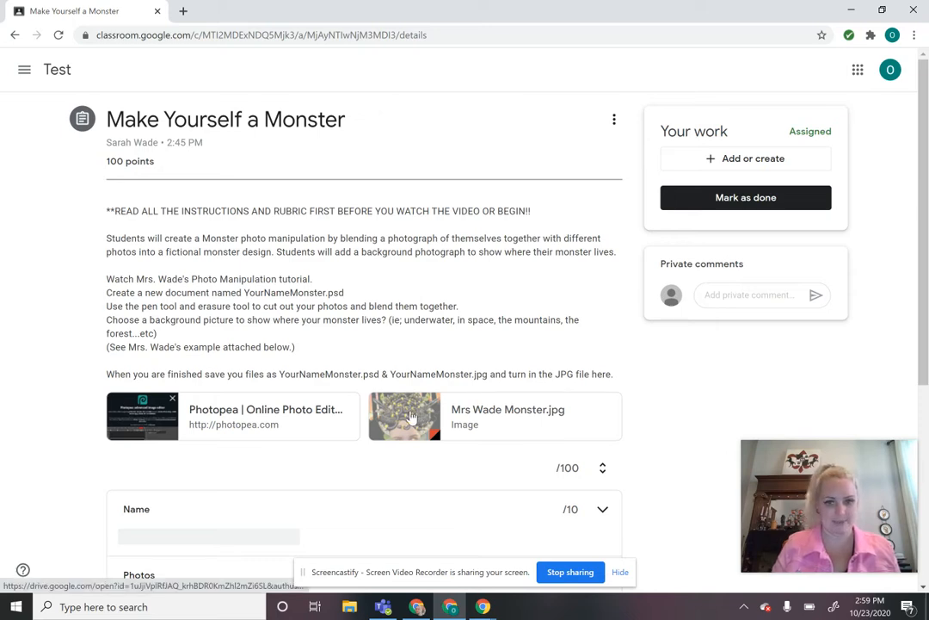
- View the attached example monster image at full size and return to the assignment page
click(411, 416)
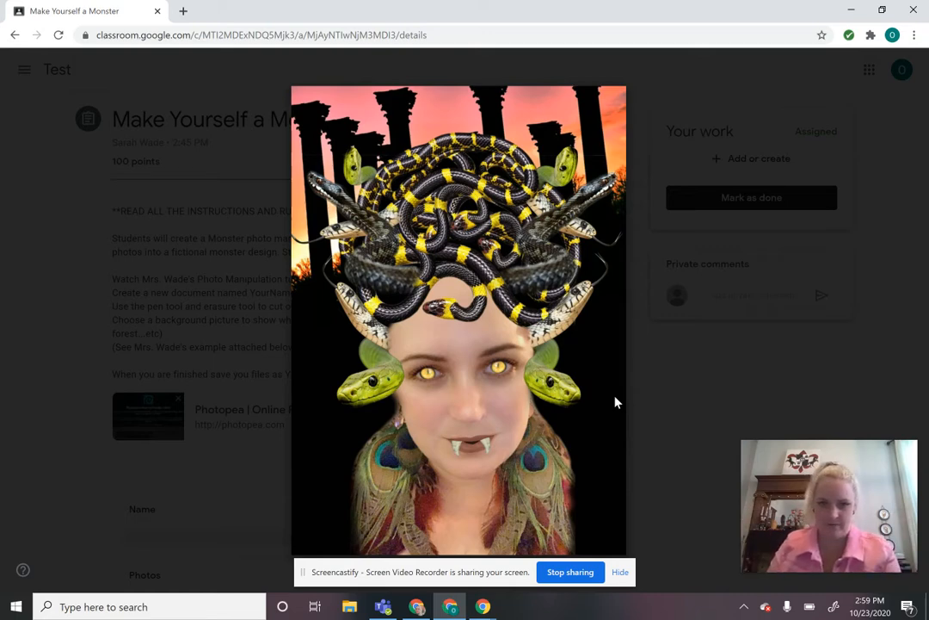
click(657, 384)
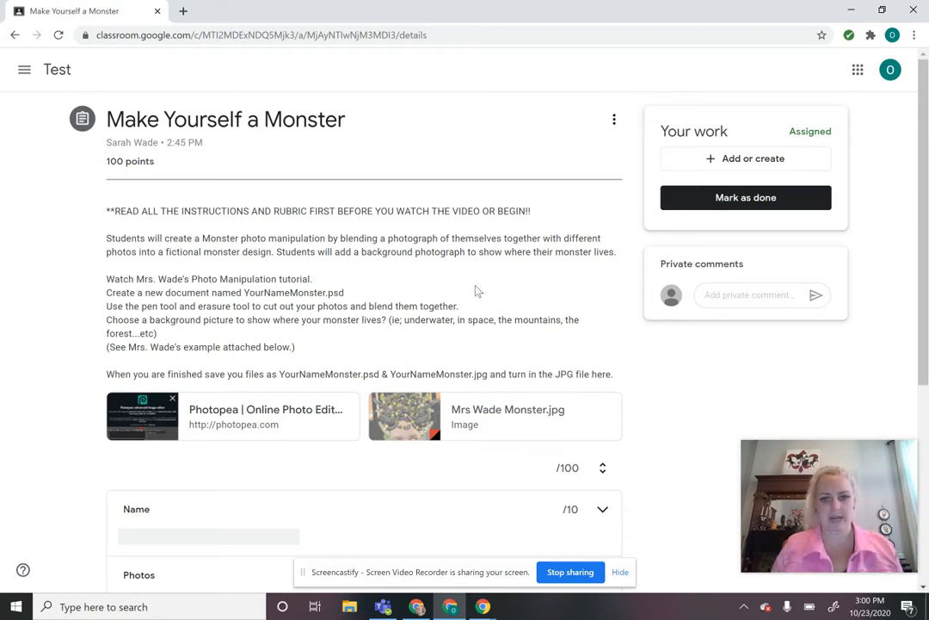
- Expand the Name and Photos criteria in the assignment rubric and read their requirements
scroll(478, 291, down, 1)
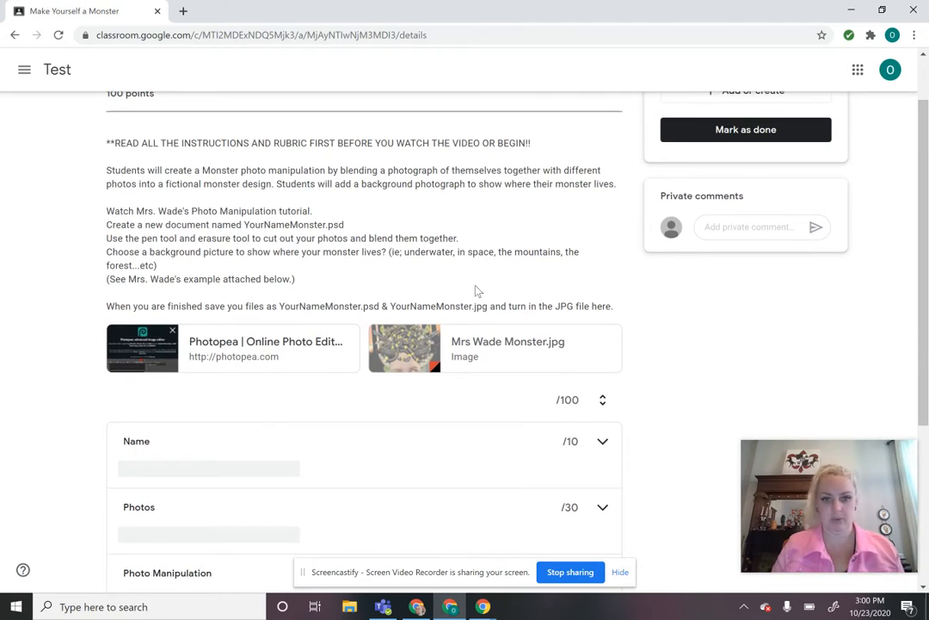
scroll(477, 291, down, 1)
scroll(478, 290, down, 3)
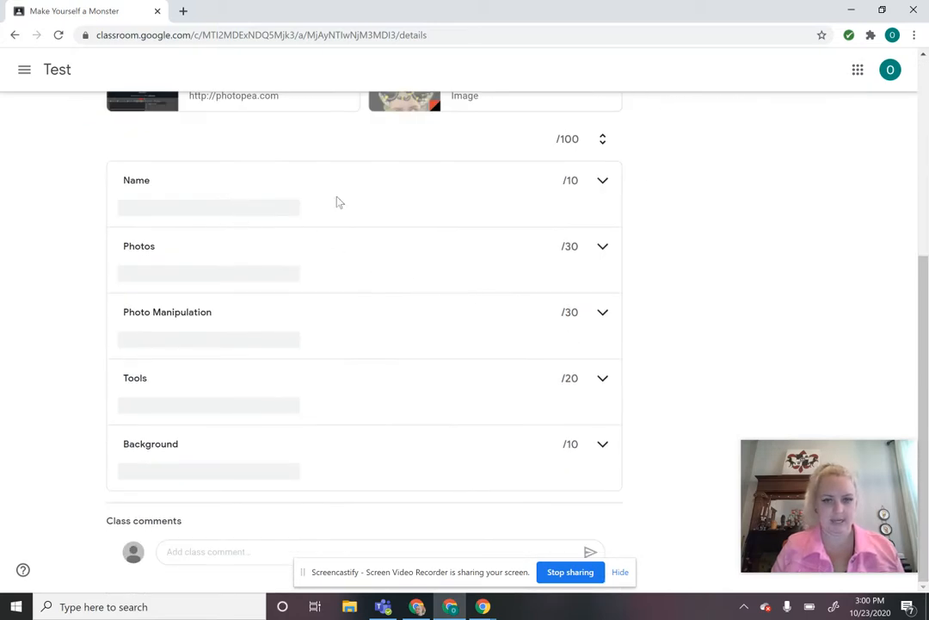
scroll(242, 270, up, 2)
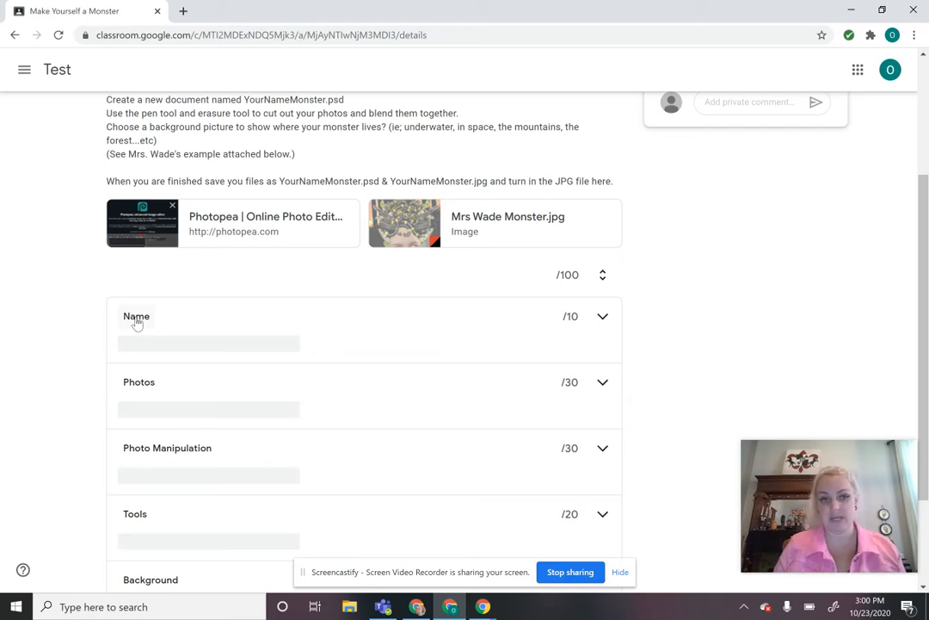
click(136, 320)
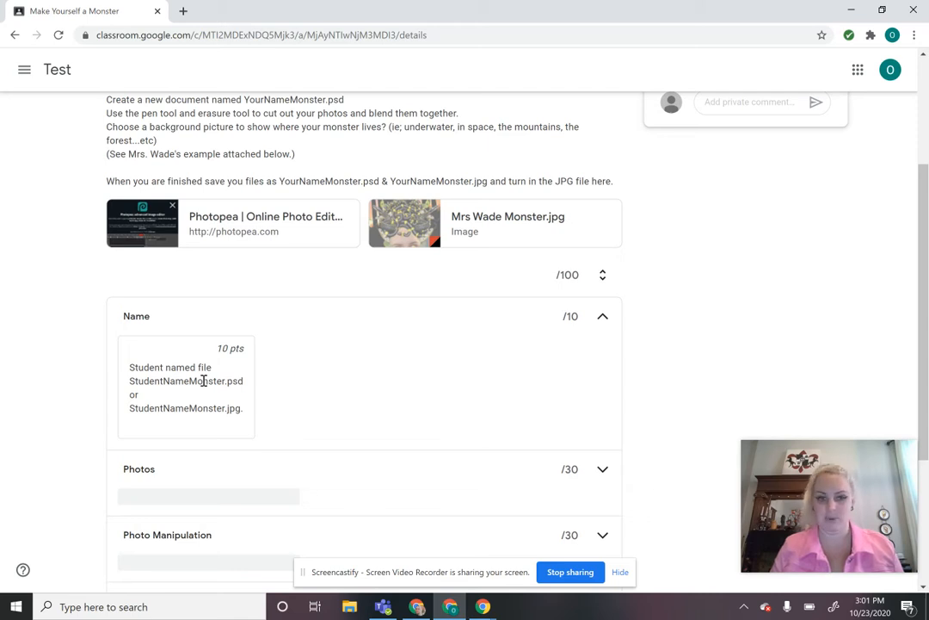
scroll(203, 381, down, 1)
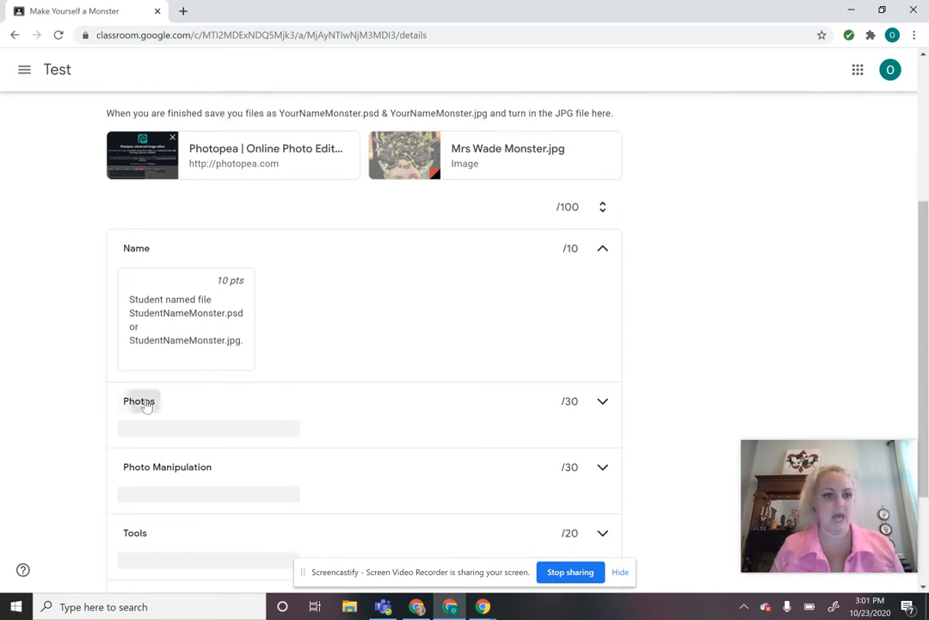
click(141, 401)
scroll(224, 363, down, 1)
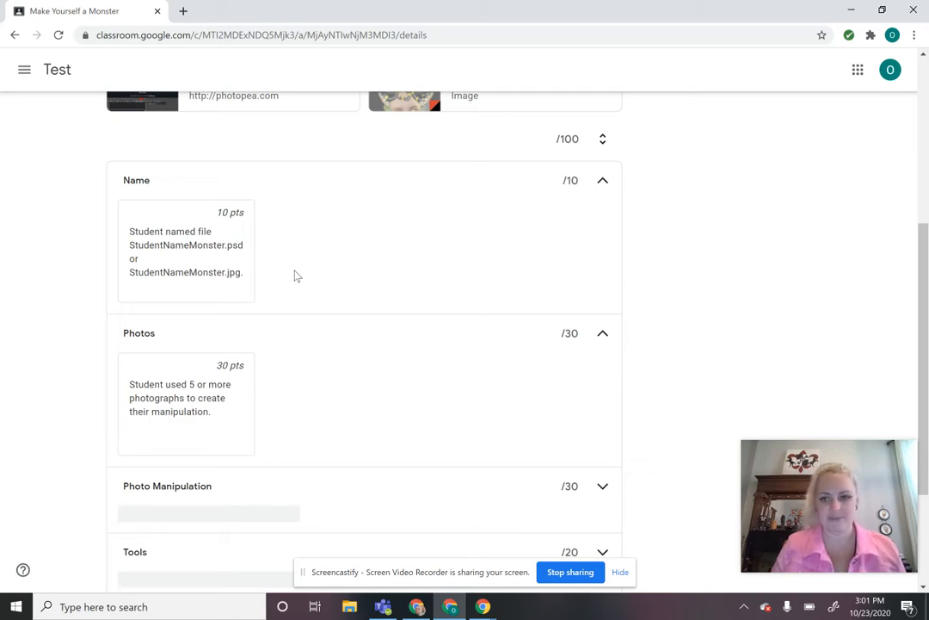
- Expand the Photo Manipulation, Tools and Background criteria in the rubric and read their requirements
scroll(295, 276, down, 2)
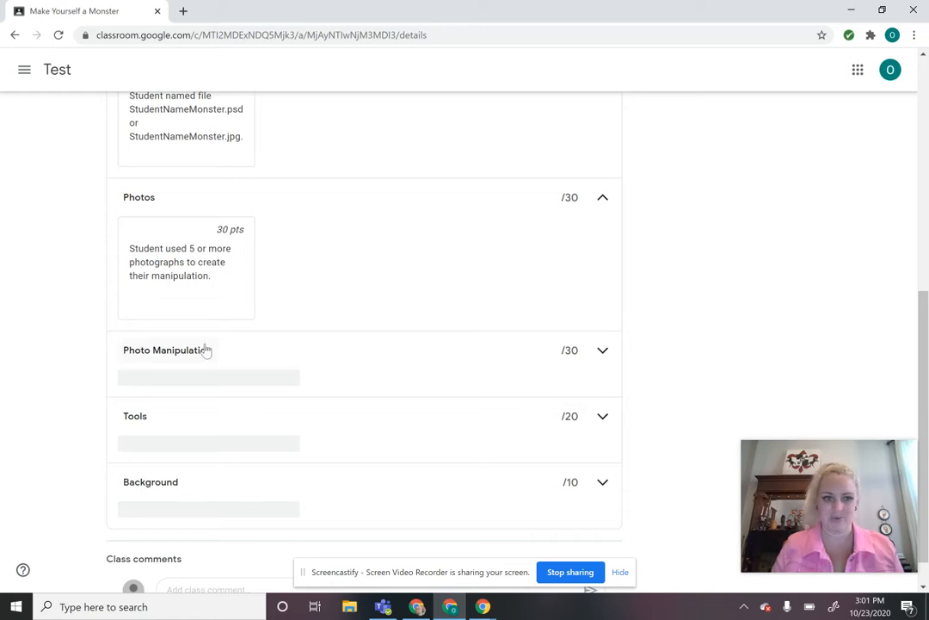
click(201, 349)
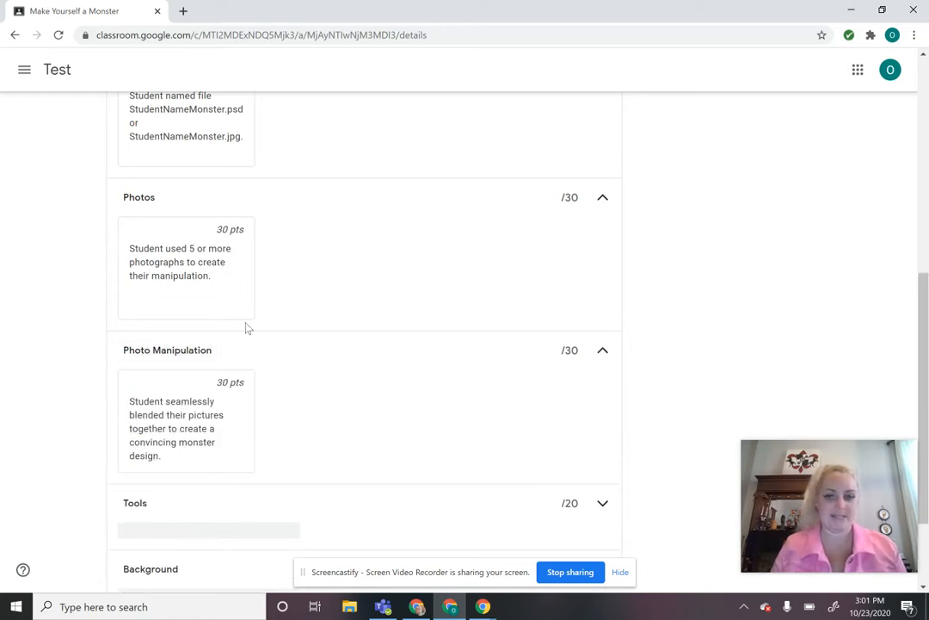
scroll(296, 302, down, 1)
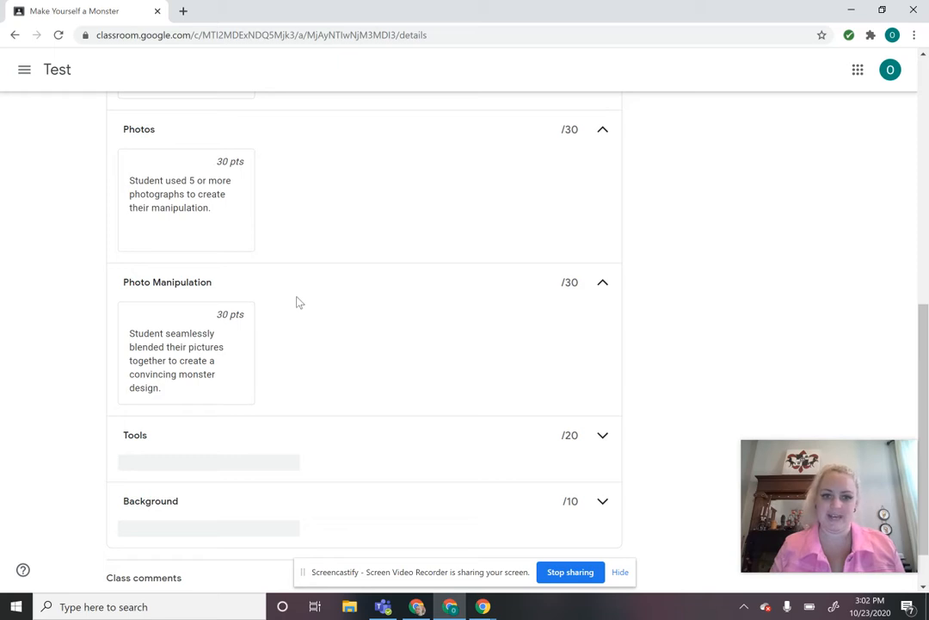
scroll(298, 303, down, 1)
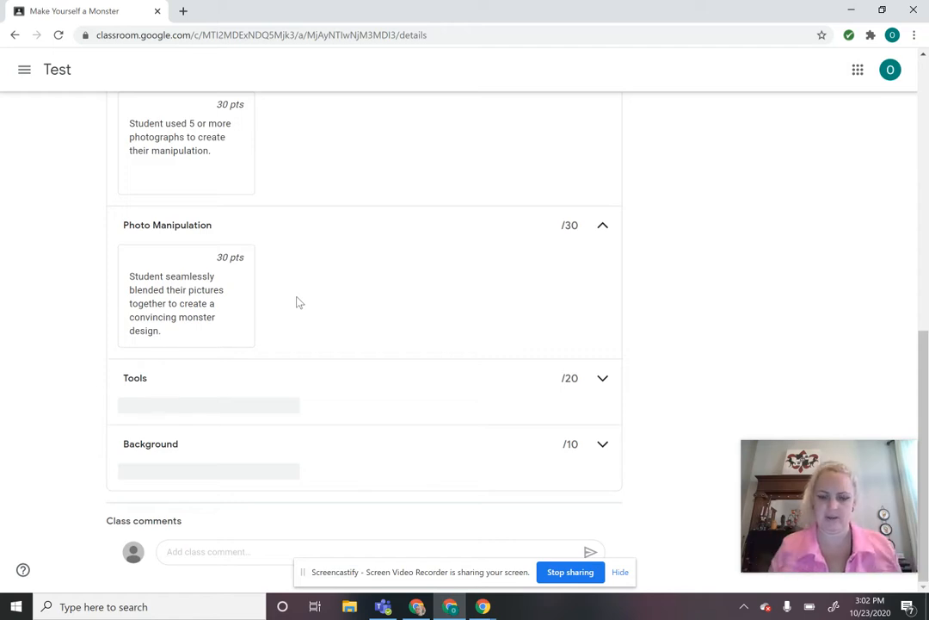
click(140, 378)
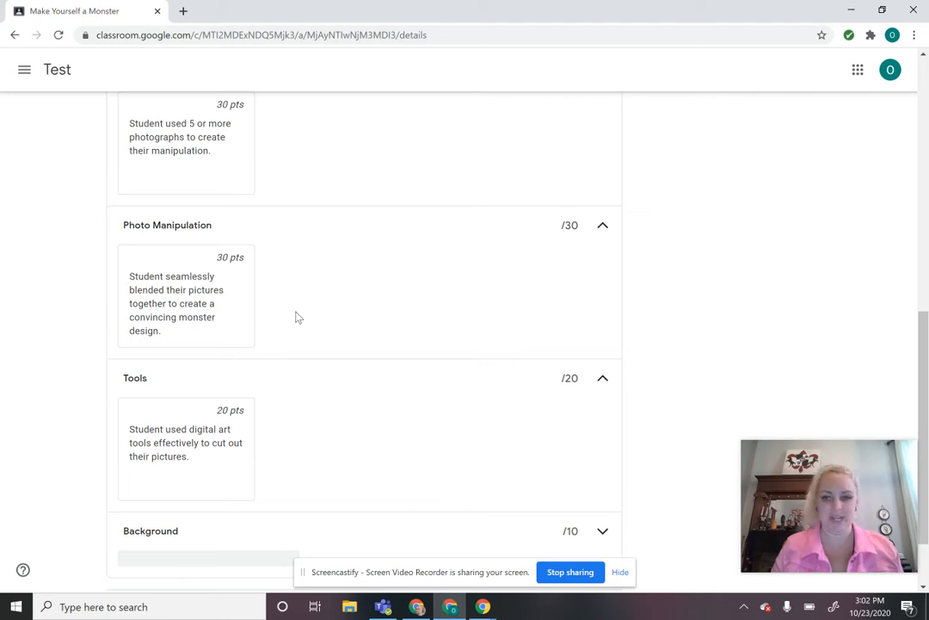
scroll(297, 318, down, 1)
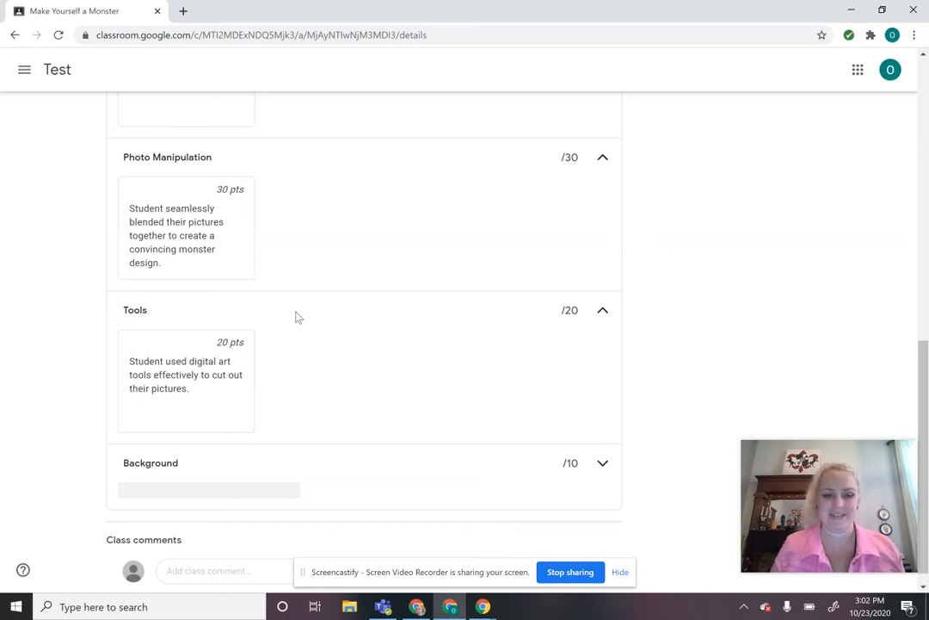
click(170, 465)
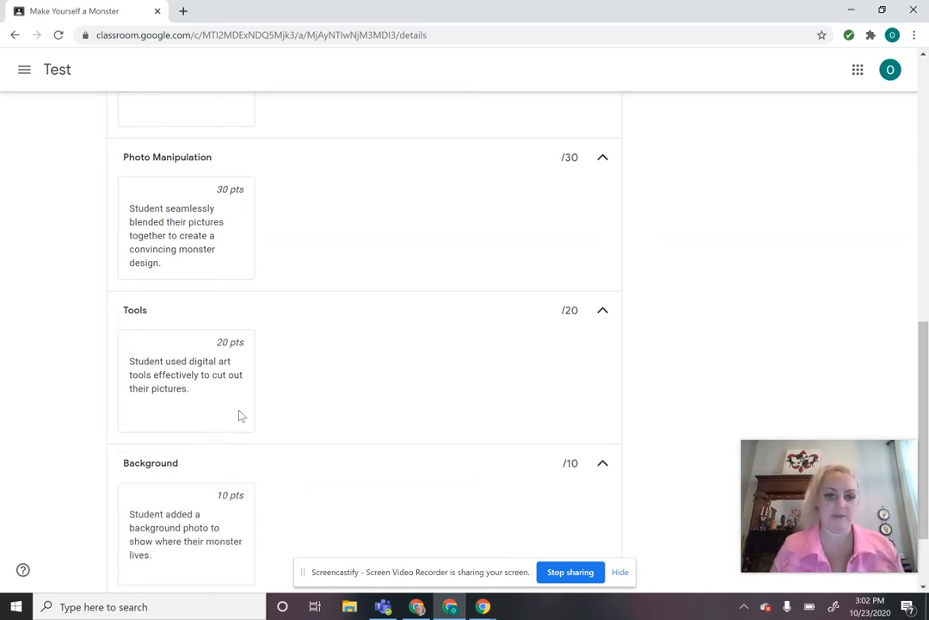
scroll(241, 416, down, 2)
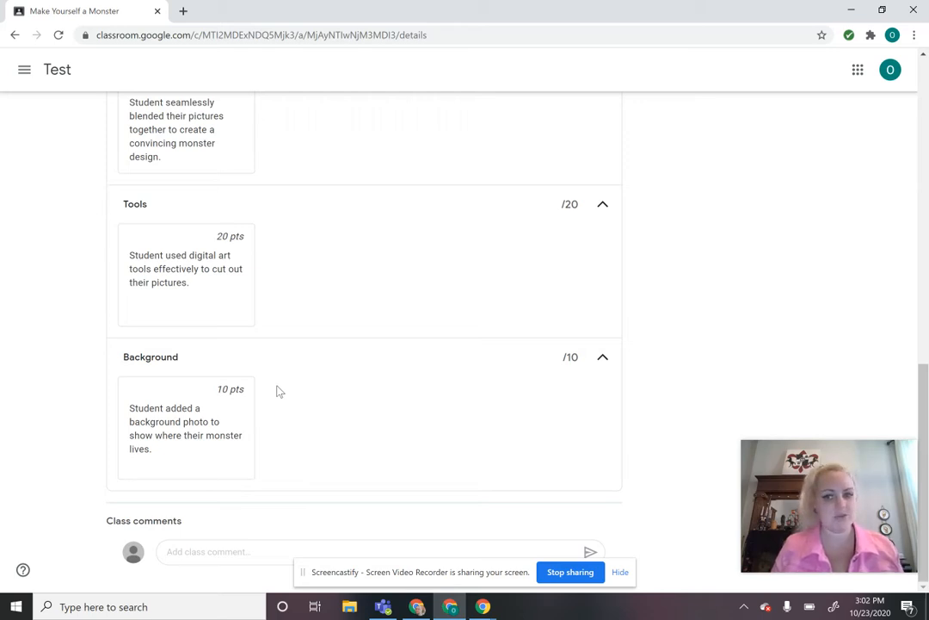
- Switch from the assignment page to the monster document open in Photopea
scroll(279, 391, up, 6)
scroll(279, 392, up, 5)
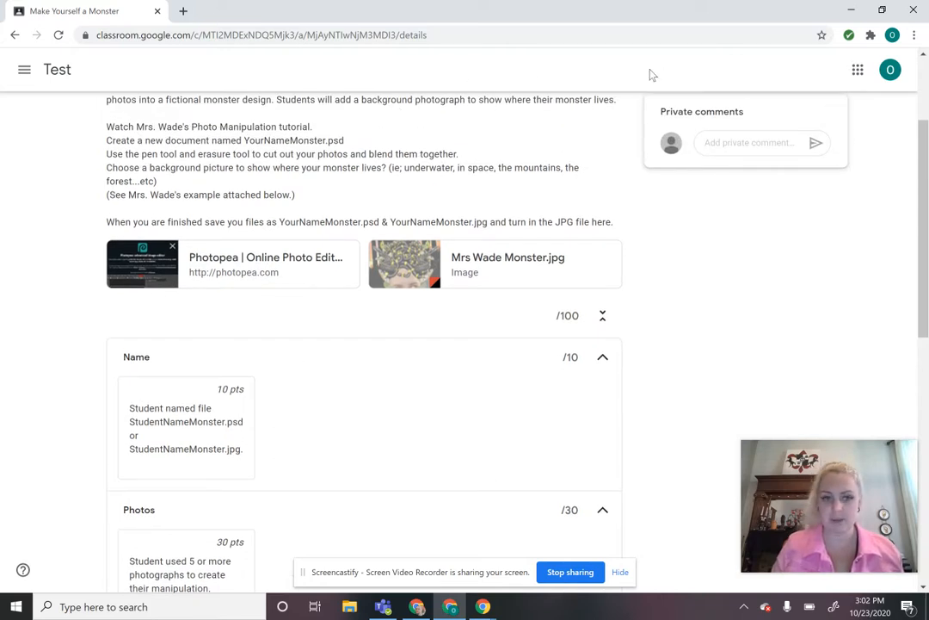
click(850, 13)
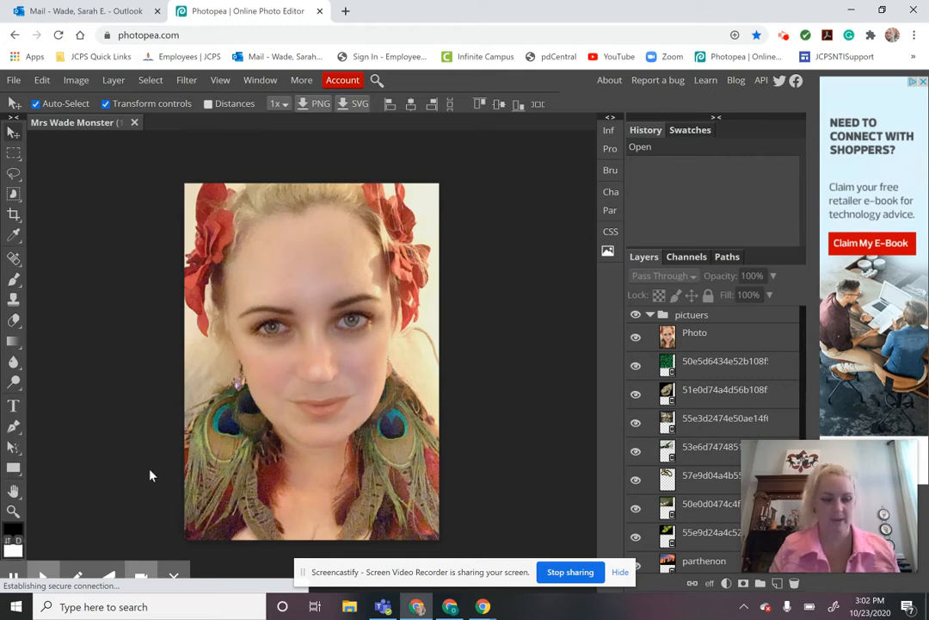
click(43, 578)
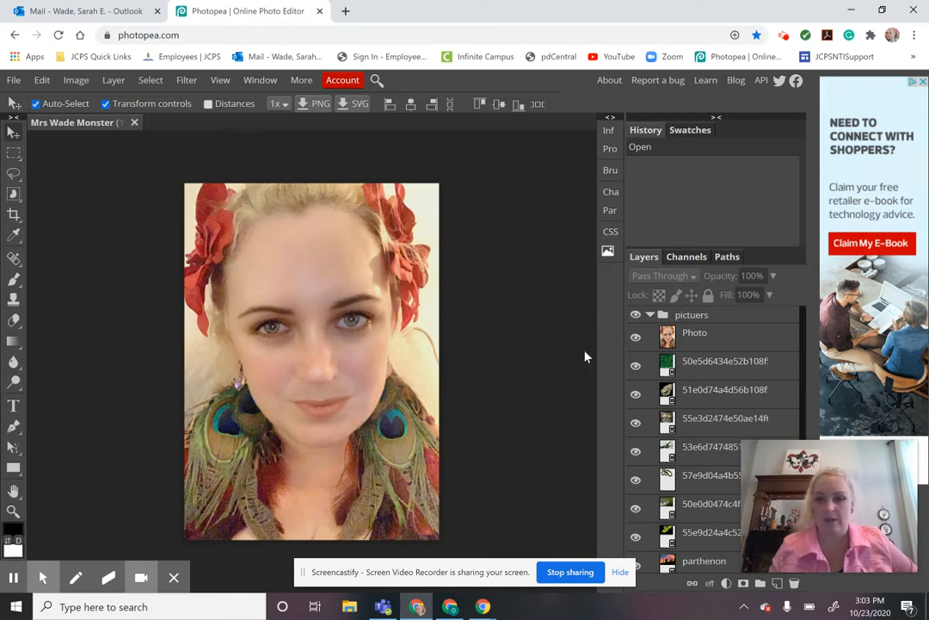
- Hide the layers in the pictuers group one by one, from Photo down to the green snake, to examine each source image
click(636, 340)
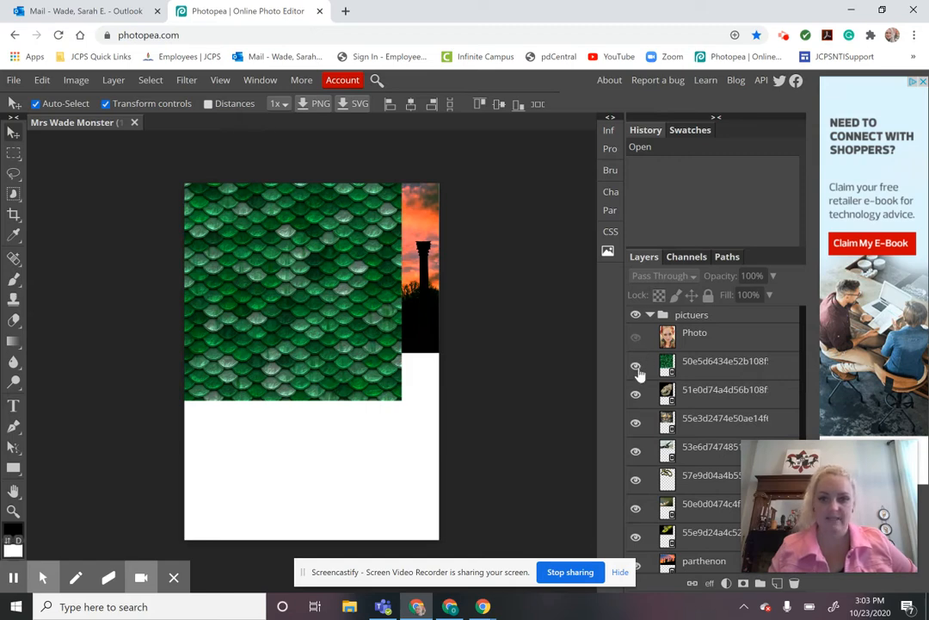
click(636, 366)
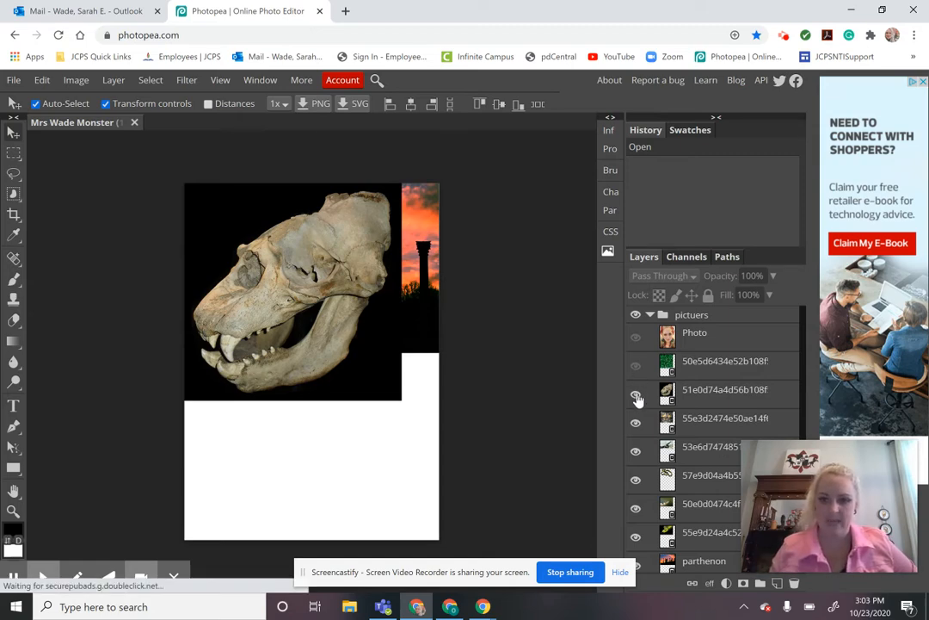
click(636, 395)
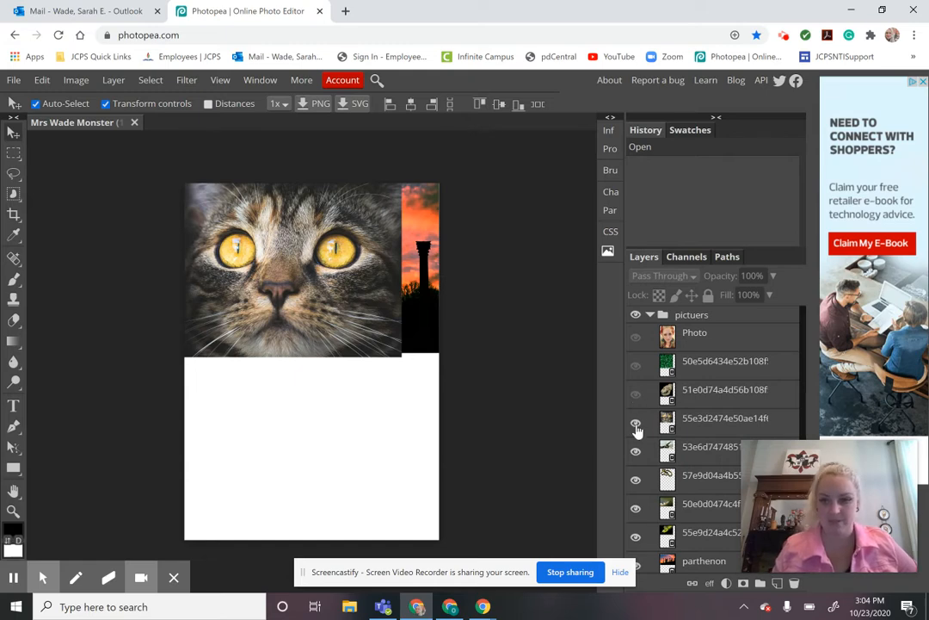
click(635, 426)
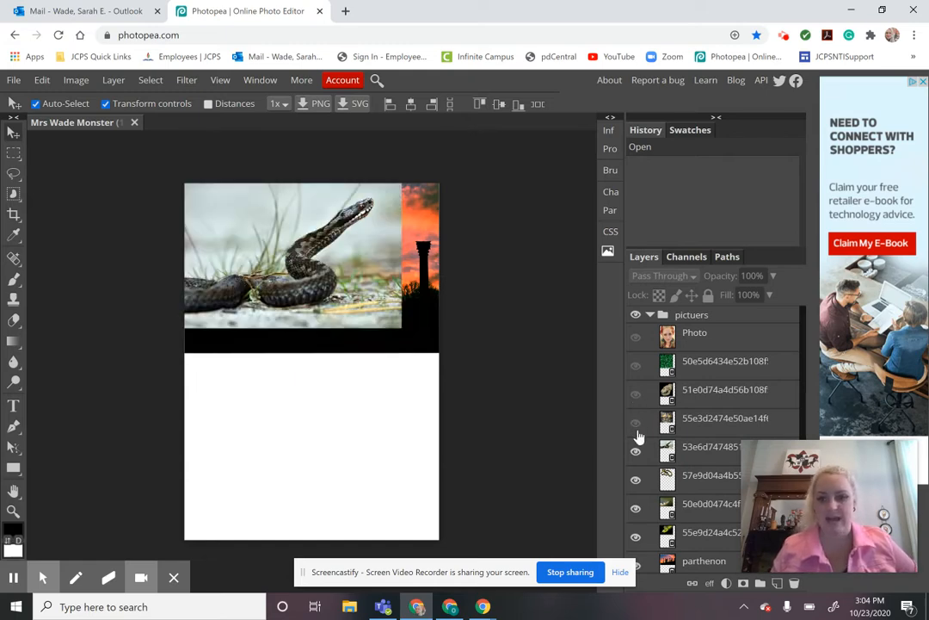
click(636, 452)
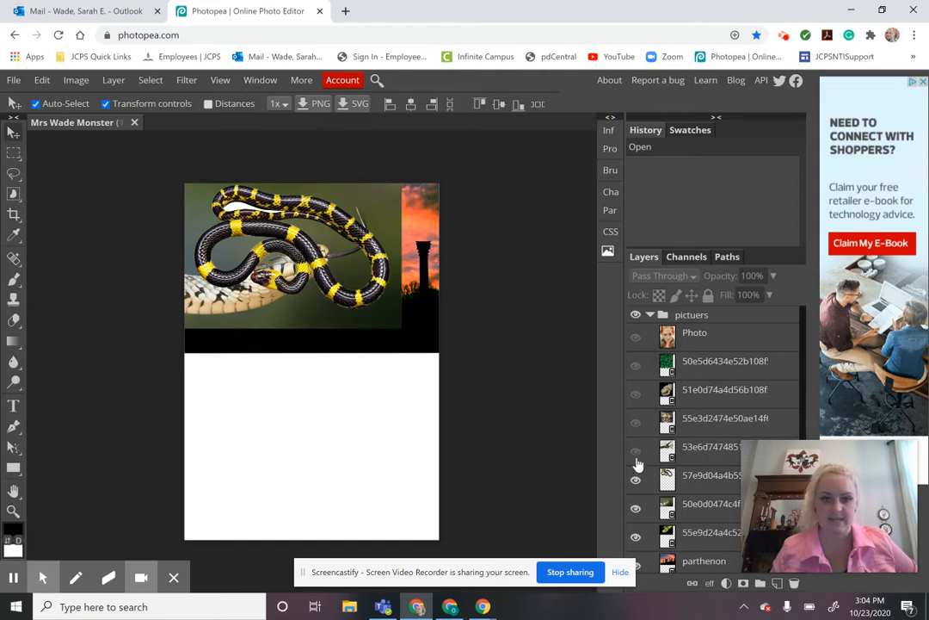
click(636, 484)
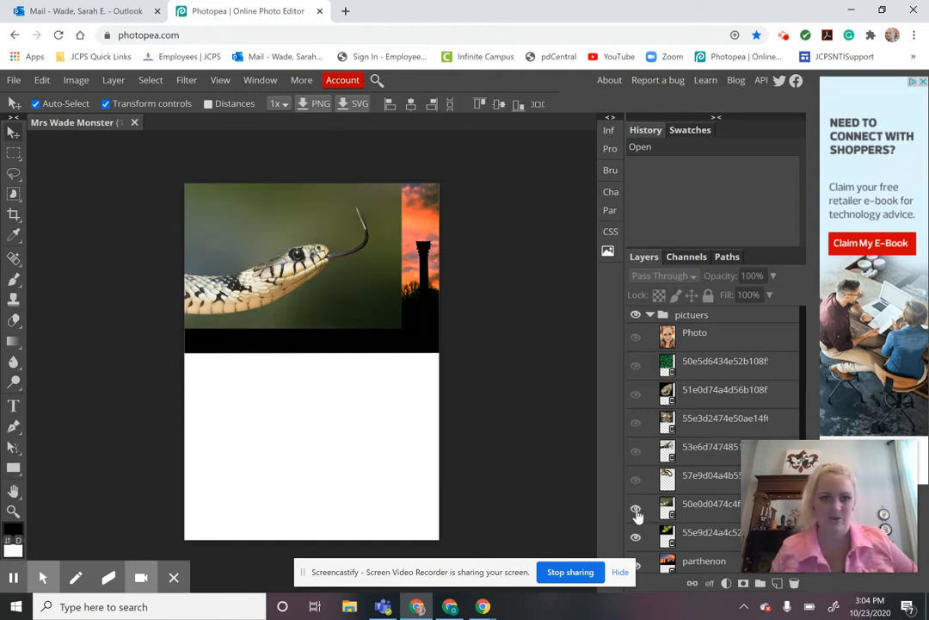
click(636, 511)
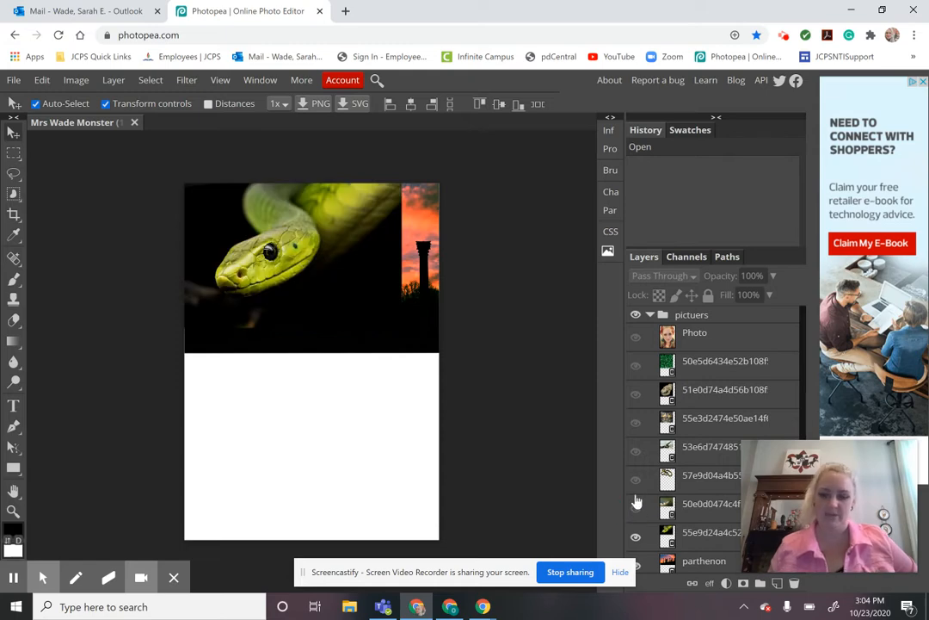
scroll(635, 504, down, 2)
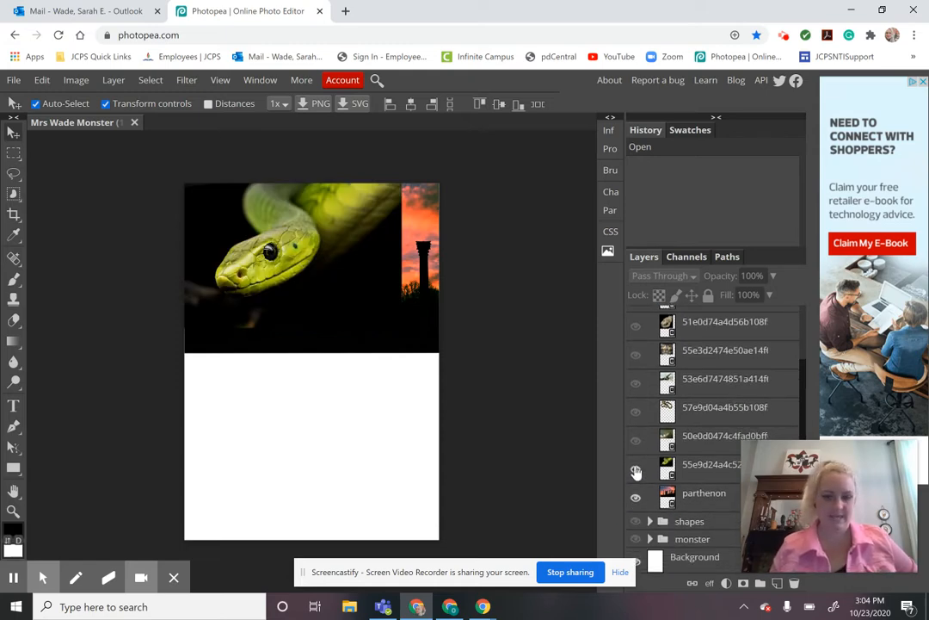
click(636, 471)
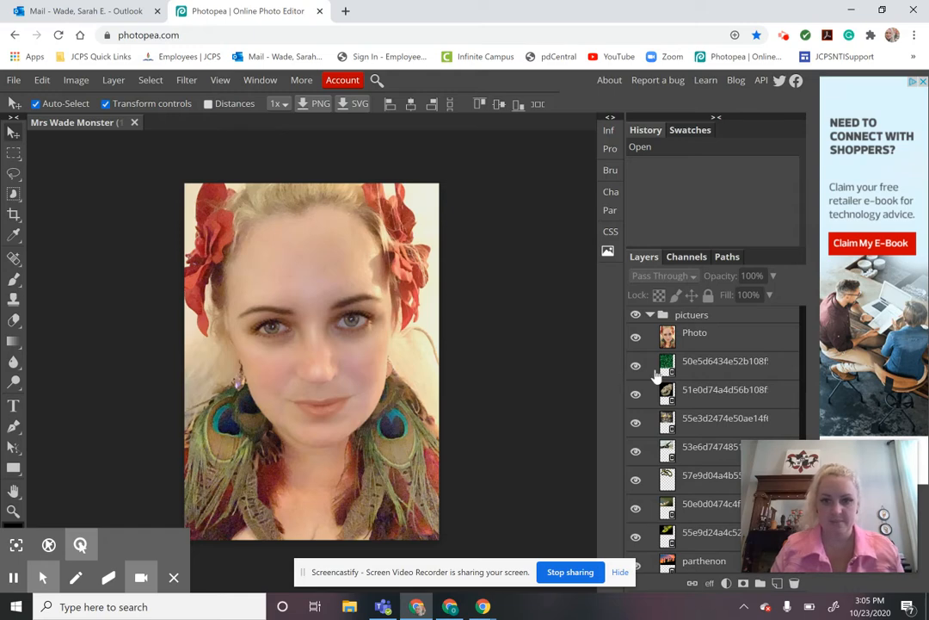
- Move the green scales layer above the Photo layer in the pictuers group
drag(697, 361, 696, 337)
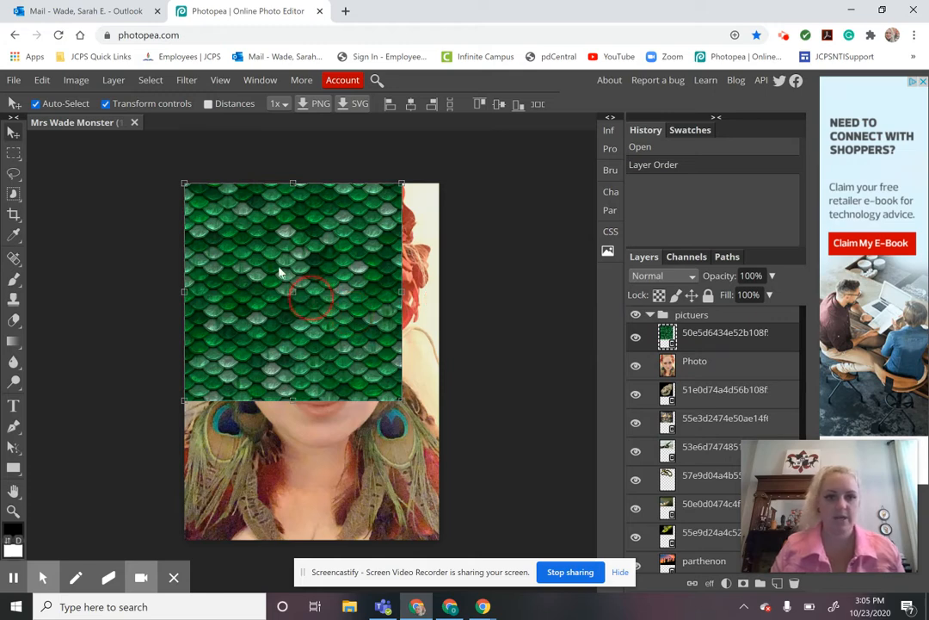
drag(349, 324, 337, 318)
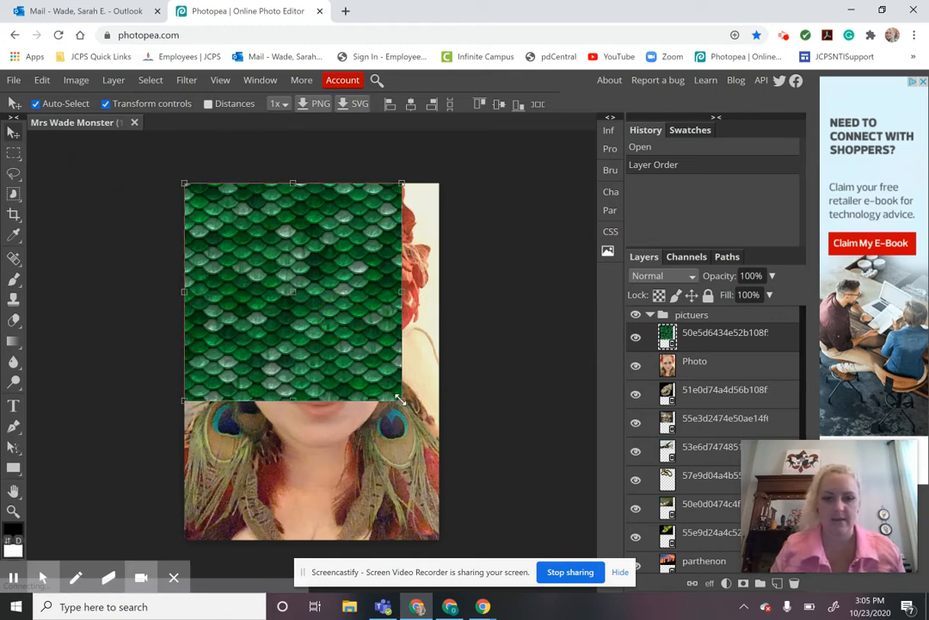
drag(402, 399, 441, 461)
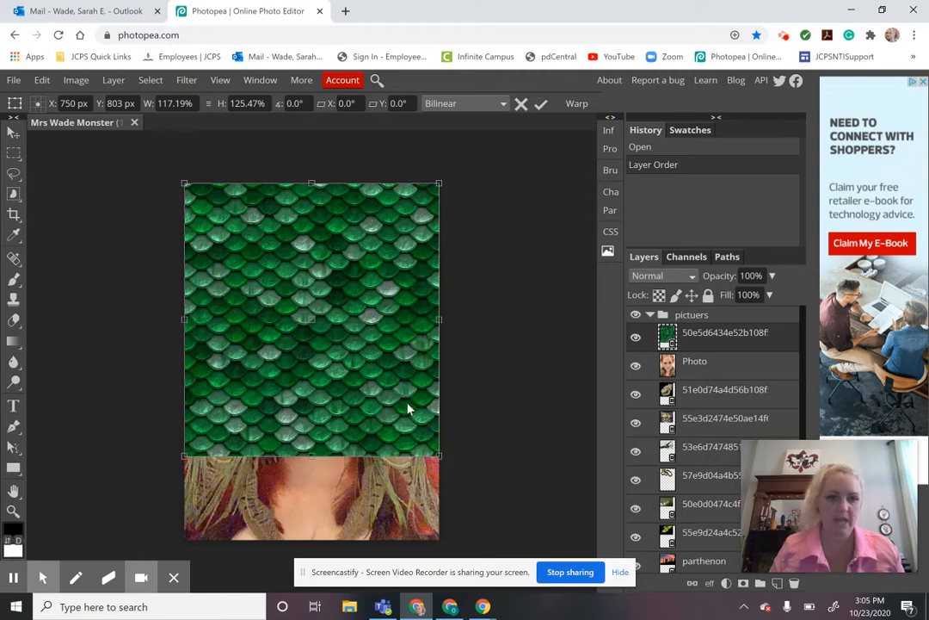
drag(396, 395, 371, 410)
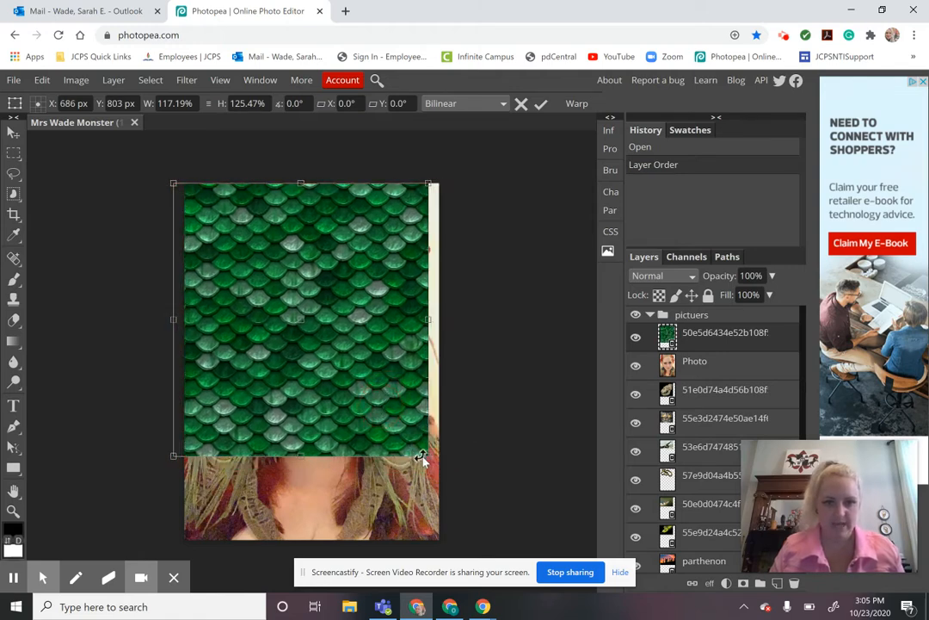
drag(427, 454, 449, 539)
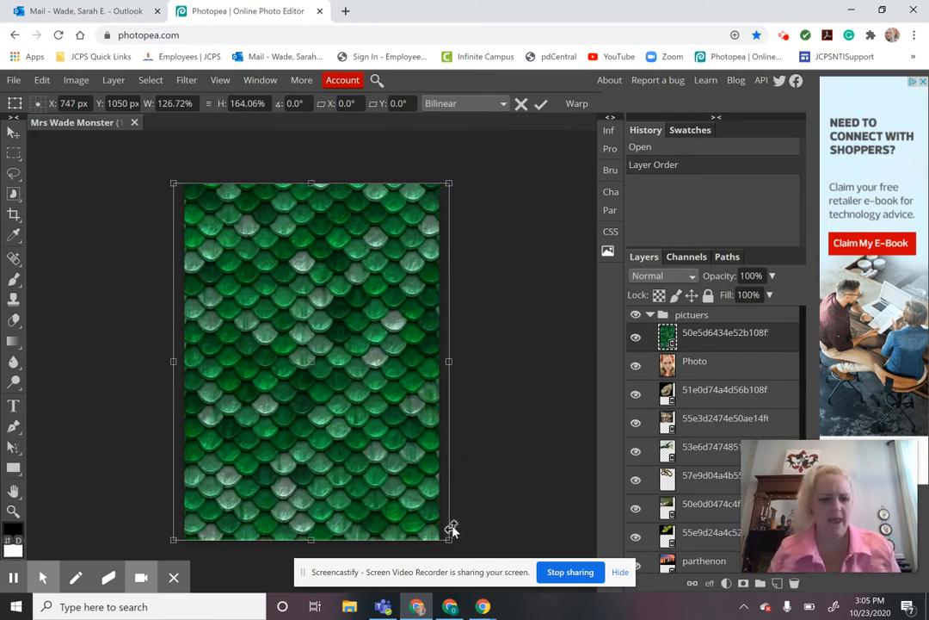
key(ctrl+z)
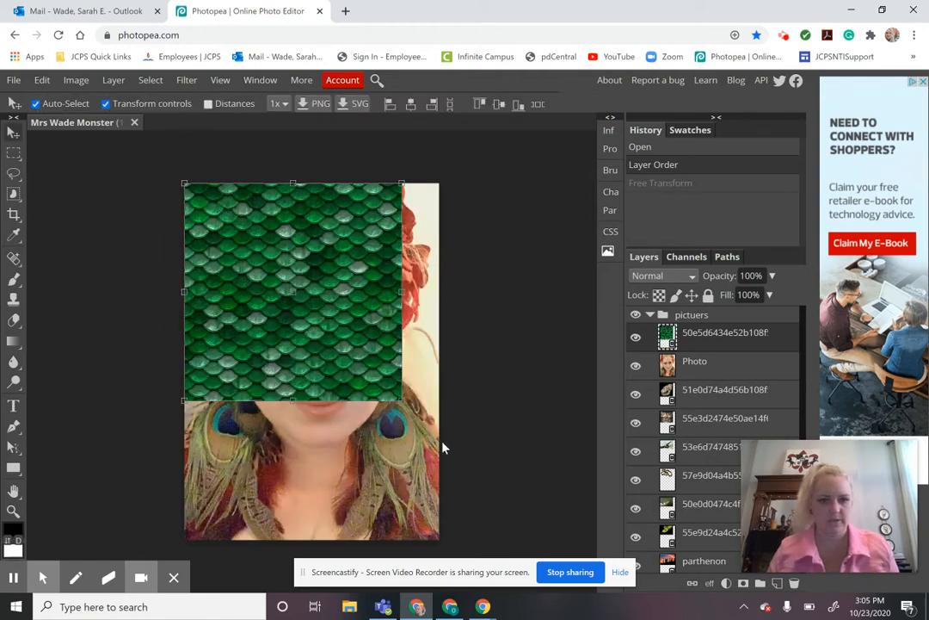
- Move the green scales layer over the face and enlarge it to about 109% width and 112% height
drag(332, 307, 353, 322)
drag(421, 412, 398, 415)
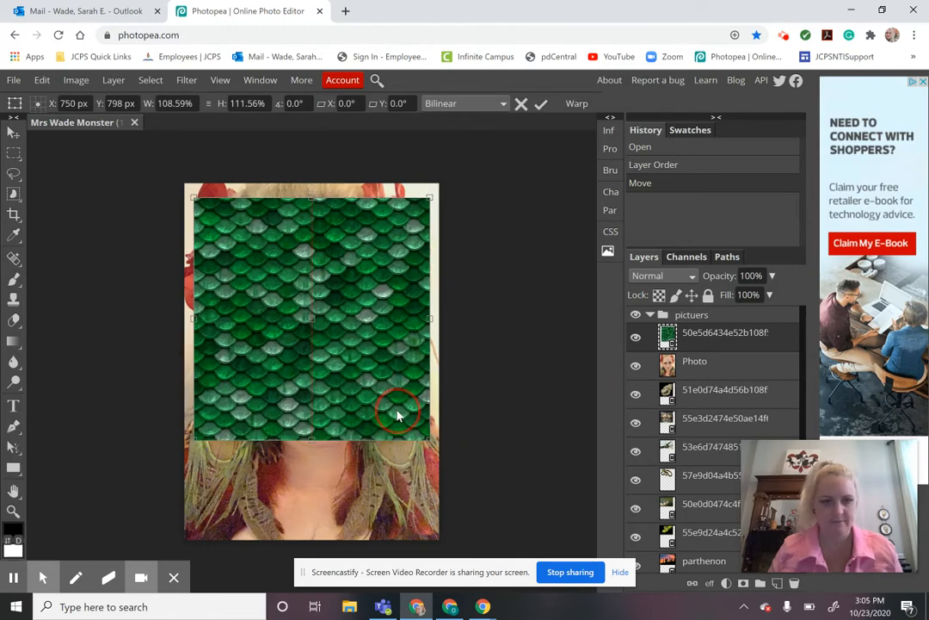
key(Return)
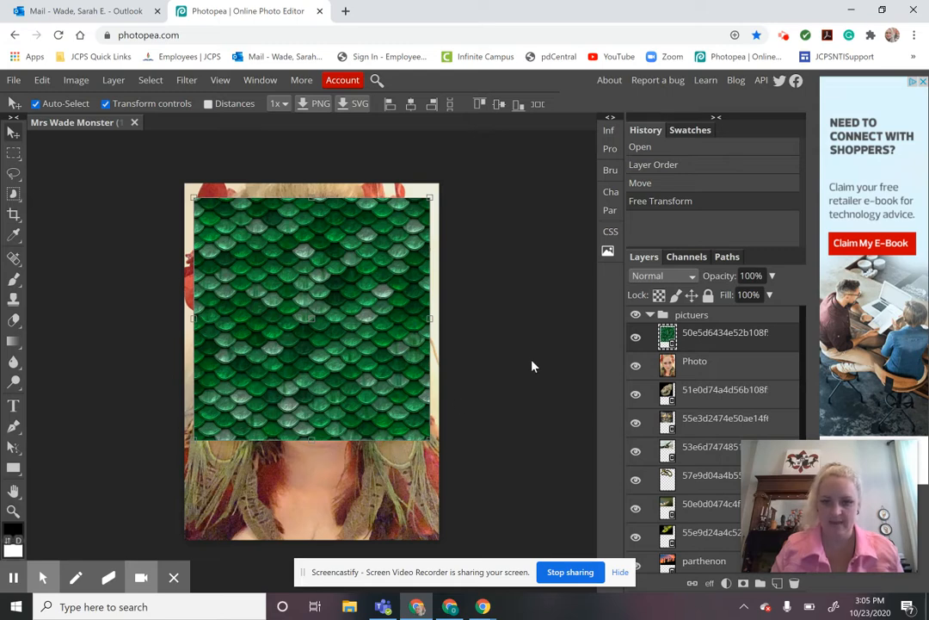
- Duplicate the green scales layer and hide the upper copy as a backup
right_click(715, 341)
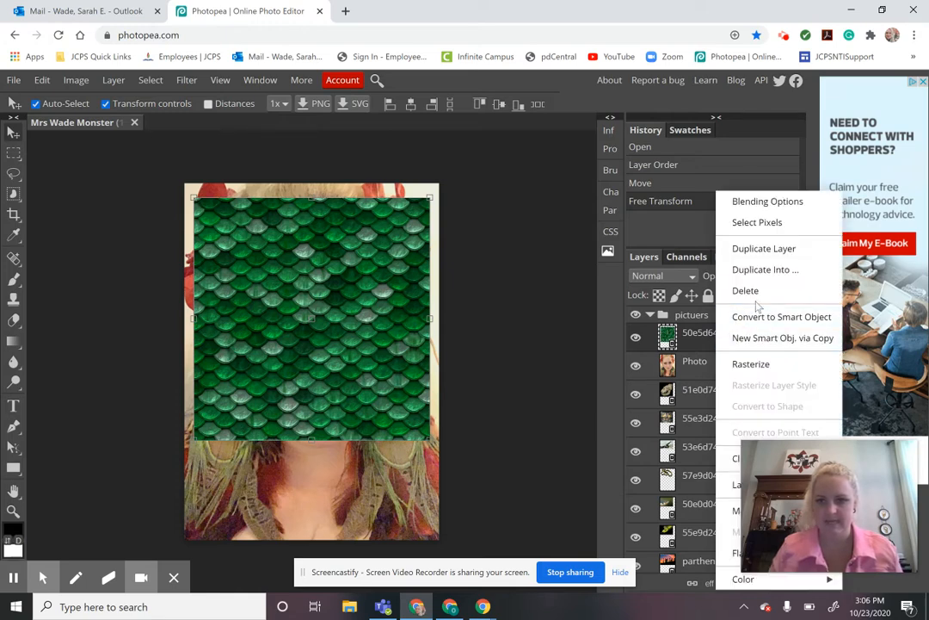
click(766, 249)
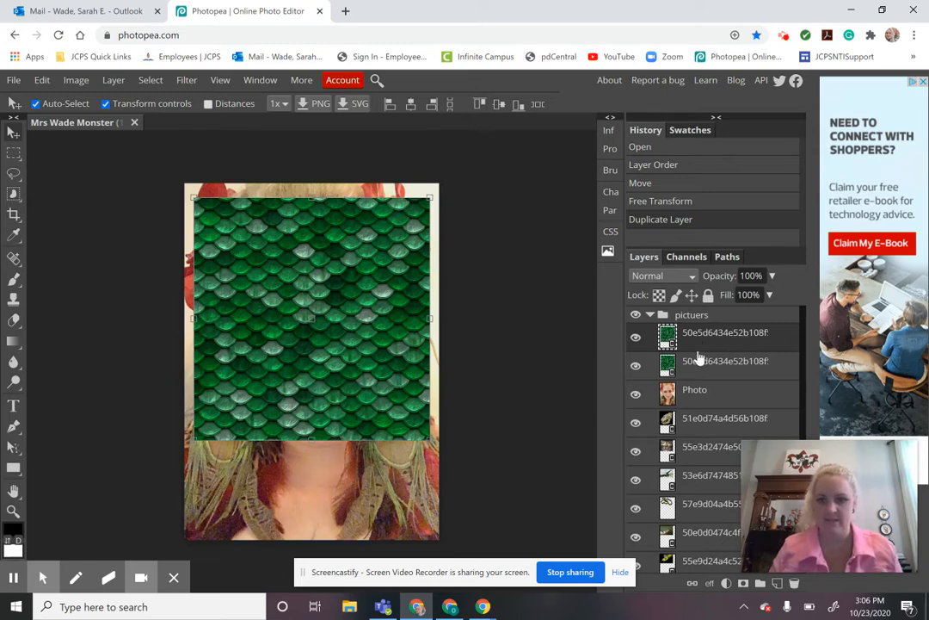
click(636, 341)
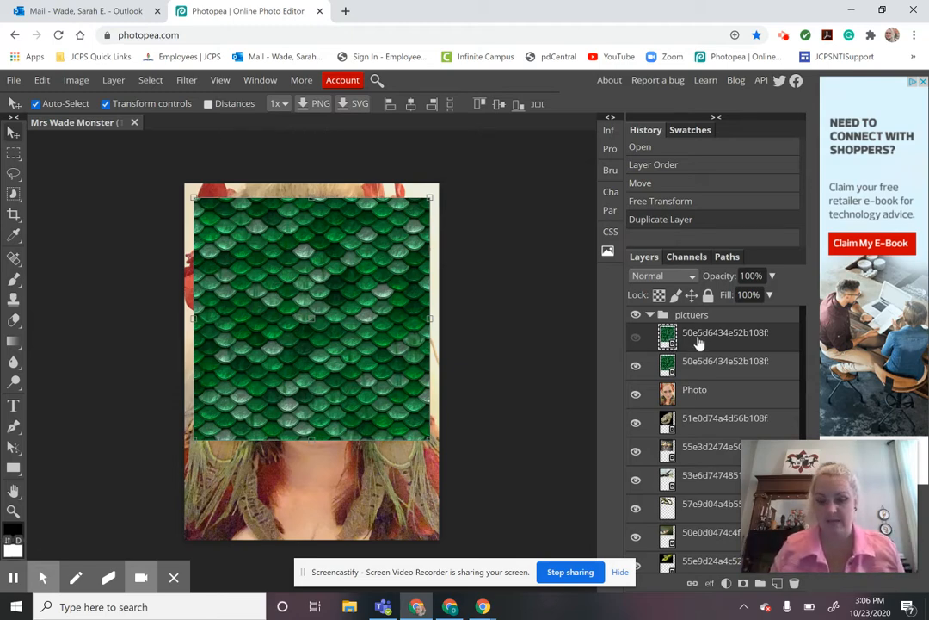
- Rasterize the lower green scales layer and set its opacity to 50%
click(704, 370)
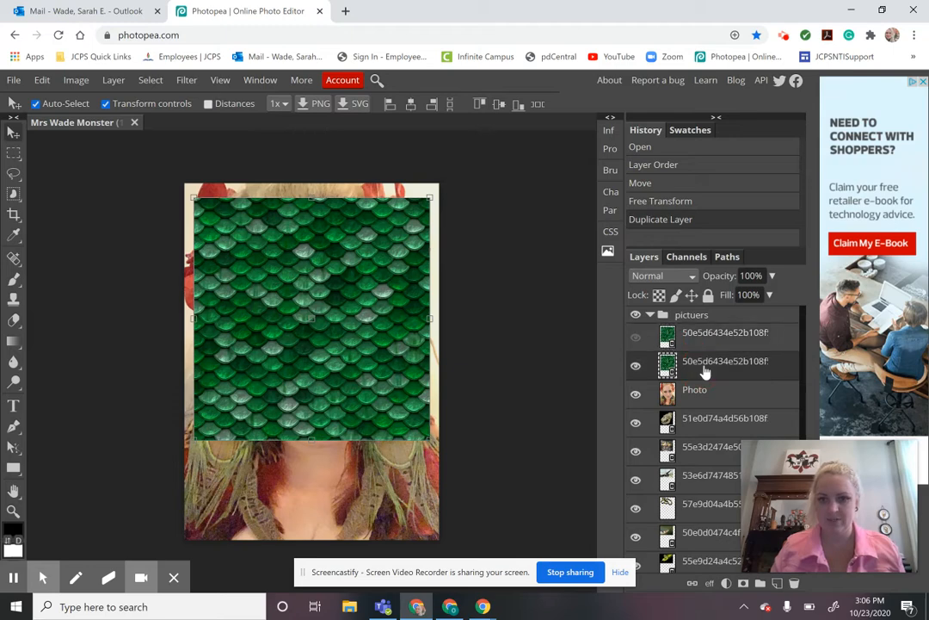
right_click(704, 371)
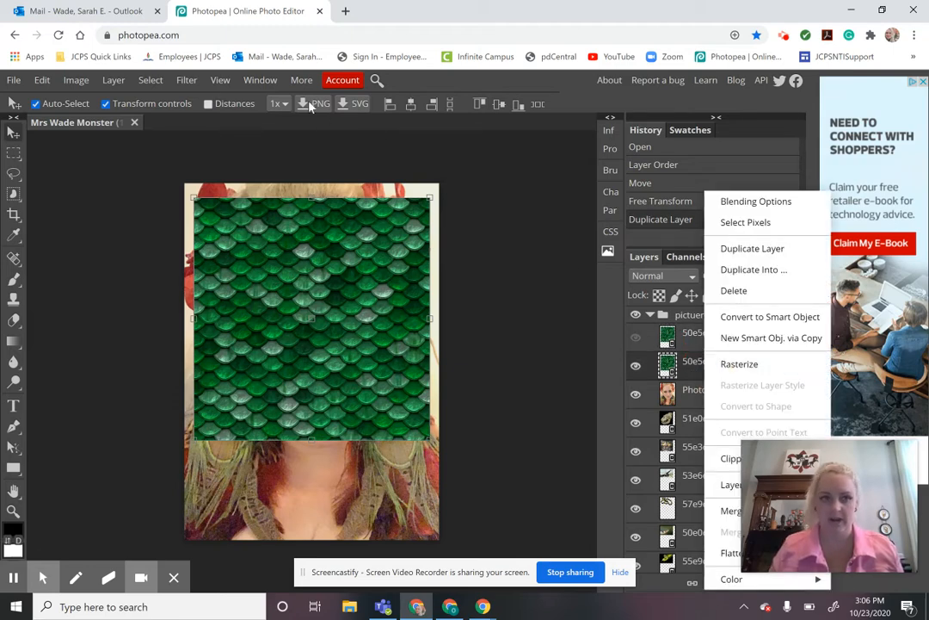
click(115, 82)
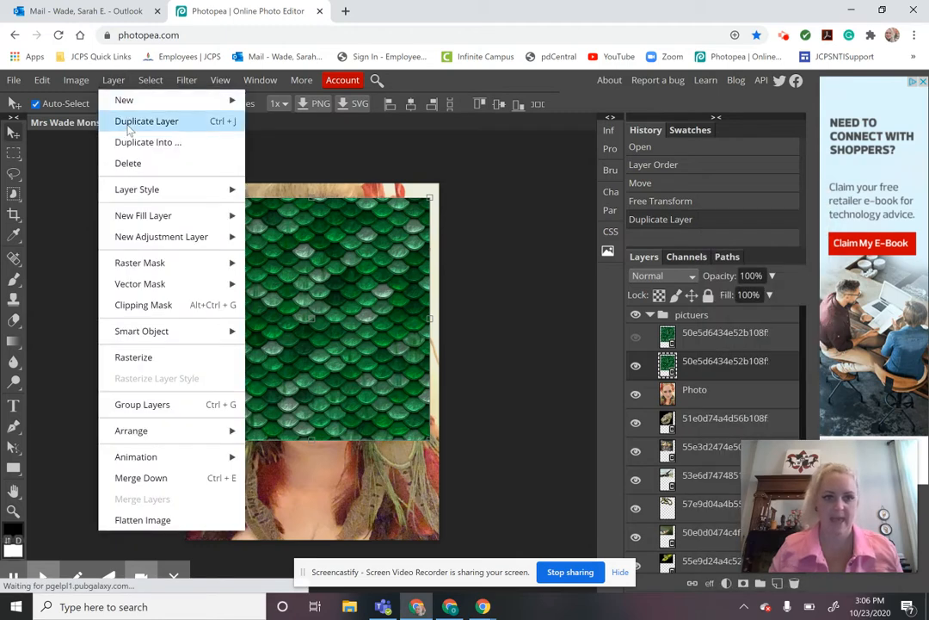
click(155, 357)
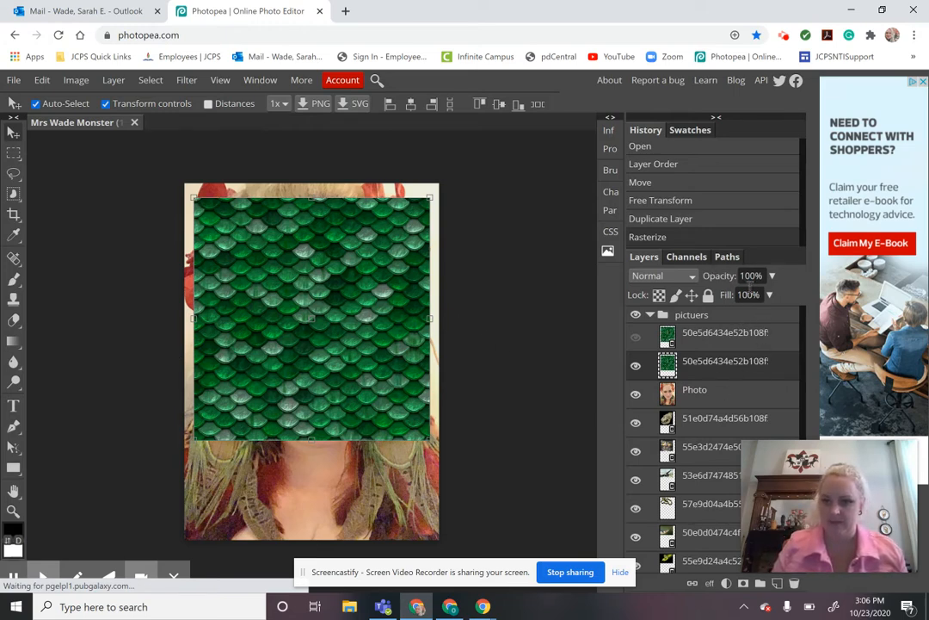
click(773, 277)
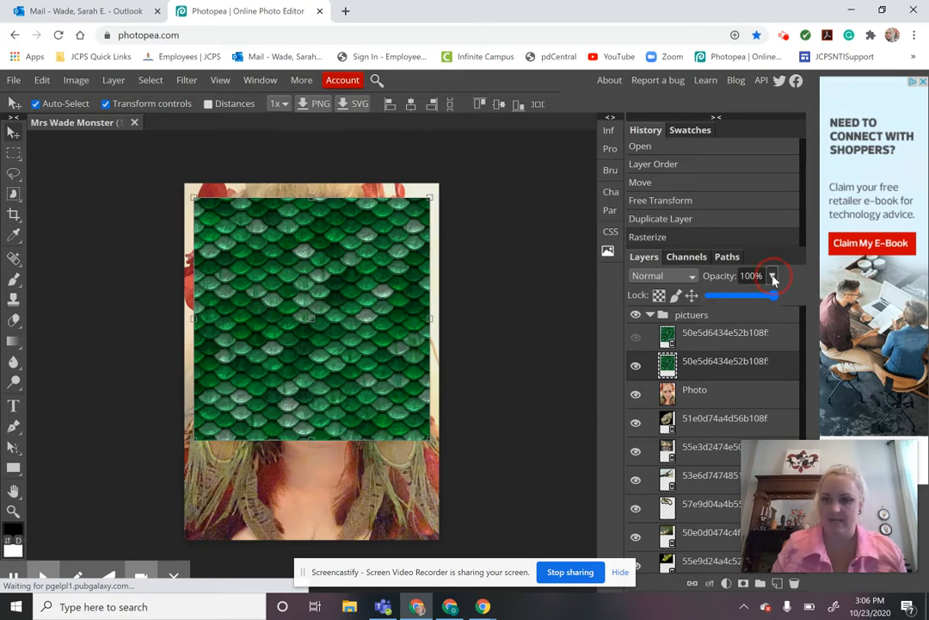
drag(774, 295, 744, 297)
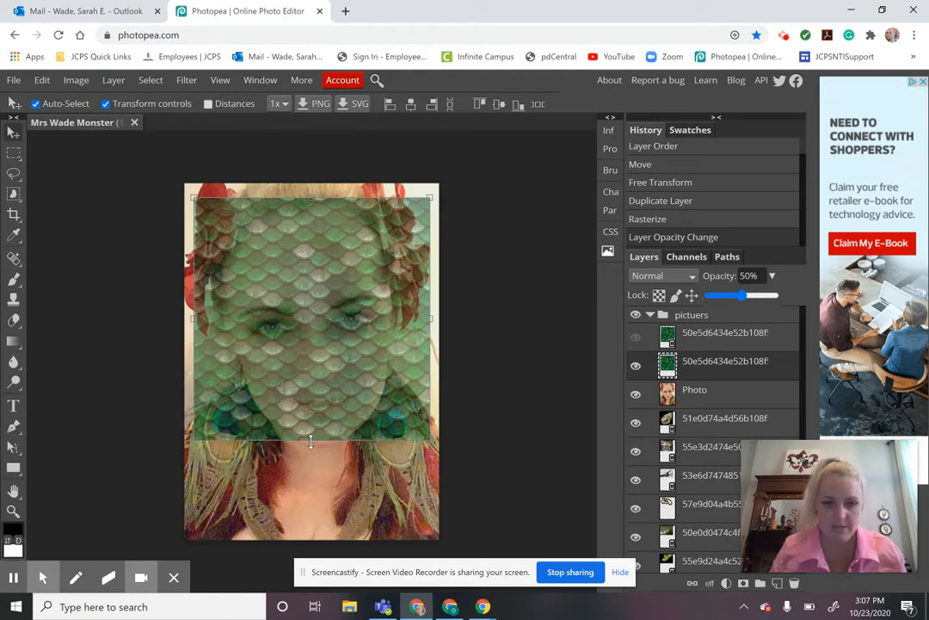
- Stretch the translucent scales layer downward and shift it slightly up so it covers the whole face to below the chin
drag(311, 442, 311, 452)
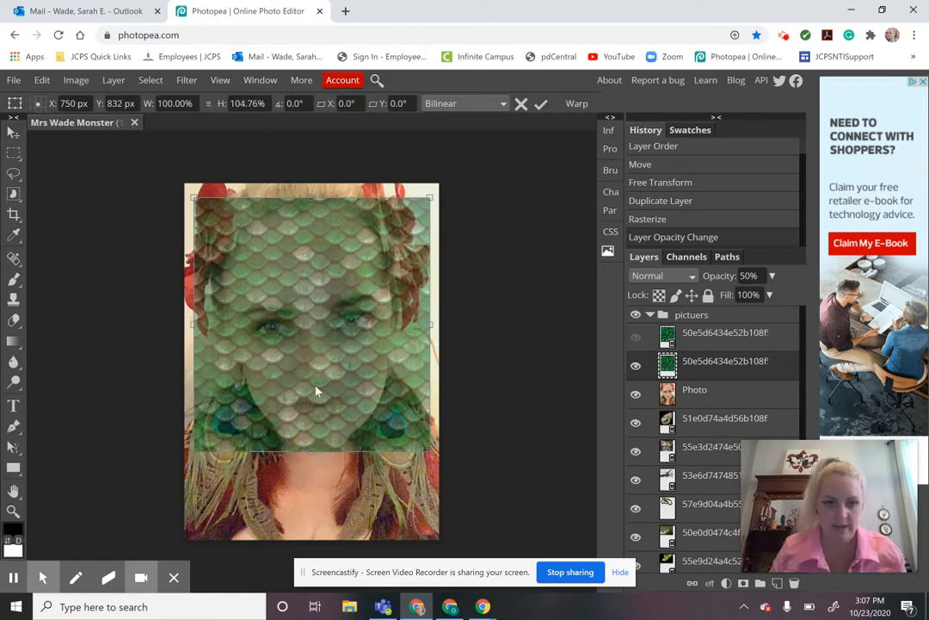
drag(298, 360, 319, 344)
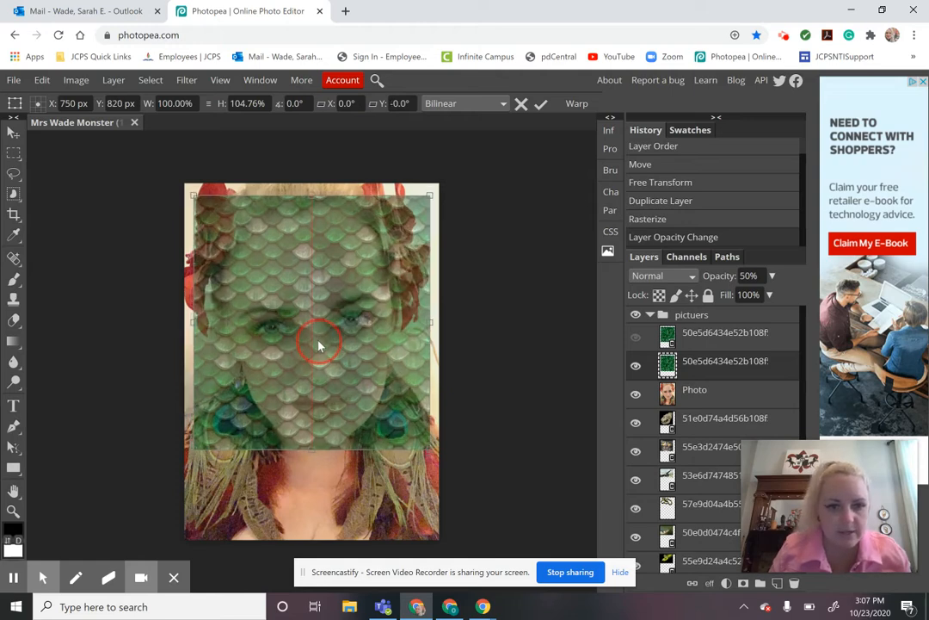
drag(312, 448, 312, 460)
key(Return)
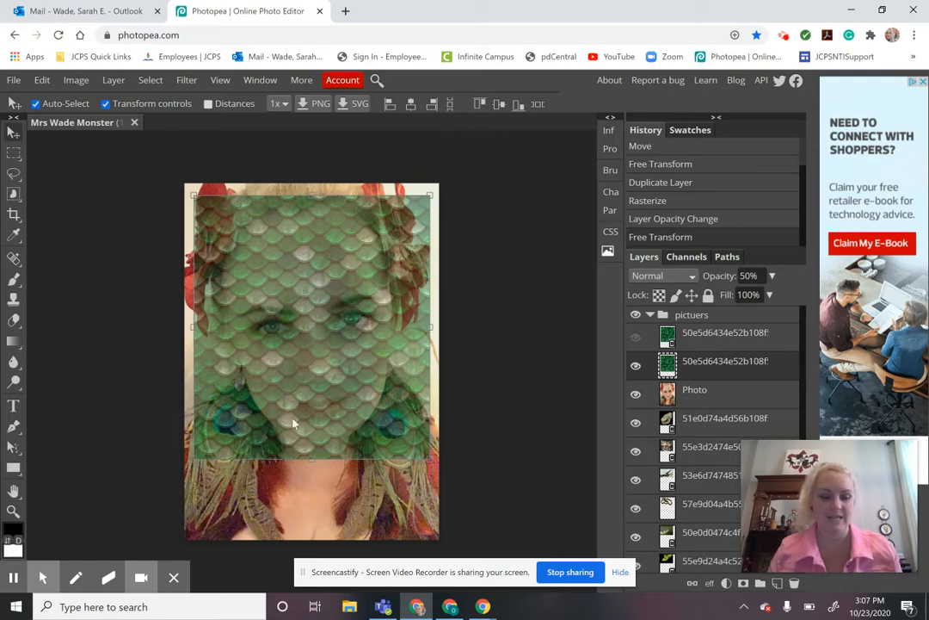
- Set up the Eraser tool with the soft round brush at 0% hardness and a size of 250 px
click(15, 320)
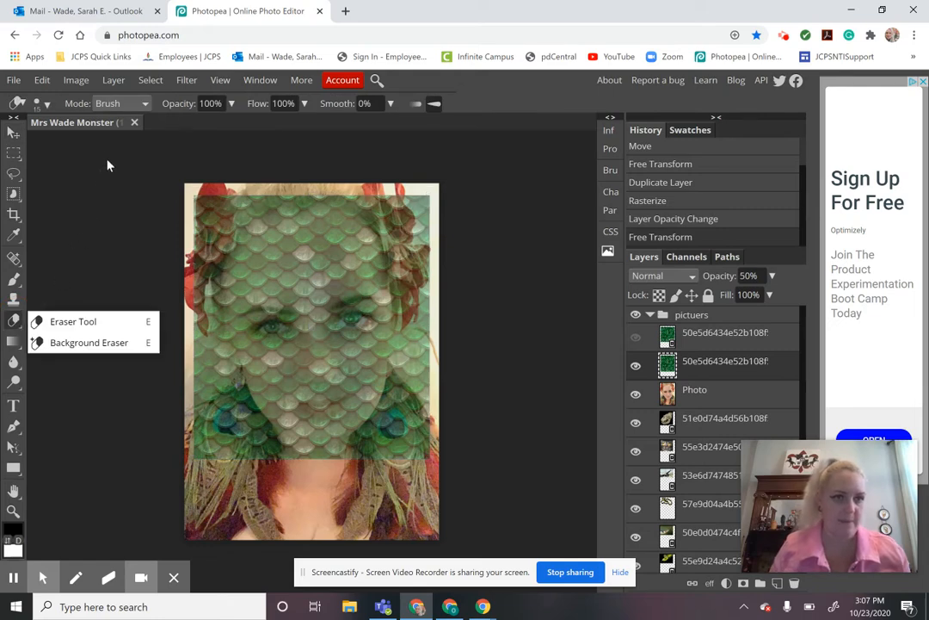
click(39, 104)
click(42, 105)
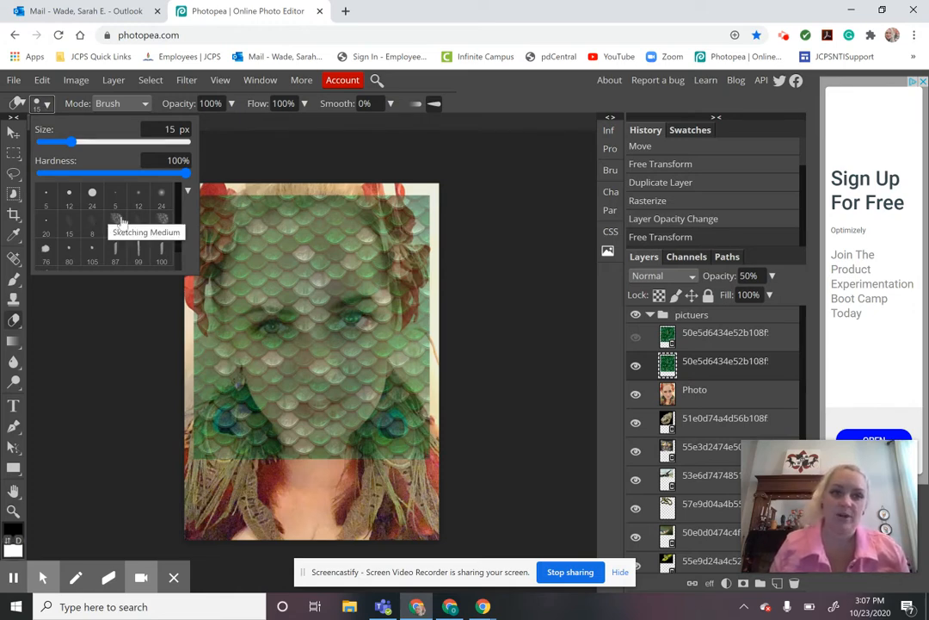
click(163, 197)
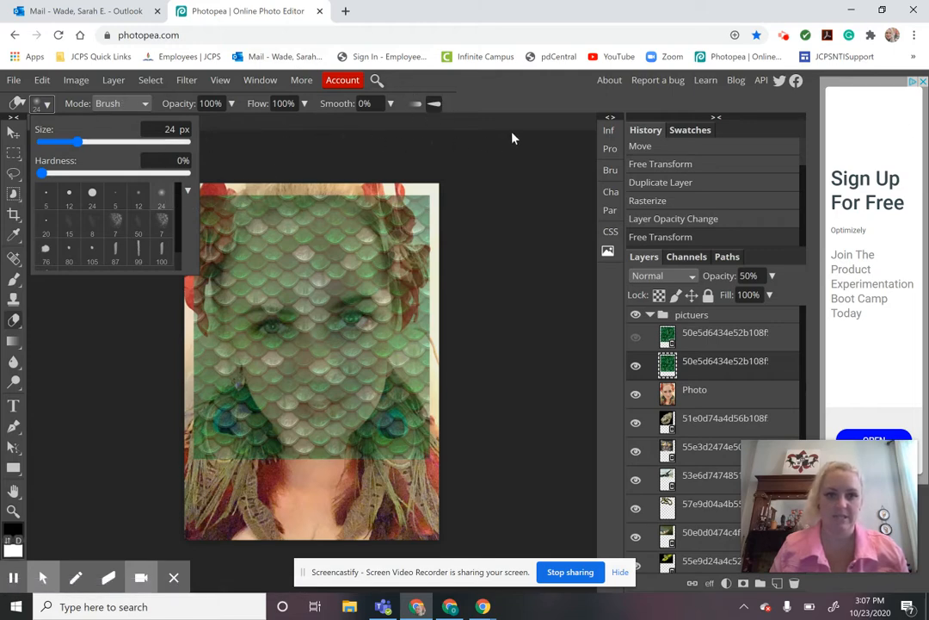
click(521, 108)
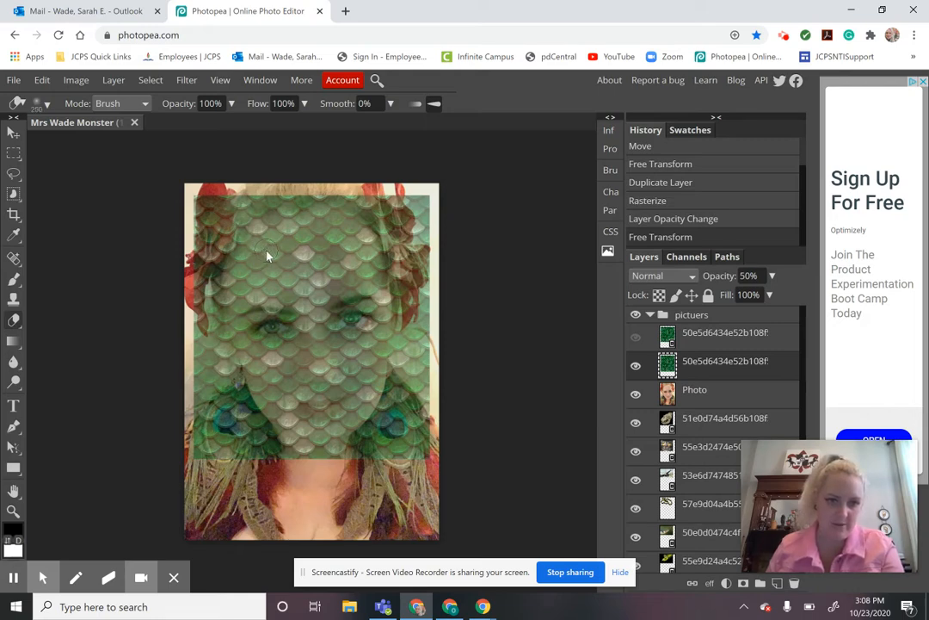
- Erase the scales around the face over the hair, flowers and feather earrings, and toggle the layer's visibility to compare
mouse_move(246, 187)
mouse_down()
mouse_move(235, 187)
mouse_move(221, 207)
mouse_up()
mouse_move(274, 194)
mouse_down()
mouse_move(211, 207)
mouse_move(194, 228)
mouse_move(221, 201)
mouse_move(191, 268)
mouse_move(201, 241)
mouse_move(194, 355)
mouse_move(197, 372)
mouse_move(197, 349)
mouse_move(209, 366)
mouse_move(204, 330)
mouse_move(210, 427)
mouse_move(227, 394)
mouse_move(232, 451)
mouse_move(210, 475)
mouse_move(205, 453)
mouse_move(225, 441)
mouse_move(257, 461)
mouse_move(230, 412)
mouse_move(253, 466)
mouse_up()
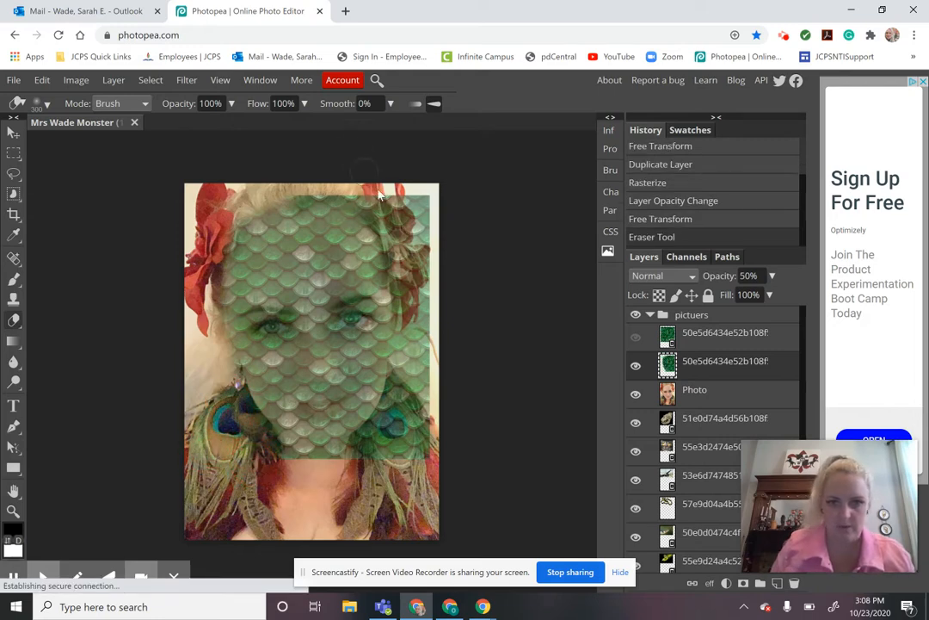
mouse_move(417, 208)
mouse_down()
mouse_move(428, 204)
mouse_move(369, 175)
mouse_move(374, 187)
mouse_move(299, 178)
mouse_move(328, 178)
mouse_move(358, 198)
mouse_move(332, 176)
mouse_move(361, 193)
mouse_move(431, 244)
mouse_move(434, 269)
mouse_move(429, 232)
mouse_move(419, 225)
mouse_move(419, 277)
mouse_move(421, 236)
mouse_move(414, 250)
mouse_move(435, 310)
mouse_move(429, 293)
mouse_move(431, 327)
mouse_move(419, 301)
mouse_move(425, 357)
mouse_move(417, 342)
mouse_move(414, 425)
mouse_move(413, 343)
mouse_move(415, 487)
mouse_up()
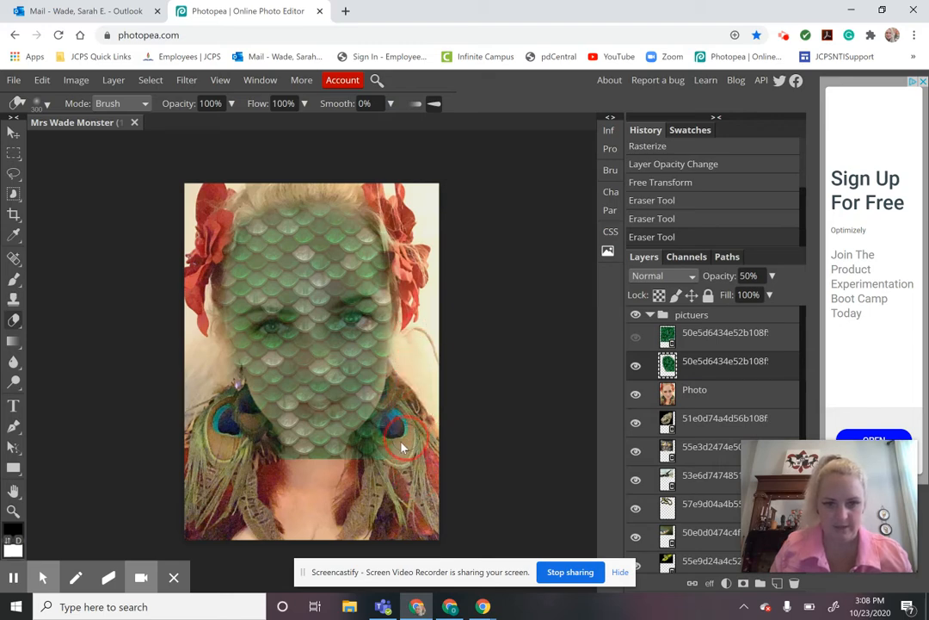
mouse_move(402, 447)
mouse_down()
mouse_move(406, 419)
mouse_move(368, 454)
mouse_move(407, 408)
mouse_up()
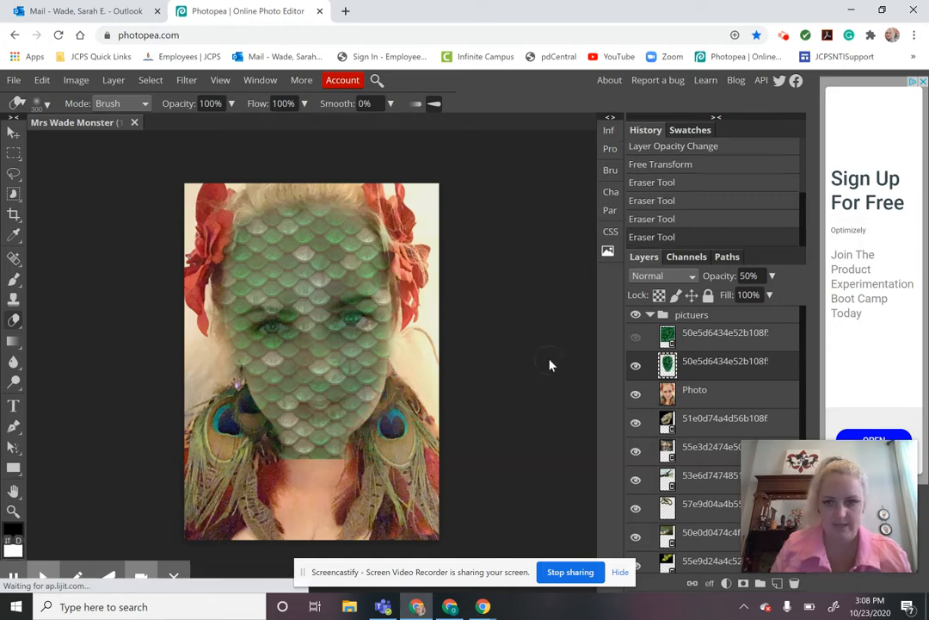
click(635, 368)
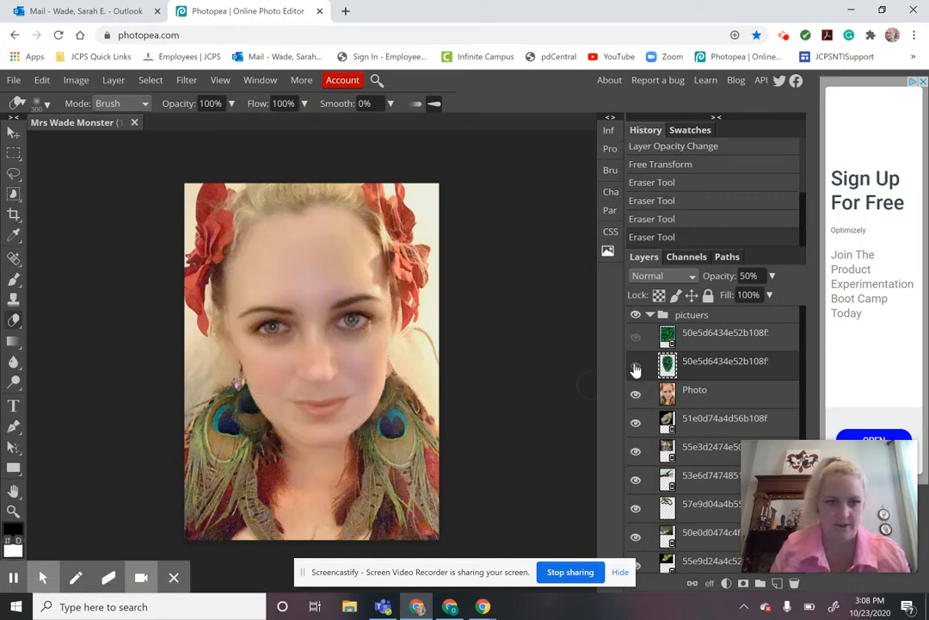
click(635, 367)
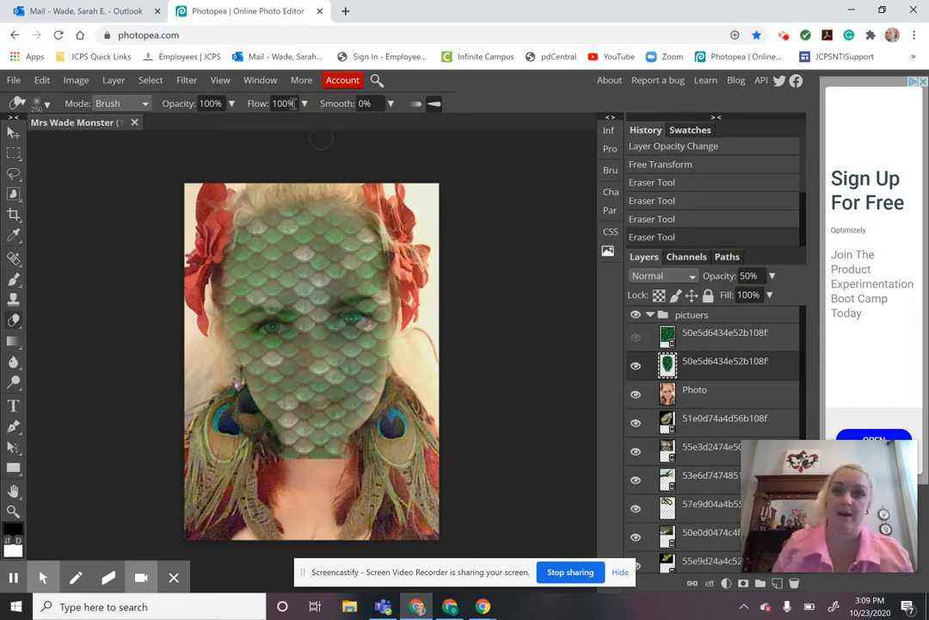
- Set the Eraser tool's opacity to 51%
click(231, 105)
drag(233, 125, 201, 127)
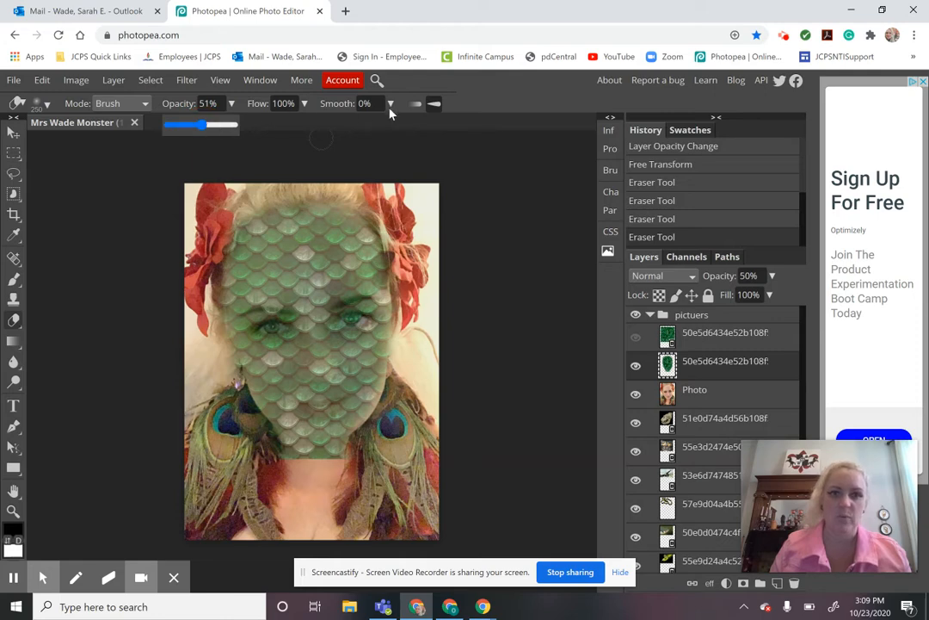
click(469, 103)
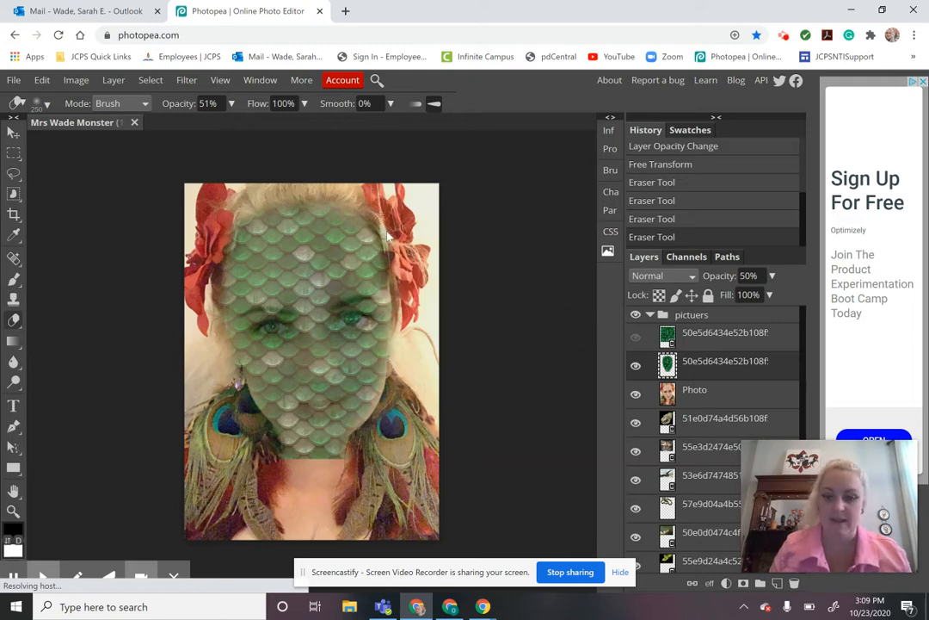
- Erase the scales over both eyes and eyebrows with a 175 px eraser at 51% opacity
key(z)
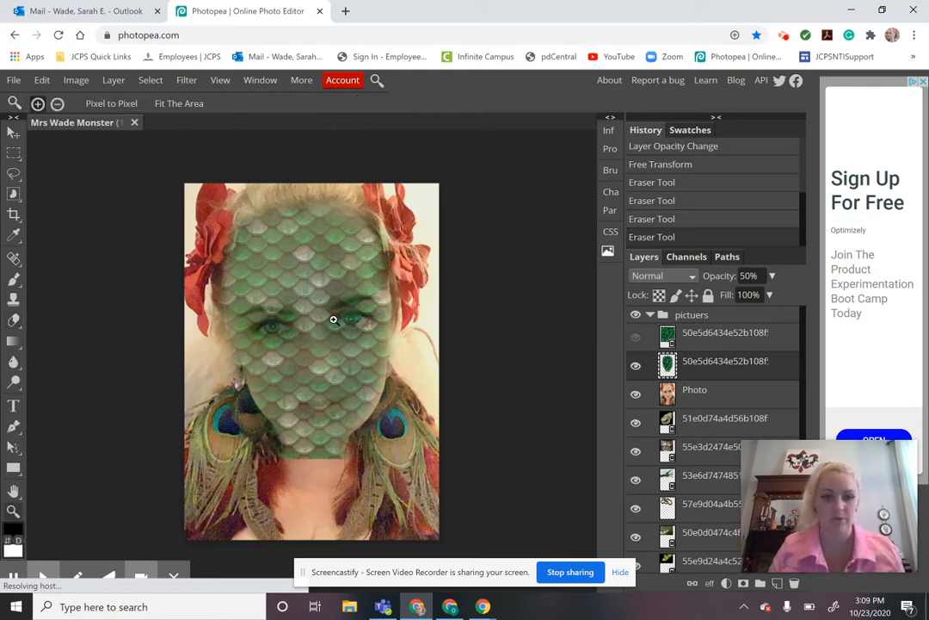
click(333, 318)
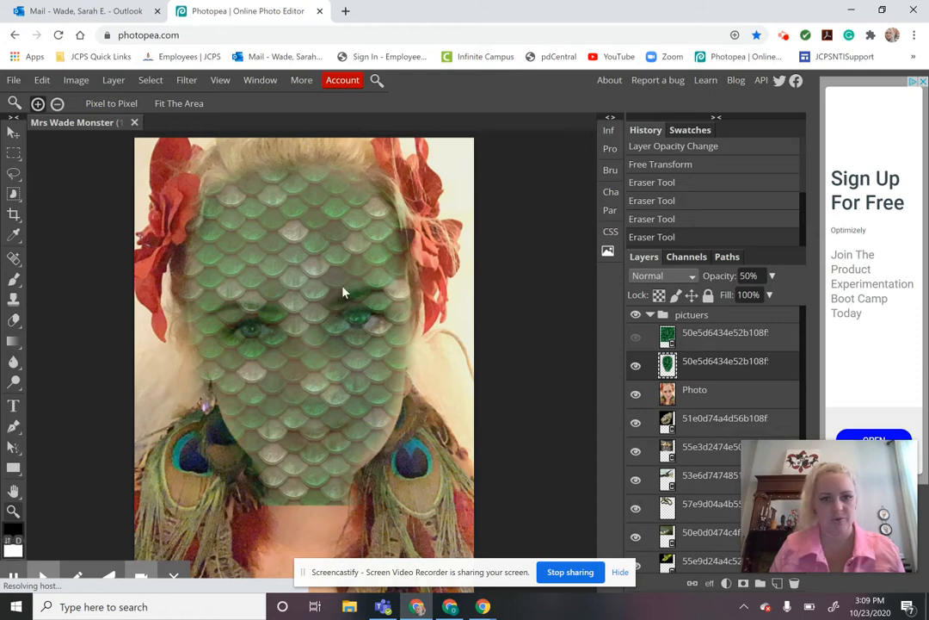
key(b)
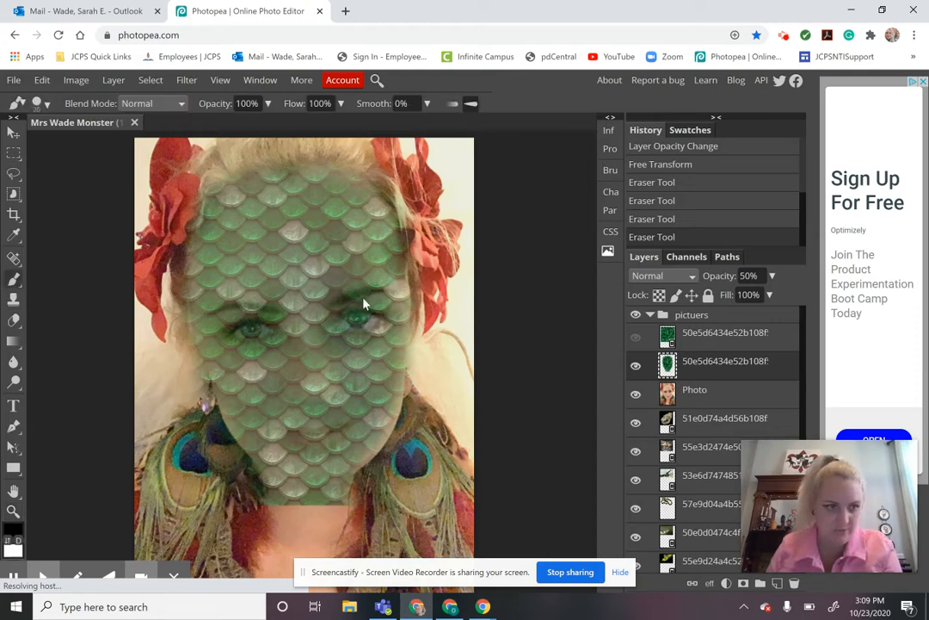
click(13, 319)
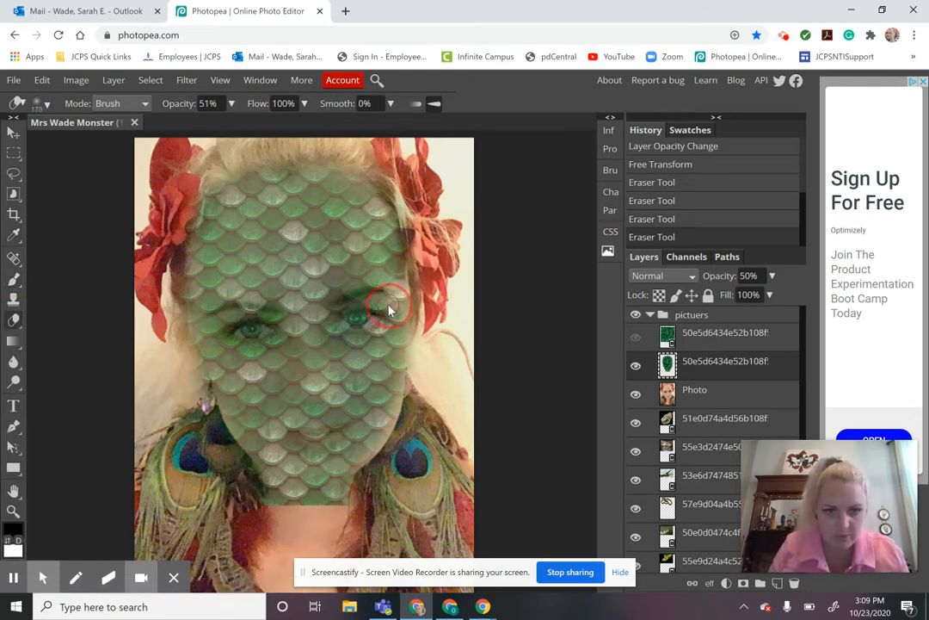
drag(386, 308, 345, 318)
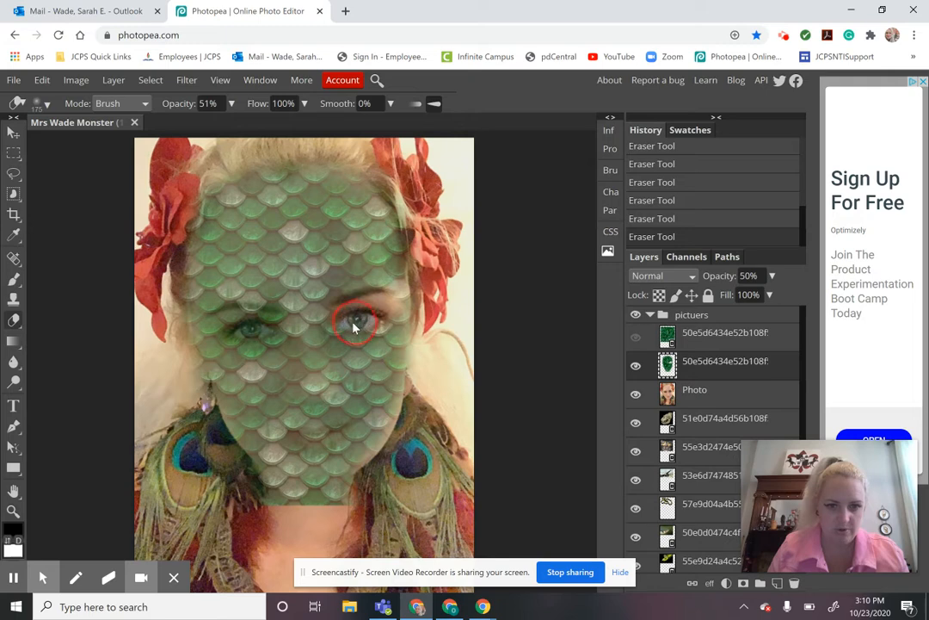
drag(353, 325, 361, 322)
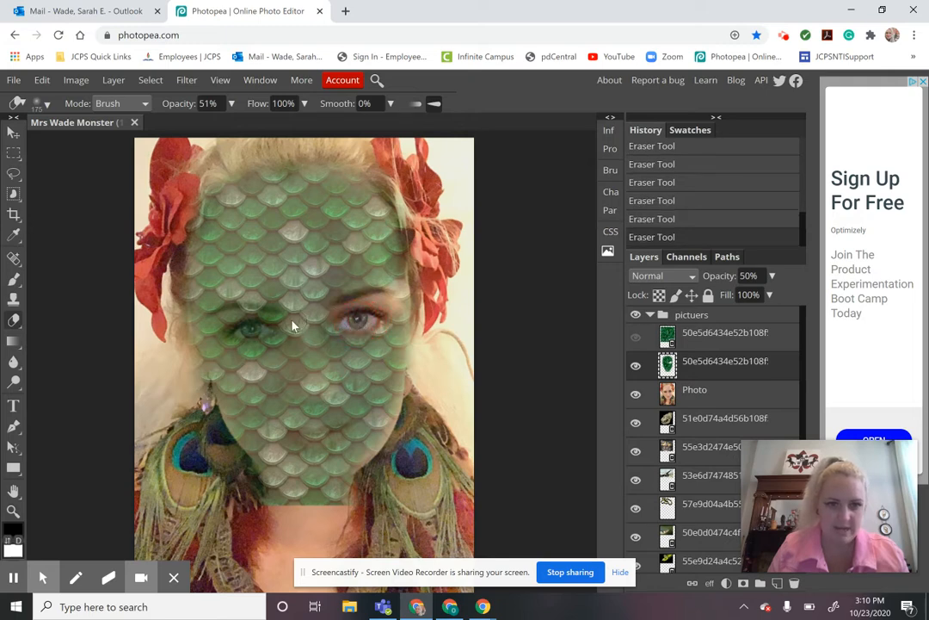
mouse_move(257, 324)
mouse_down()
mouse_move(245, 323)
mouse_move(266, 324)
mouse_move(230, 325)
mouse_move(267, 325)
mouse_up()
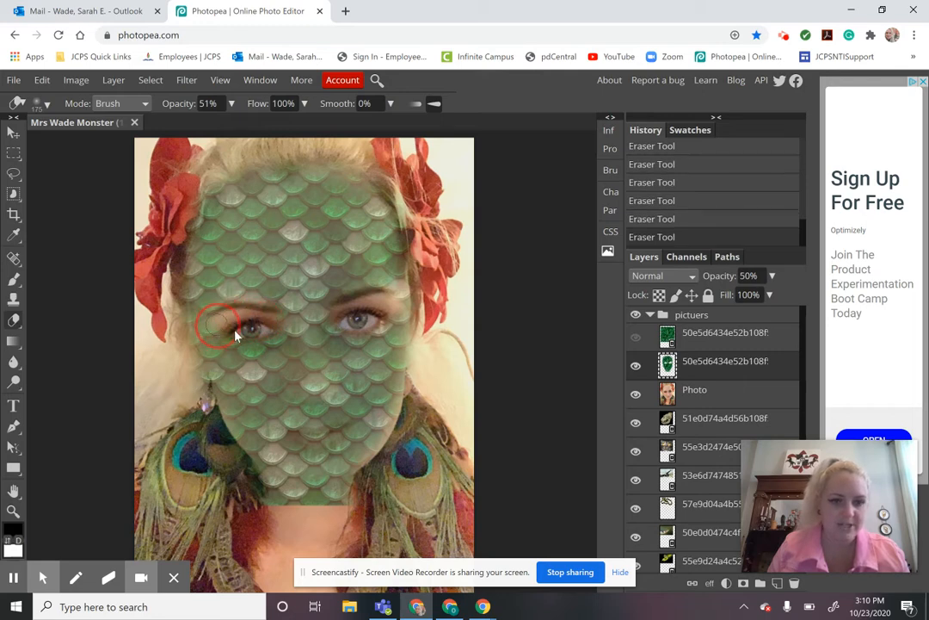
- Fade the scales between the eyes and down the nose with a larger soft eraser, reducing its size from 500 to 300 px
click(310, 326)
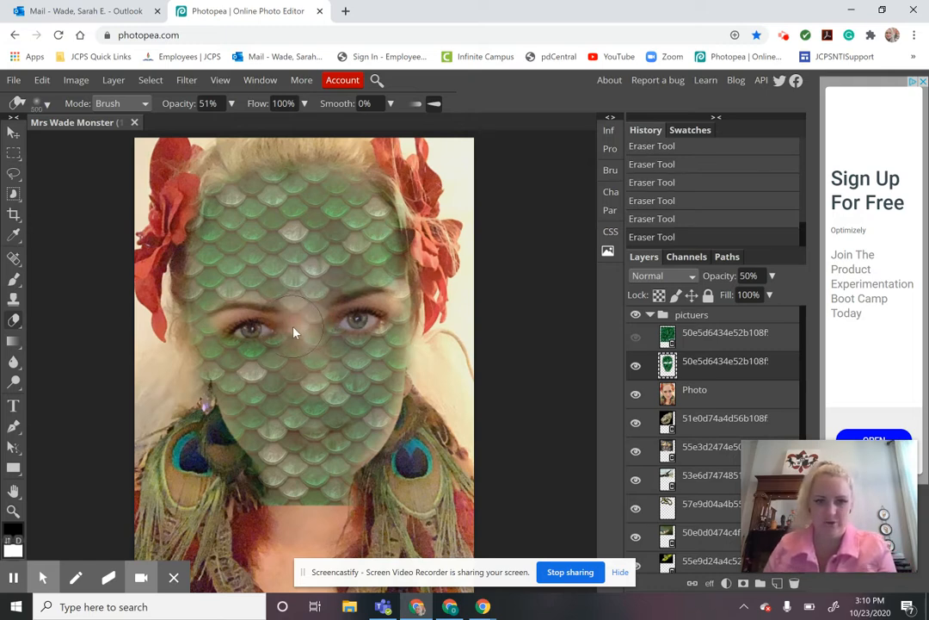
click(301, 331)
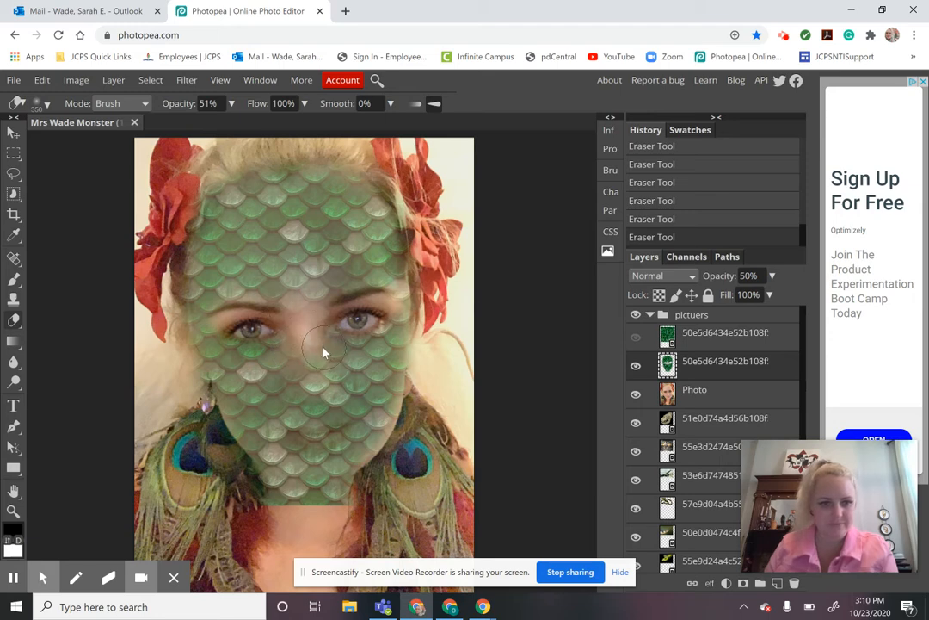
click(308, 381)
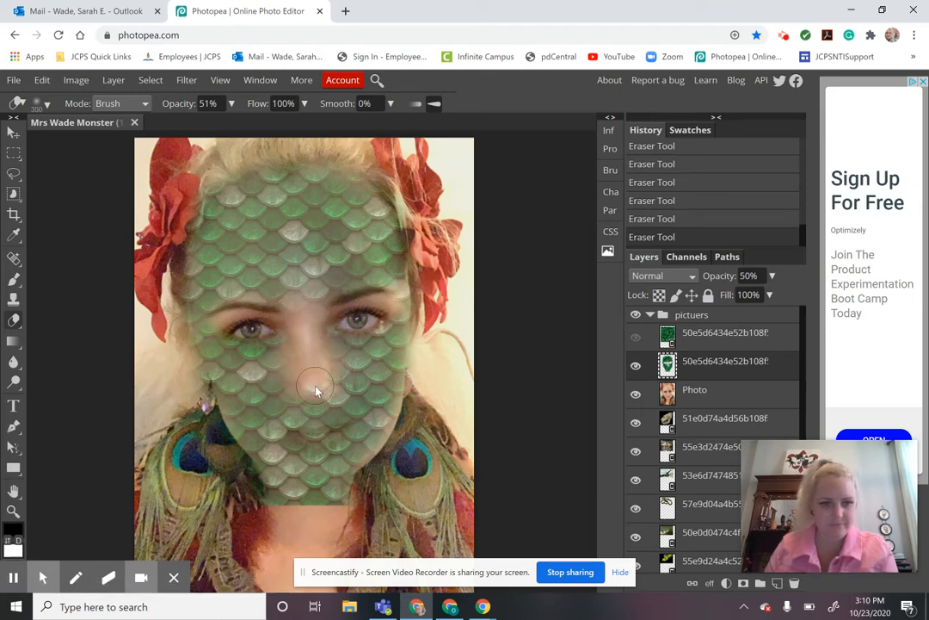
- Fade the scales around the nose, under the eyes, and over the mouth and lower chin, reducing the soft eraser to 200 px
mouse_move(315, 390)
mouse_down()
mouse_move(380, 365)
mouse_move(401, 371)
mouse_move(402, 354)
mouse_move(403, 363)
mouse_move(342, 346)
mouse_move(375, 331)
mouse_move(349, 335)
mouse_up()
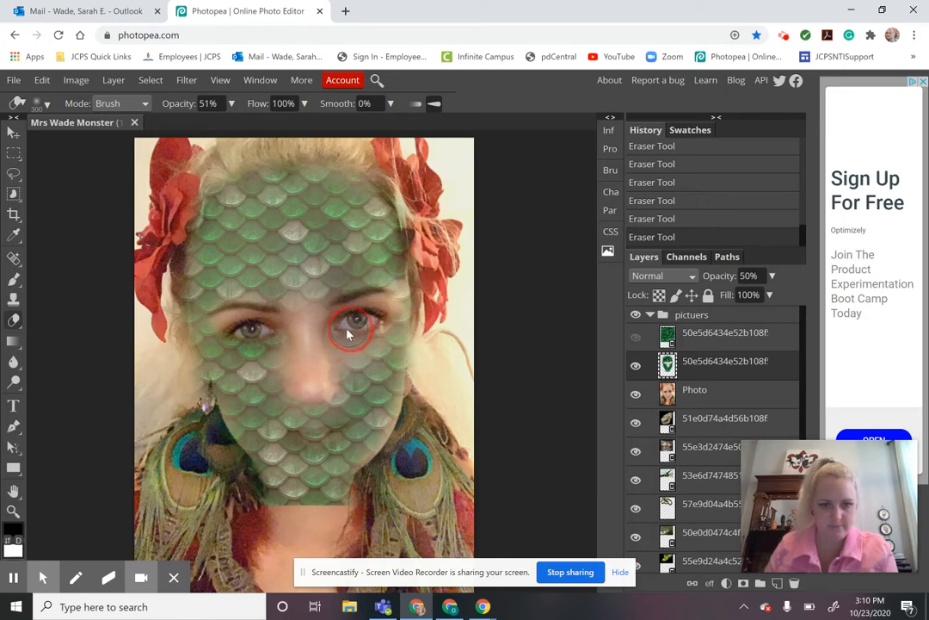
mouse_move(267, 341)
mouse_down()
mouse_move(236, 331)
mouse_move(263, 332)
mouse_up()
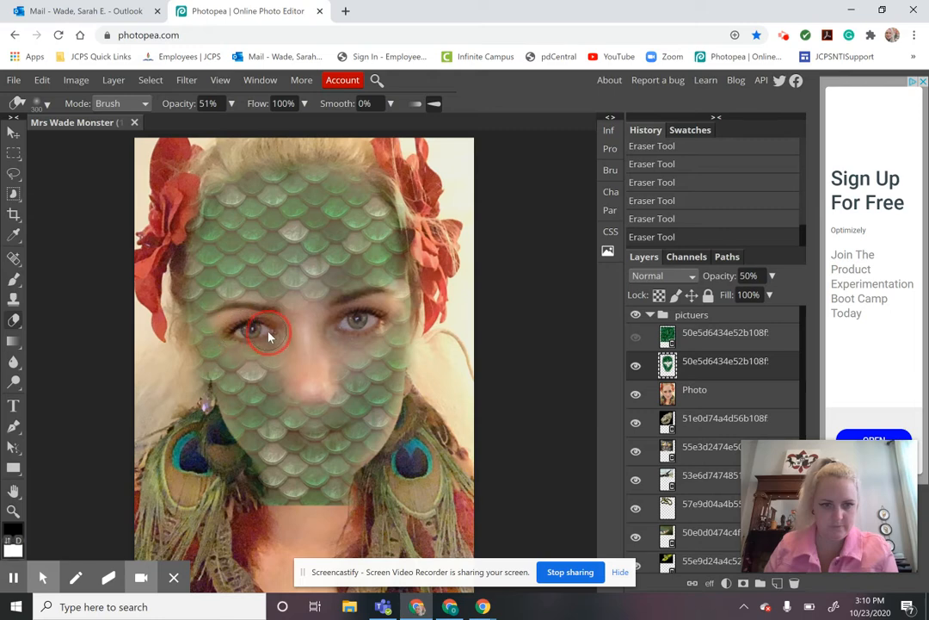
key(bracketleft)
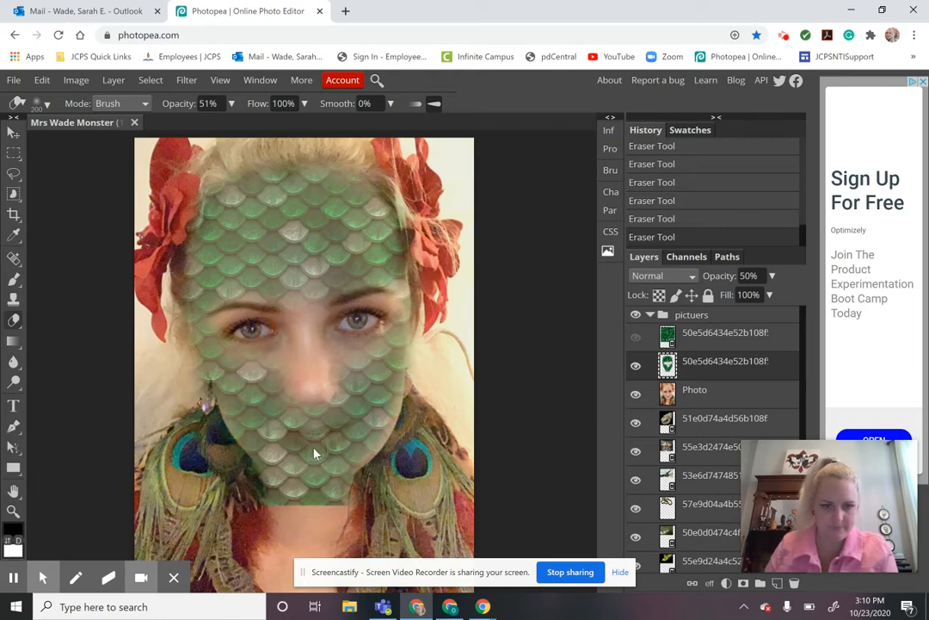
mouse_move(322, 445)
mouse_down()
mouse_move(311, 440)
mouse_move(312, 411)
mouse_move(297, 406)
mouse_move(301, 435)
mouse_move(321, 425)
mouse_move(321, 400)
mouse_move(324, 411)
mouse_move(332, 404)
mouse_move(322, 373)
mouse_move(323, 390)
mouse_move(322, 376)
mouse_move(347, 404)
mouse_move(347, 439)
mouse_move(338, 430)
mouse_move(360, 508)
mouse_move(301, 512)
mouse_move(241, 498)
mouse_move(305, 513)
mouse_move(312, 504)
mouse_move(353, 509)
mouse_move(307, 521)
mouse_move(344, 514)
mouse_move(332, 515)
mouse_up()
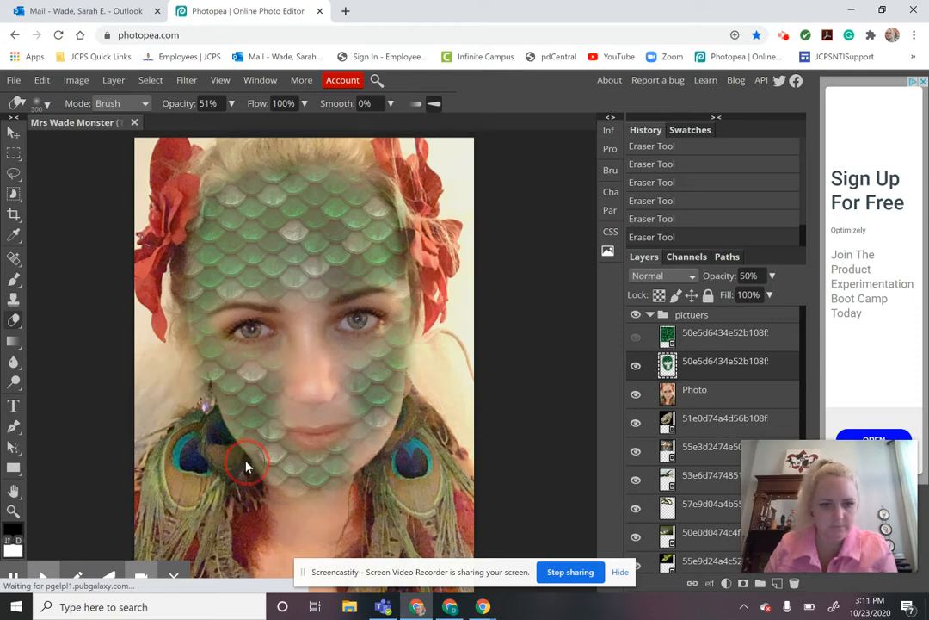
- Soften the outer edges of the scales along the jaw, both cheeks and the chin with the 51% eraser
mouse_move(254, 473)
mouse_down()
mouse_move(234, 439)
mouse_move(242, 468)
mouse_move(249, 462)
mouse_up()
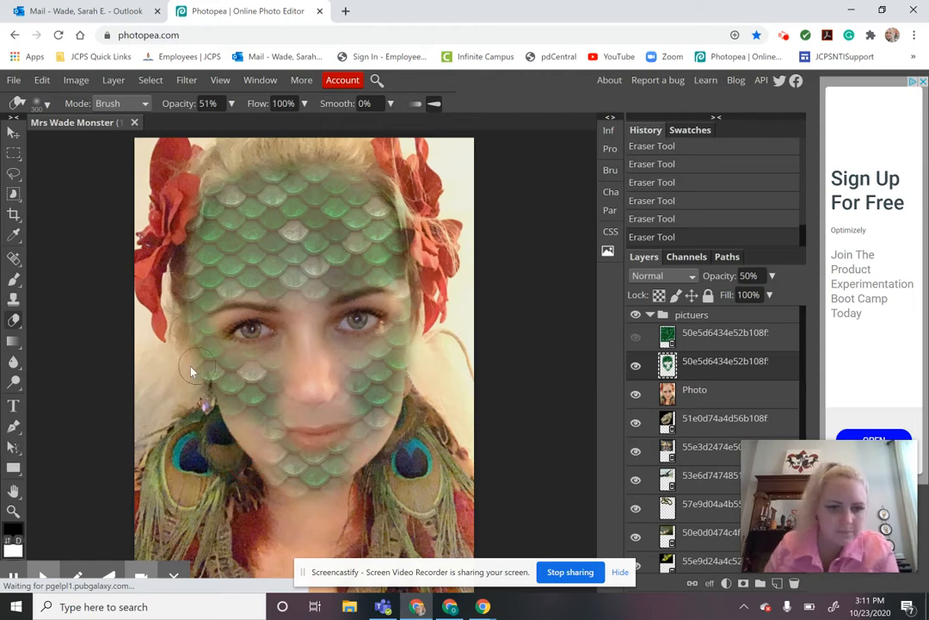
mouse_move(177, 358)
mouse_down()
mouse_move(193, 406)
mouse_move(146, 276)
mouse_move(177, 353)
mouse_move(179, 341)
mouse_up()
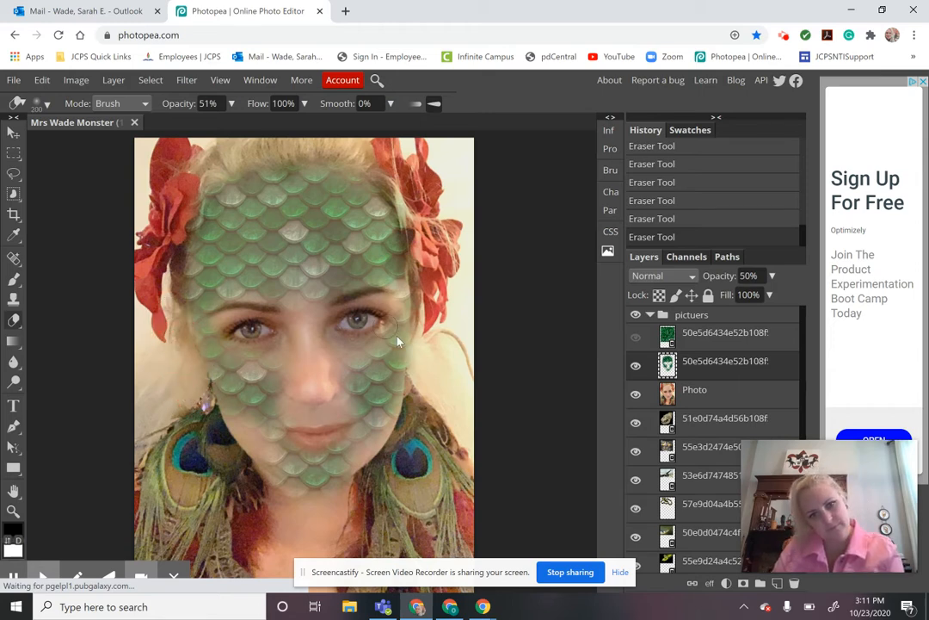
mouse_move(440, 351)
mouse_down()
mouse_move(435, 369)
mouse_move(430, 334)
mouse_move(422, 378)
mouse_up()
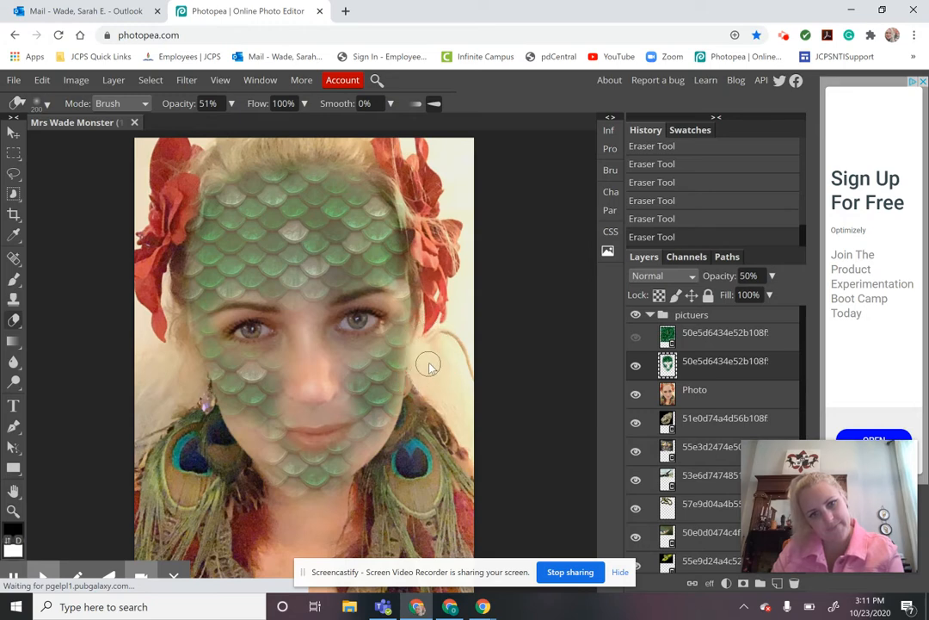
click(12, 576)
click(12, 577)
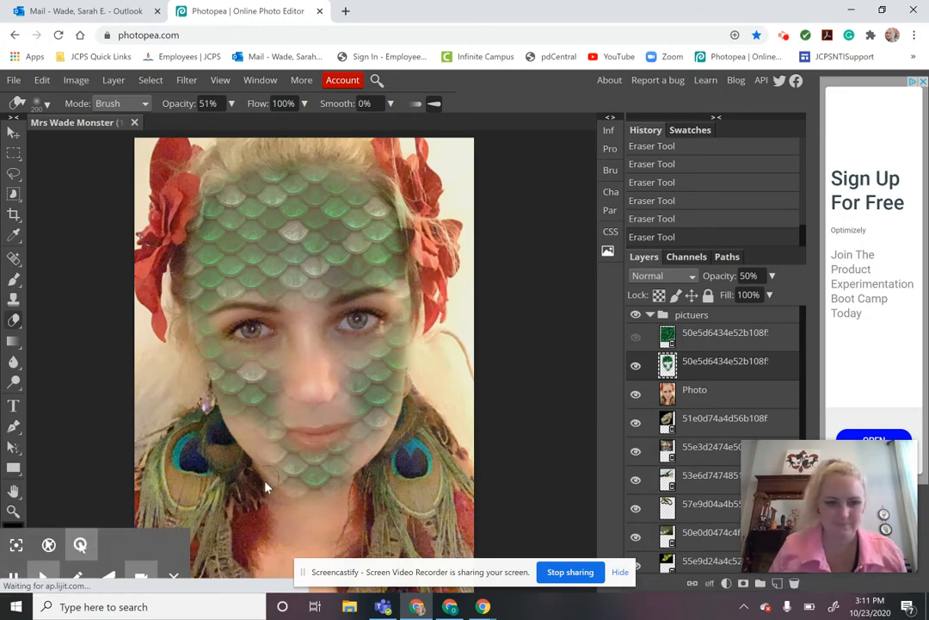
drag(289, 502, 296, 508)
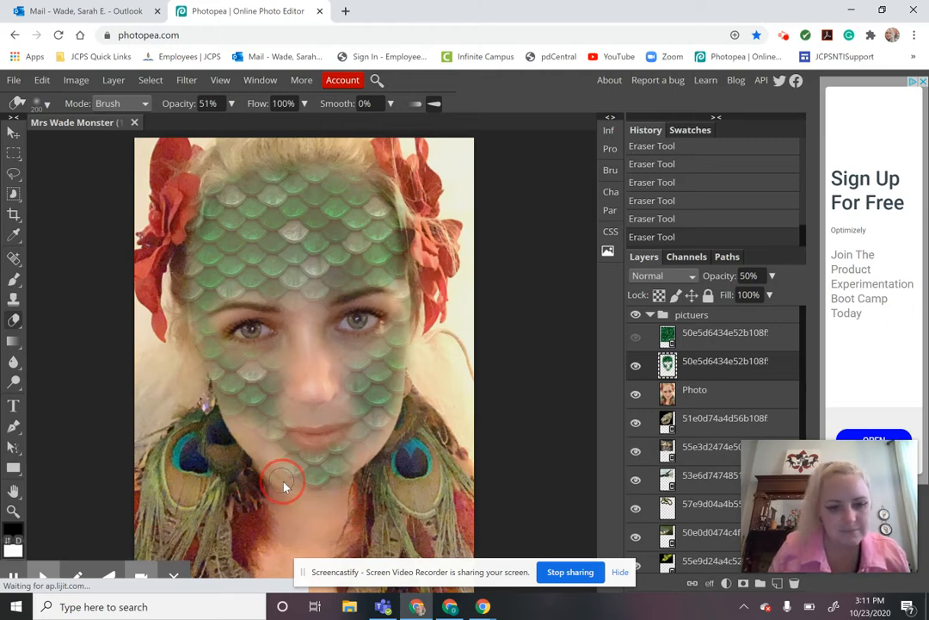
drag(284, 483, 321, 480)
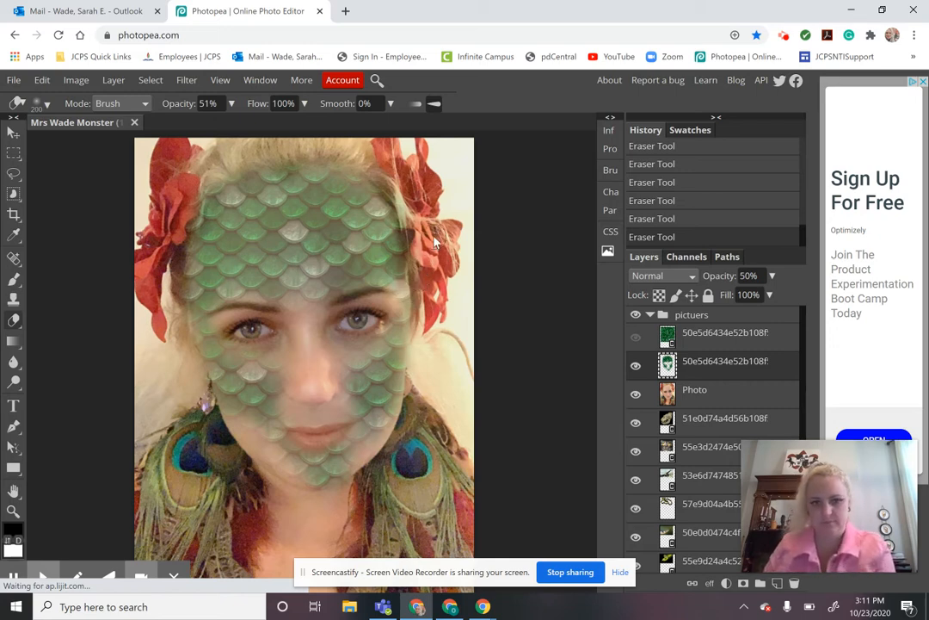
- Enlarge the eraser and fade the scales on both sides of the forehead, leaving a central patch that tapers toward the nose
key(bracketright)
key(bracketright)
key(bracketright)
mouse_move(409, 248)
mouse_down()
mouse_move(405, 250)
mouse_move(370, 272)
mouse_move(402, 266)
mouse_move(340, 296)
mouse_move(386, 262)
mouse_move(410, 228)
mouse_move(407, 199)
mouse_move(380, 253)
mouse_move(391, 218)
mouse_move(345, 281)
mouse_move(373, 239)
mouse_up()
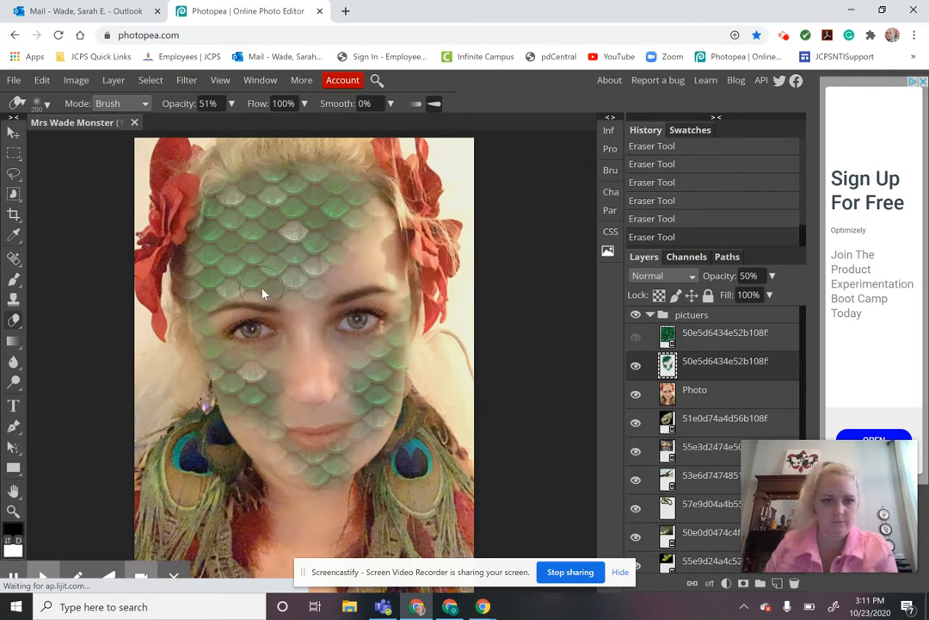
mouse_move(262, 295)
mouse_down()
mouse_move(220, 237)
mouse_move(191, 294)
mouse_move(227, 278)
mouse_move(182, 303)
mouse_move(232, 282)
mouse_move(222, 296)
mouse_move(189, 301)
mouse_move(187, 253)
mouse_up()
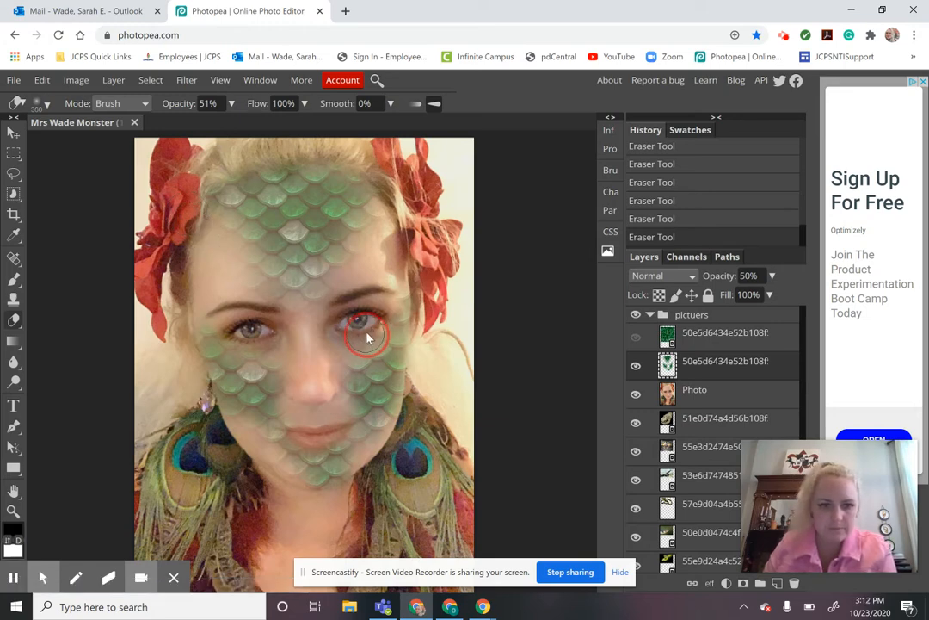
- Fade the upper cheek scales below both eyes and the scales beside the mouth with a 300 px eraser
drag(369, 332, 382, 320)
click(384, 316)
drag(247, 340, 235, 334)
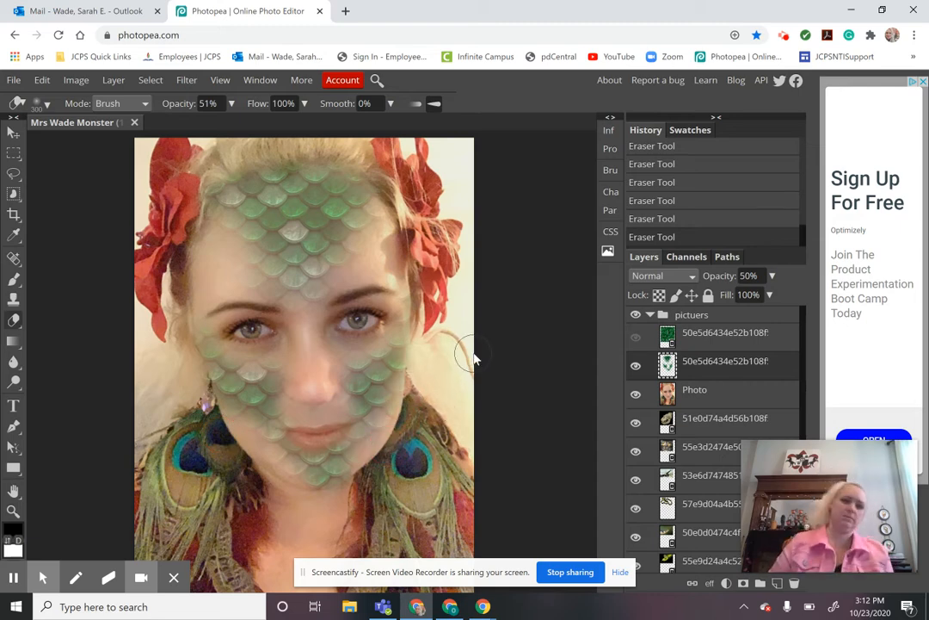
click(290, 424)
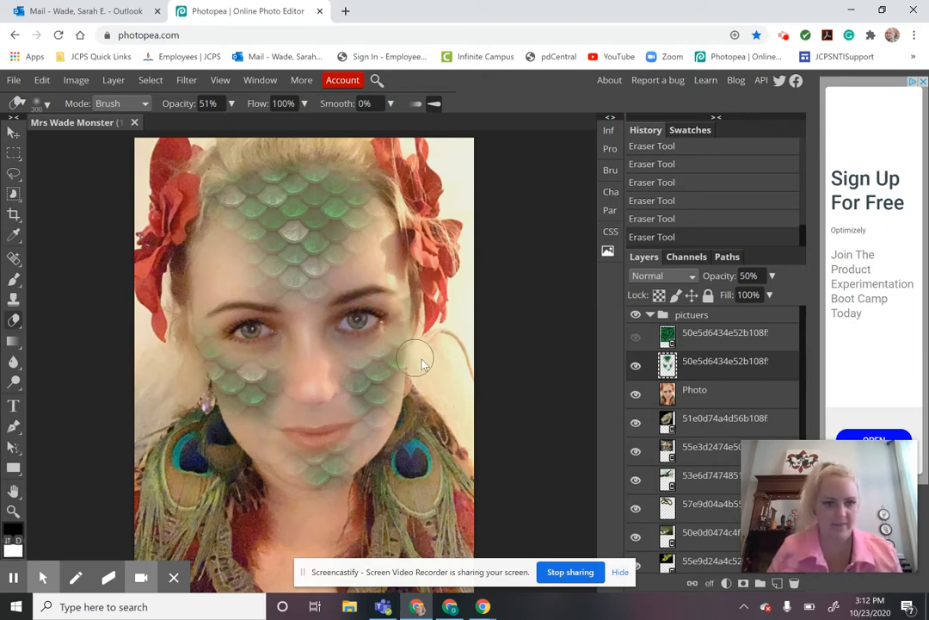
- Toggle the visibility of the erased scales layer and the original scales layer to compare the blend with the portrait
click(635, 368)
click(635, 368)
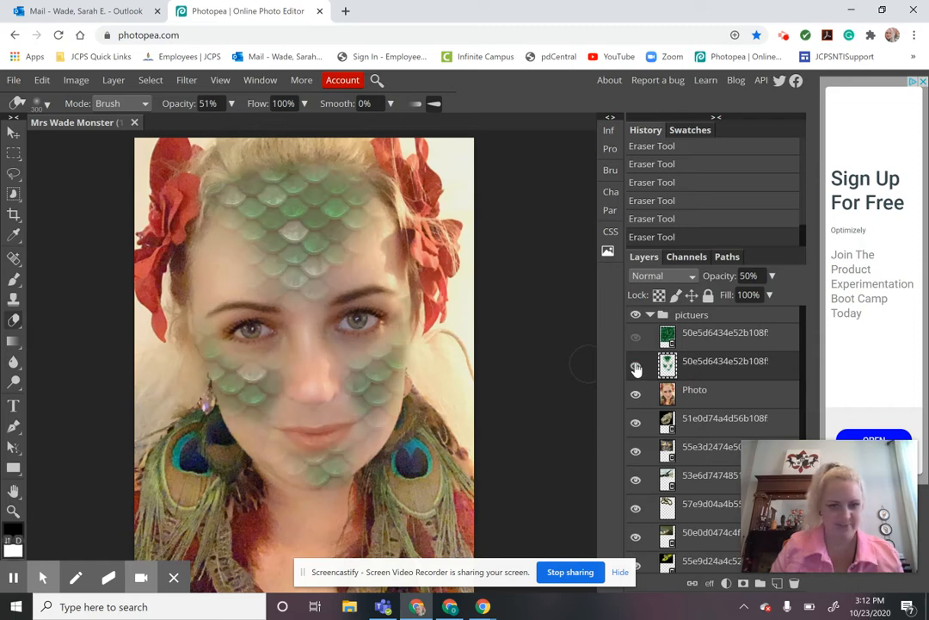
click(636, 368)
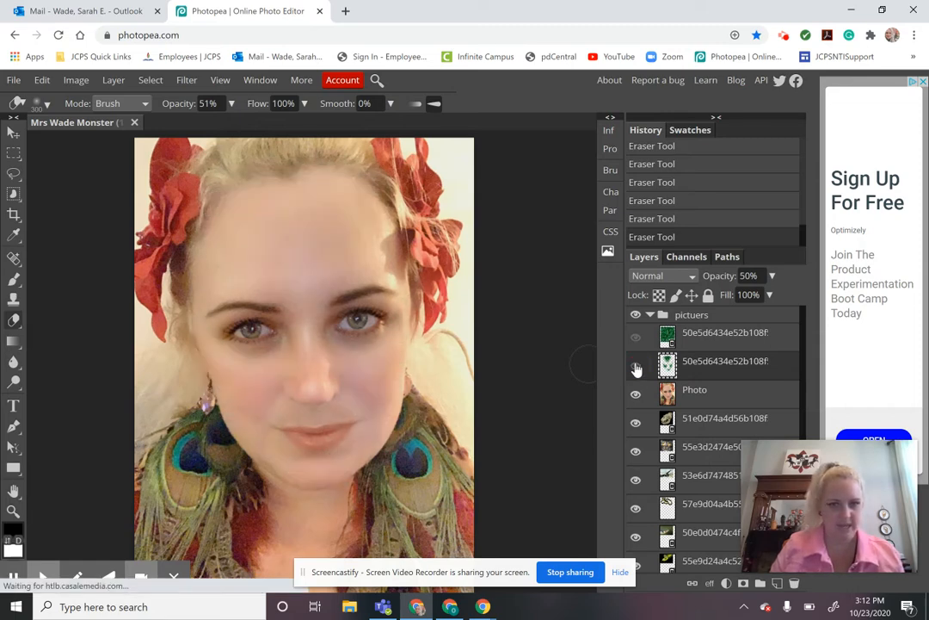
click(636, 369)
click(635, 339)
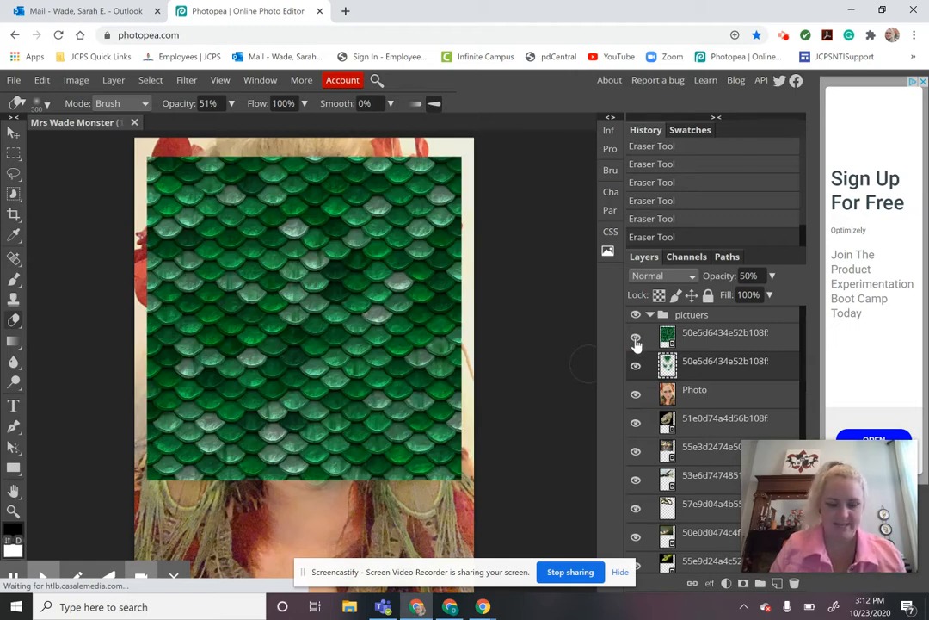
click(635, 339)
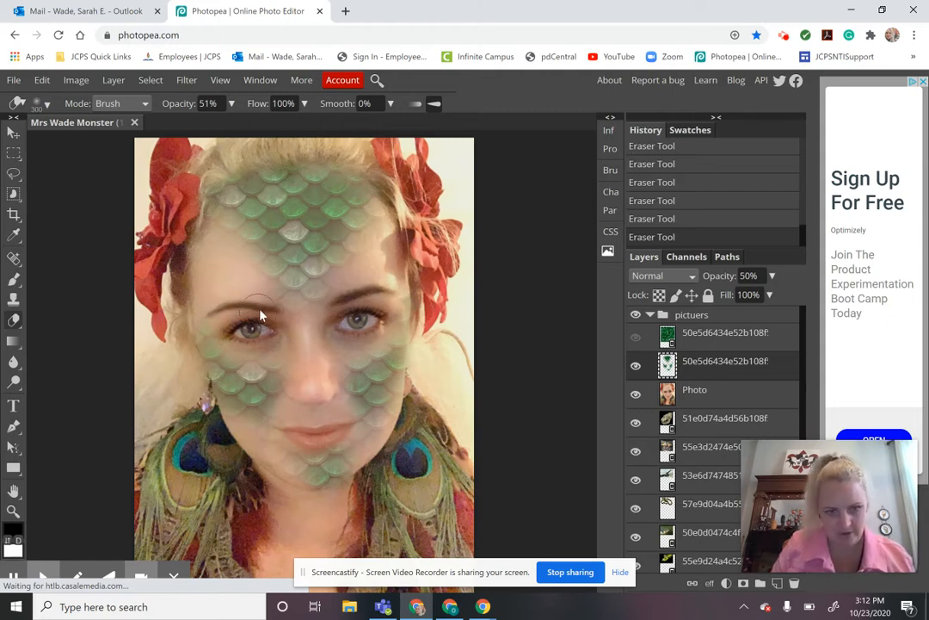
- Fade the lowest tip of the forehead scales between the eyebrows with the 300 px eraser
drag(280, 309, 285, 321)
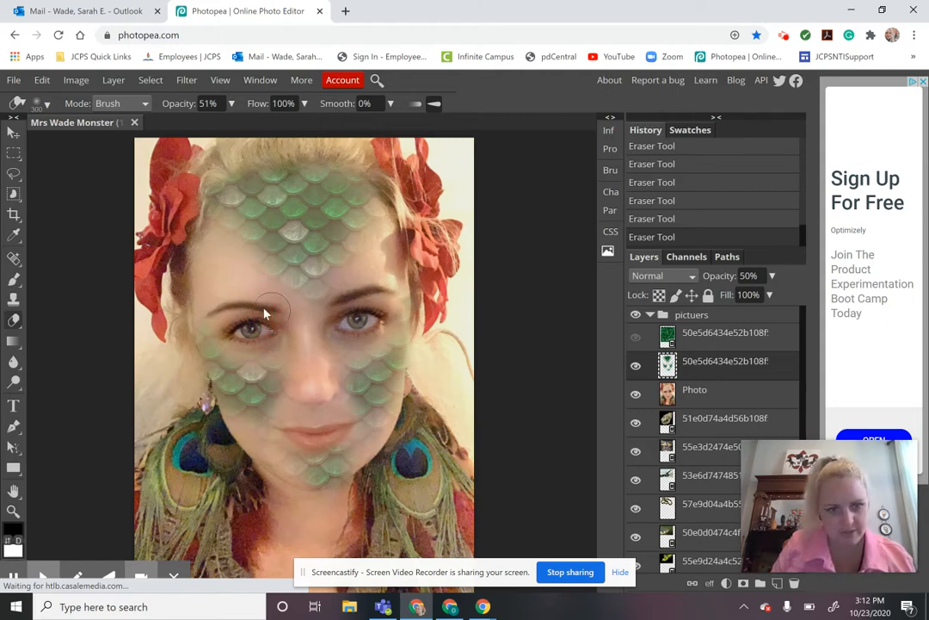
mouse_move(342, 297)
mouse_down()
mouse_move(312, 303)
mouse_move(319, 312)
mouse_up()
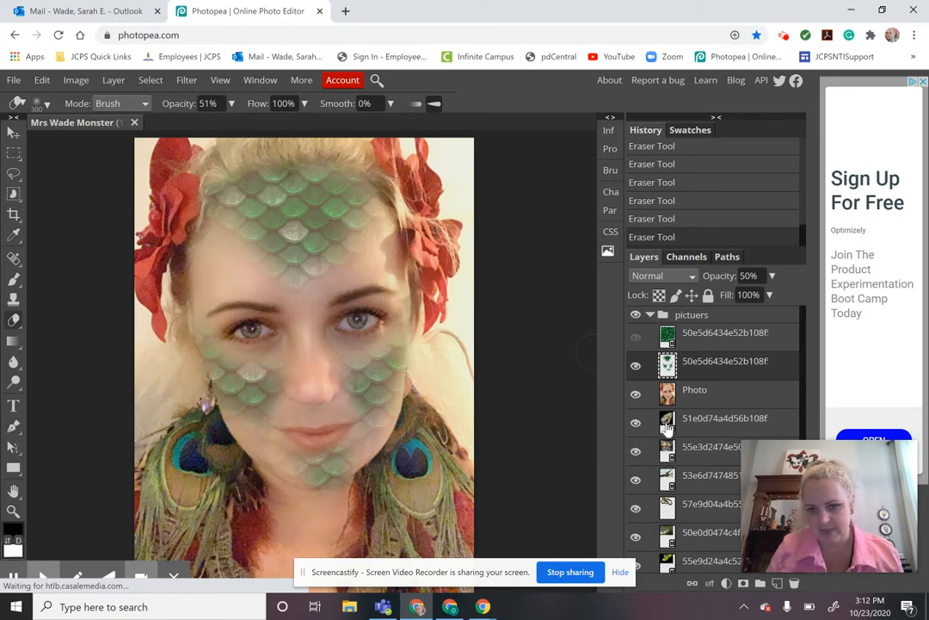
- Move the cat face layer to the top of the pictuers group, above the scales layers
click(696, 451)
drag(696, 456, 682, 329)
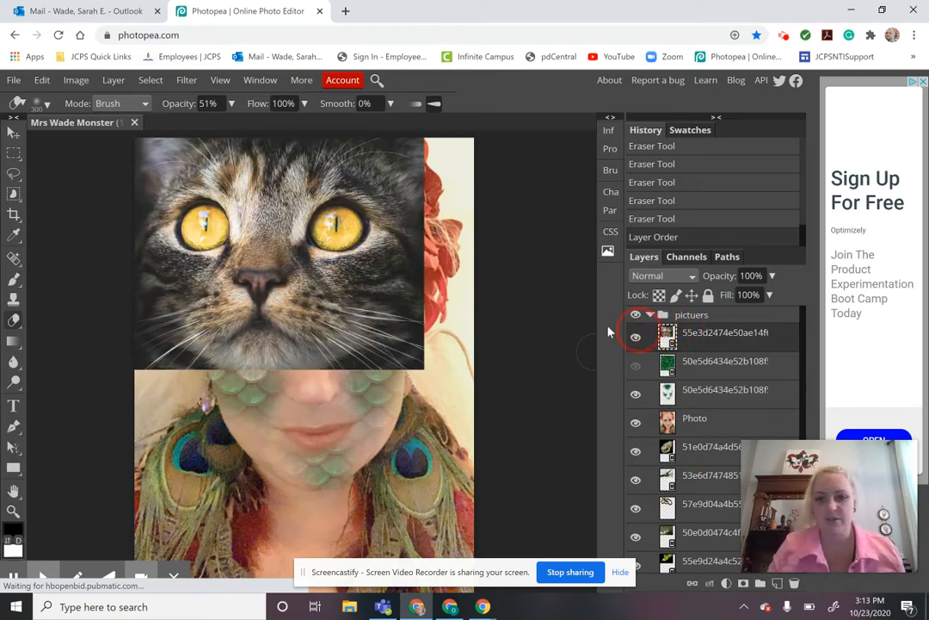
- Trace a closed Pen tool path around the cat's eye on the image's right side, with the shape fill set to none
click(15, 427)
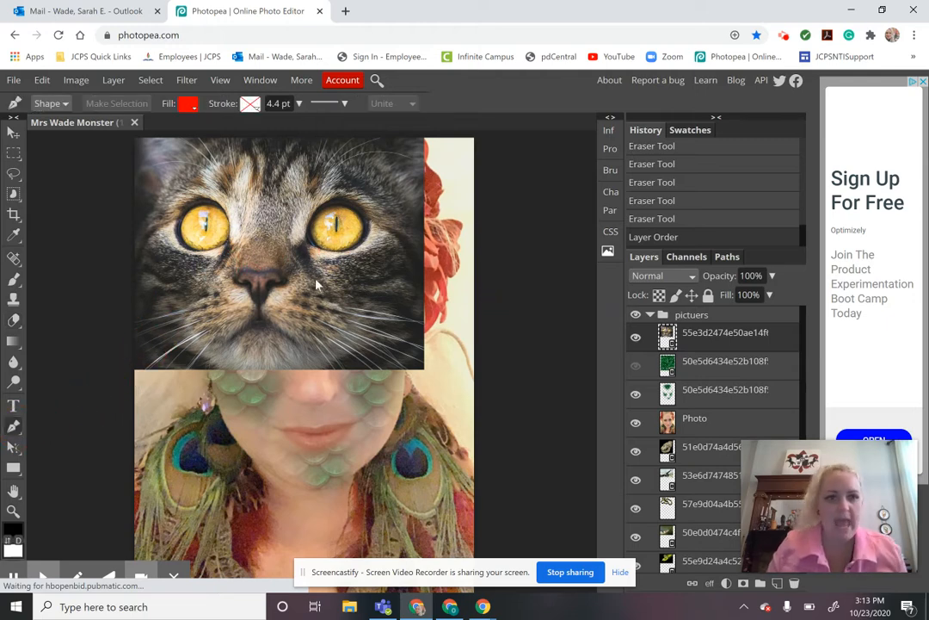
click(366, 214)
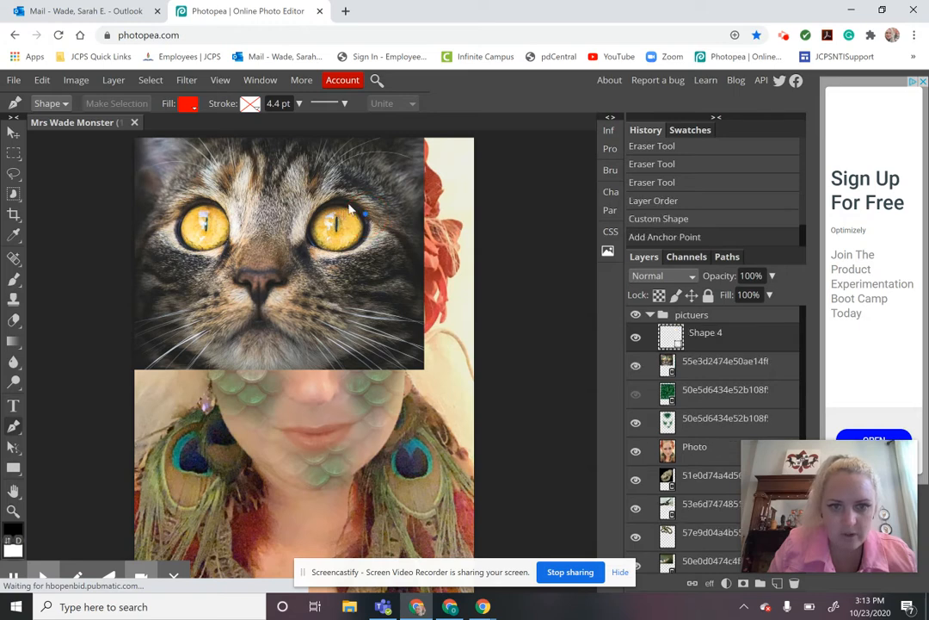
drag(342, 203, 328, 204)
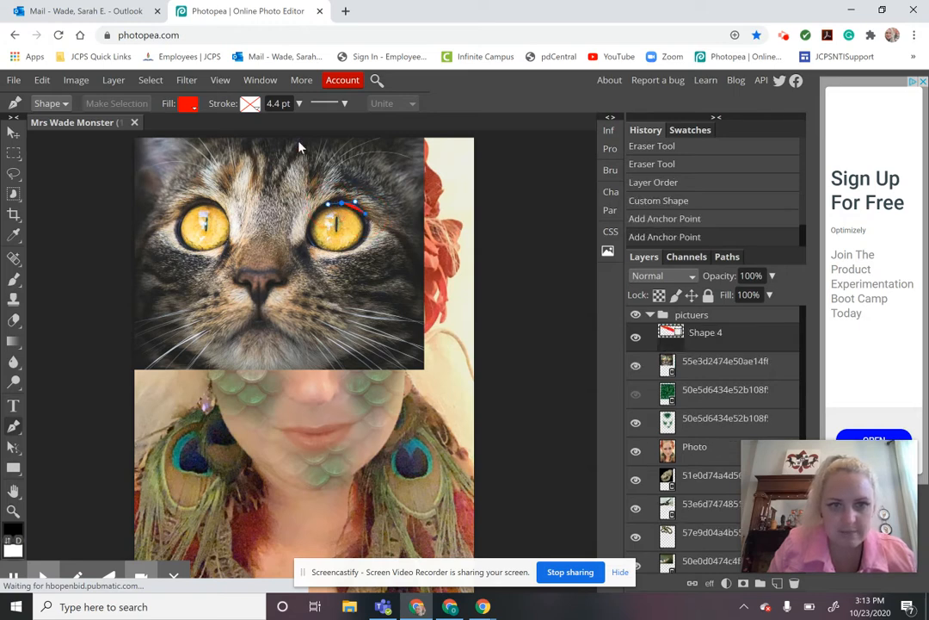
click(189, 104)
click(230, 131)
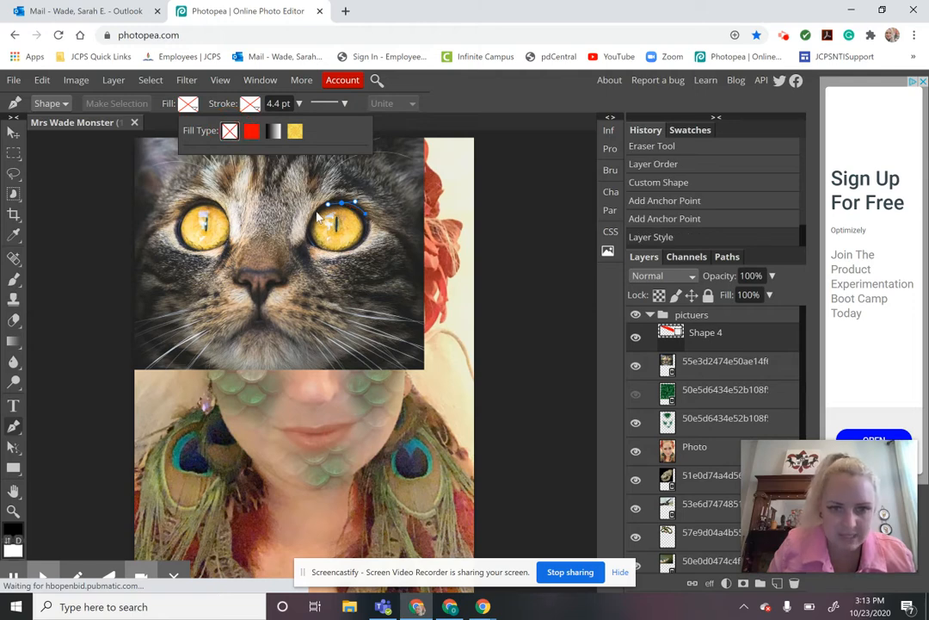
drag(314, 217, 328, 252)
click(365, 247)
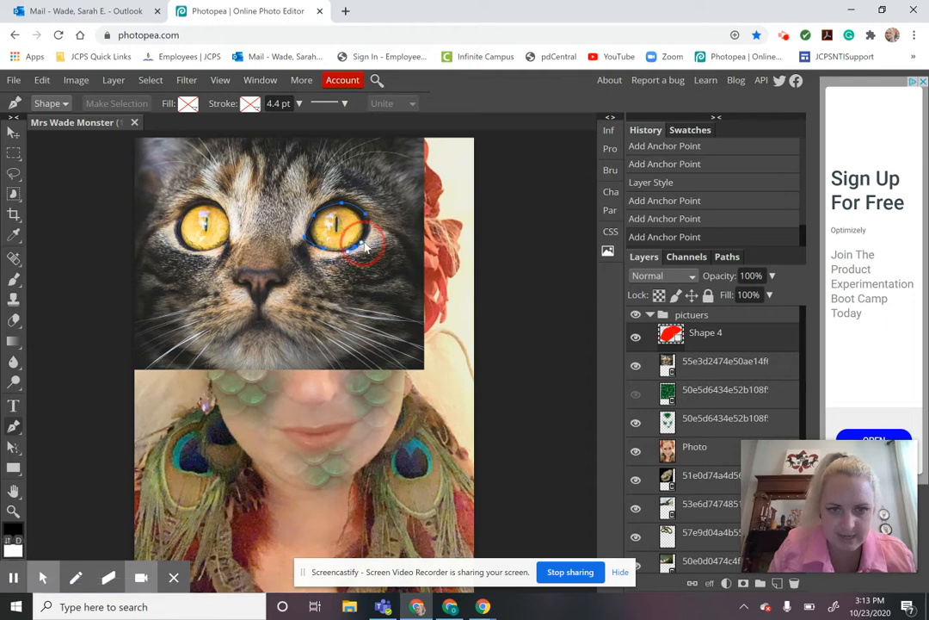
click(368, 218)
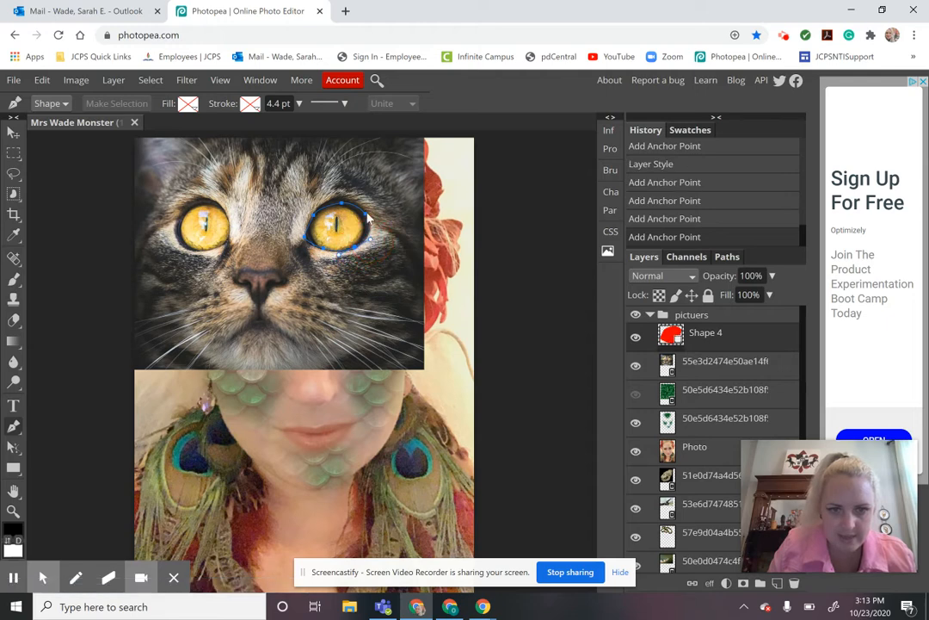
click(363, 213)
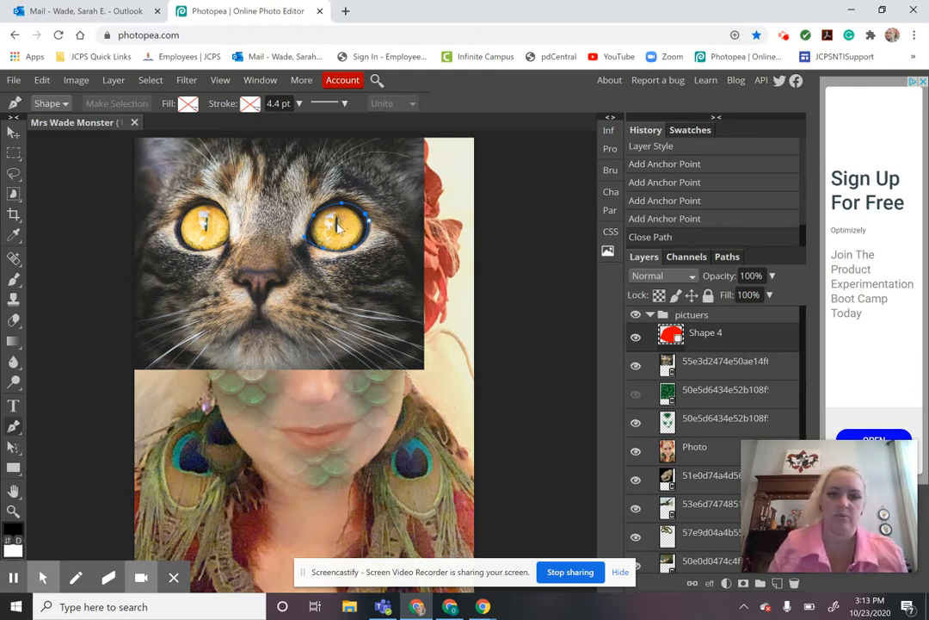
- Make an anti-aliased selection from the eye path and invert it
right_click(338, 226)
click(369, 235)
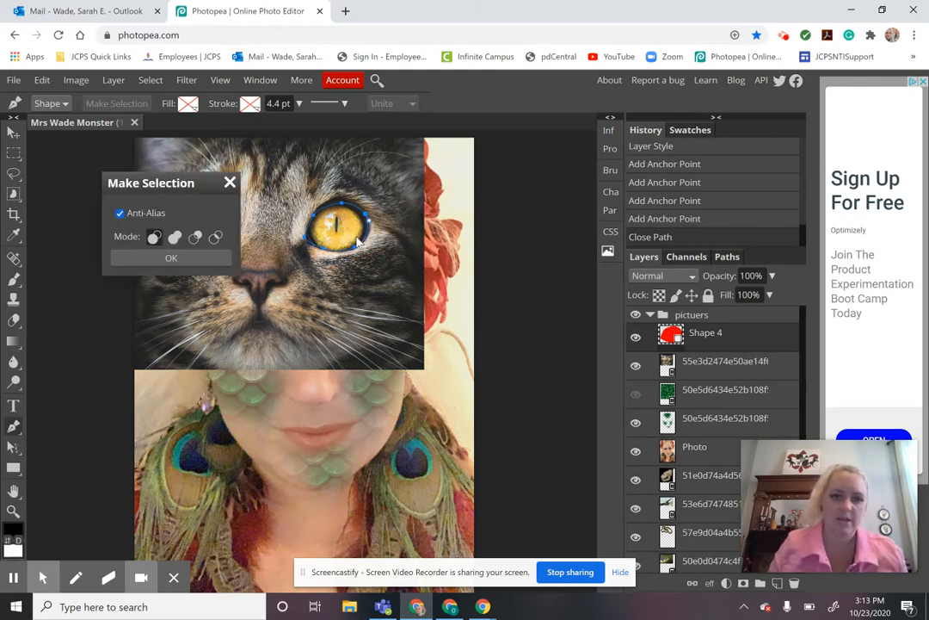
click(203, 258)
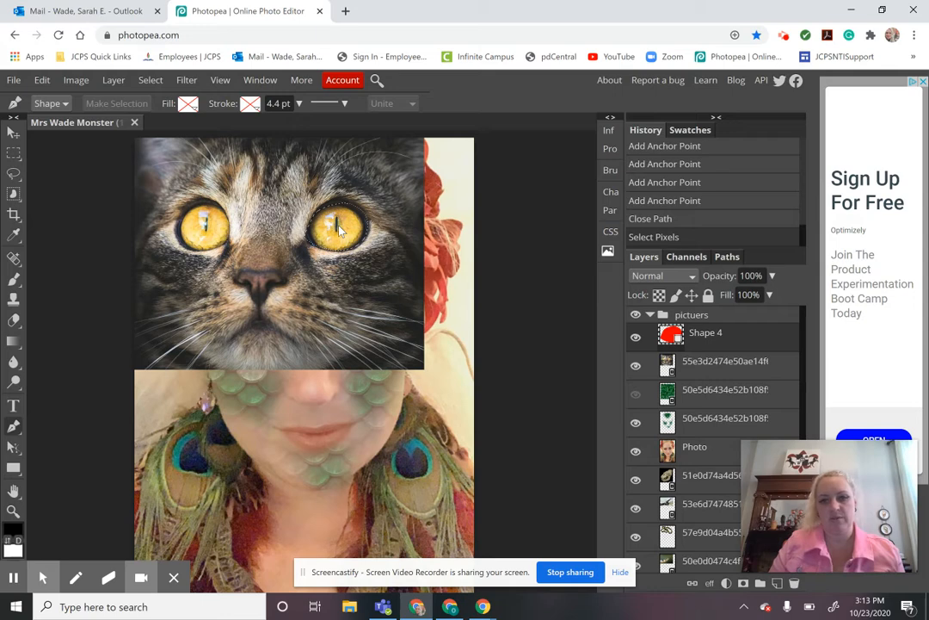
click(151, 80)
click(165, 142)
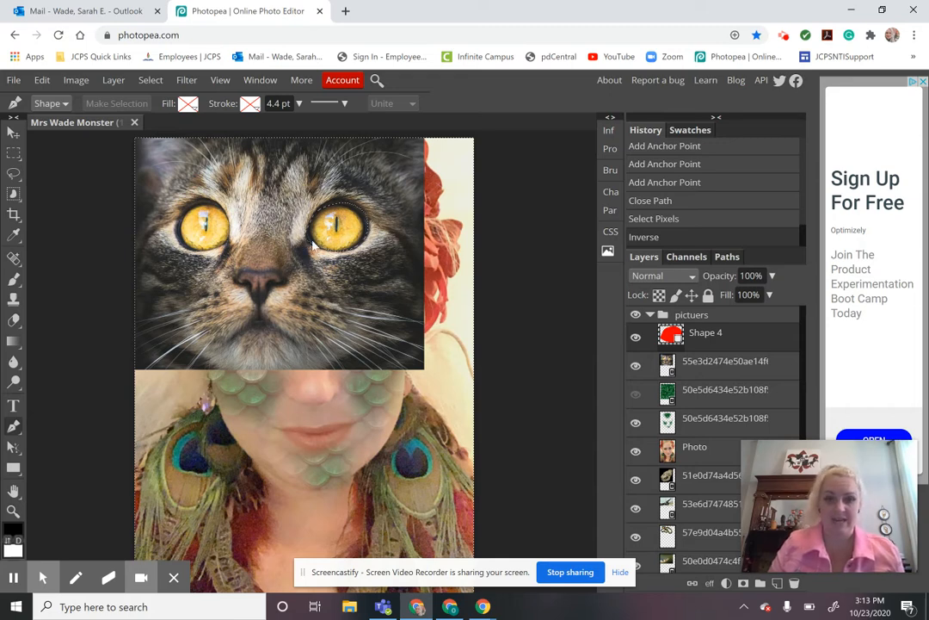
- Rasterize the cat face layer and delete everything outside the traced eye
click(693, 376)
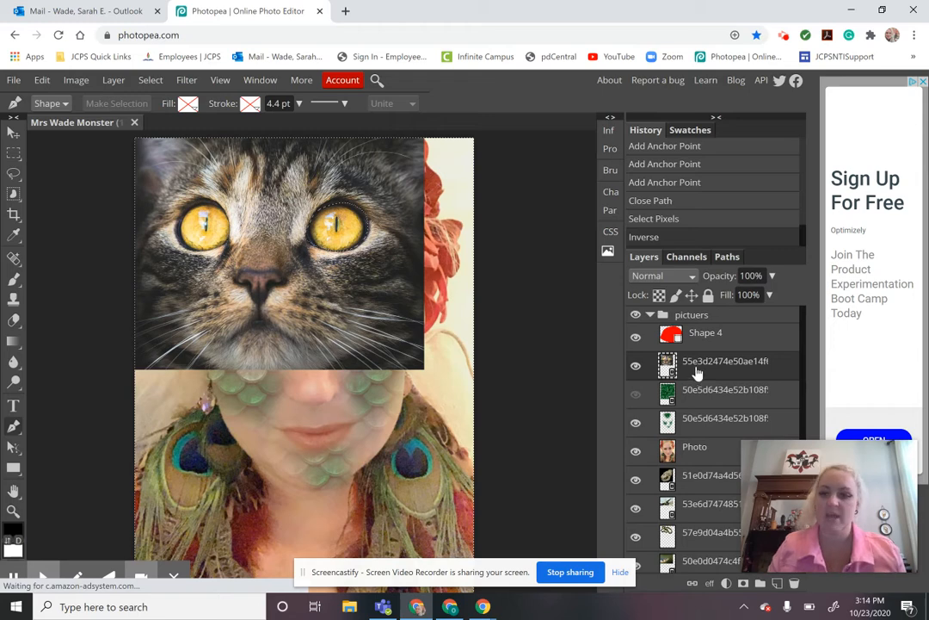
right_click(694, 372)
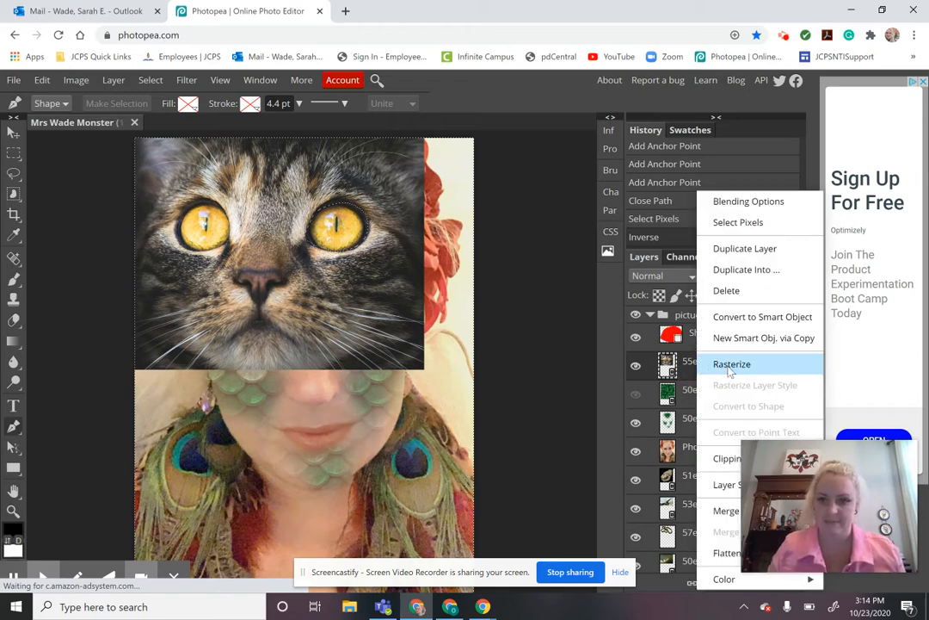
click(730, 364)
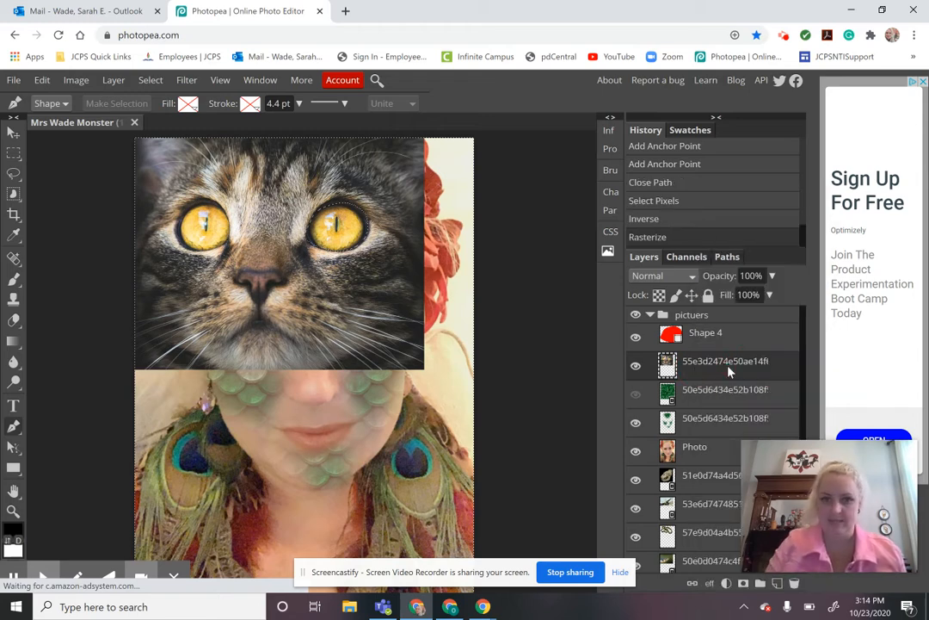
key(Delete)
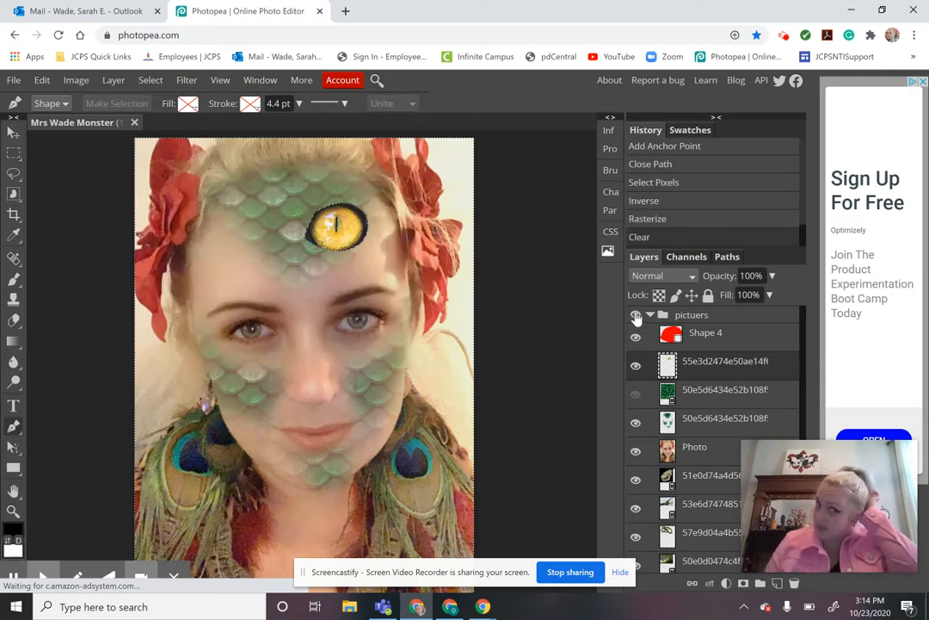
- Clear the active selection around the cut-out cat eye
key(ctrl+d)
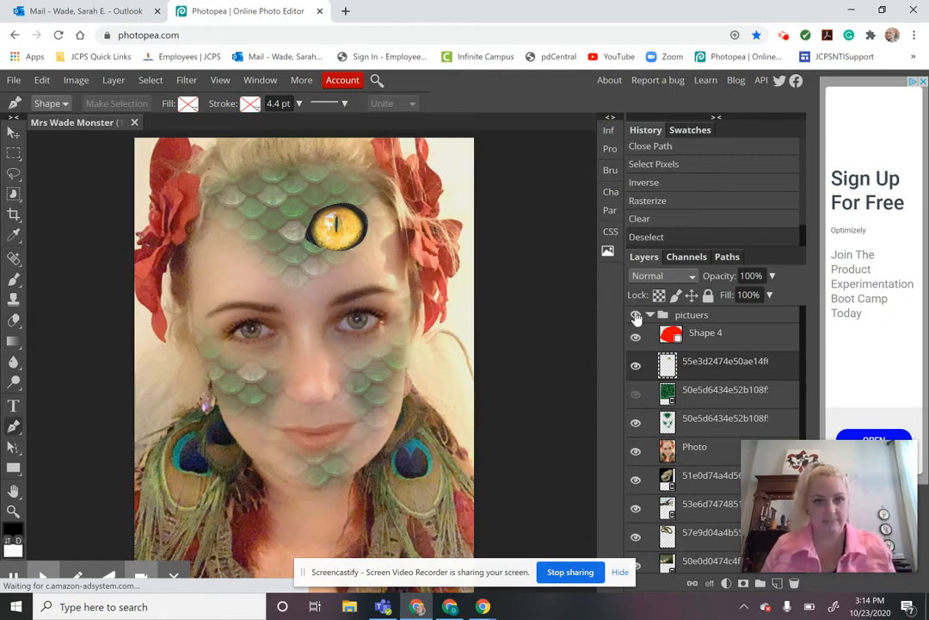
key(v)
drag(348, 231, 382, 338)
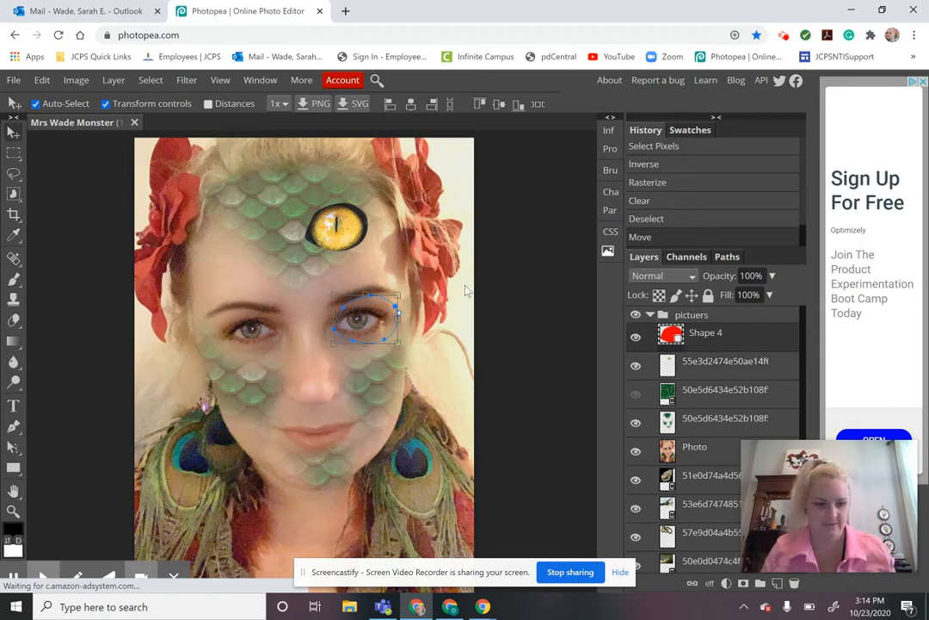
key(ctrl+z)
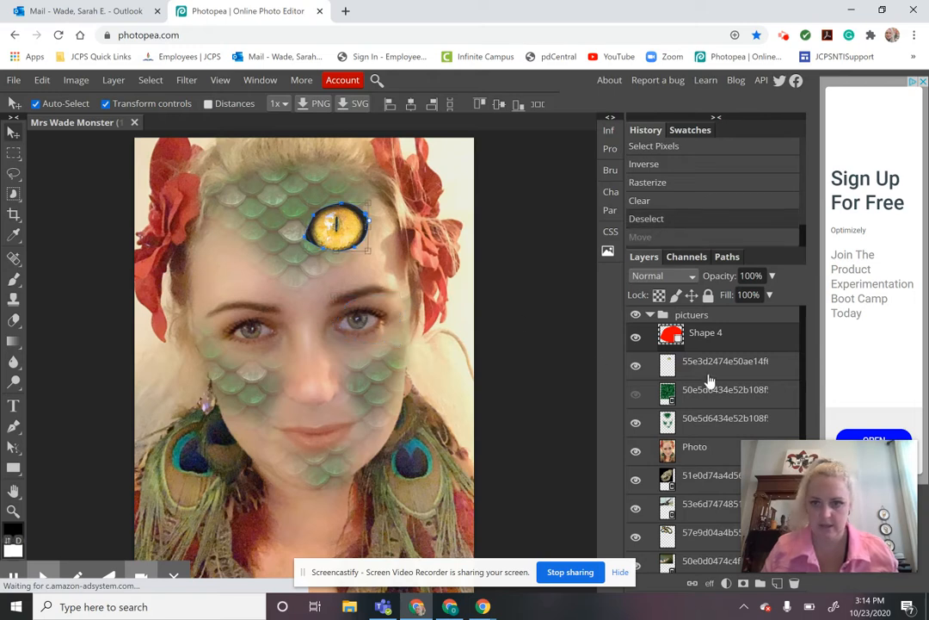
click(710, 371)
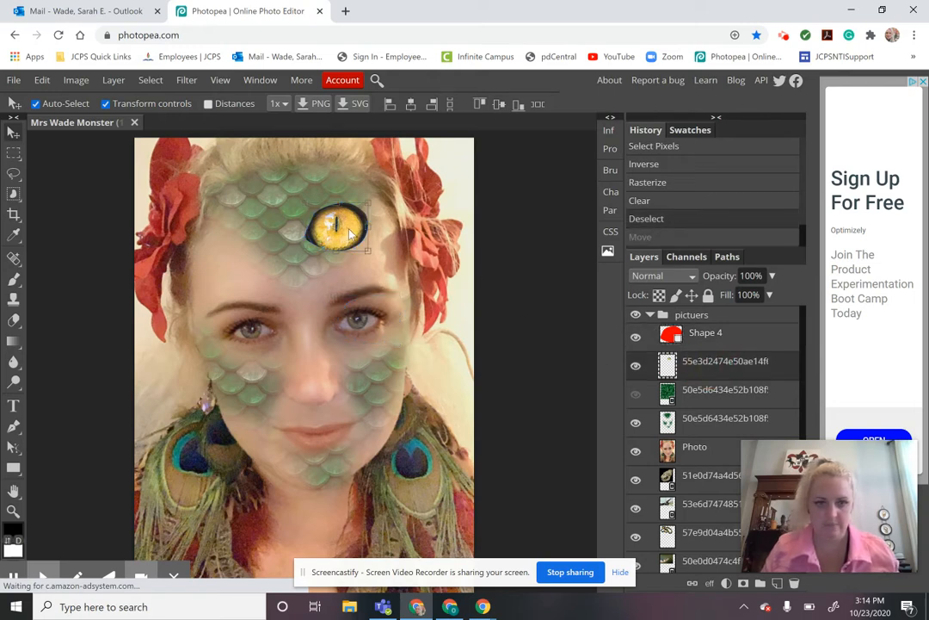
drag(357, 245, 359, 254)
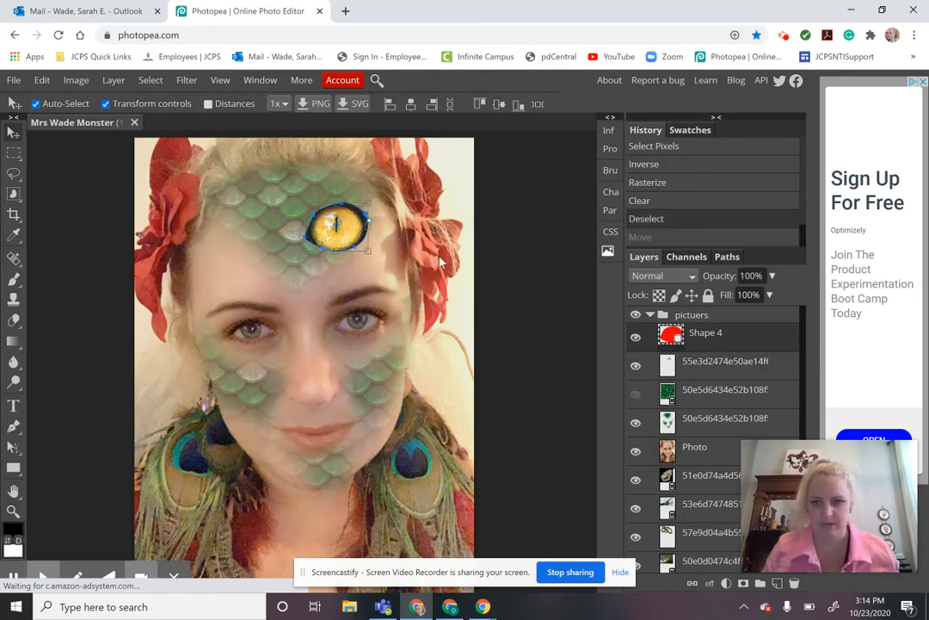
- Move the Shape 4 layer down the stack, two places below the Photo layer
click(670, 338)
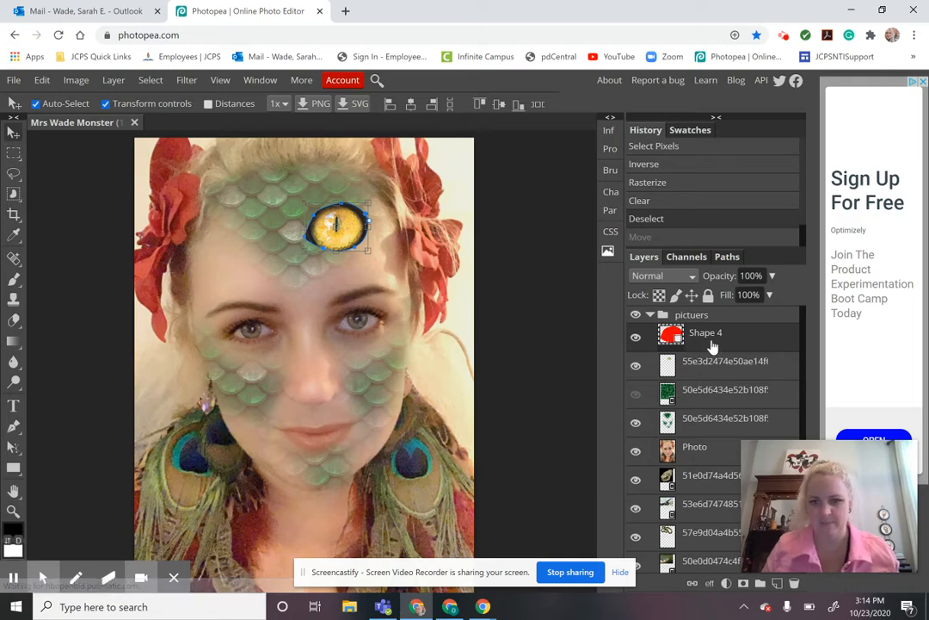
drag(714, 340, 701, 490)
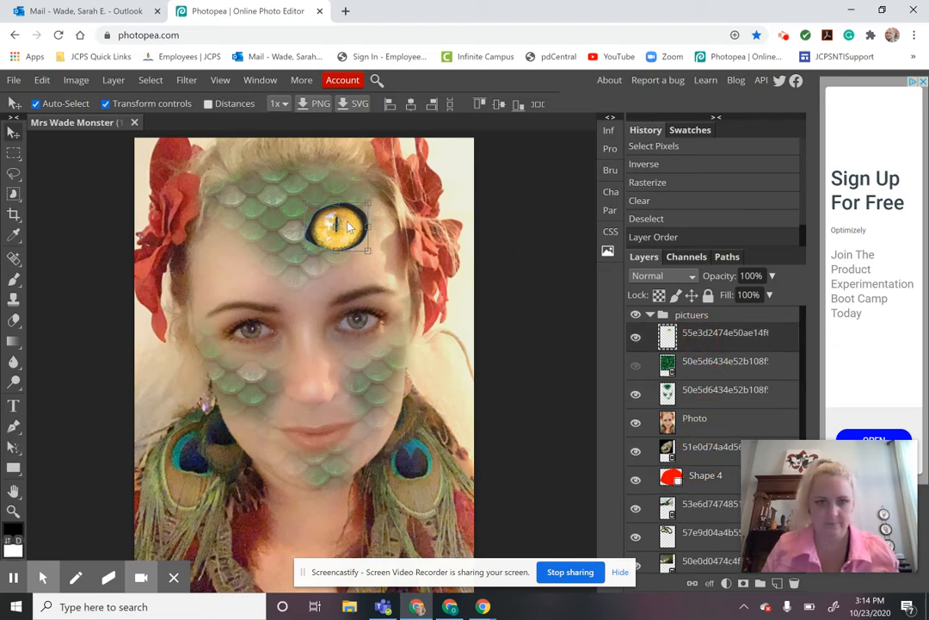
- Place the cut-out cat eye over the portrait's eye on the image's right side and scale it to 58.36%
drag(348, 230, 385, 321)
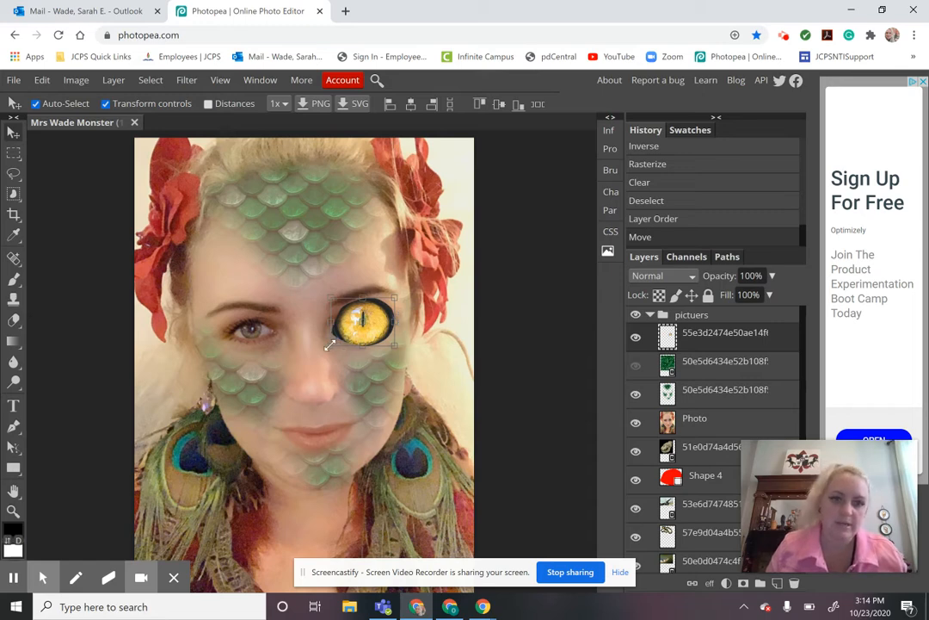
drag(330, 344, 358, 321)
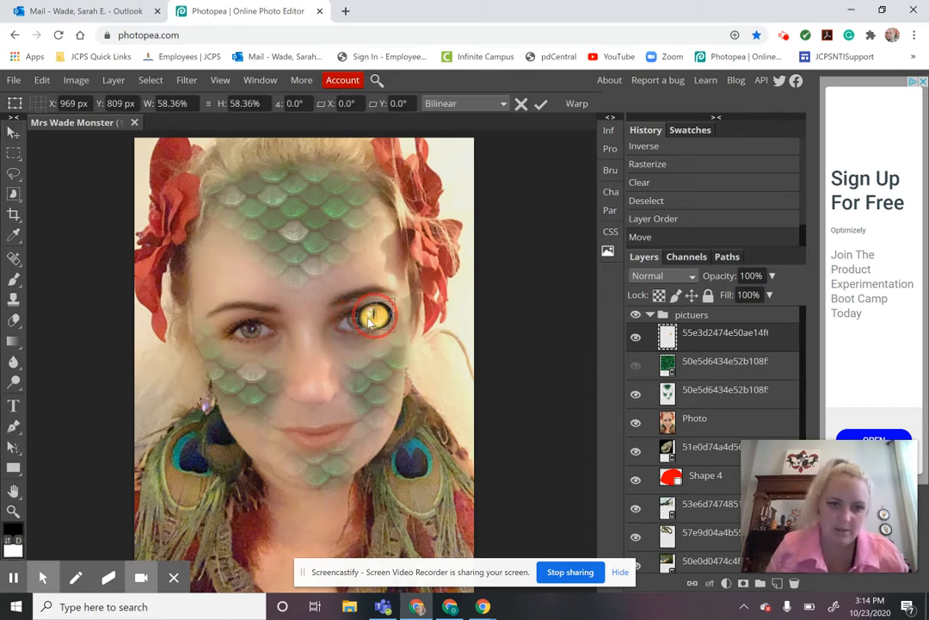
key(Return)
- Scale the cat eye down again, to 79.88% of its size, so it fits the portrait's iris
key(z)
click(359, 320)
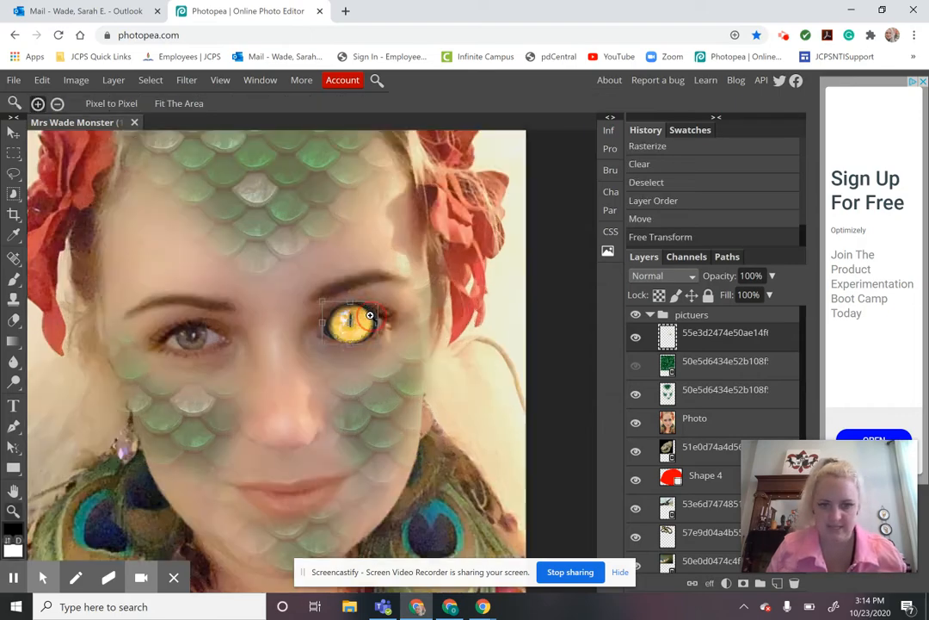
click(369, 317)
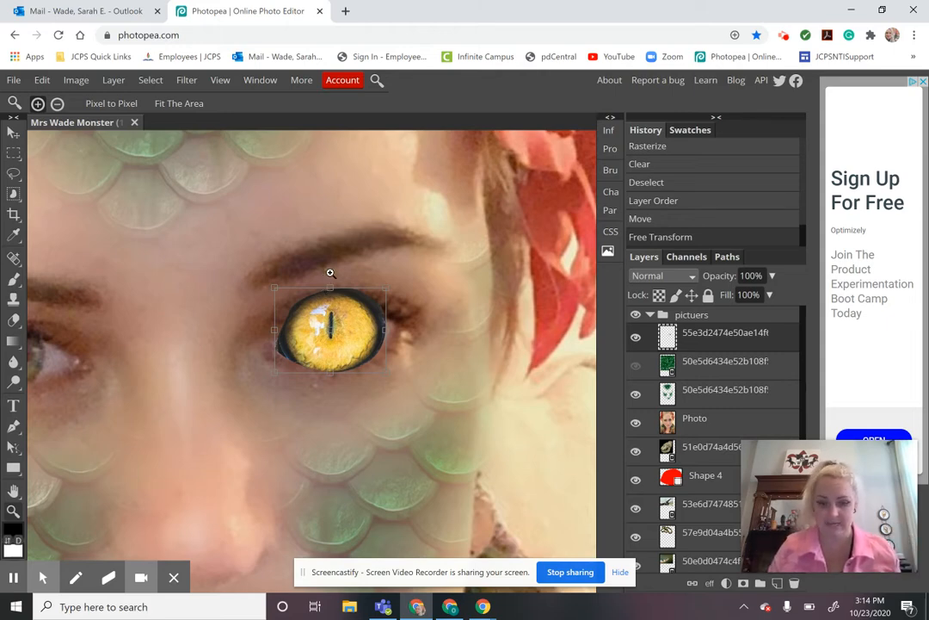
key(v)
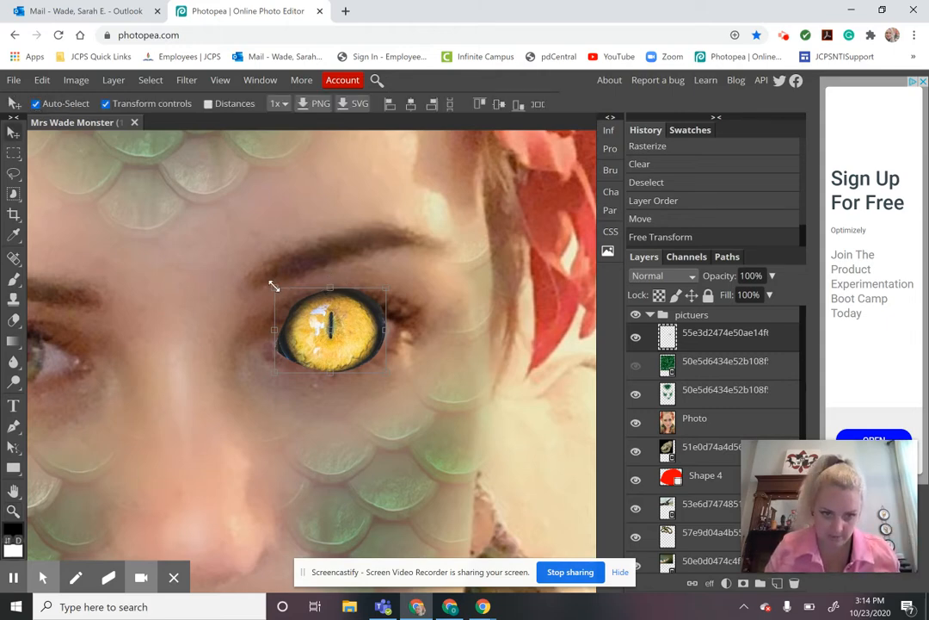
drag(274, 286, 290, 302)
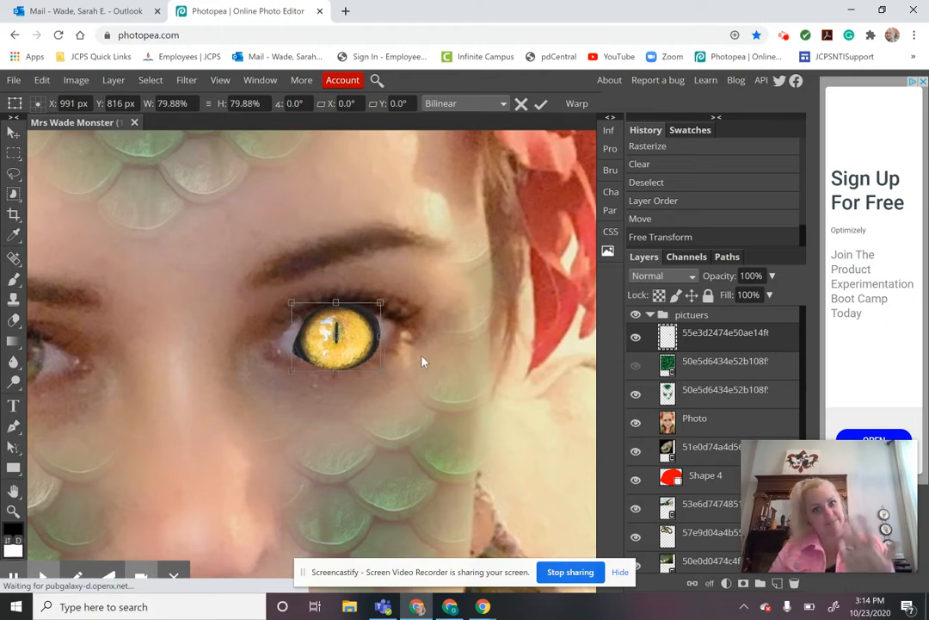
- Toggle the cat eye layer's visibility to compare its size and position with the portrait's own eye
click(634, 338)
click(631, 339)
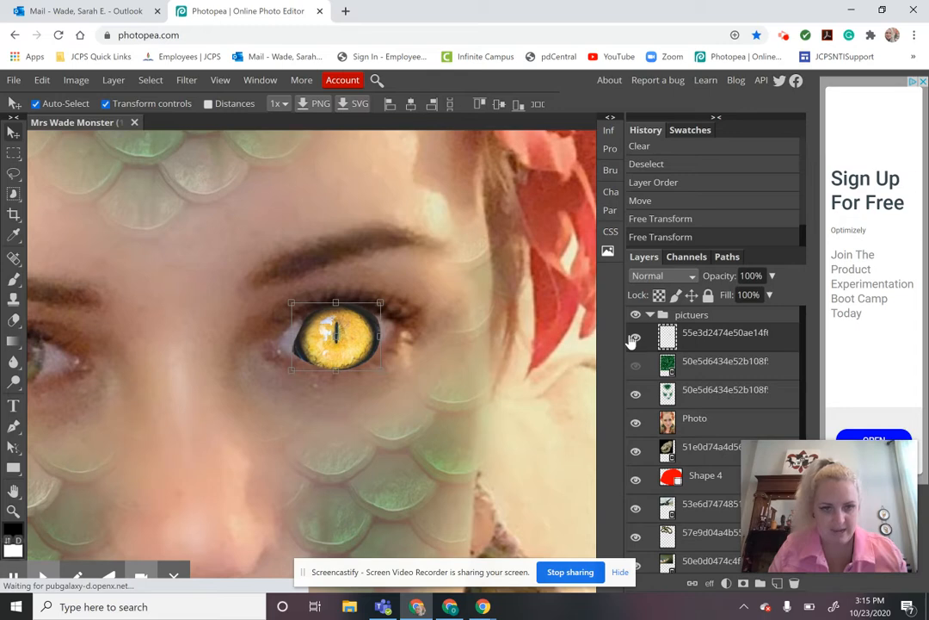
click(633, 338)
click(633, 339)
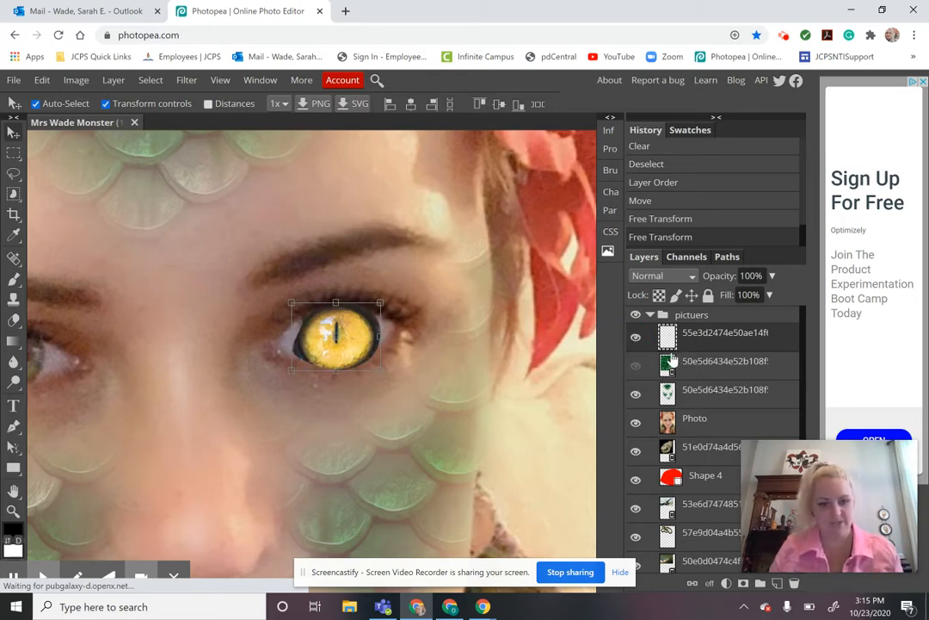
- Soften the cat eye's inner and upper edges using the Eraser at 51% opacity, with the brush reduced to size 40
key(e)
key(bracketleft)
key(bracketleft)
key(bracketleft)
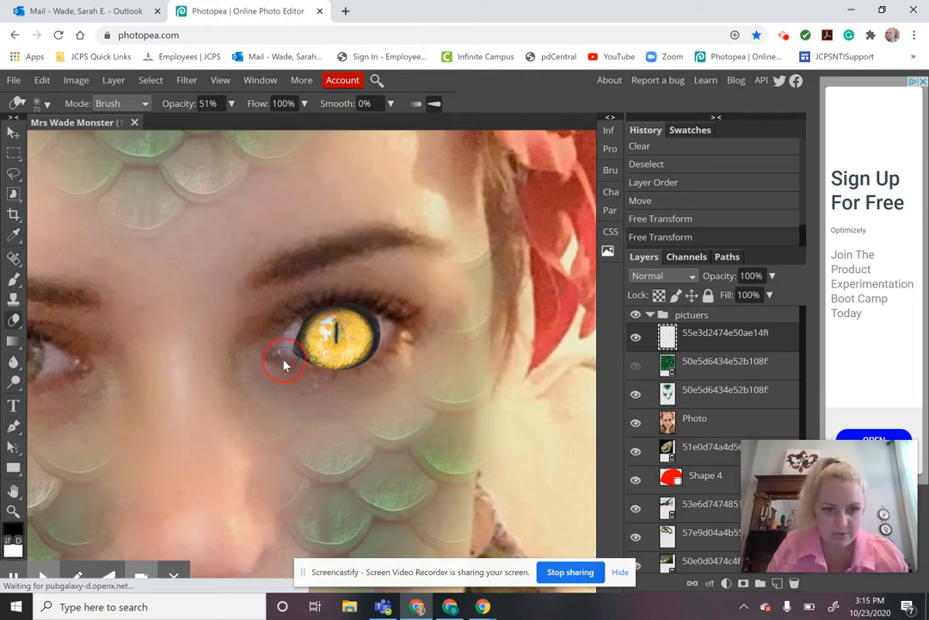
mouse_move(285, 364)
mouse_down()
mouse_move(284, 350)
mouse_move(299, 344)
mouse_up()
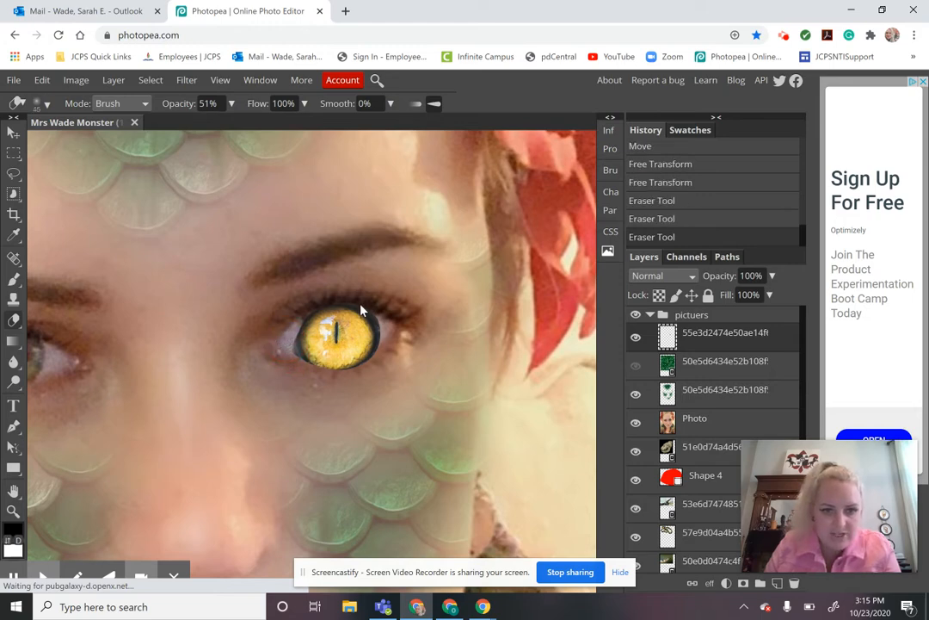
mouse_move(336, 298)
mouse_down()
mouse_move(347, 297)
mouse_move(314, 306)
mouse_up()
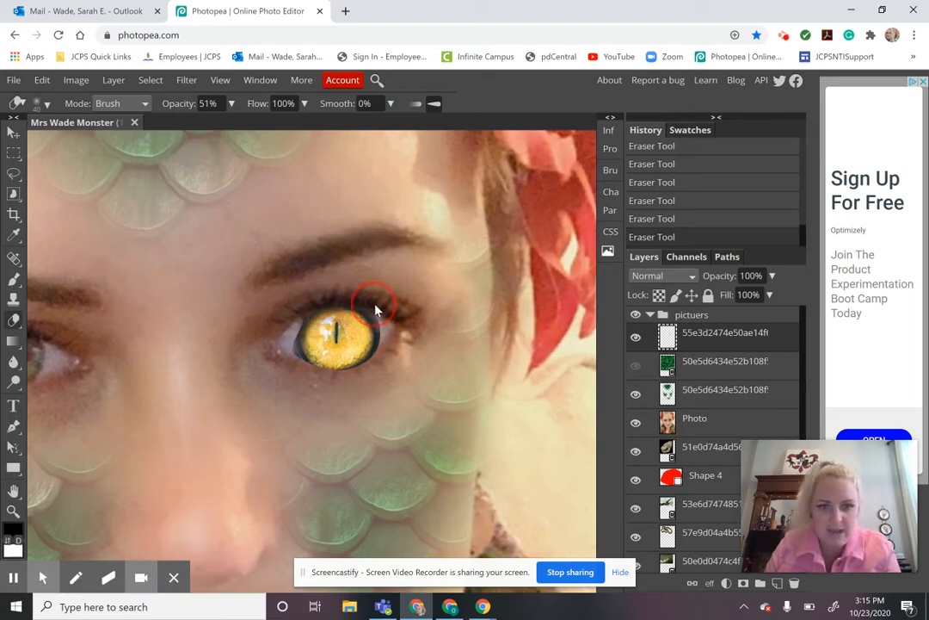
drag(376, 305, 380, 308)
- Erase the dark rim along the cat eye's lower edge to blend it into the lower eyelid
drag(306, 372, 329, 382)
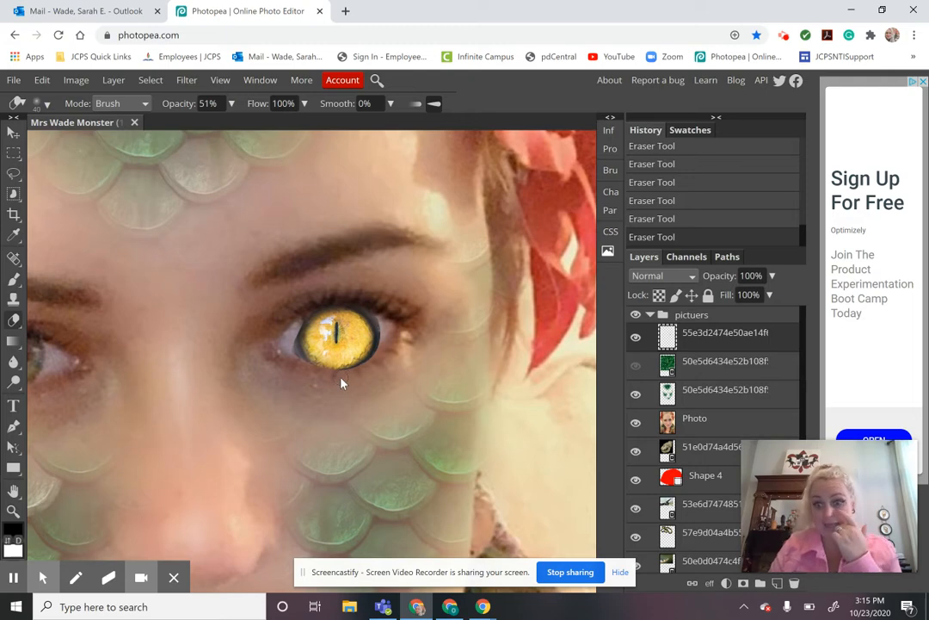
click(341, 381)
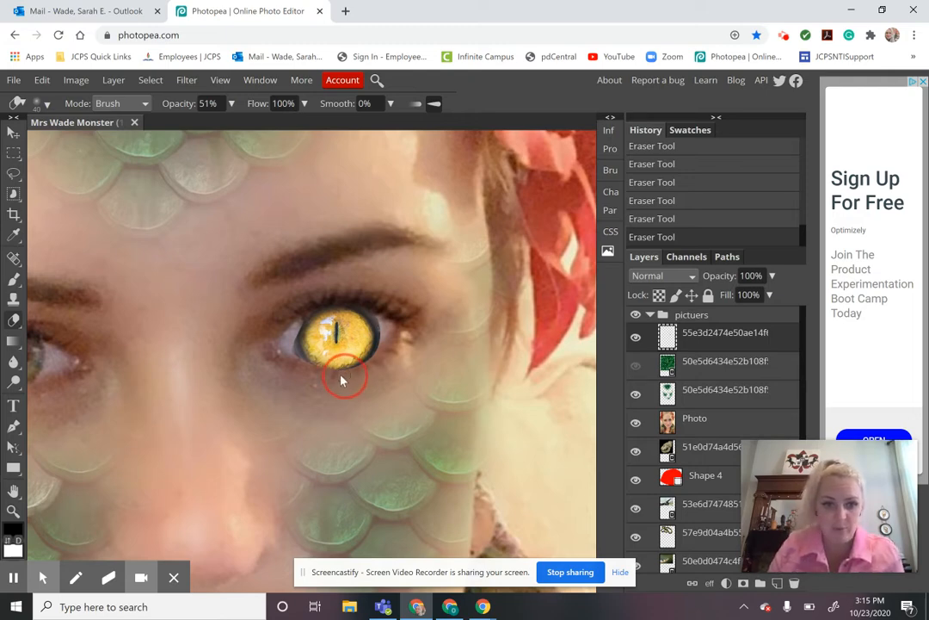
mouse_move(332, 378)
mouse_down()
mouse_move(361, 367)
mouse_move(338, 379)
mouse_up()
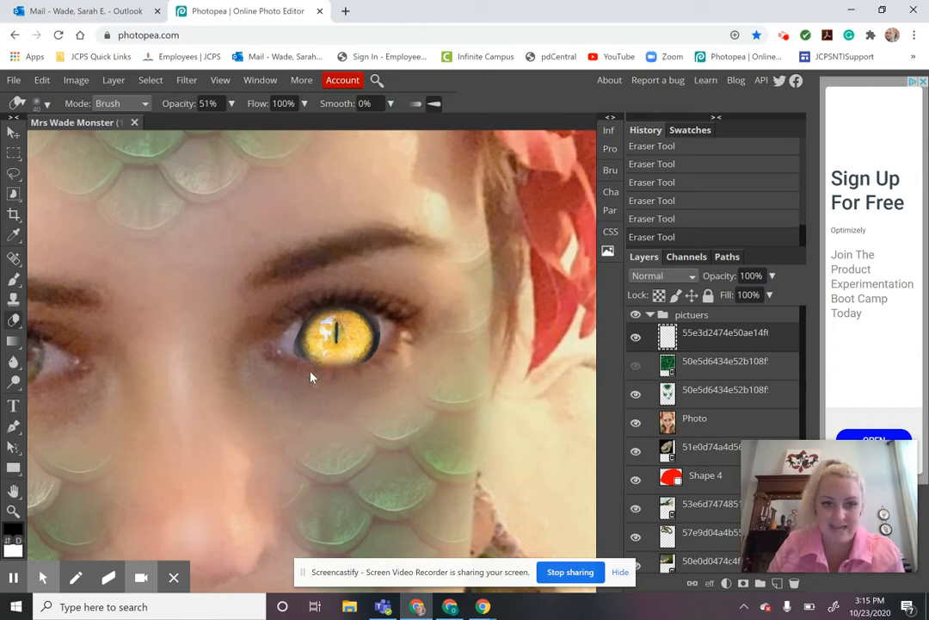
click(326, 376)
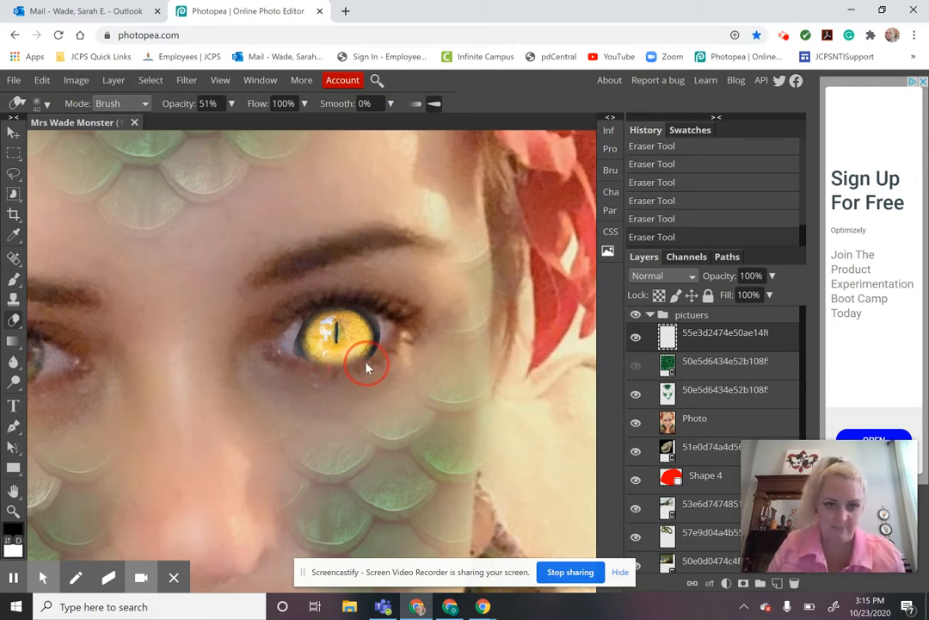
drag(367, 368, 366, 373)
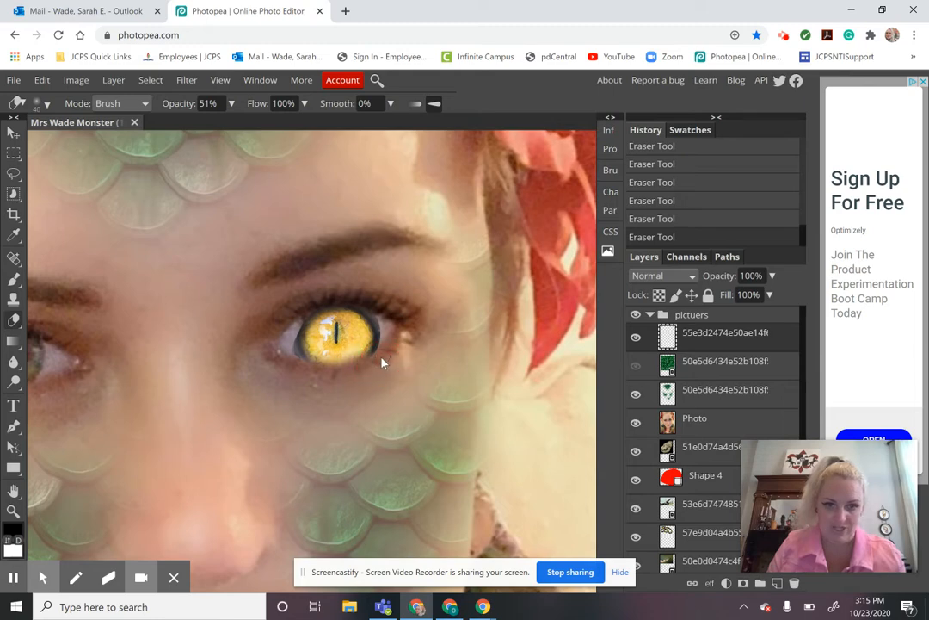
click(375, 367)
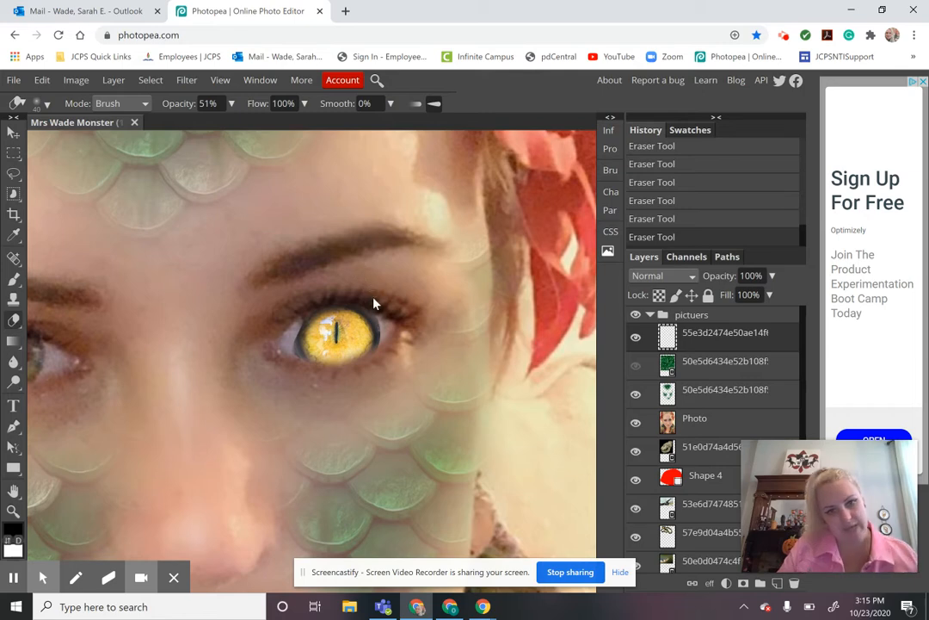
- Erase more of the cat eye's upper rim and both side edges to blend it under the lashes
click(351, 303)
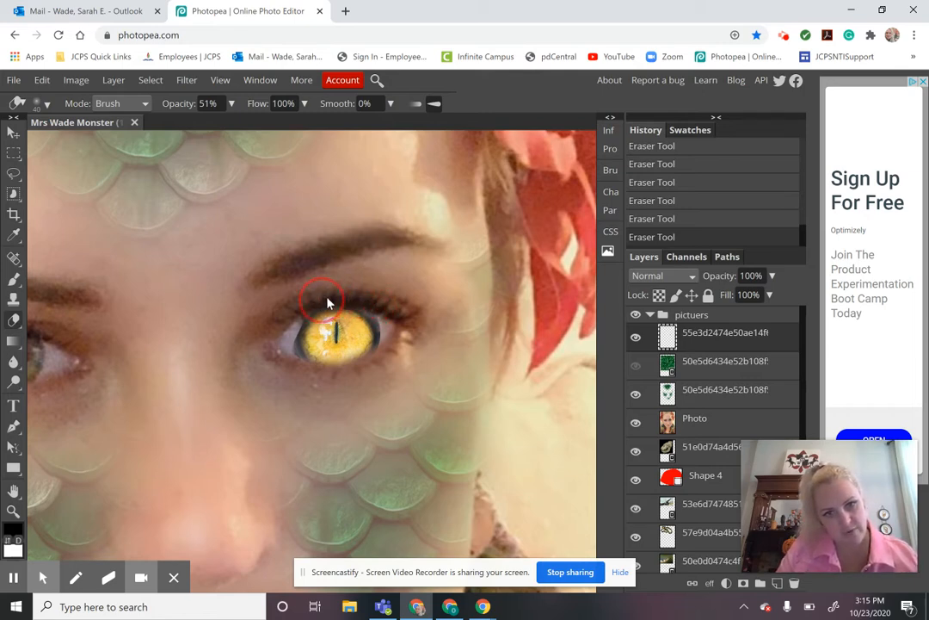
mouse_move(336, 302)
mouse_down()
mouse_move(304, 309)
mouse_move(338, 303)
mouse_up()
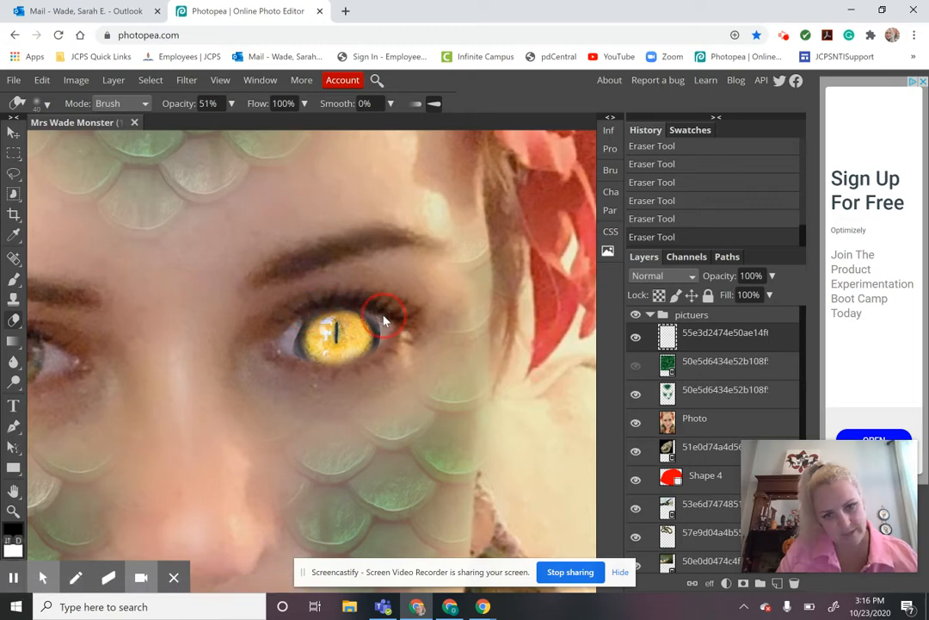
click(393, 335)
mouse_move(380, 318)
mouse_down()
mouse_move(319, 337)
mouse_move(333, 358)
mouse_move(389, 338)
mouse_up()
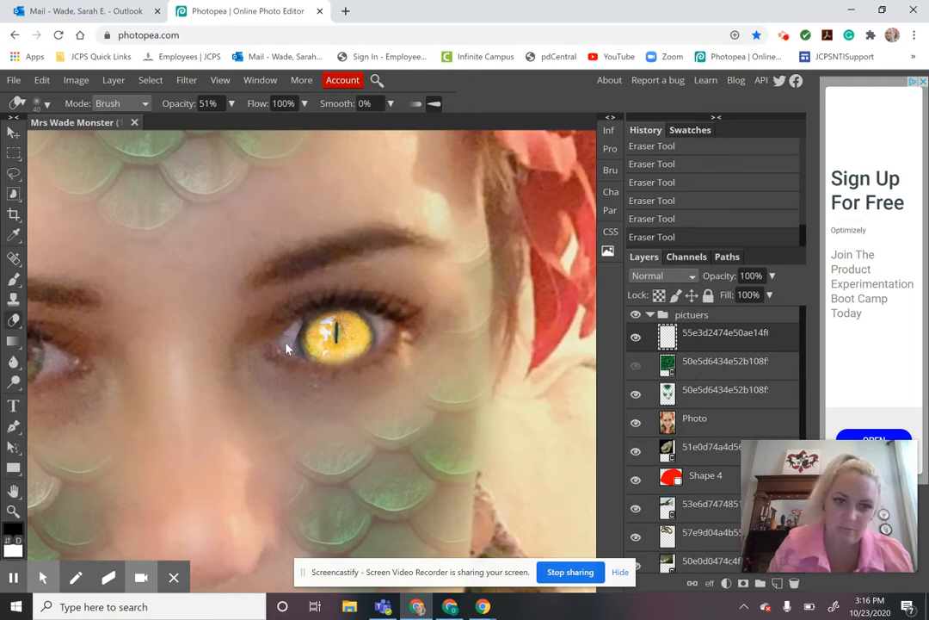
mouse_move(293, 331)
mouse_down()
mouse_move(306, 327)
mouse_move(297, 361)
mouse_up()
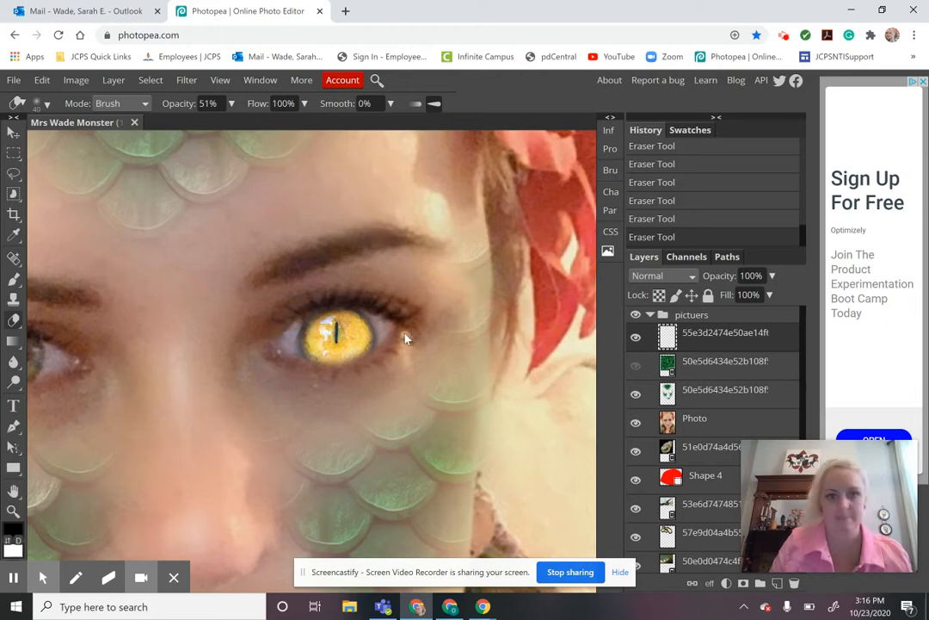
- Nudge the cat eye layer slightly to the left within the portrait's eye
key(z)
alt+click(301, 331)
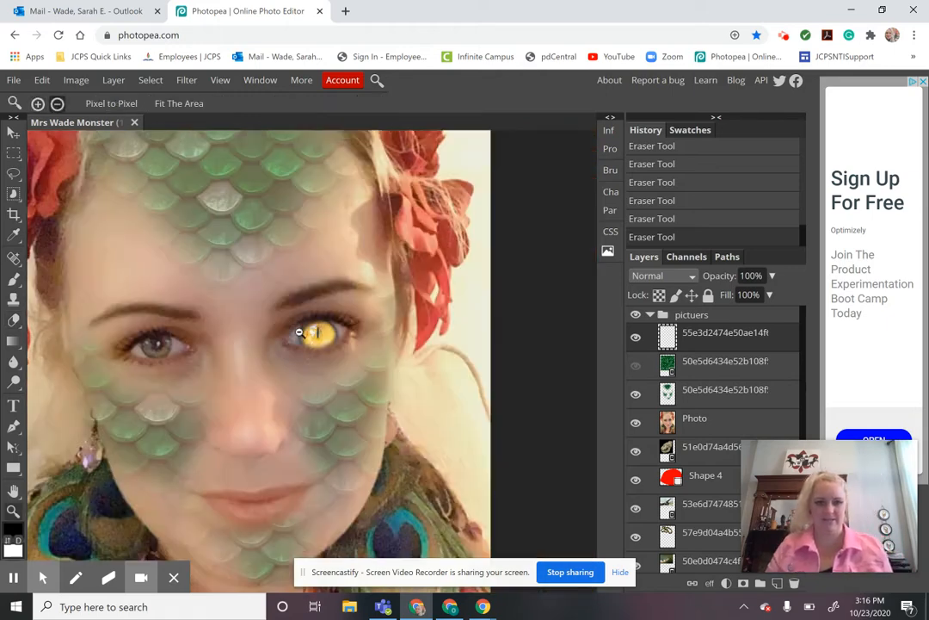
alt+click(381, 310)
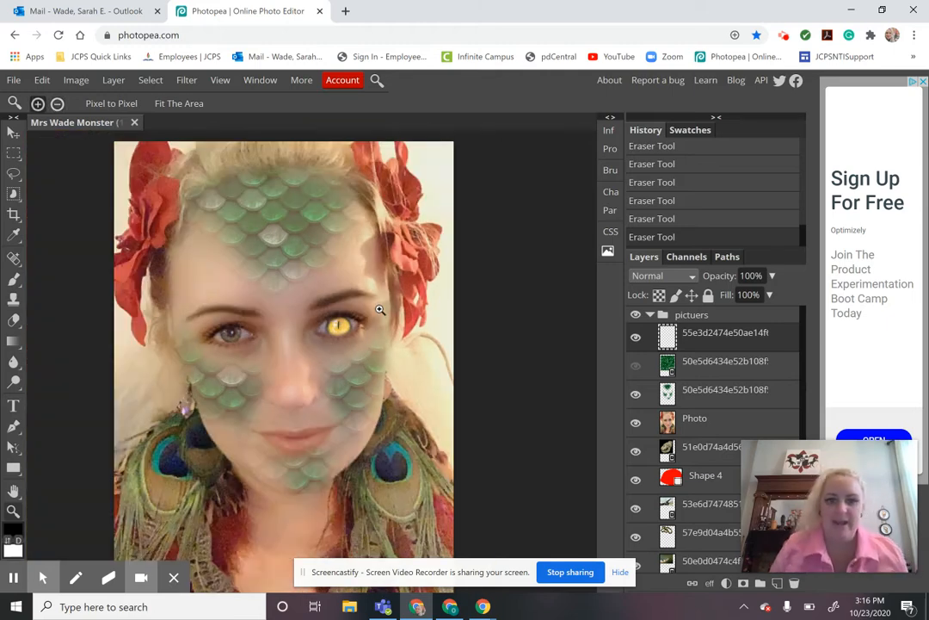
click(685, 343)
key(v)
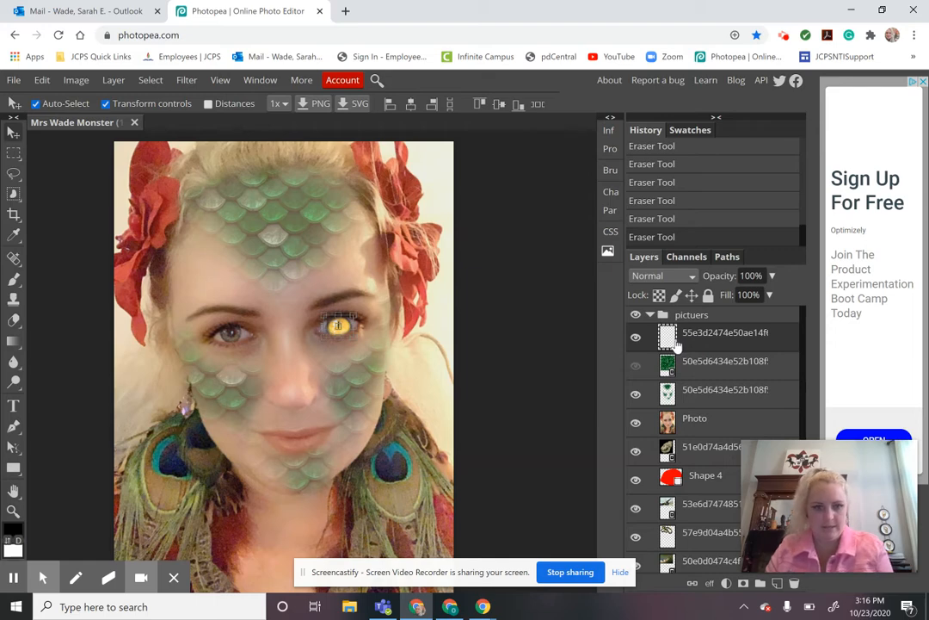
key(Left)
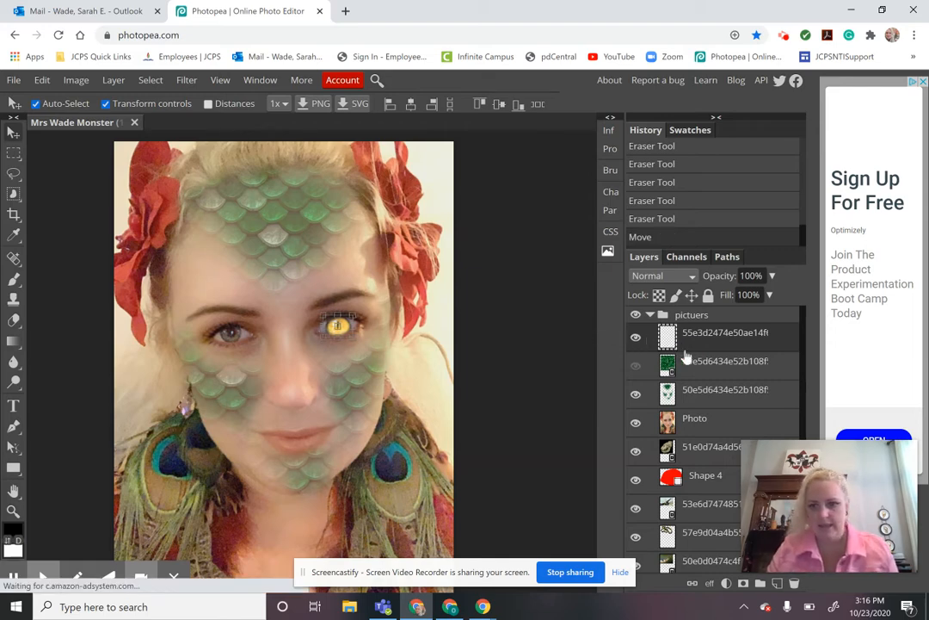
- Rename the cat eye layer as "cat ey"
key(b)
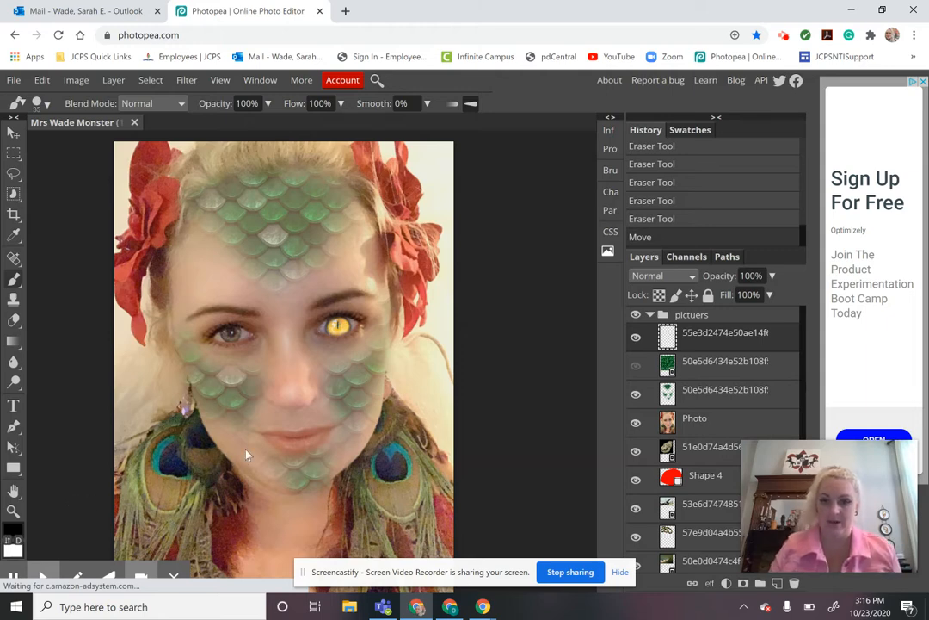
double_click(712, 334)
text(cat)
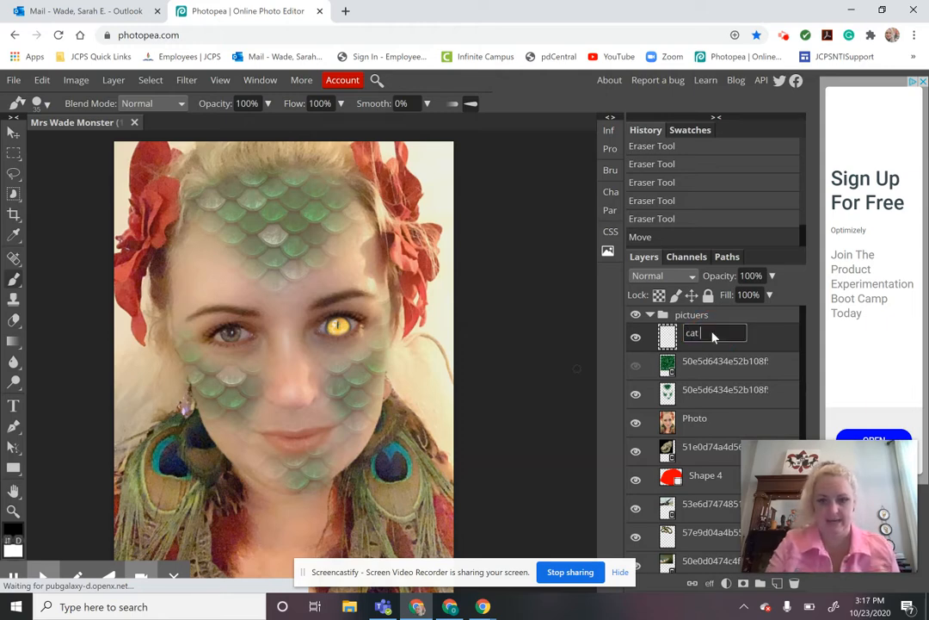
text( ey)
key(Return)
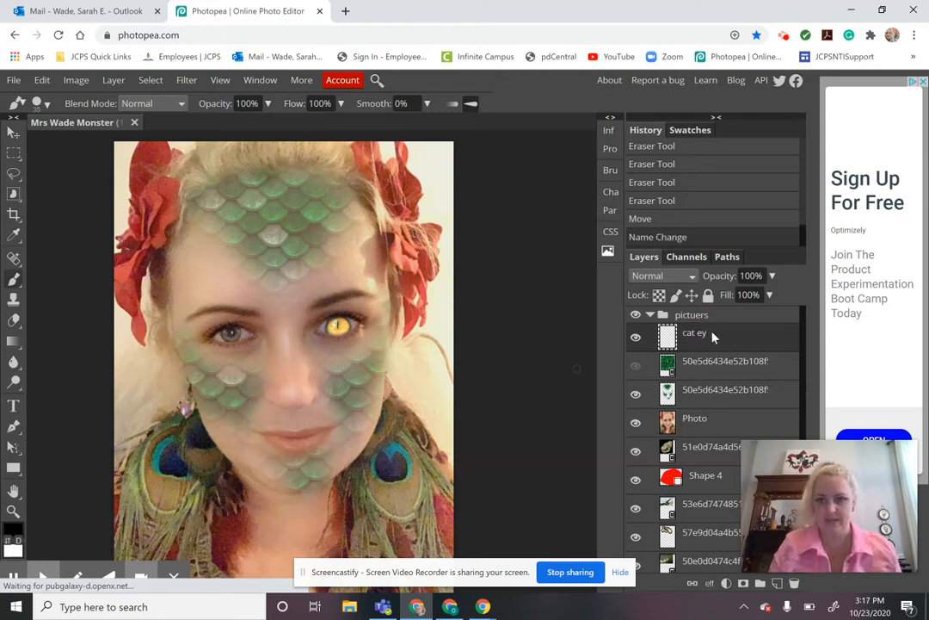
- Rename the blended scales layer directly above the Photo layer as "scale"
click(717, 391)
double_click(716, 392)
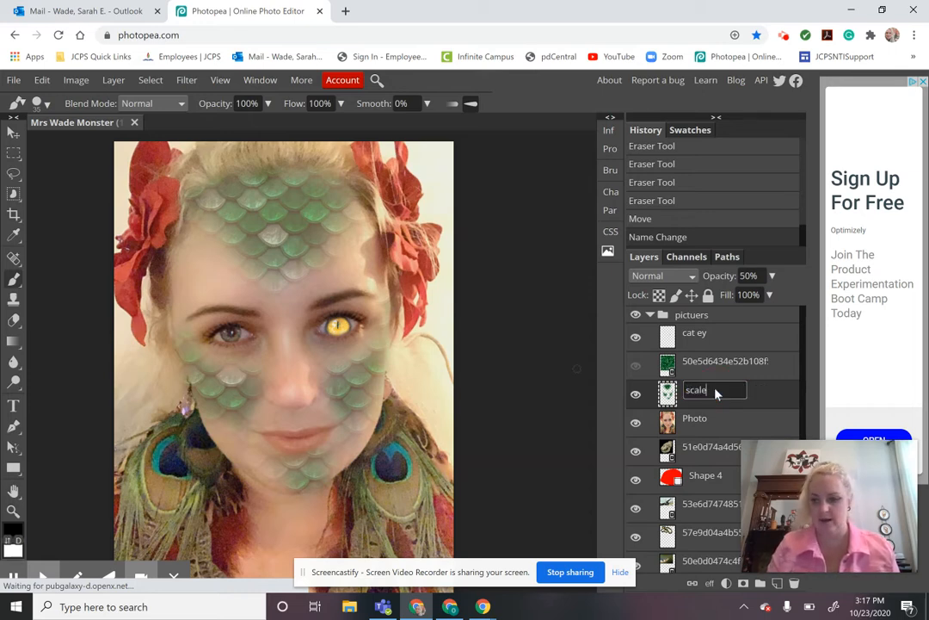
text(scale)
key(Return)
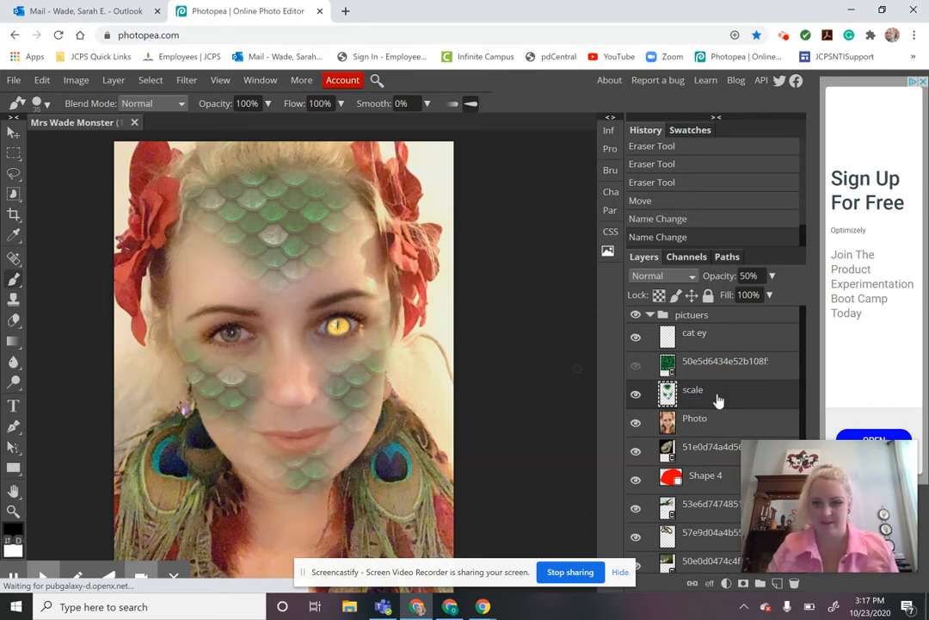
- Correct the name of the "cat ey" layer to "cat eye"
click(710, 331)
double_click(710, 331)
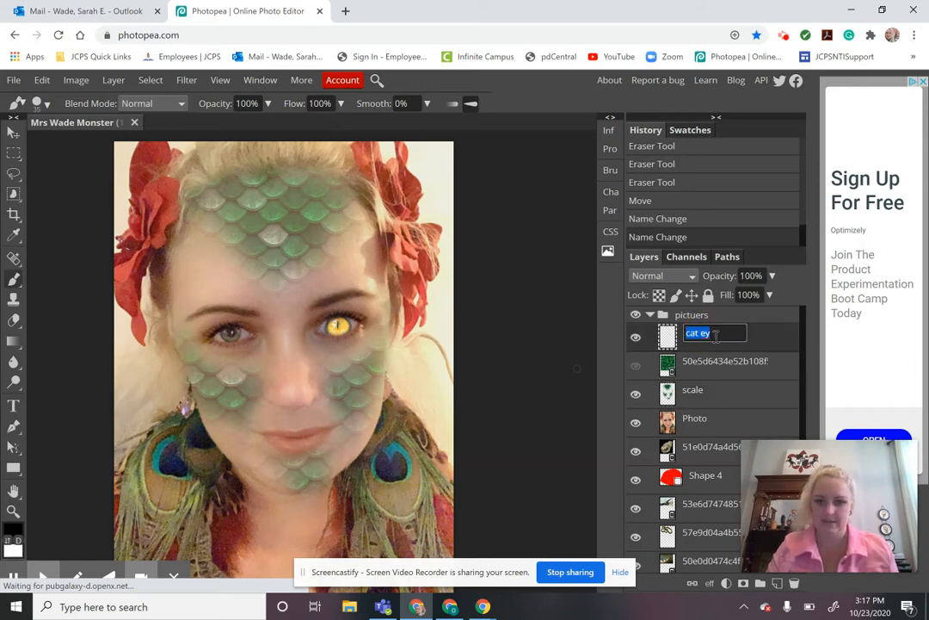
click(710, 331)
text(e)
key(Return)
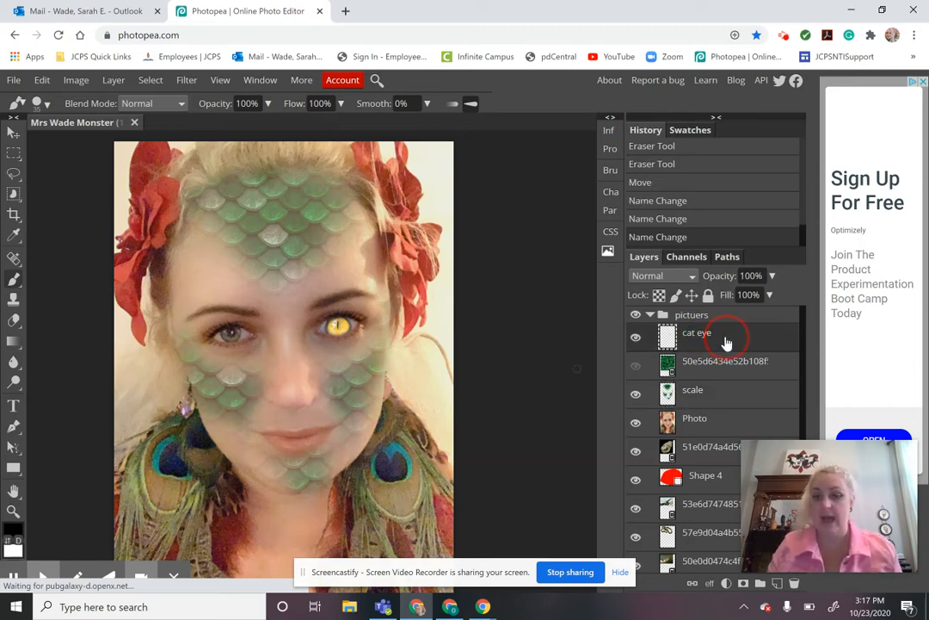
- Duplicate the cat eye layer and move the copy onto the bridge of the nose
right_click(726, 341)
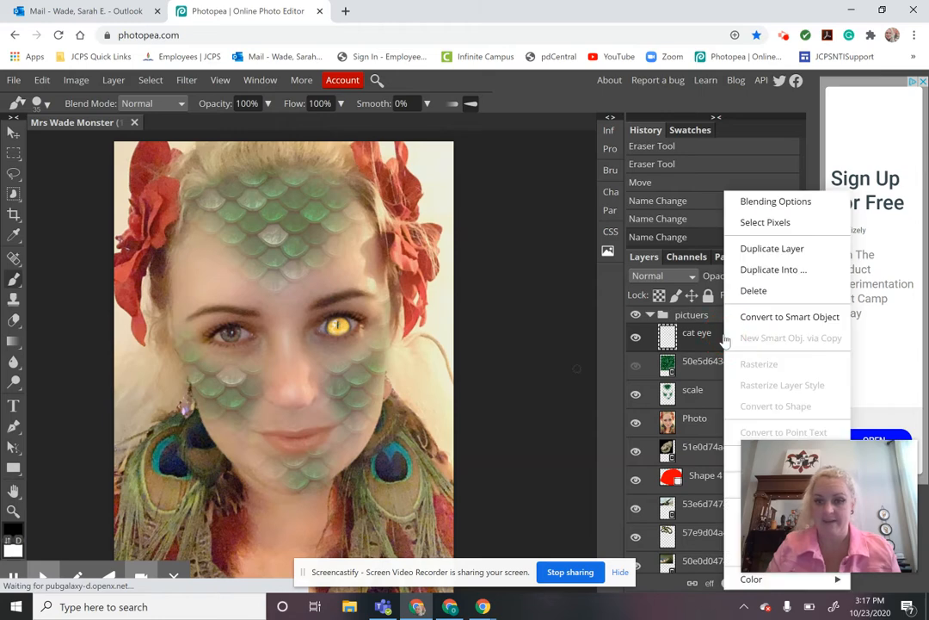
click(773, 251)
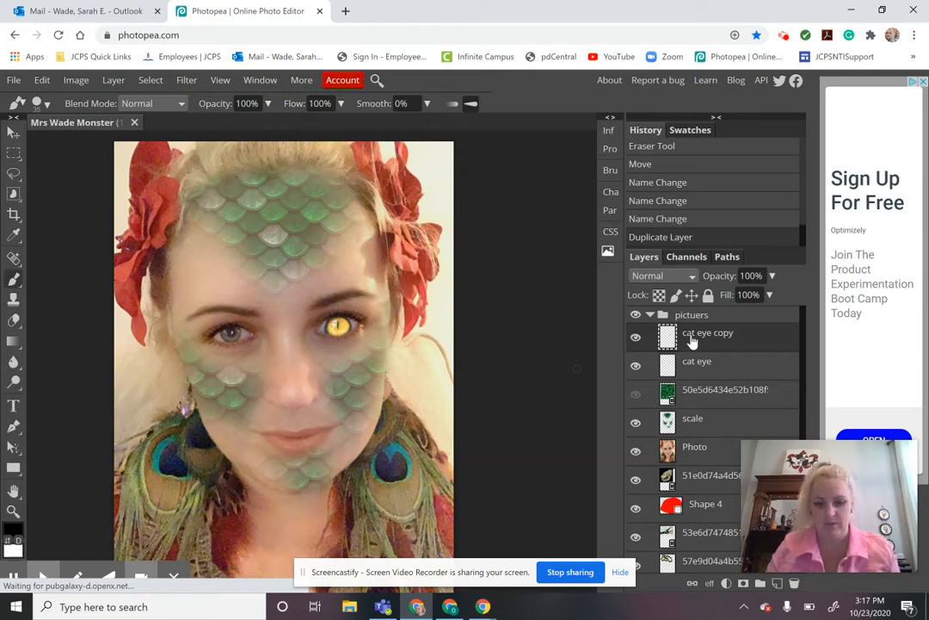
key(m)
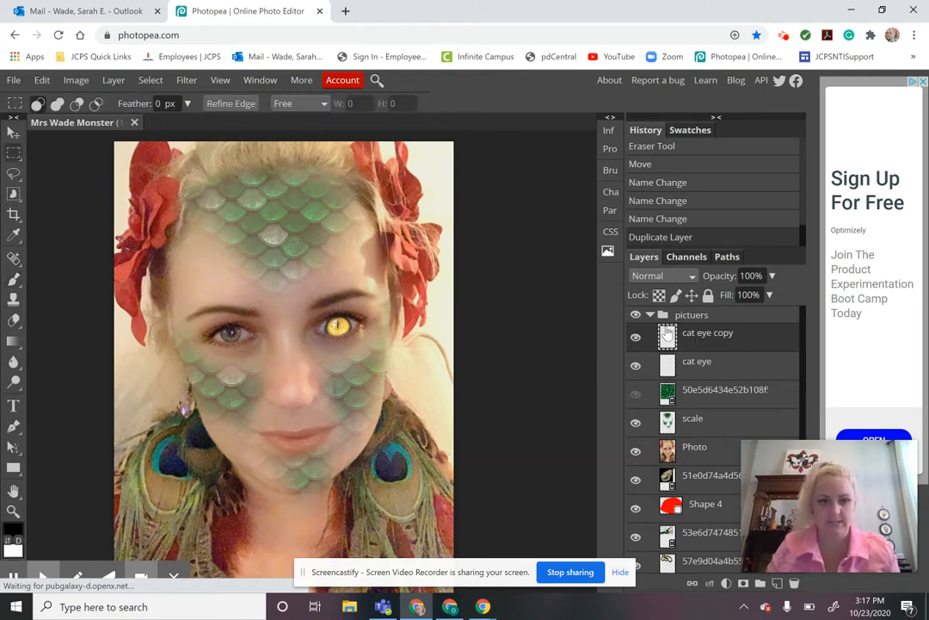
key(v)
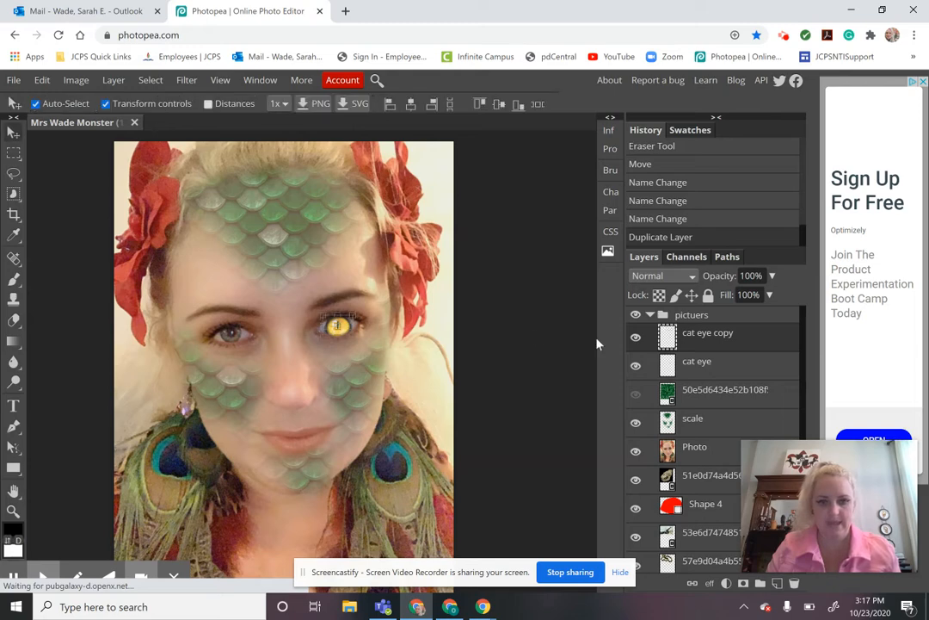
click(342, 332)
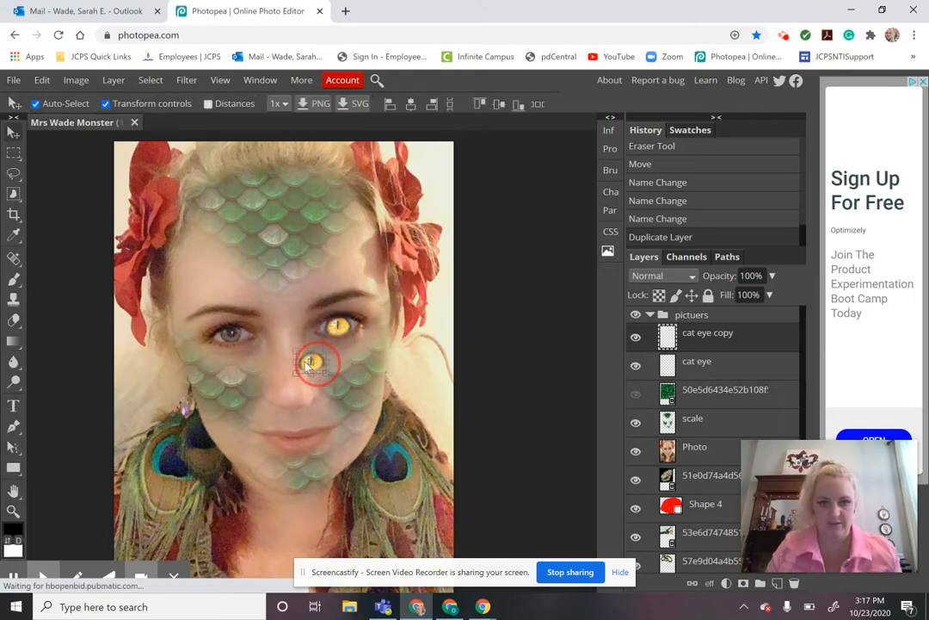
drag(308, 365, 290, 363)
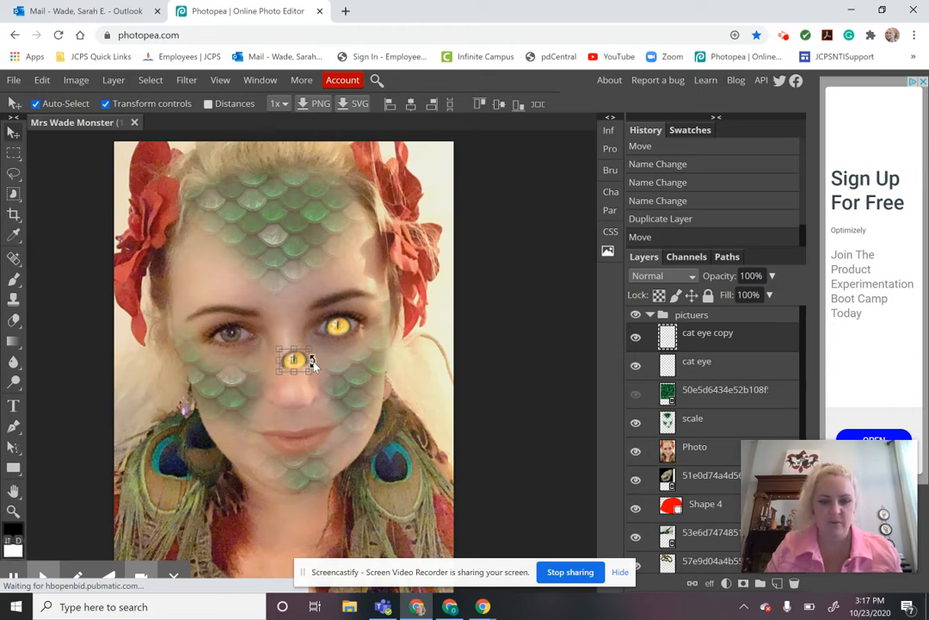
- Fit the cat eye copy over the portrait's other eye, flipping it to -100% height with 109.92% width and 170.1° rotation
drag(310, 362, 239, 340)
click(272, 373)
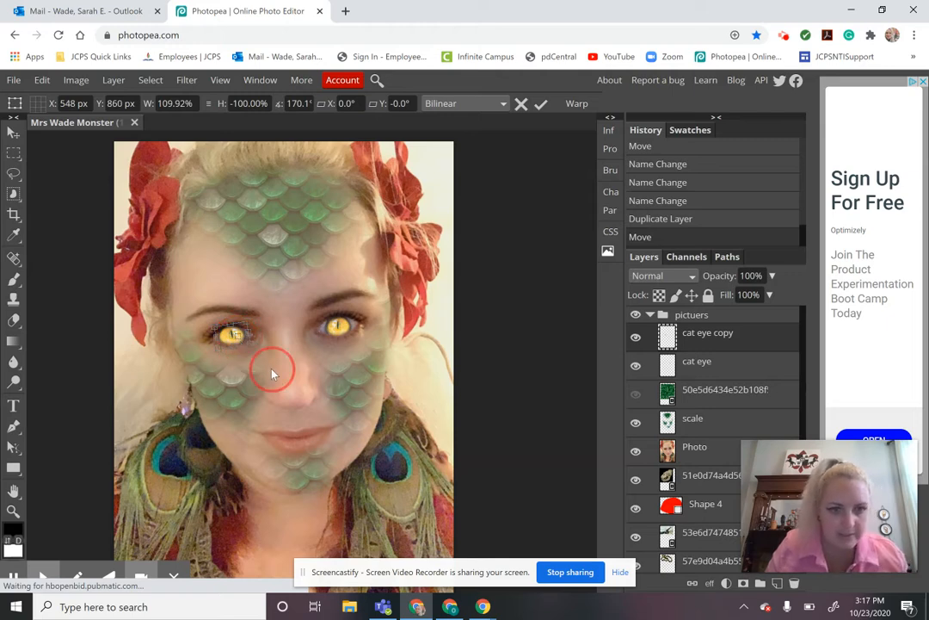
key(b)
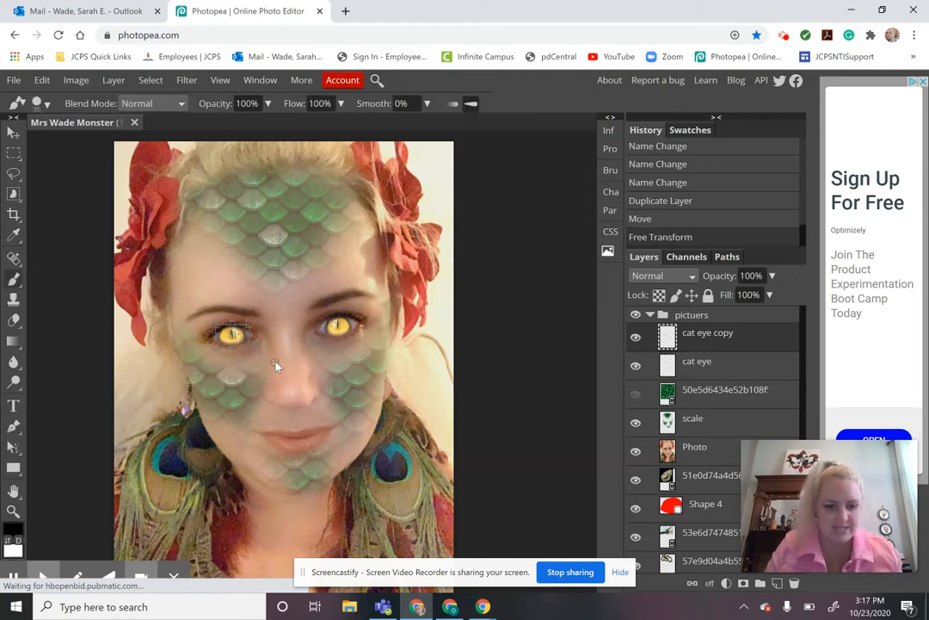
key(shift+b)
key(shift+b)
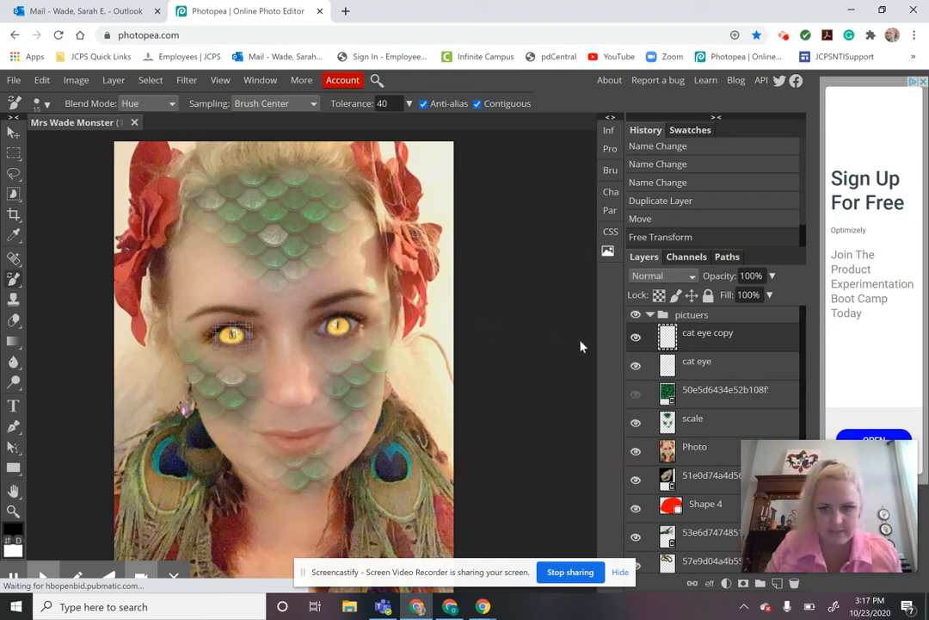
click(667, 364)
key(shift+b)
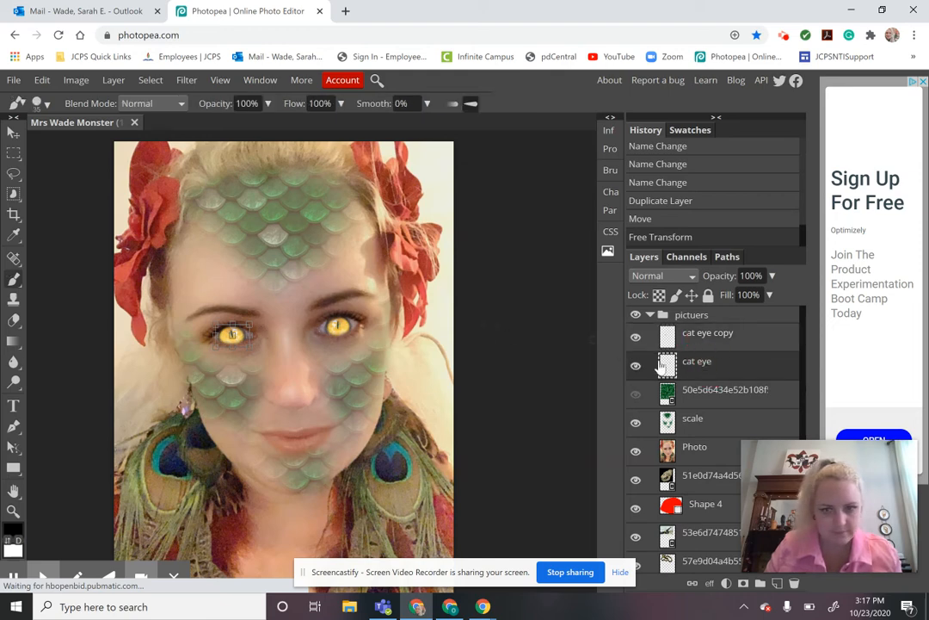
click(716, 390)
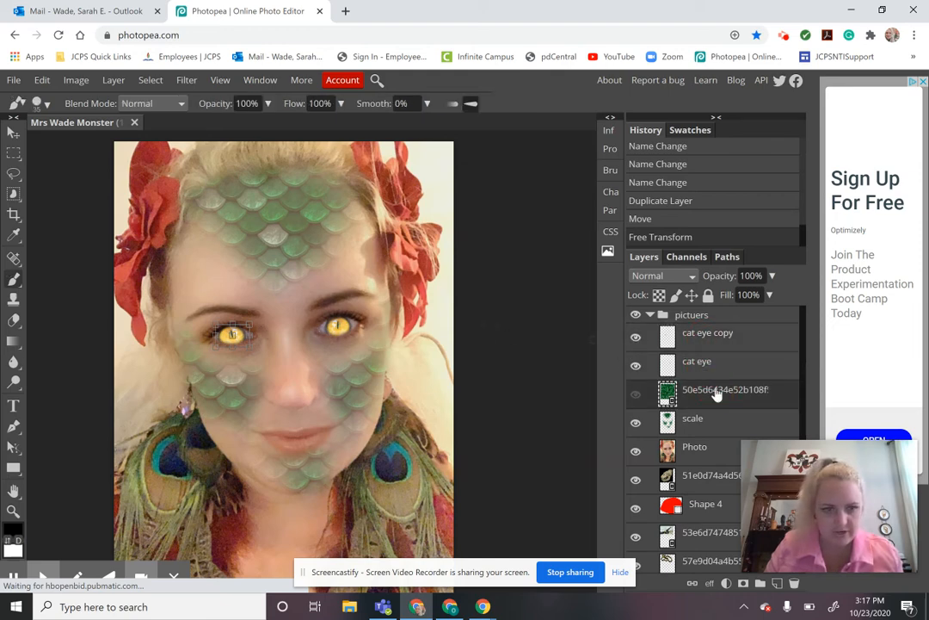
click(721, 342)
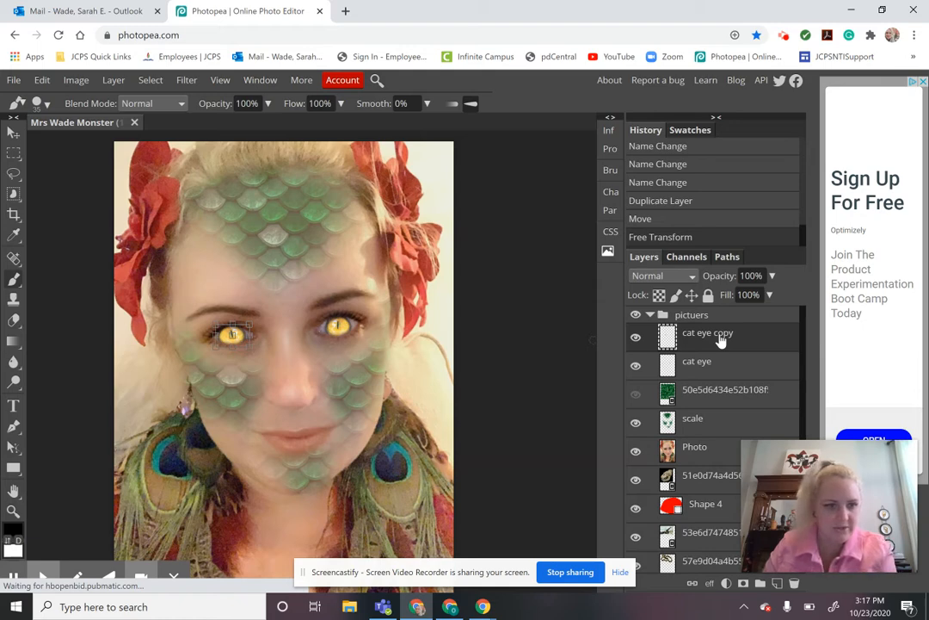
key(shift+b)
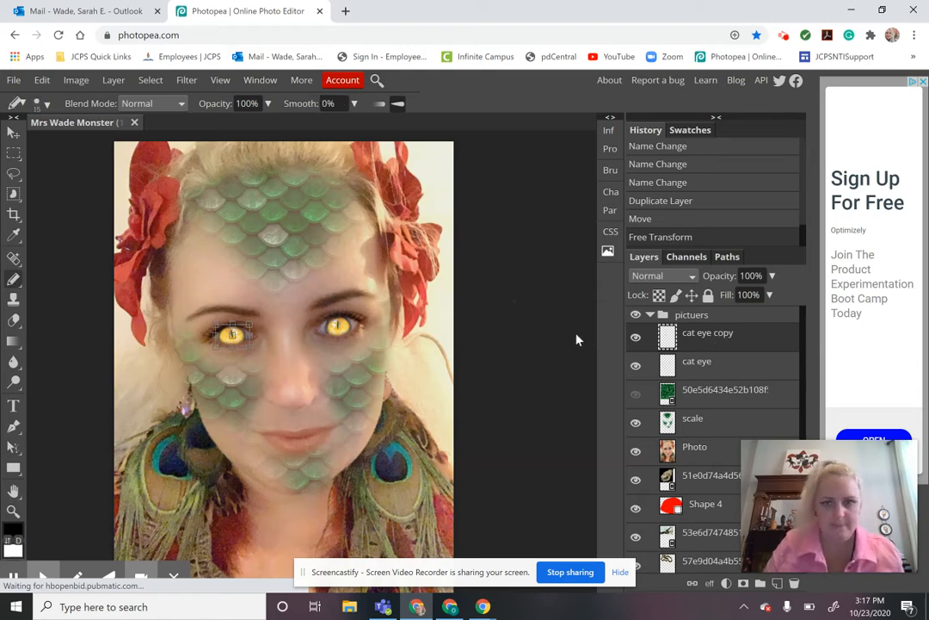
- Narrow the cat eye copy to 91.22% width by pulling in its outer side, and apply the transform
click(13, 131)
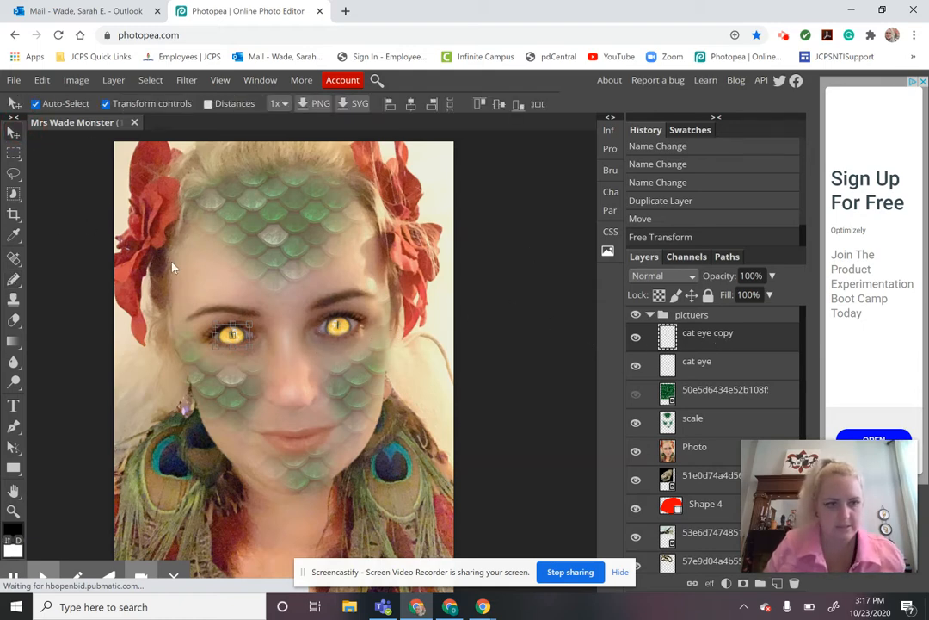
key(z)
click(225, 329)
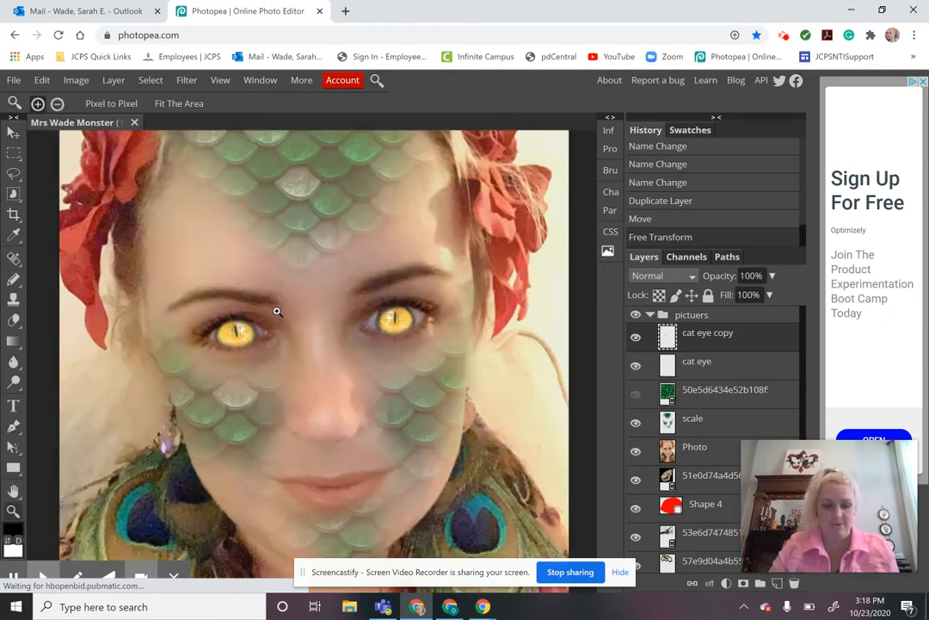
click(13, 132)
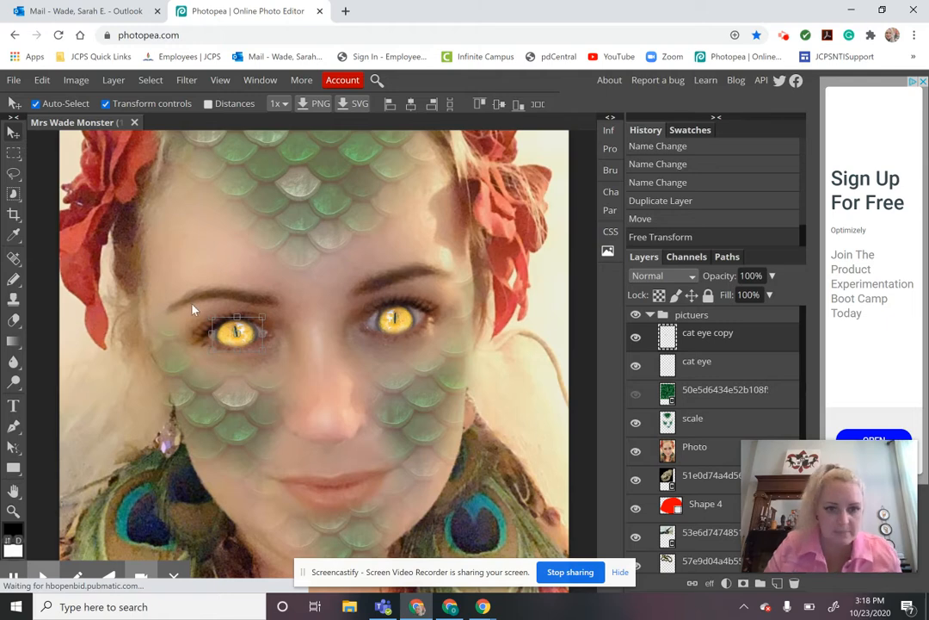
click(214, 335)
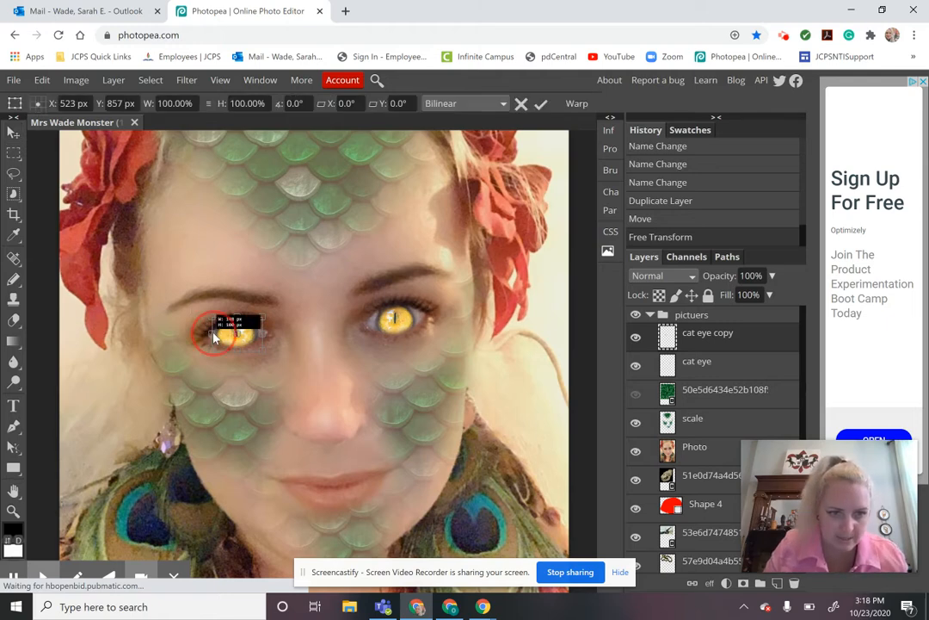
drag(214, 336, 221, 335)
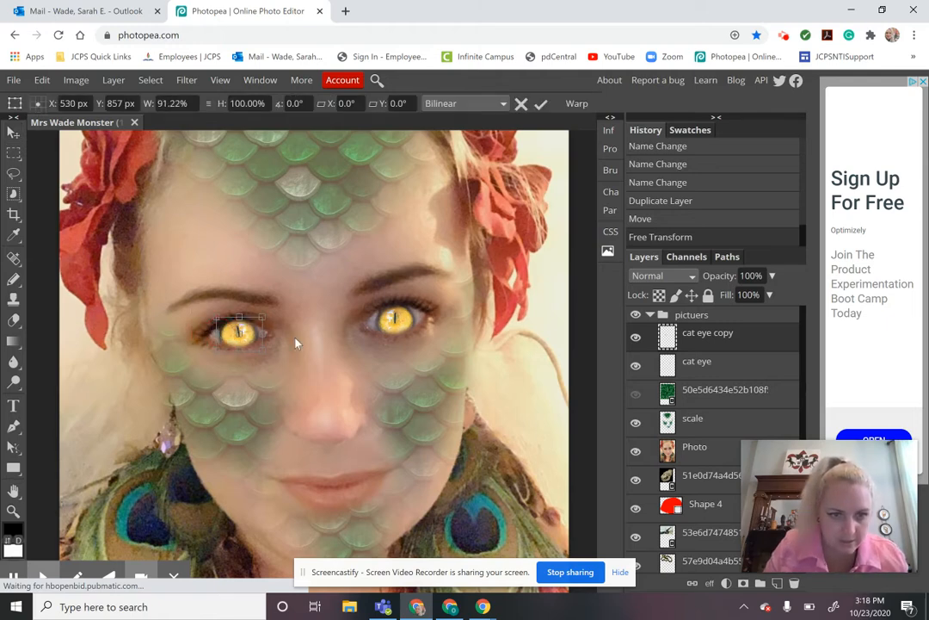
key(Return)
key(b)
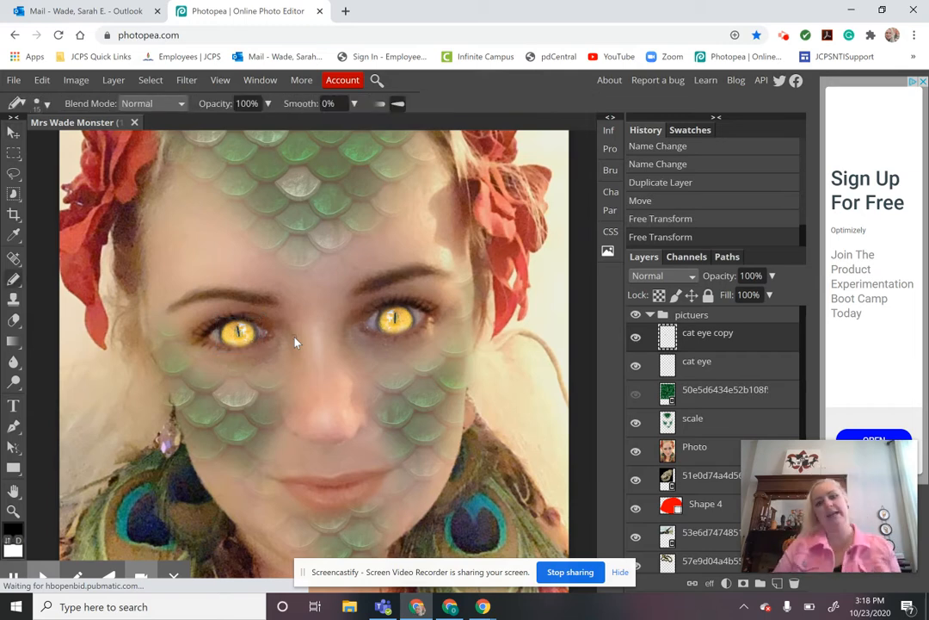
- Hide the 53e6d7474851, Shape 4 and 51e0d74a4d56b108f layers beneath the portrait, leaving the Photo layer shown
key(z)
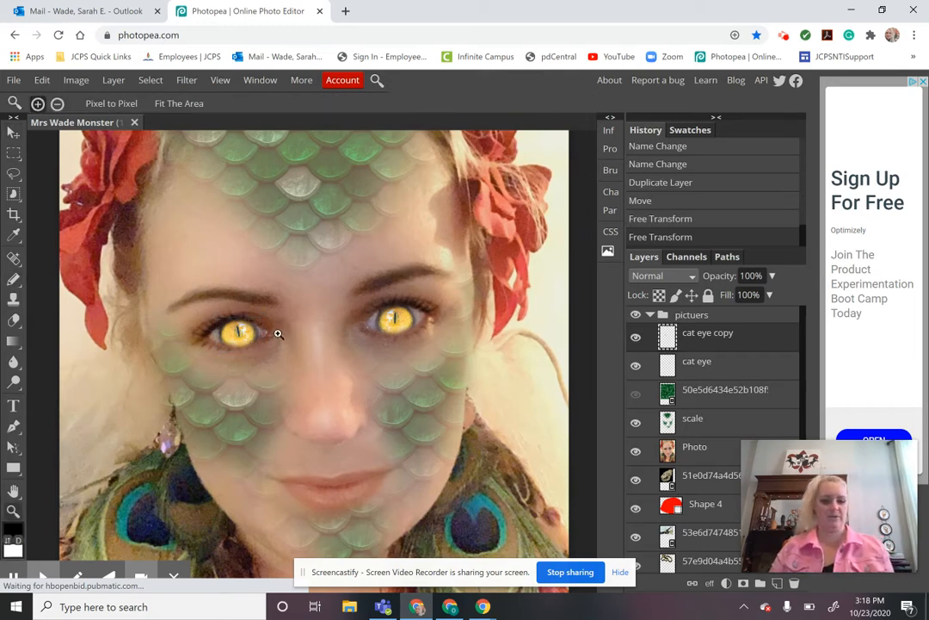
alt+click(263, 329)
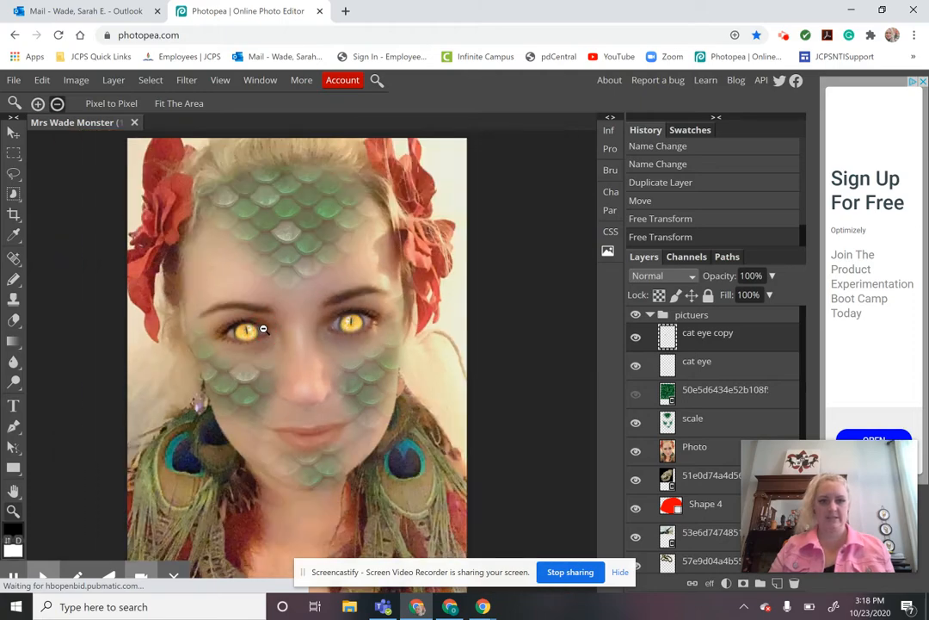
alt+click(311, 326)
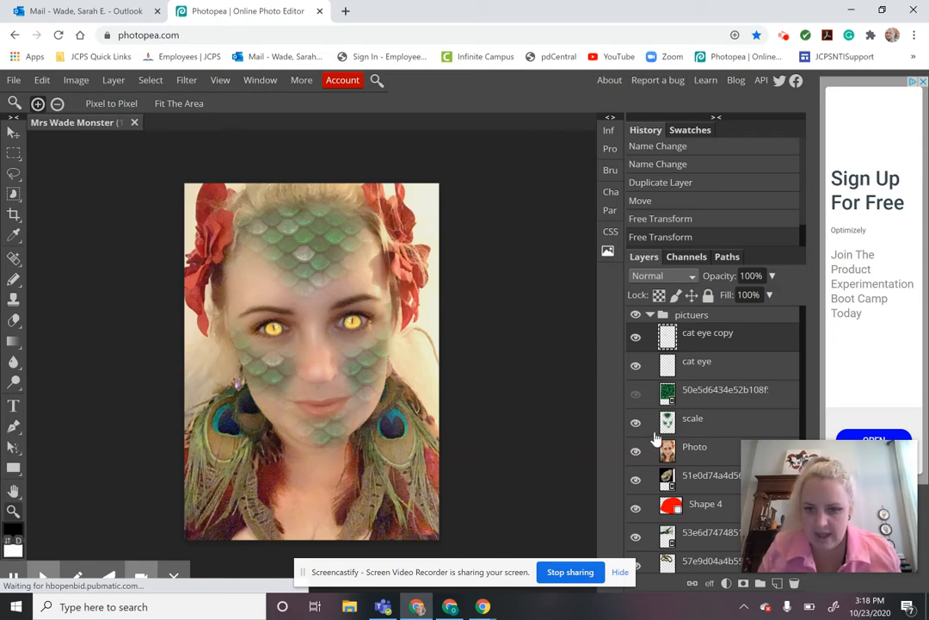
scroll(679, 426, down, 2)
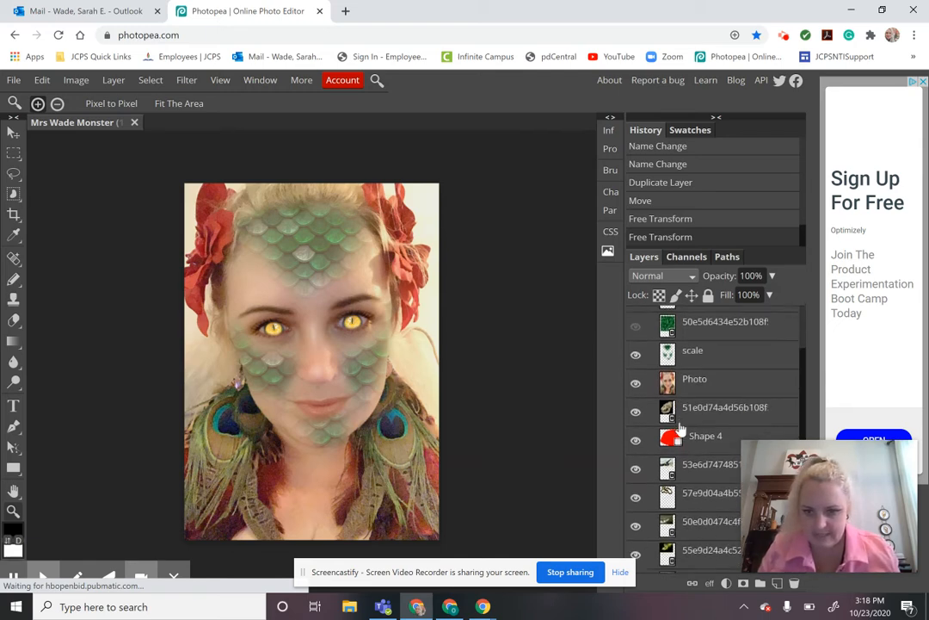
scroll(680, 428, down, 3)
scroll(680, 427, up, 2)
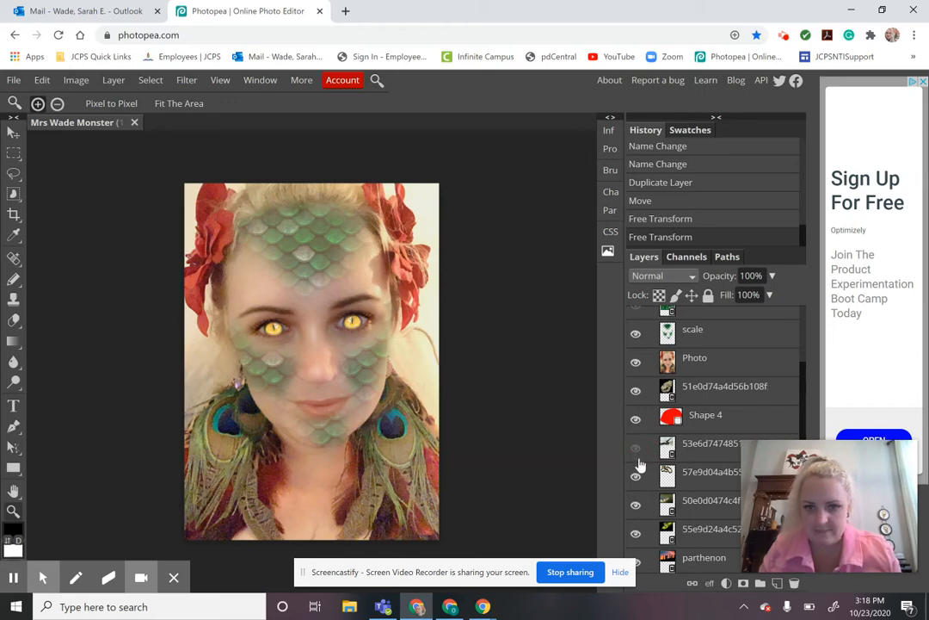
drag(637, 424, 637, 370)
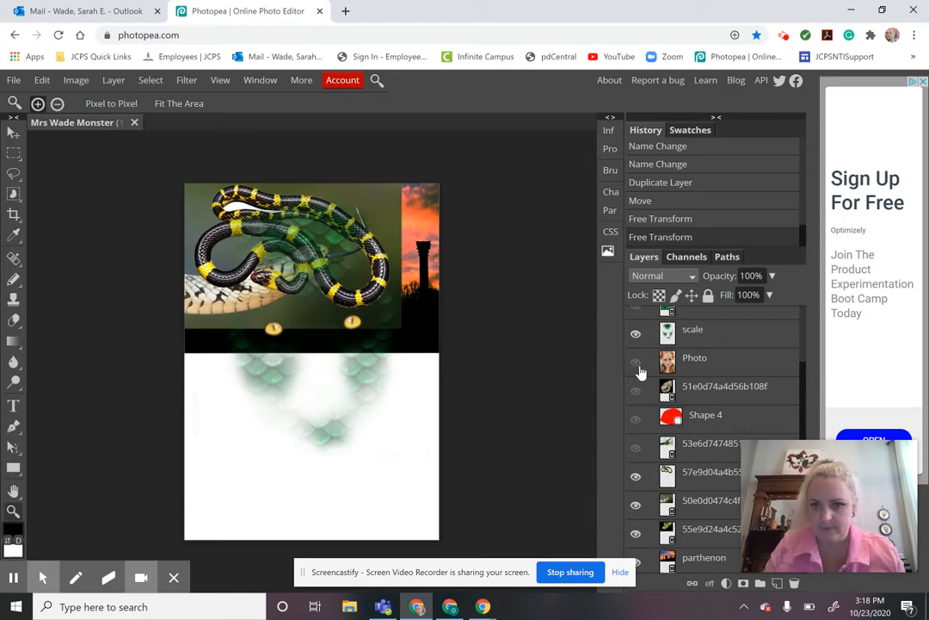
scroll(637, 370, up, 1)
click(637, 430)
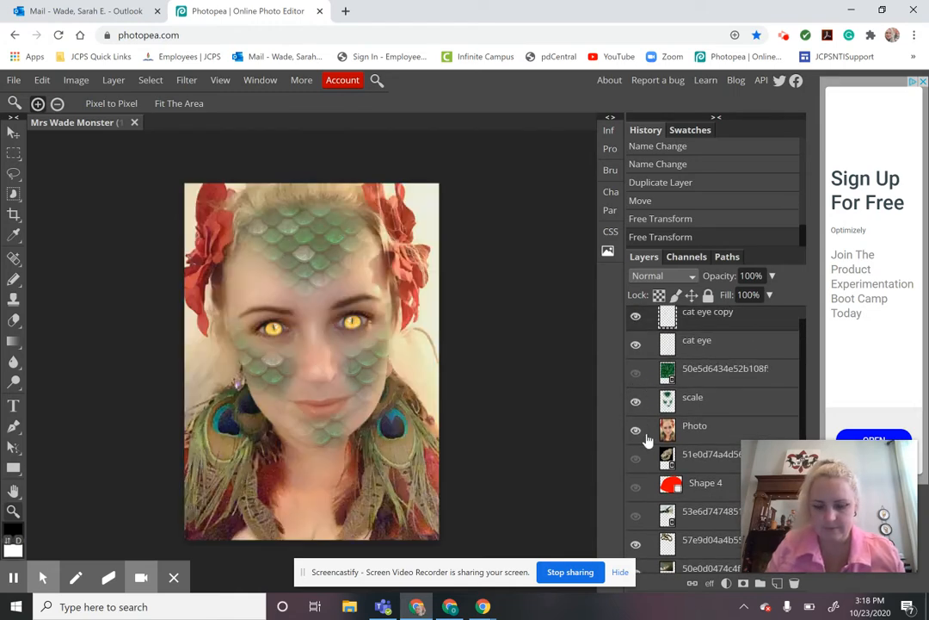
- Hide the Photo, scale, cat eye and cat eye copy layers
scroll(688, 469, down, 2)
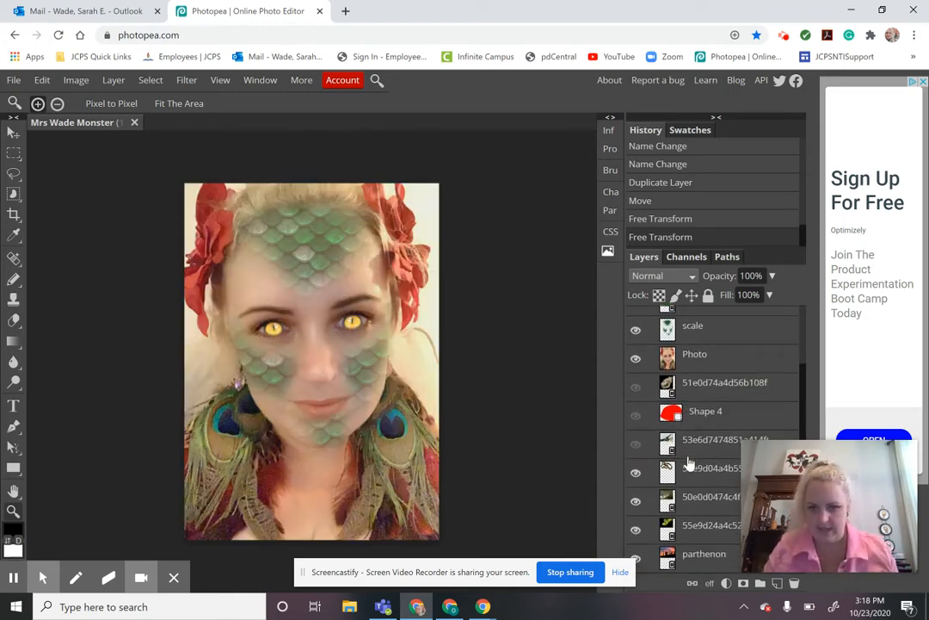
scroll(689, 465, down, 1)
scroll(688, 460, up, 1)
scroll(689, 463, up, 1)
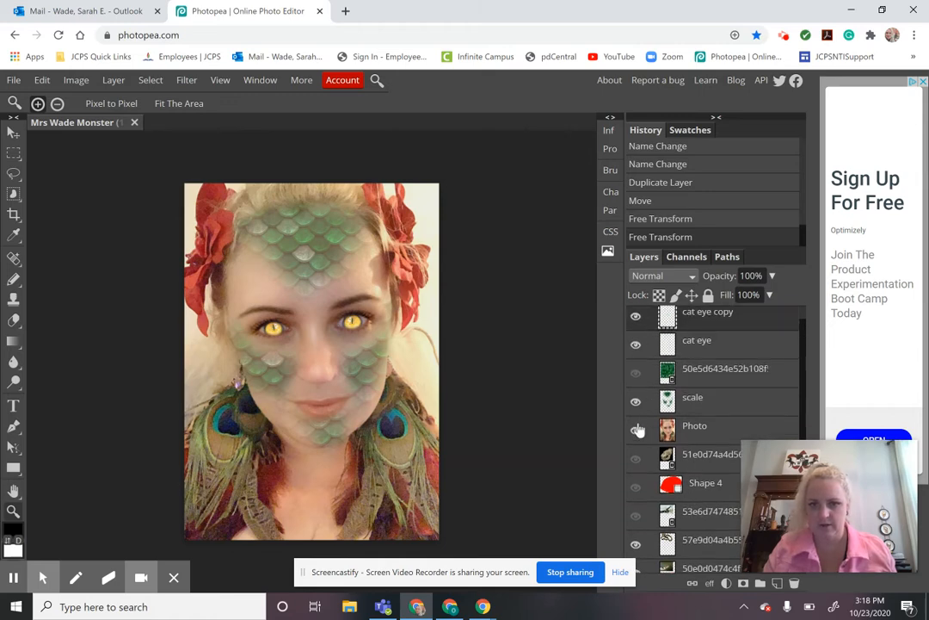
click(636, 428)
click(636, 399)
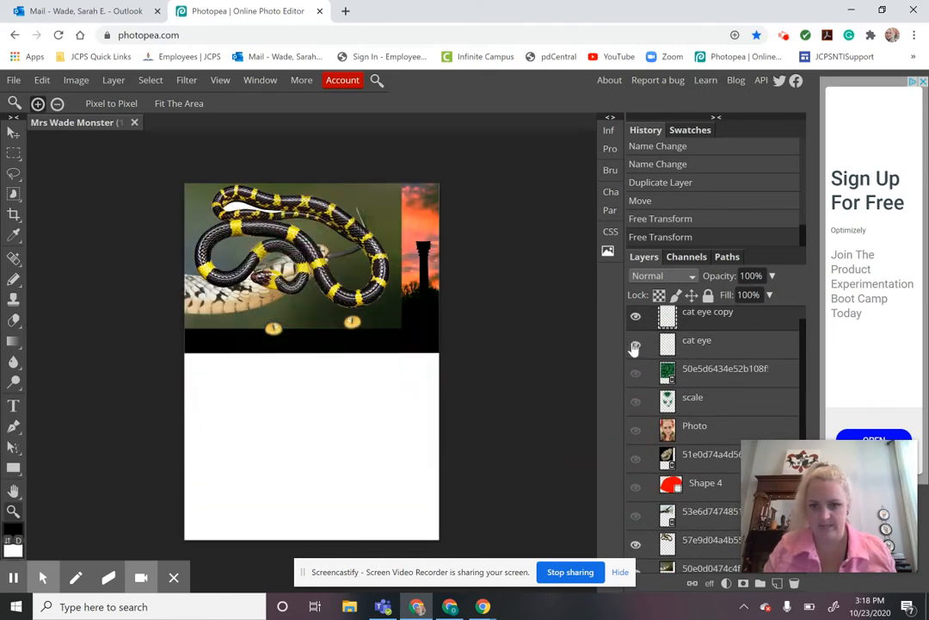
click(635, 344)
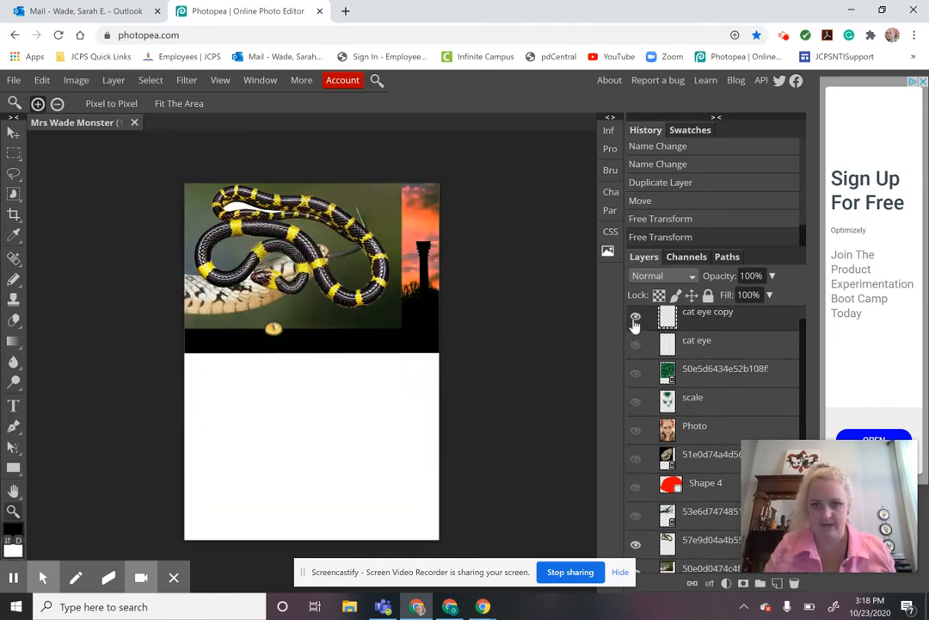
click(635, 317)
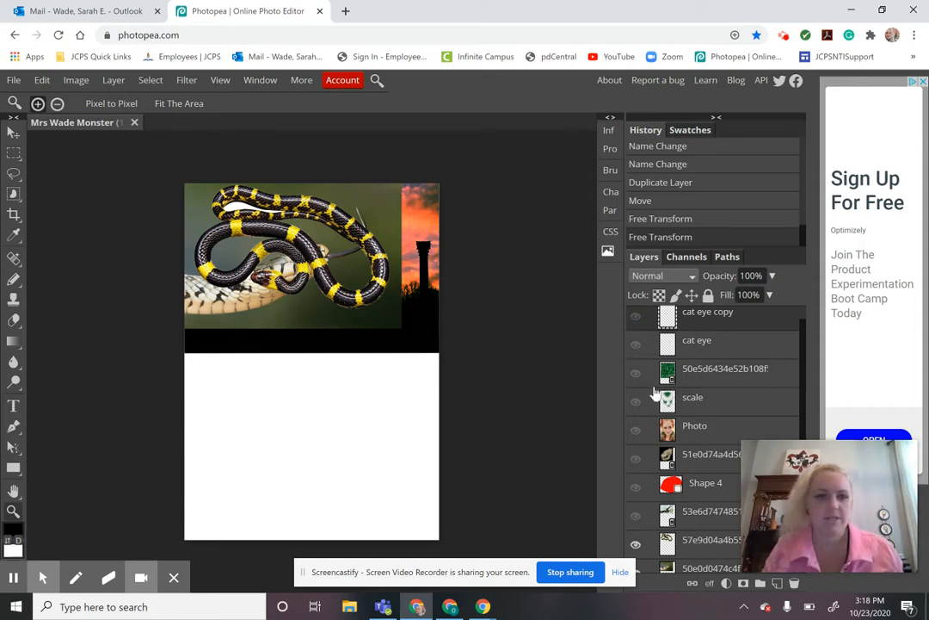
- Select the black-and-yellow snake layer and reposition it over the pale snake photo, trying it on the blank white area first
scroll(699, 446, down, 1)
scroll(699, 447, down, 1)
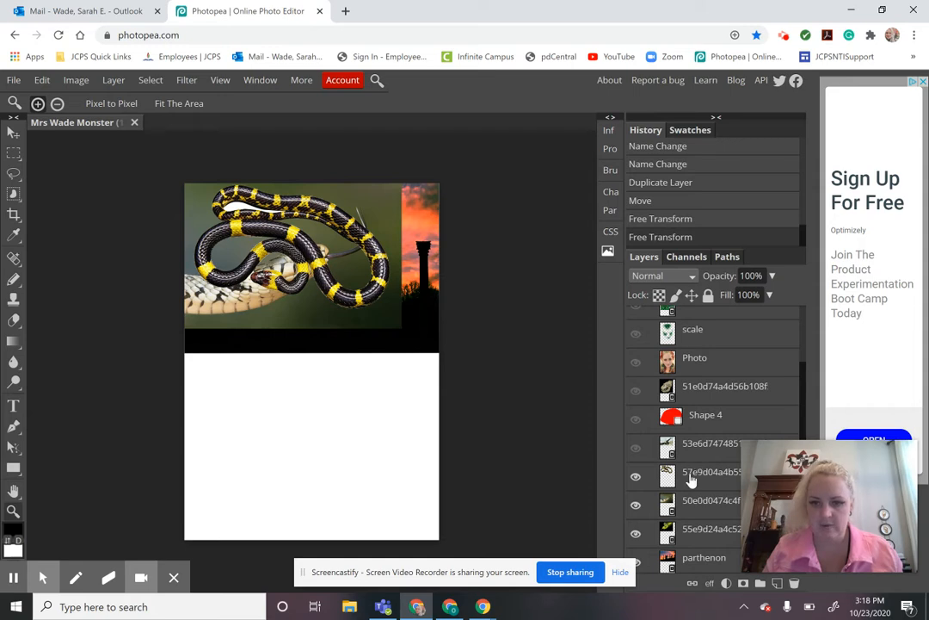
click(690, 478)
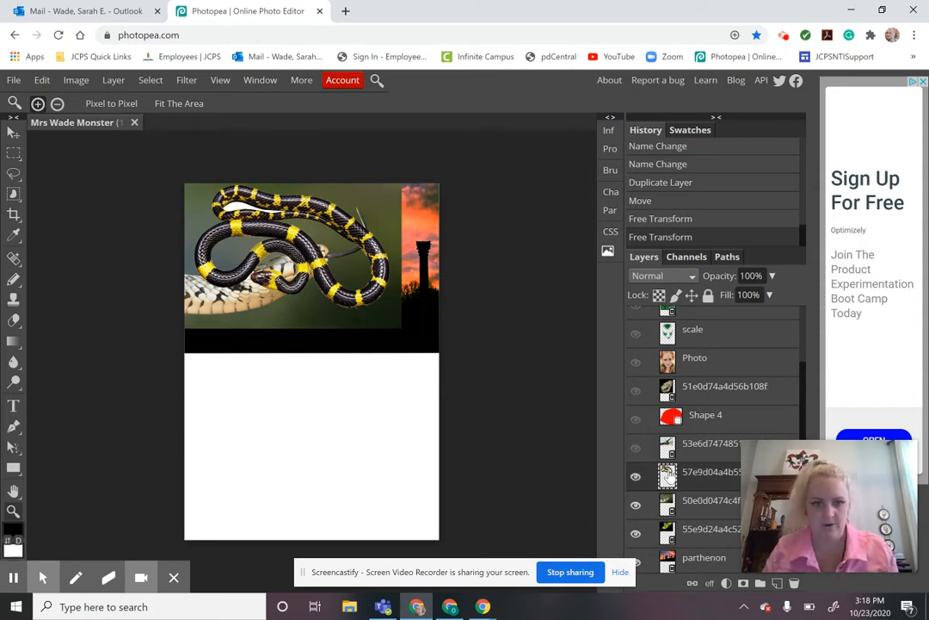
key(v)
drag(333, 288, 344, 472)
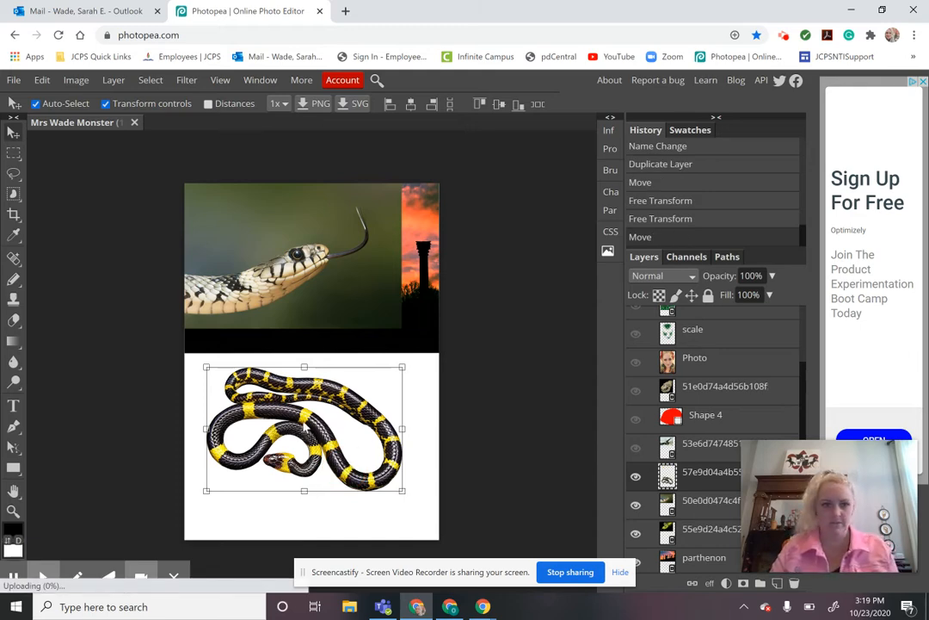
drag(306, 417, 323, 272)
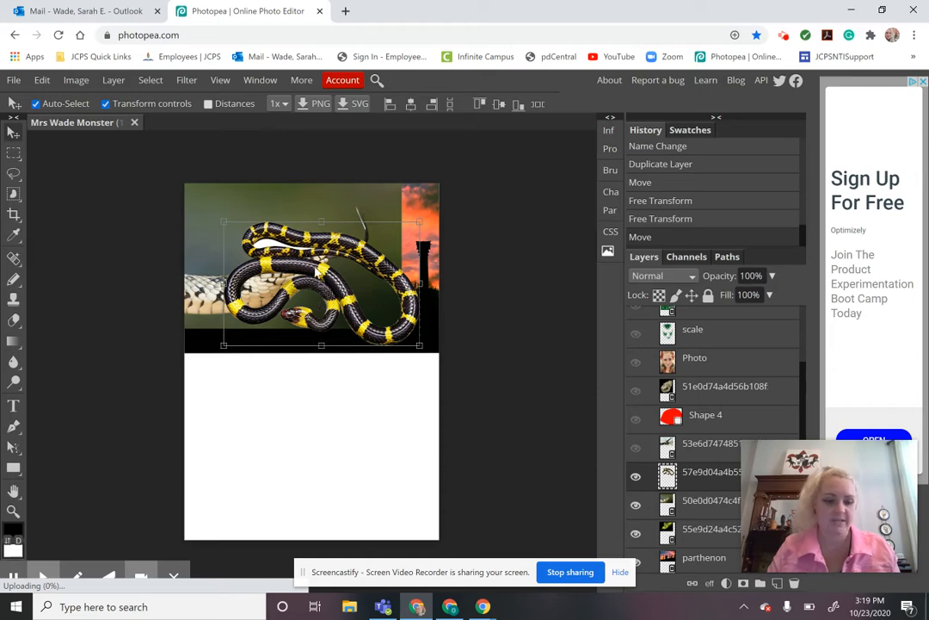
- Delete the white patch inside the black-and-yellow snake's upper loop with the Magic Wand at tolerance 16, and clear the selection
key(z)
click(288, 238)
click(288, 240)
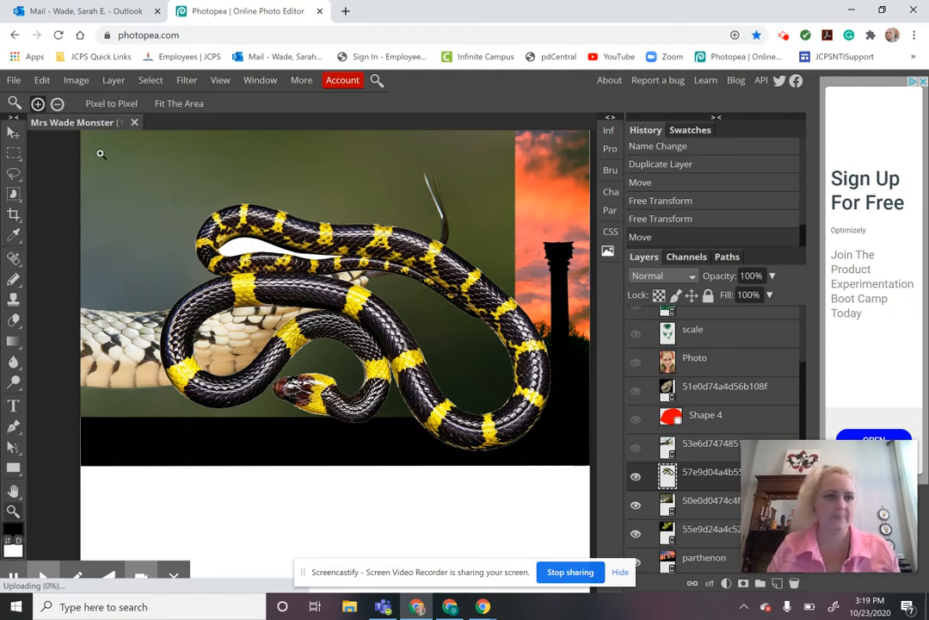
click(13, 196)
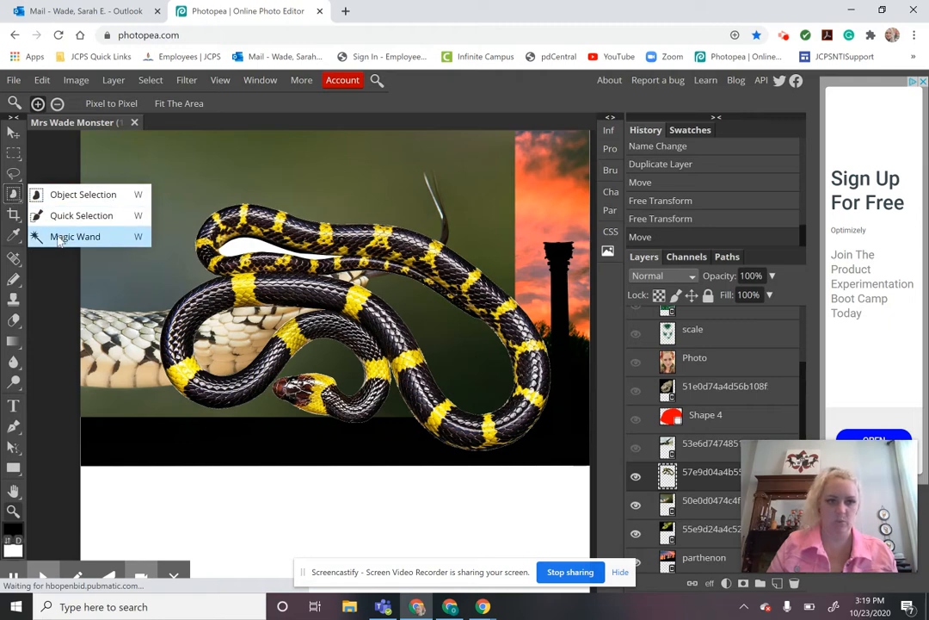
click(59, 238)
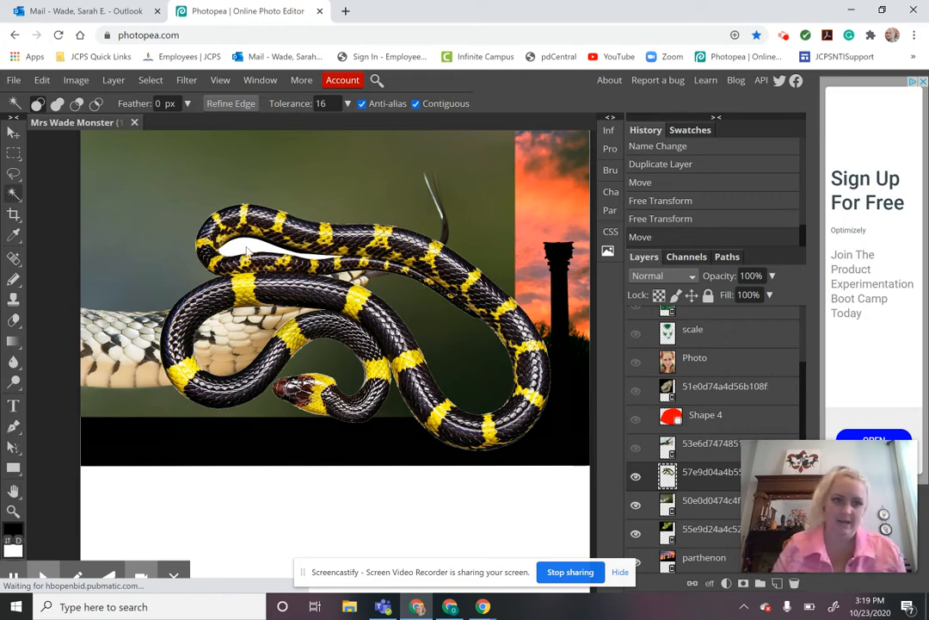
click(248, 248)
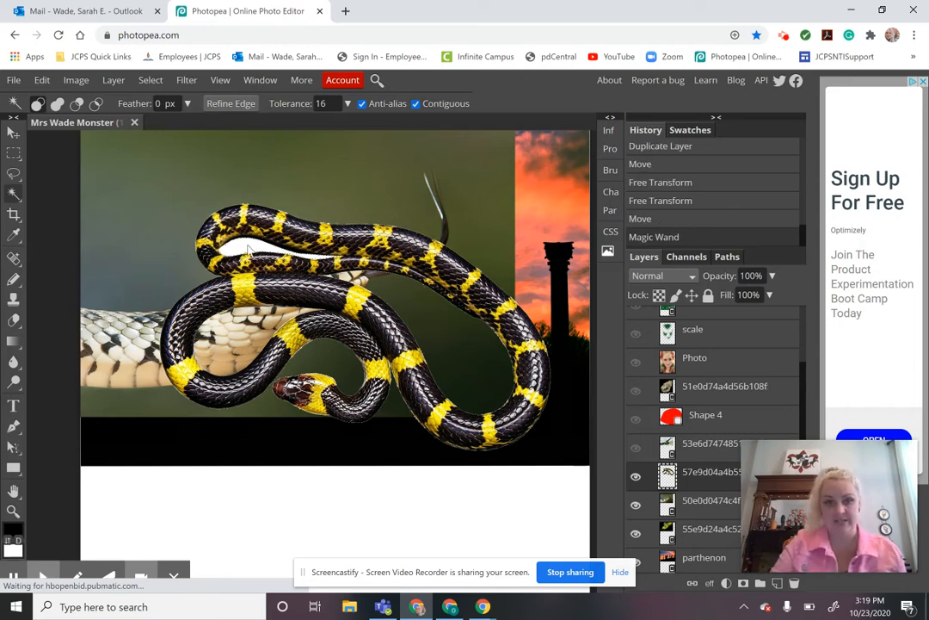
key(Delete)
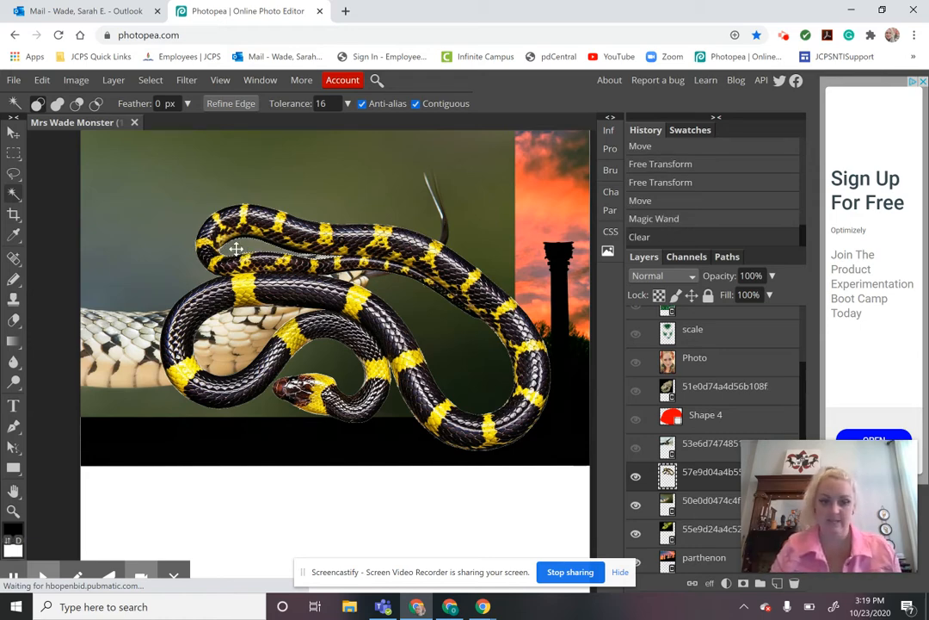
key(ctrl+d)
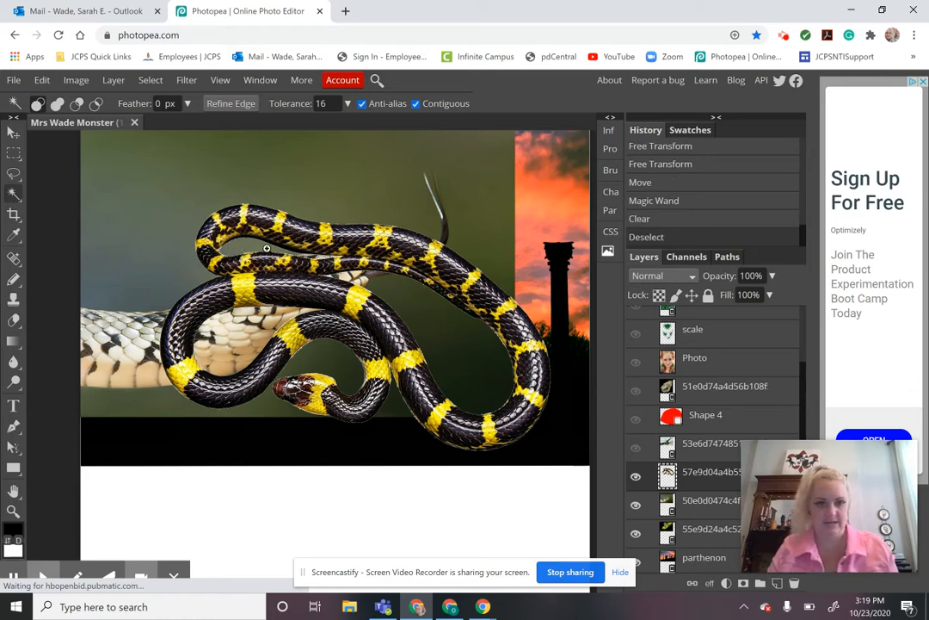
- Check the cleared loop up close, and hide the black-and-yellow snake layer to expose the pale snake photo beneath
key(z)
click(269, 243)
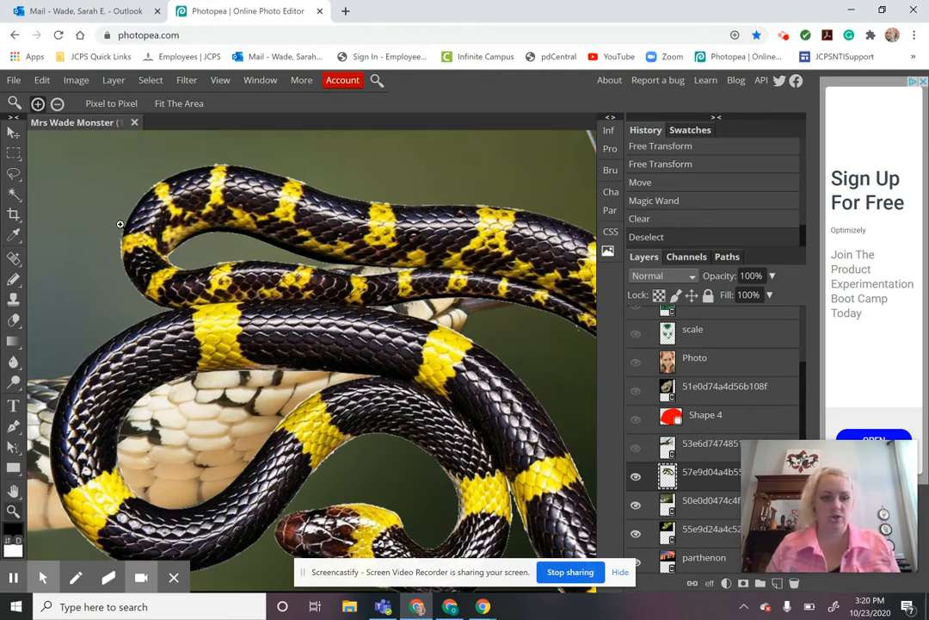
alt+click(160, 230)
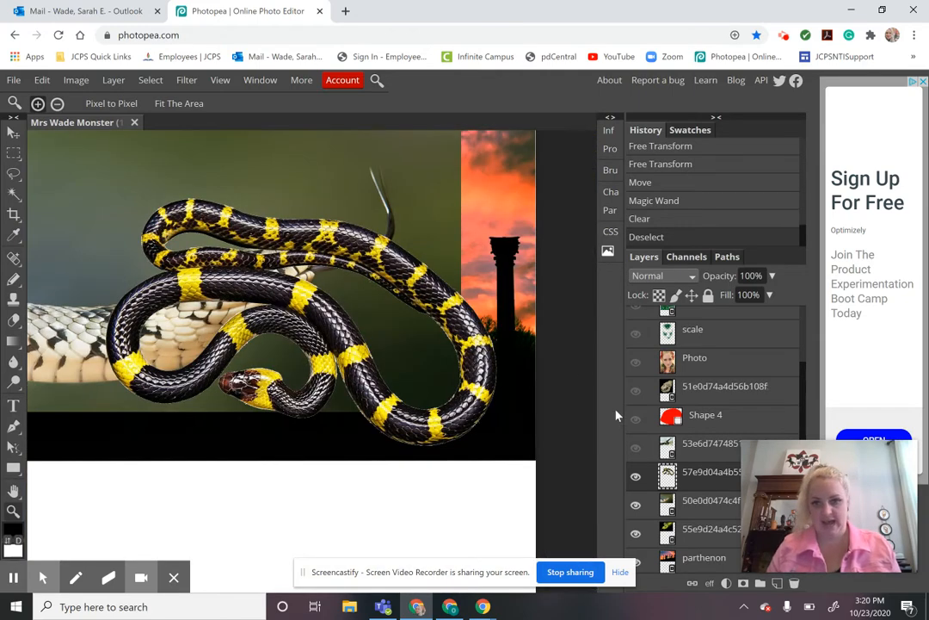
click(636, 476)
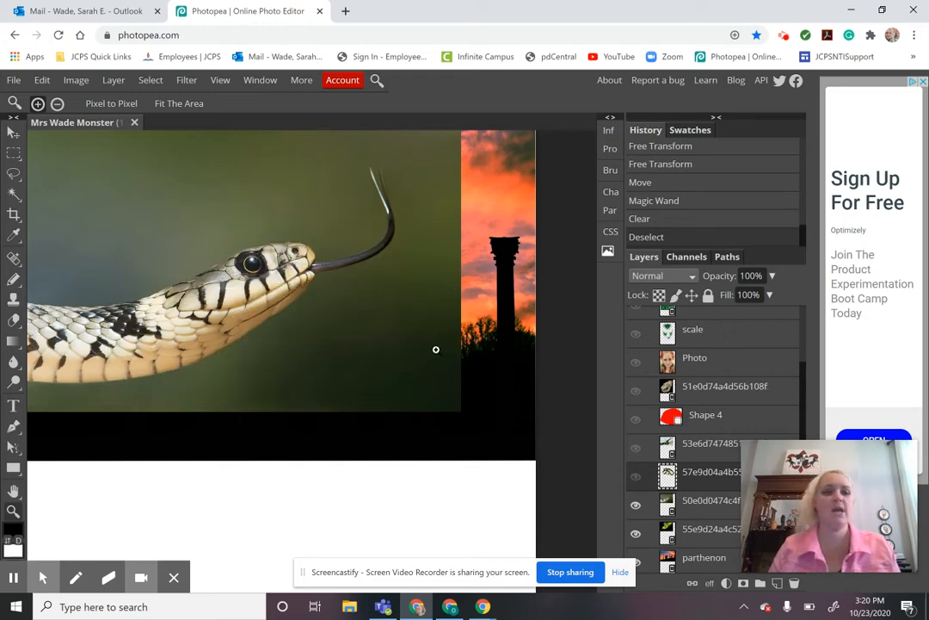
click(284, 290)
drag(285, 289, 334, 316)
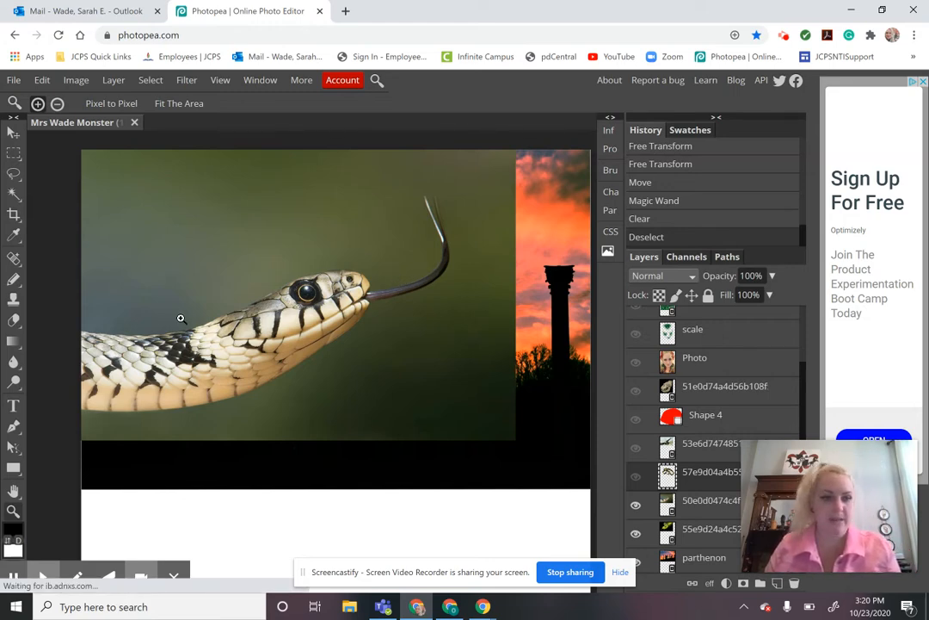
- Start a Pen tool shape path around the pale snake's forked tongue tips and follow the tongue's outer edge to the mouth
key(p)
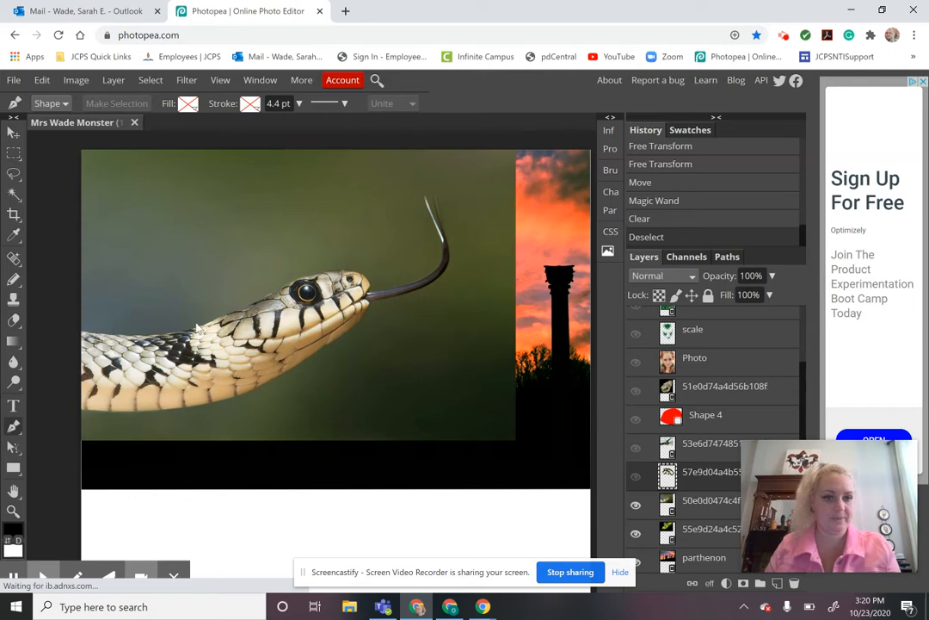
key(z)
click(363, 292)
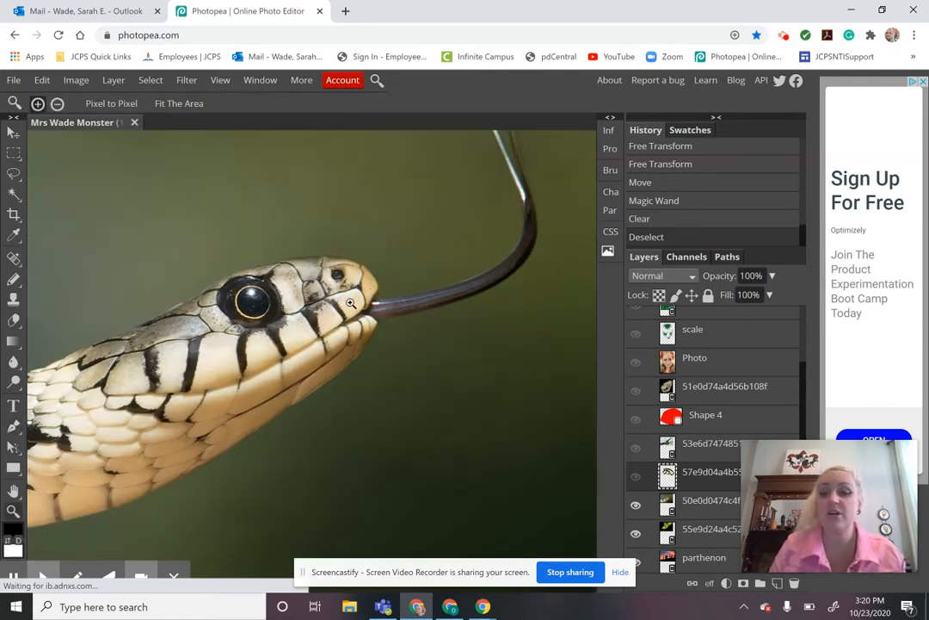
drag(418, 252, 405, 299)
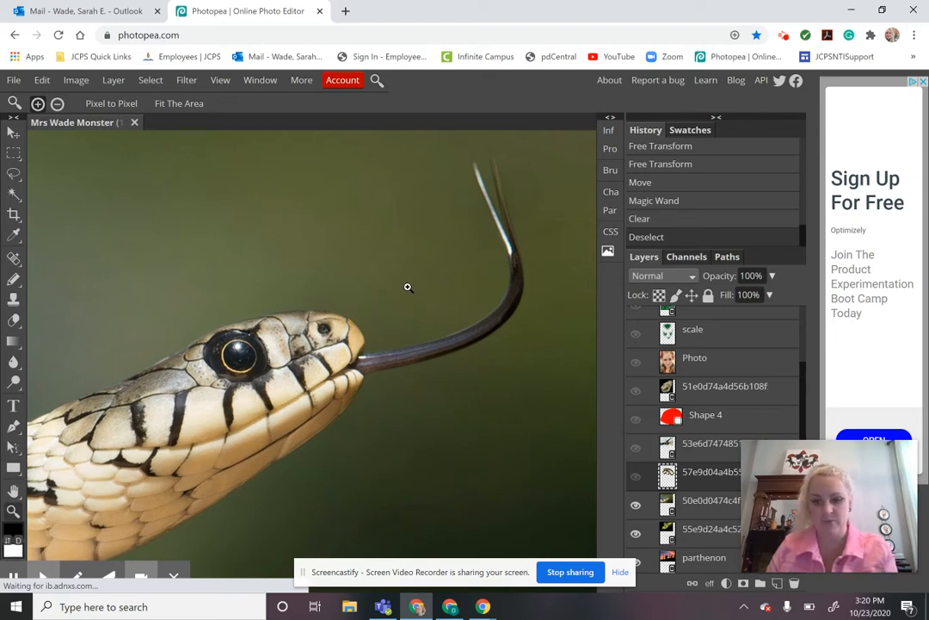
key(p)
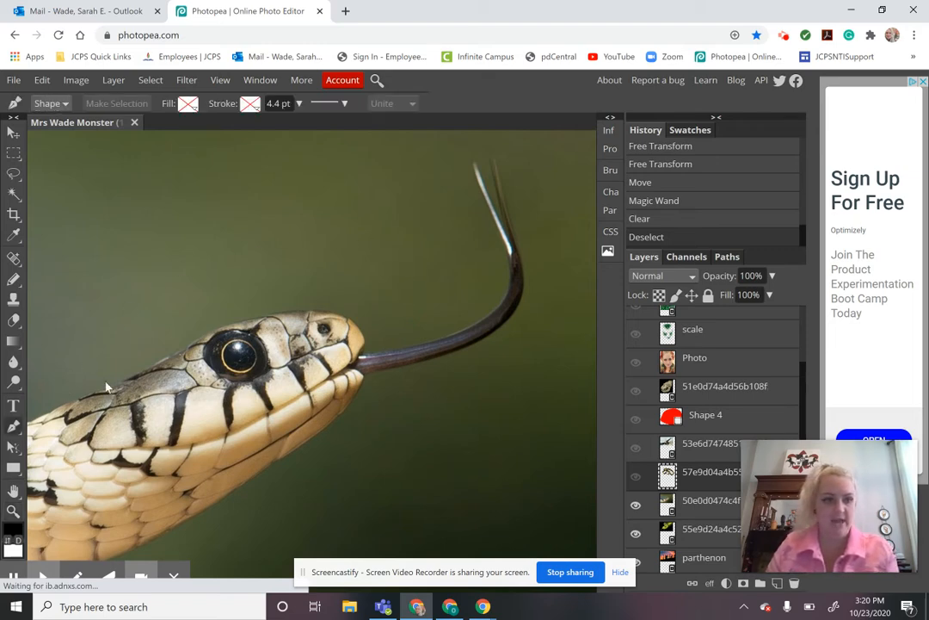
click(473, 162)
click(502, 227)
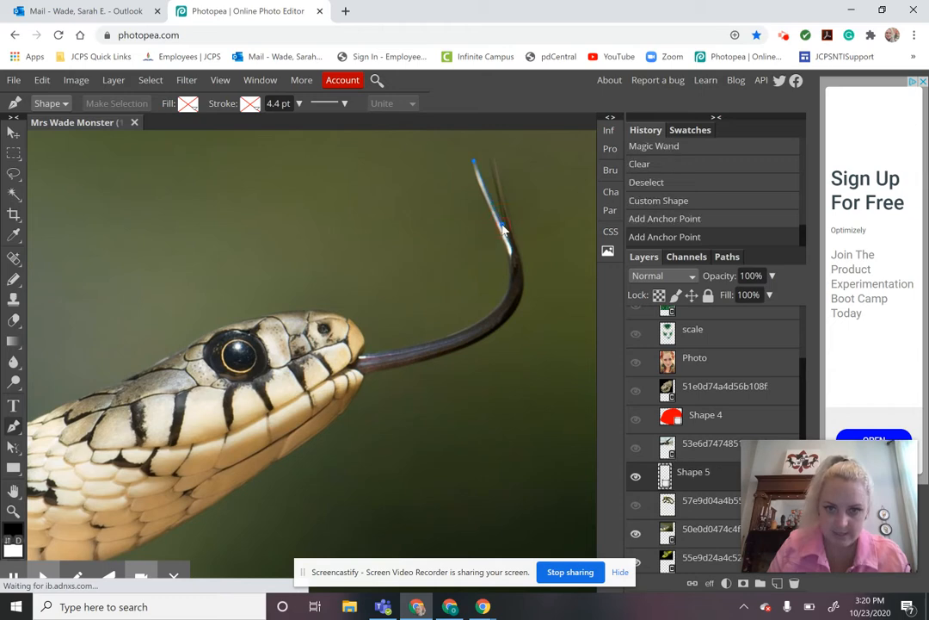
click(491, 155)
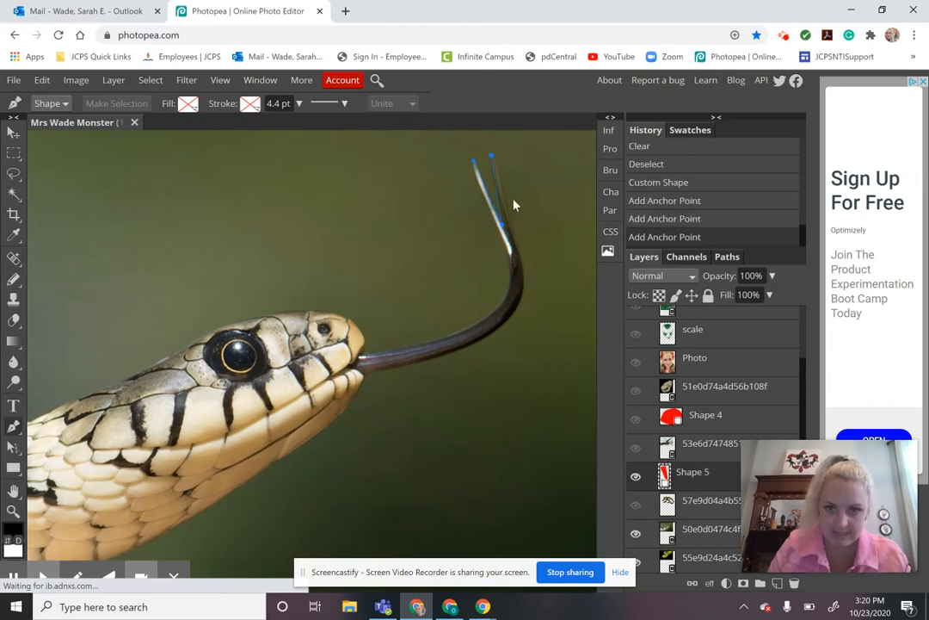
click(518, 248)
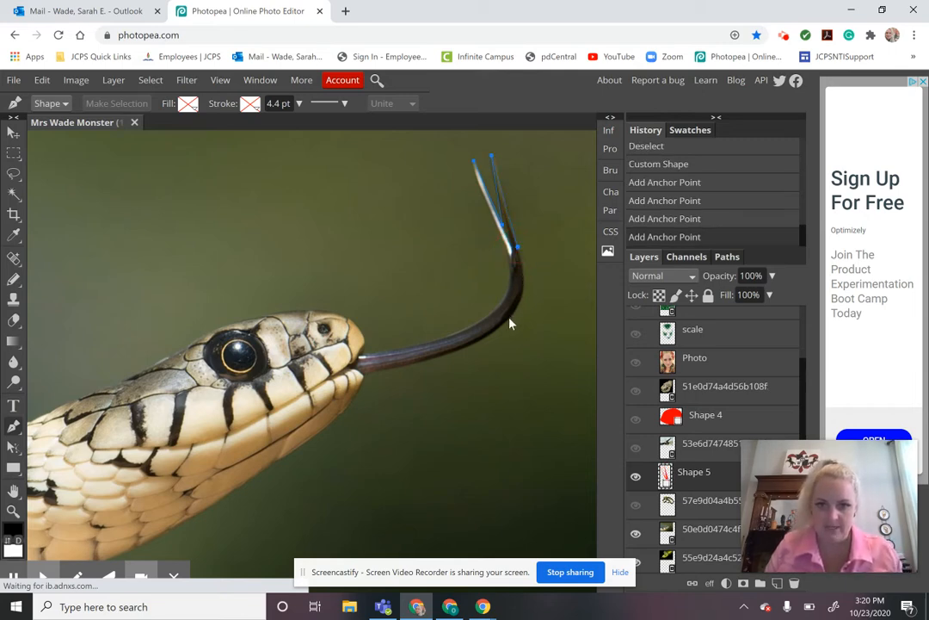
drag(507, 321, 480, 346)
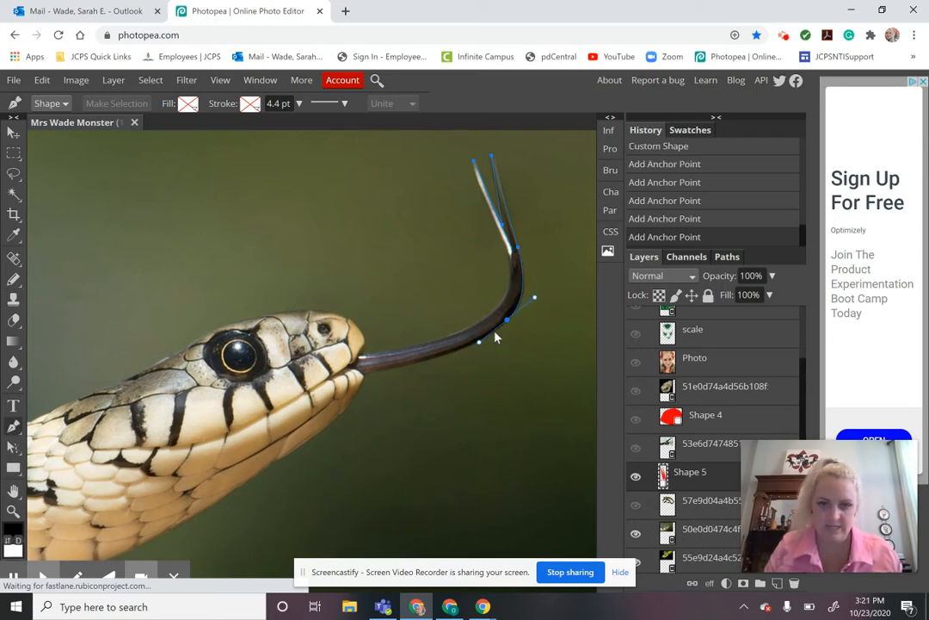
drag(409, 368, 360, 381)
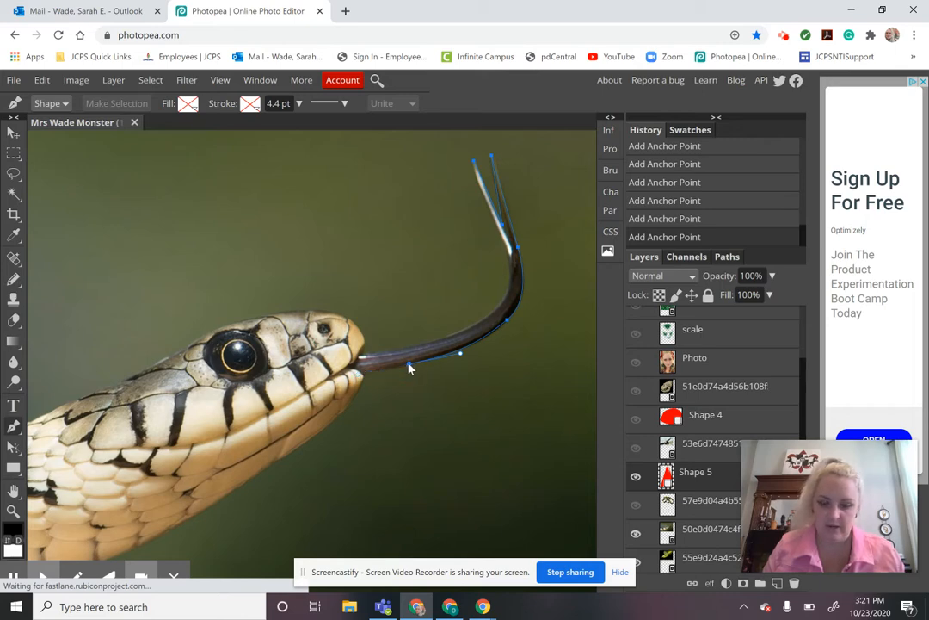
click(365, 375)
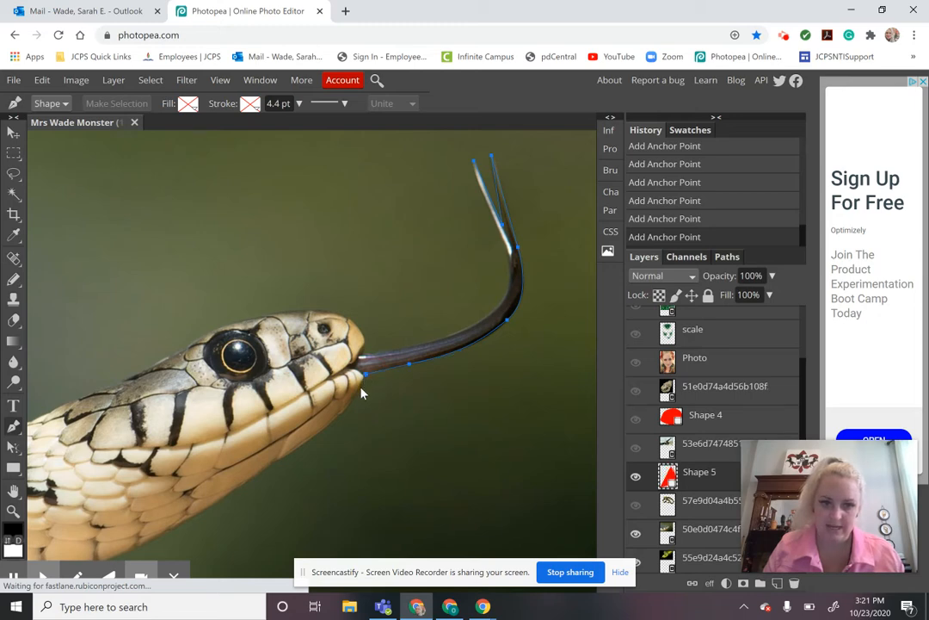
- Continue the pen path along the pale snake's chin and lower jaw down to its throat
click(355, 397)
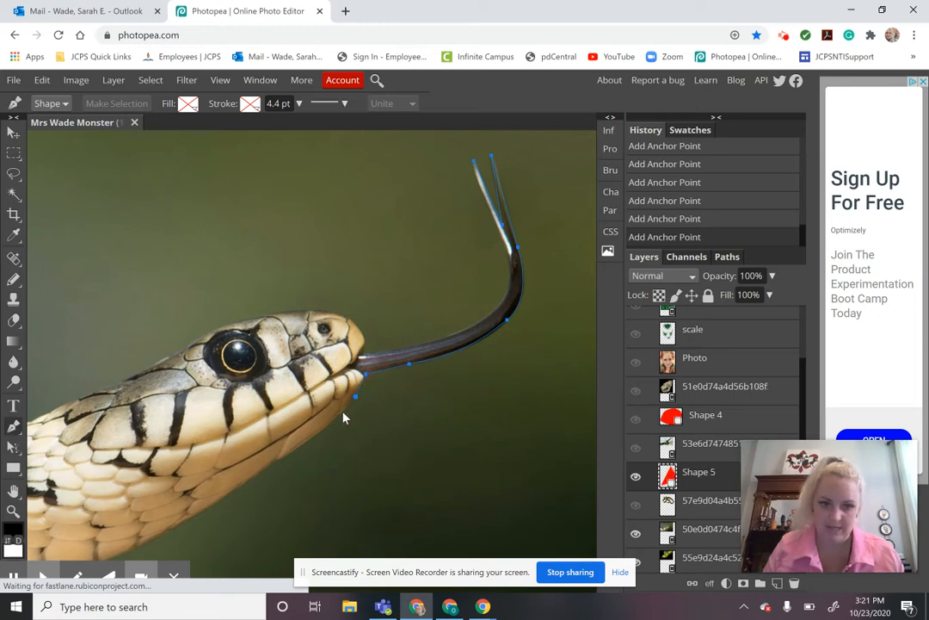
drag(345, 437, 418, 369)
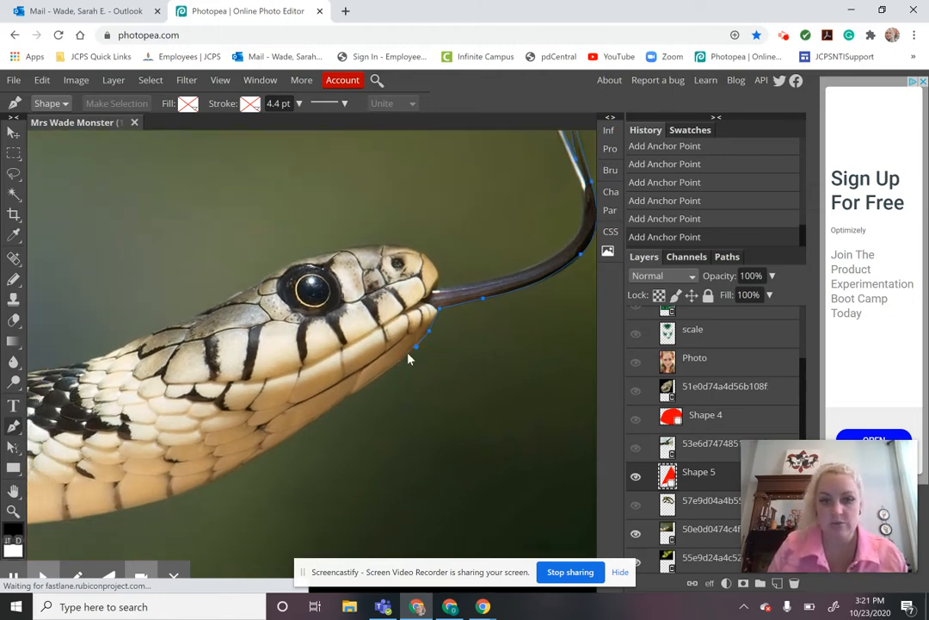
click(399, 363)
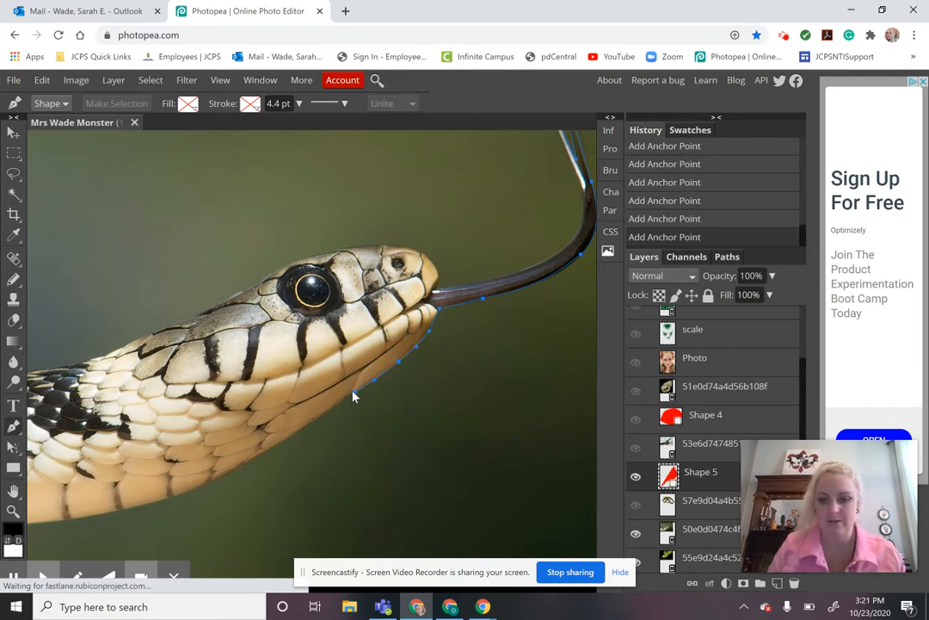
drag(357, 415, 379, 382)
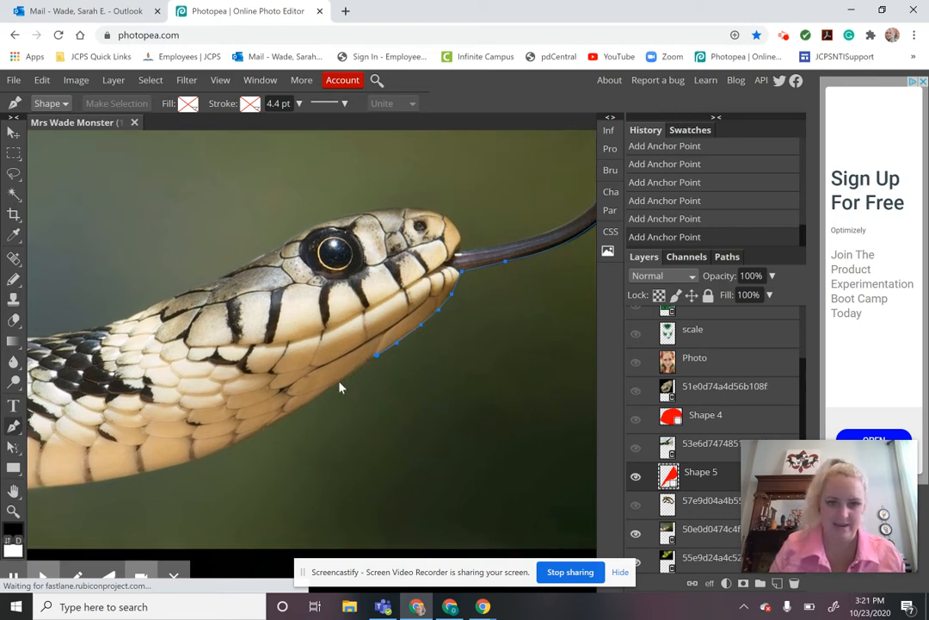
click(339, 382)
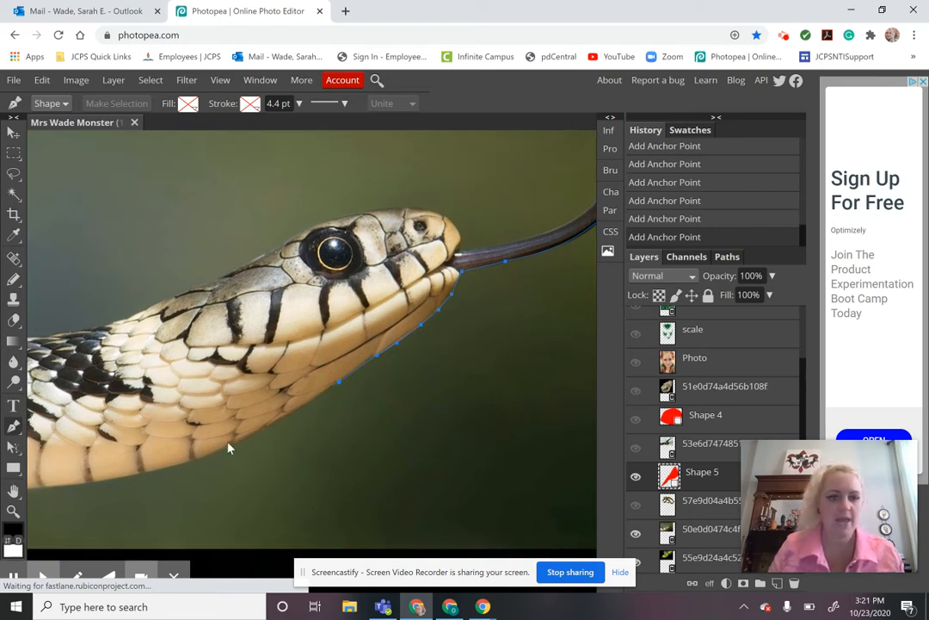
drag(215, 451, 186, 464)
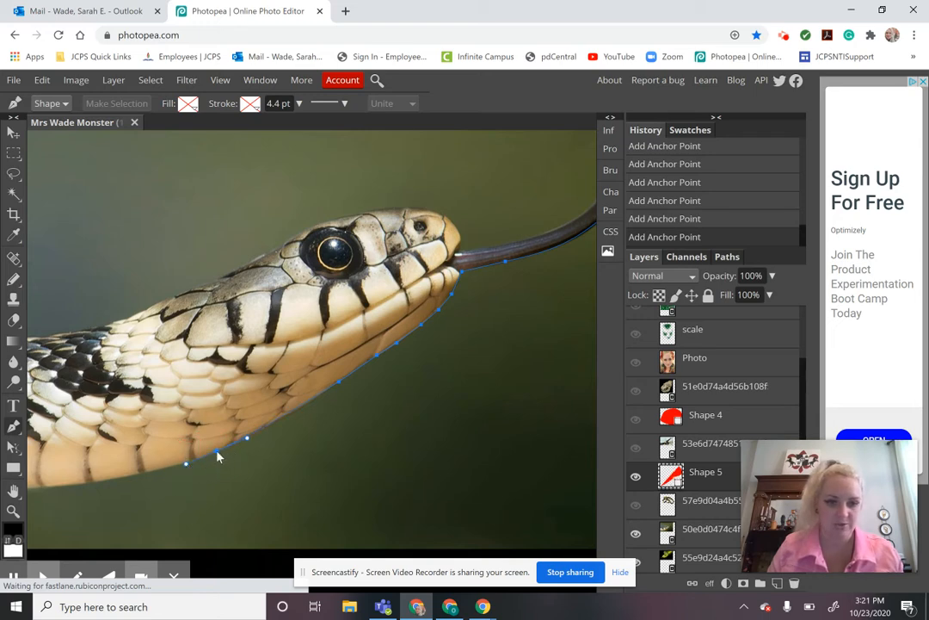
- Extend the pen path with curved points along the snake's belly to the photo's left edge
drag(238, 439, 367, 369)
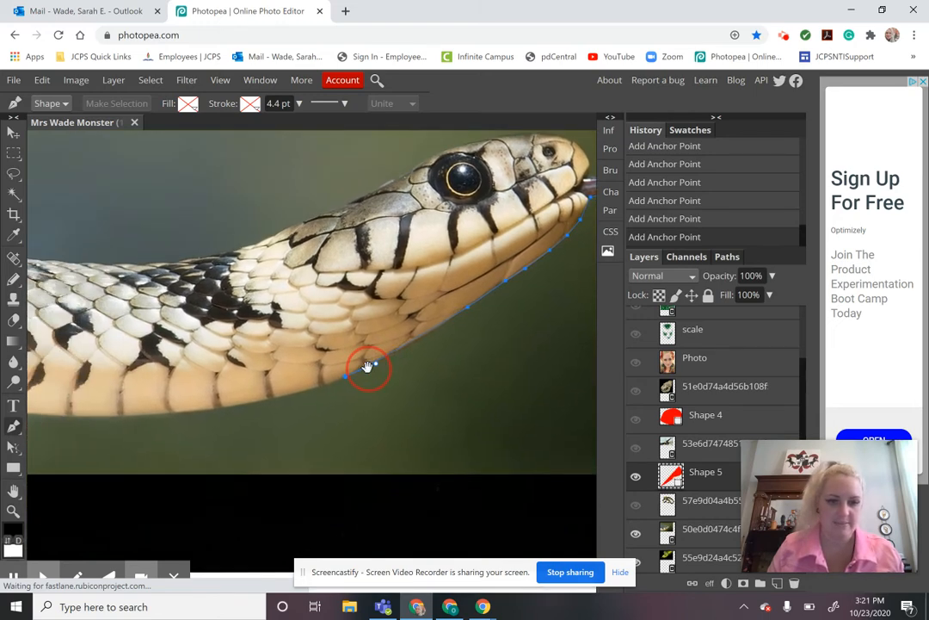
drag(203, 414, 233, 401)
click(203, 414)
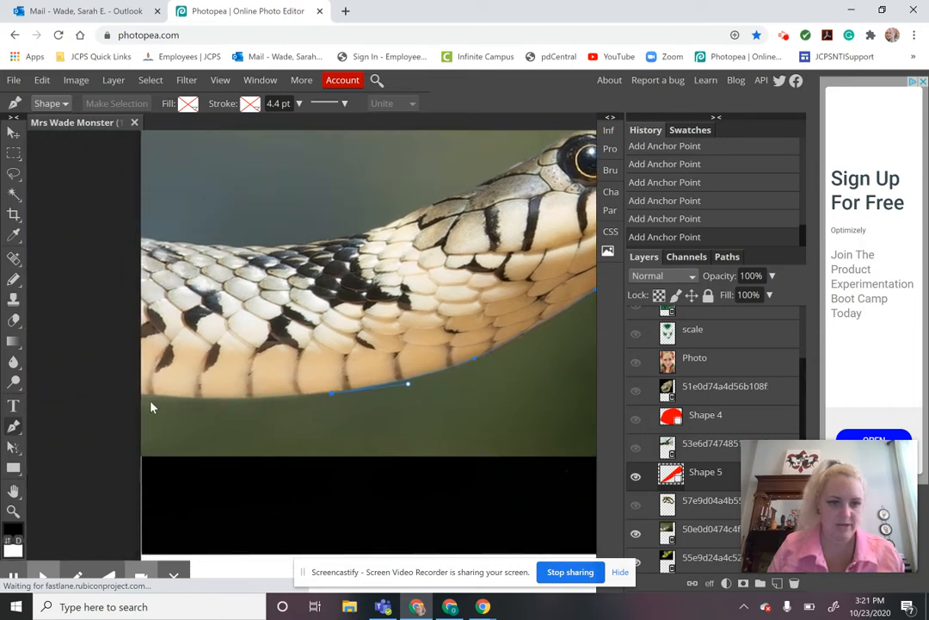
drag(141, 395, 93, 394)
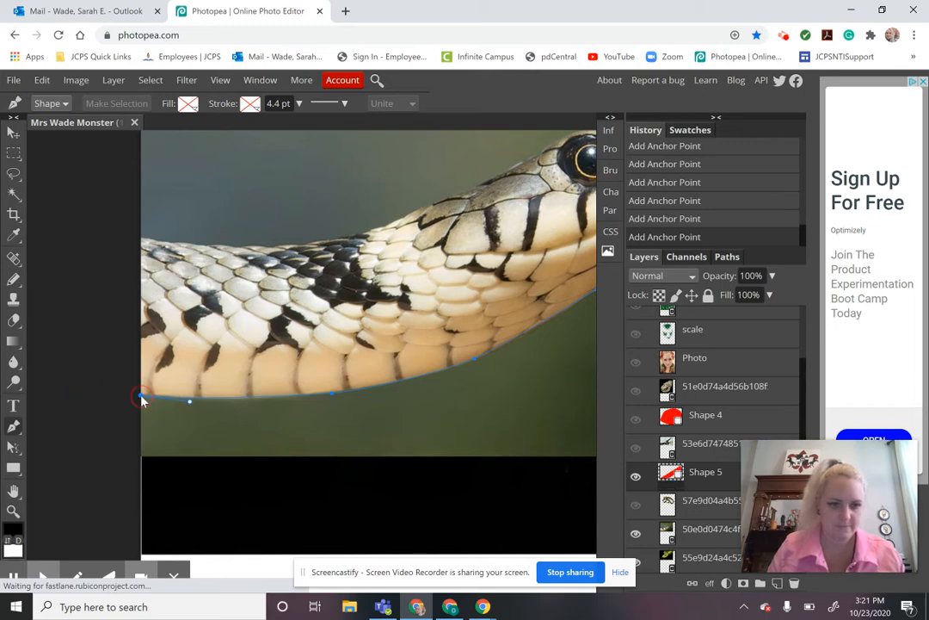
- Continue the pen path up the photo's left edge, then along the pale snake's back and head to the upper lip
click(140, 237)
drag(336, 235, 343, 242)
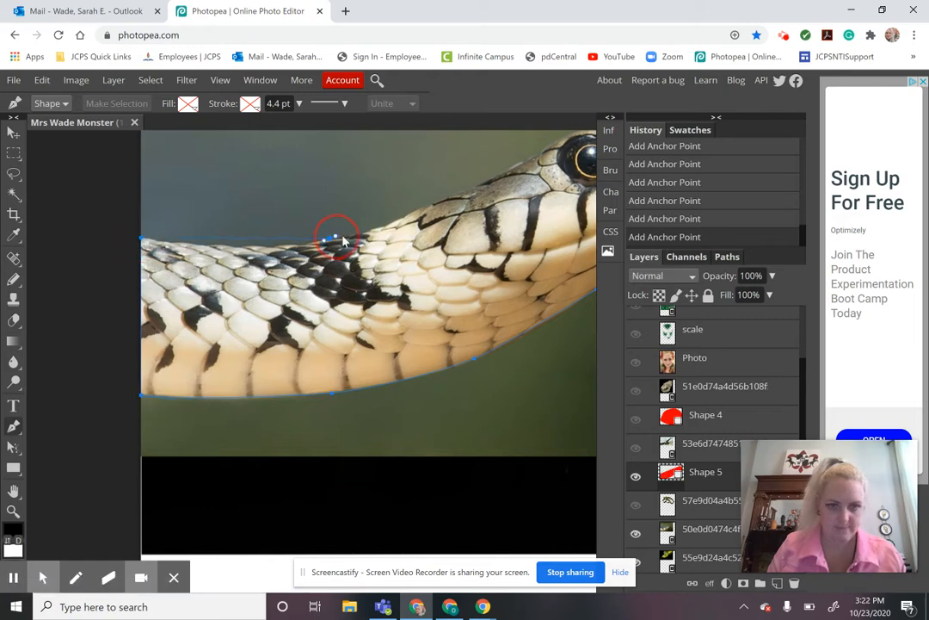
click(403, 223)
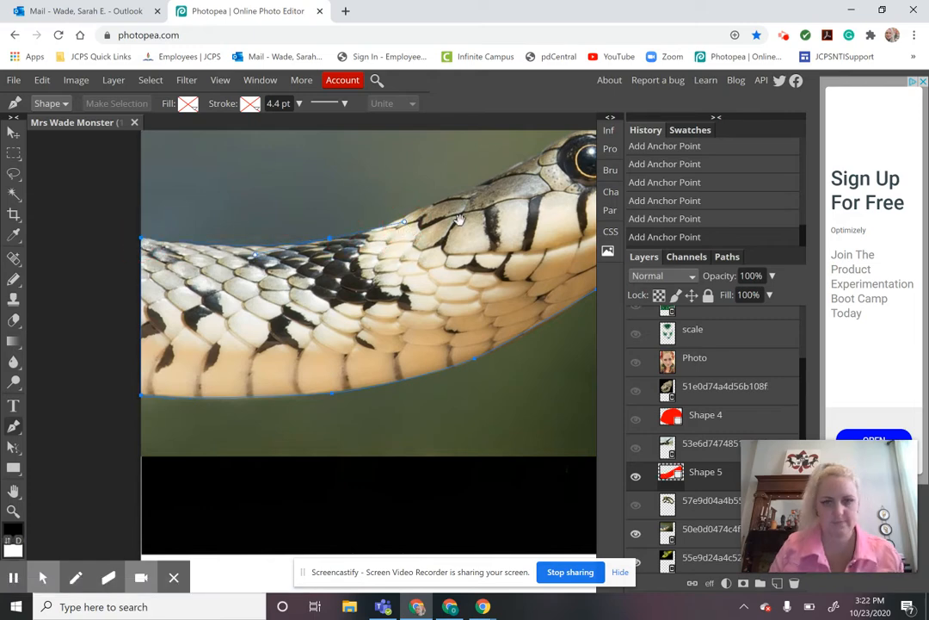
drag(460, 222, 348, 301)
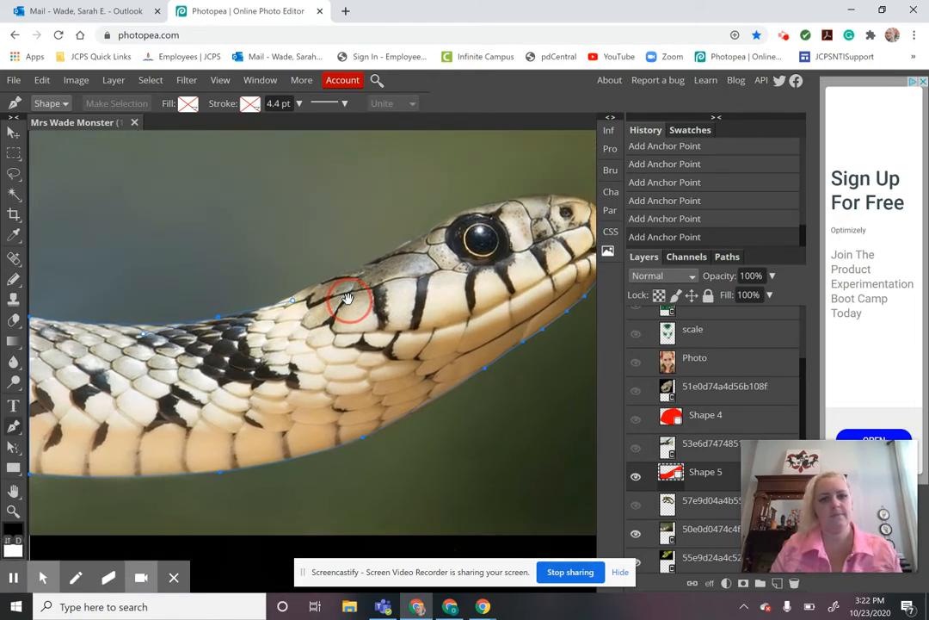
click(436, 228)
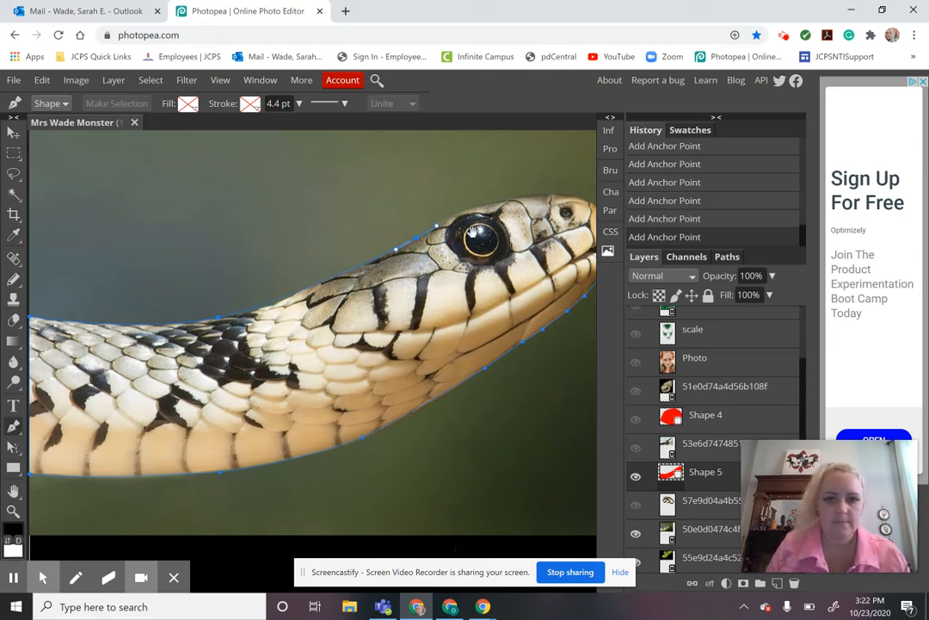
drag(524, 204, 497, 250)
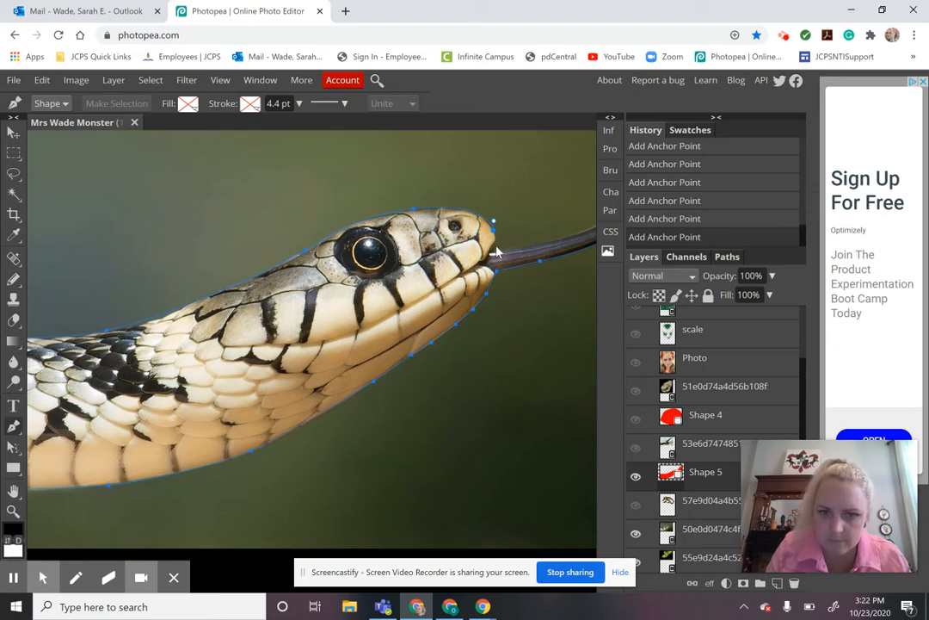
click(494, 252)
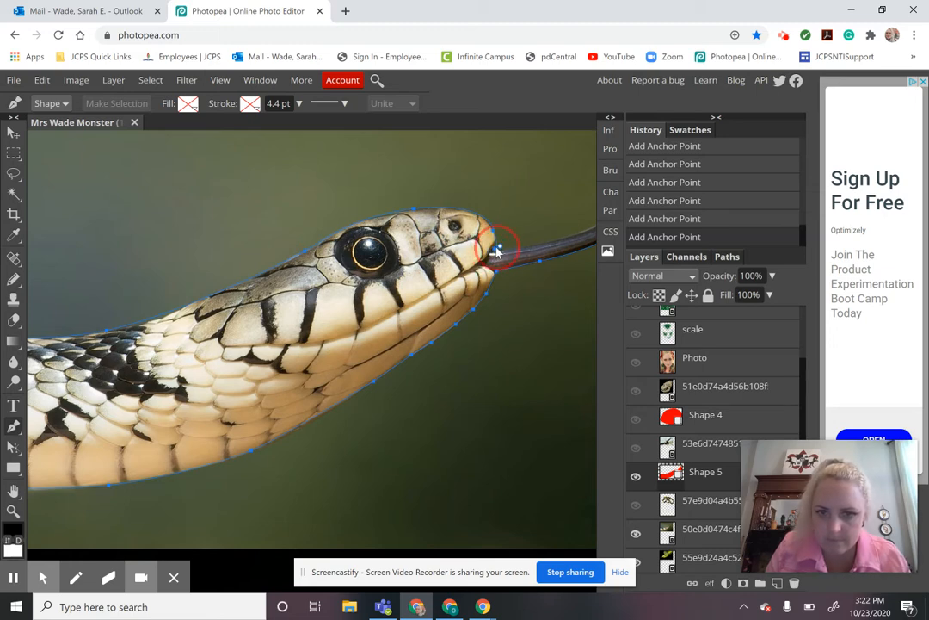
- Trace the upper edge of the pale snake's tongue with curved points and close the path at the fork's starting tip
drag(497, 252, 388, 314)
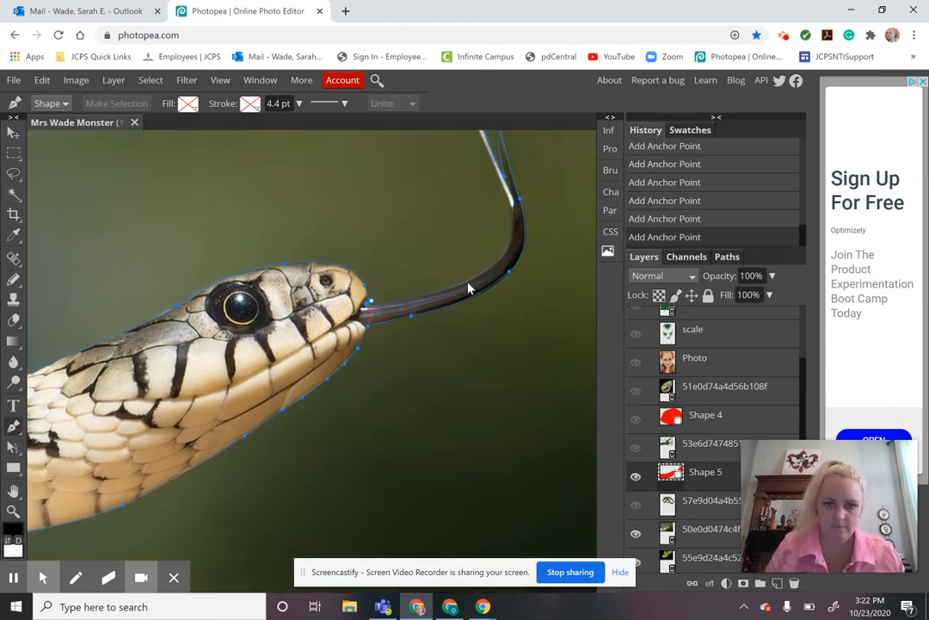
drag(469, 280, 530, 256)
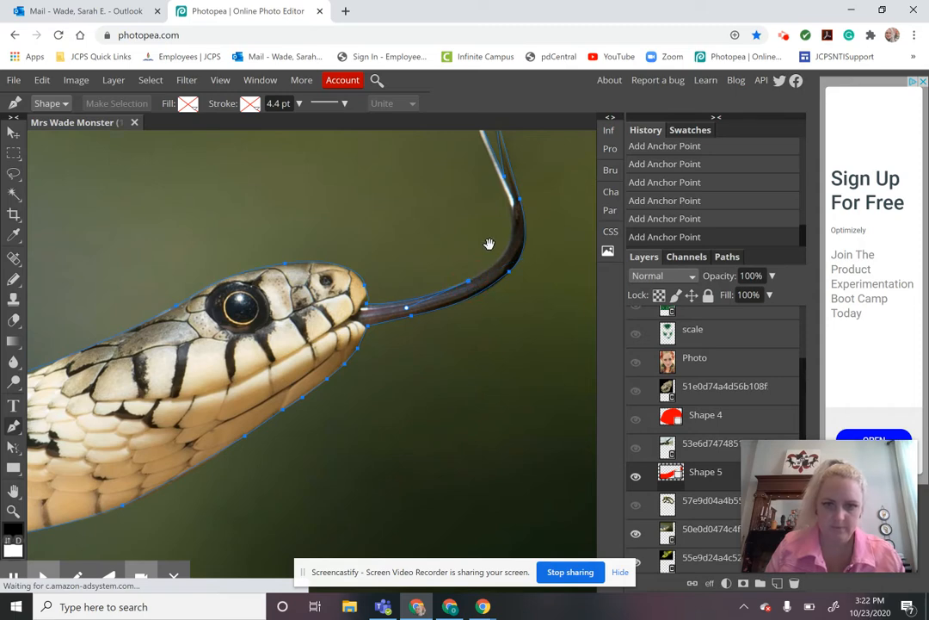
scroll(482, 284, up, 3)
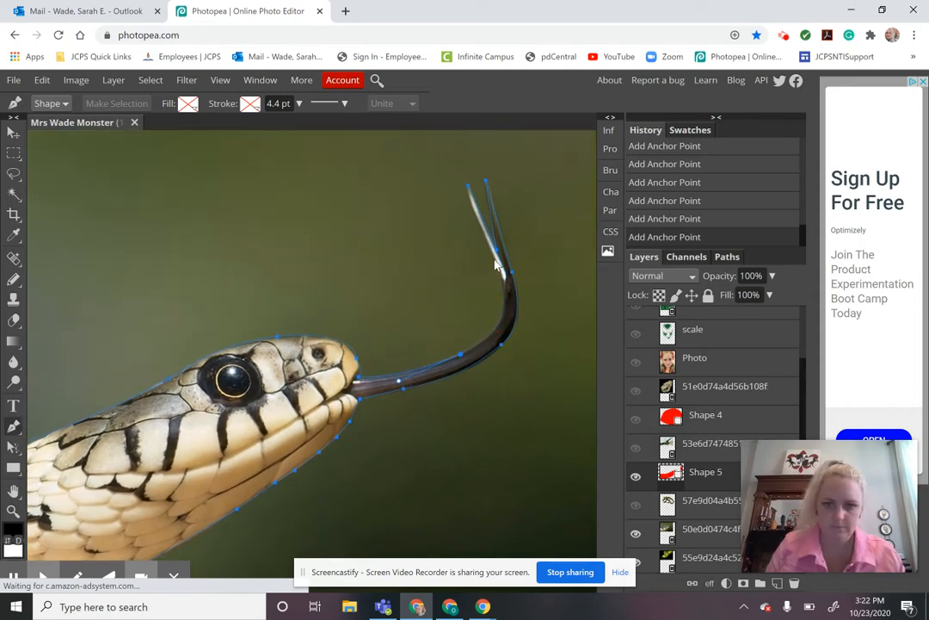
drag(497, 266, 462, 184)
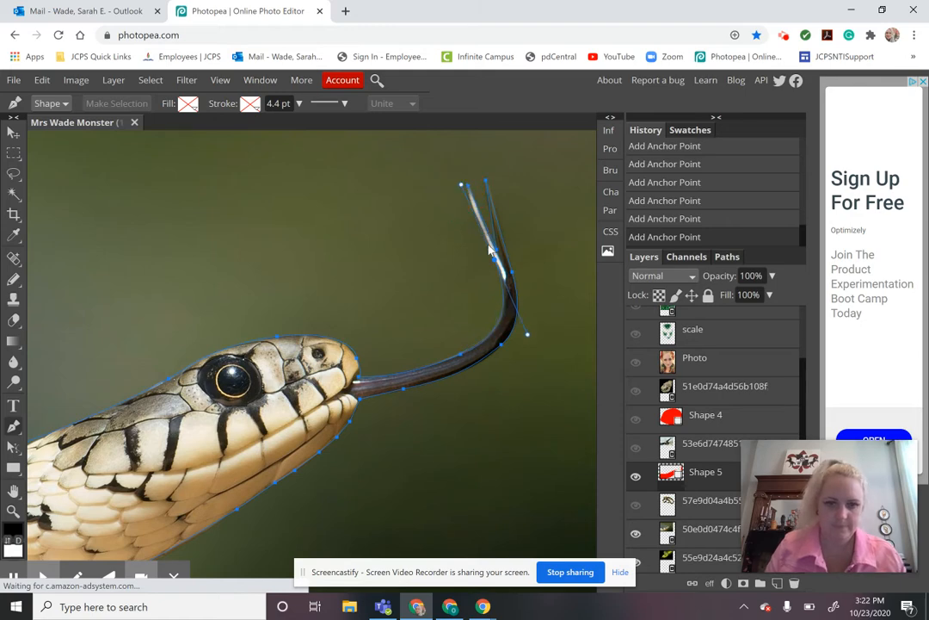
click(469, 186)
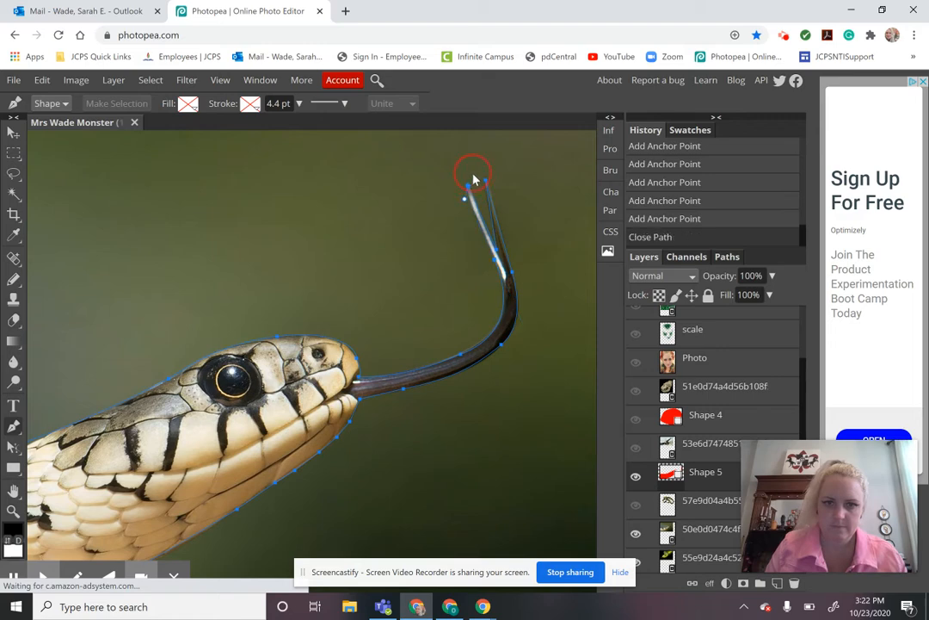
- Convert the closed path around the pale snake into a selection with Anti-Alias on
key(z)
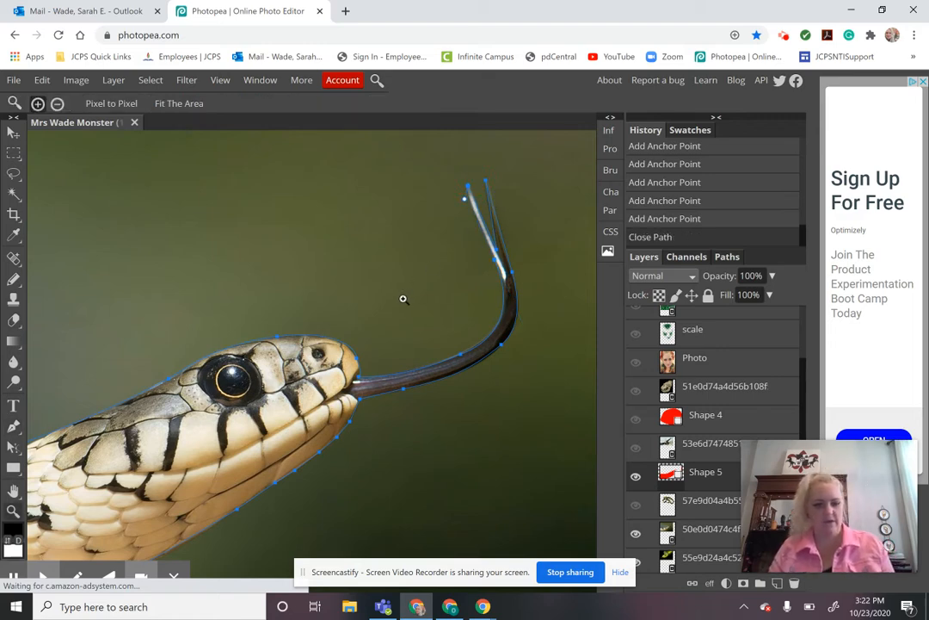
alt+click(400, 299)
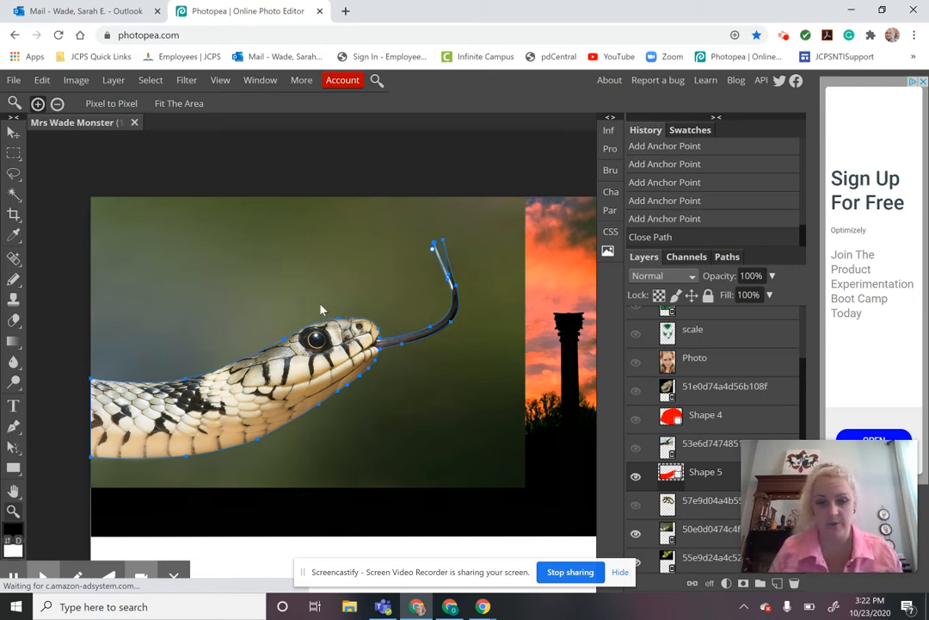
click(13, 424)
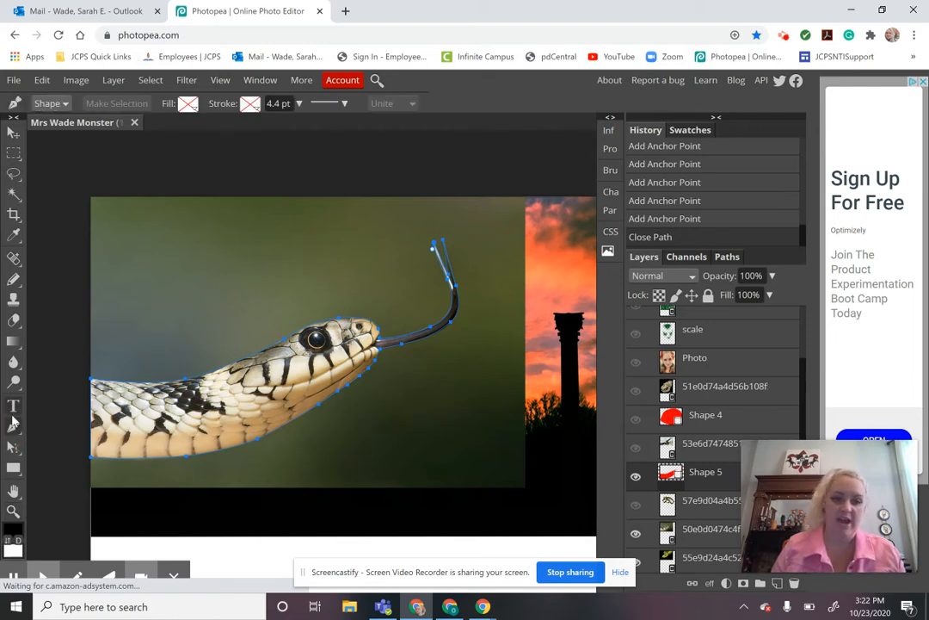
right_click(252, 390)
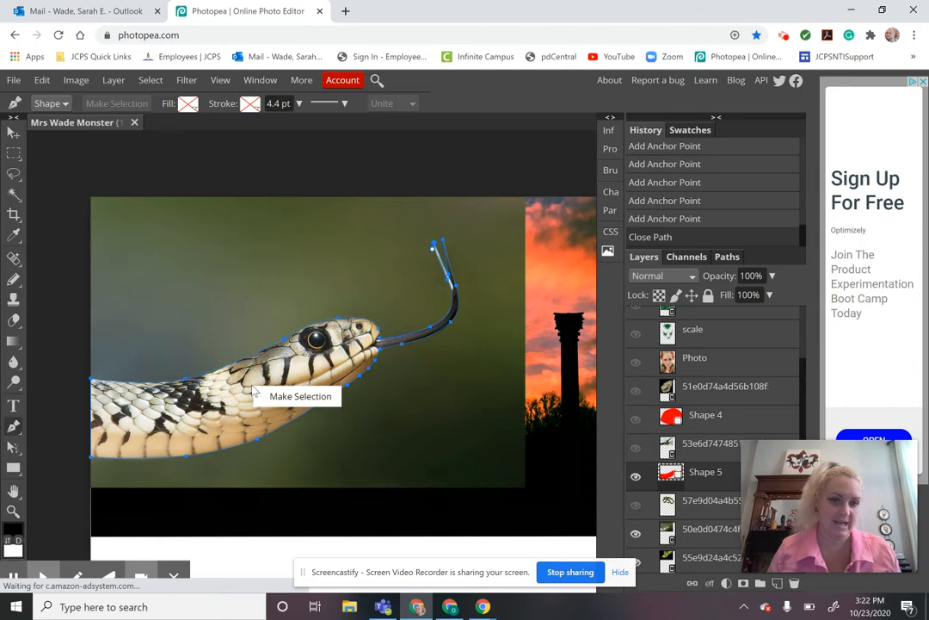
click(300, 396)
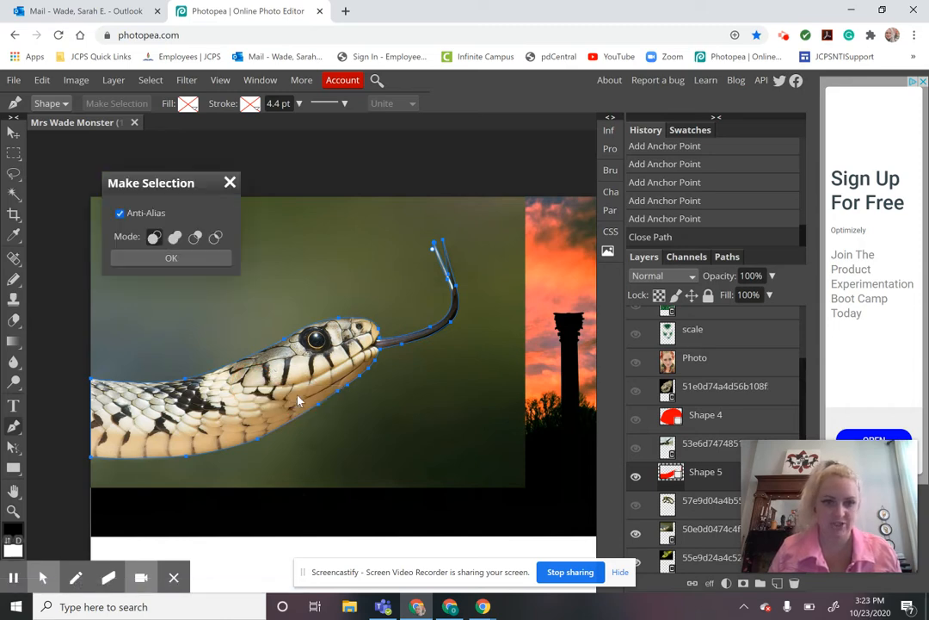
click(171, 258)
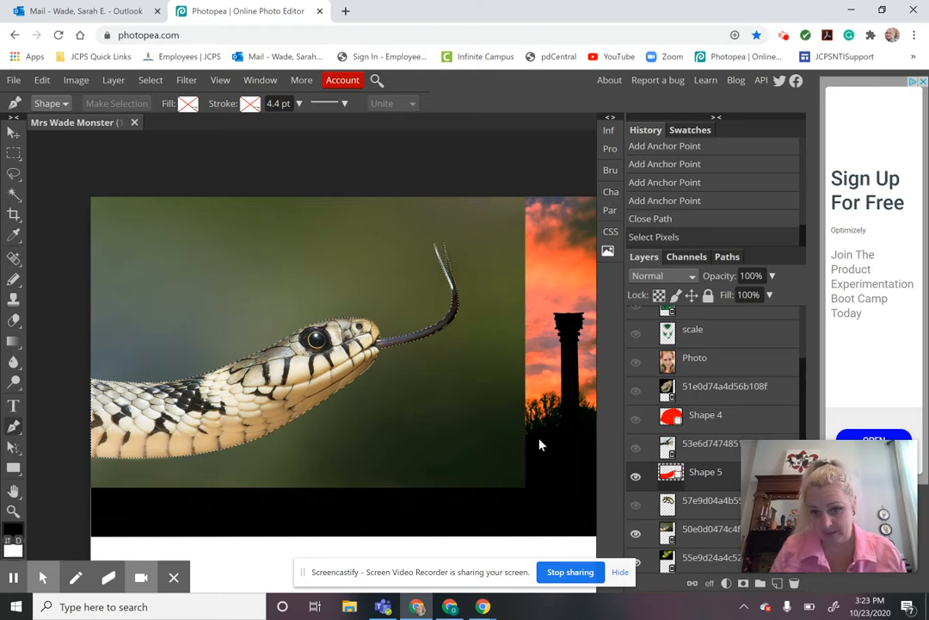
- Rasterize the pale snake photo layer, invert the selection to clear its background, and deselect
right_click(711, 534)
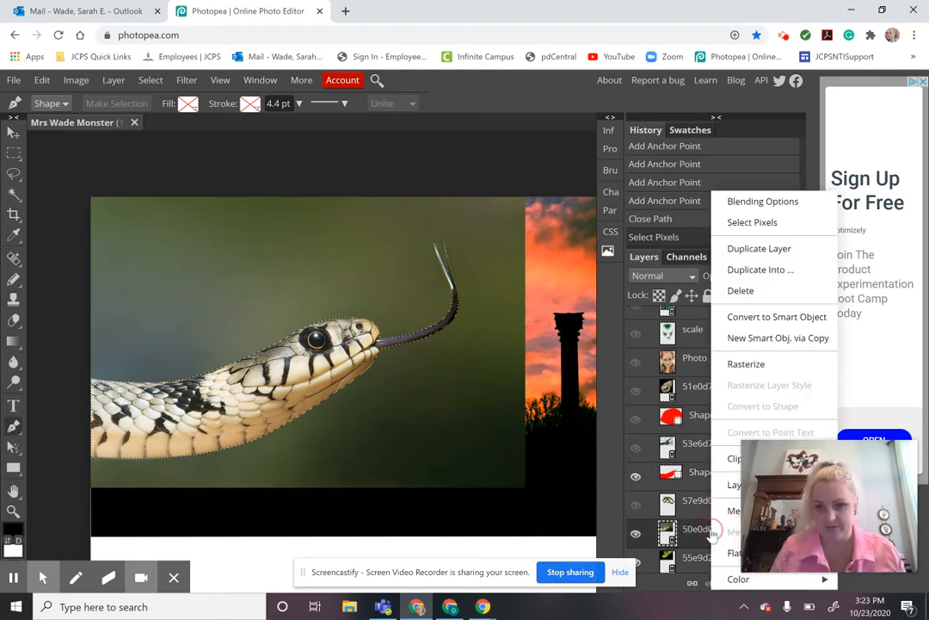
click(745, 364)
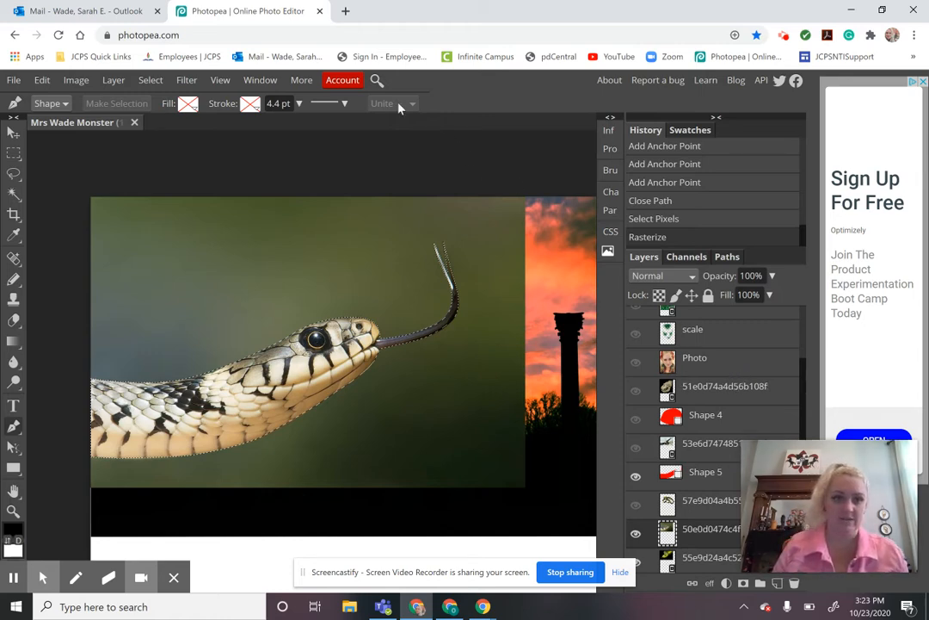
click(152, 81)
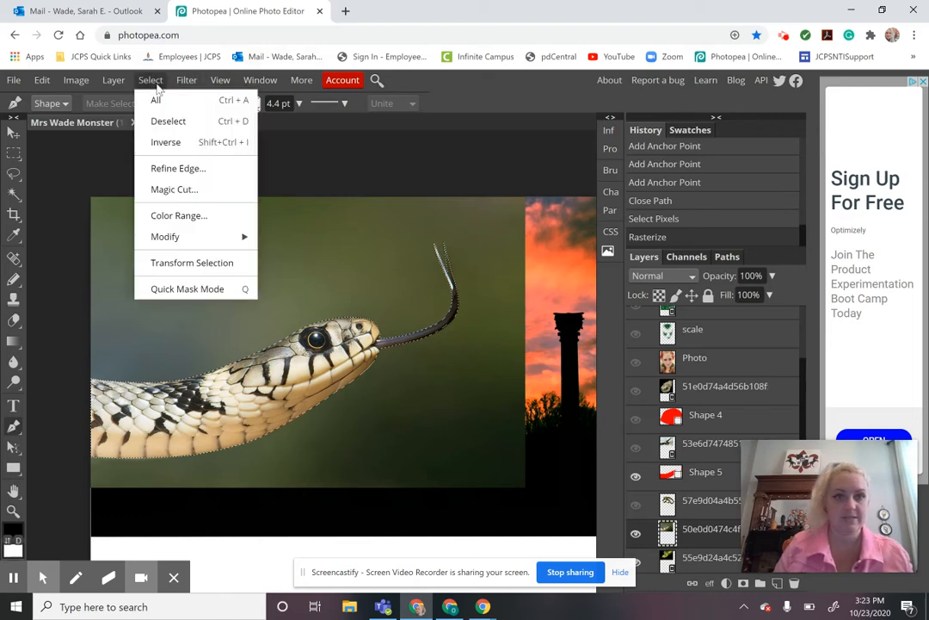
click(157, 142)
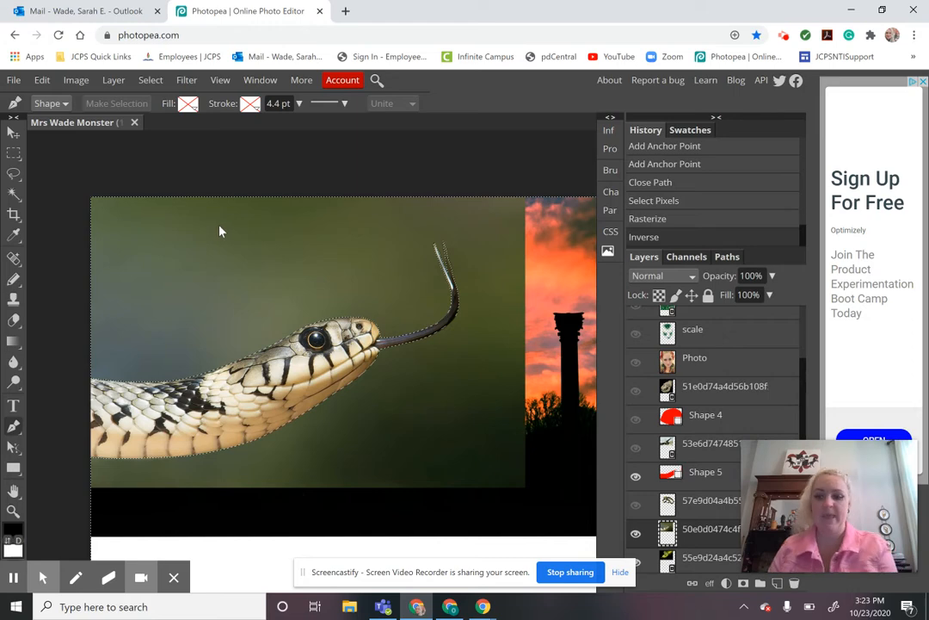
key(Delete)
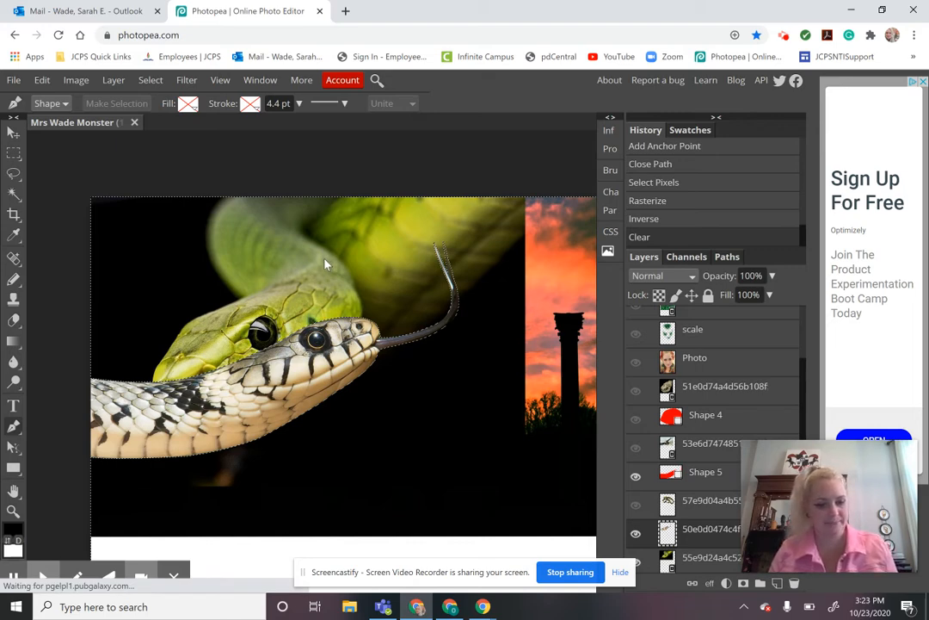
key(ctrl+d)
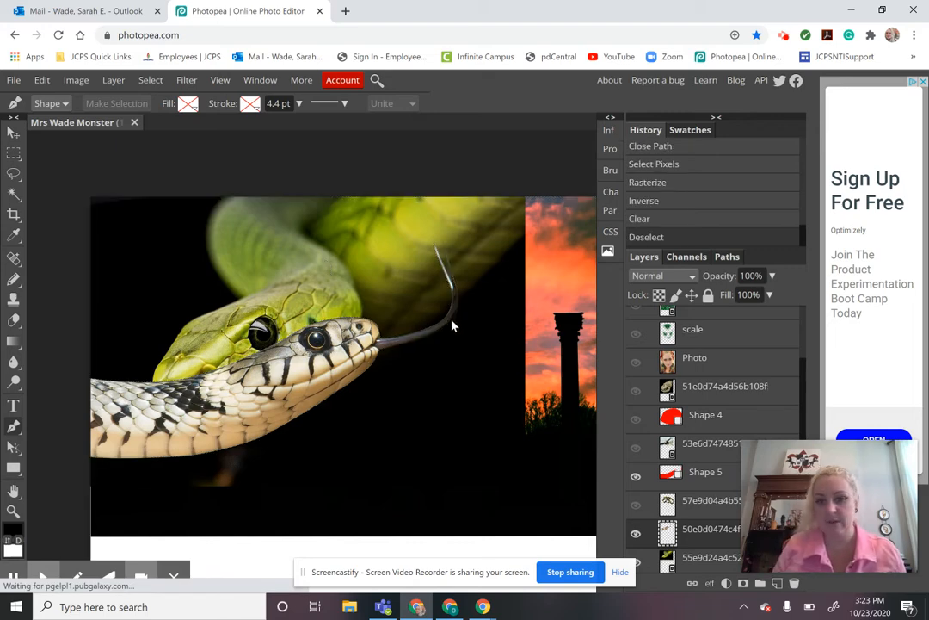
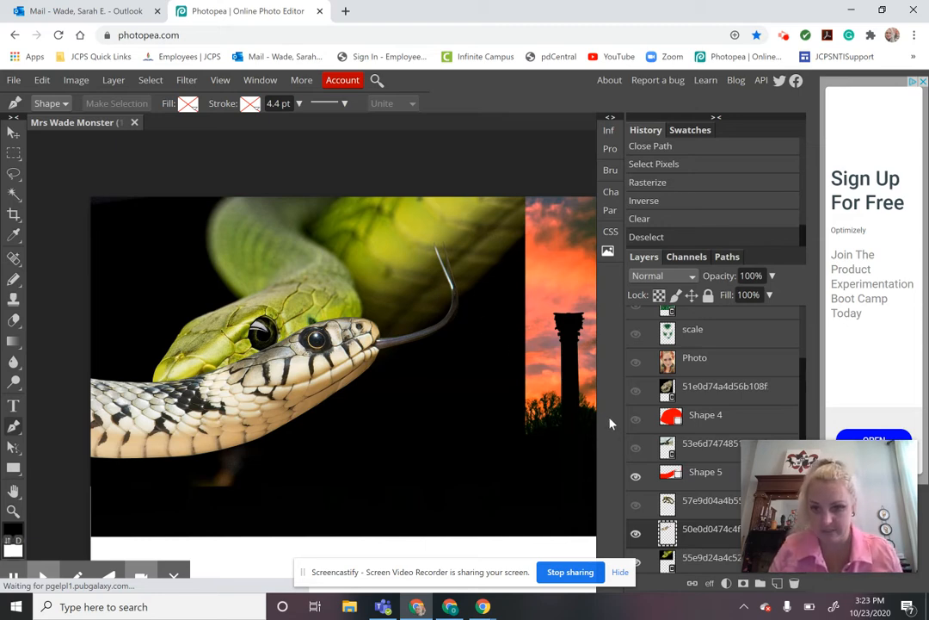
- Hide the pale snake layer and start a Pen tool shape path from the green snake's brow down to its snout
click(637, 532)
key(p)
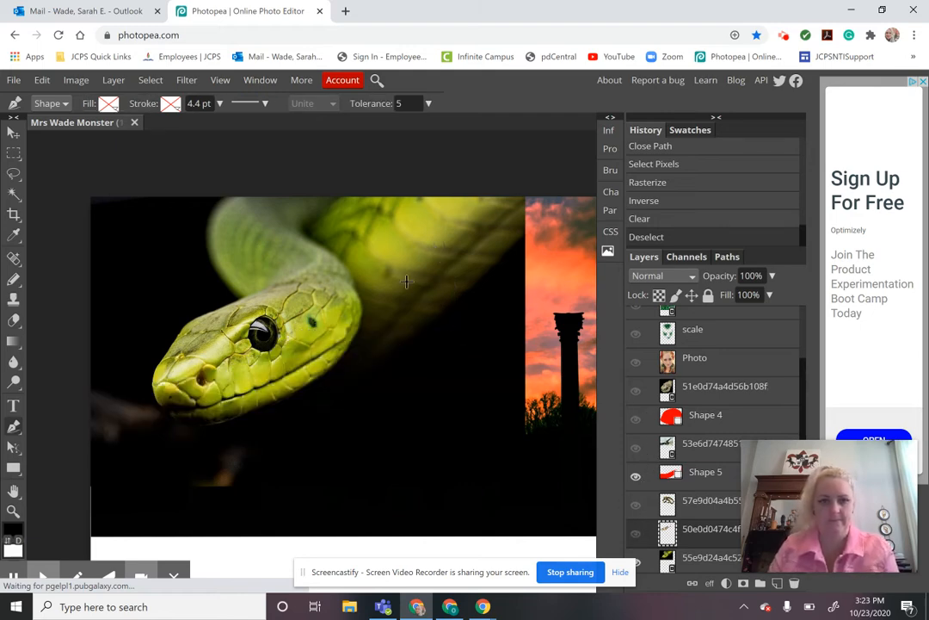
right_click(14, 428)
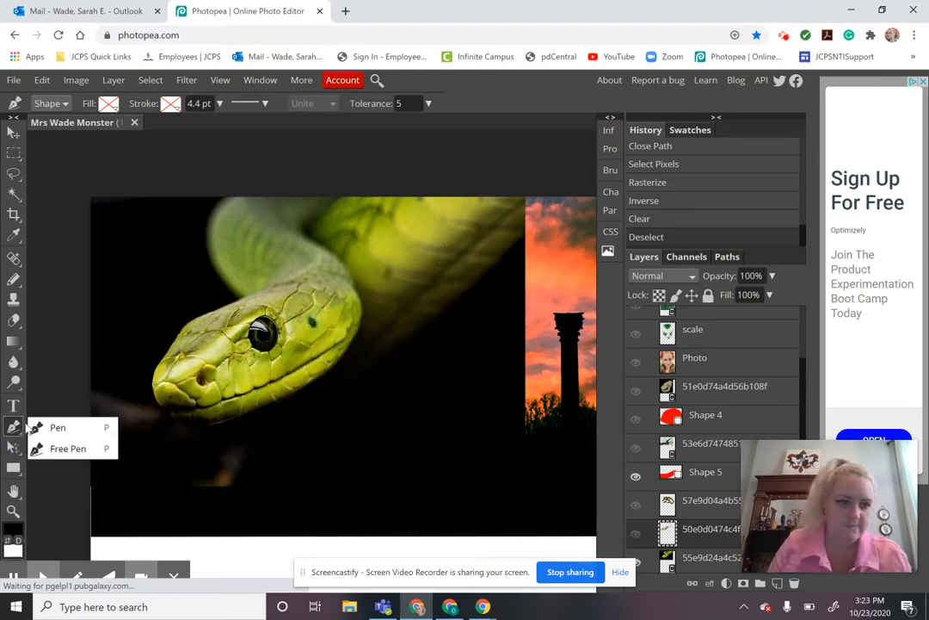
click(53, 425)
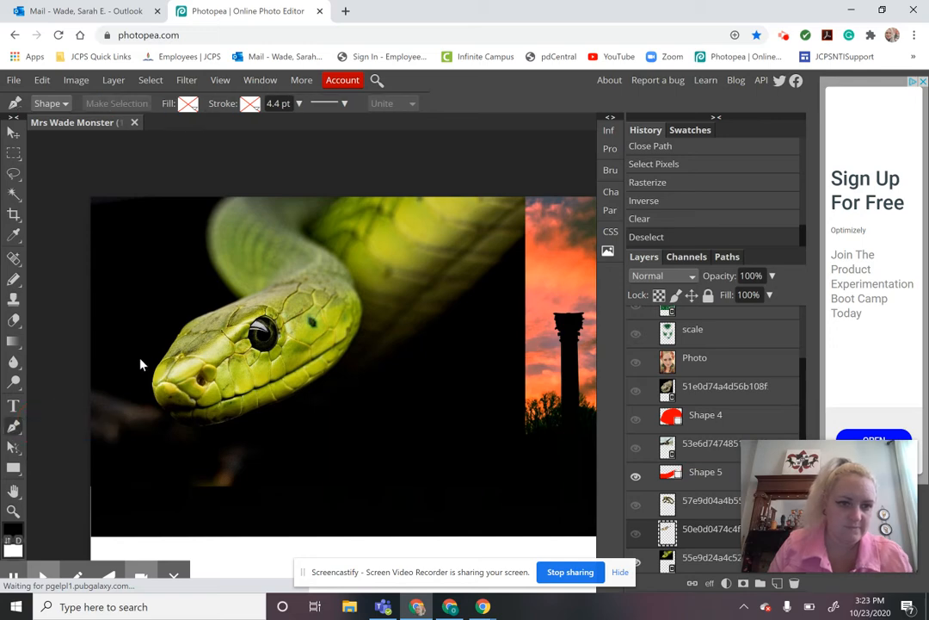
click(215, 309)
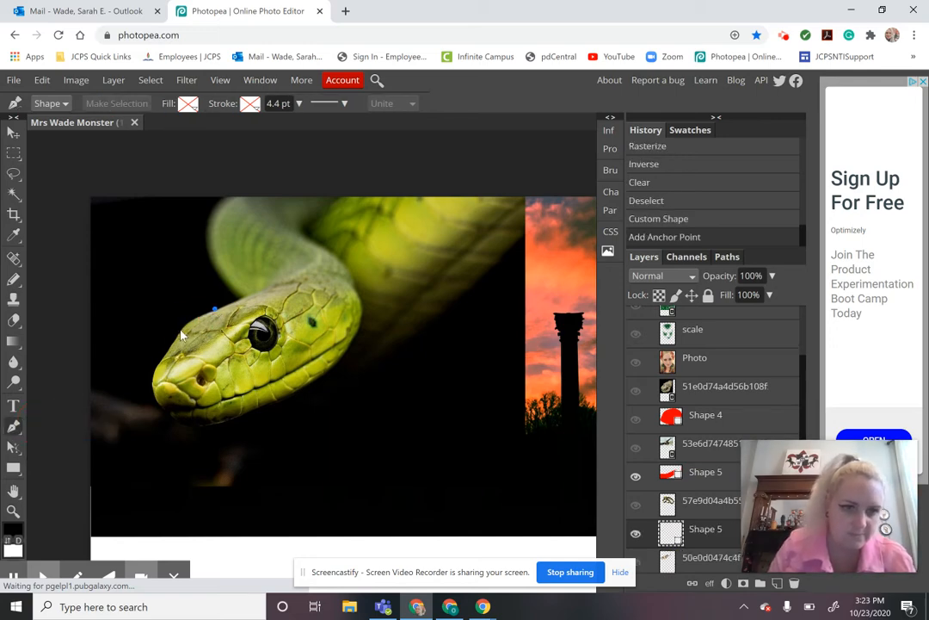
click(178, 333)
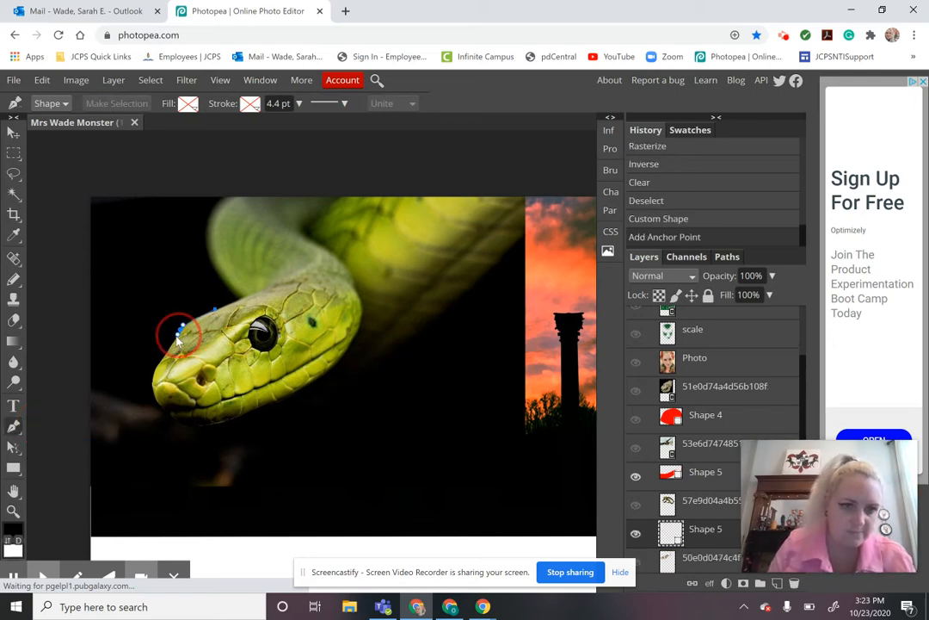
click(152, 381)
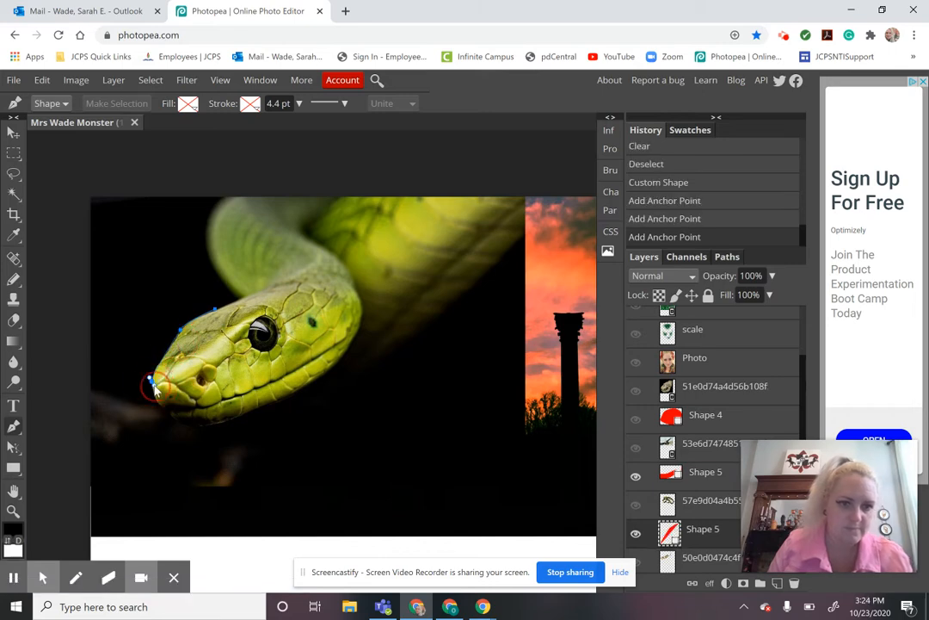
- Continue the pen path around the green snake's chin and along its lower jaw to the back of the head
drag(164, 409, 177, 414)
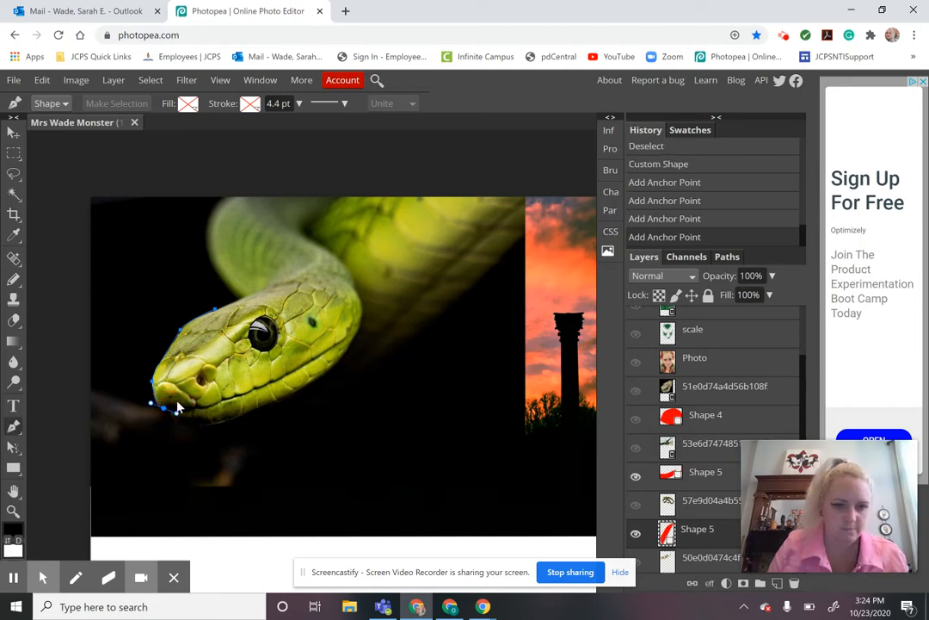
click(165, 412)
drag(190, 428, 205, 433)
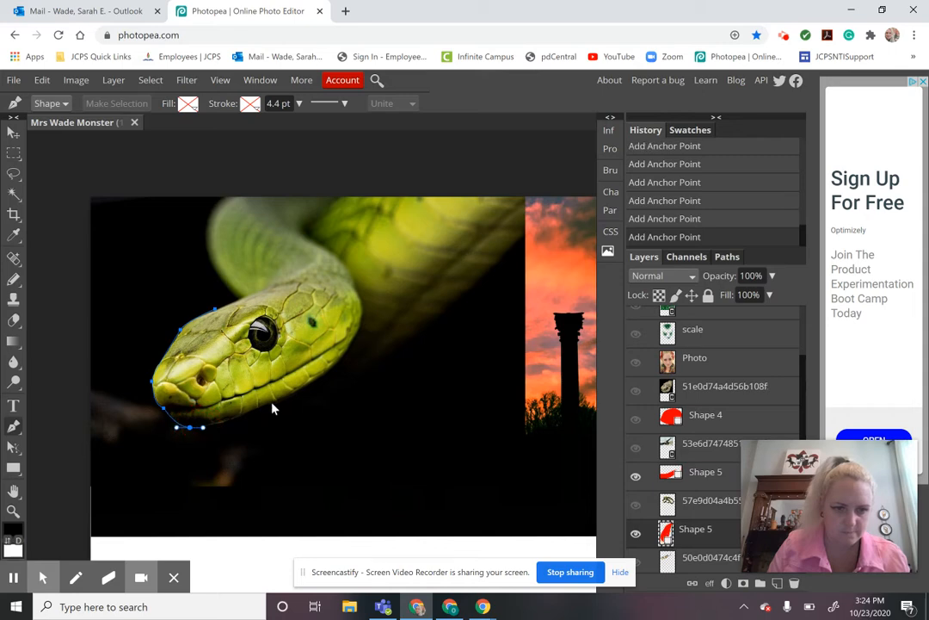
drag(272, 409, 357, 332)
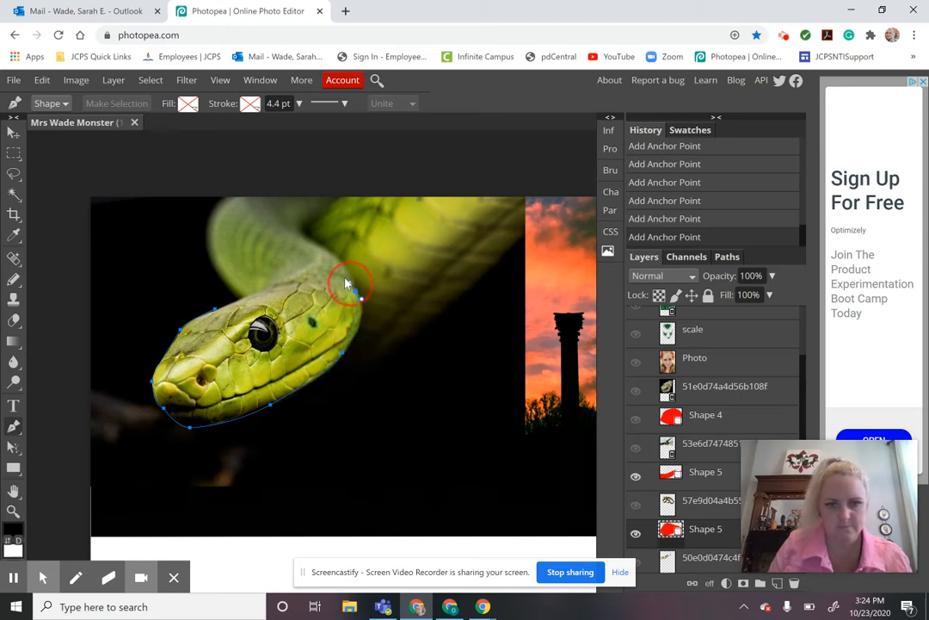
- Extend the pen path up the inner side of the green snake's neck to the photo's top edge
drag(356, 292, 318, 222)
click(307, 227)
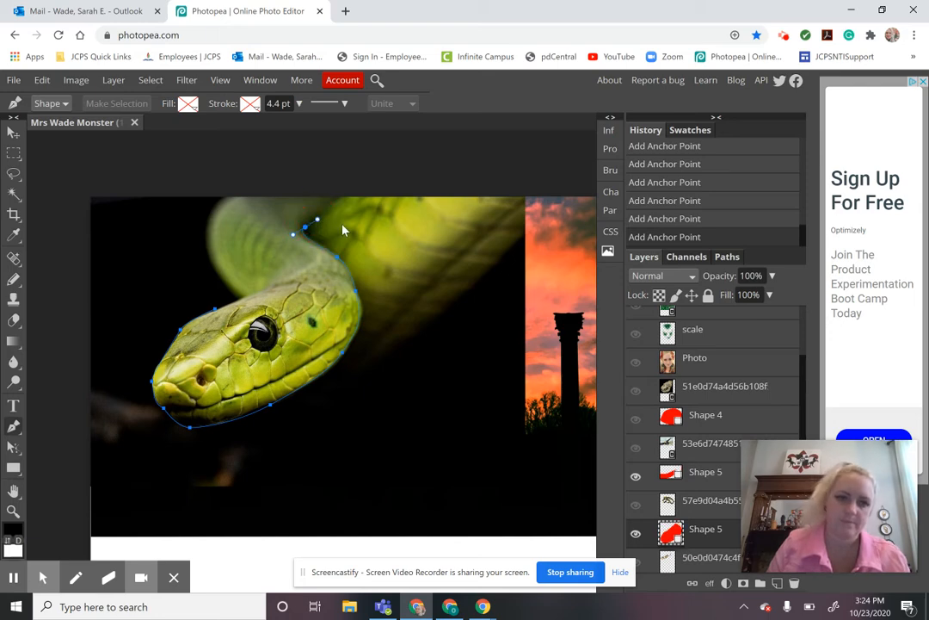
click(339, 198)
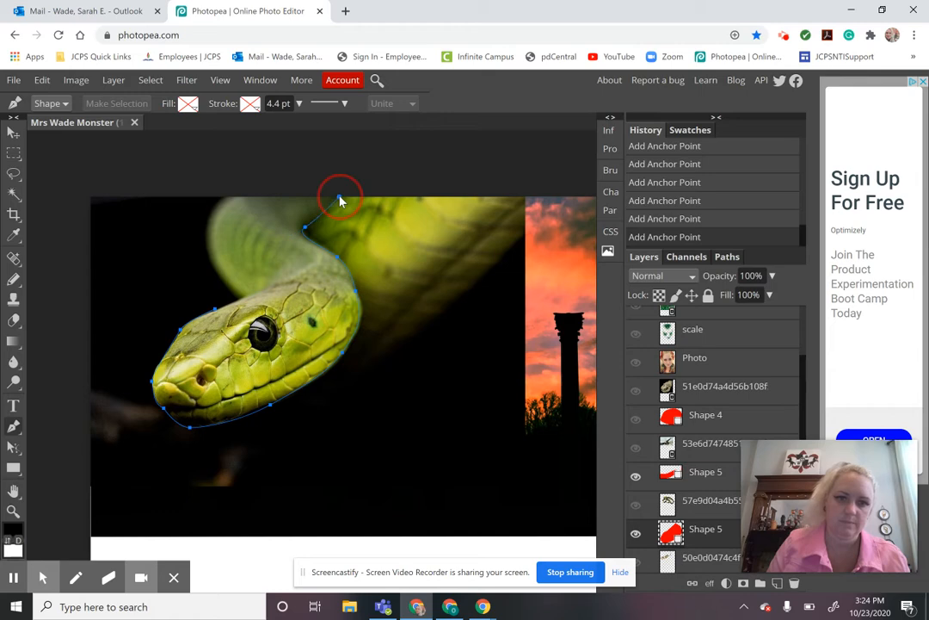
- Continue the pen path across the photo's top edge, down the outer side of the green snake's neck, and close it at the brow
click(222, 198)
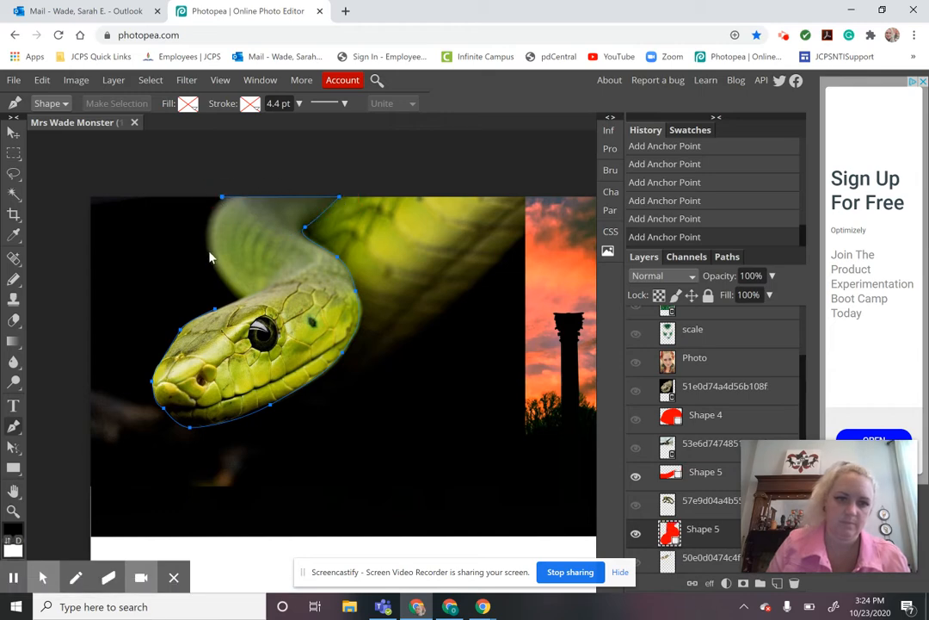
drag(207, 255, 213, 297)
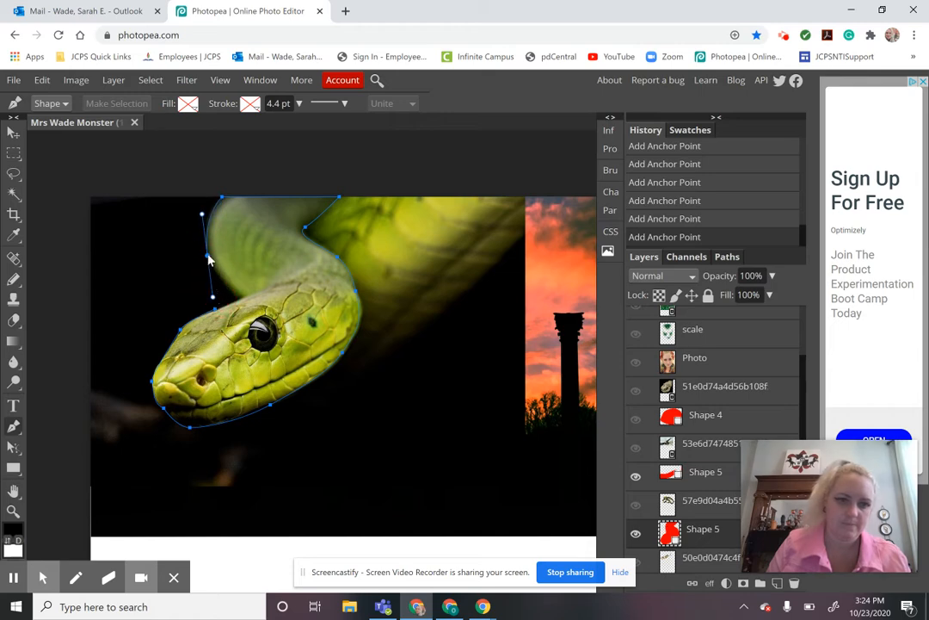
alt+click(208, 257)
drag(241, 298, 259, 304)
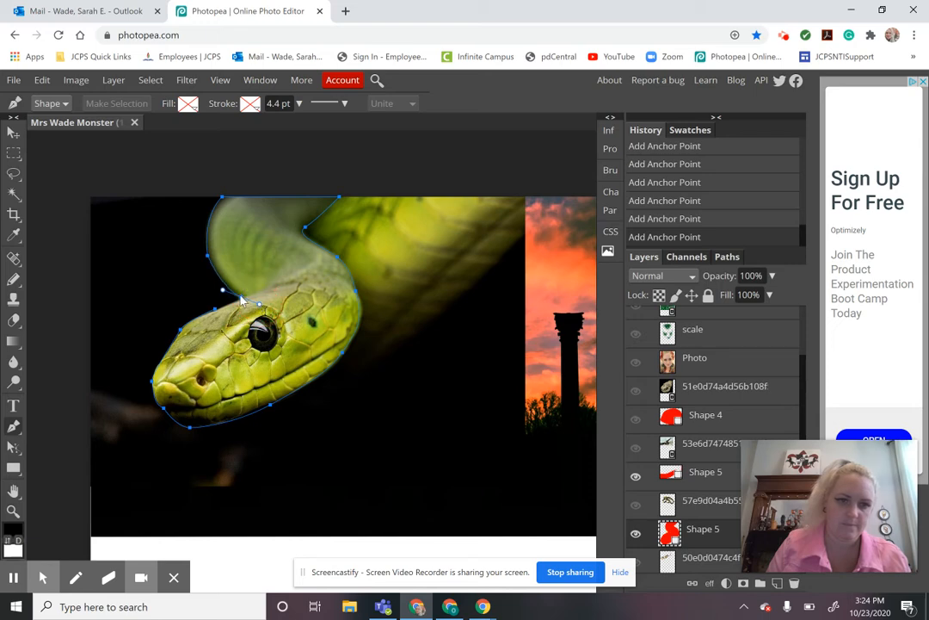
alt+click(241, 297)
click(216, 311)
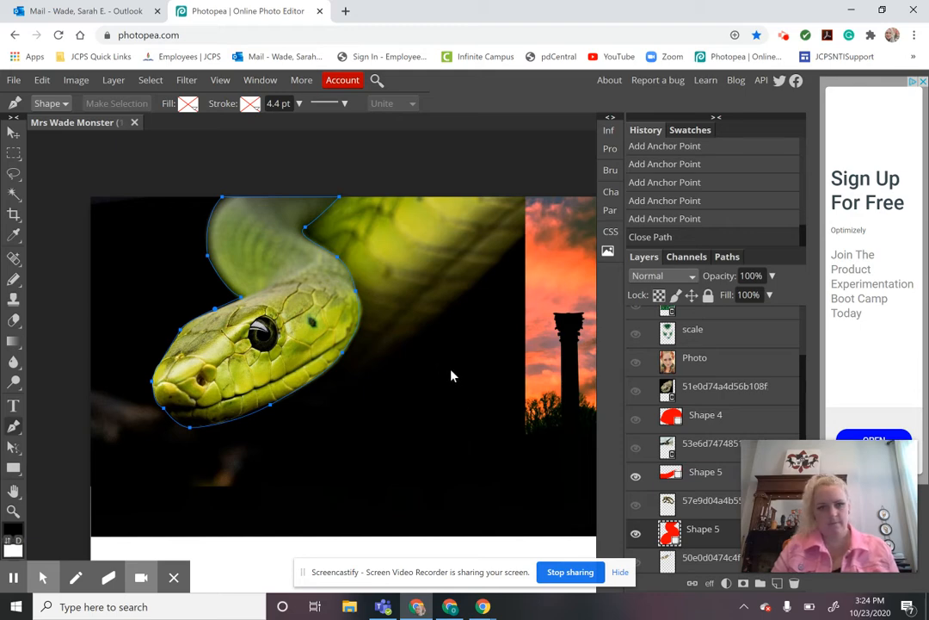
- Convert the closed green snake path into a new selection with Anti-Alias on
right_click(325, 315)
click(357, 327)
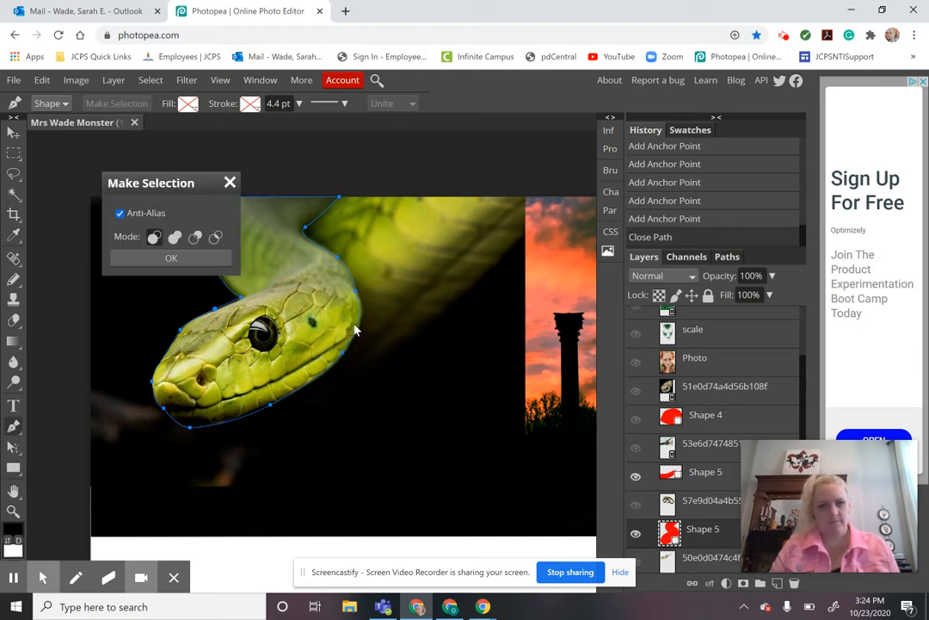
click(193, 260)
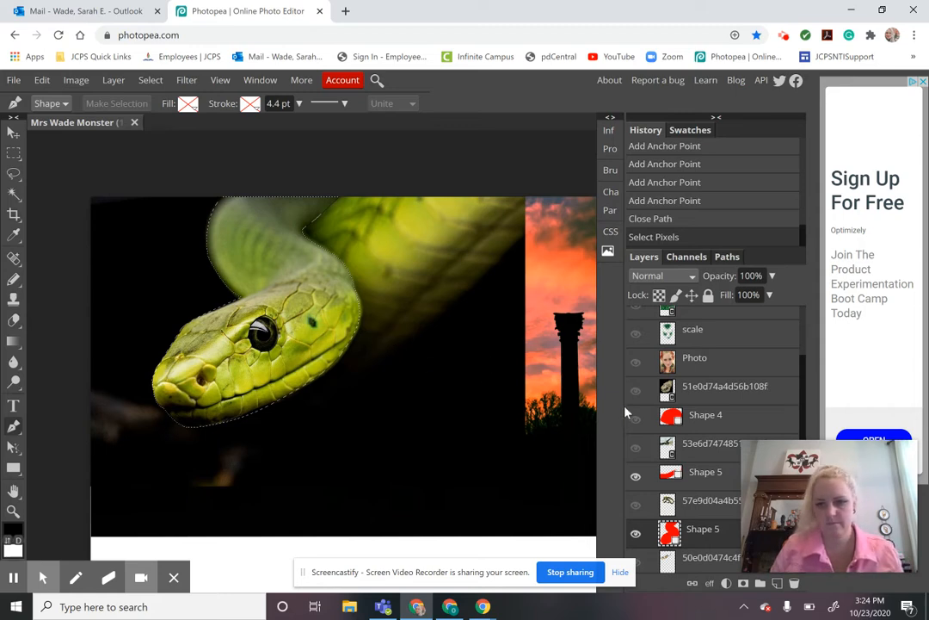
- Rasterize the green snake photo layer, invert the selection to clear its background, and deselect
scroll(694, 456, down, 2)
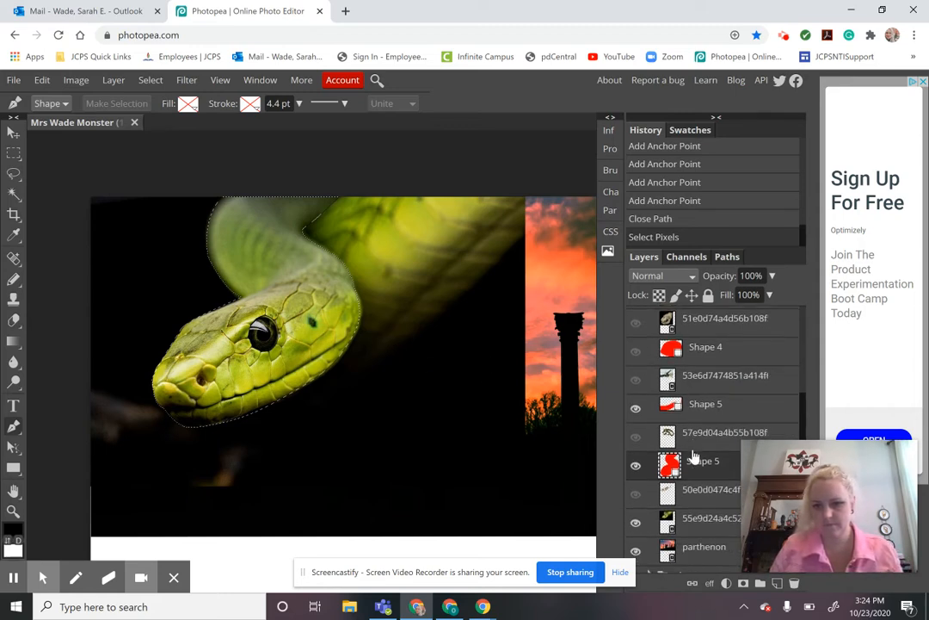
click(716, 517)
right_click(702, 523)
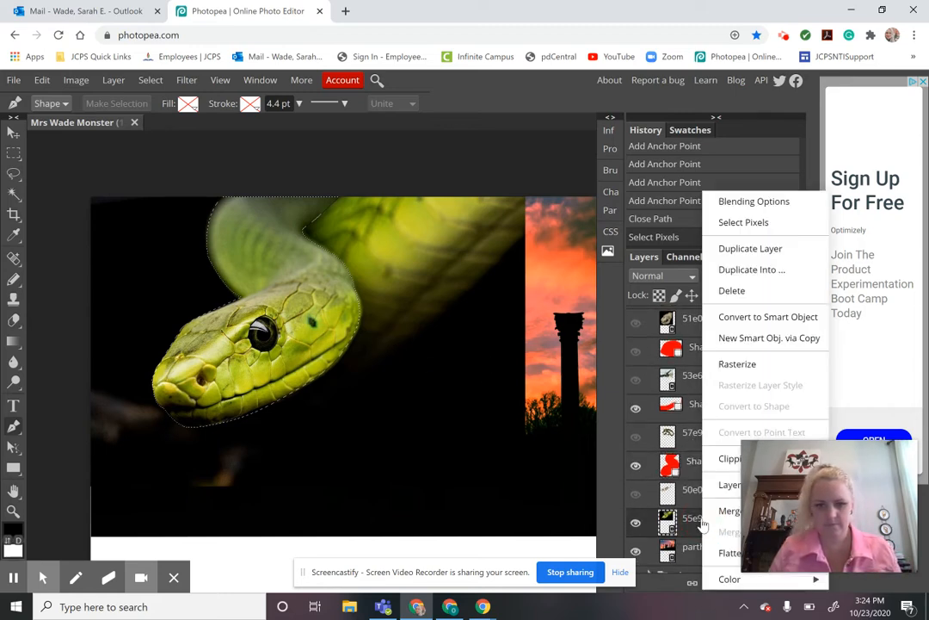
click(727, 365)
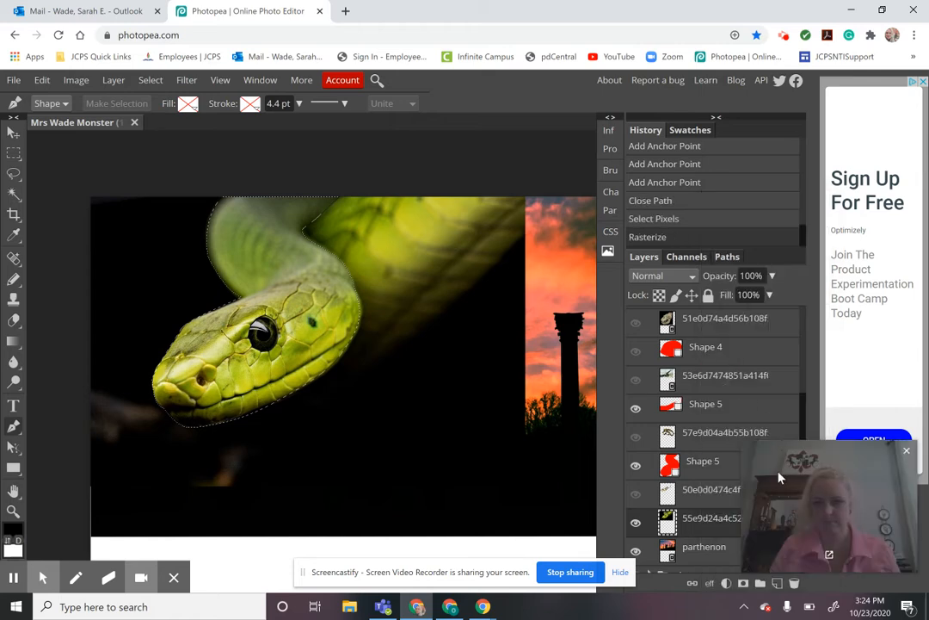
drag(779, 477, 811, 148)
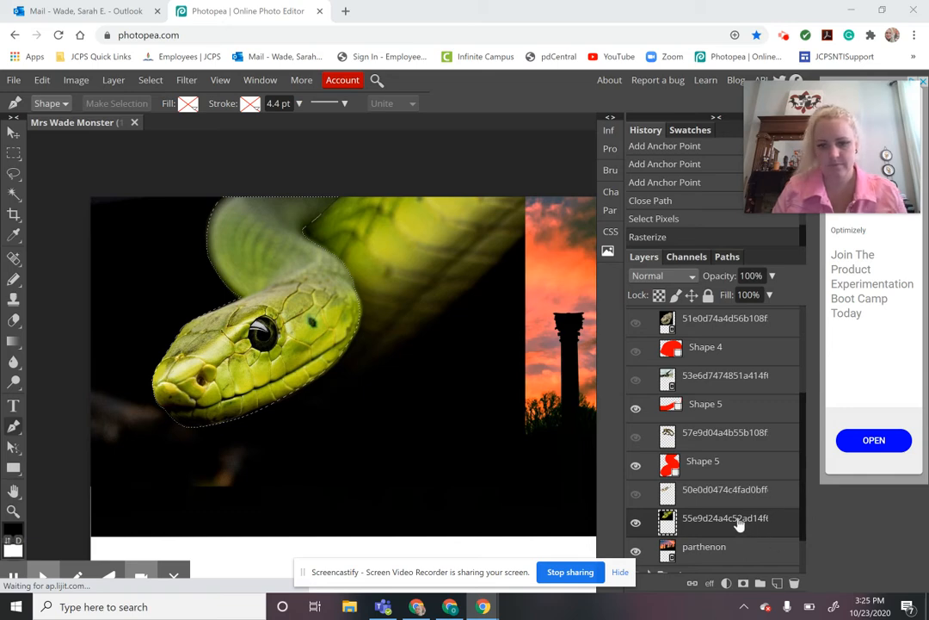
click(151, 79)
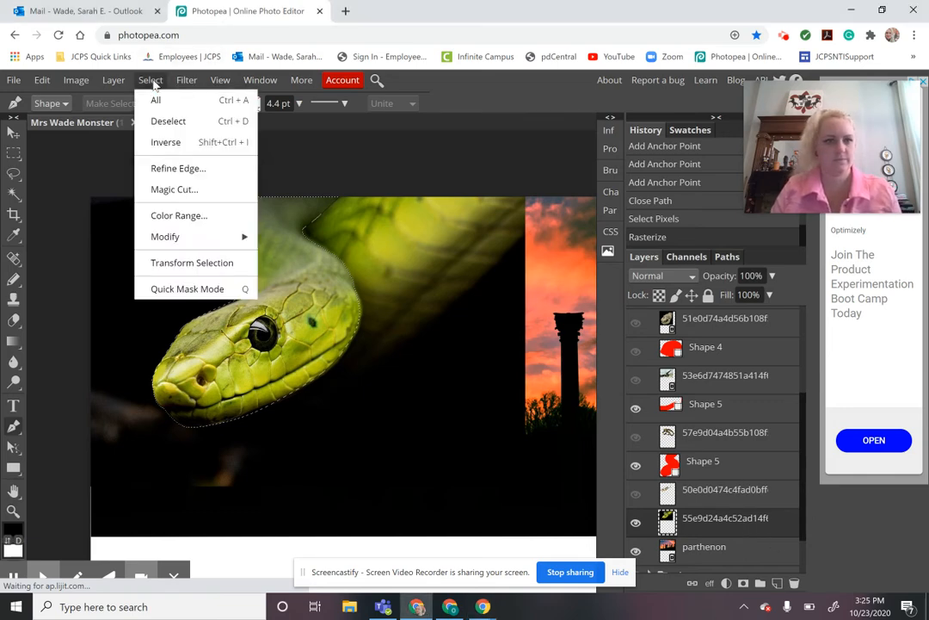
click(165, 142)
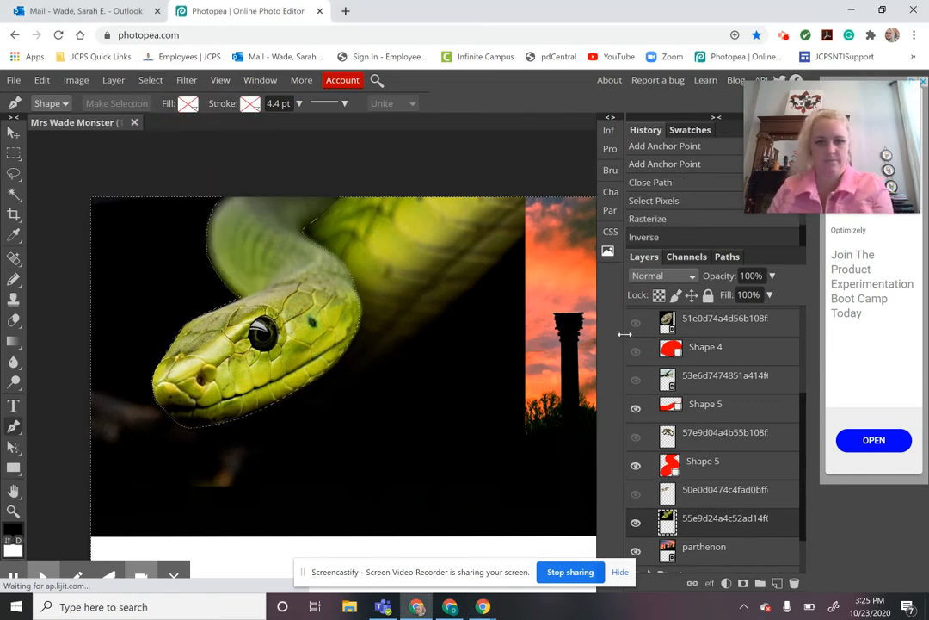
key(Delete)
key(ctrl+d)
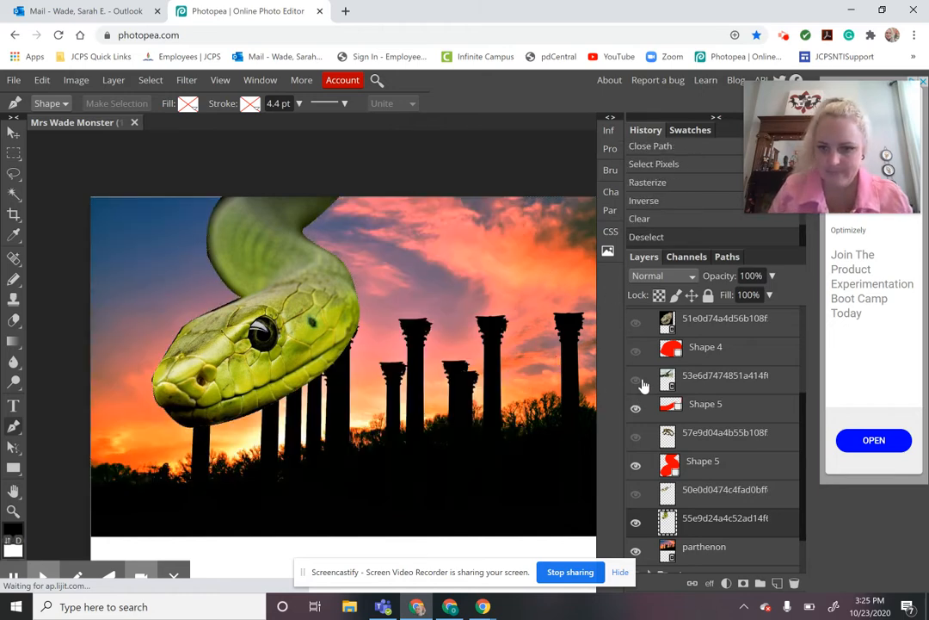
- Hide the parthenon layer and show the photo layer of the dark snake in the grass
click(635, 551)
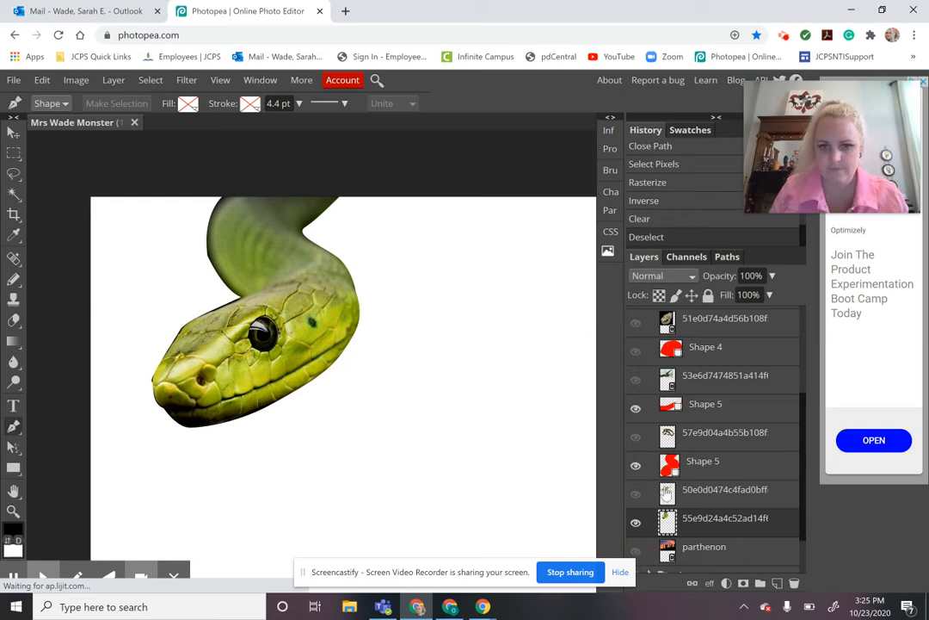
click(636, 409)
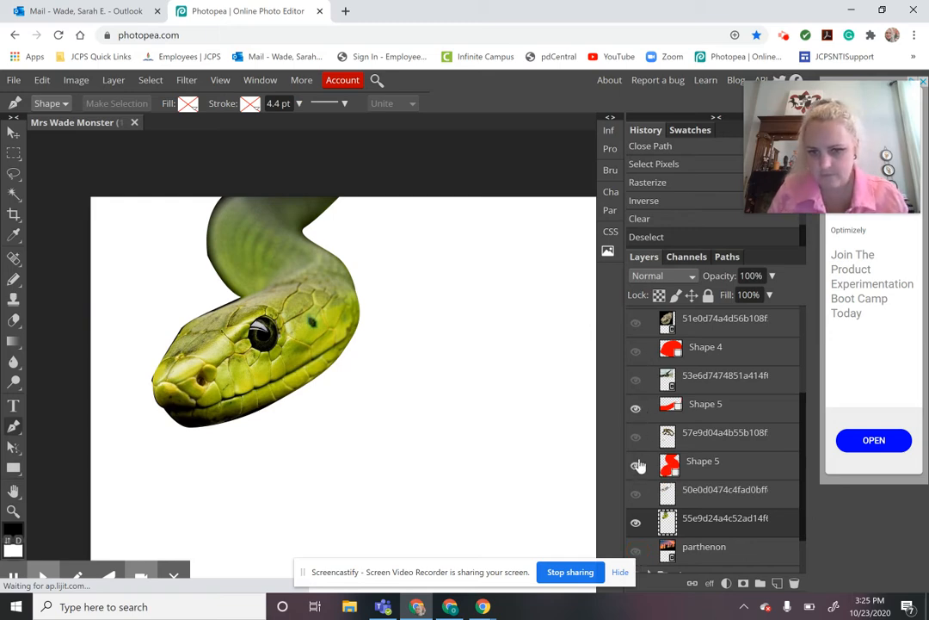
click(635, 380)
scroll(640, 389, up, 2)
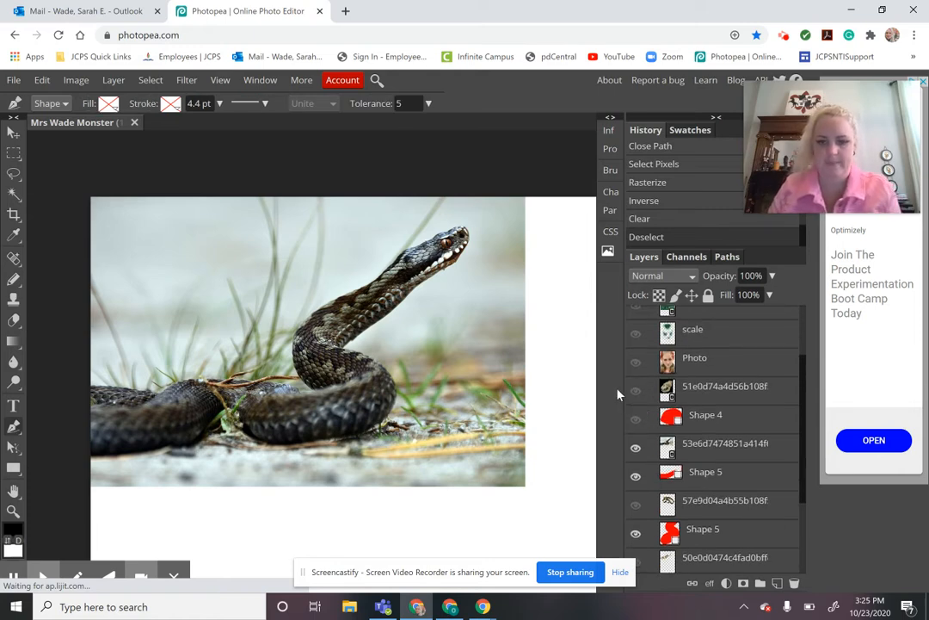
- Start a Pen tool shape path at the dark snake's snout and trace along the top of its head to the neck
key(z)
click(473, 230)
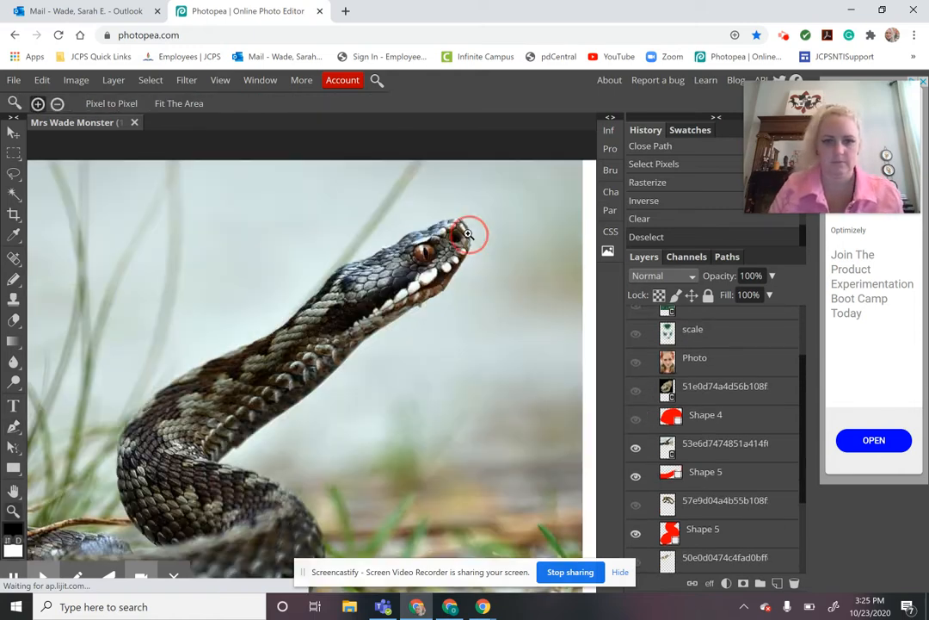
key(p)
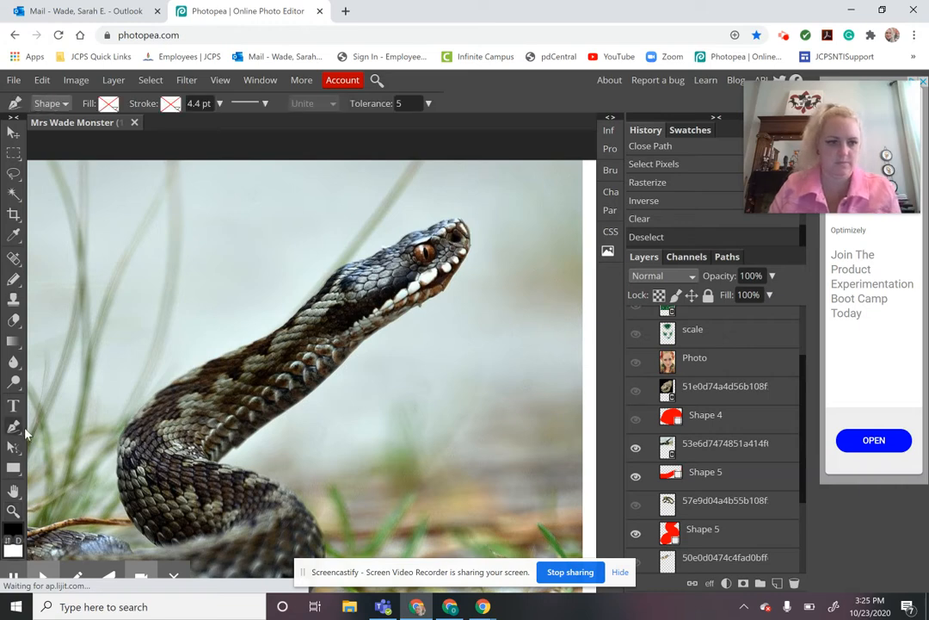
right_click(21, 364)
click(12, 431)
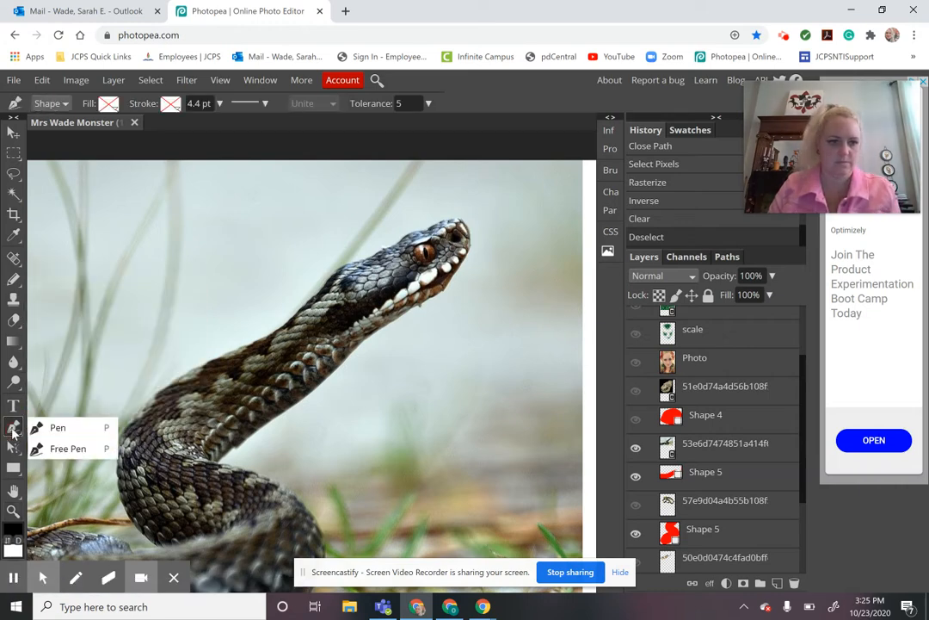
click(56, 426)
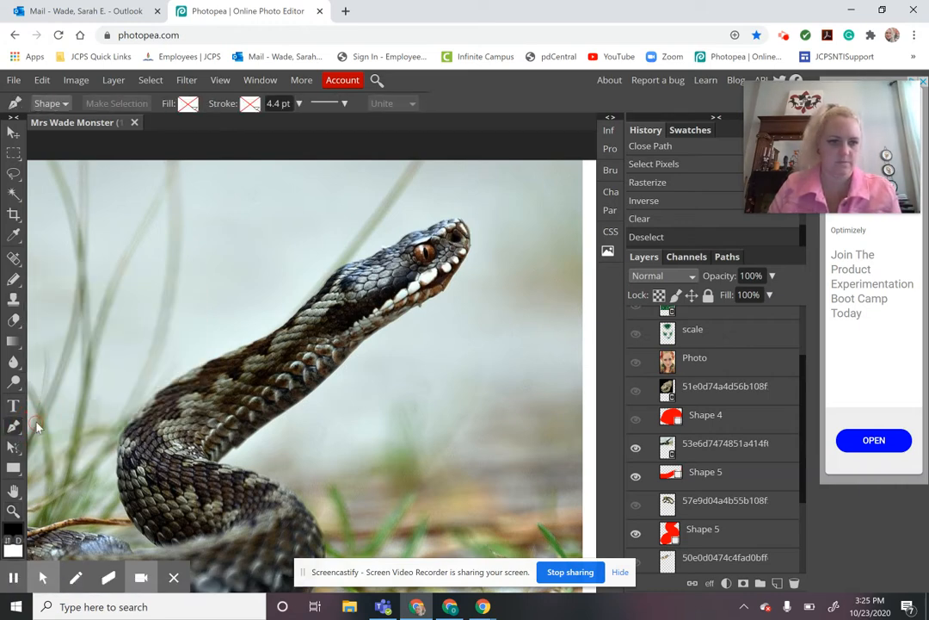
click(462, 219)
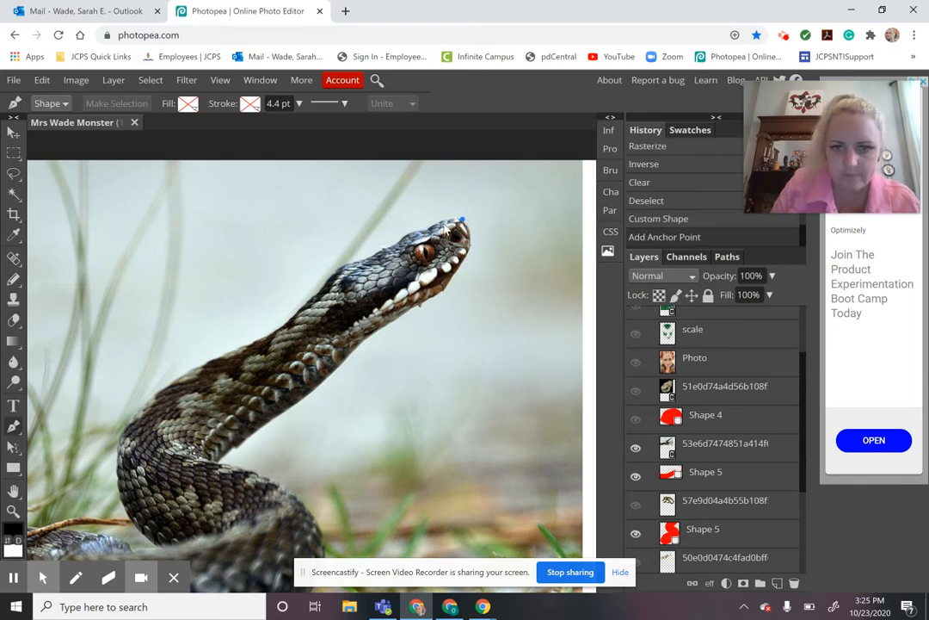
mouse_move(430, 227)
mouse_down()
mouse_move(425, 218)
mouse_move(414, 236)
mouse_up()
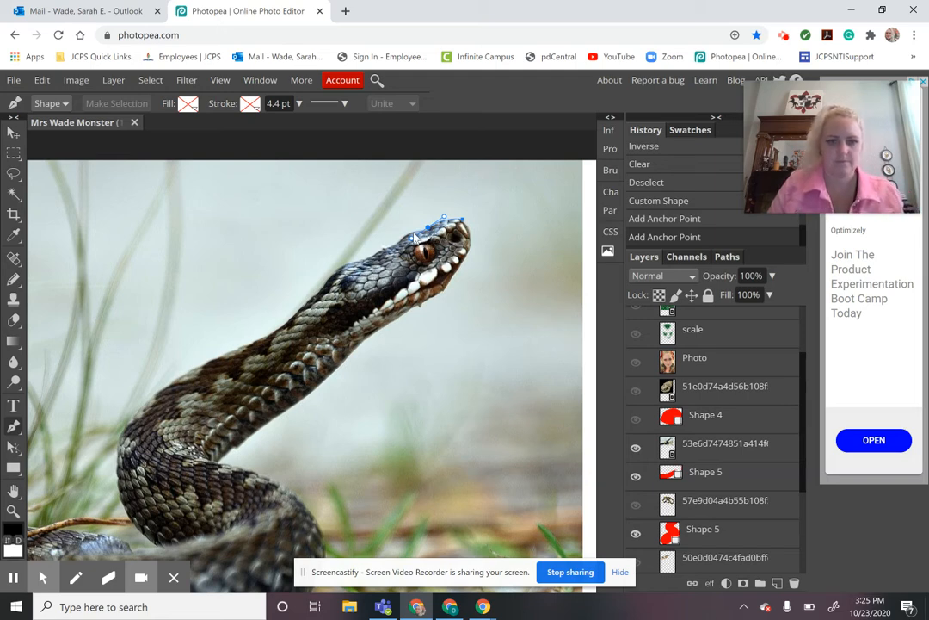
click(417, 232)
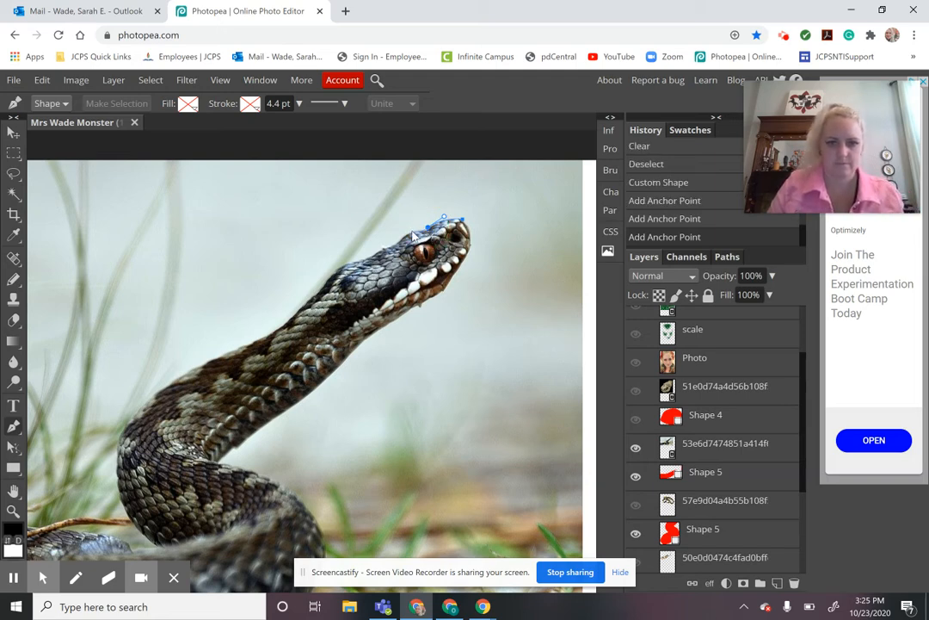
drag(411, 232, 407, 239)
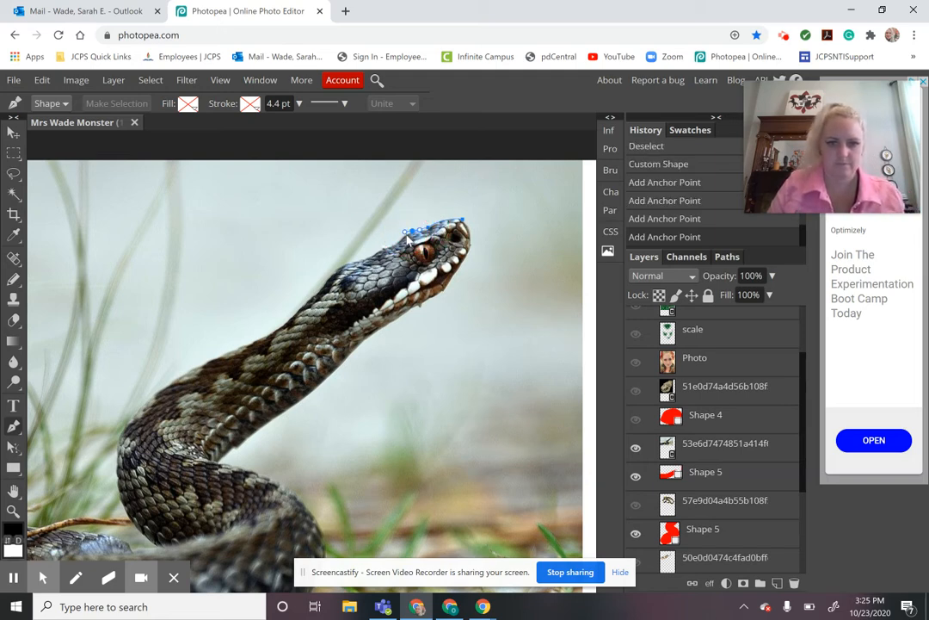
click(394, 236)
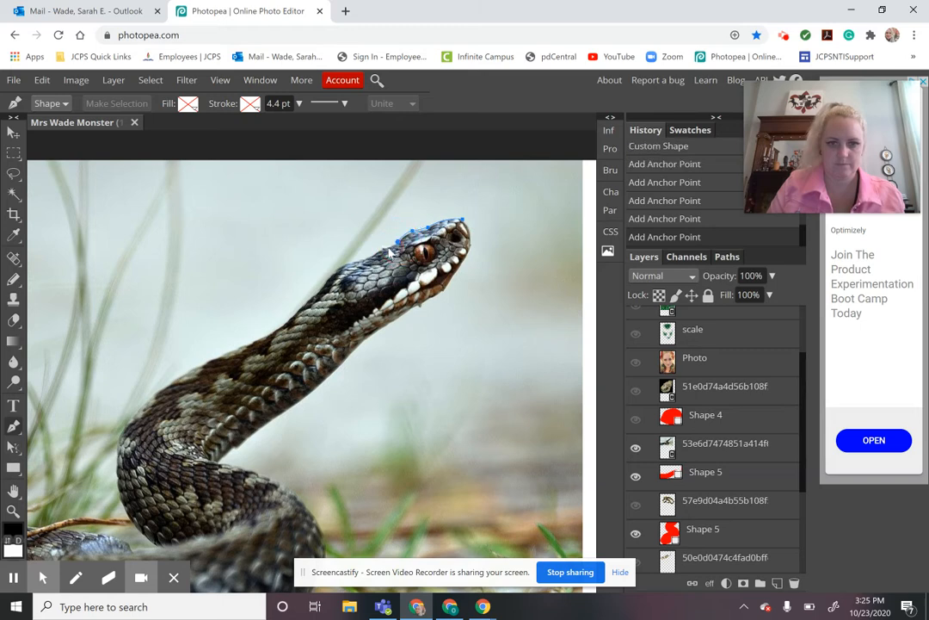
drag(384, 245, 327, 275)
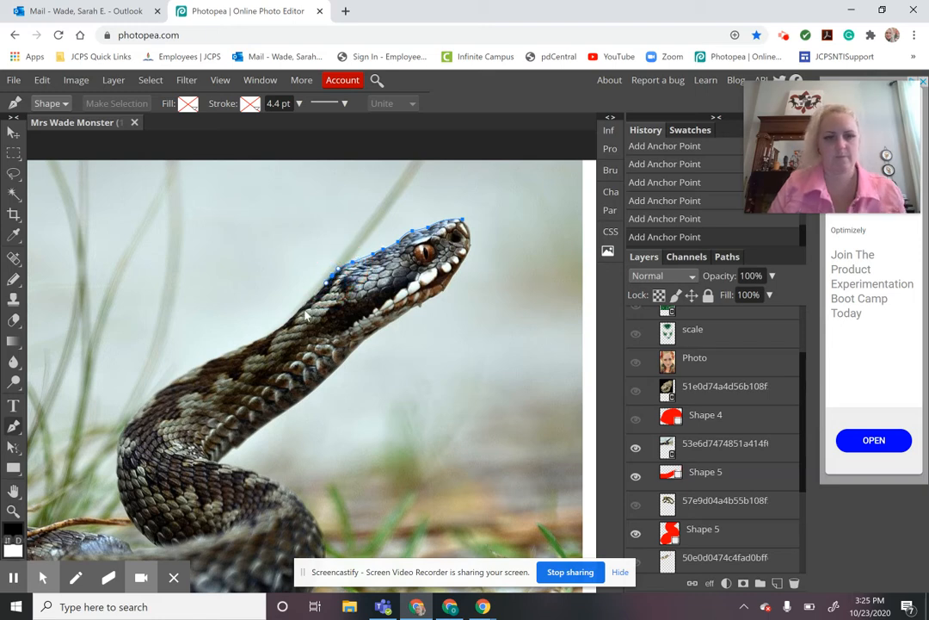
- Extend the pen path down the back of the dark snake's neck and around its bend to the lower coil
drag(271, 328, 268, 332)
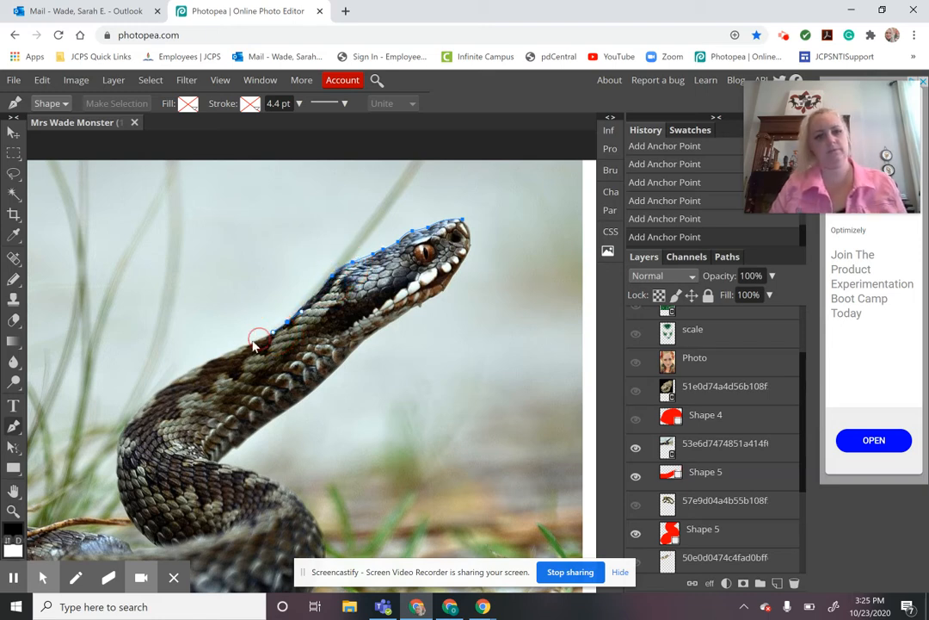
drag(211, 359, 183, 375)
drag(125, 428, 188, 369)
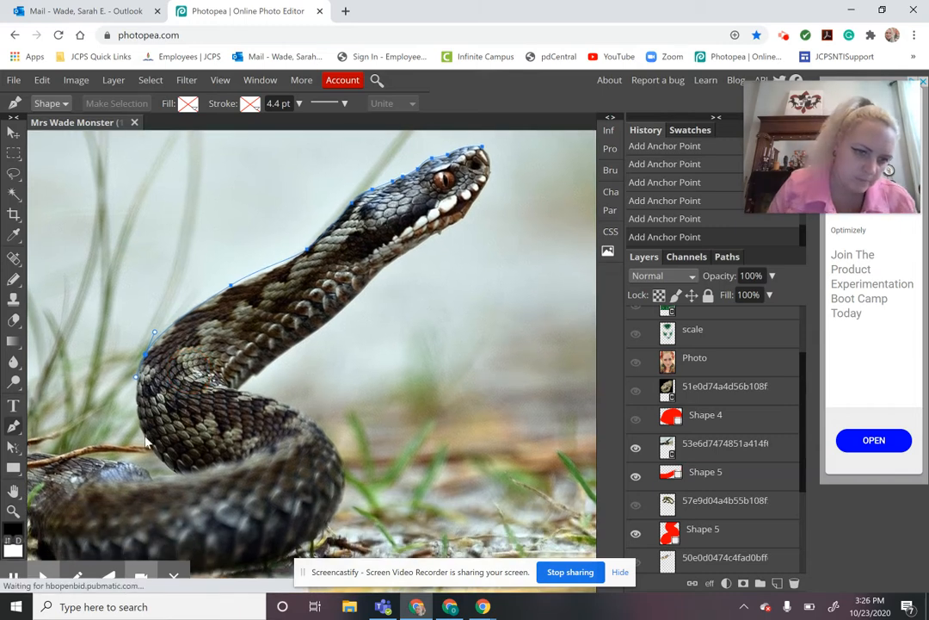
drag(146, 438, 164, 467)
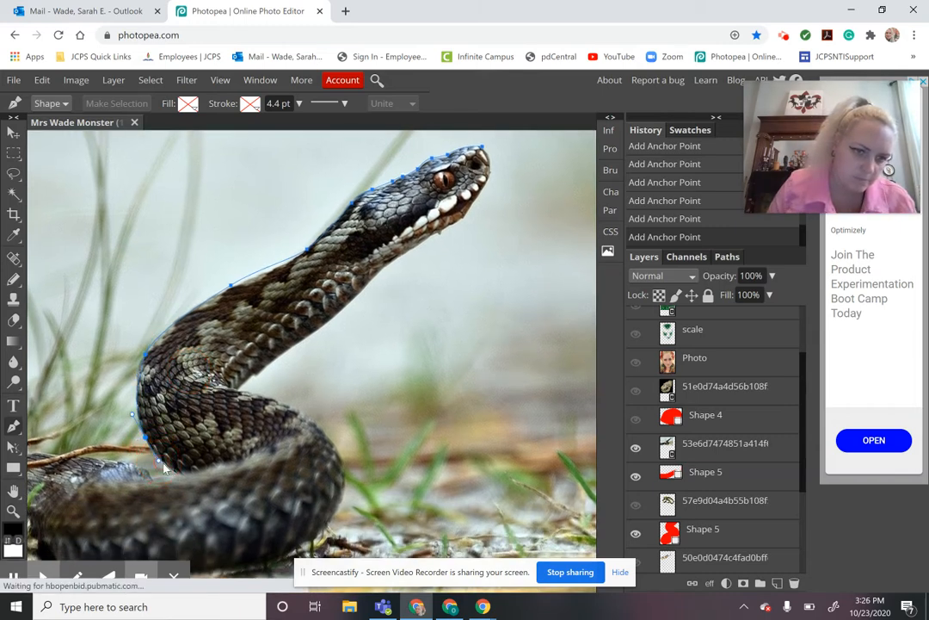
click(180, 478)
- Extend the pen path along the top of the dark snake's lower coil, around its far end, and along its underside
key(space)
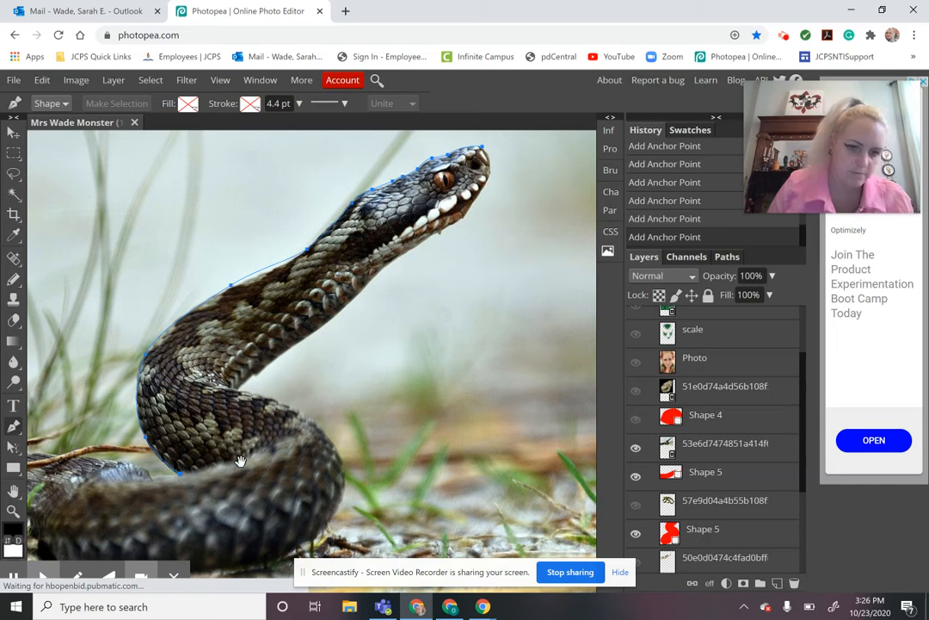
drag(241, 460, 269, 365)
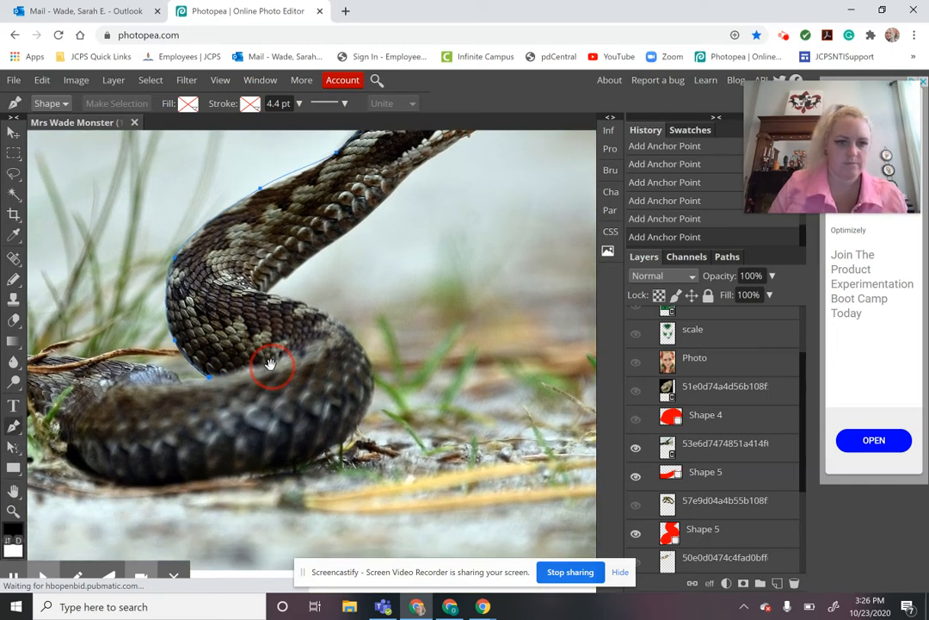
click(179, 383)
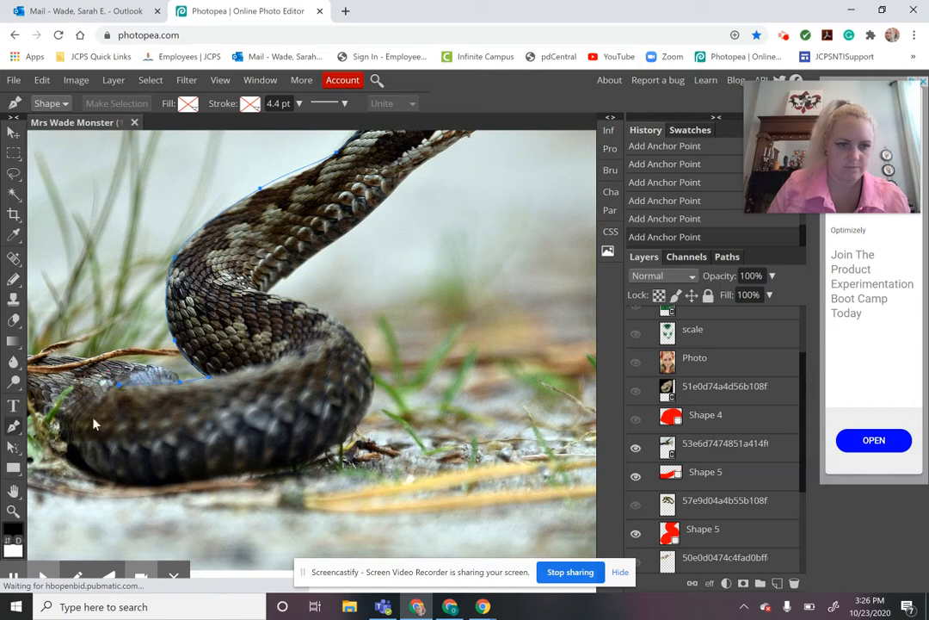
drag(113, 482, 193, 524)
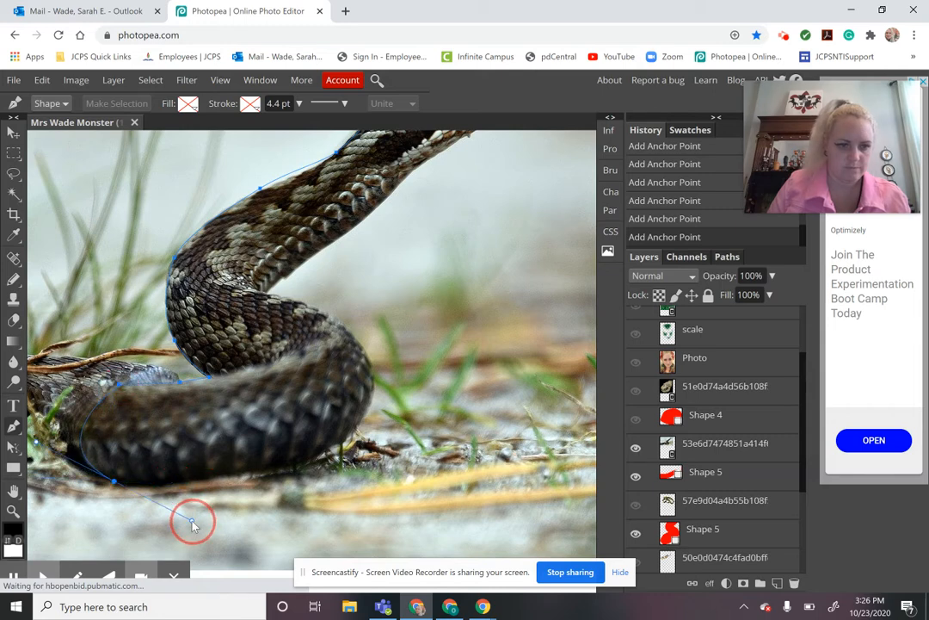
click(114, 482)
drag(222, 478, 283, 465)
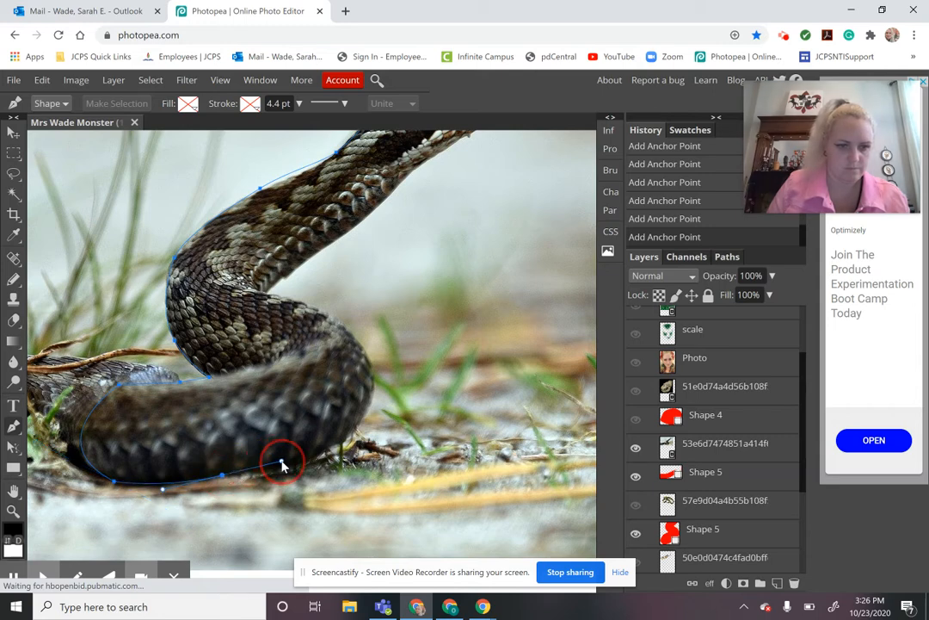
alt+click(222, 475)
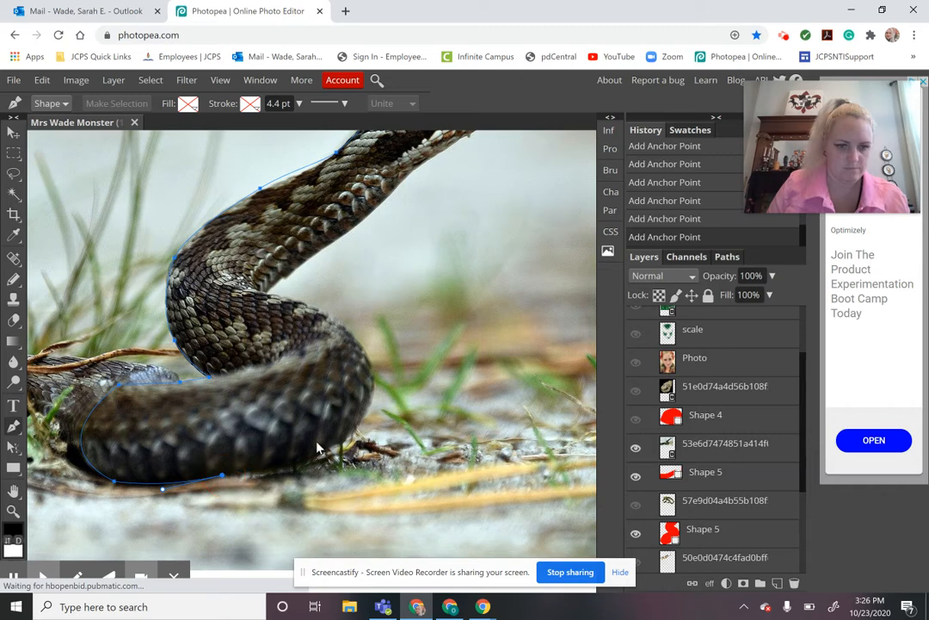
- Continue the pen path around the outer bend of the dark snake's lower coil to the inner fold below the neck
drag(347, 436, 381, 403)
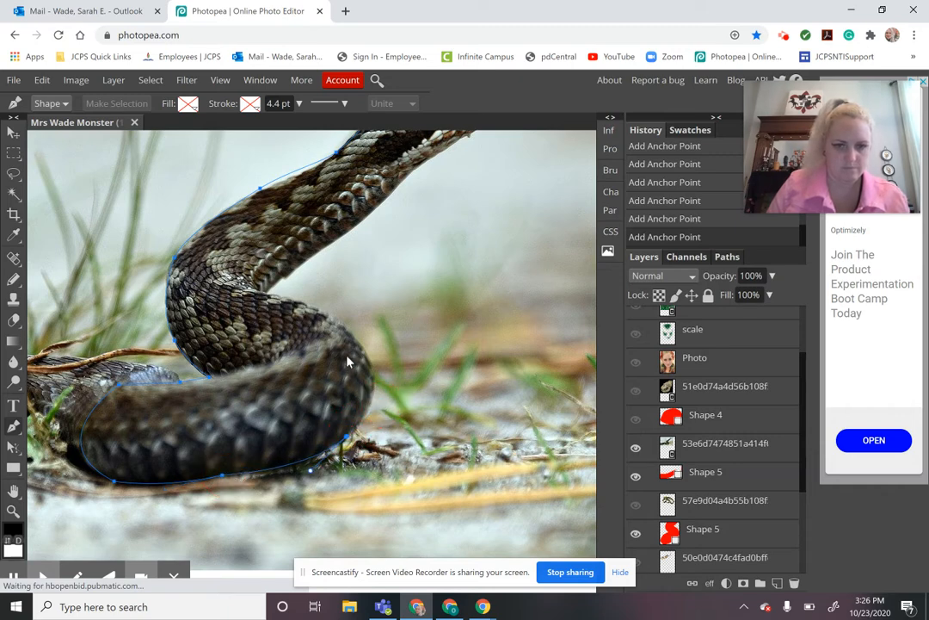
drag(341, 327, 273, 275)
click(341, 328)
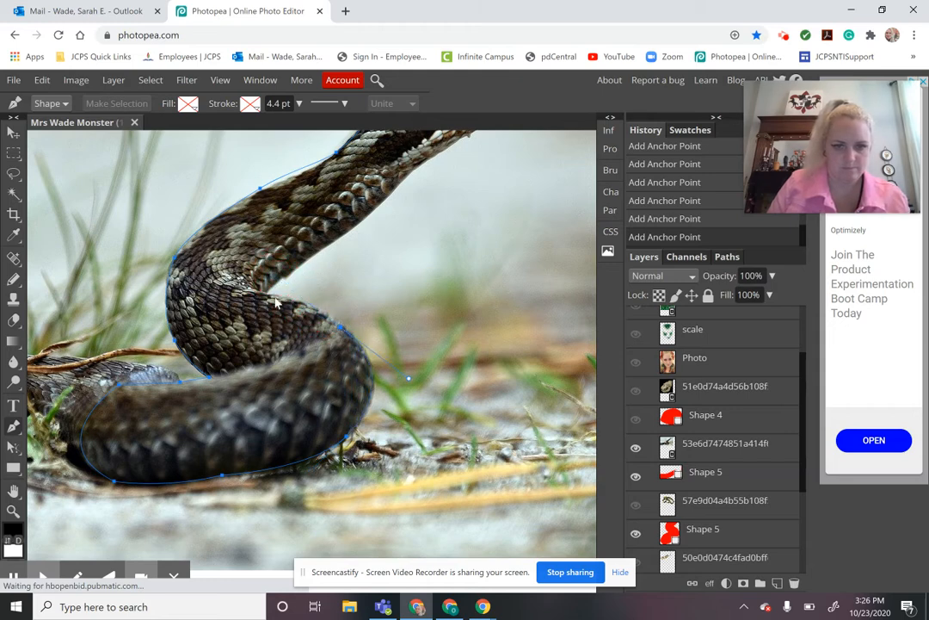
drag(269, 294, 216, 284)
click(268, 294)
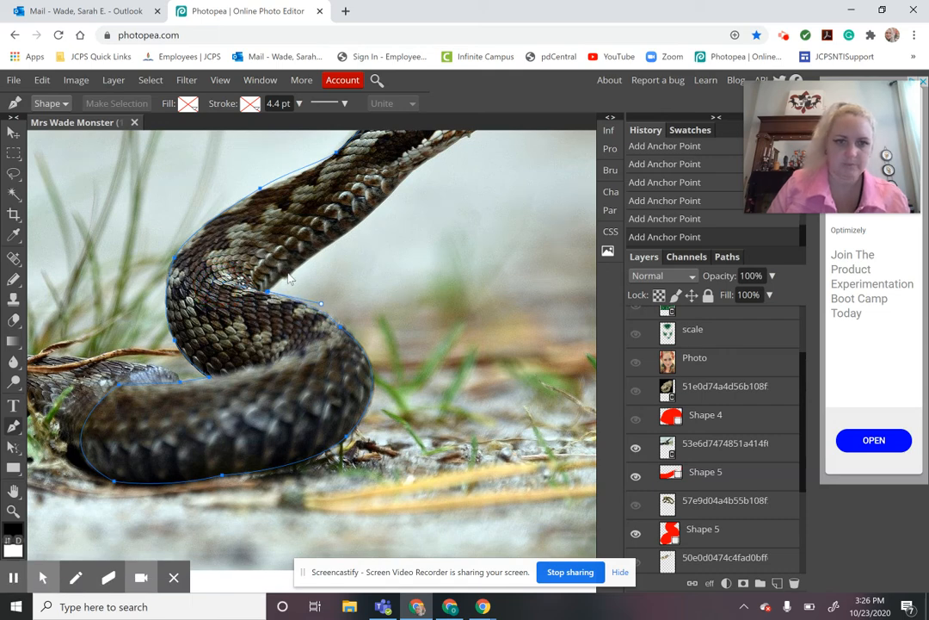
- Trace the underside of the dark snake's neck and jaw, and close the pen path at the snout
key(space)
drag(355, 263, 277, 331)
drag(332, 268, 344, 264)
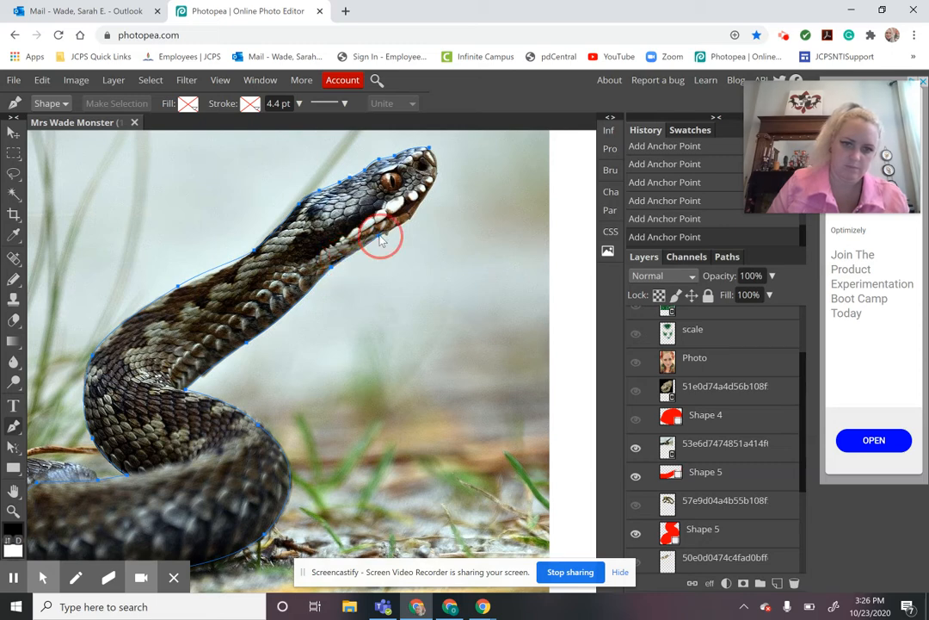
drag(379, 234, 385, 234)
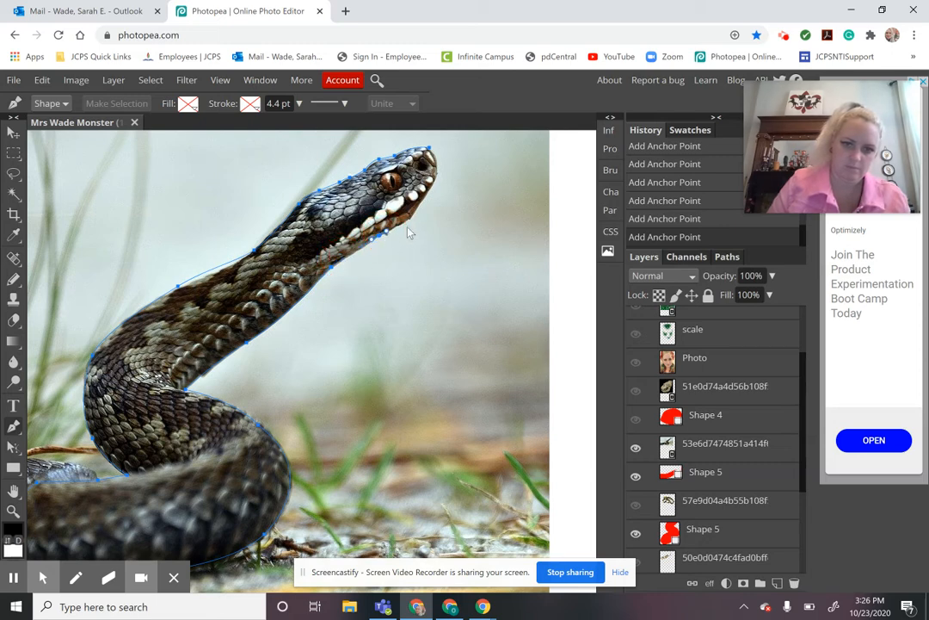
click(410, 219)
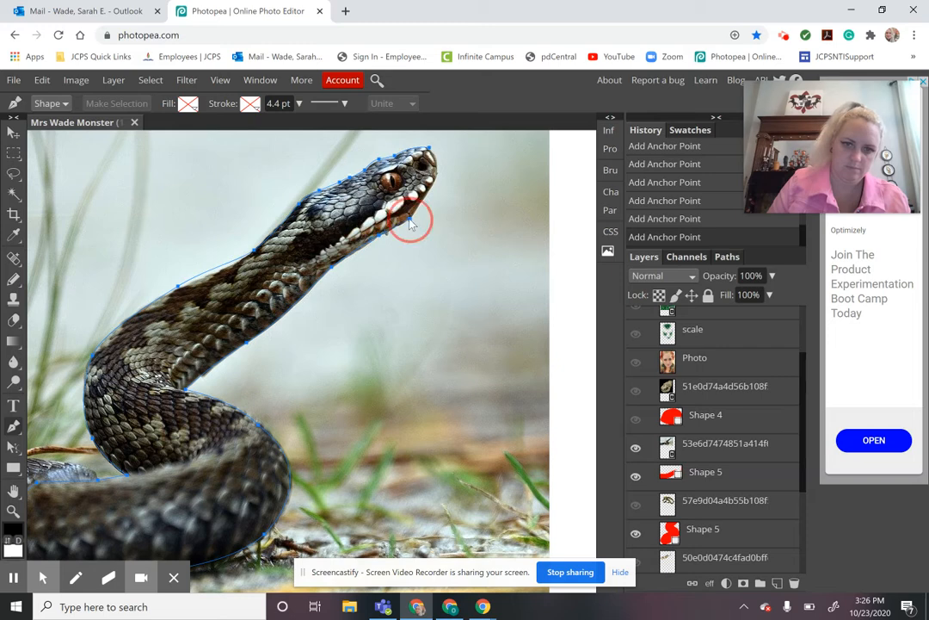
click(436, 171)
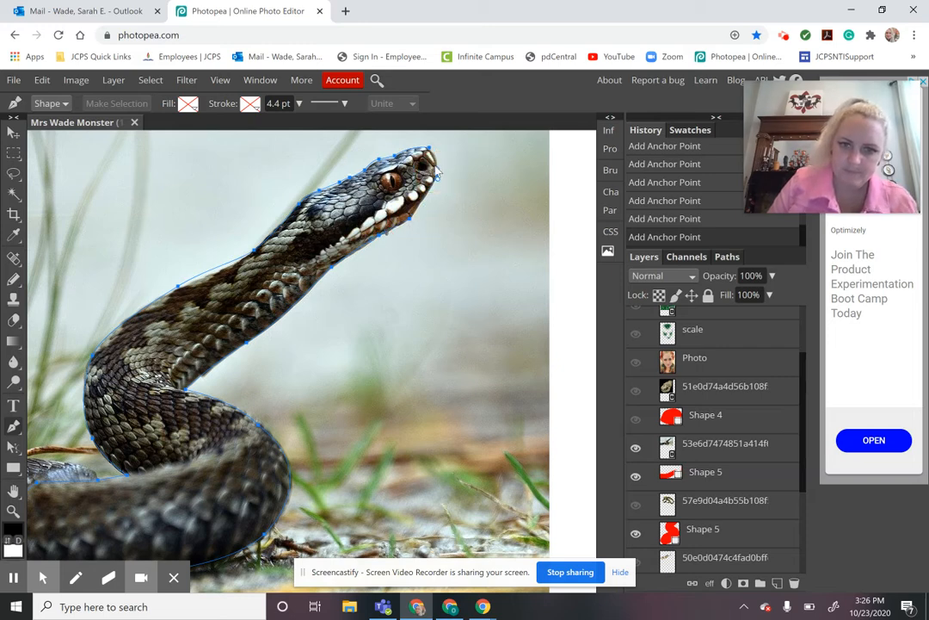
drag(432, 151, 420, 144)
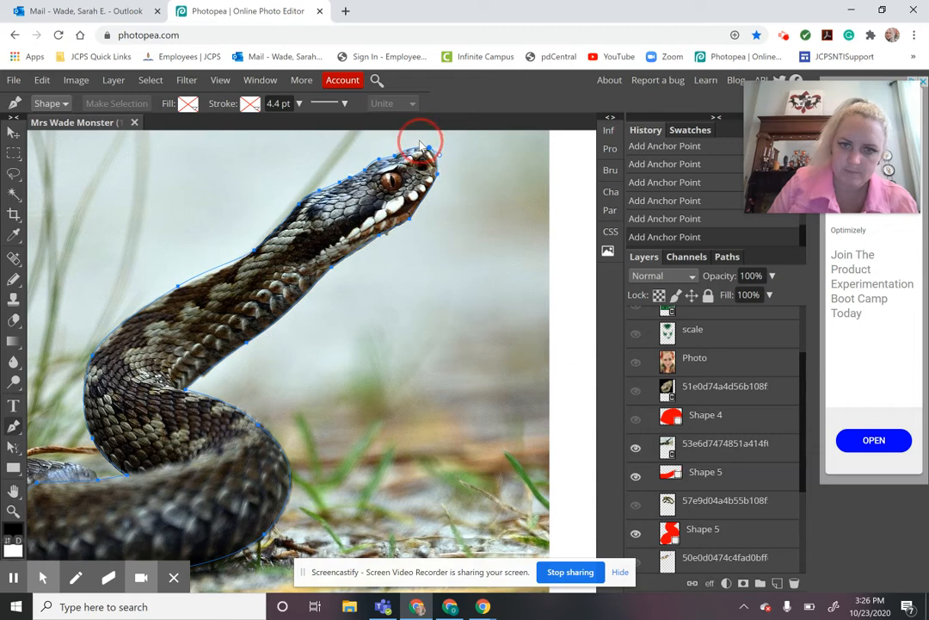
click(420, 145)
- Make a selection from the closed path around the dark snake and invert it
right_click(365, 204)
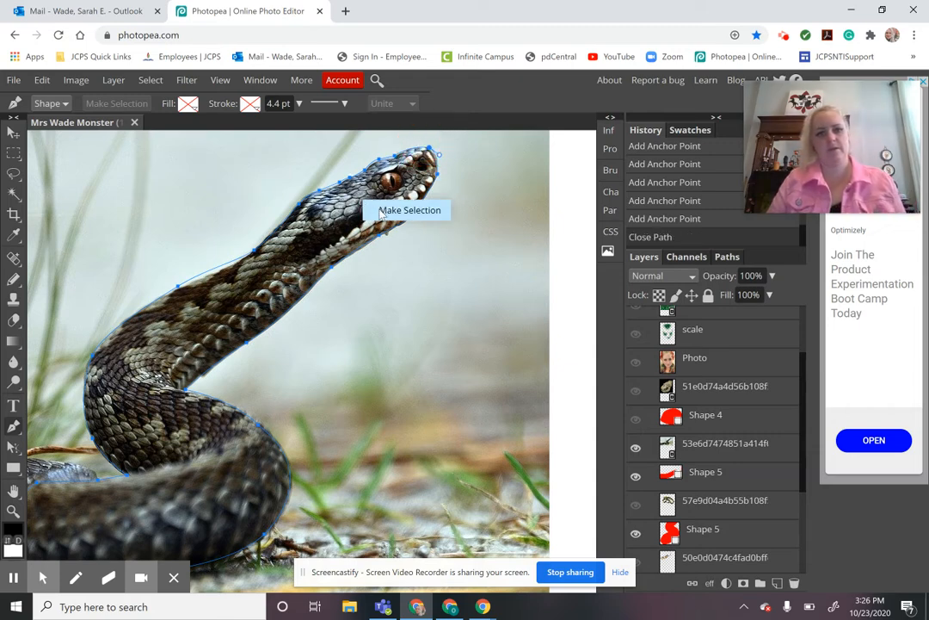
click(381, 214)
click(209, 257)
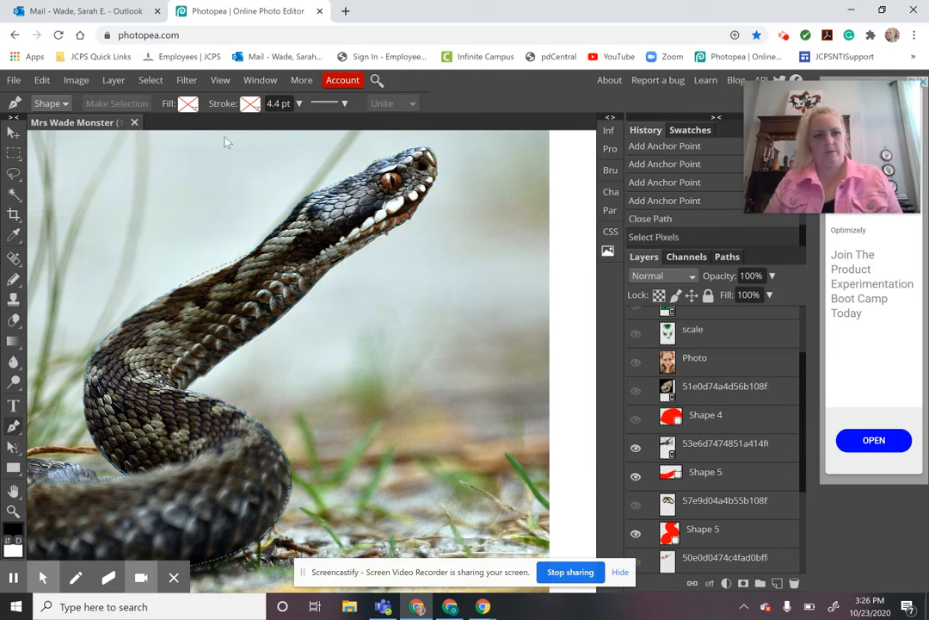
click(150, 80)
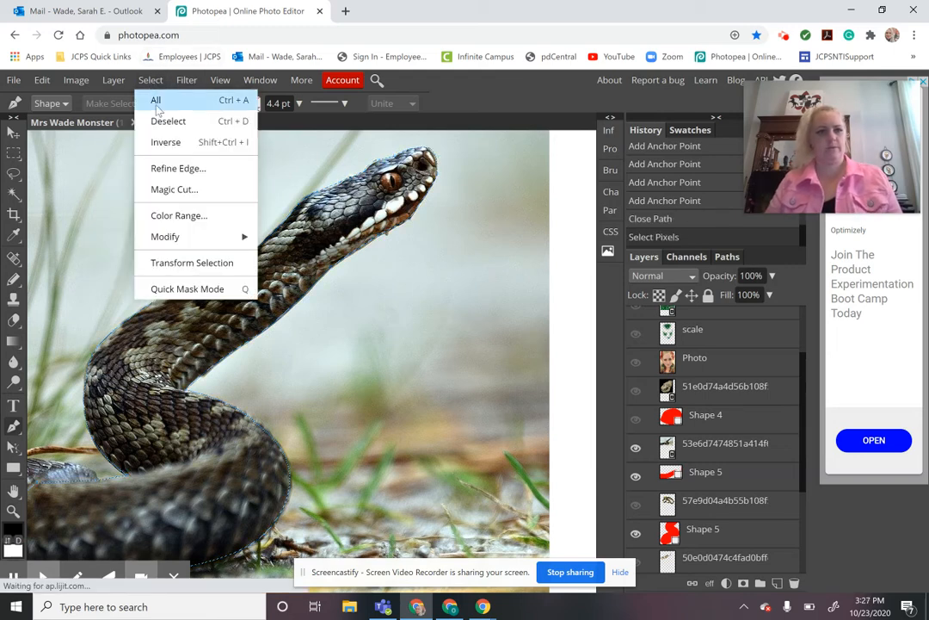
click(167, 145)
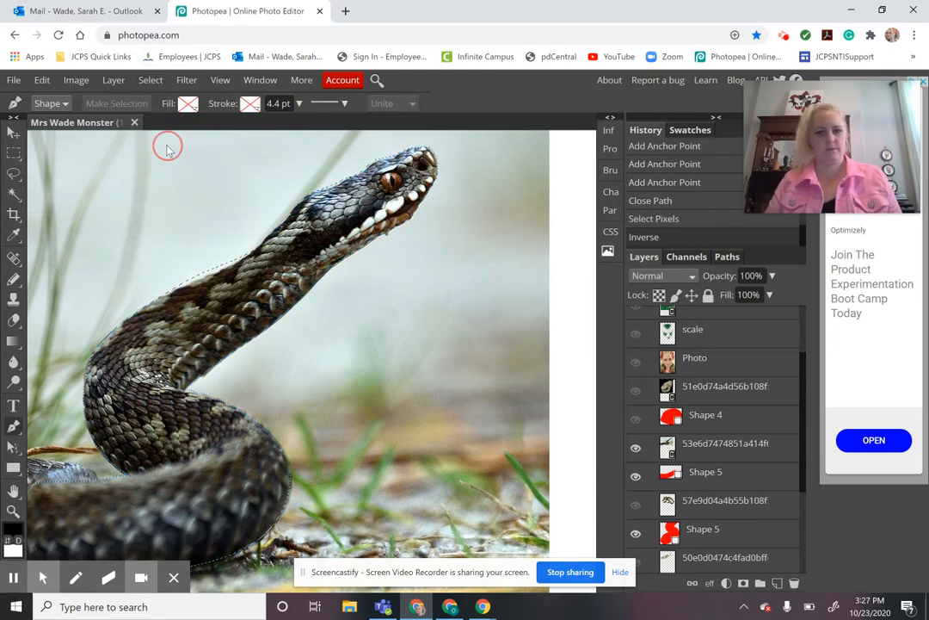
- Rasterize the dark snake photo layer, clear its selected background, and deselect
right_click(706, 451)
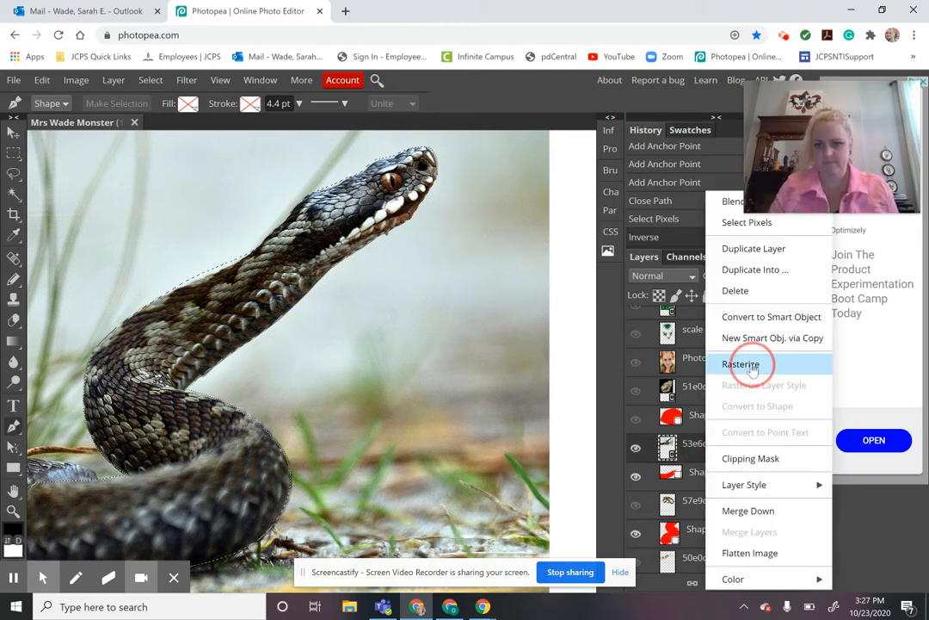
click(745, 364)
key(Delete)
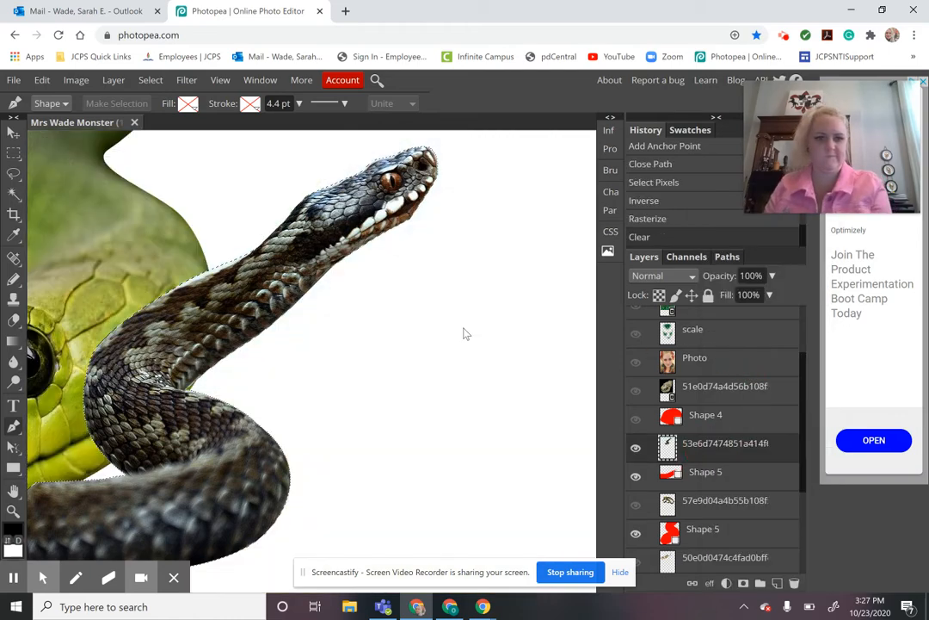
key(ctrl+d)
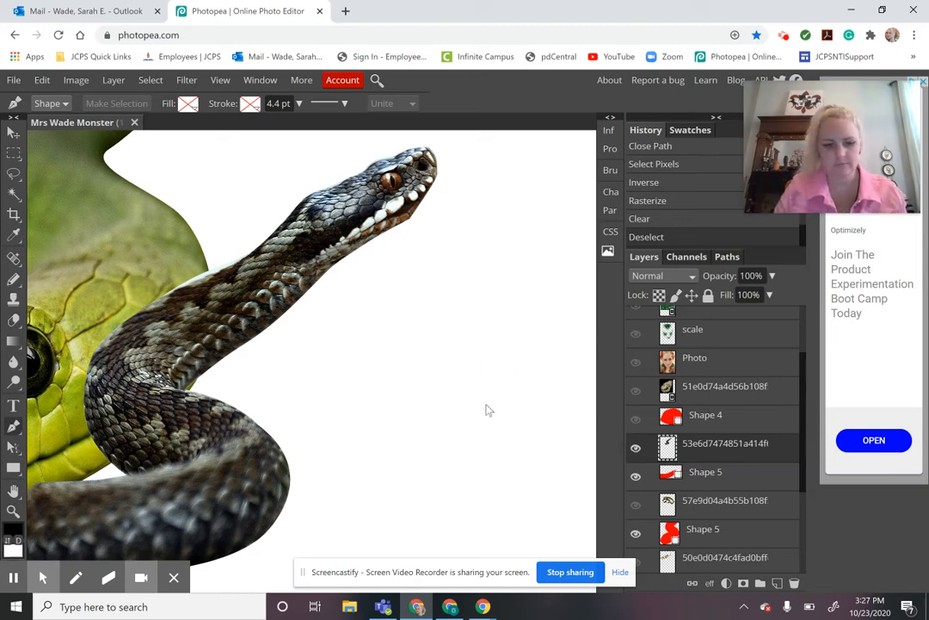
- Show the layers of the yellow-banded snake and the pale snake alongside the dark and green snakes
key(z)
alt+click(404, 377)
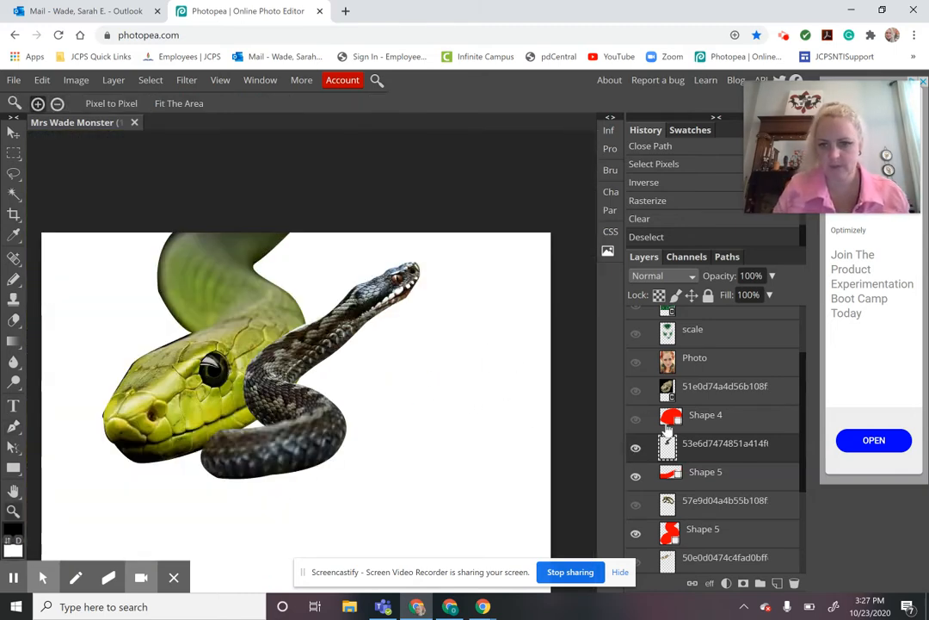
click(636, 508)
scroll(637, 503, down, 2)
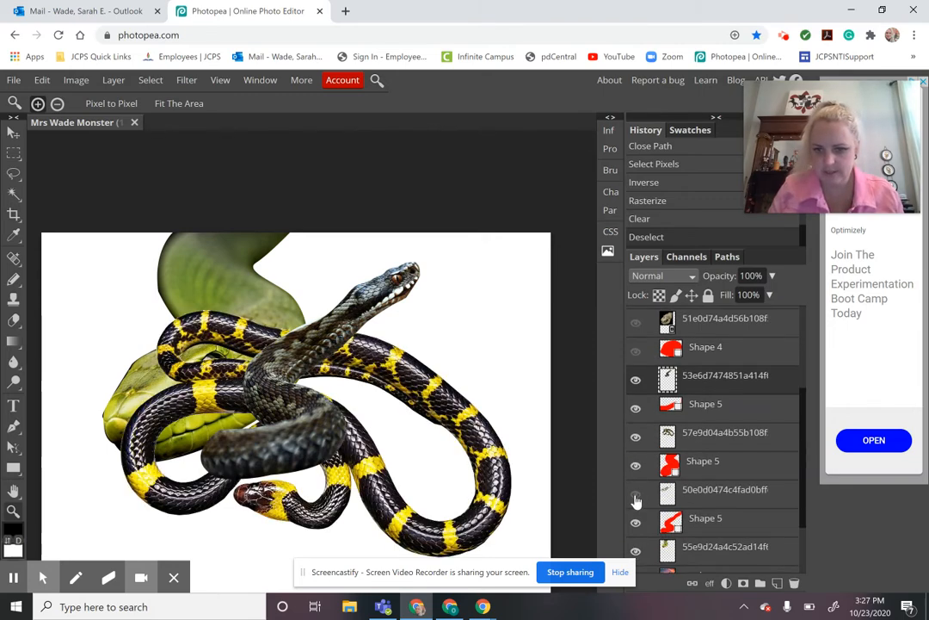
click(636, 498)
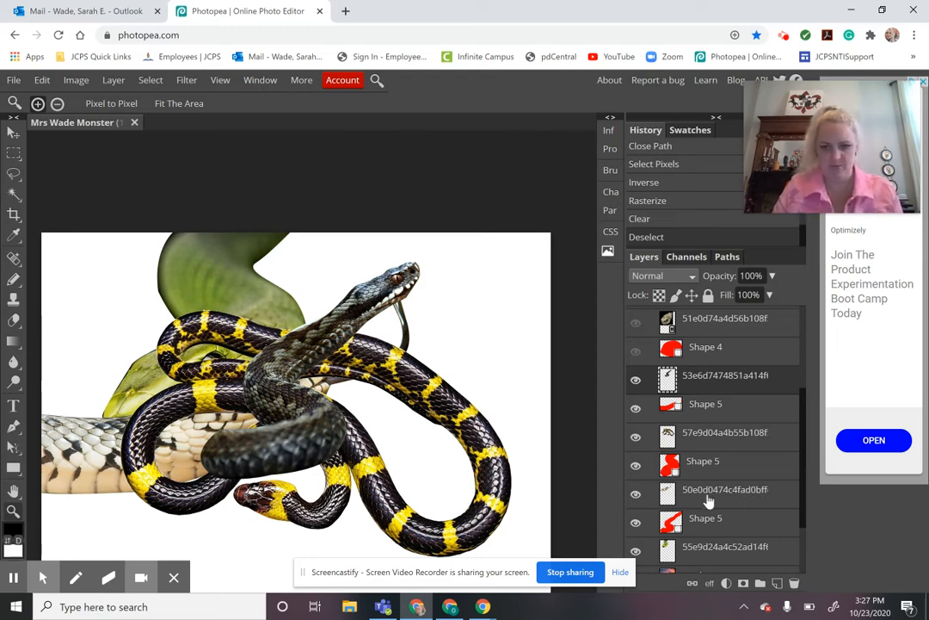
- Select the pale snake layer and try to move the snake toward the right side of the canvas
click(680, 493)
key(v)
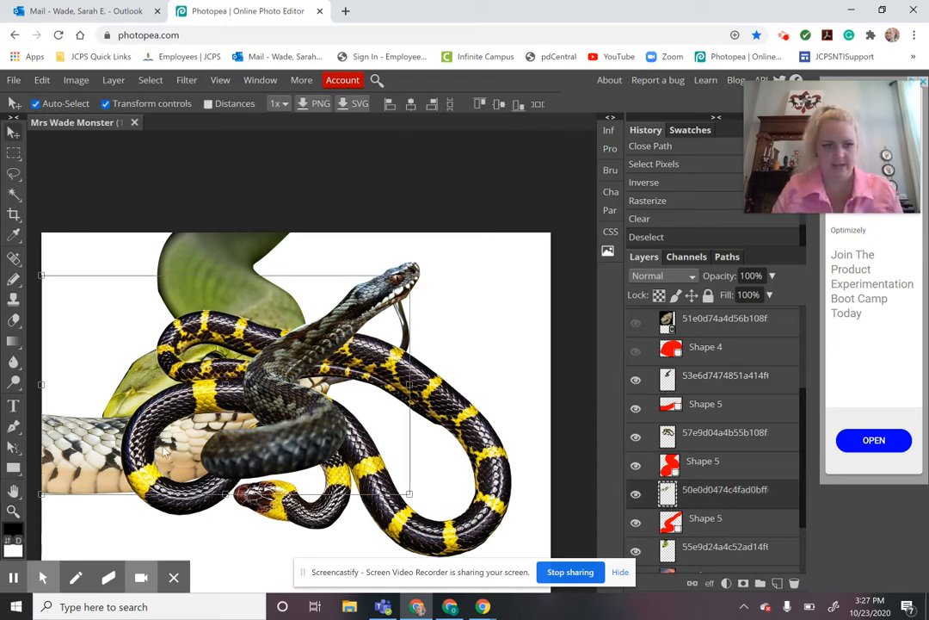
drag(110, 462, 506, 411)
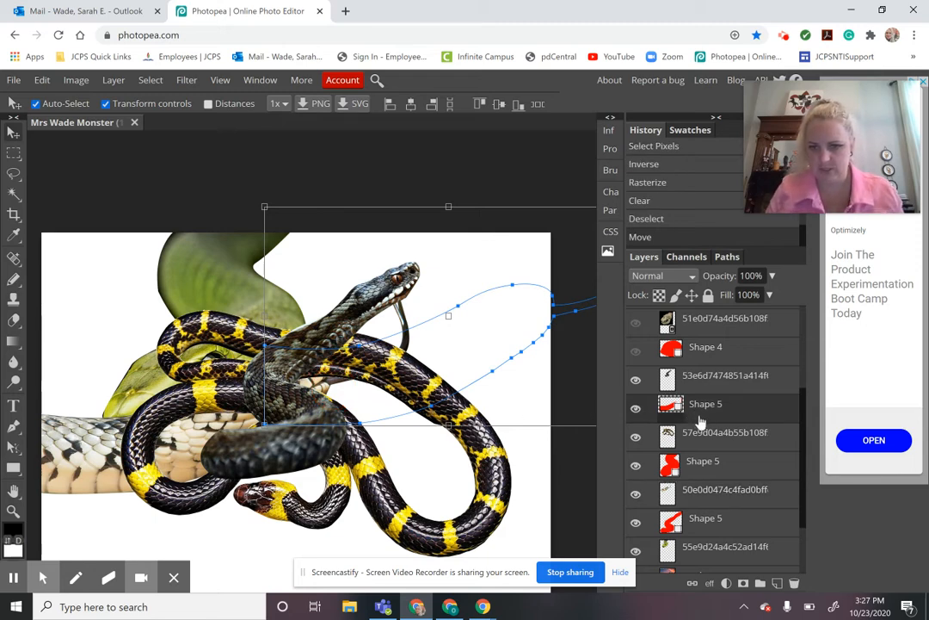
- Reorder the layers so that Shape 4 and the three Shape 5 layers sit below all the cut-out snake layers
click(706, 352)
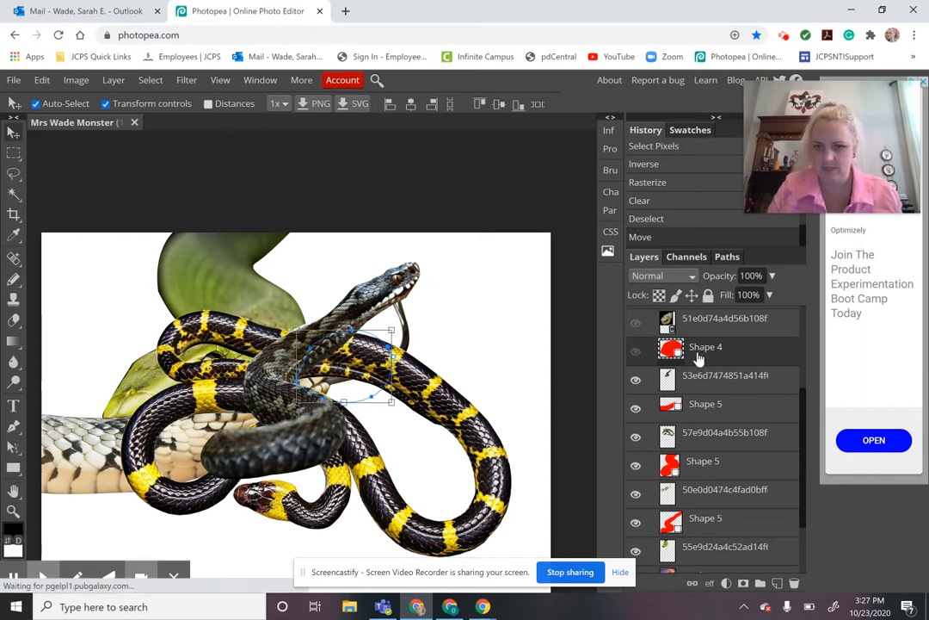
drag(699, 357, 697, 557)
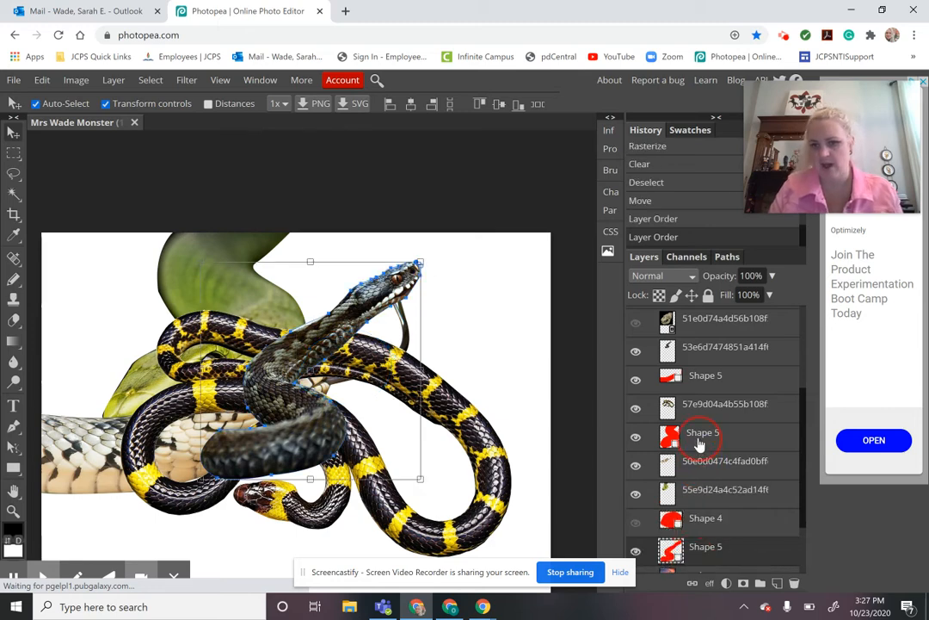
drag(701, 437, 697, 495)
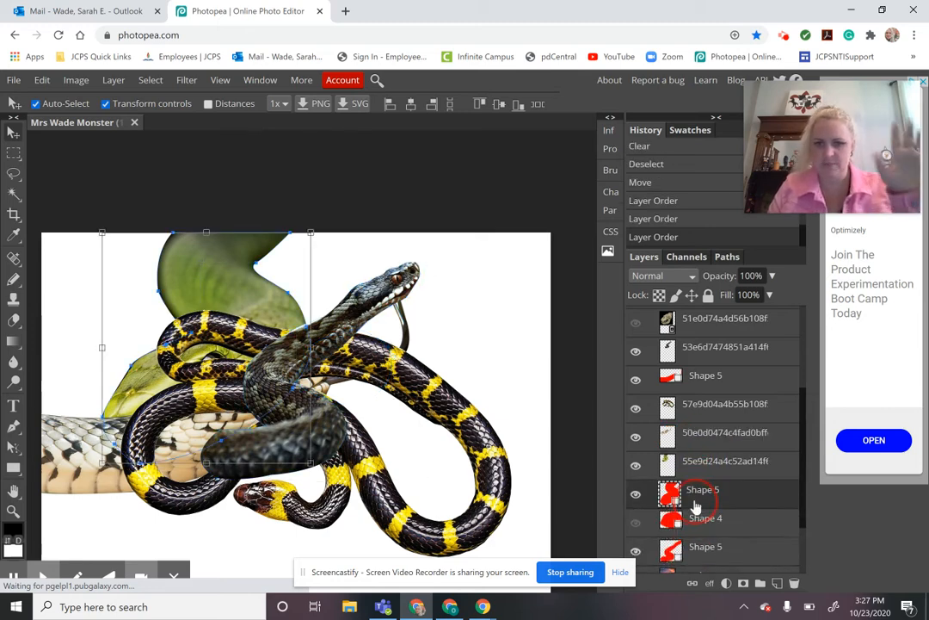
drag(708, 383, 696, 469)
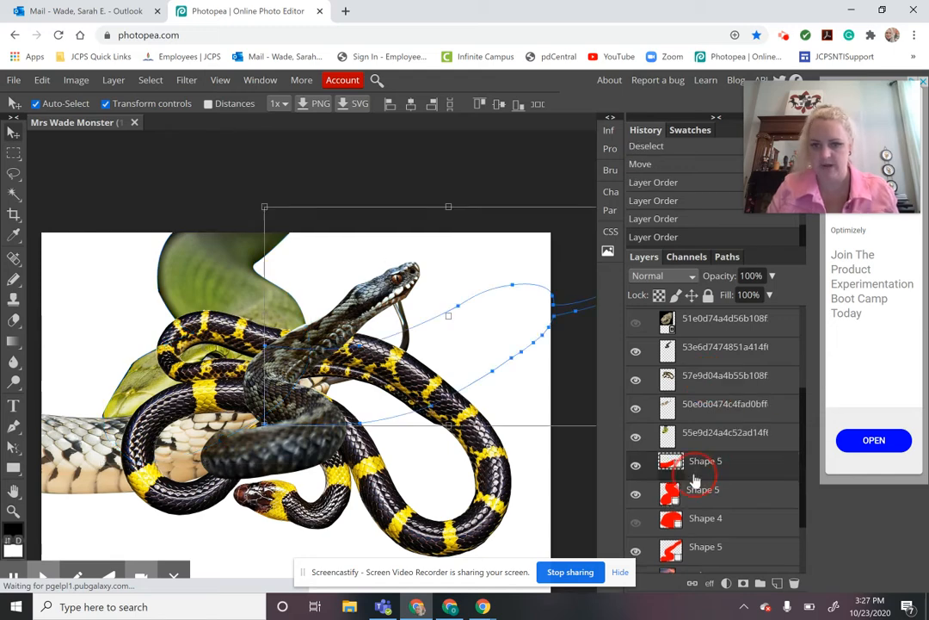
- Move the dark snake toward the canvas's right edge and the yellow-banded snake up toward the upper-left corner
click(693, 347)
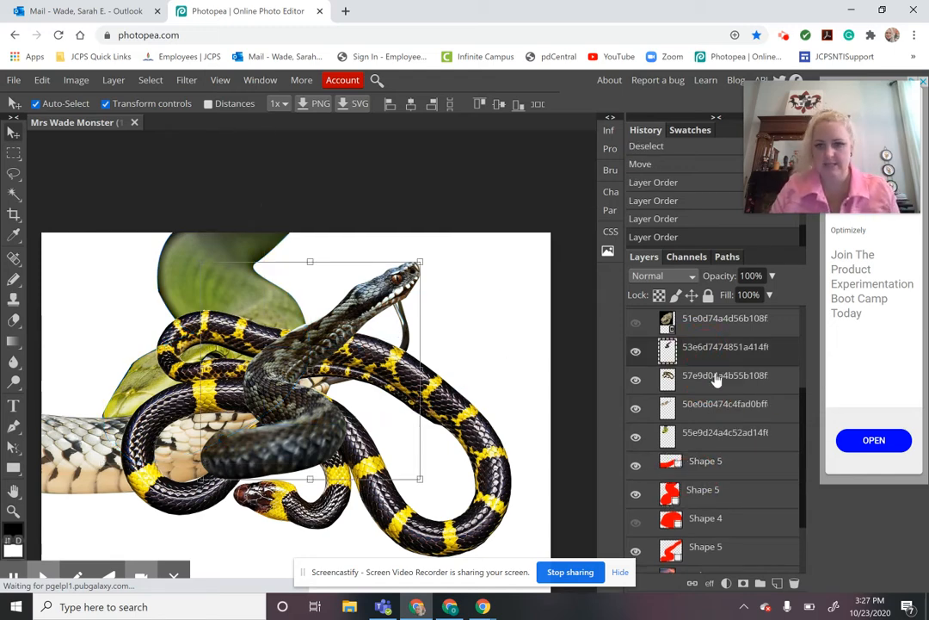
drag(337, 330, 447, 329)
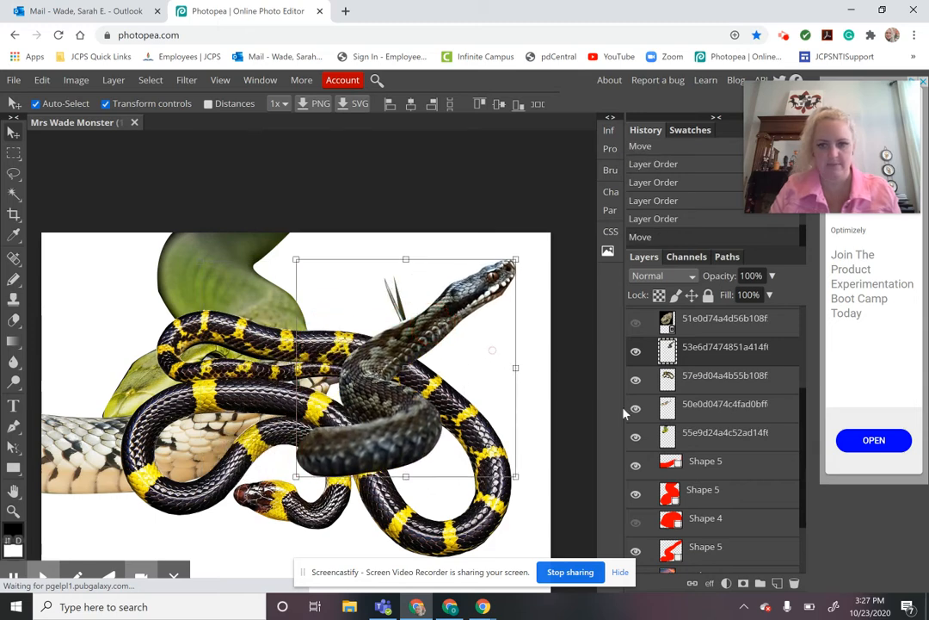
click(693, 380)
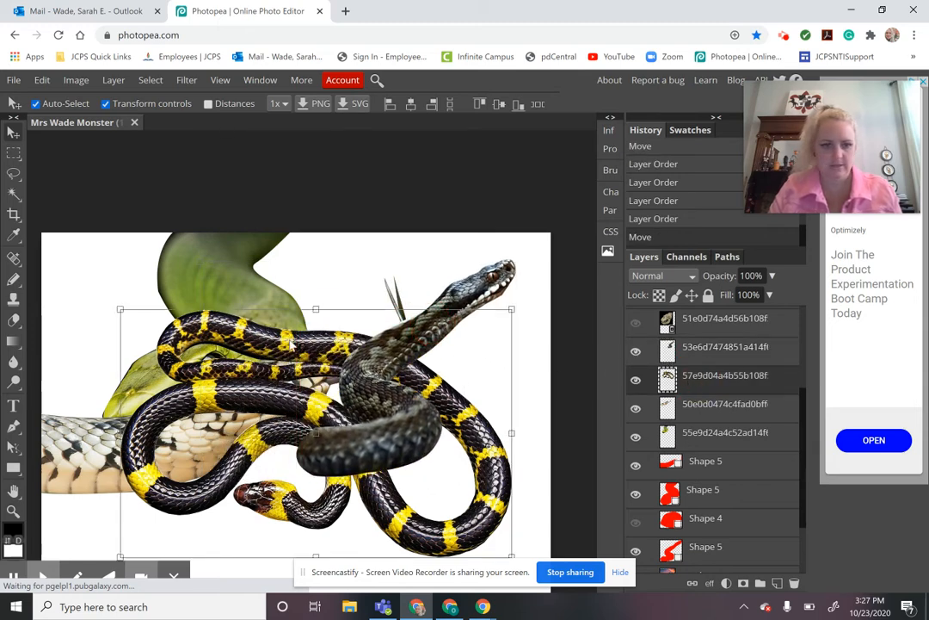
drag(290, 345, 229, 278)
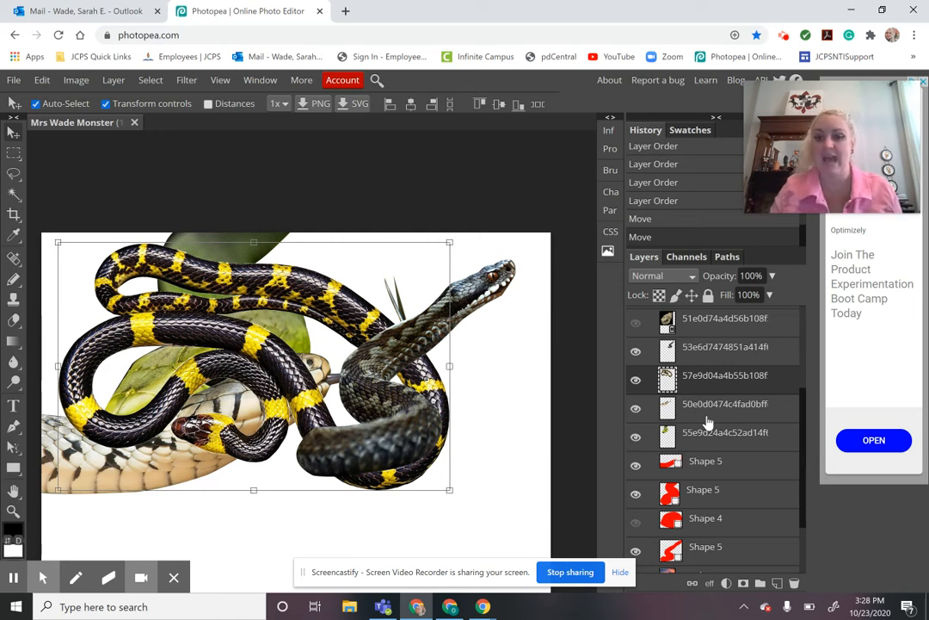
scroll(705, 421, up, 4)
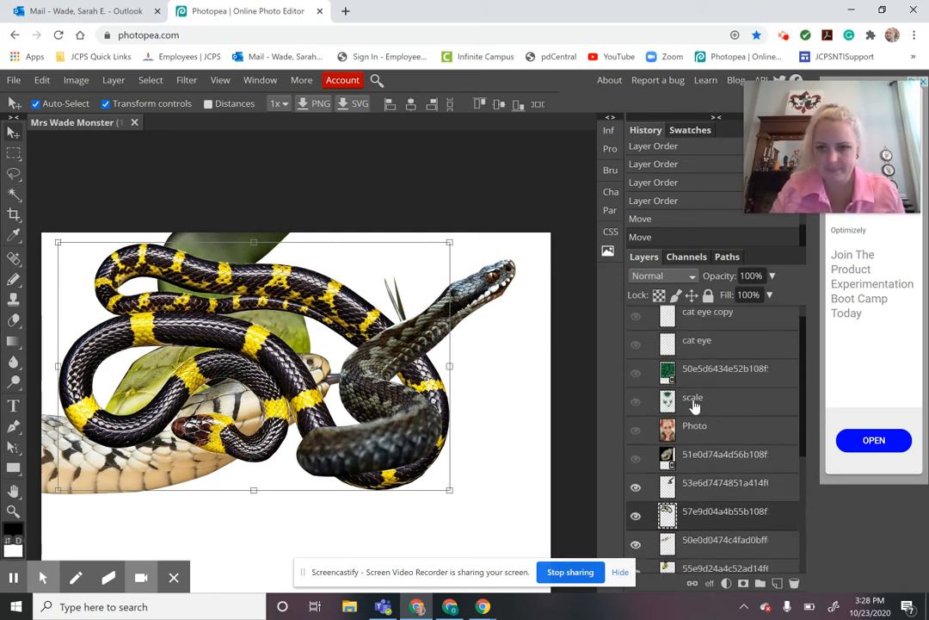
- Select the four cut-out snake layers from the dark snake to the green snake and reorder them above the Photo and scale layers
scroll(677, 471, down, 3)
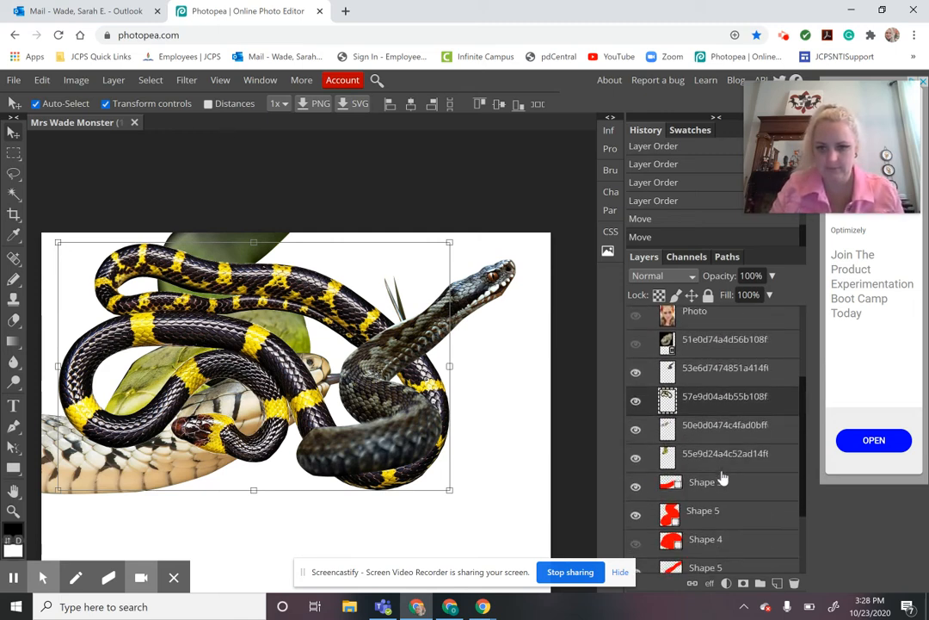
click(712, 372)
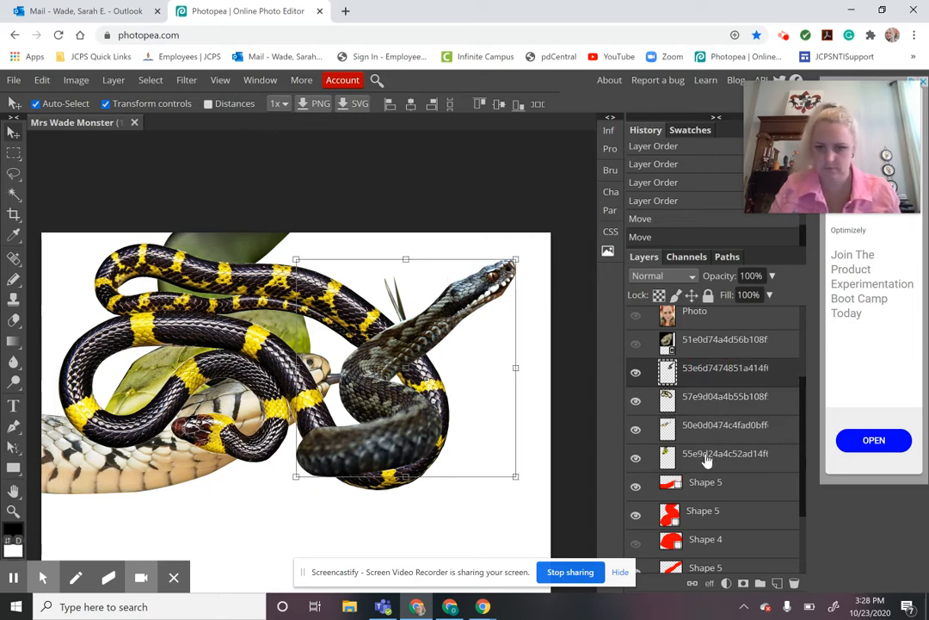
click(706, 456)
scroll(718, 409, up, 2)
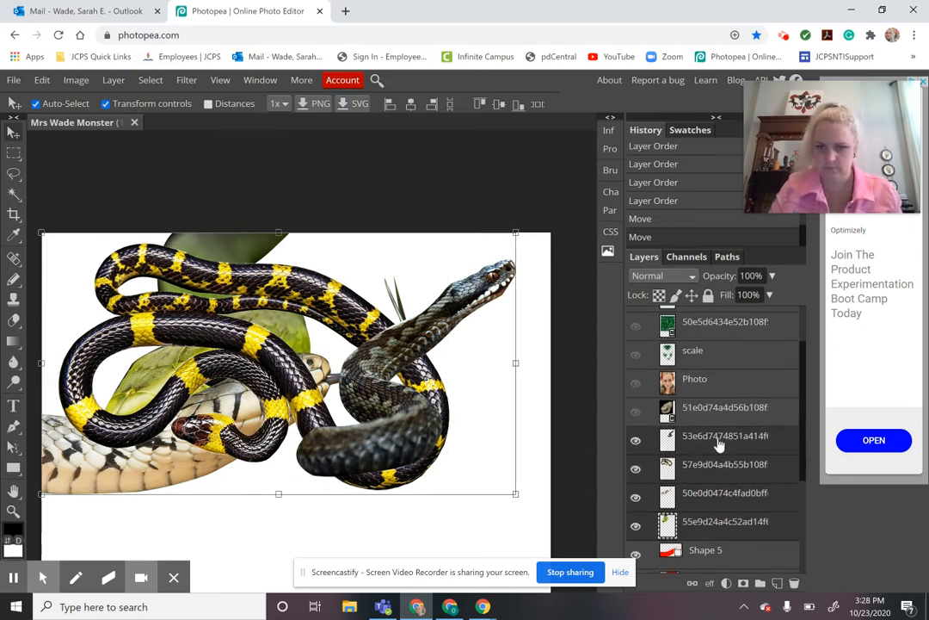
drag(719, 443, 702, 372)
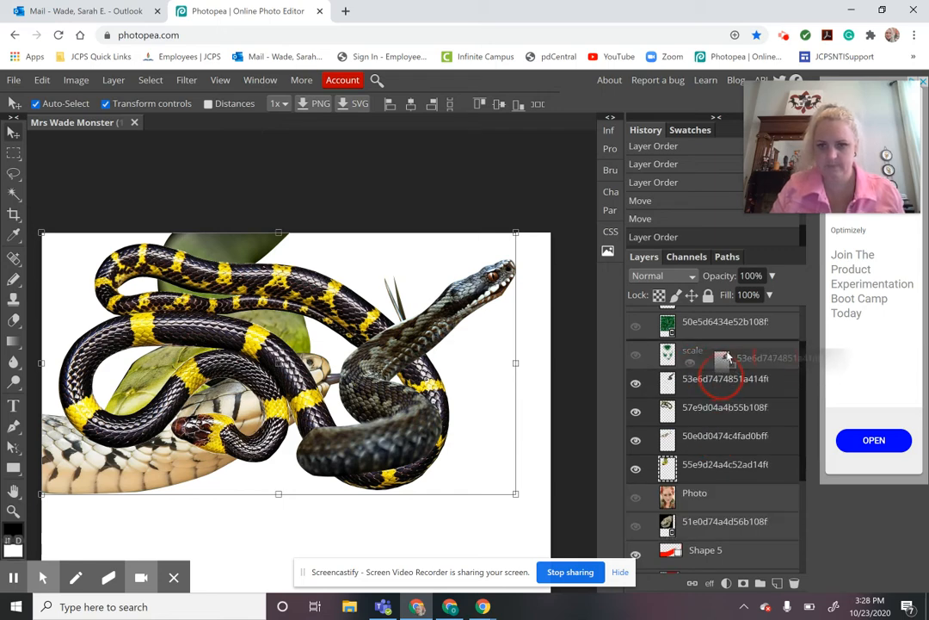
drag(697, 354, 658, 477)
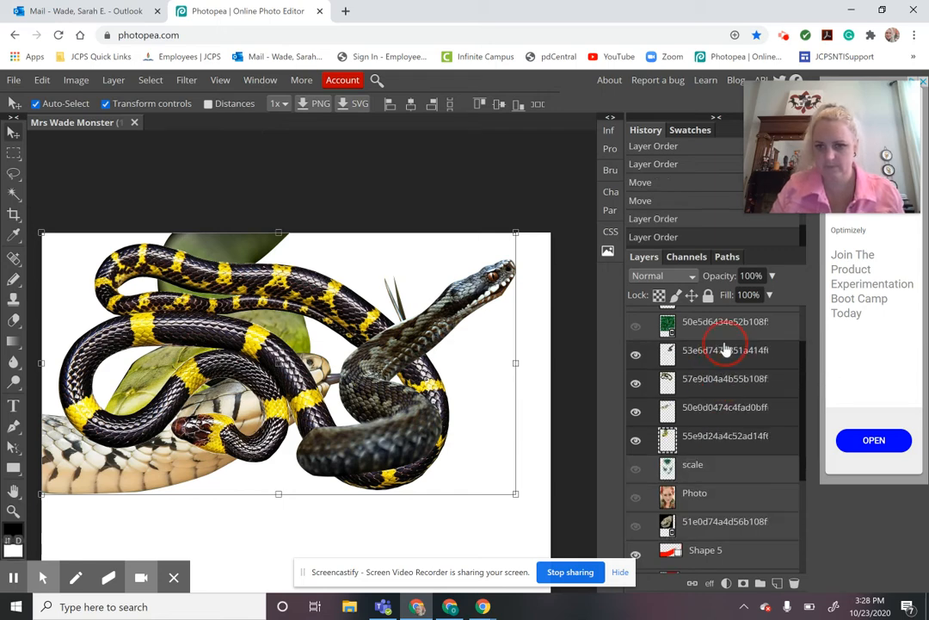
- Show the portrait's Photo layer beneath the snakes and bring the whole canvas into view
click(636, 497)
key(z)
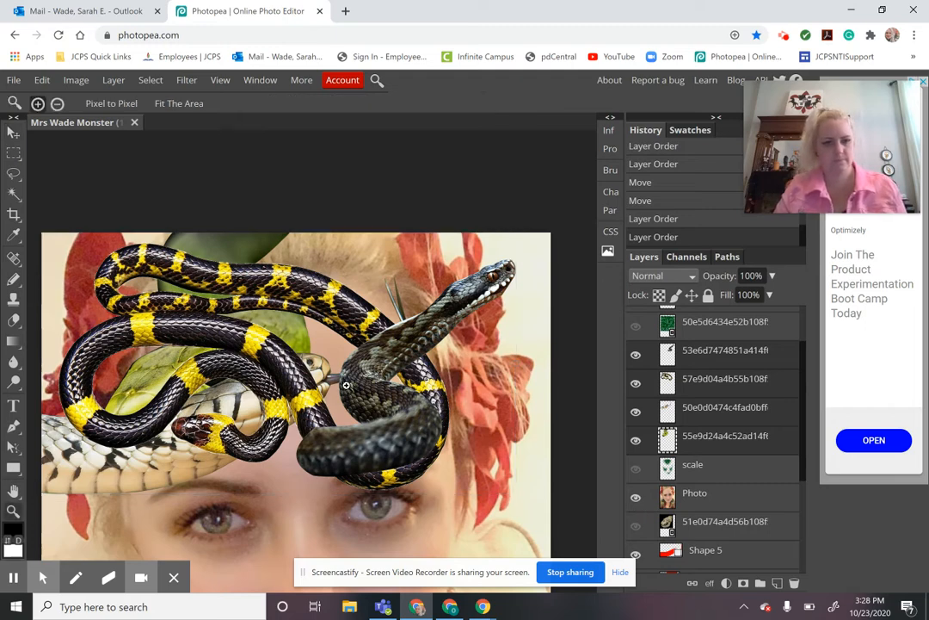
alt+click(346, 383)
alt+click(346, 384)
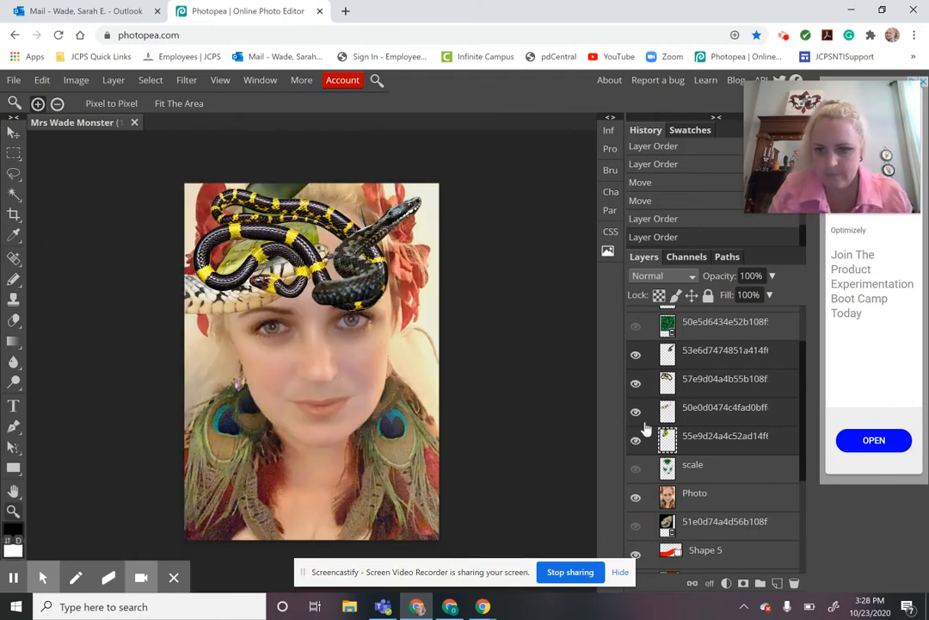
- Hide the dark, pale and green snake layers, and select the Photo layer
click(636, 355)
click(636, 411)
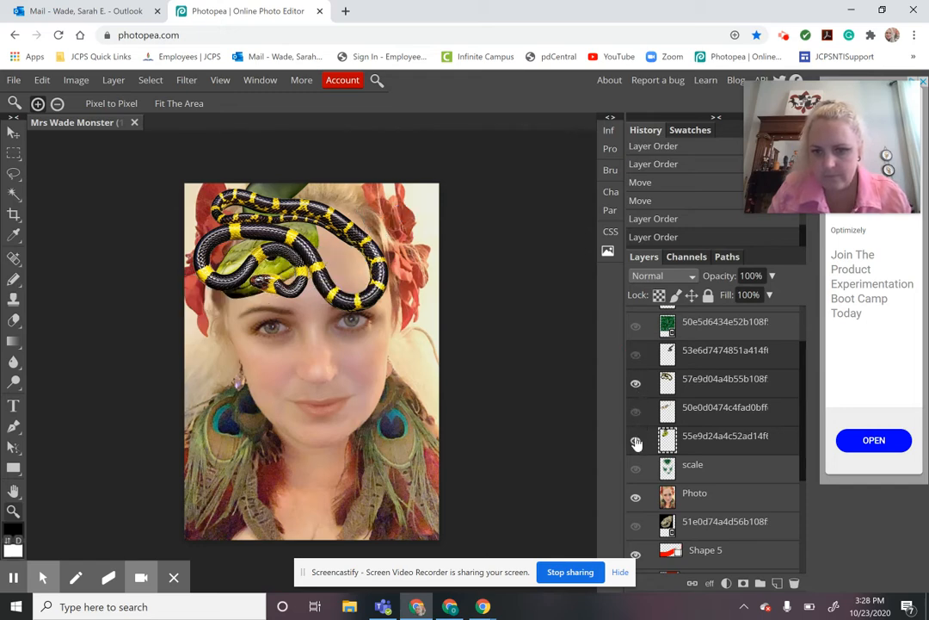
click(636, 441)
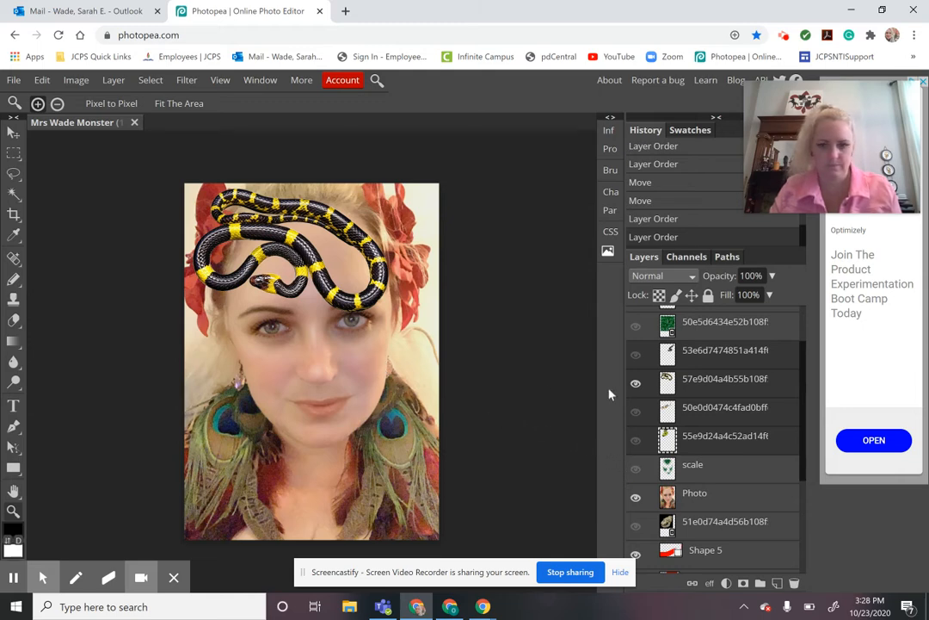
click(697, 496)
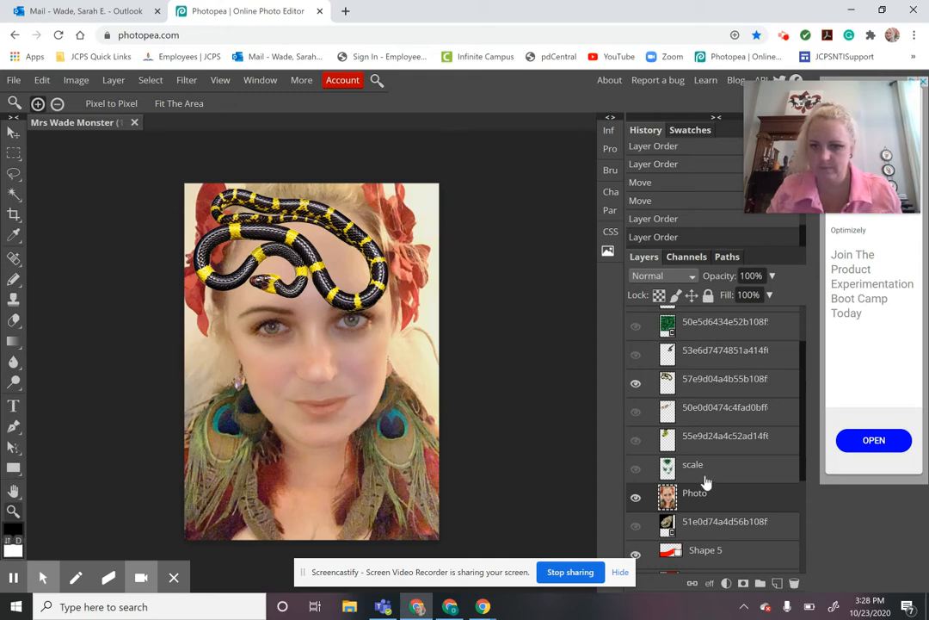
click(13, 577)
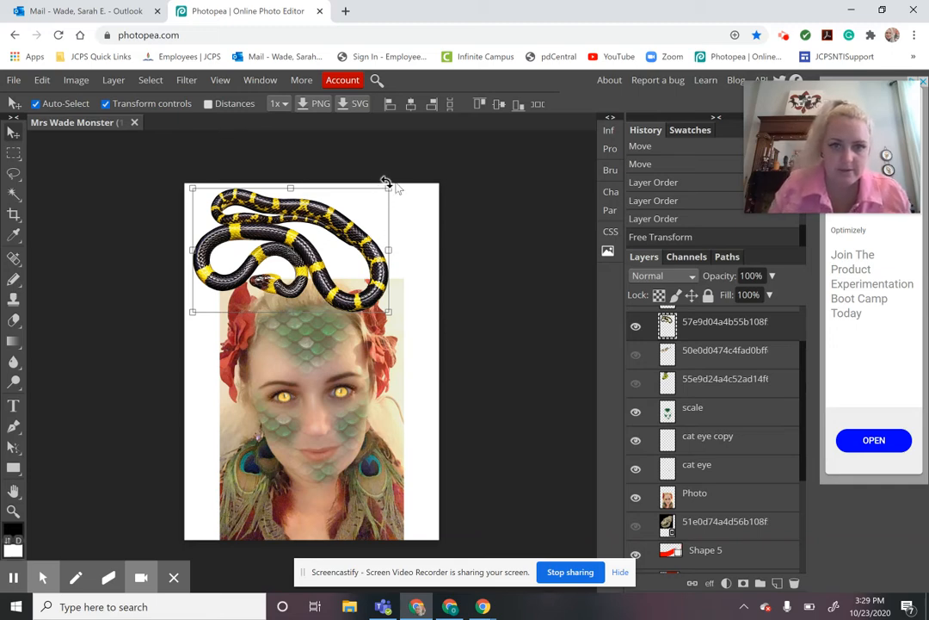
- Rotate the yellow-banded snake to about -17.7°, scale it to about 78%, and place it across the top of the portrait's head
drag(400, 185, 349, 156)
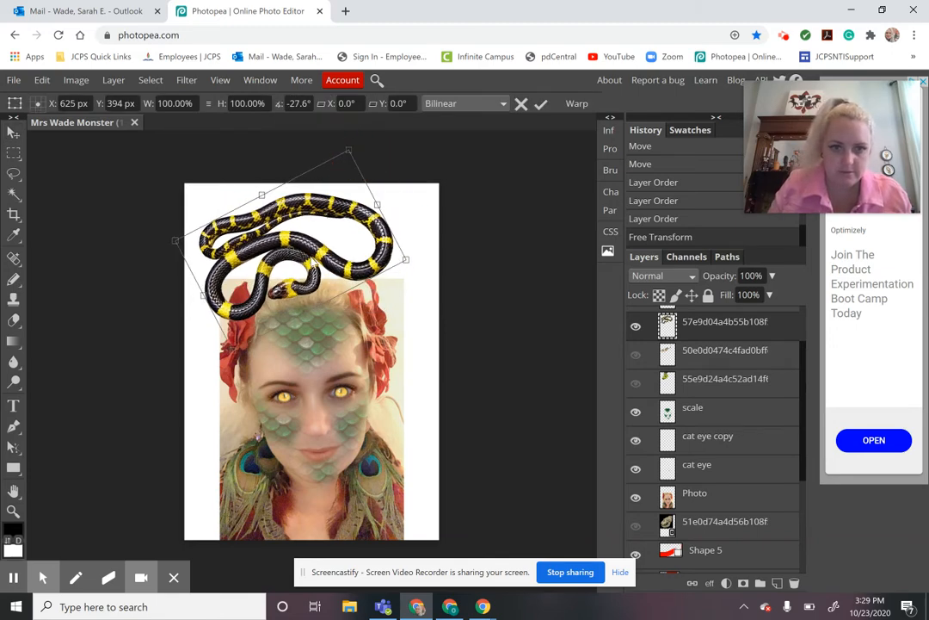
drag(312, 261, 330, 300)
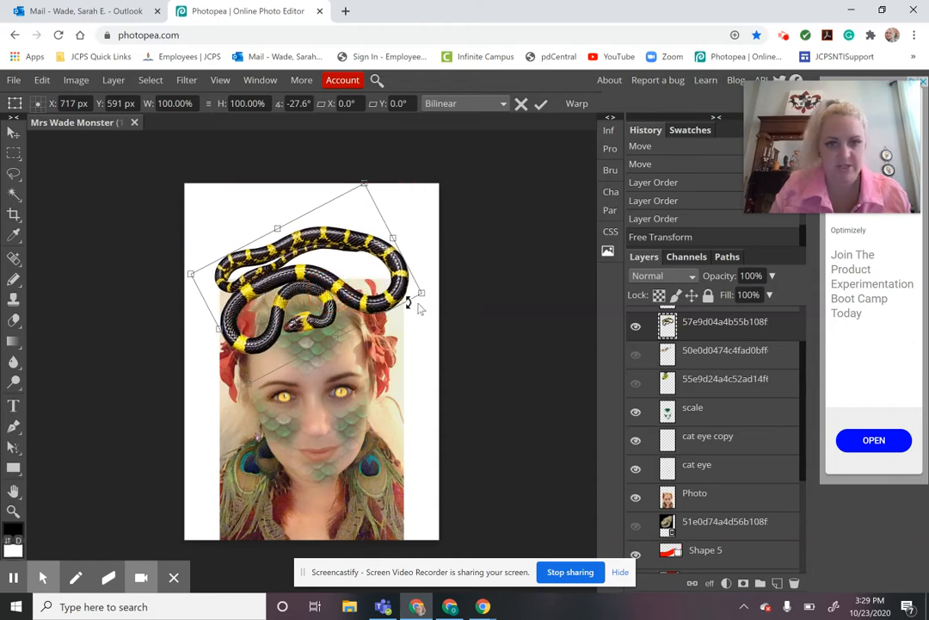
drag(421, 292, 410, 288)
drag(351, 285, 387, 302)
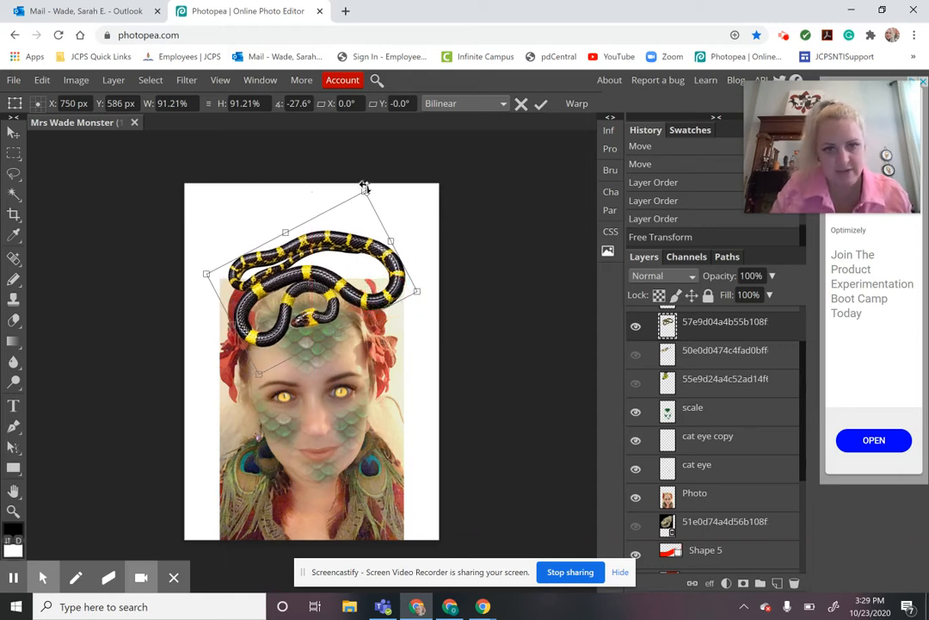
drag(365, 191, 357, 213)
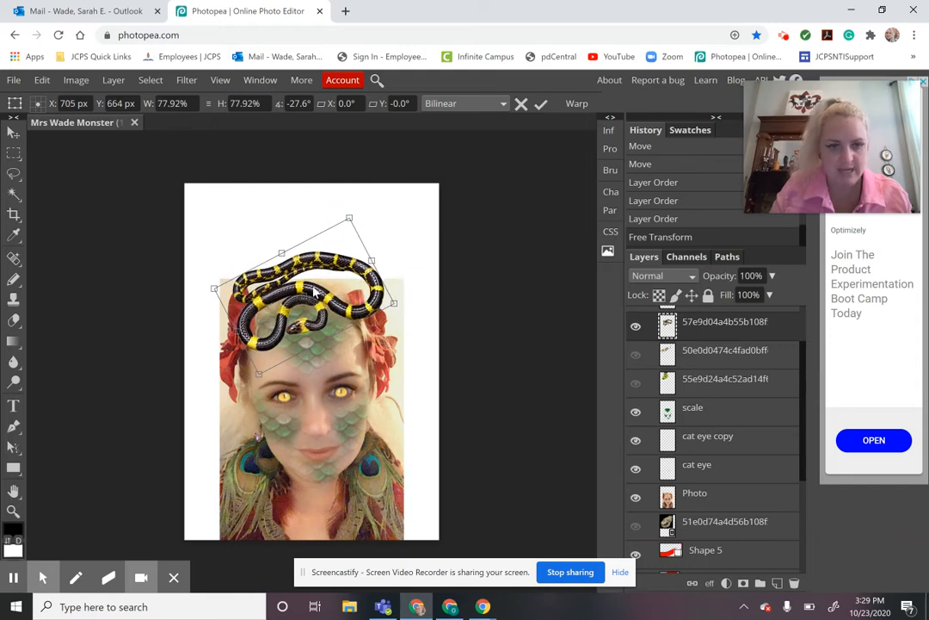
drag(322, 290, 317, 288)
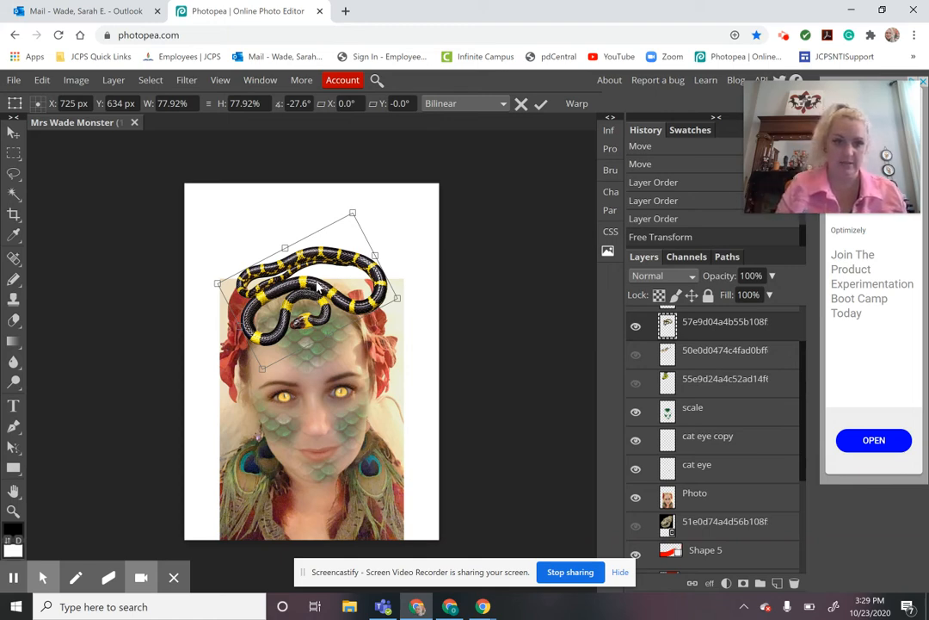
drag(414, 304, 417, 327)
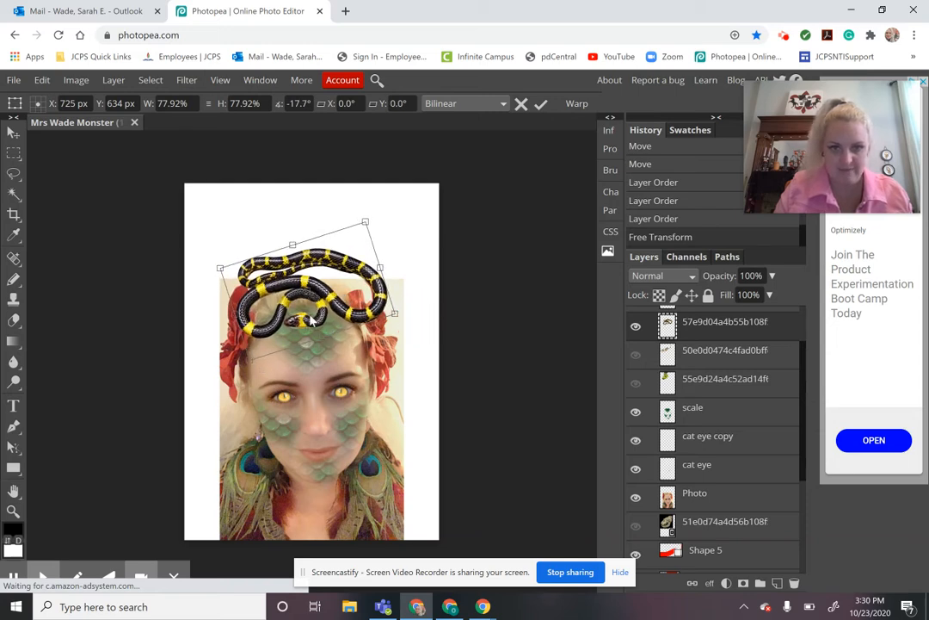
drag(356, 320, 411, 327)
key(Return)
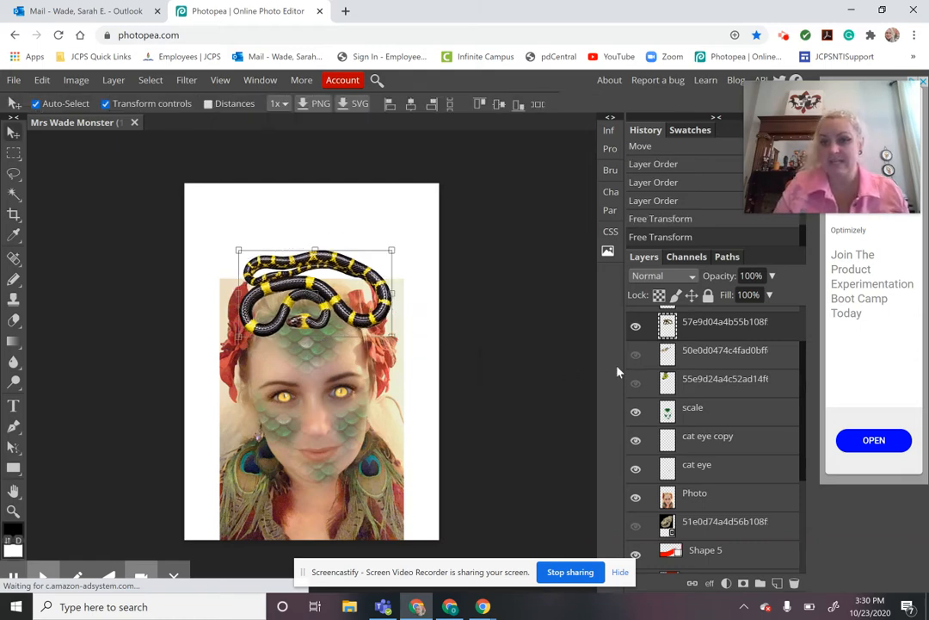
- Duplicate the yellow-banded snake layer twice
right_click(706, 330)
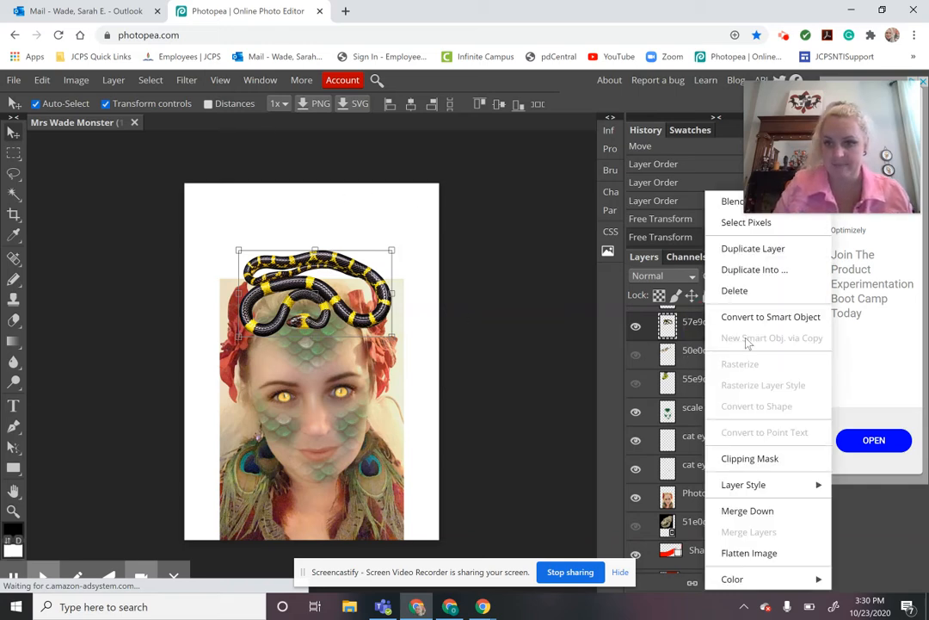
click(729, 250)
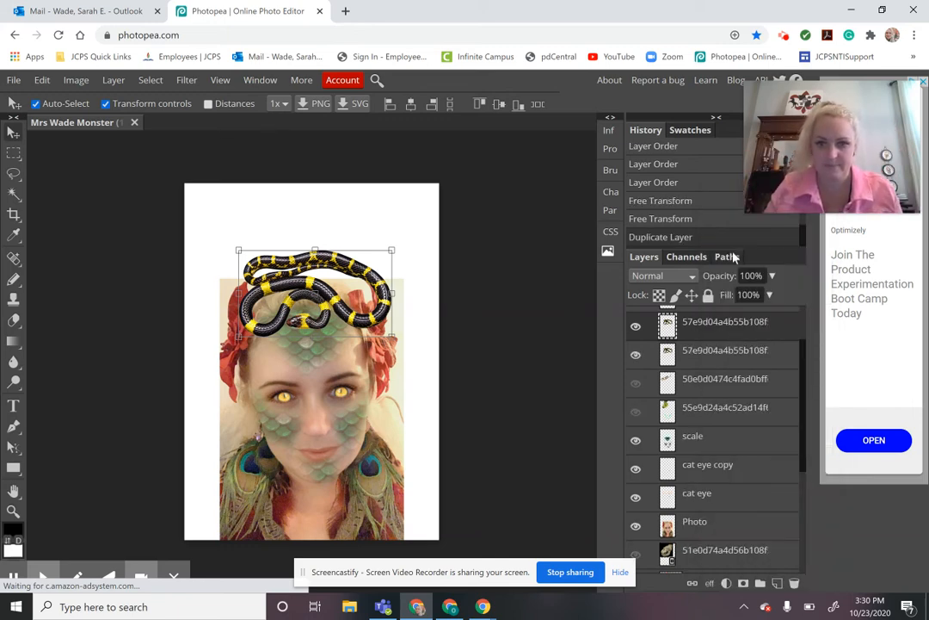
right_click(706, 324)
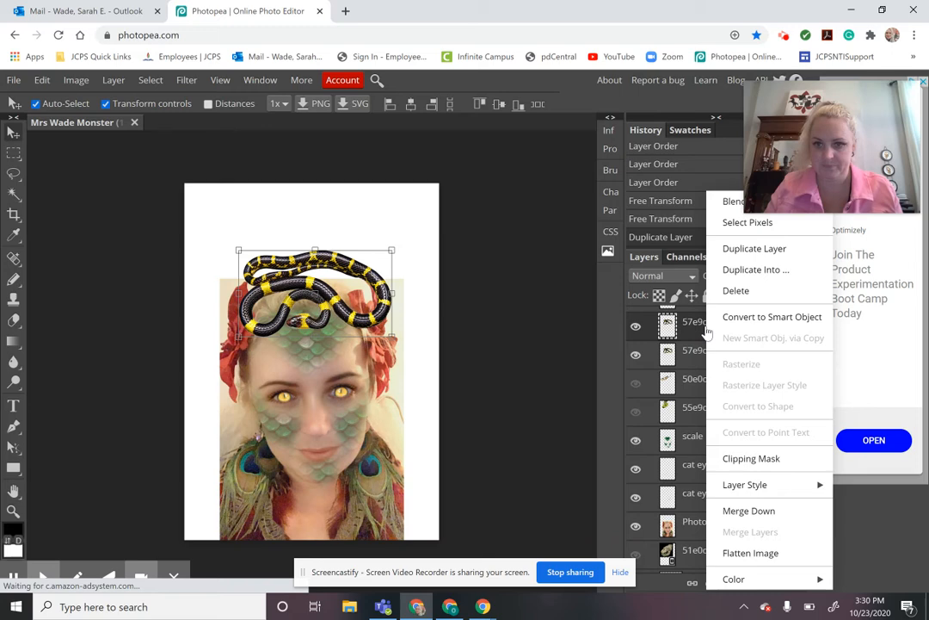
click(741, 252)
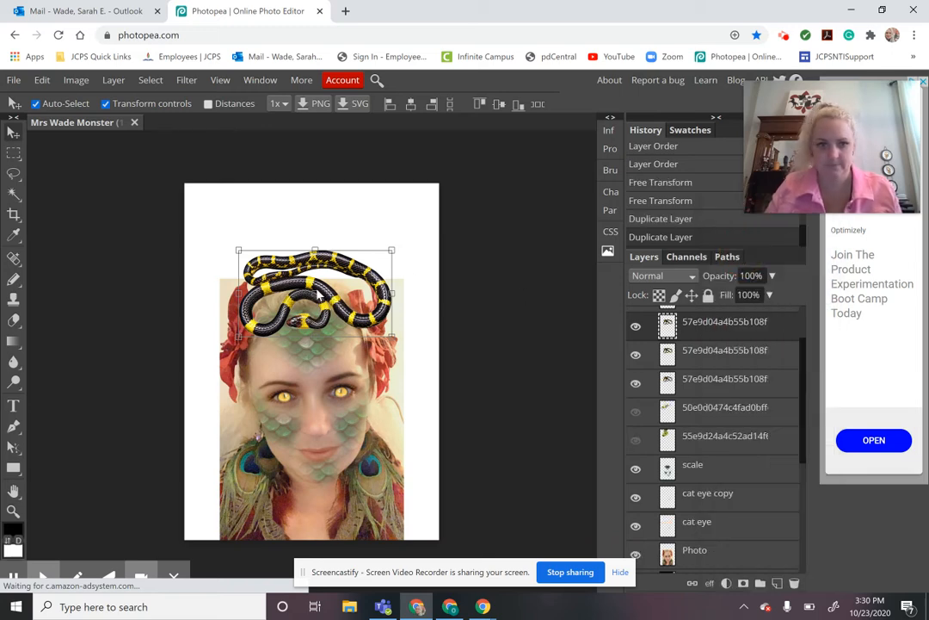
- Move the topmost yellow-banded snake copy up and to the right above the head and rotate it about 32° clockwise
drag(318, 295, 350, 272)
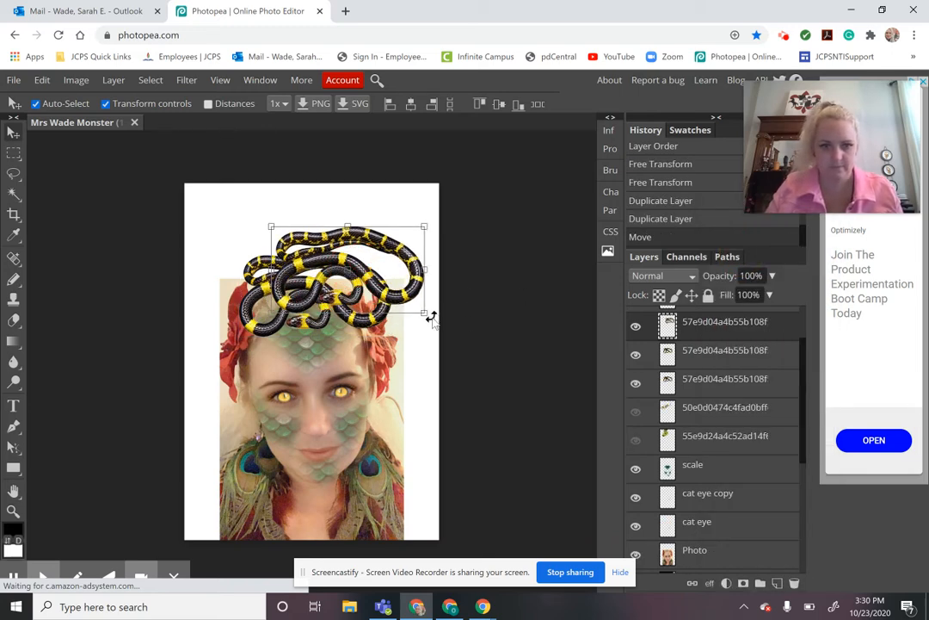
drag(428, 314, 386, 271)
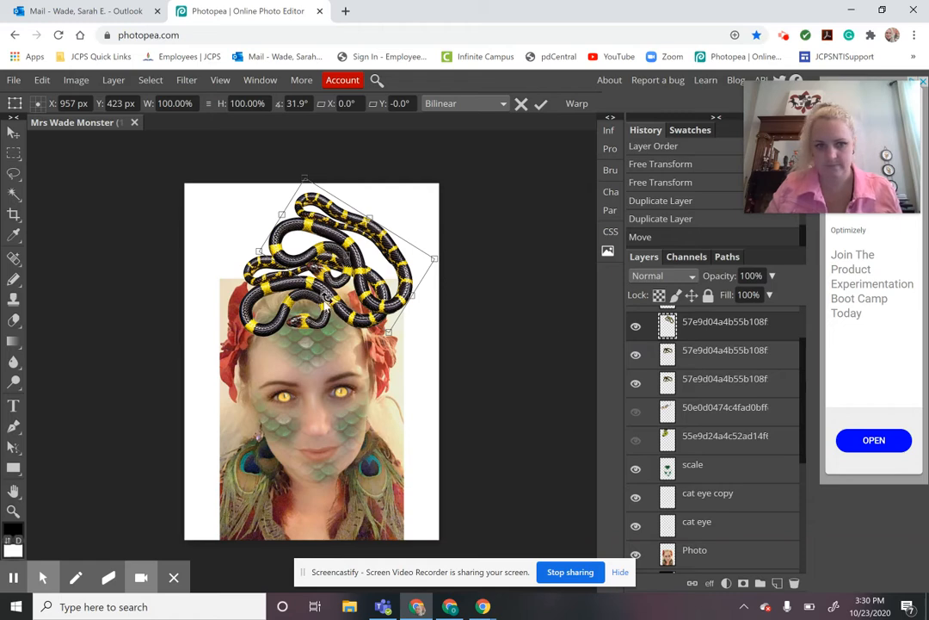
- Rotate the second banded snake copy to -28.5° and place it over the upper left of the woman's head
click(689, 360)
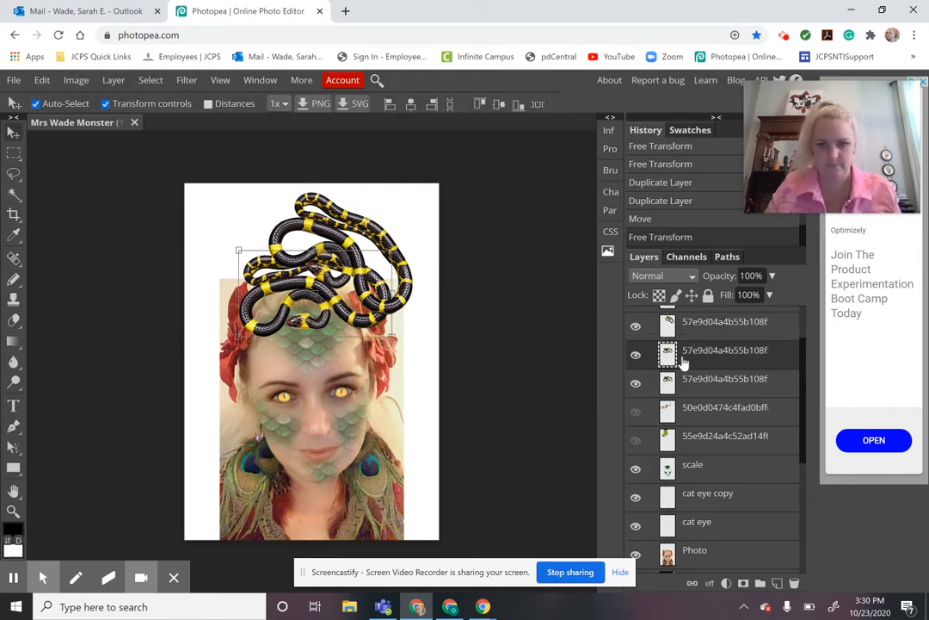
drag(297, 302, 258, 316)
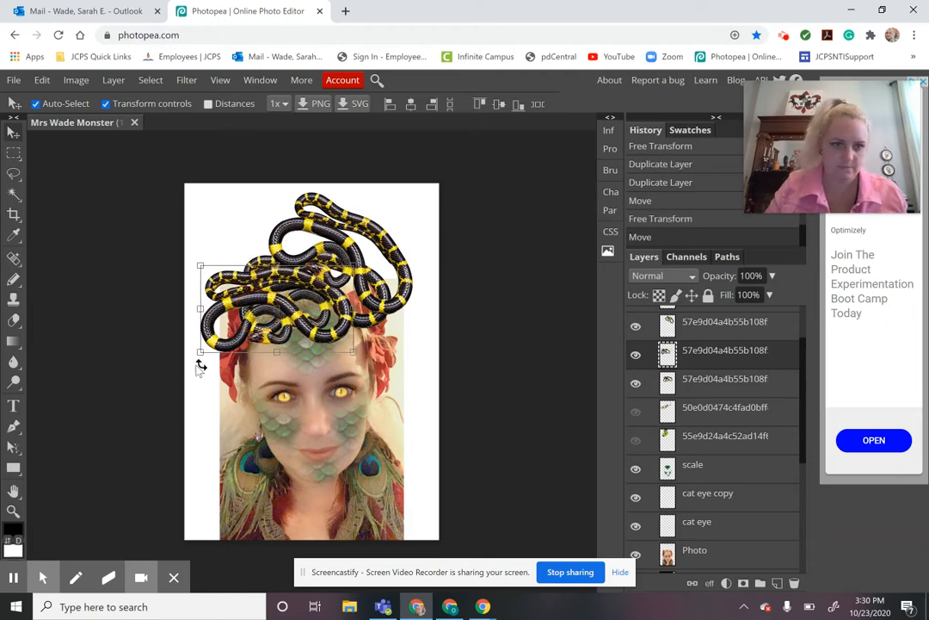
key(ctrl+t)
drag(197, 368, 216, 392)
drag(263, 326, 250, 287)
drag(215, 331, 226, 341)
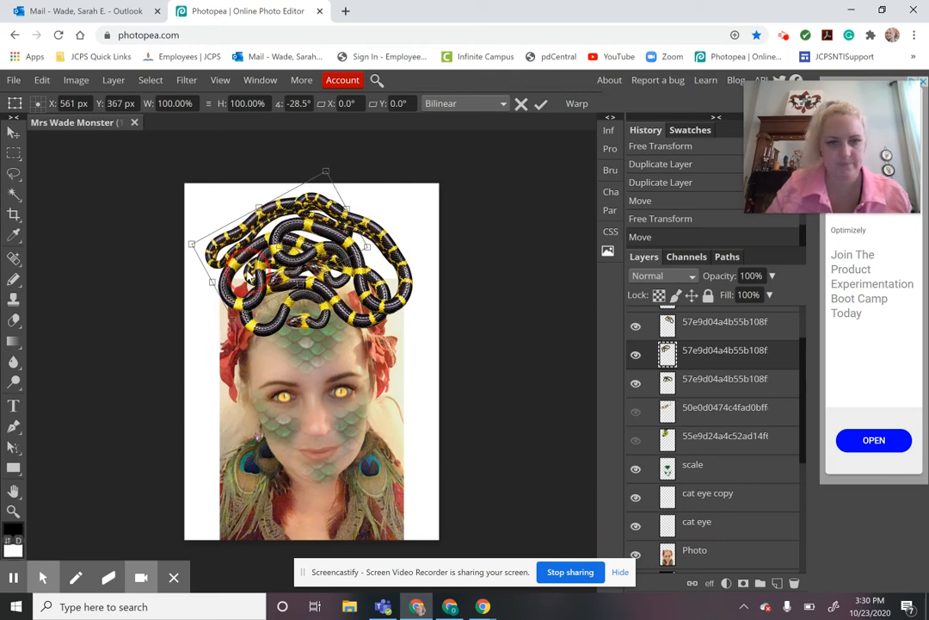
drag(250, 273, 243, 277)
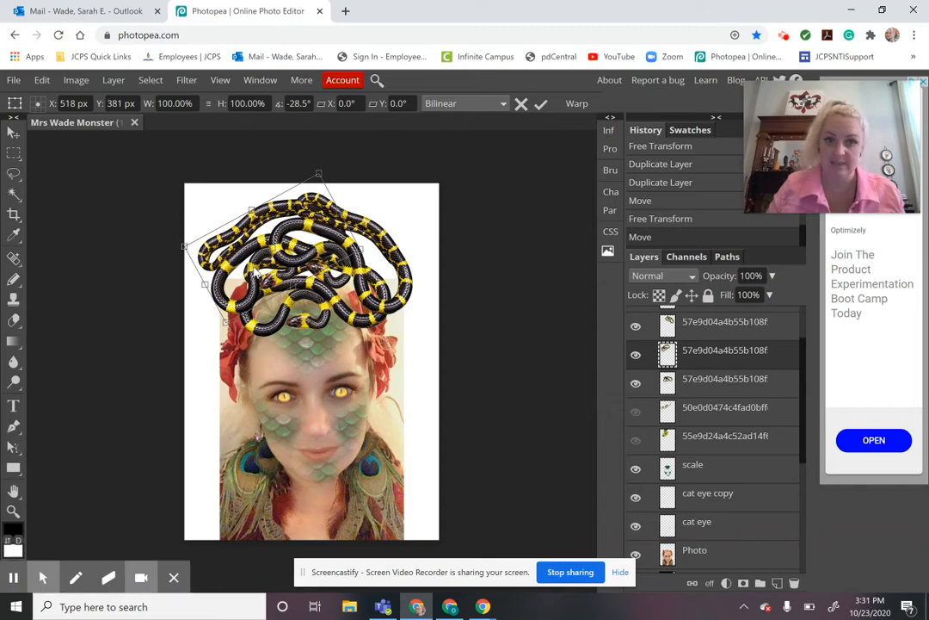
- Duplicate the tilted snake, rotate the copy to 29.7° across the top of the hair, and nudge the left snake slightly inward
drag(257, 272, 315, 267)
key(Return)
drag(408, 199, 432, 254)
drag(269, 289, 333, 244)
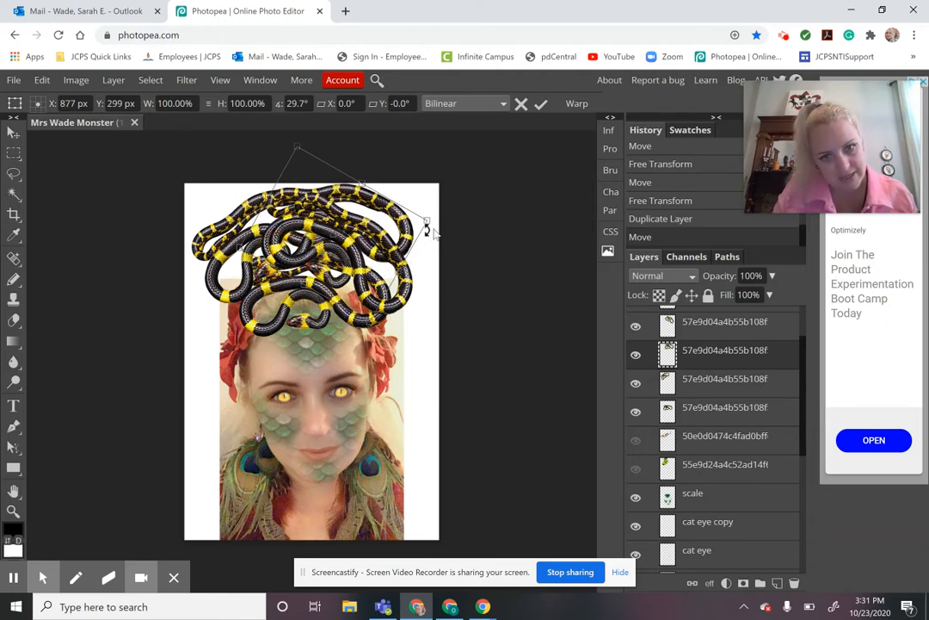
drag(343, 191, 276, 190)
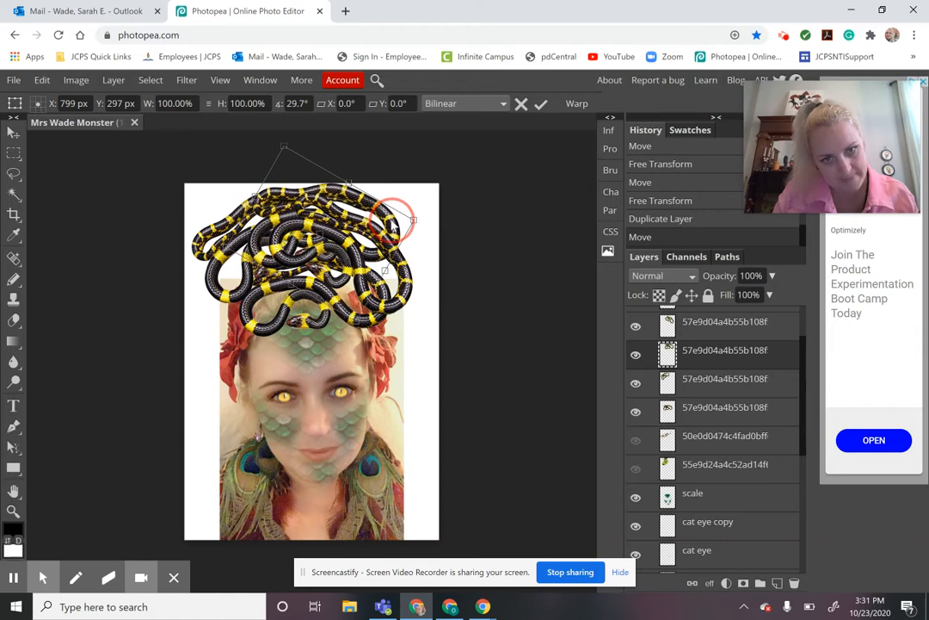
click(710, 384)
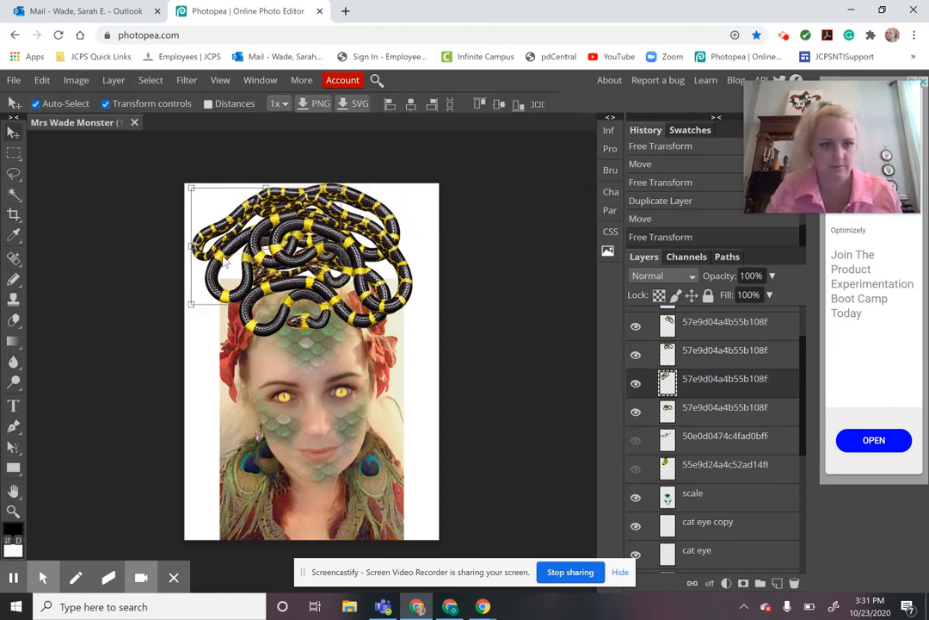
drag(227, 262, 232, 270)
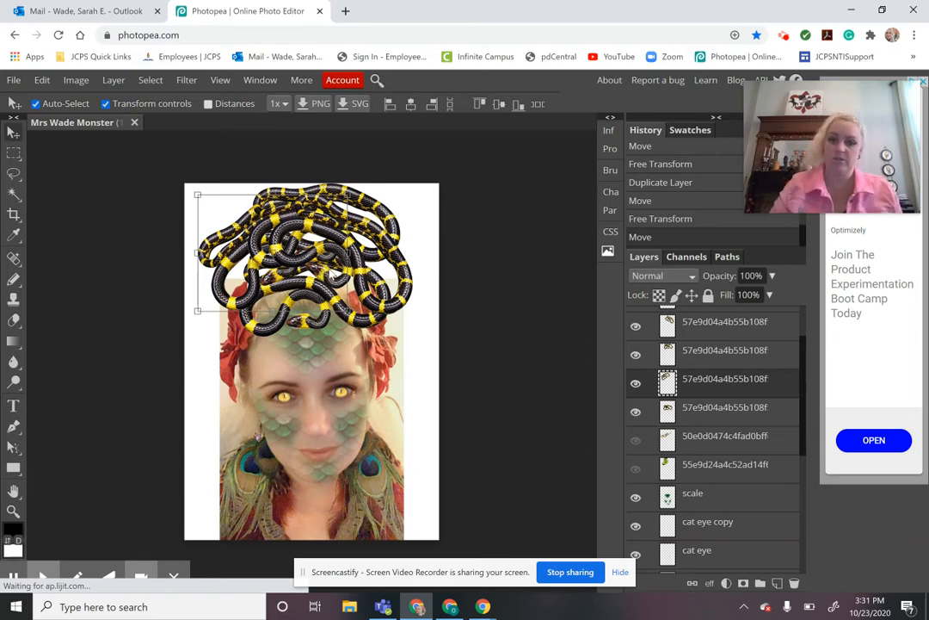
- Create a new empty layer and place it directly beneath the four banded snake layers
click(723, 417)
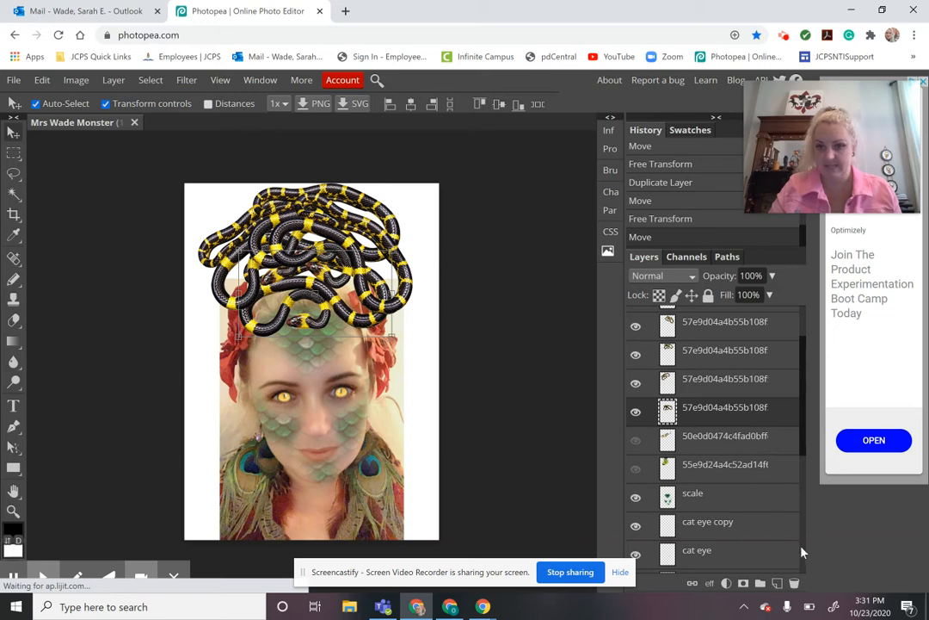
click(778, 584)
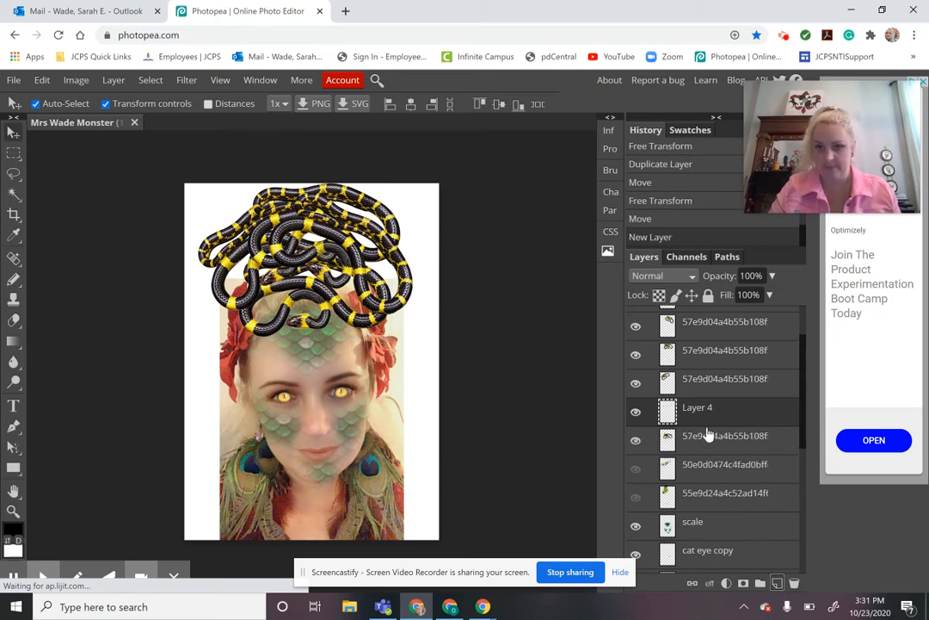
drag(701, 414, 702, 443)
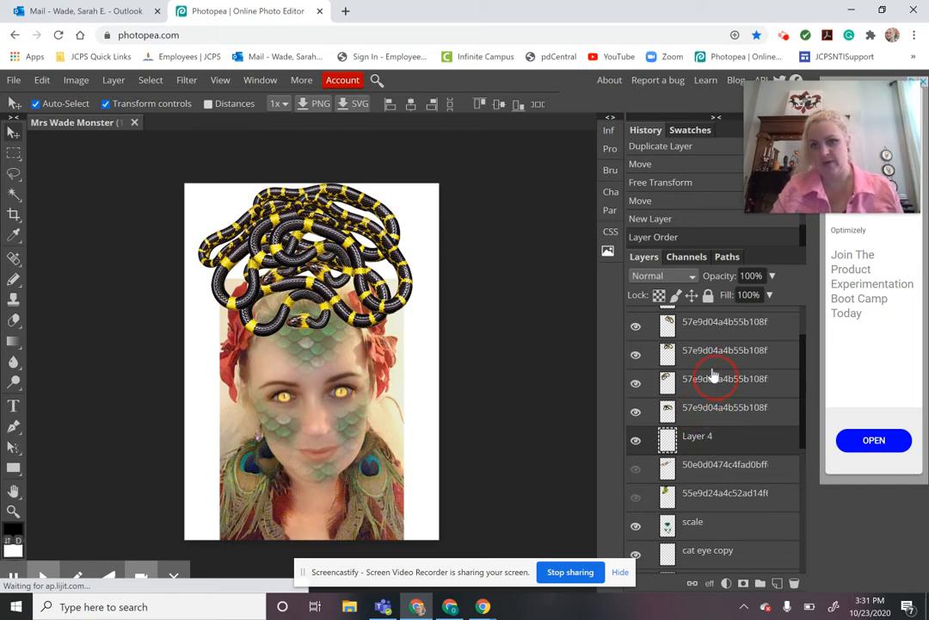
- Hide the four banded snake layers and show them again to check how they stack above the new layer
click(636, 322)
click(636, 351)
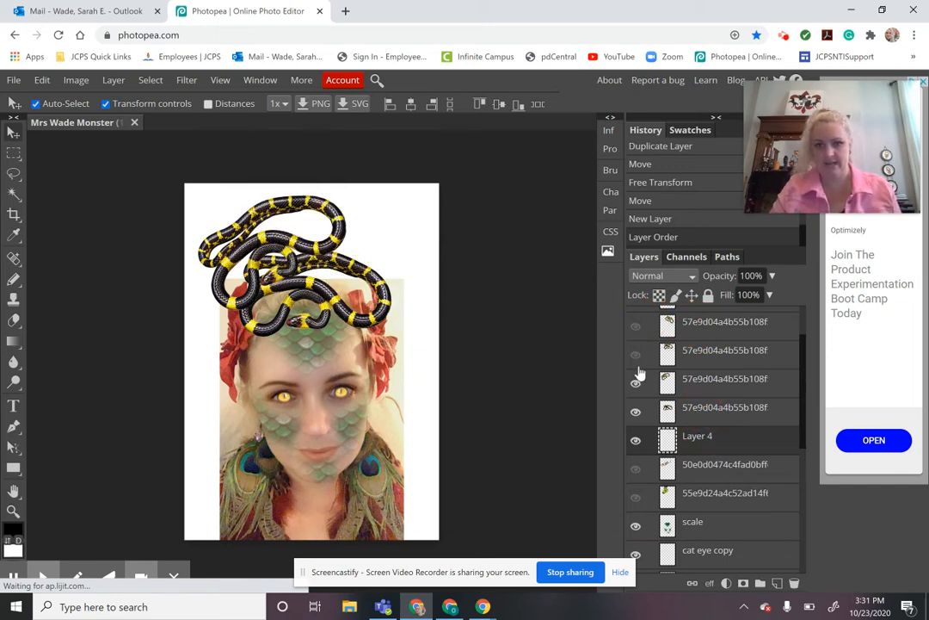
click(636, 379)
click(636, 410)
scroll(654, 412, up, 2)
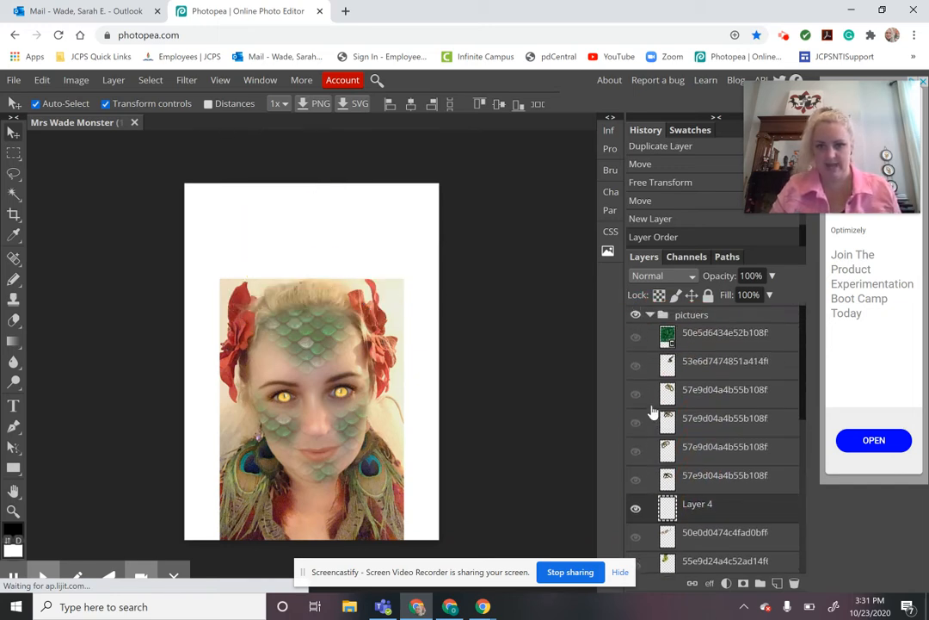
scroll(653, 413, down, 2)
click(636, 412)
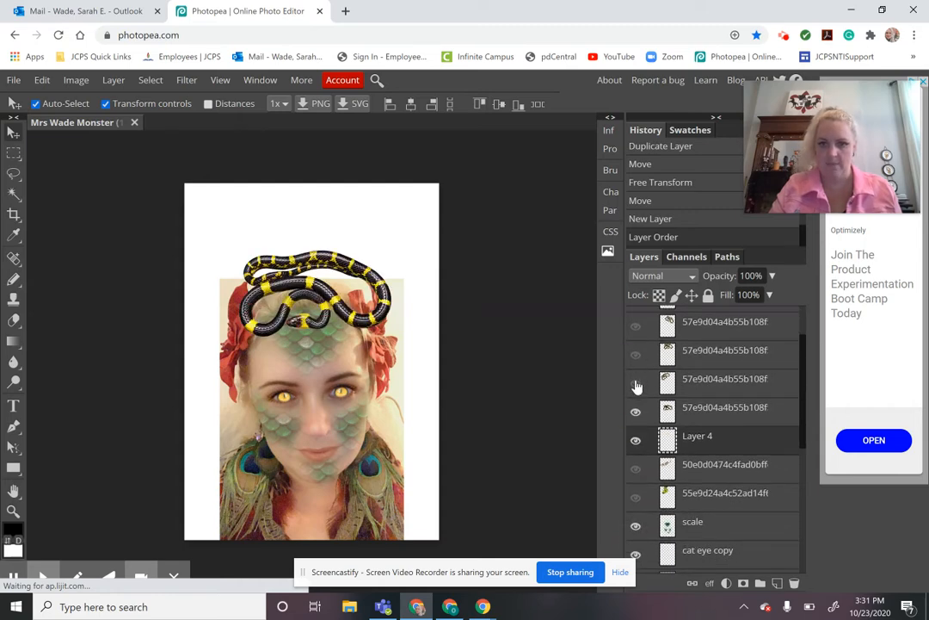
click(636, 383)
click(636, 352)
click(636, 324)
scroll(637, 331, up, 2)
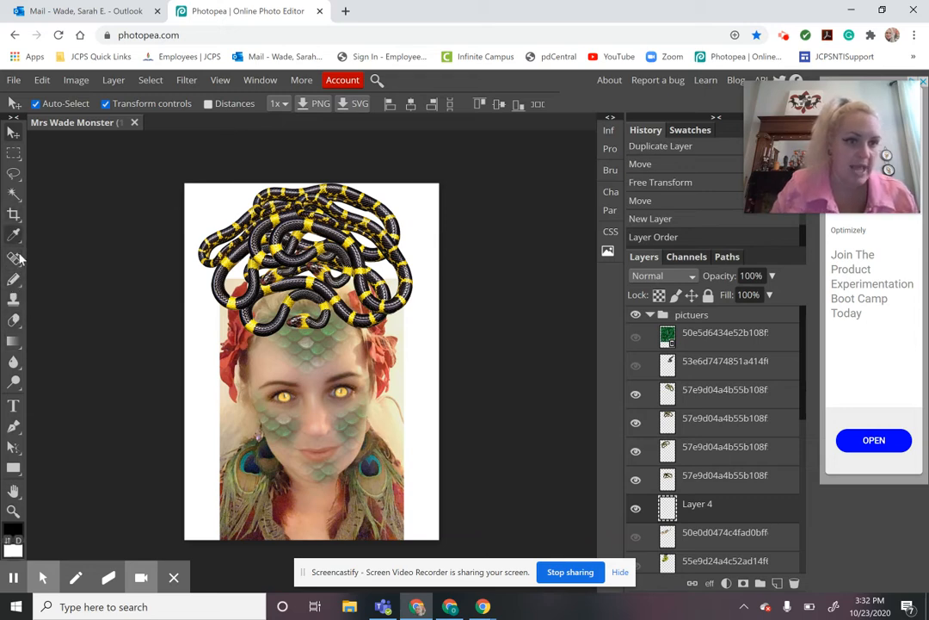
- Paint black with the Brush tool on Layer 4 to fill the gaps between the snake coils
right_click(16, 281)
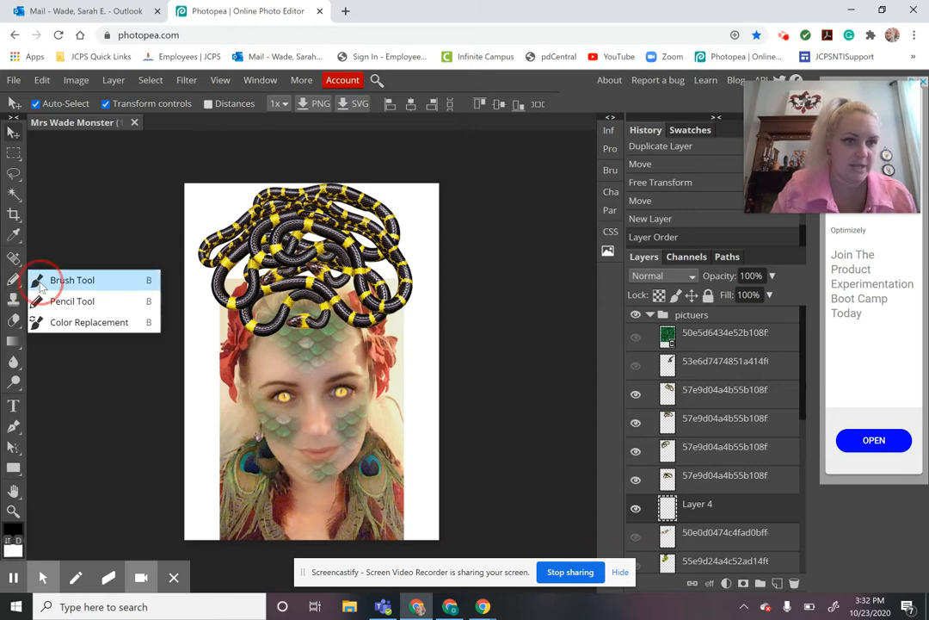
click(72, 280)
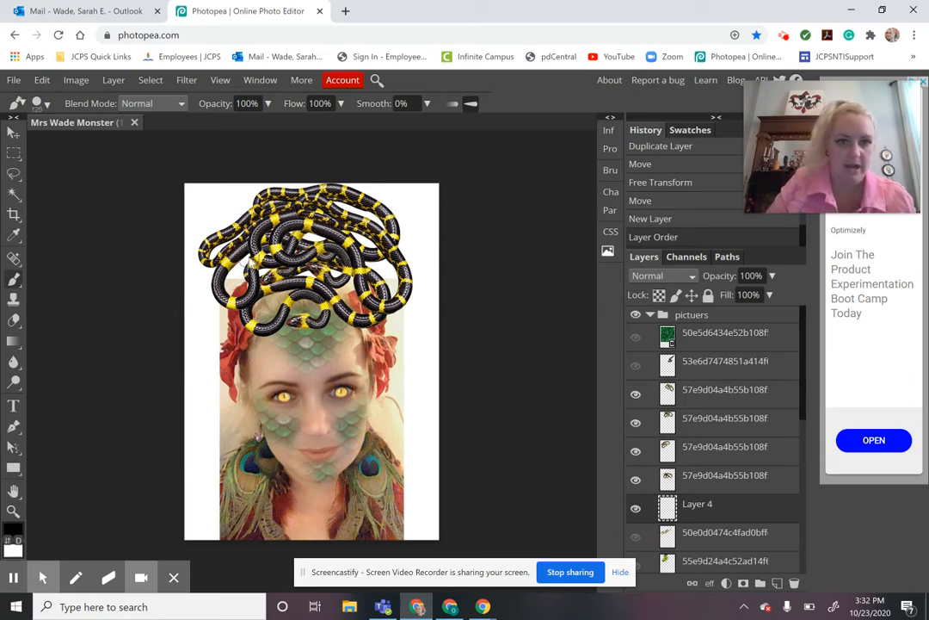
drag(244, 268, 234, 268)
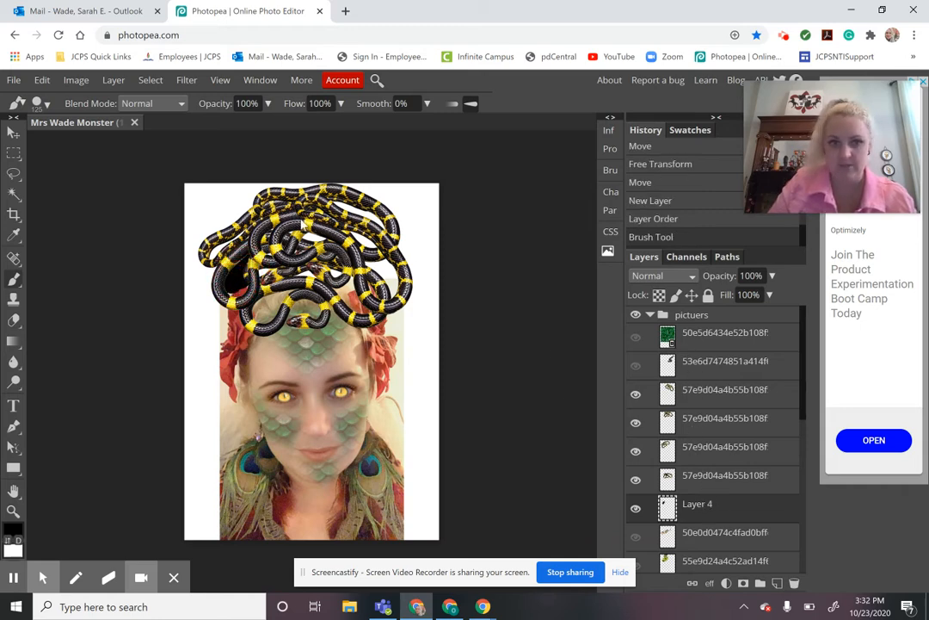
mouse_move(243, 261)
mouse_down()
mouse_move(261, 281)
mouse_move(238, 284)
mouse_move(291, 272)
mouse_move(262, 230)
mouse_move(259, 192)
mouse_move(318, 248)
mouse_move(267, 220)
mouse_move(241, 228)
mouse_move(284, 282)
mouse_move(246, 305)
mouse_move(265, 317)
mouse_move(226, 256)
mouse_move(274, 232)
mouse_move(371, 309)
mouse_move(350, 289)
mouse_move(370, 272)
mouse_move(335, 248)
mouse_move(312, 209)
mouse_move(325, 203)
mouse_move(368, 221)
mouse_move(301, 202)
mouse_move(275, 211)
mouse_move(261, 232)
mouse_move(205, 209)
mouse_move(185, 212)
mouse_move(221, 258)
mouse_move(189, 219)
mouse_move(340, 254)
mouse_move(394, 277)
mouse_move(387, 286)
mouse_move(395, 277)
mouse_move(393, 287)
mouse_up()
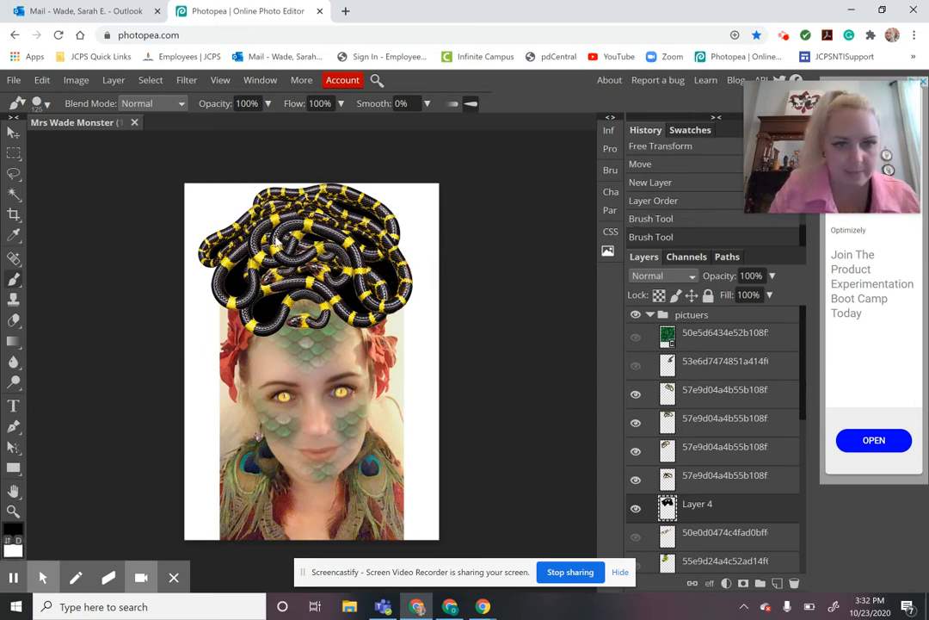
mouse_move(281, 240)
mouse_down()
mouse_move(321, 245)
mouse_move(295, 257)
mouse_up()
click(295, 245)
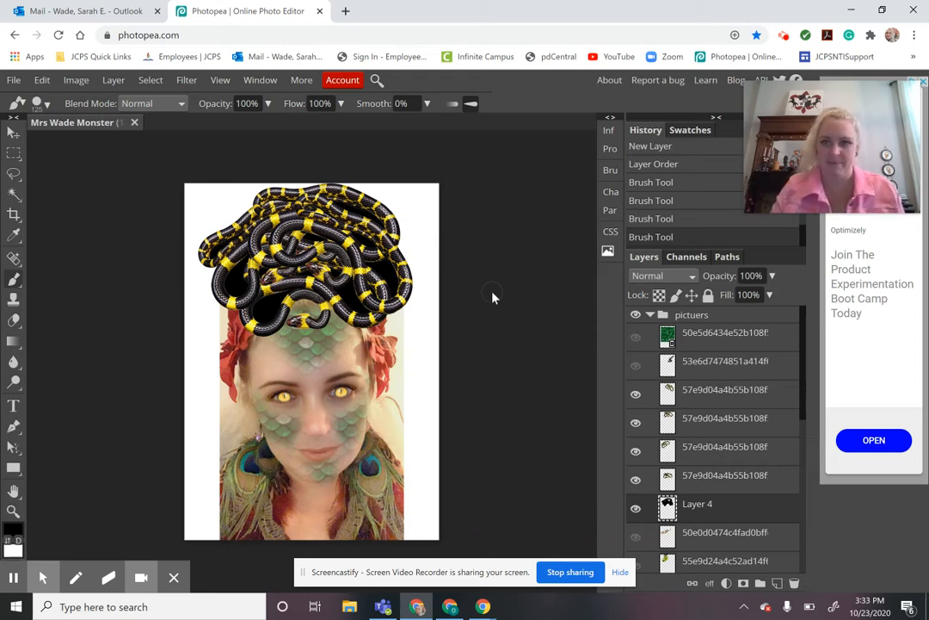
- Show the dark snake layer, shift it toward the upper right of the head, and scale it to 73.72%
click(636, 366)
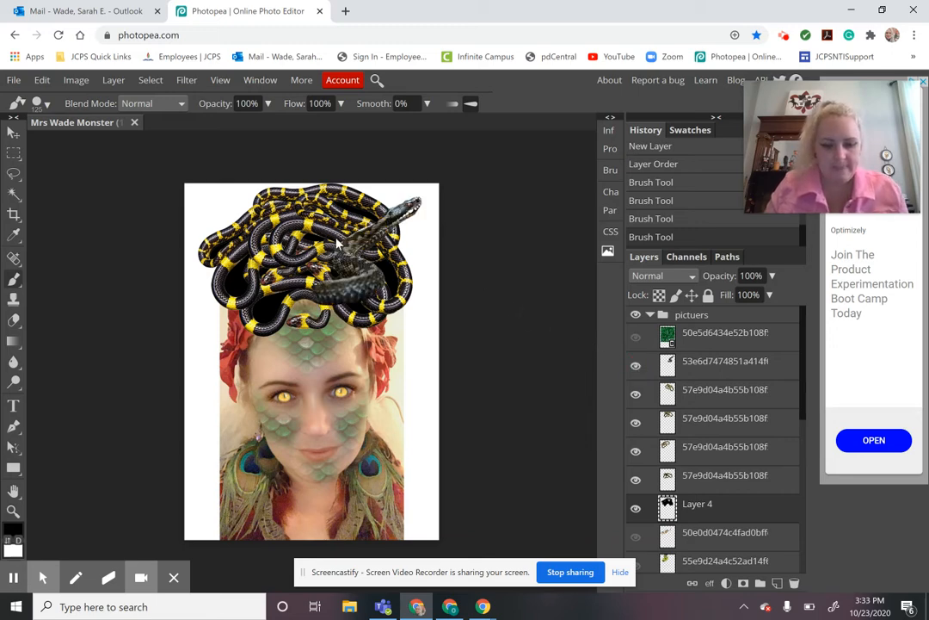
key(v)
drag(360, 251, 370, 248)
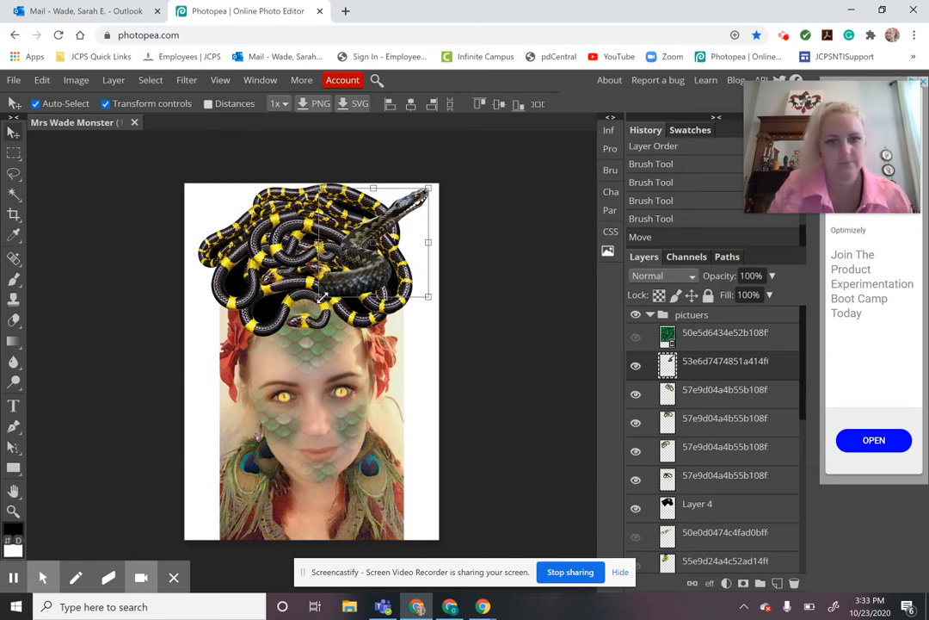
drag(322, 296, 349, 268)
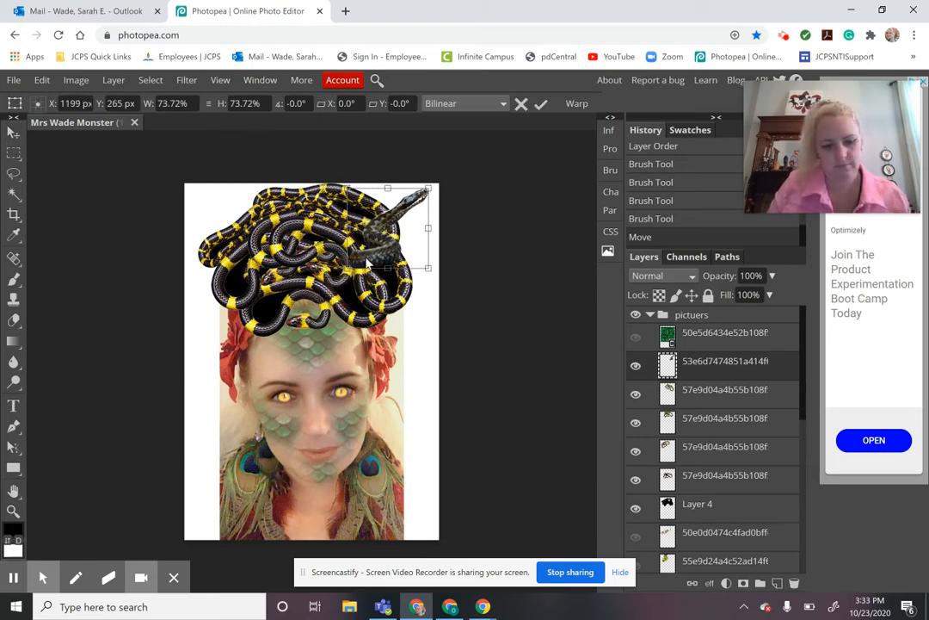
- Duplicate the dark snake, mirror the copy horizontally, and place it on the upper left of the head
drag(381, 244, 232, 250)
key(Return)
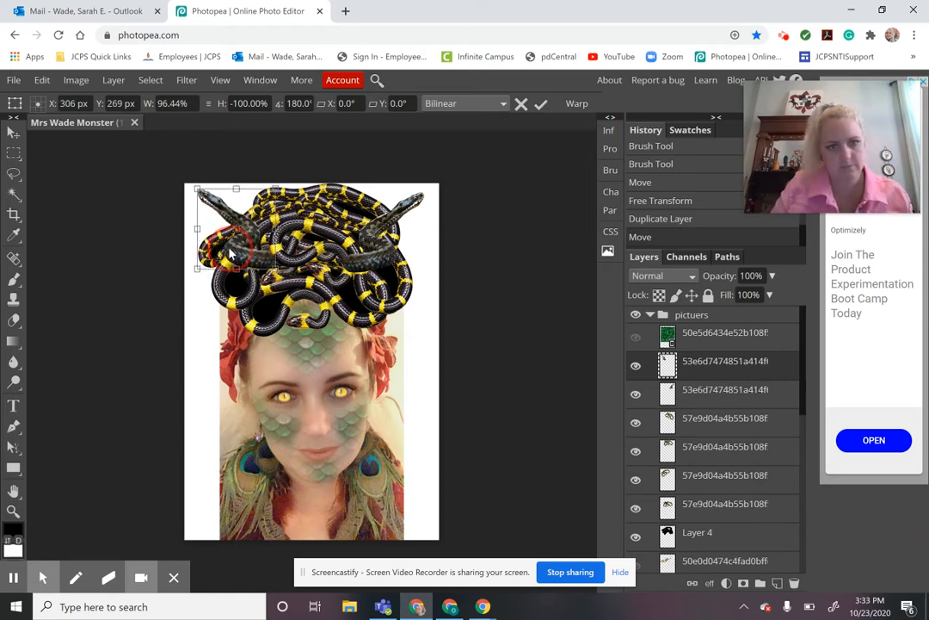
key(Return)
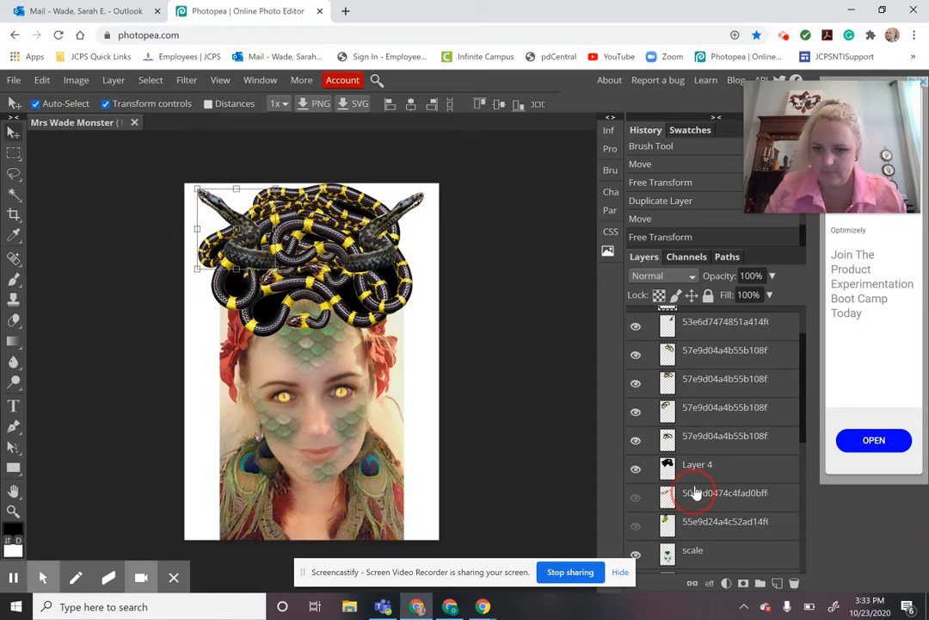
- Move the cream-coloured snake layer above all the other snake layers and make it visible
drag(695, 492, 684, 354)
scroll(696, 392, up, 2)
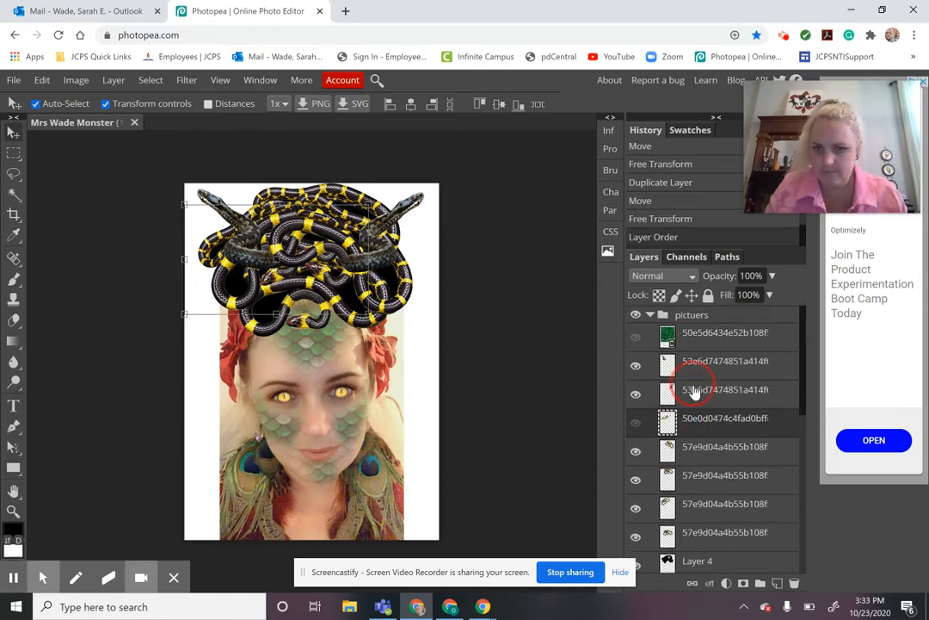
drag(704, 434, 701, 361)
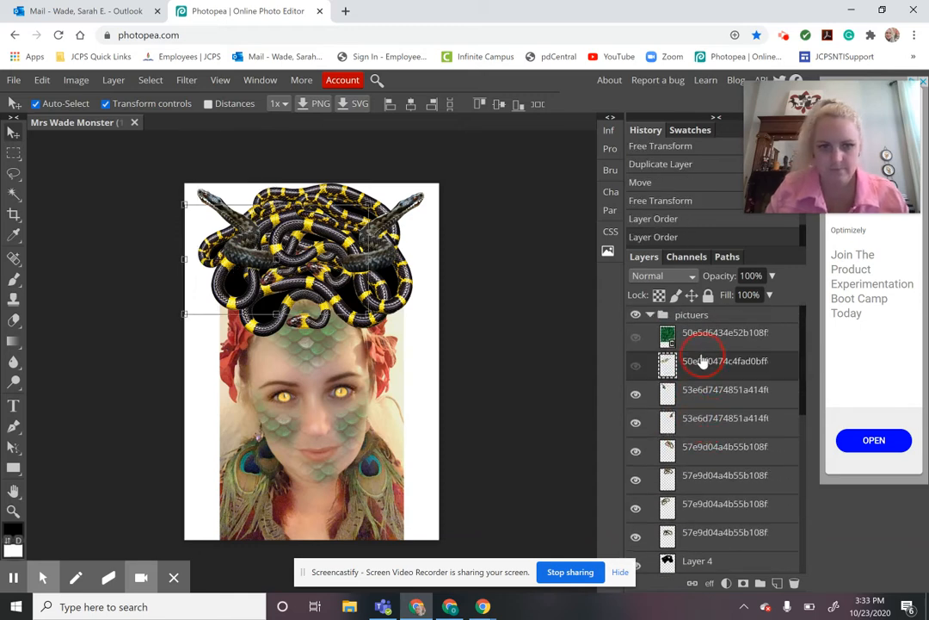
click(636, 366)
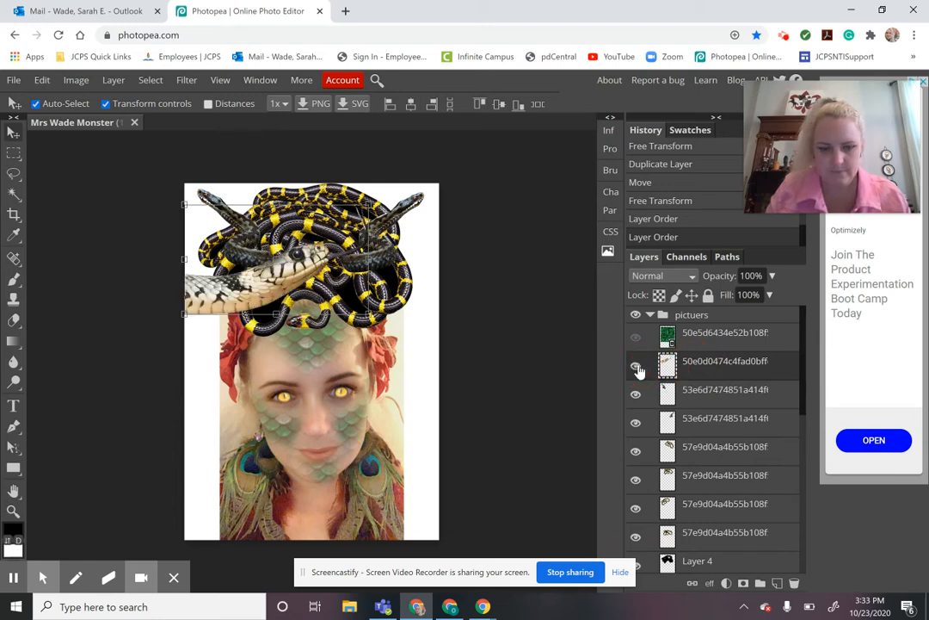
- Scale the cream-coloured snake to 48.57%, rotate it to -16.9°, and place it beside the right temple above the red flower
drag(273, 299, 326, 337)
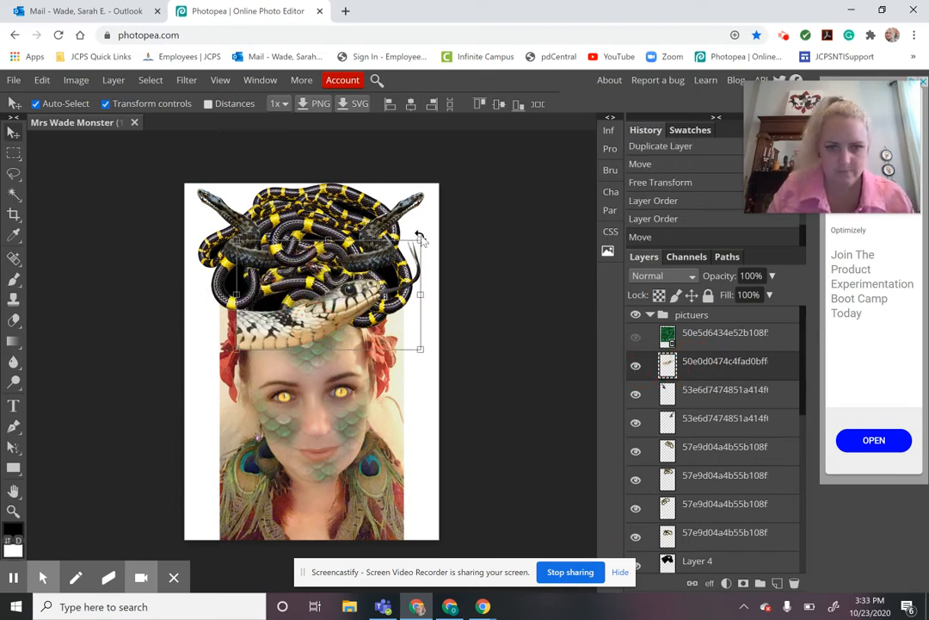
drag(416, 242, 422, 299)
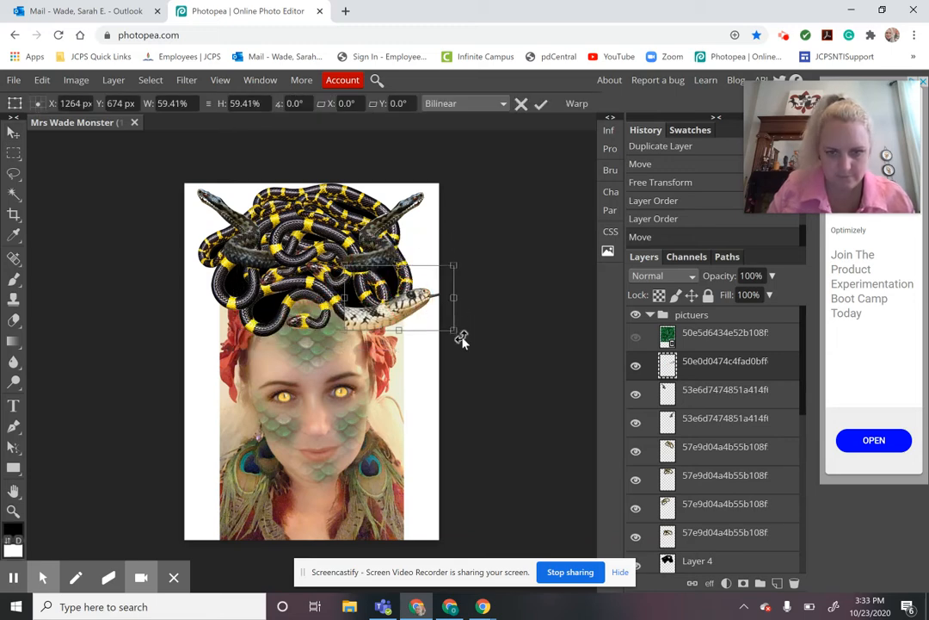
drag(461, 340, 428, 269)
mouse_move(395, 316)
mouse_down()
mouse_move(402, 309)
mouse_move(402, 317)
mouse_up()
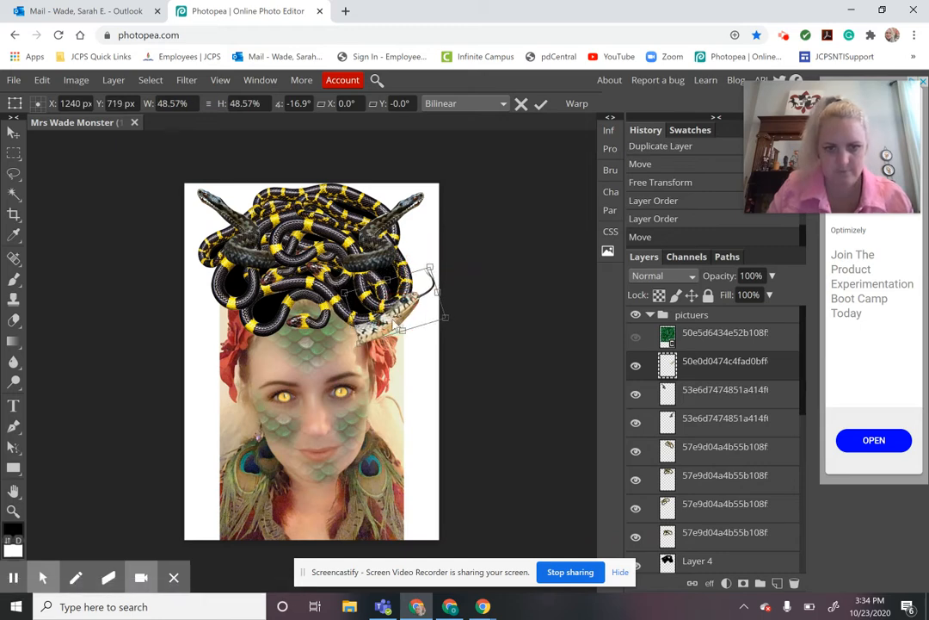
key(Return)
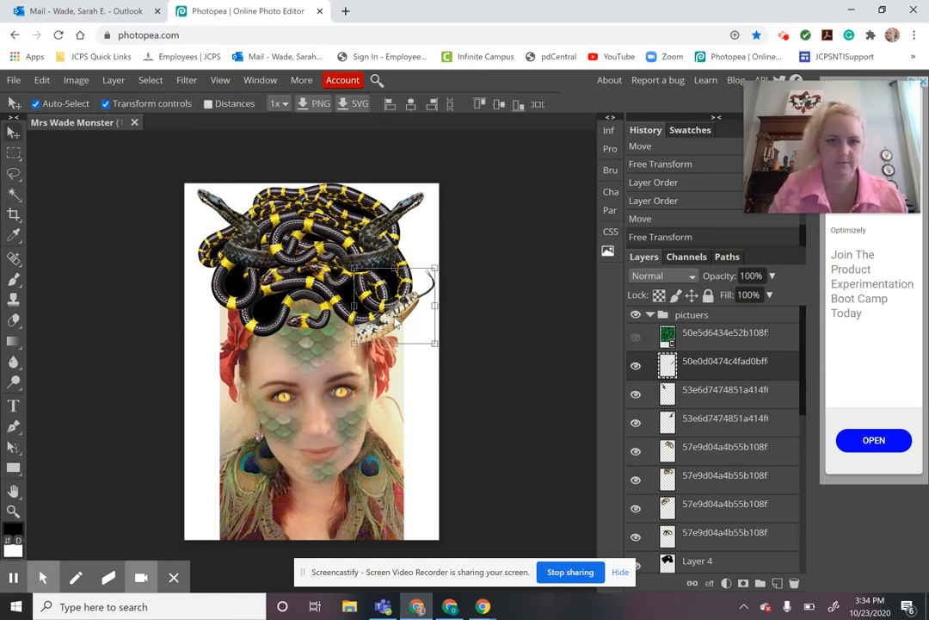
- Duplicate the cream-coloured snake, mirror the copy horizontally, and place it above the red flower on the left side of the head
drag(397, 322, 210, 326)
key(Return)
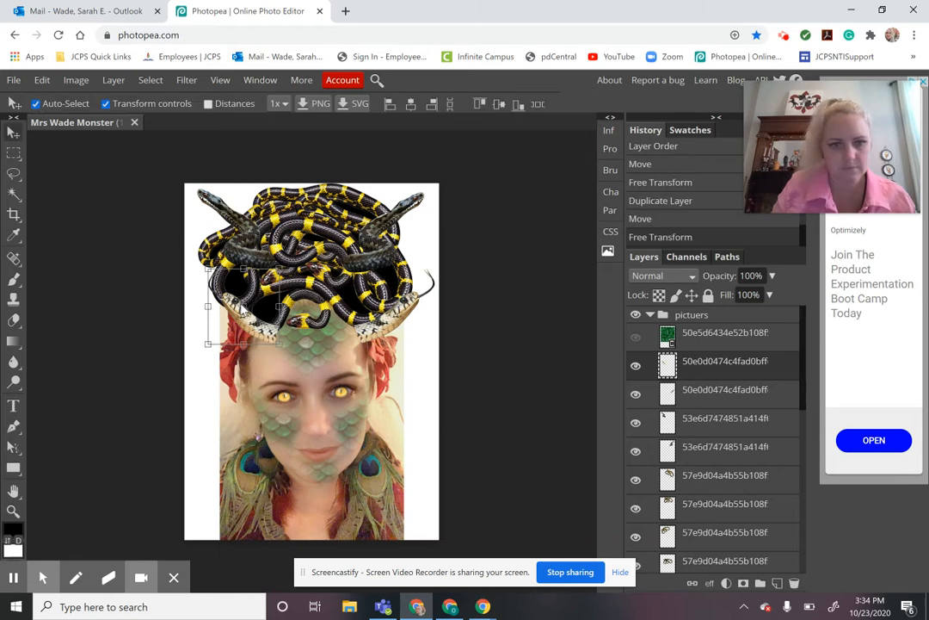
drag(263, 306, 233, 320)
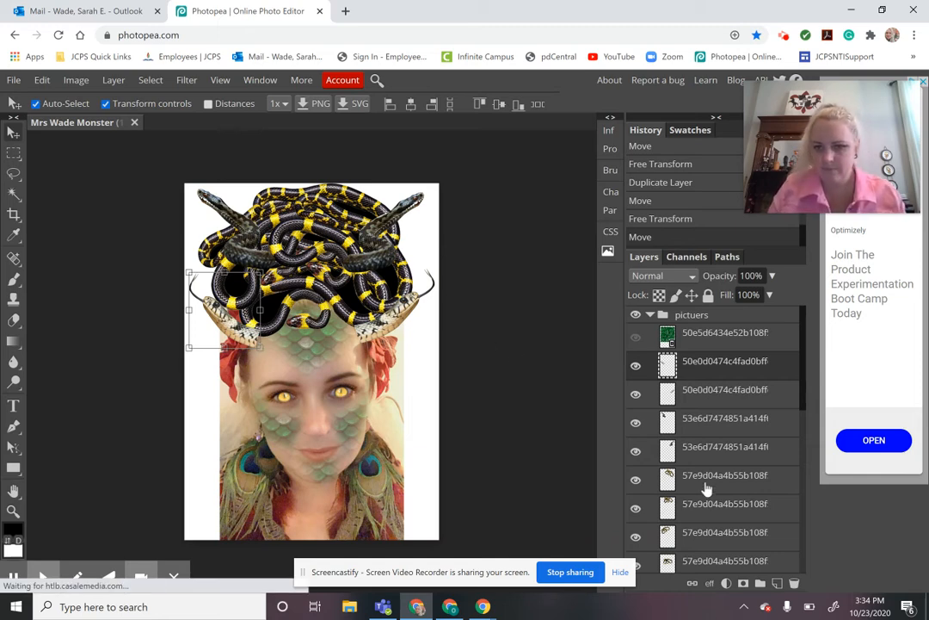
scroll(704, 495, down, 1)
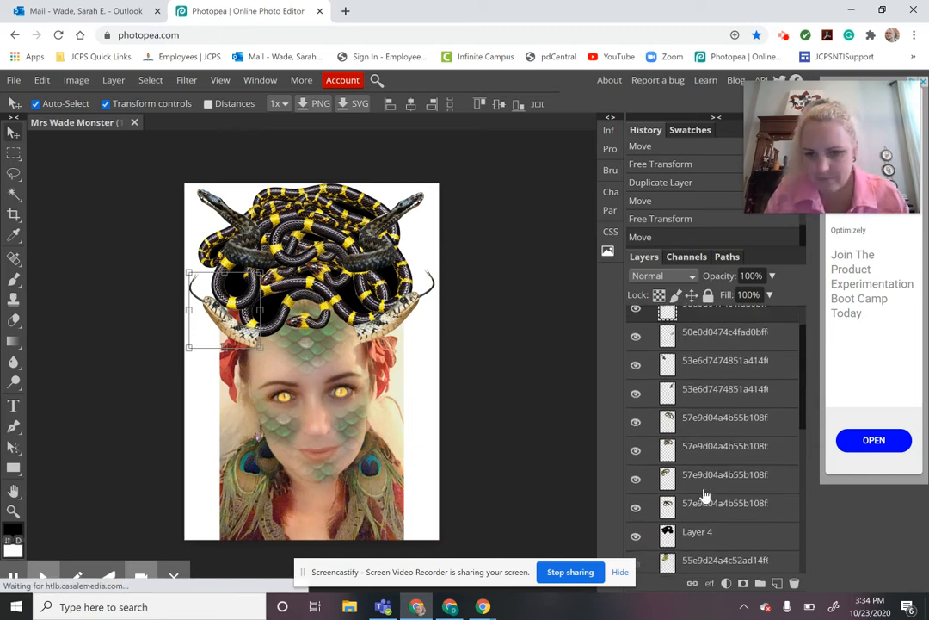
- Move the green snake layer up directly beneath the topmost cream-coloured snake layer and make it visible
click(699, 555)
drag(702, 555, 677, 319)
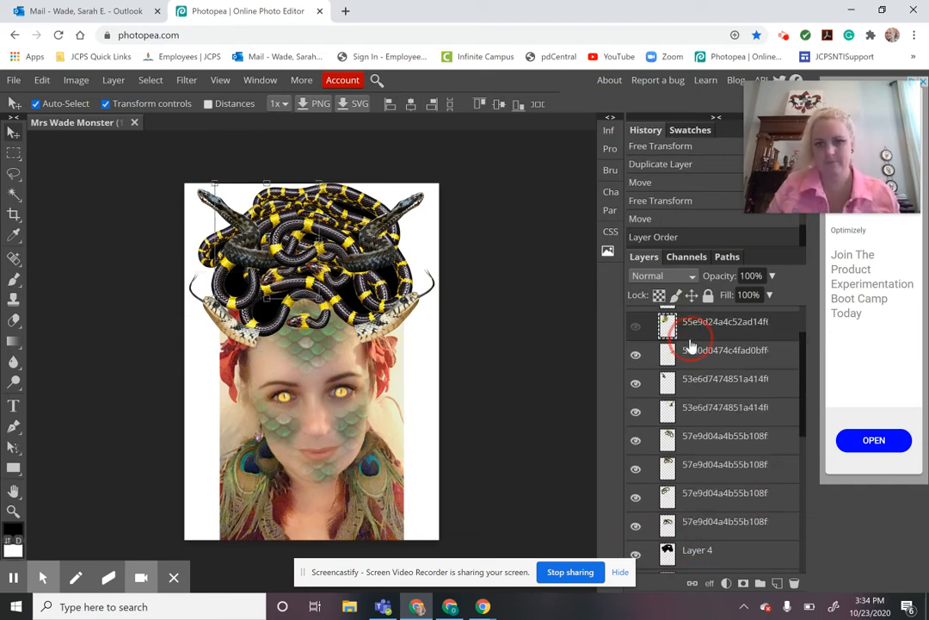
scroll(691, 347, up, 1)
click(641, 393)
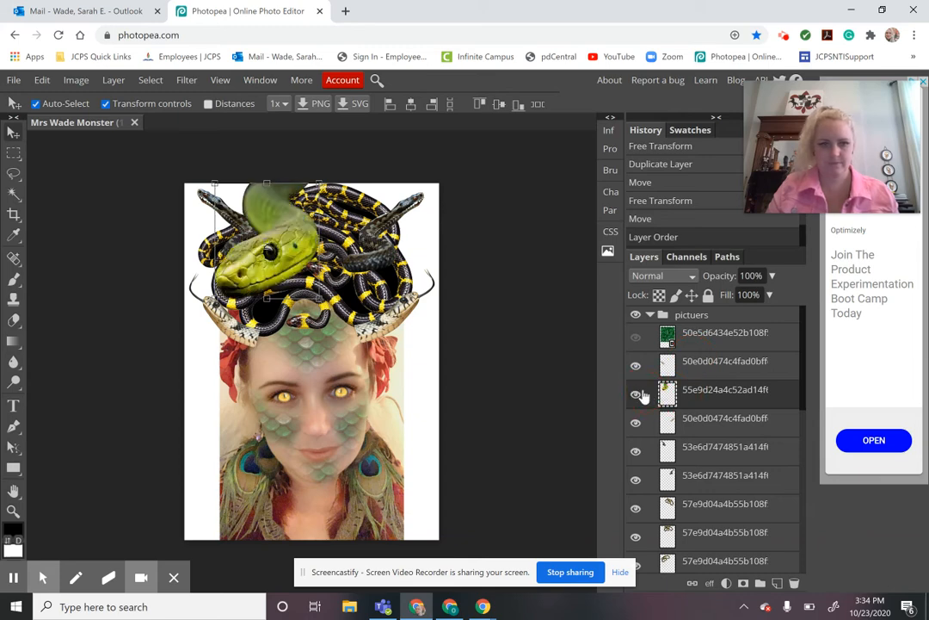
- Scale the green snake to 46.91% and place it over the red flower at the left temple, below the cream-coloured snake
drag(308, 250, 251, 396)
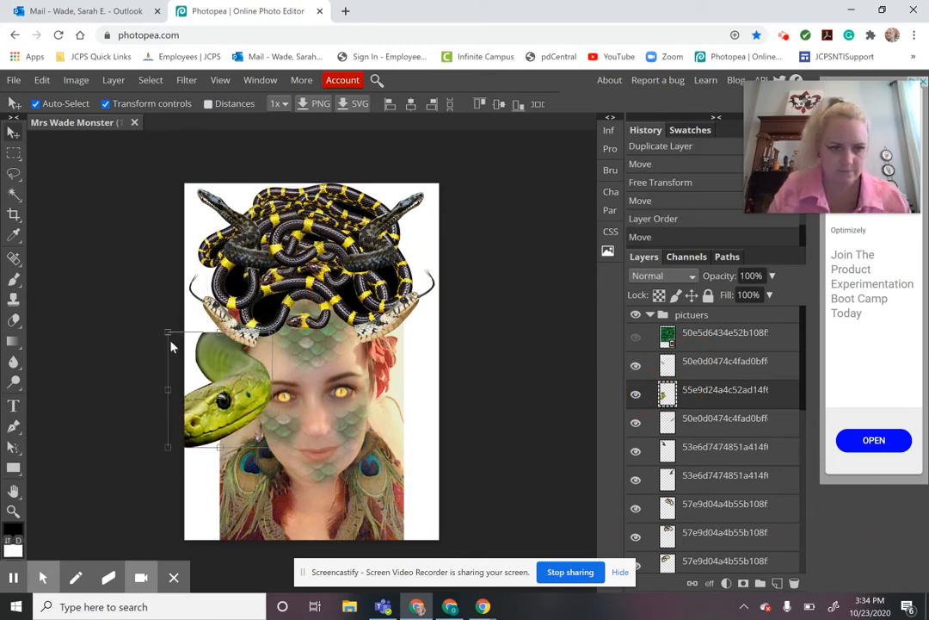
drag(167, 333, 198, 366)
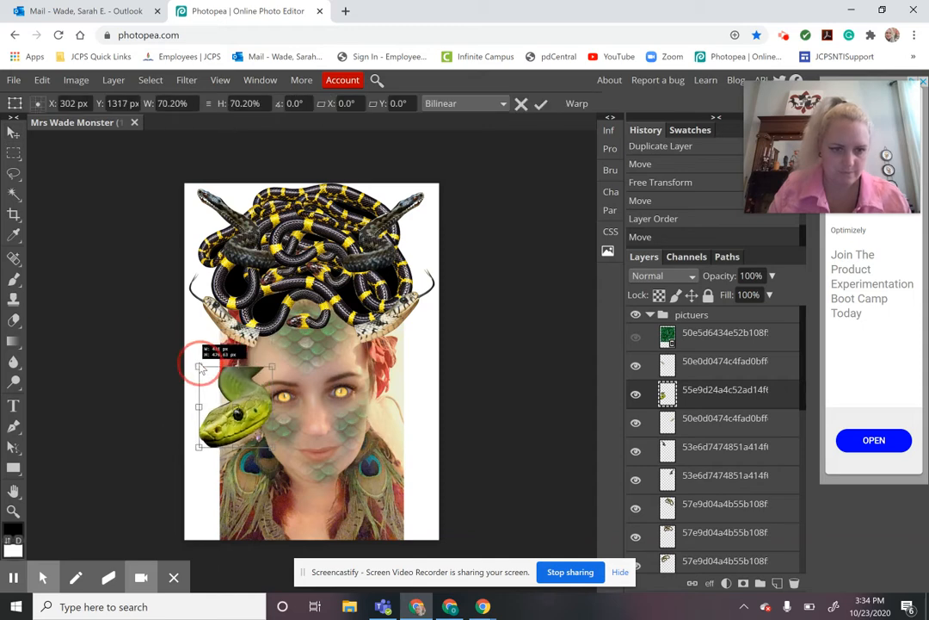
click(232, 400)
drag(232, 400, 241, 359)
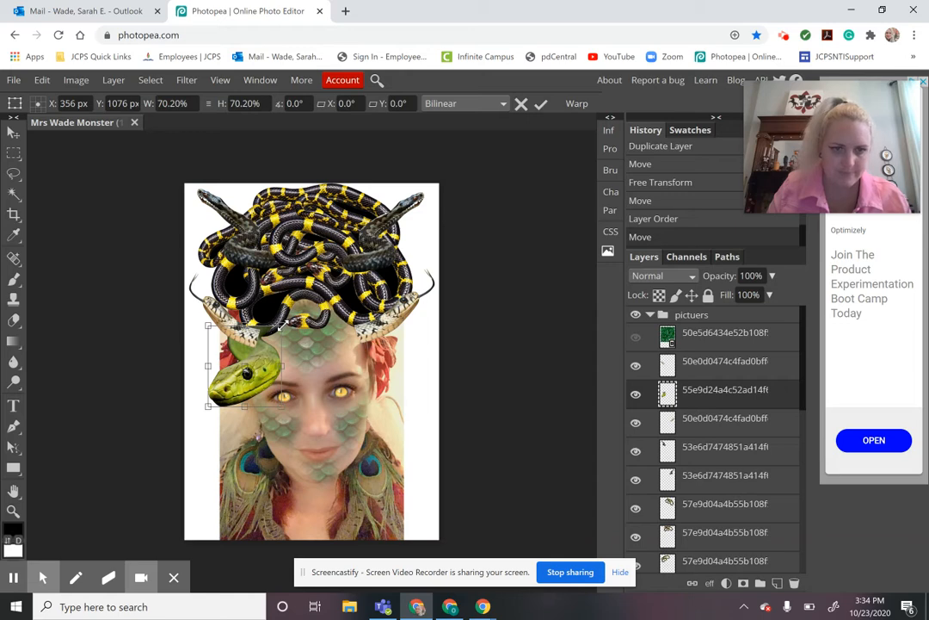
drag(281, 325, 269, 350)
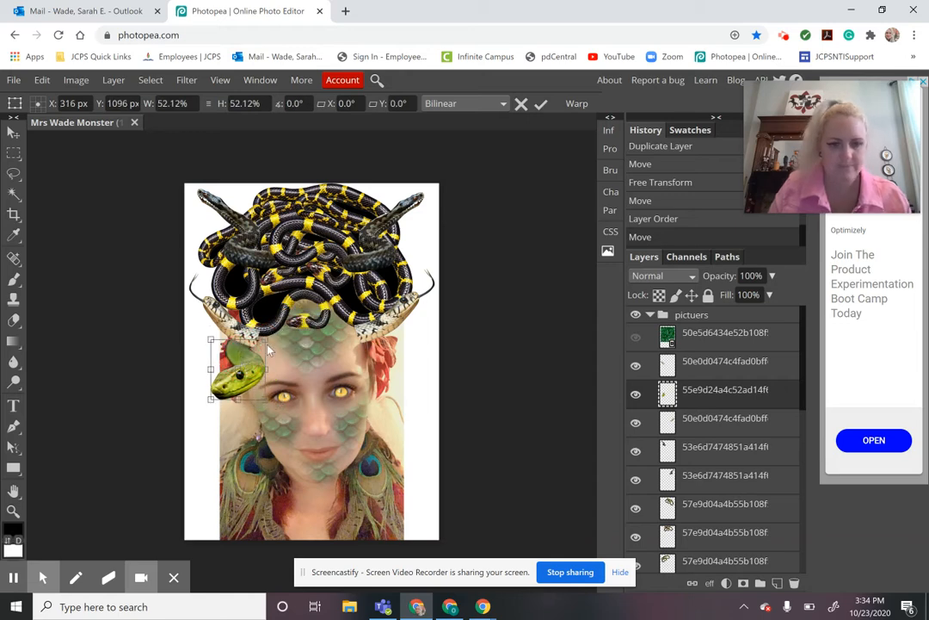
drag(265, 398, 260, 392)
mouse_move(13, 578)
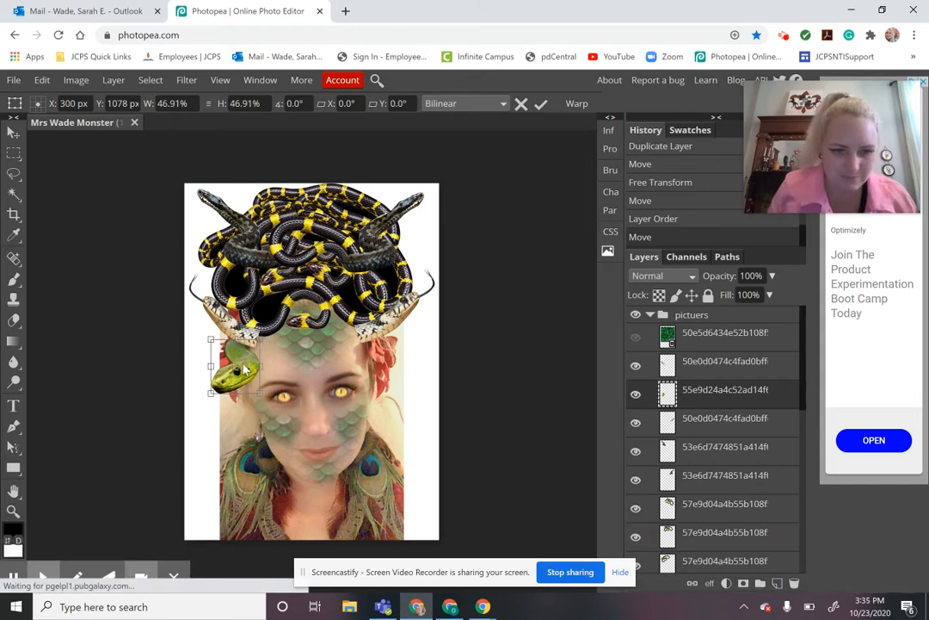
drag(245, 369, 253, 379)
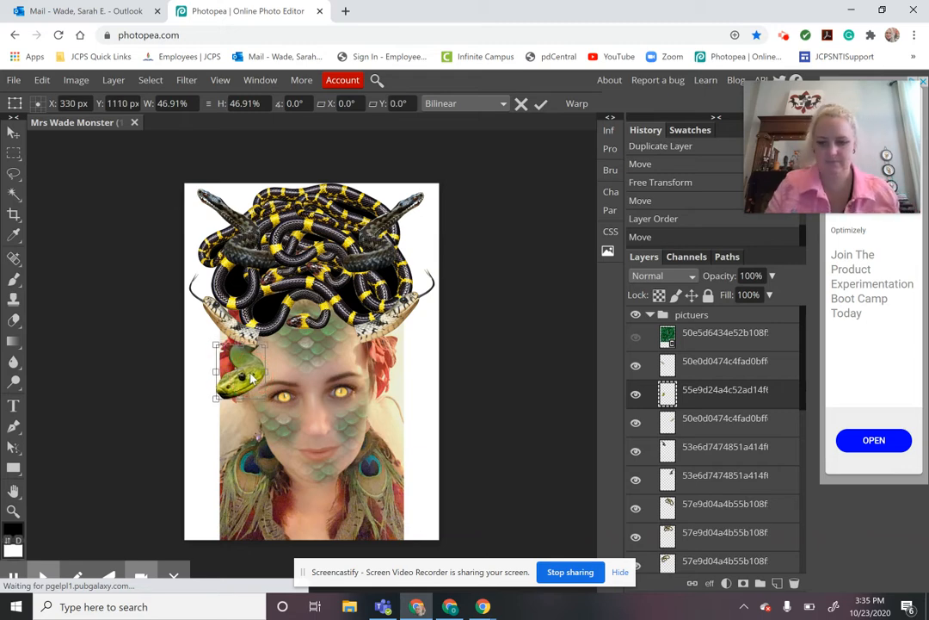
key(Return)
- Duplicate the green snake, mirror the copy horizontally, and place it over the red flower on the right side of the head
drag(250, 376, 404, 371)
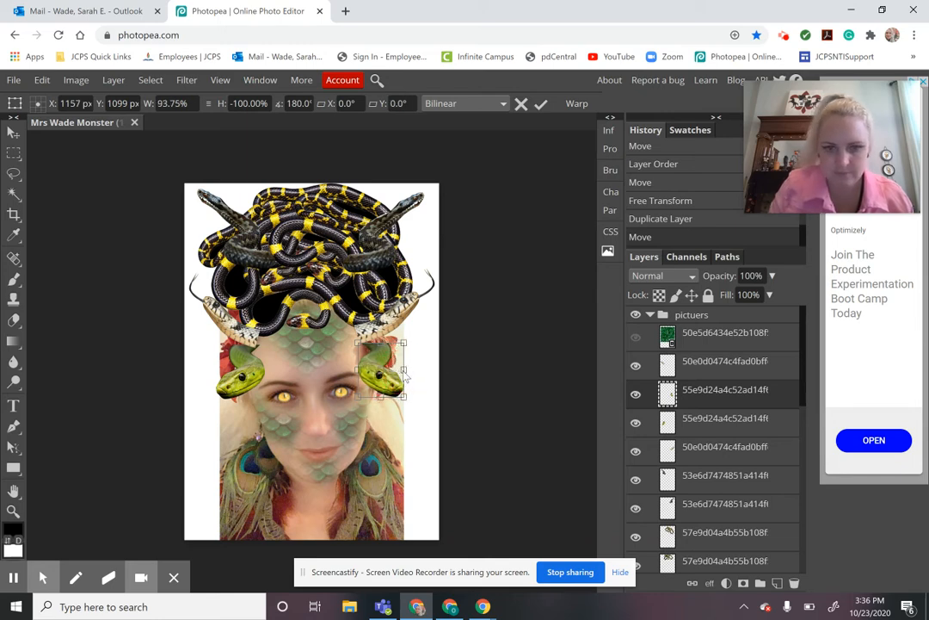
key(Return)
drag(387, 356, 384, 348)
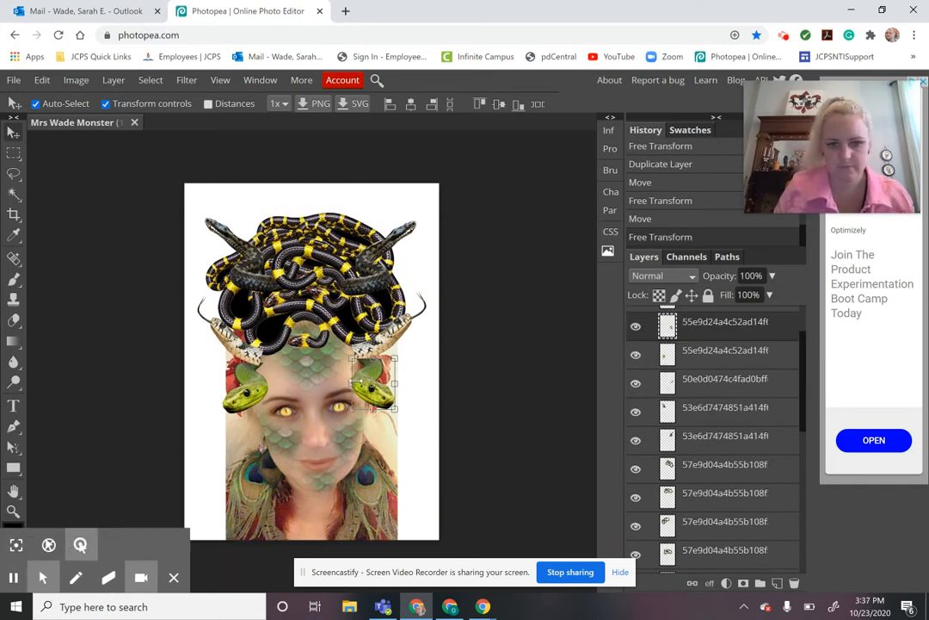
- Duplicate the right green snake, shrink the copy, rotate it to about -114.6°, and place it above the coils on the head's upper right
drag(364, 387, 385, 217)
key(ctrl+t)
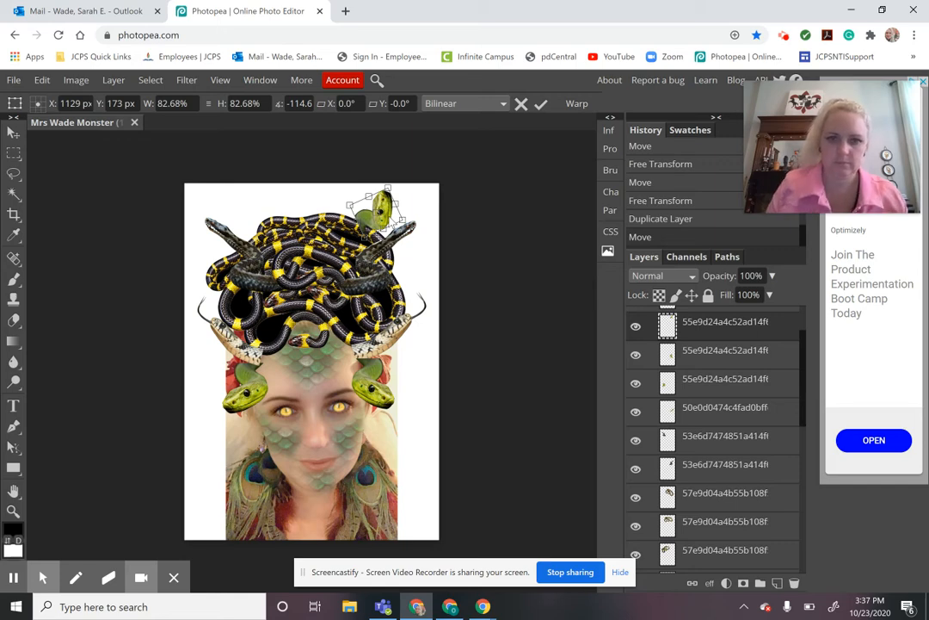
drag(401, 203, 403, 201)
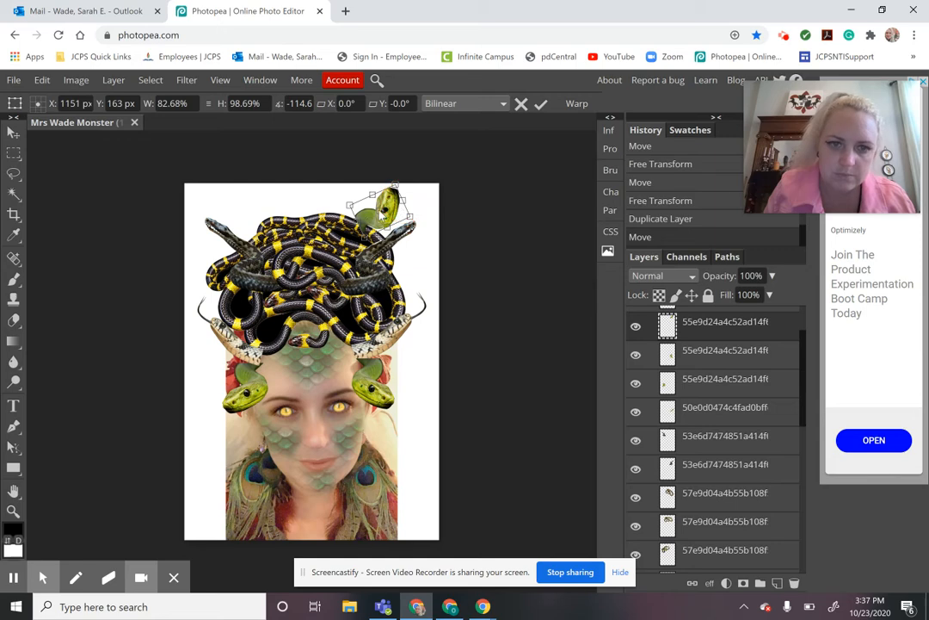
drag(340, 202, 342, 214)
key(Return)
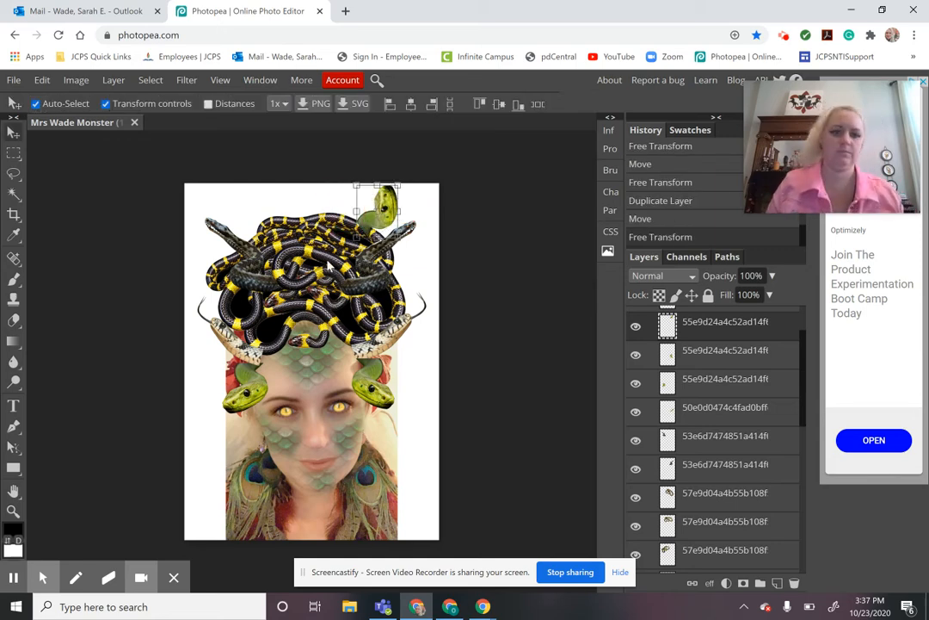
- Duplicate the left green snake, rotate the copy to 112.9°, and place it above the coils on the head's upper left
click(258, 388)
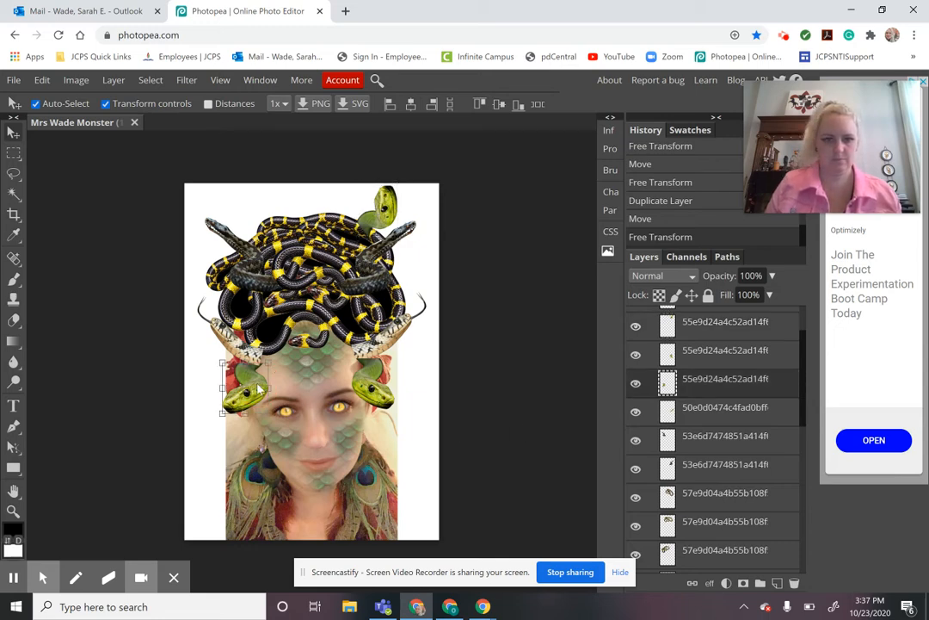
drag(258, 388, 258, 222)
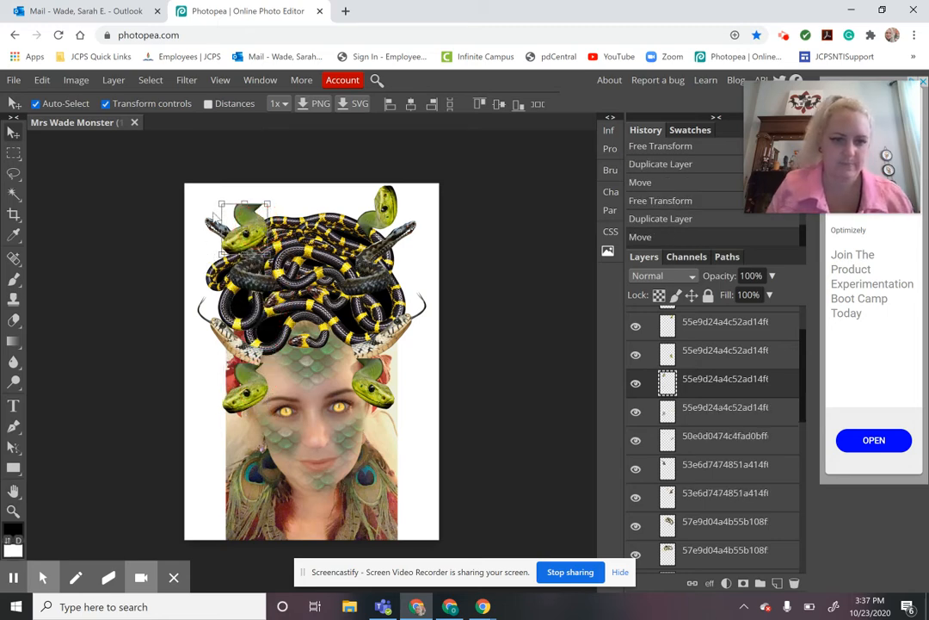
key(ctrl+t)
drag(217, 198, 269, 221)
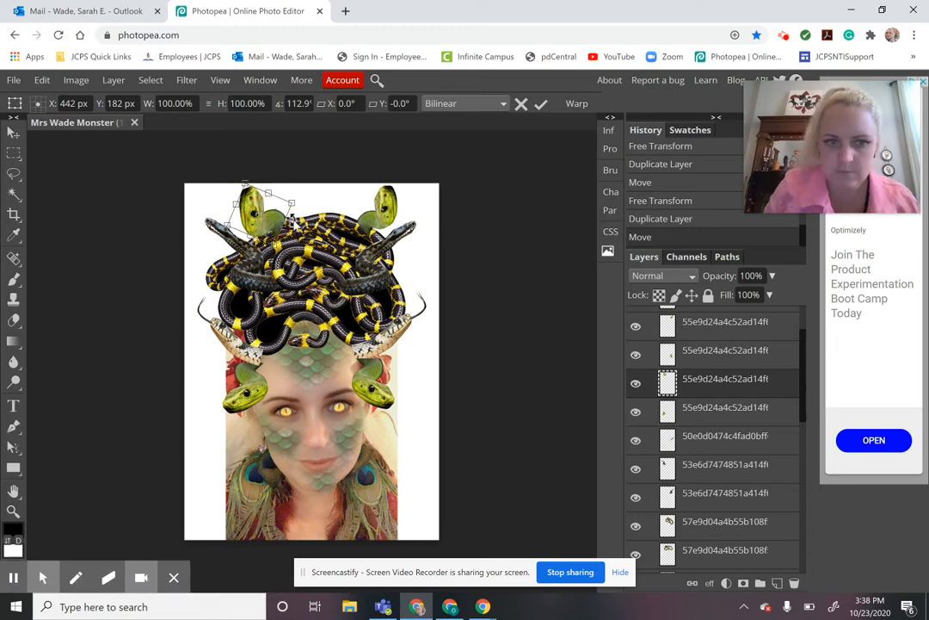
key(Return)
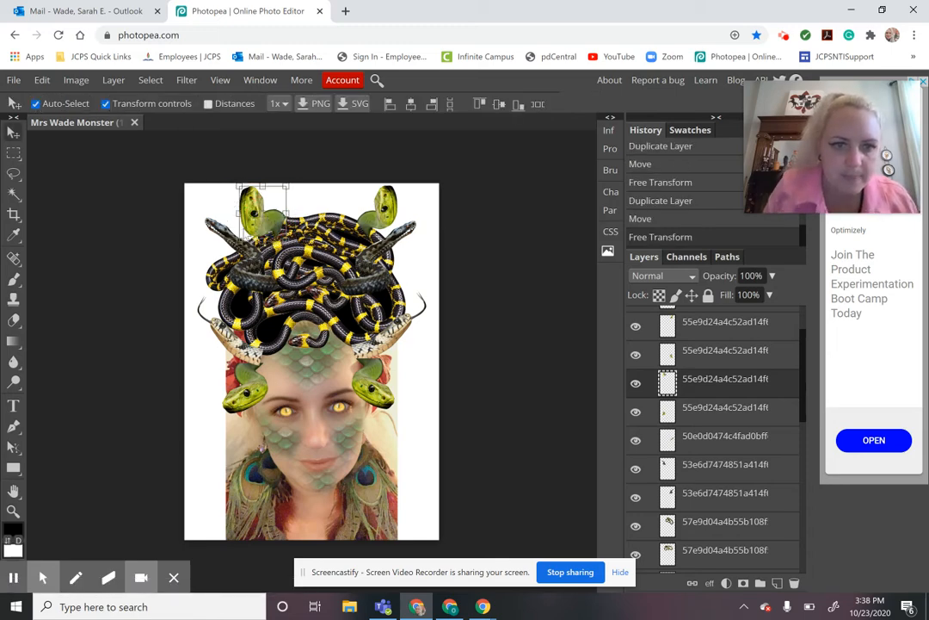
- Narrow and nudge the upper-left green snake, and enlarge it to 107.34% width and 106.67% height to match the one opposite
key(ctrl+t)
drag(240, 231, 250, 181)
key(Return)
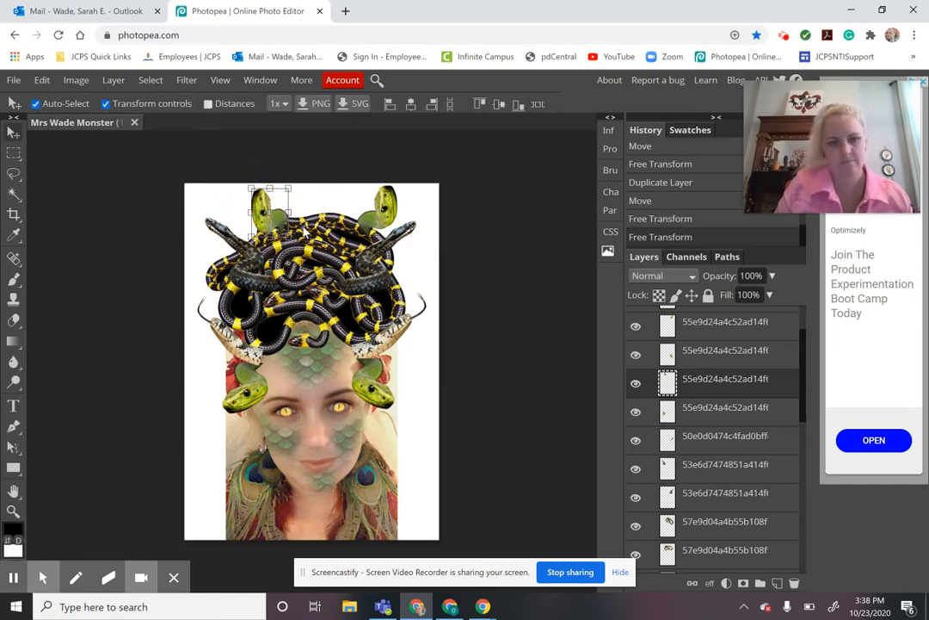
drag(270, 221, 266, 218)
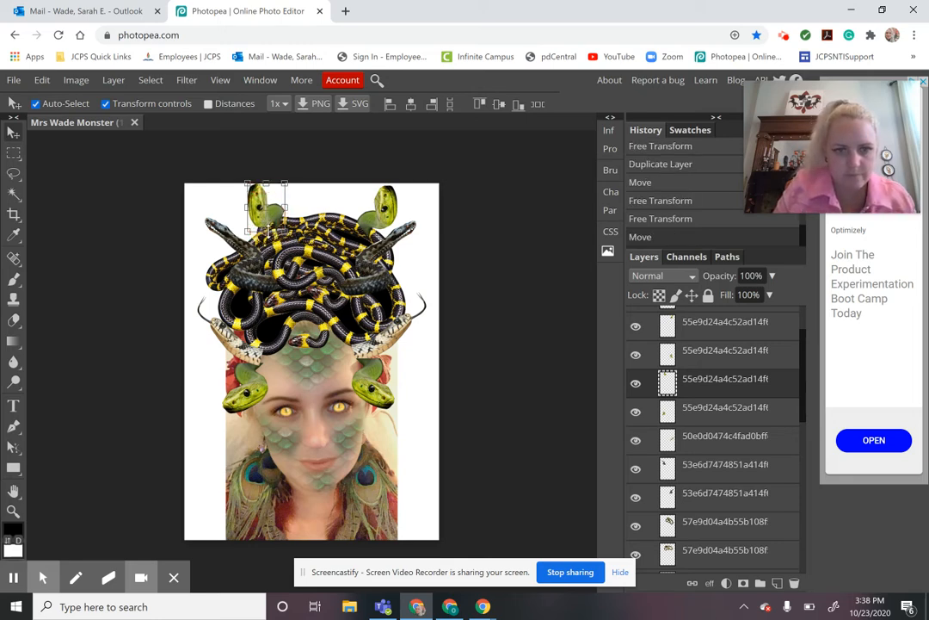
key(ctrl+t)
drag(269, 225, 284, 233)
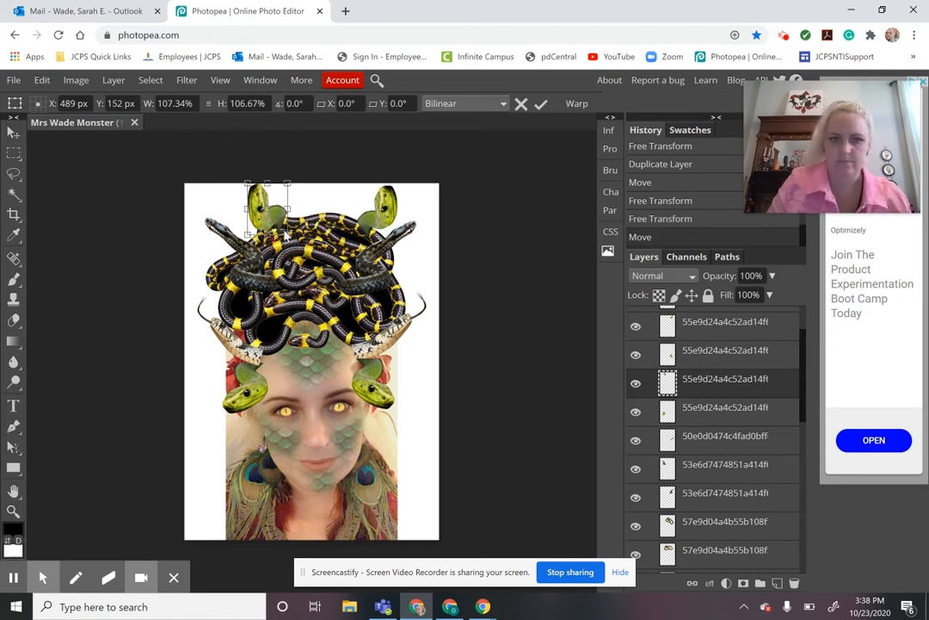
key(Return)
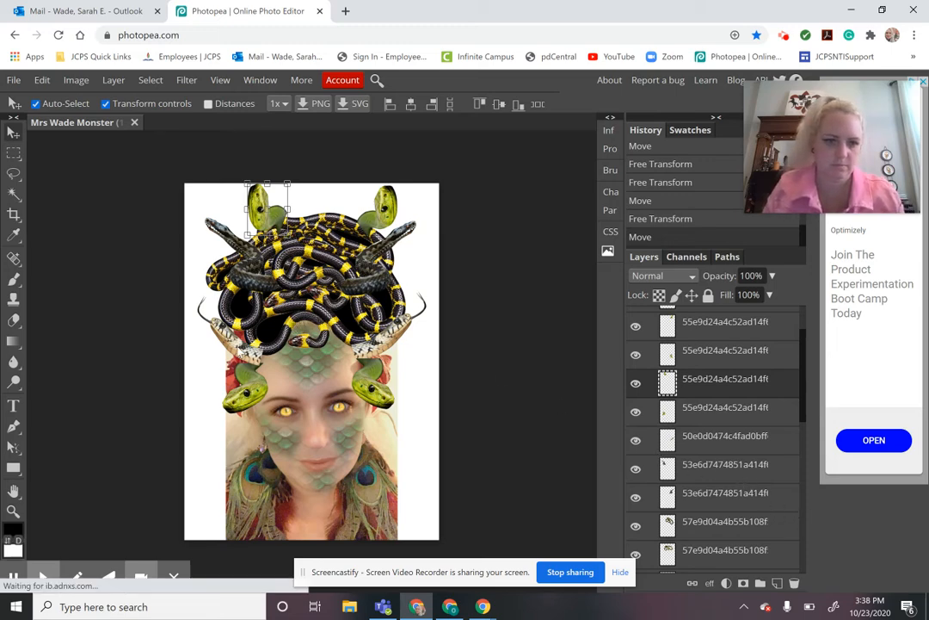
- Duplicate the left cream-coloured snake, rotate the copy to -53.6°, and place it over the coils below the upper-left dark snake
click(222, 342)
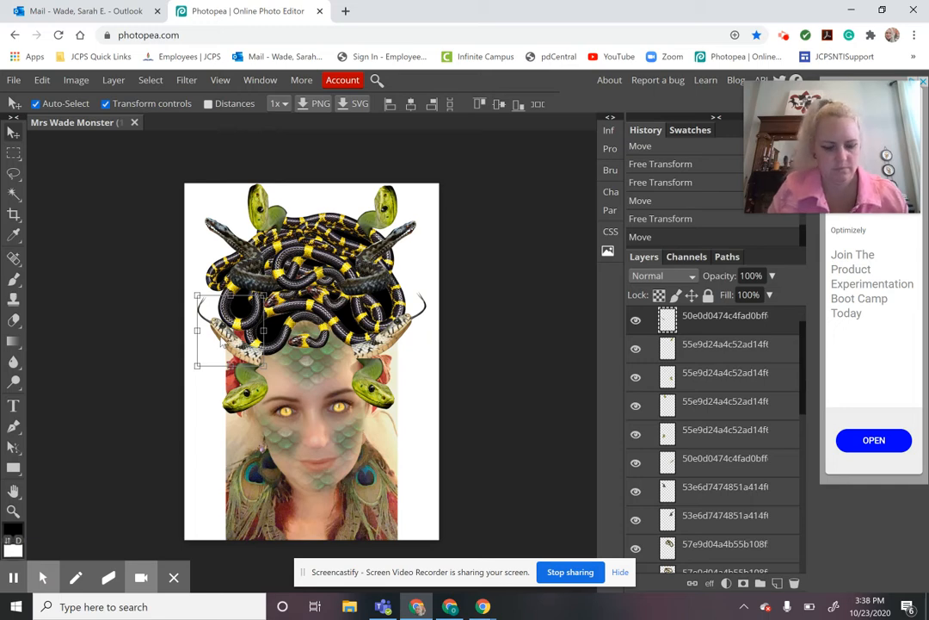
drag(273, 338, 240, 254)
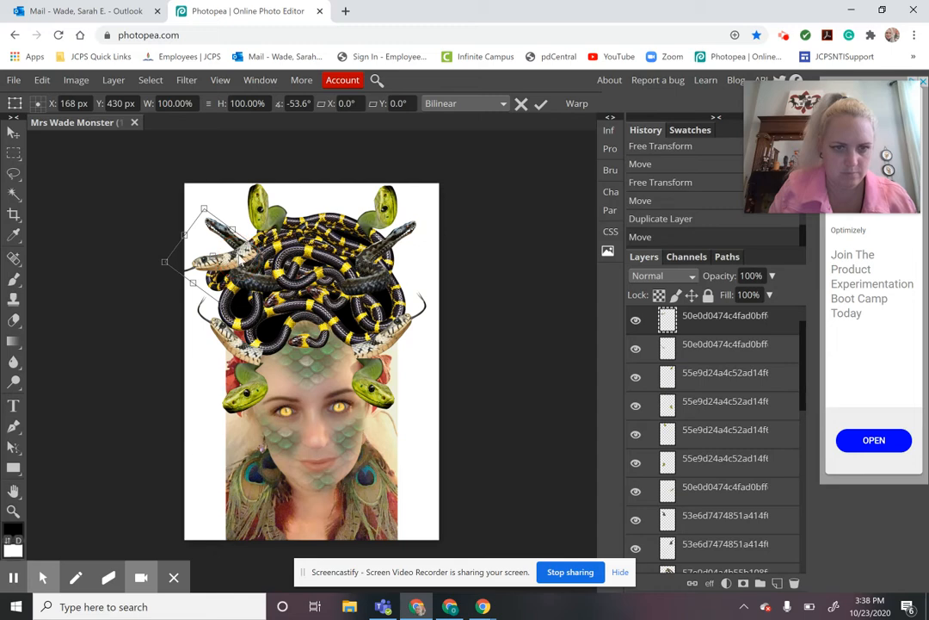
key(Return)
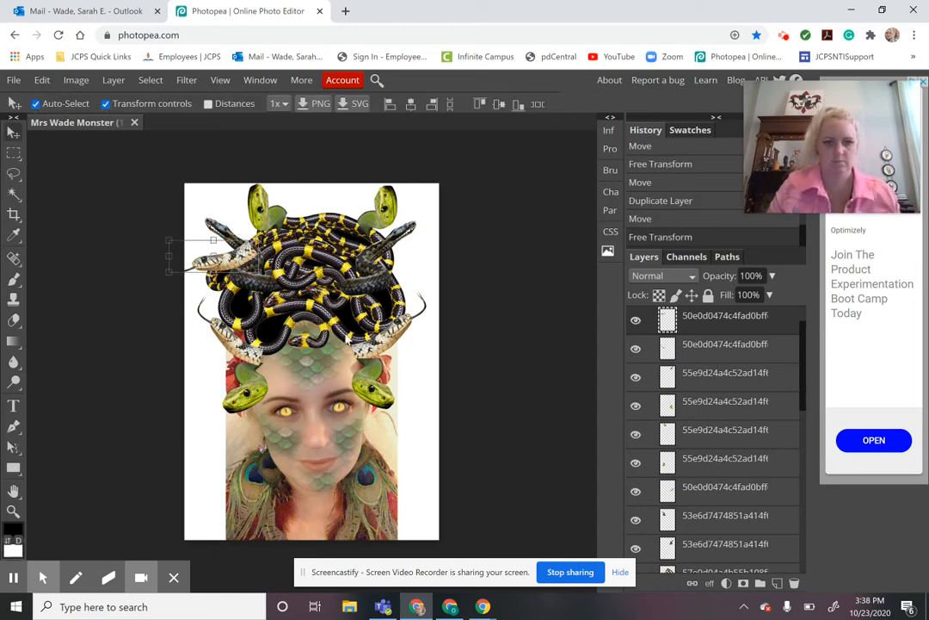
- Duplicate the right cream-coloured snake, rotate the copy to 45.5°, and place it over the coils below the upper-right dark snake
click(377, 349)
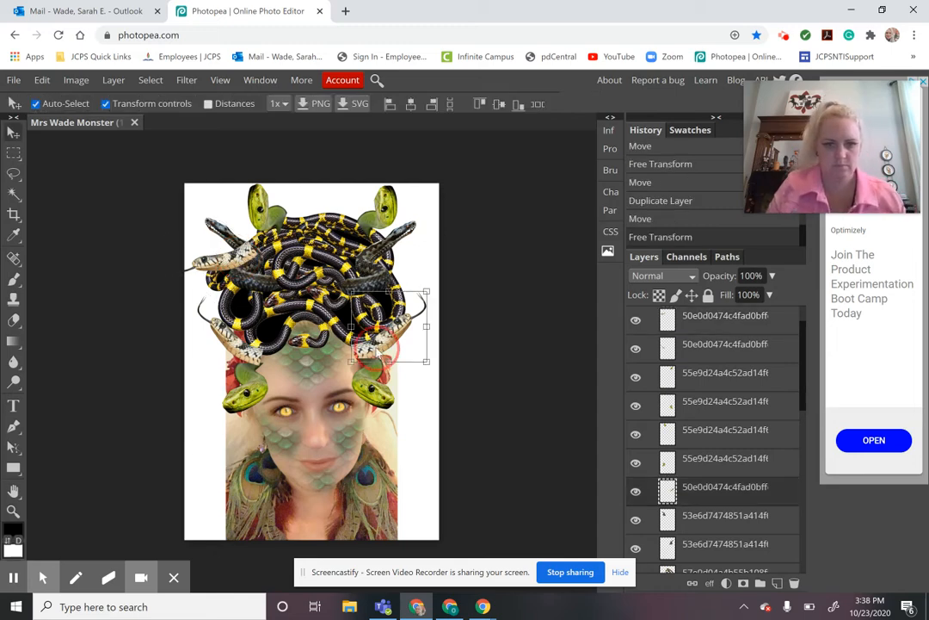
drag(377, 349, 374, 264)
drag(428, 207, 443, 250)
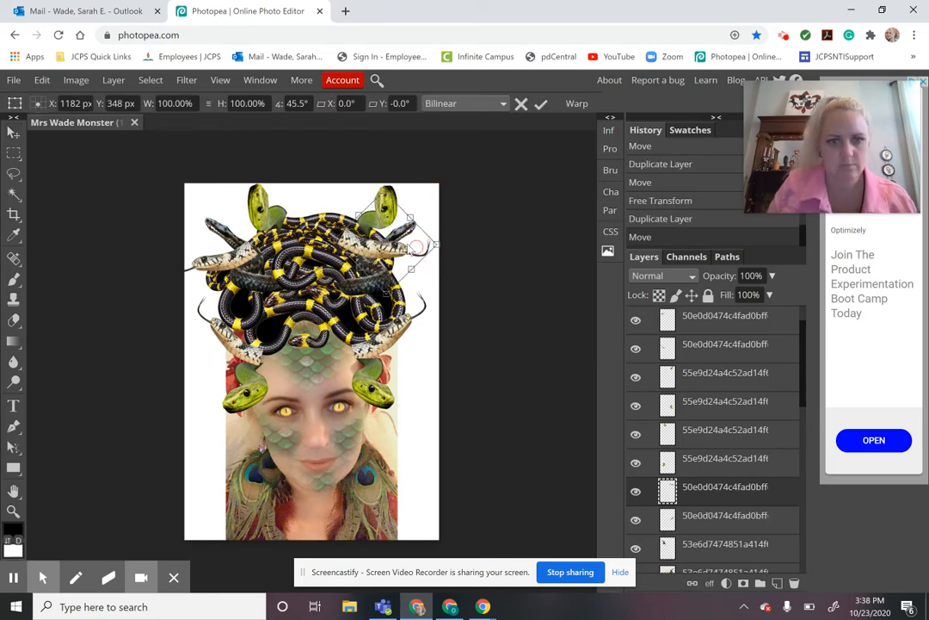
drag(368, 245, 374, 252)
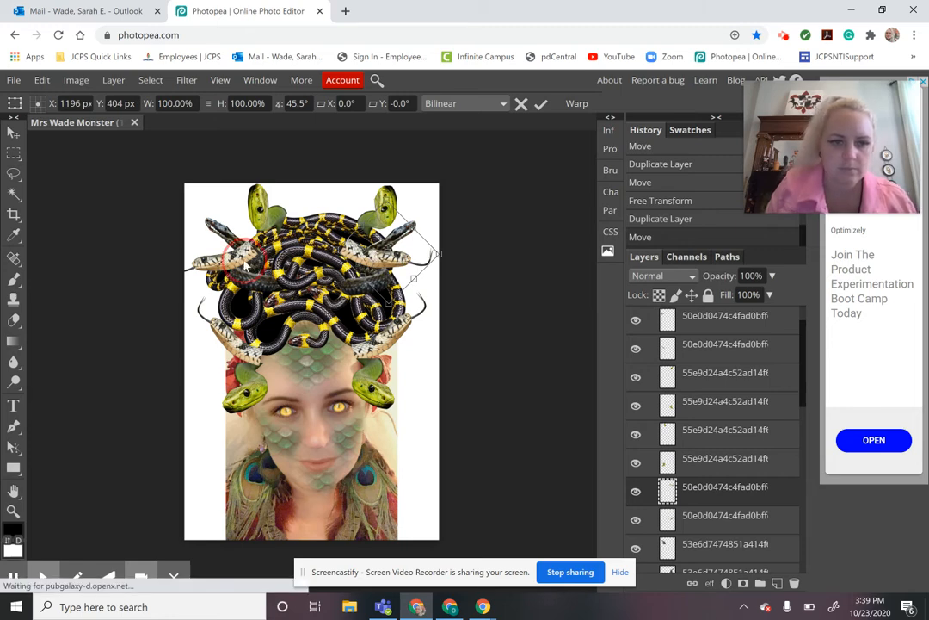
click(174, 223)
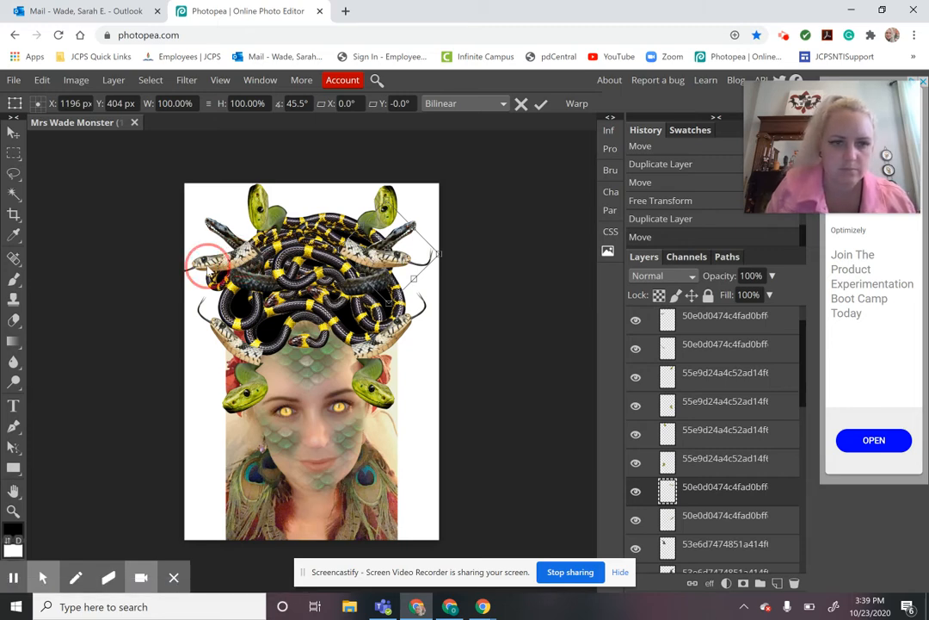
key(Return)
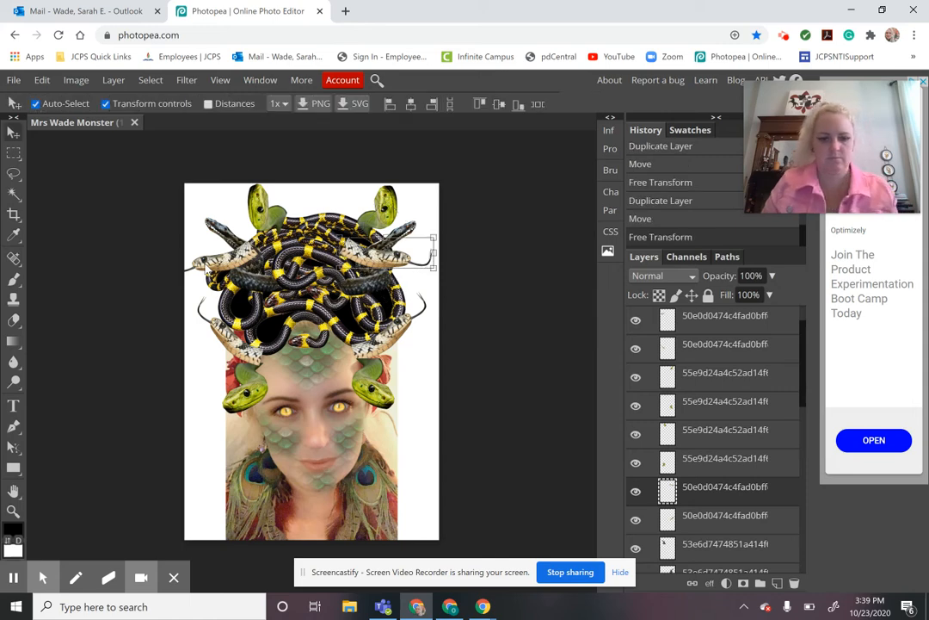
- Shift the upper-left cream-coloured snake inward and nudge the upper-right one so the pair sits symmetrically on the head
click(216, 264)
drag(230, 265, 244, 263)
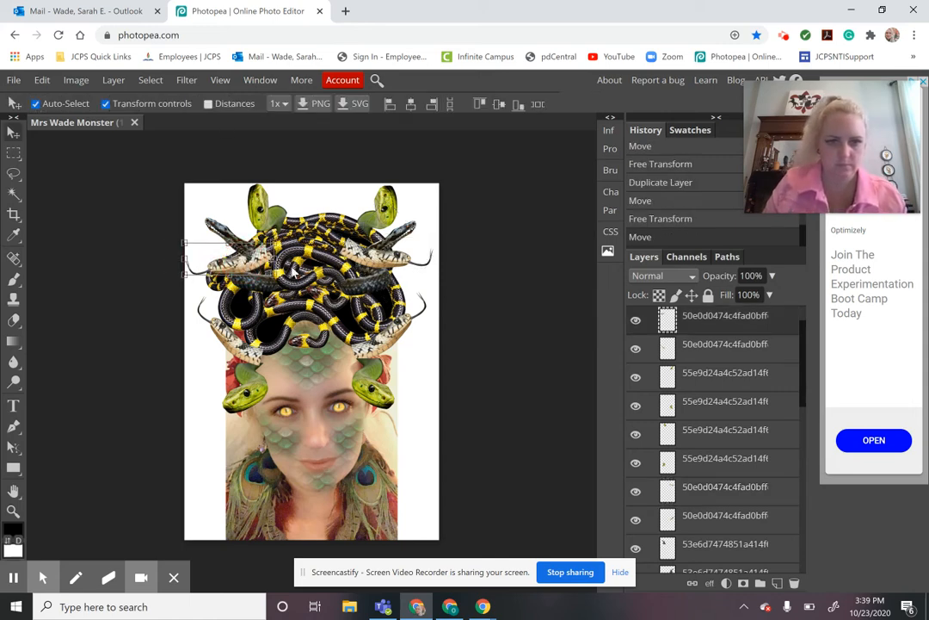
click(363, 261)
click(363, 255)
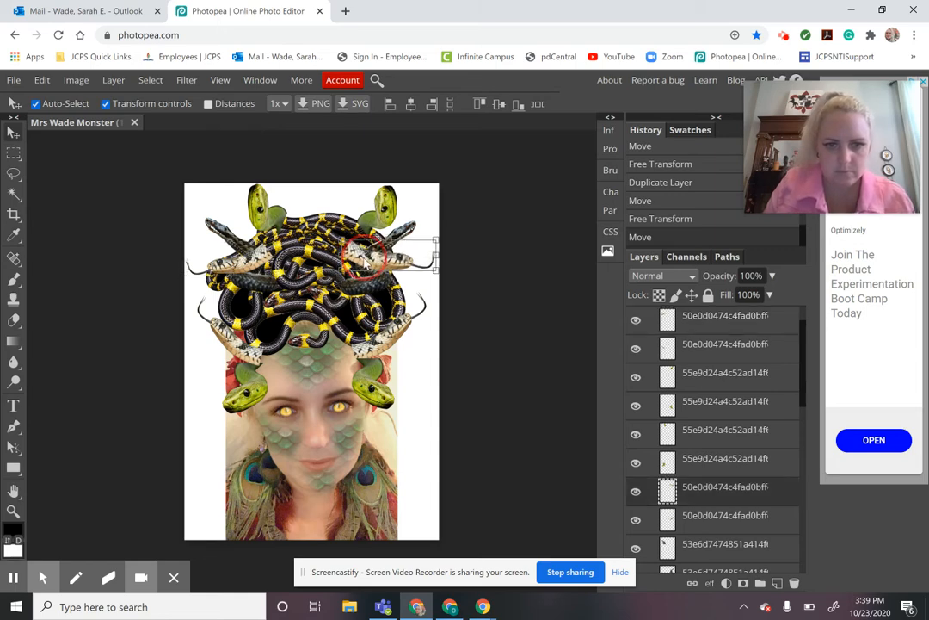
drag(363, 255, 365, 255)
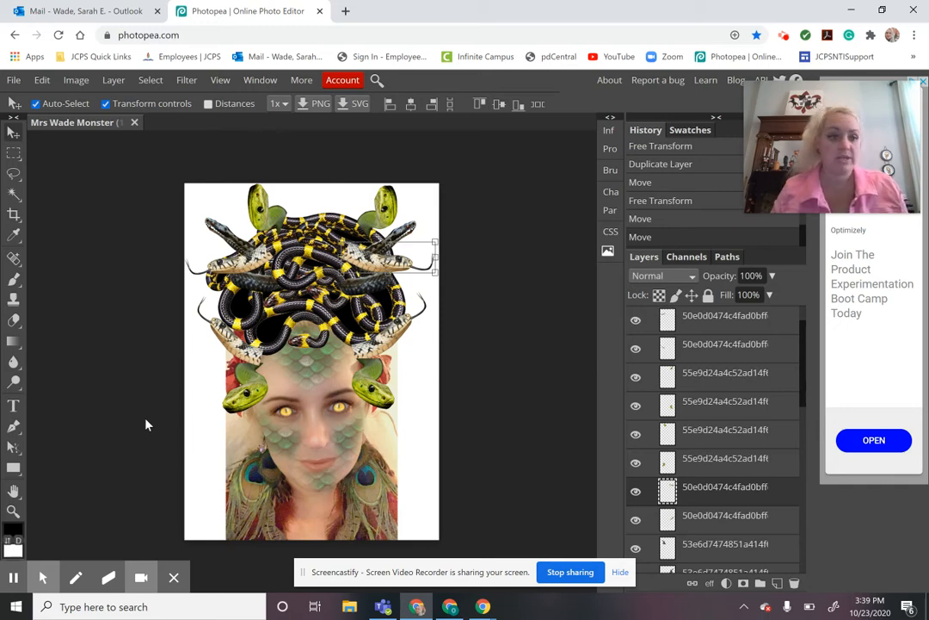
- Try to fade the cut-off end of the lower-left cream-coloured snake with the Eraser at size 70 and 51% opacity
click(15, 320)
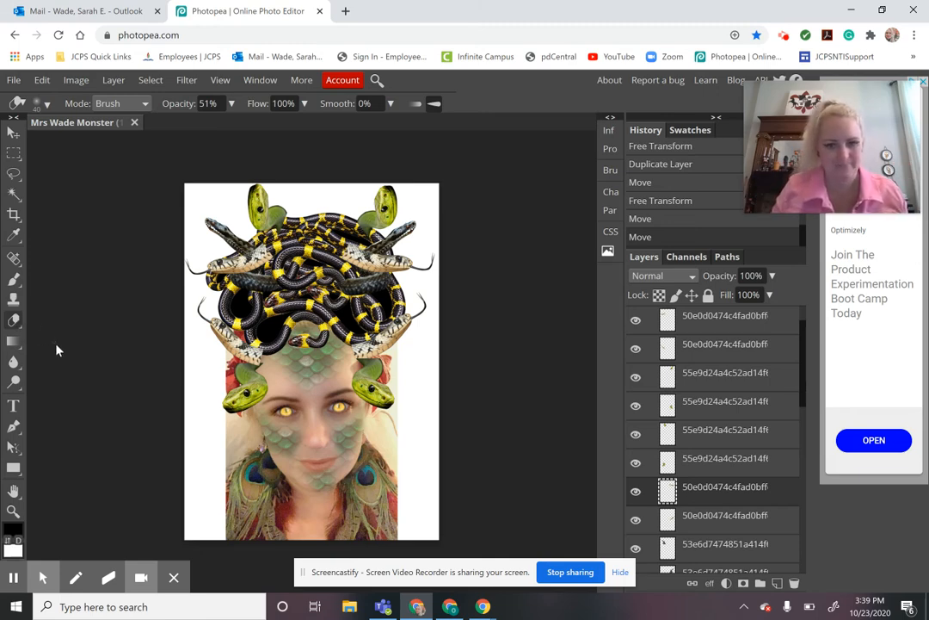
key(z)
click(261, 362)
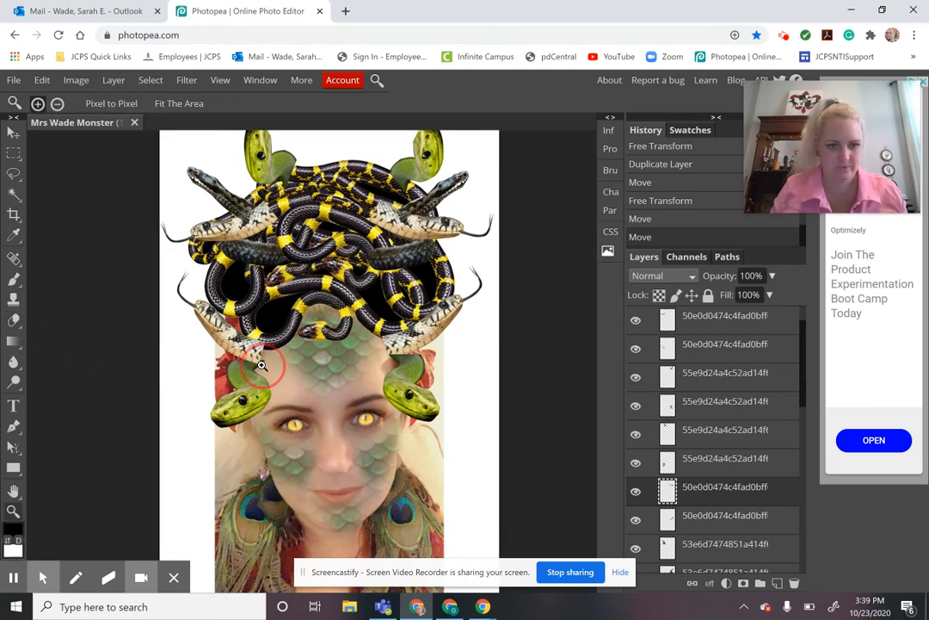
click(261, 363)
key(e)
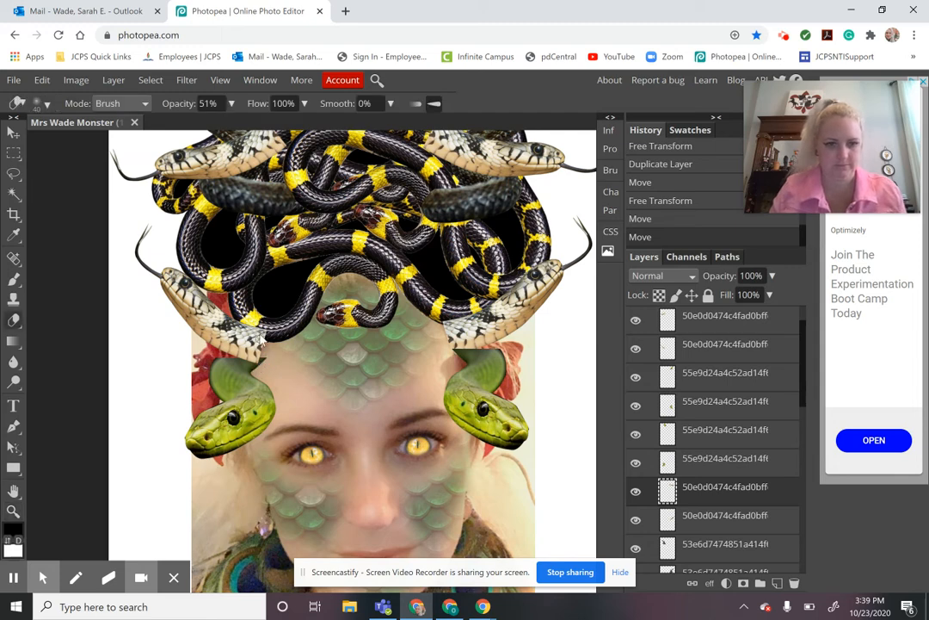
click(269, 334)
click(268, 335)
click(267, 338)
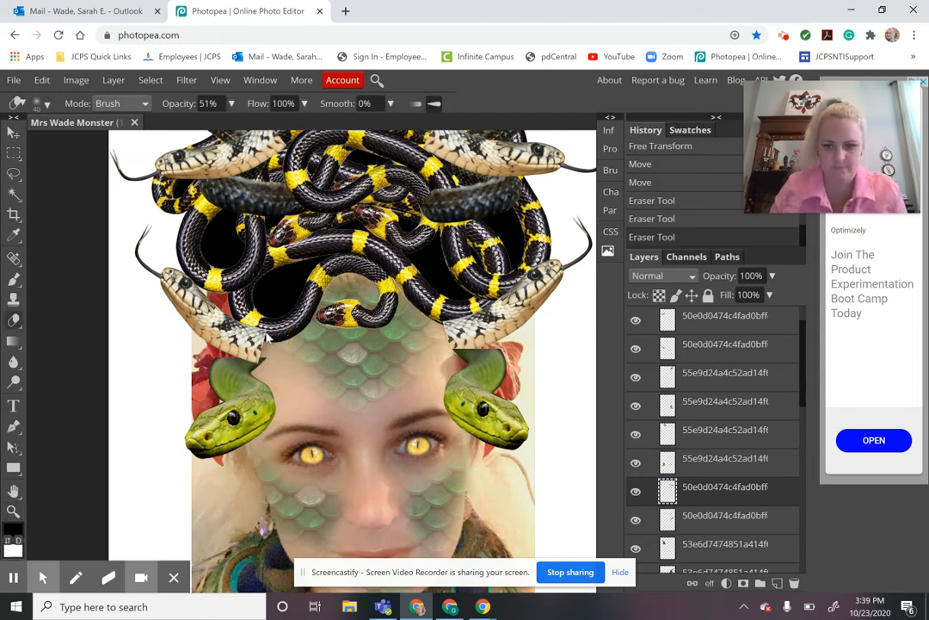
click(267, 341)
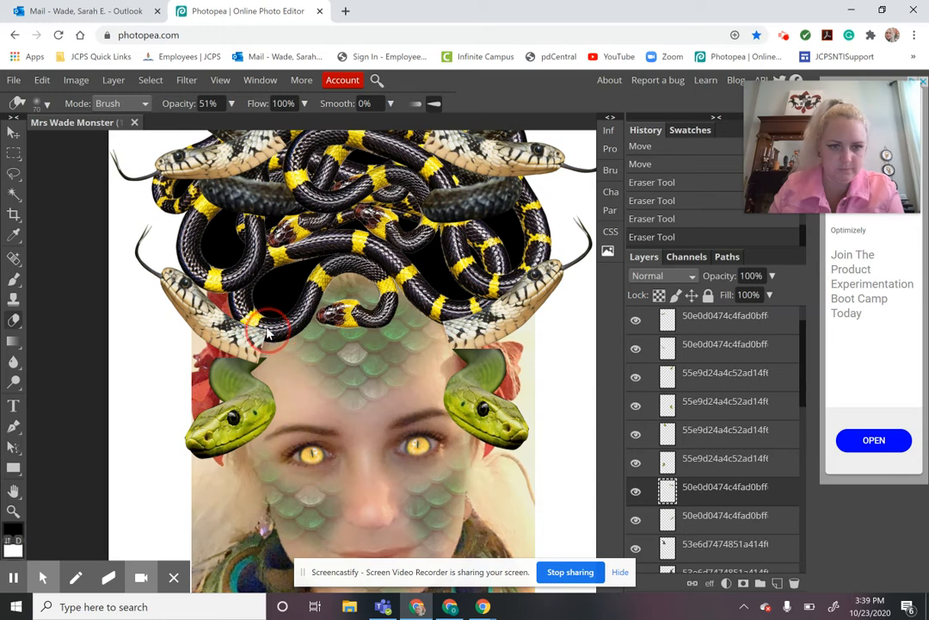
click(266, 345)
click(266, 348)
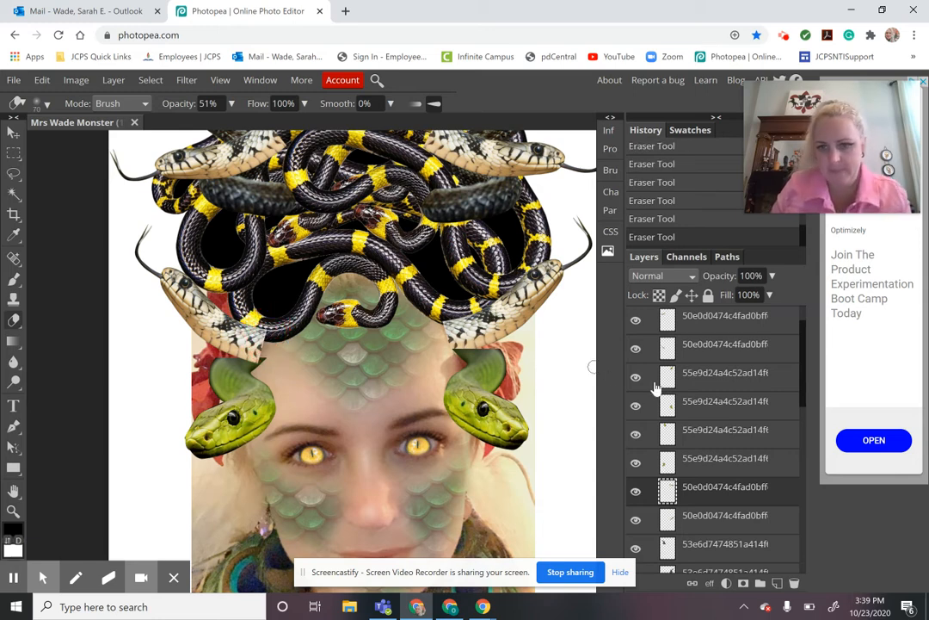
- Select the lower-left cream-coloured snake's own layer and softly erase its cut-off end where it meets the forehead and coils
scroll(654, 389, up, 1)
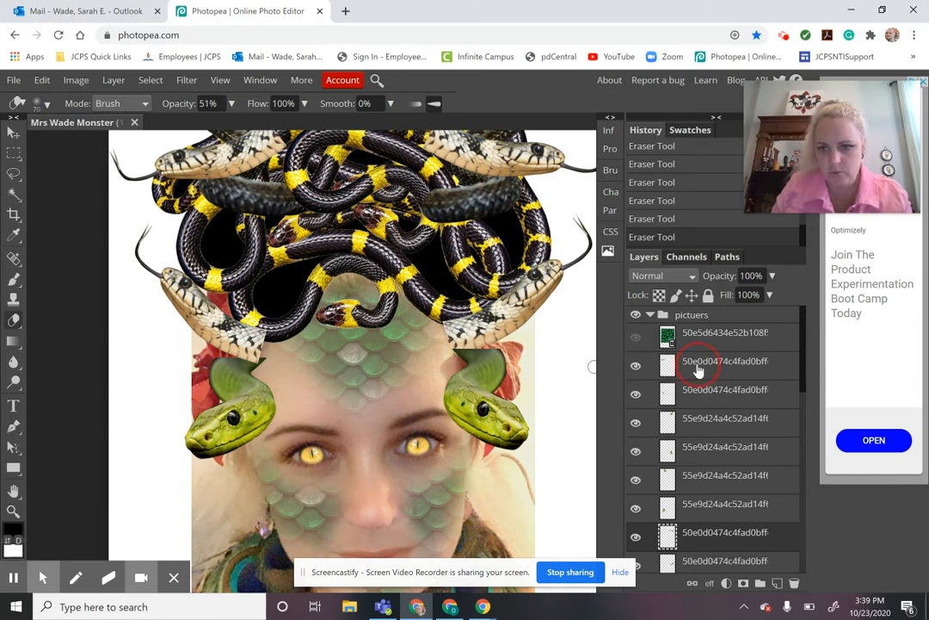
scroll(704, 385, down, 2)
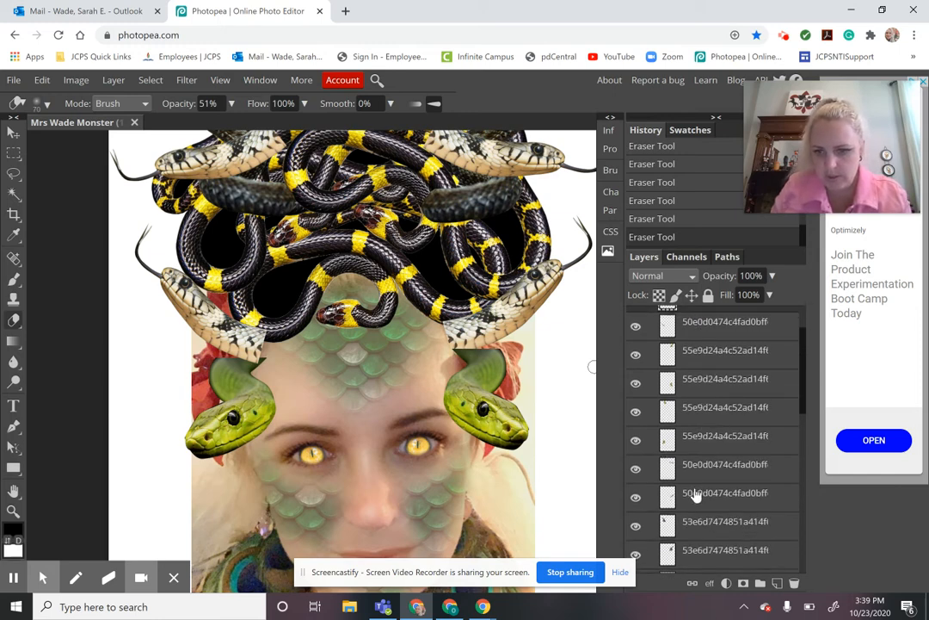
click(697, 496)
key(v)
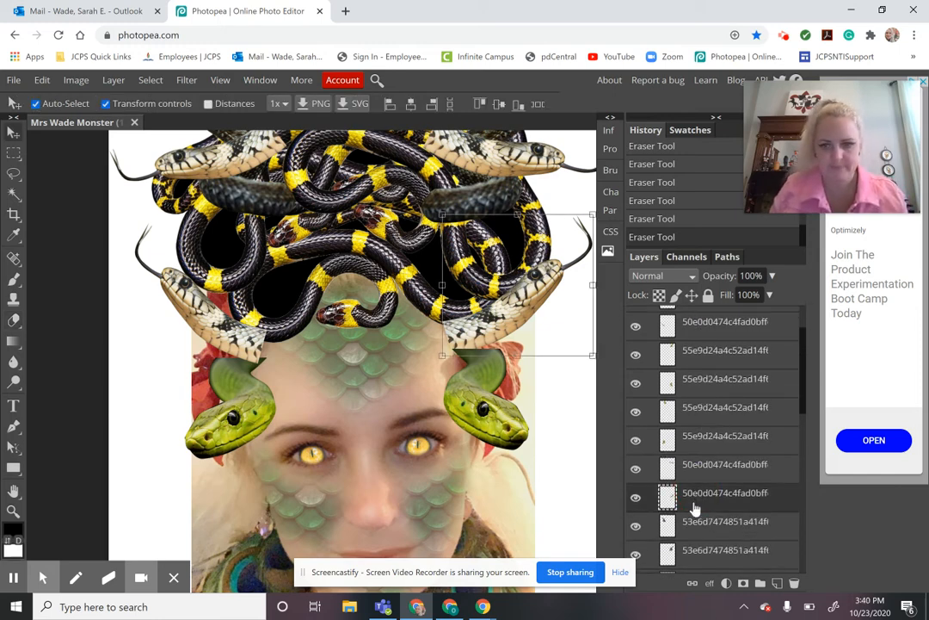
scroll(697, 508, down, 4)
scroll(693, 509, down, 2)
scroll(689, 482, up, 8)
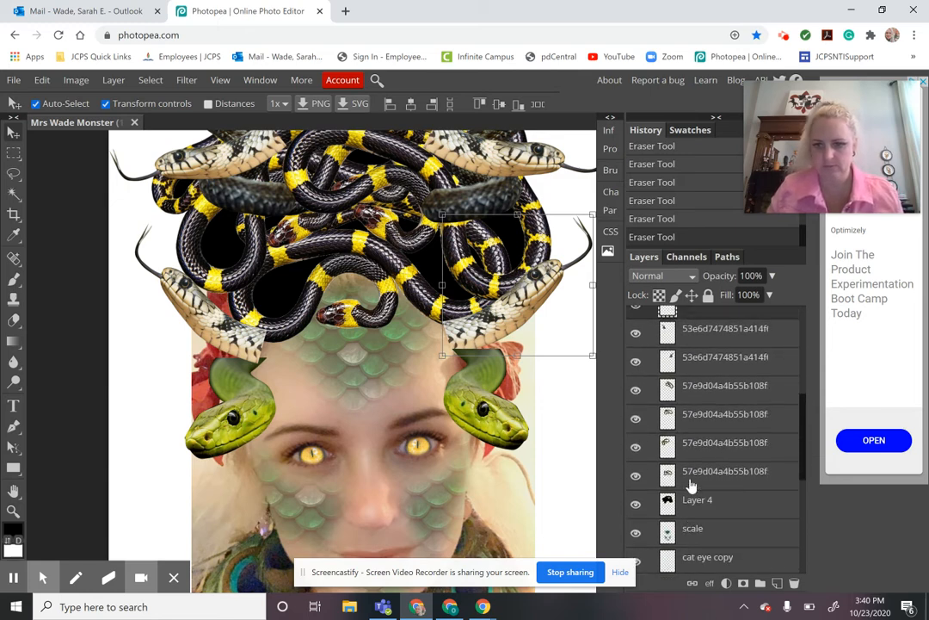
click(694, 362)
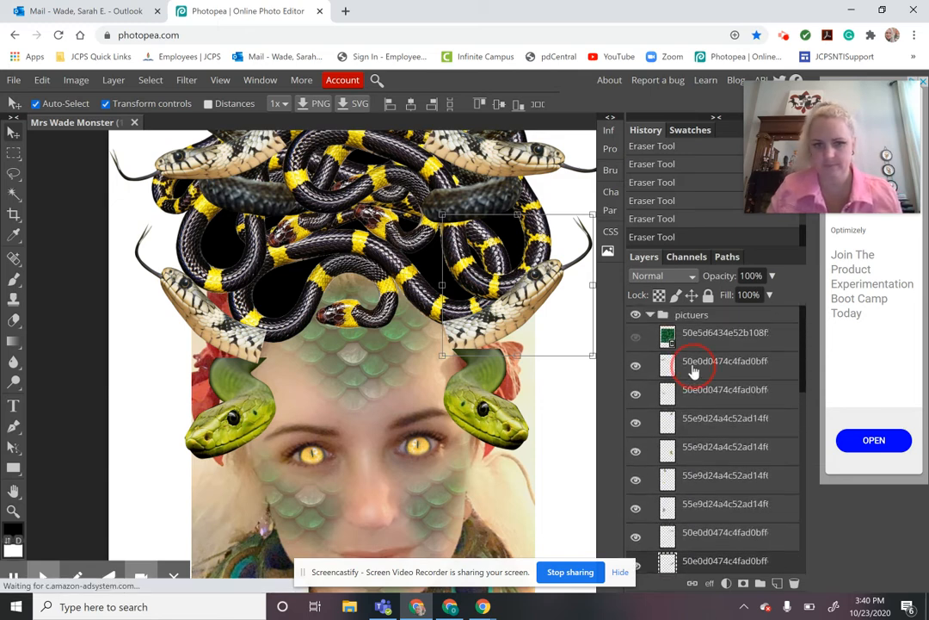
click(696, 389)
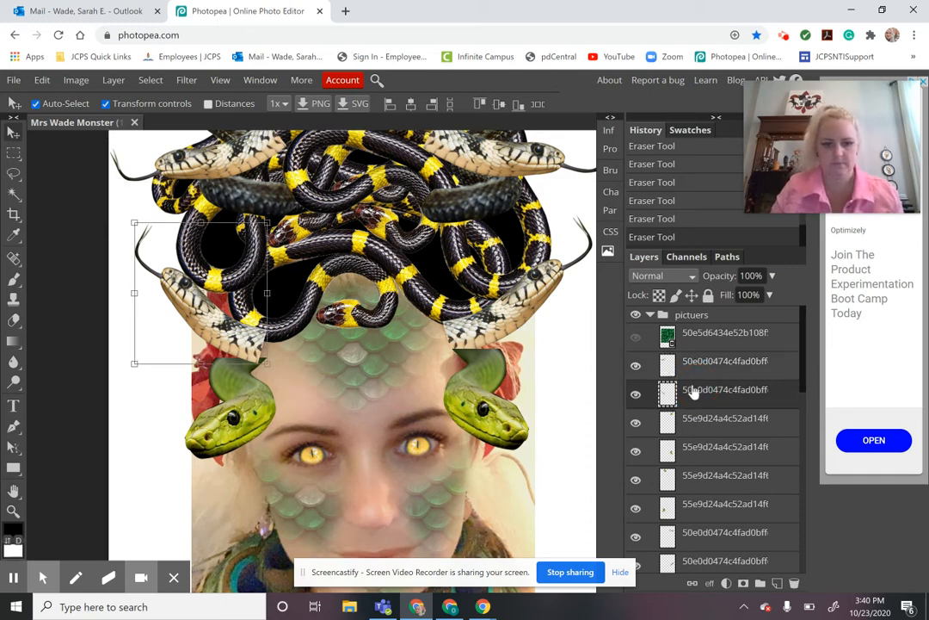
key(e)
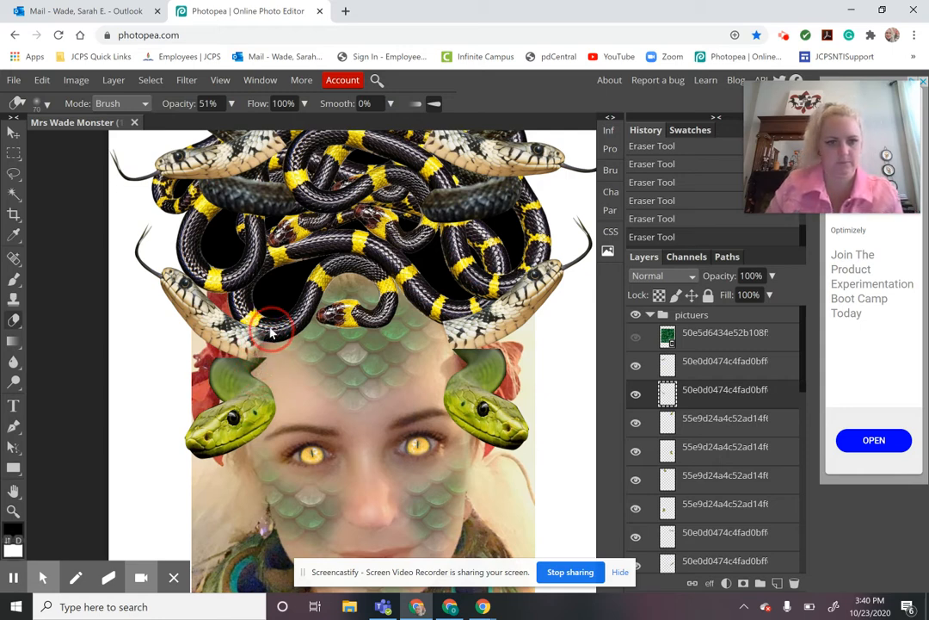
- Find the lower-right cream-coloured snake's layer and softly erase its cut-off end with the 51% opacity Eraser
click(687, 368)
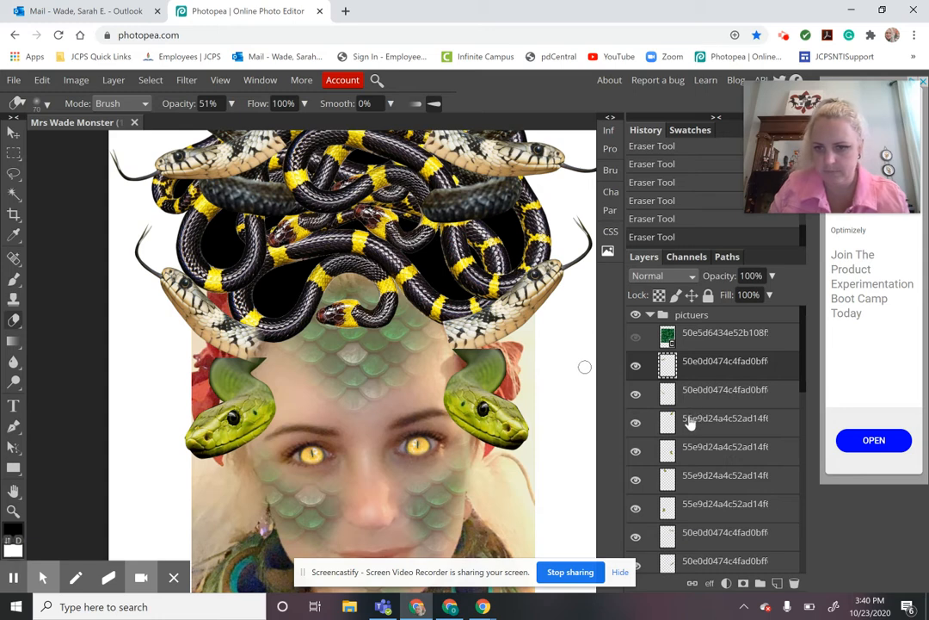
key(v)
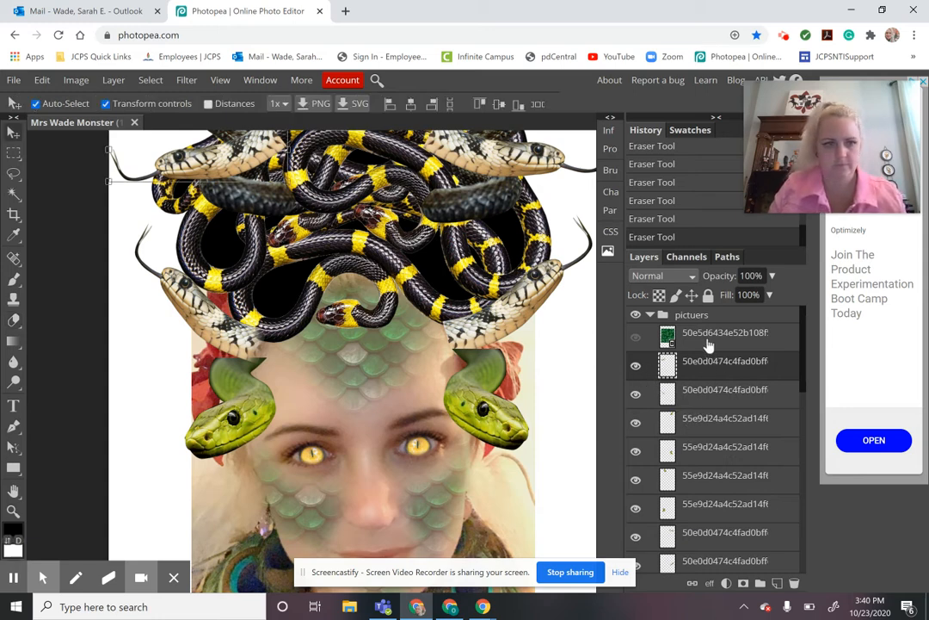
click(701, 396)
click(688, 421)
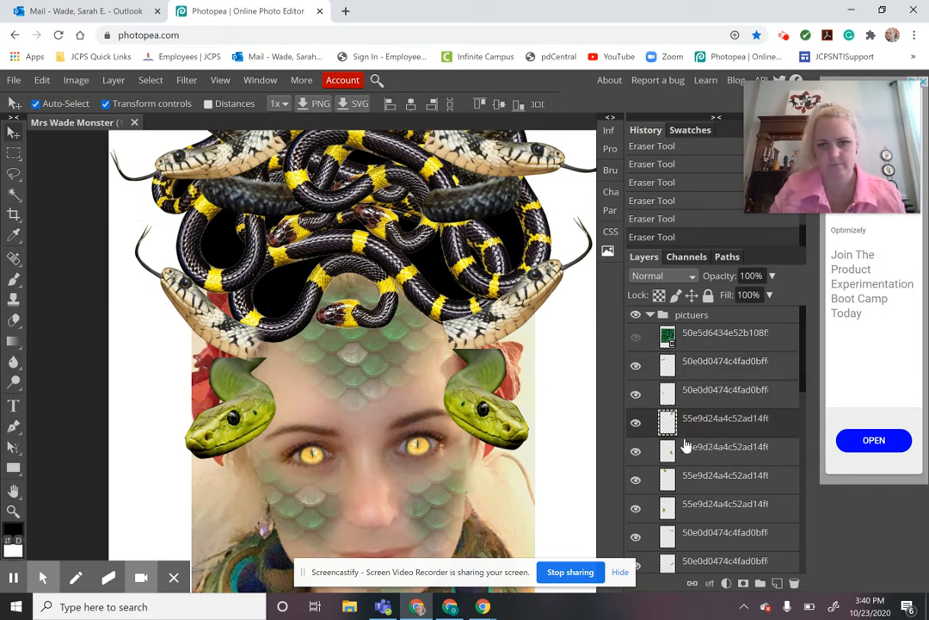
click(686, 476)
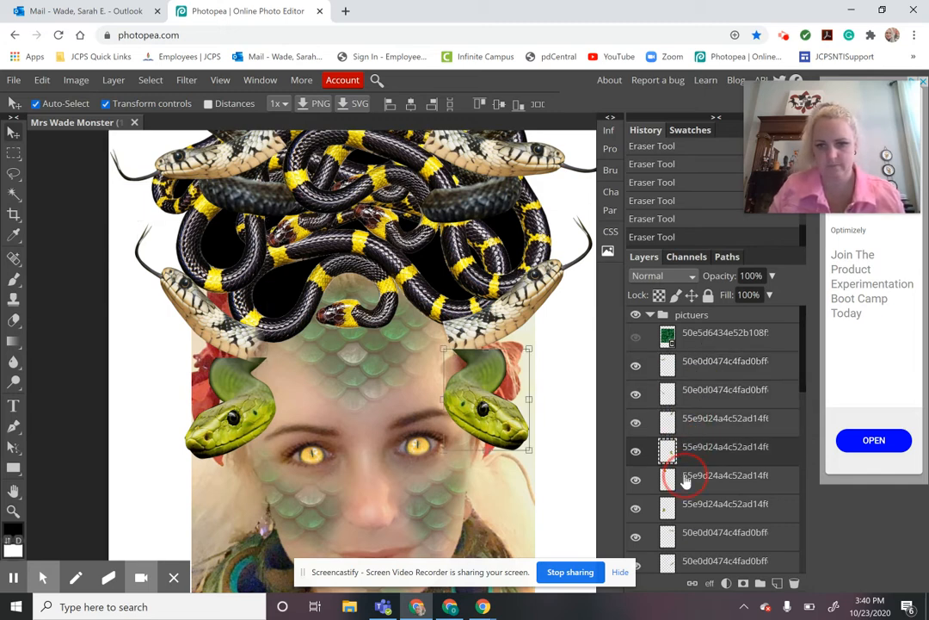
scroll(686, 477, down, 1)
click(691, 472)
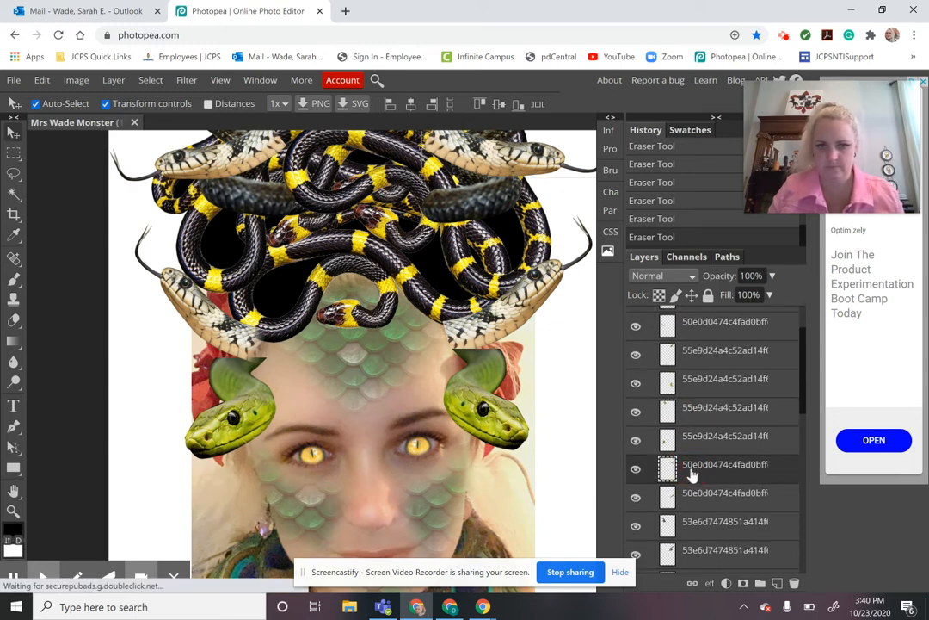
click(692, 500)
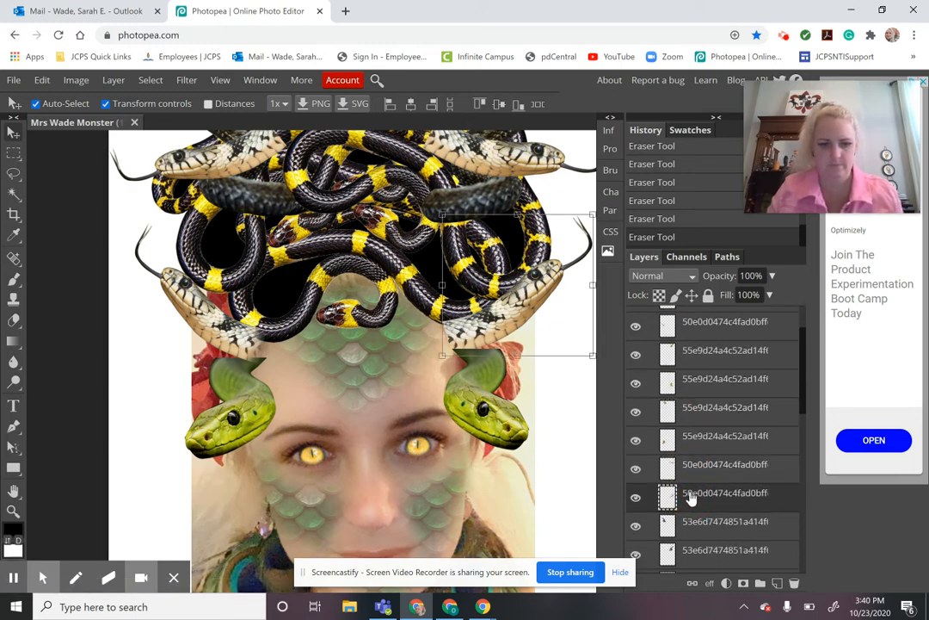
key(e)
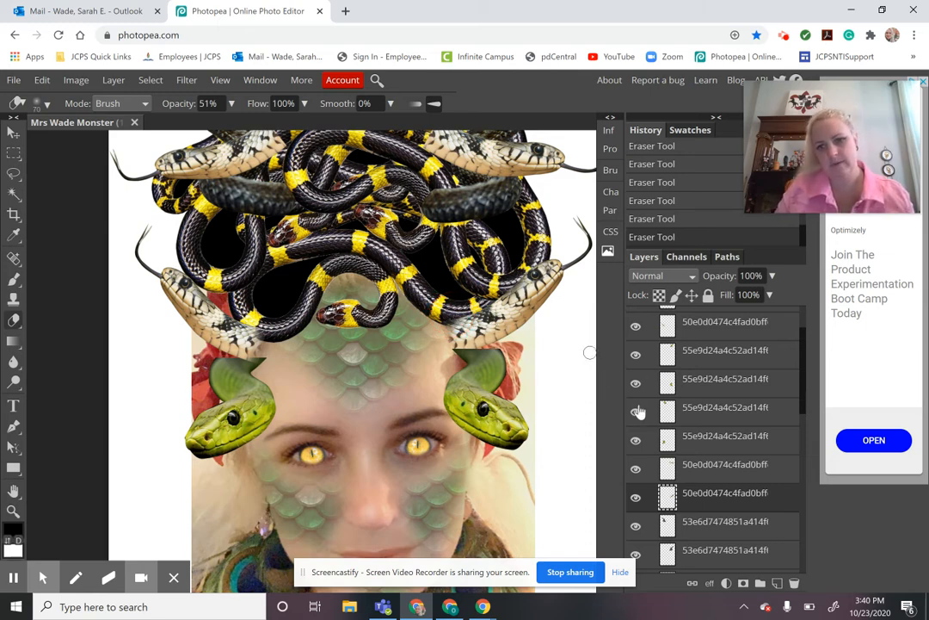
- Find the lower-left green snake's layer and soften its cut-off upper edge with the Eraser at brush size 100
key(v)
scroll(698, 432, down, 2)
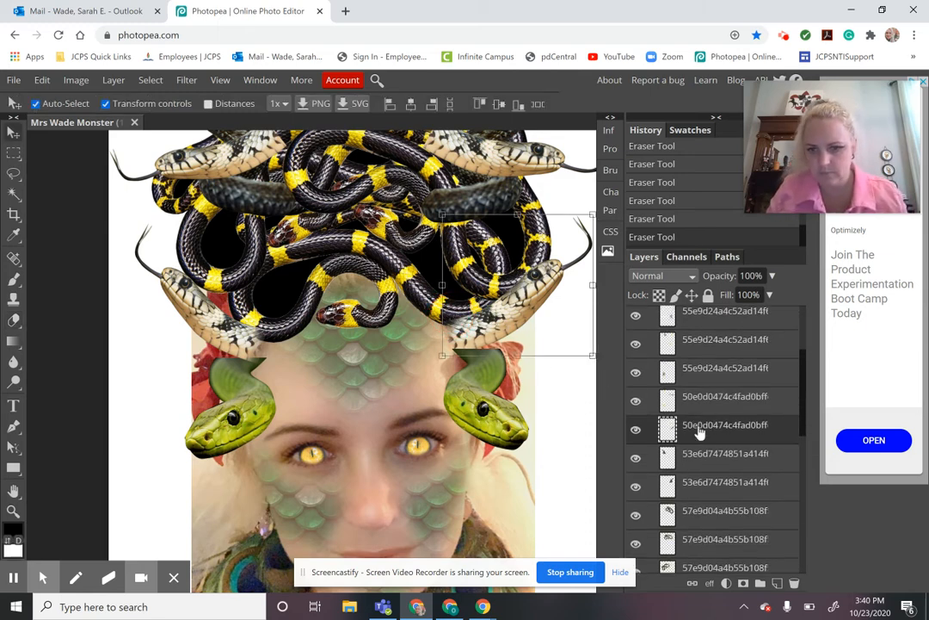
scroll(699, 433, down, 3)
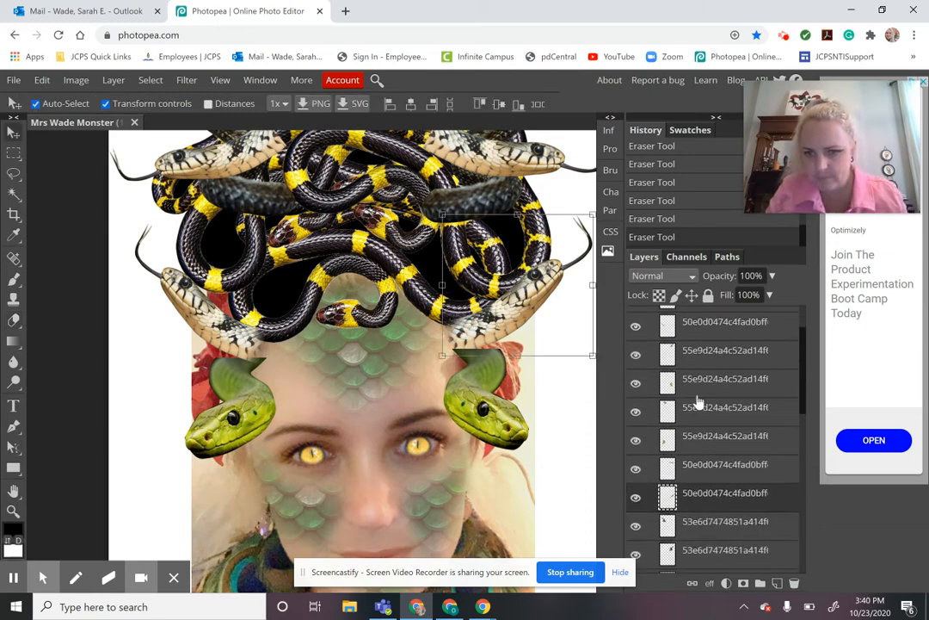
scroll(699, 403, down, 10)
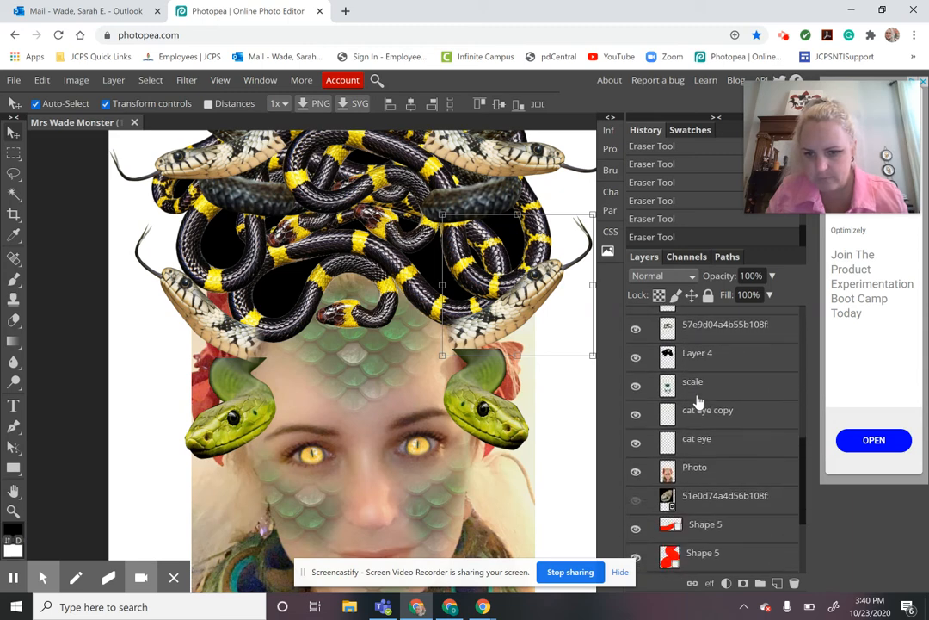
scroll(698, 403, down, 3)
scroll(699, 403, up, 12)
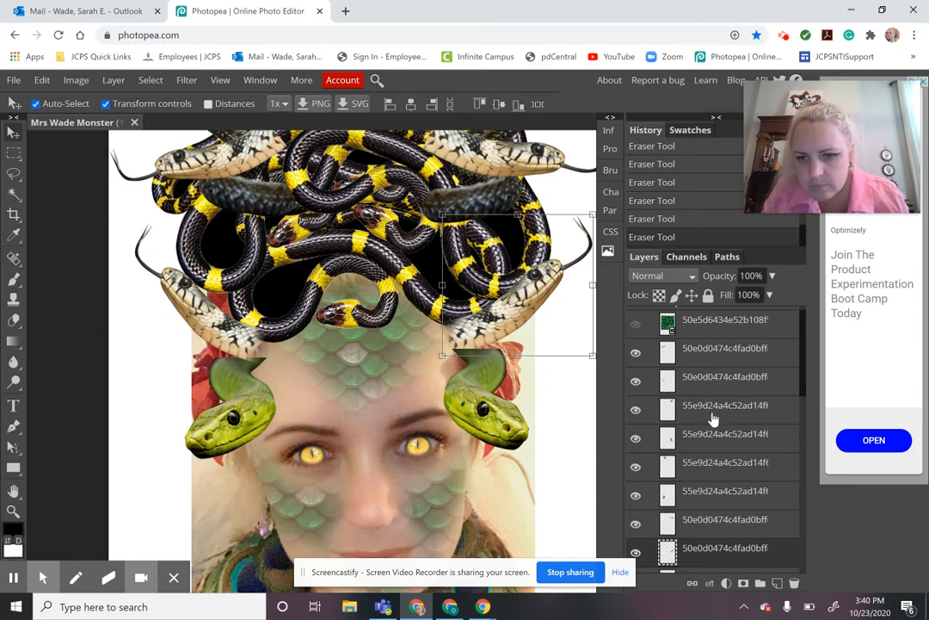
click(701, 465)
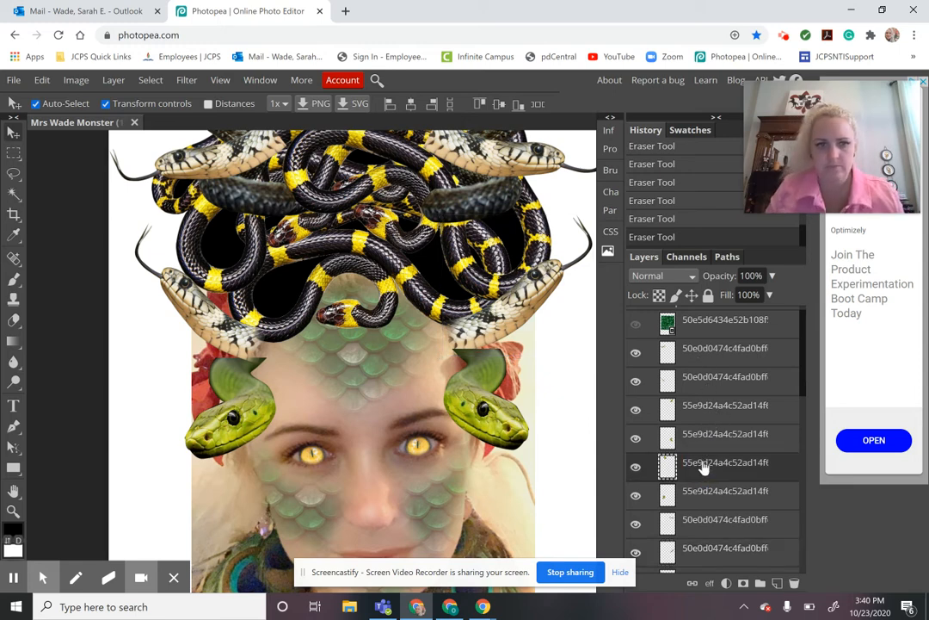
scroll(703, 466, down, 1)
scroll(702, 467, down, 1)
click(702, 435)
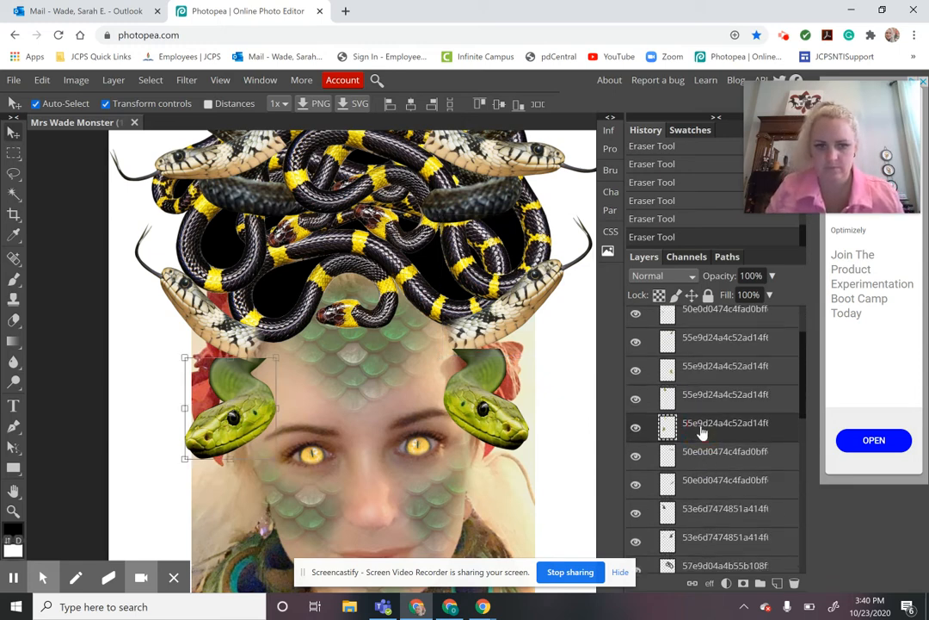
key(e)
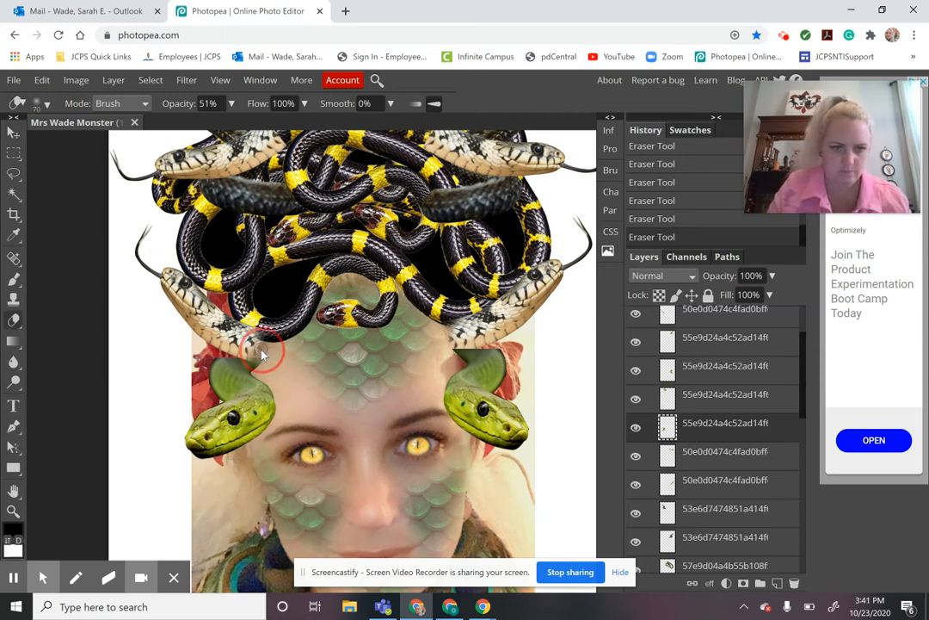
click(216, 358)
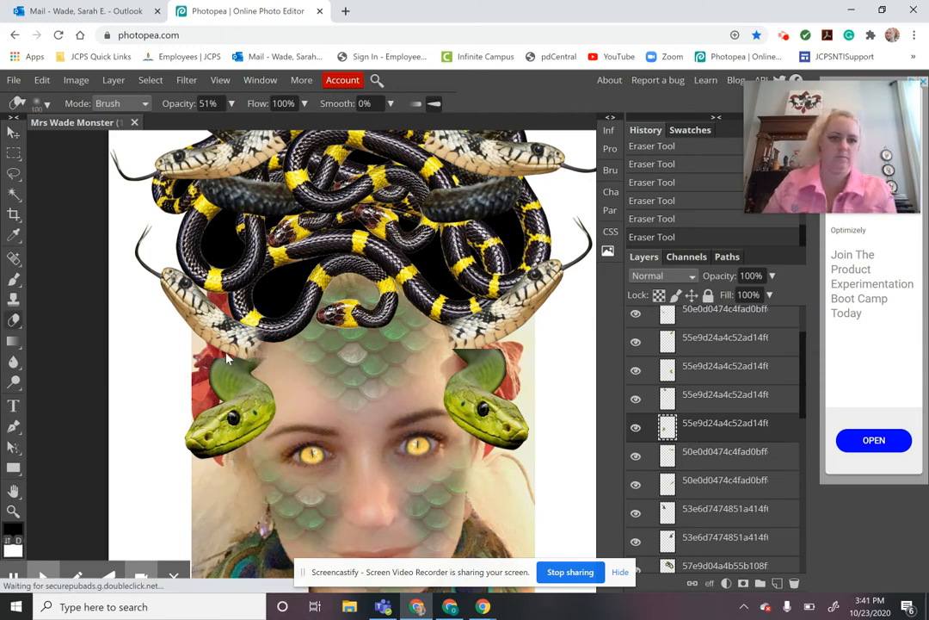
mouse_move(216, 359)
mouse_down()
mouse_move(266, 367)
mouse_move(264, 355)
mouse_up()
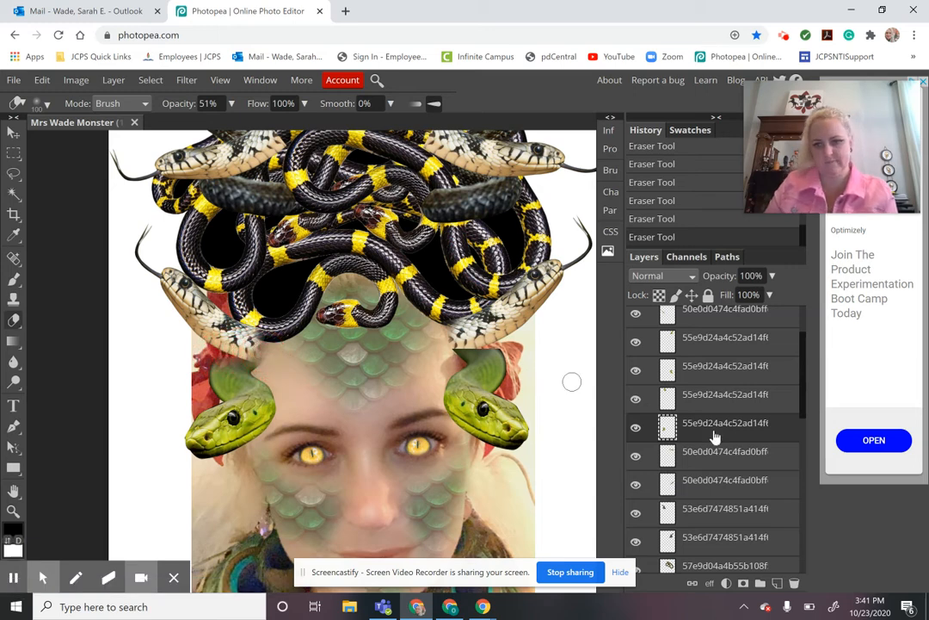
- Find the lower-right green snake's layer and softly erase its cut-off upper edge beneath the cream-coloured snake
click(708, 401)
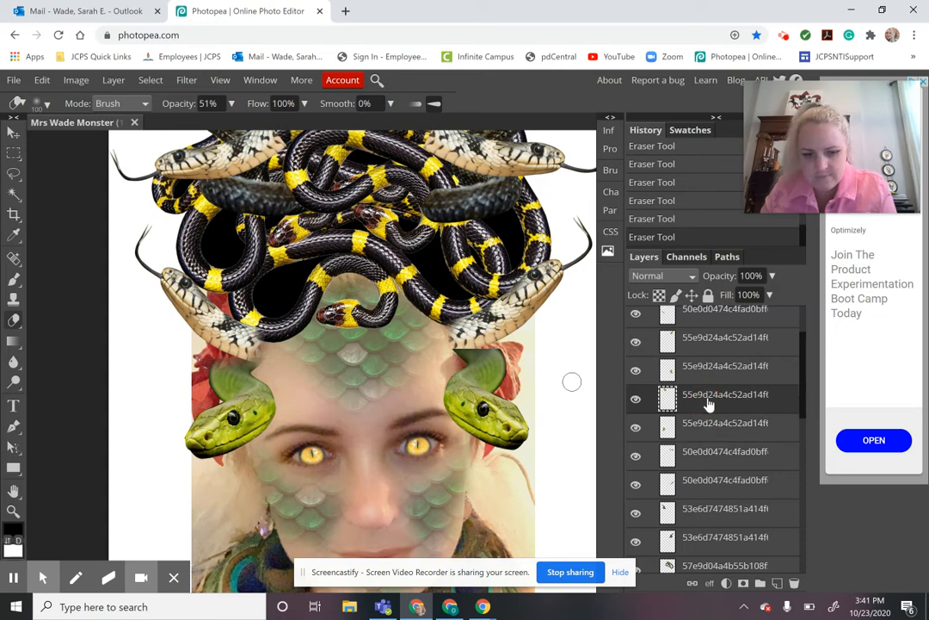
key(v)
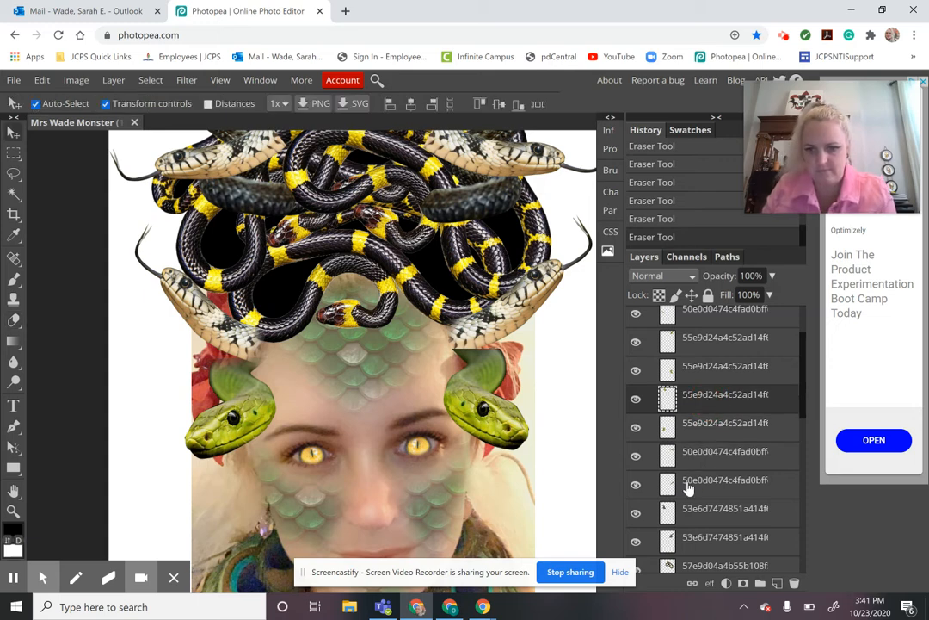
scroll(686, 495, down, 1)
scroll(687, 481, up, 1)
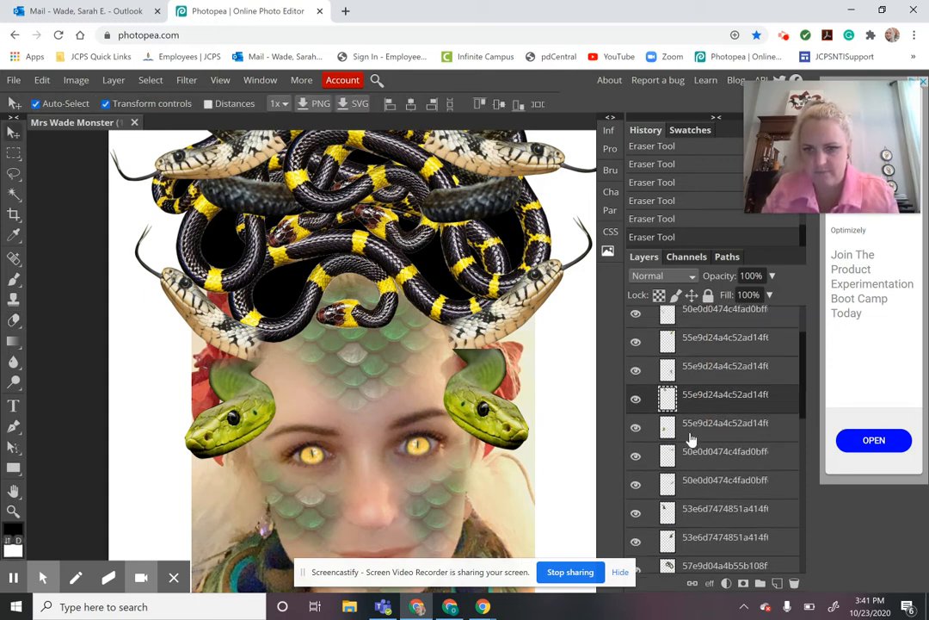
click(685, 345)
click(694, 377)
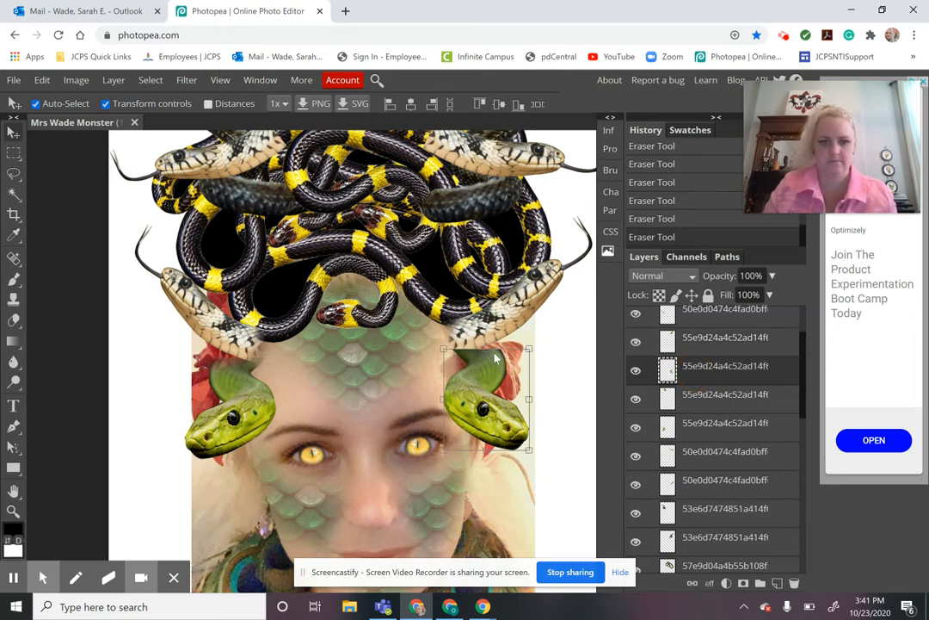
key(e)
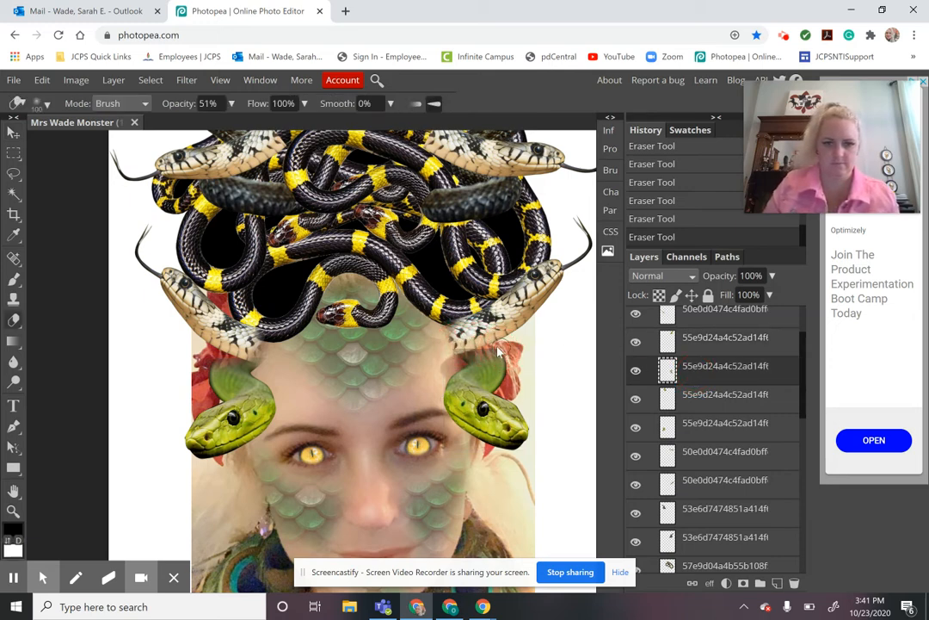
click(457, 340)
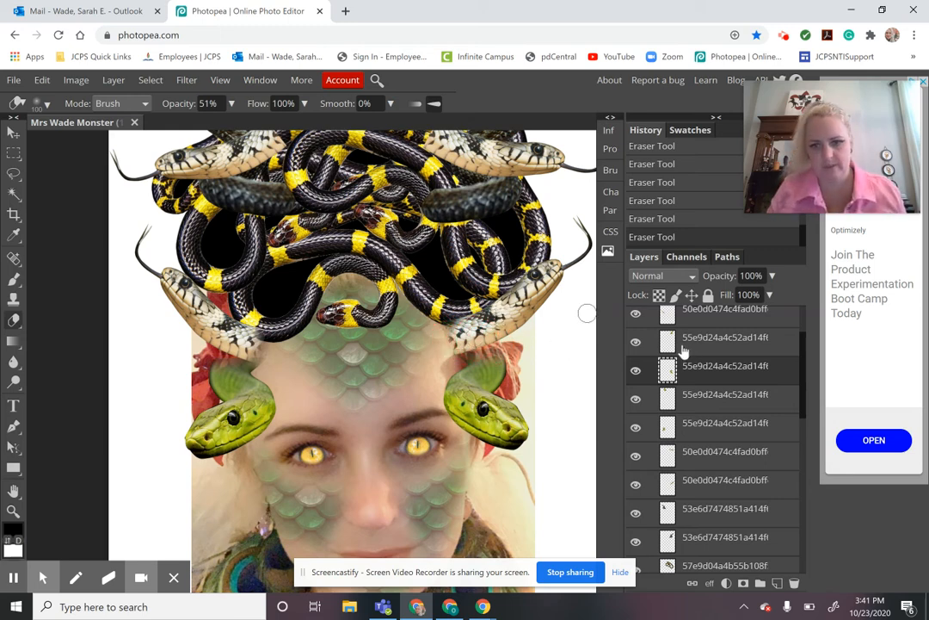
- Nudge the lower-right green snake upward beneath the cream-coloured snake and softly erase its upper edge with the 51% opacity Eraser
key(v)
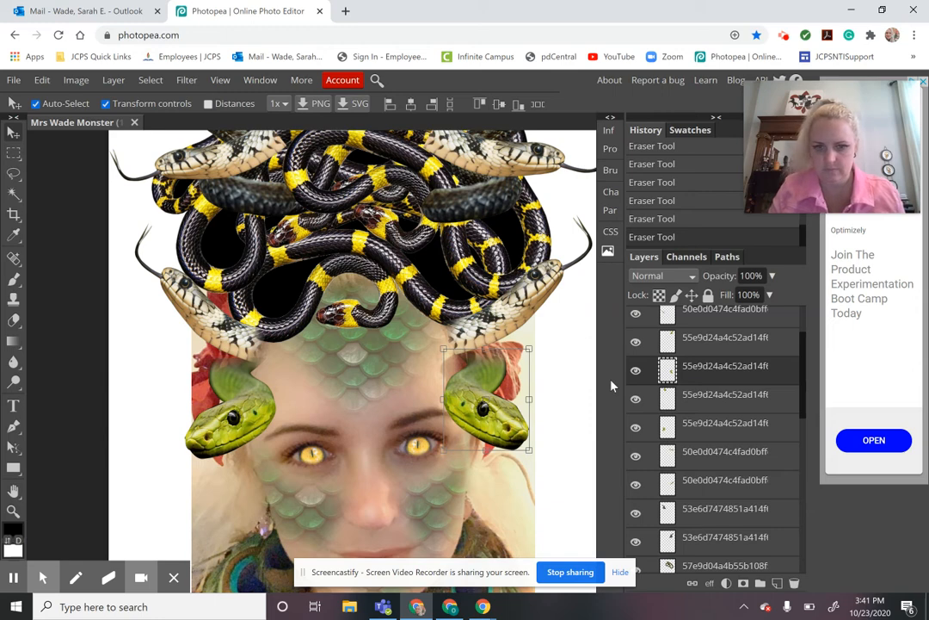
key(Up)
key(Up)
key(Up)
key(Up)
key(Up)
key(Up)
key(Up)
key(Up)
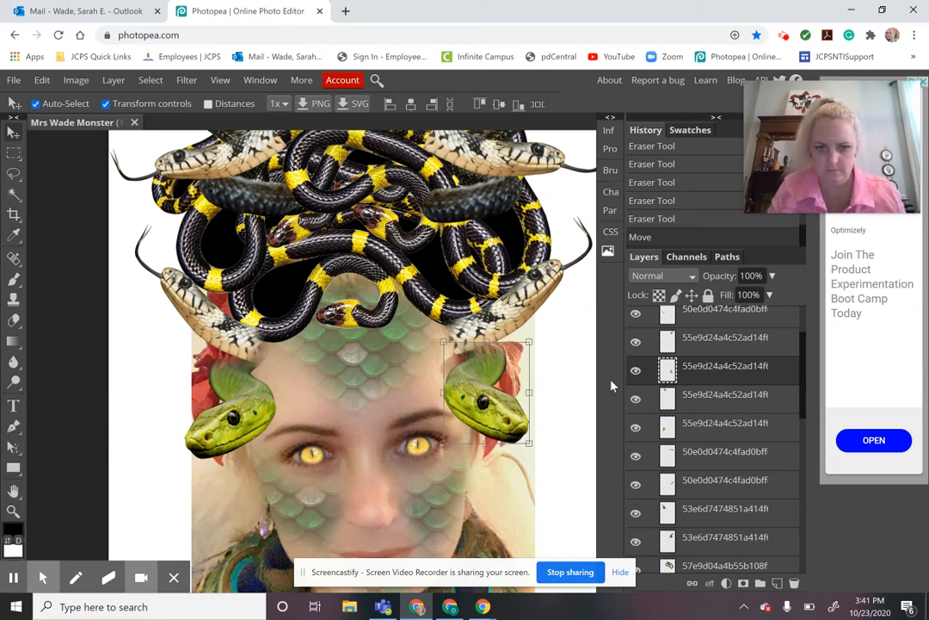
key(Up)
key(Up)
key(e)
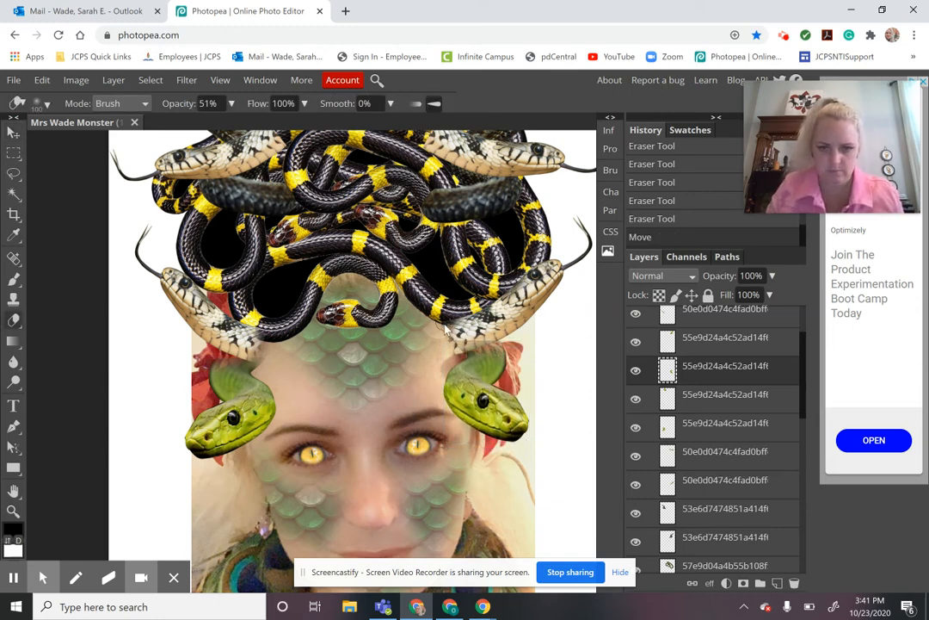
mouse_move(461, 334)
mouse_down()
mouse_move(470, 345)
mouse_move(496, 333)
mouse_move(472, 337)
mouse_move(404, 286)
mouse_up()
- Select the lower-left green snake's layer, nudge it upward beneath the cream-coloured snake, and softly erase its upper edge
key(v)
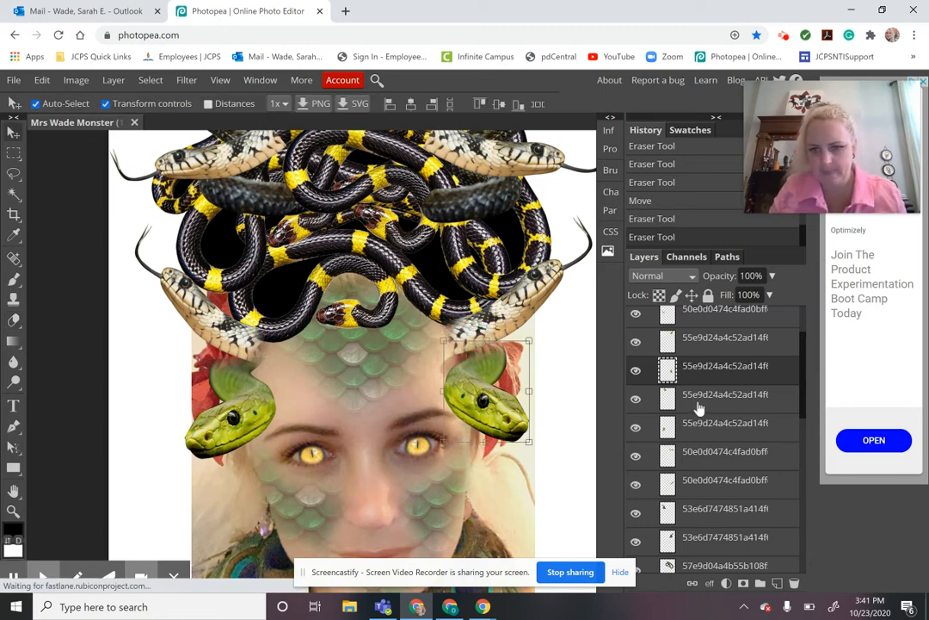
click(686, 367)
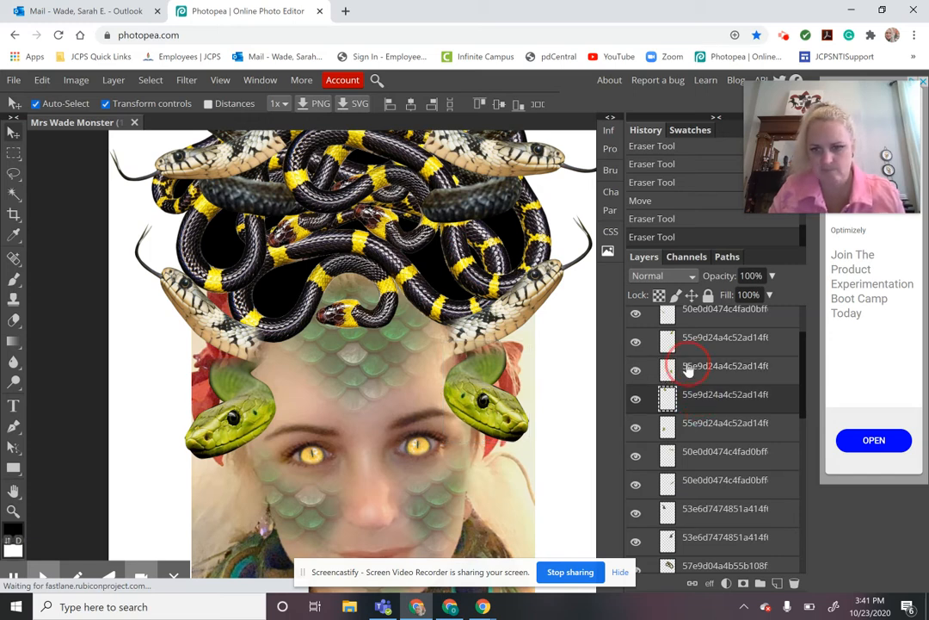
click(705, 427)
key(shift+Up)
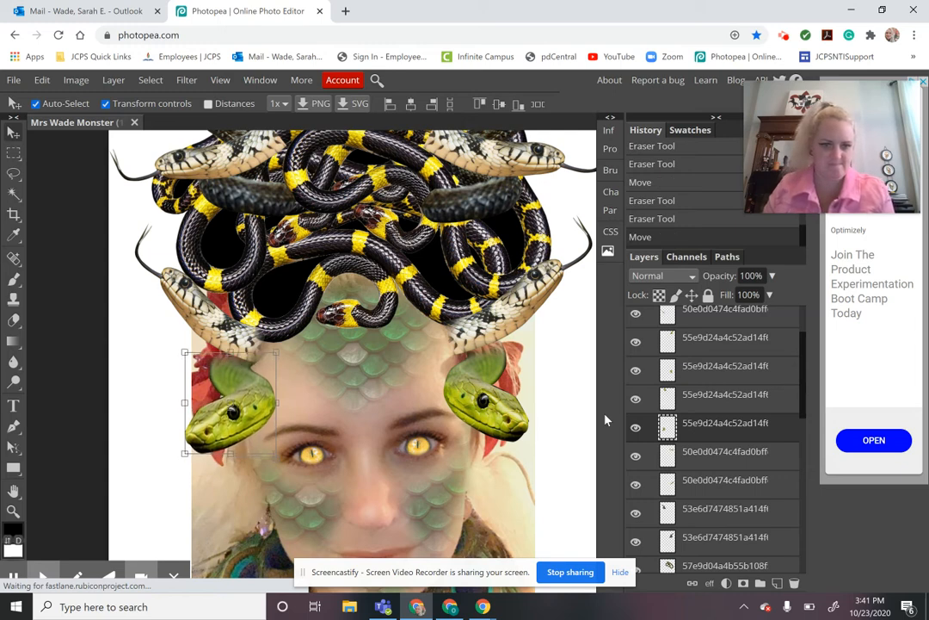
key(Up)
key(Up)
key(Up)
key(Up)
key(Up)
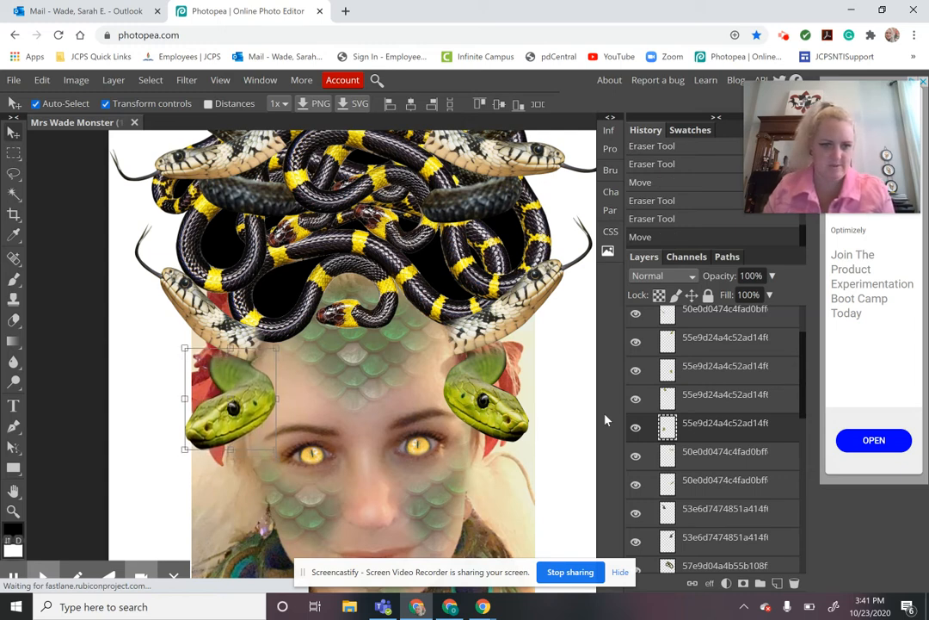
key(e)
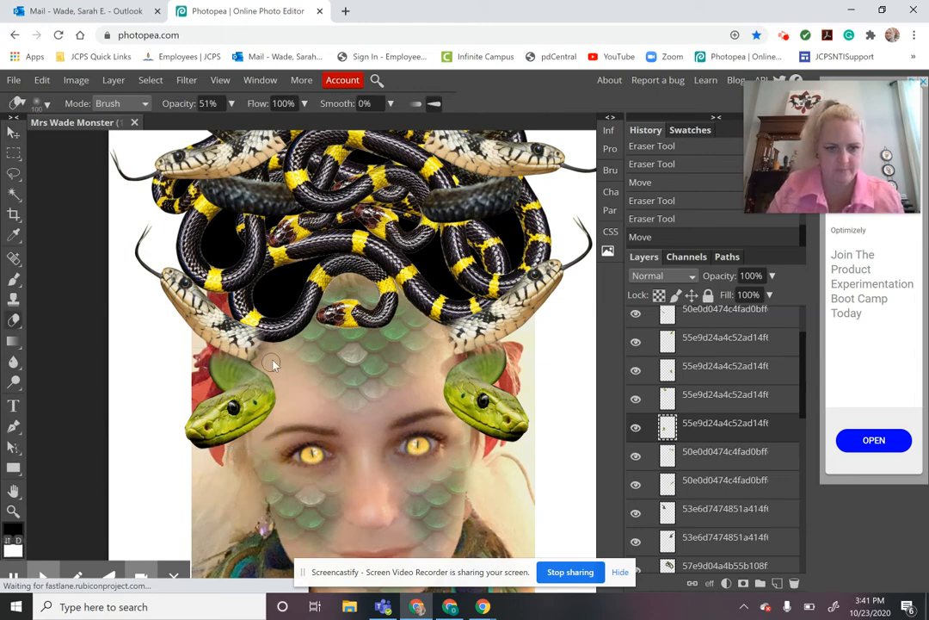
click(252, 349)
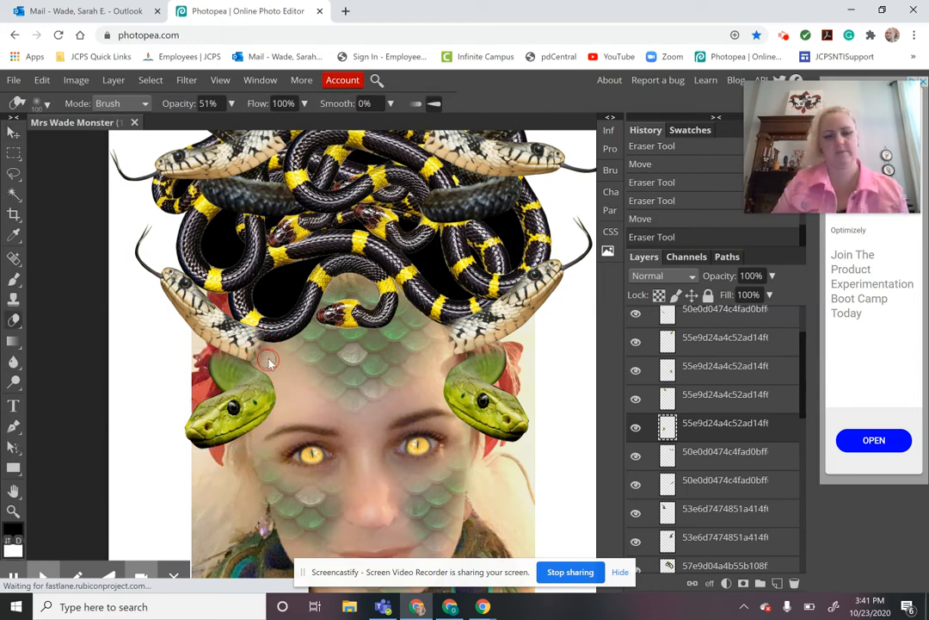
- Find the upper-right cream-coloured snake's layer and softly erase its cut-off end where it meets the coils
scroll(254, 351, up, 2)
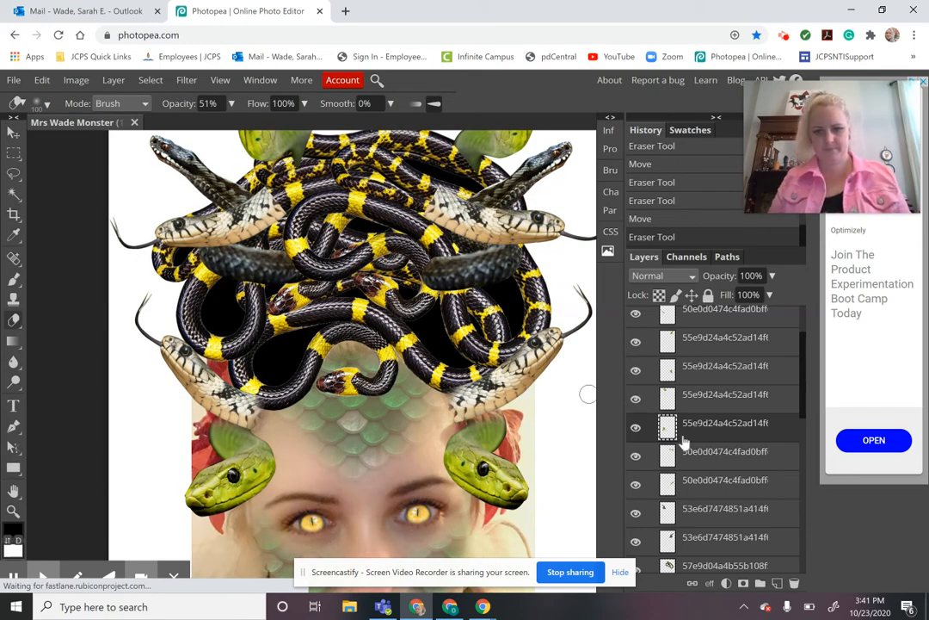
key(v)
click(693, 484)
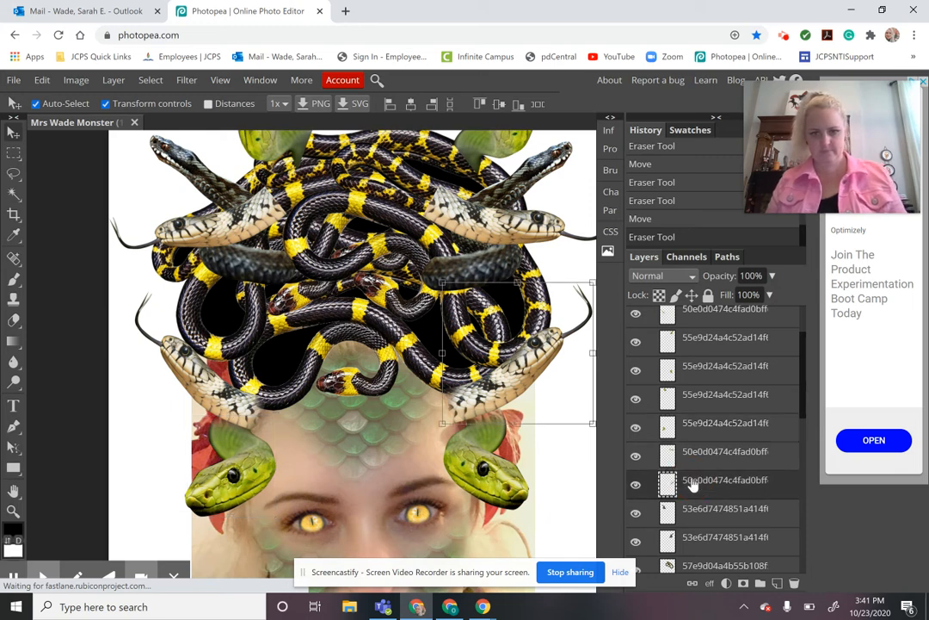
scroll(693, 482, down, 4)
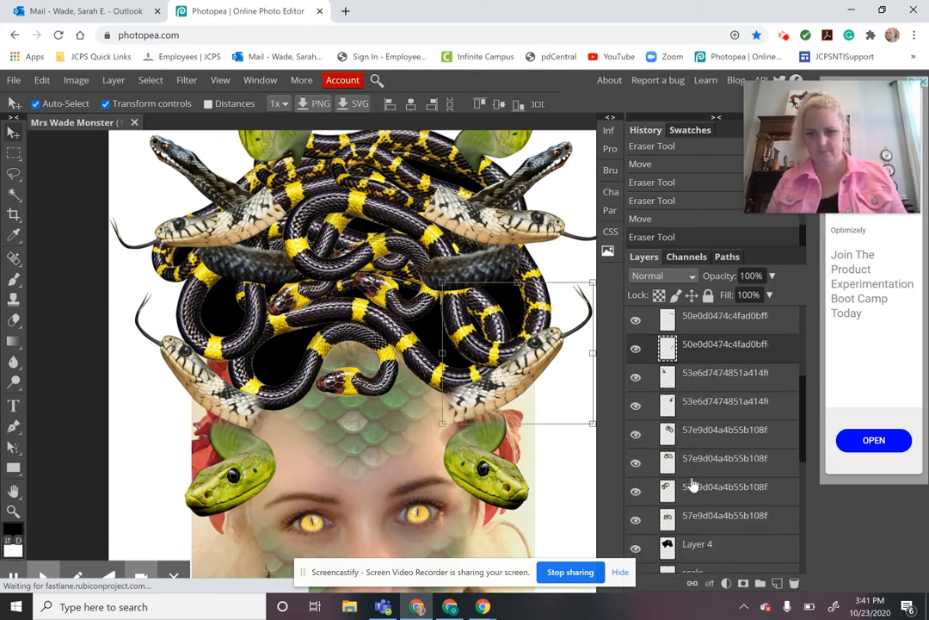
scroll(693, 478, up, 2)
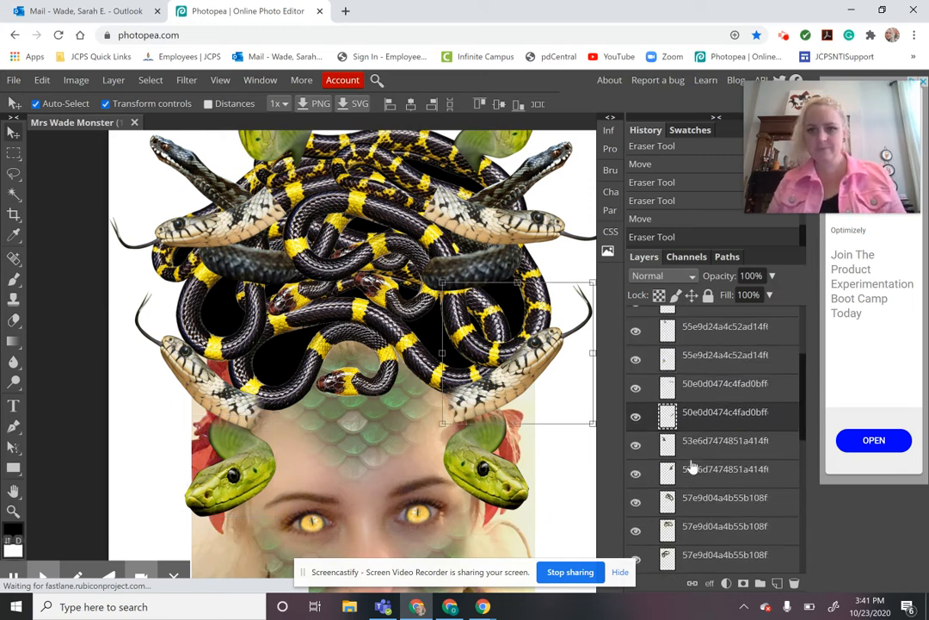
click(687, 391)
key(e)
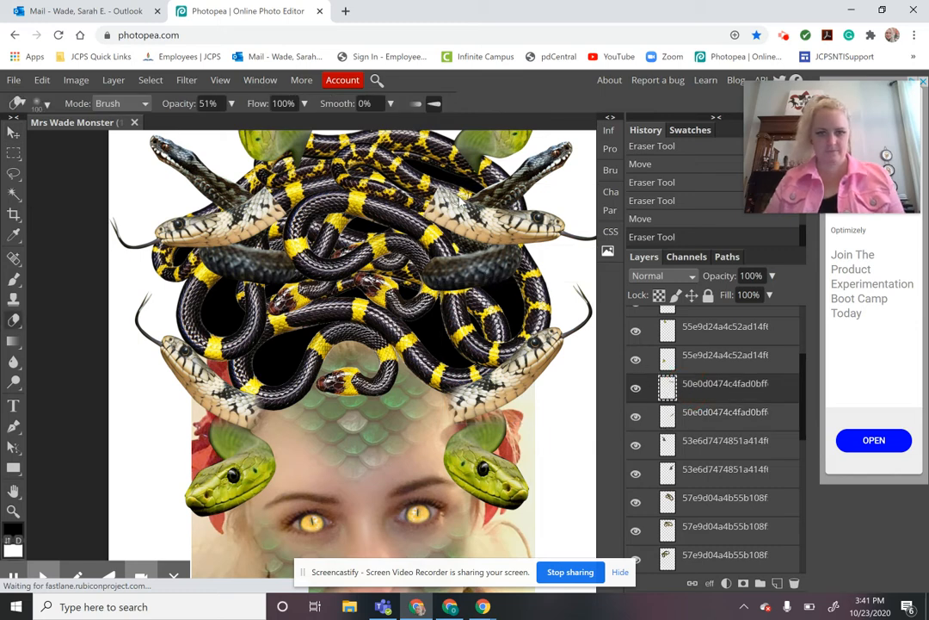
mouse_move(449, 183)
mouse_down()
mouse_move(383, 155)
mouse_move(353, 172)
mouse_move(361, 153)
mouse_up()
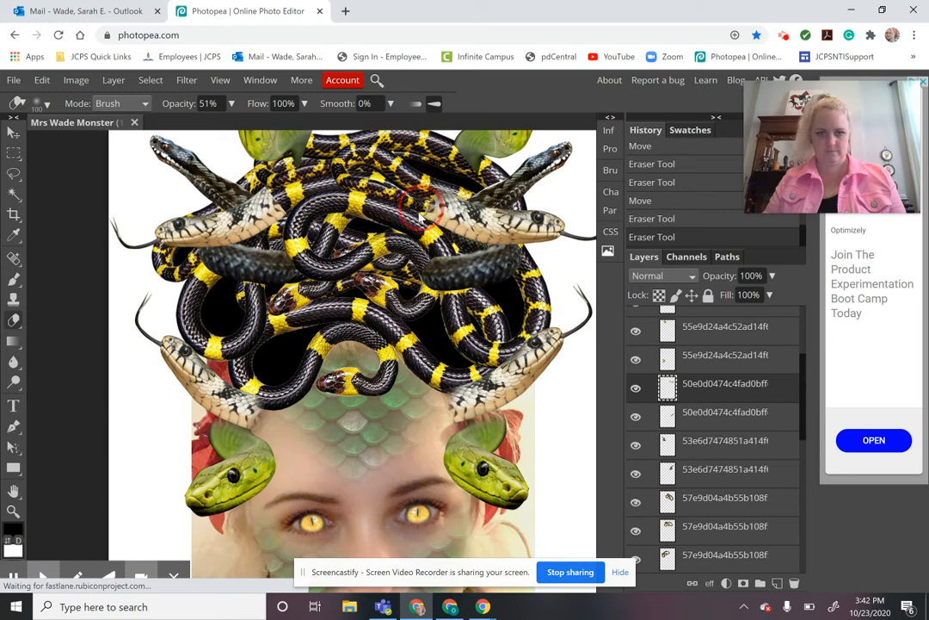
drag(423, 205, 438, 172)
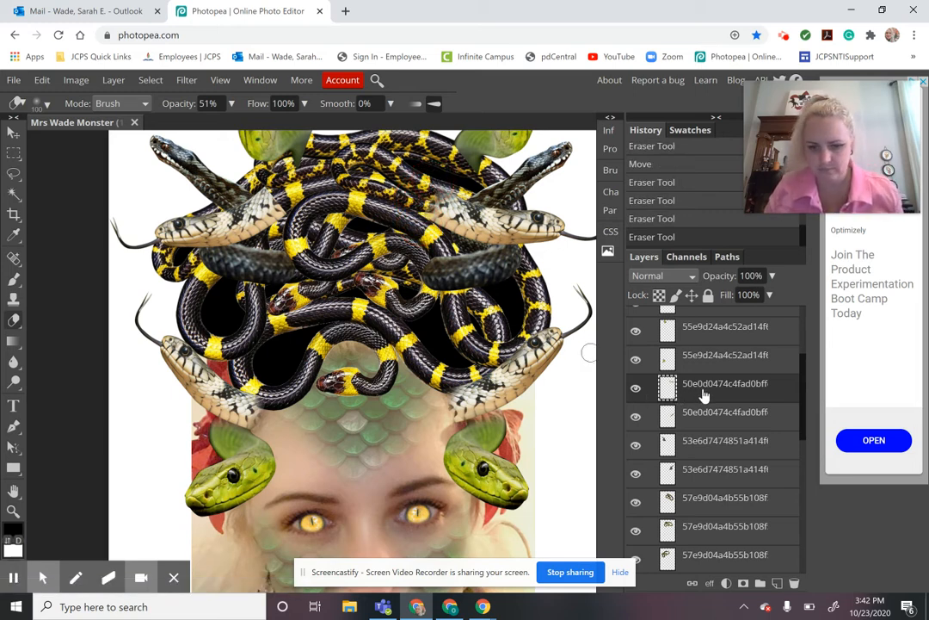
- Find the upper-left cream-coloured snake's layer and softly erase its cut-off end over the coils with the Eraser
key(v)
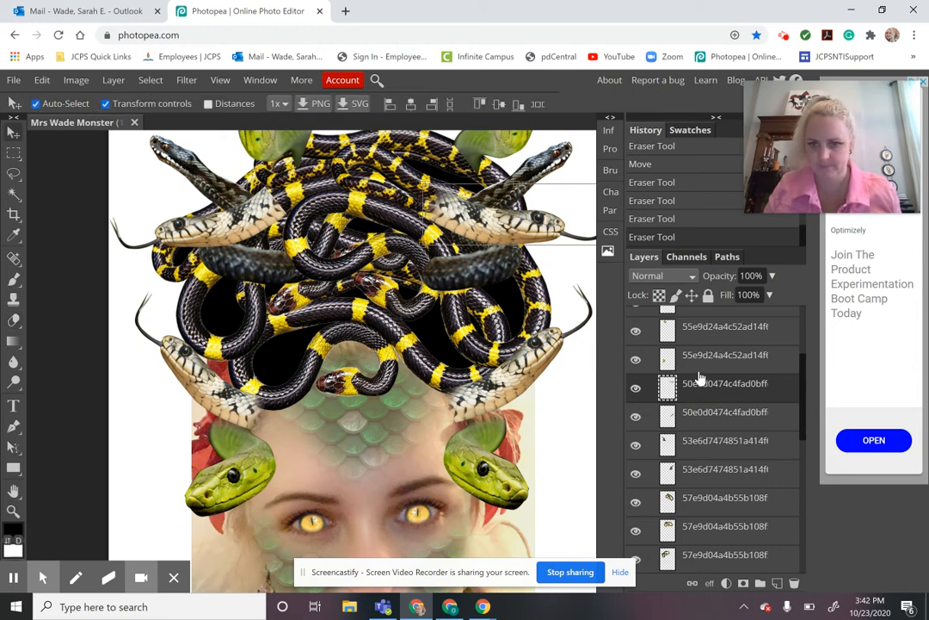
scroll(703, 388, up, 2)
scroll(702, 368, up, 2)
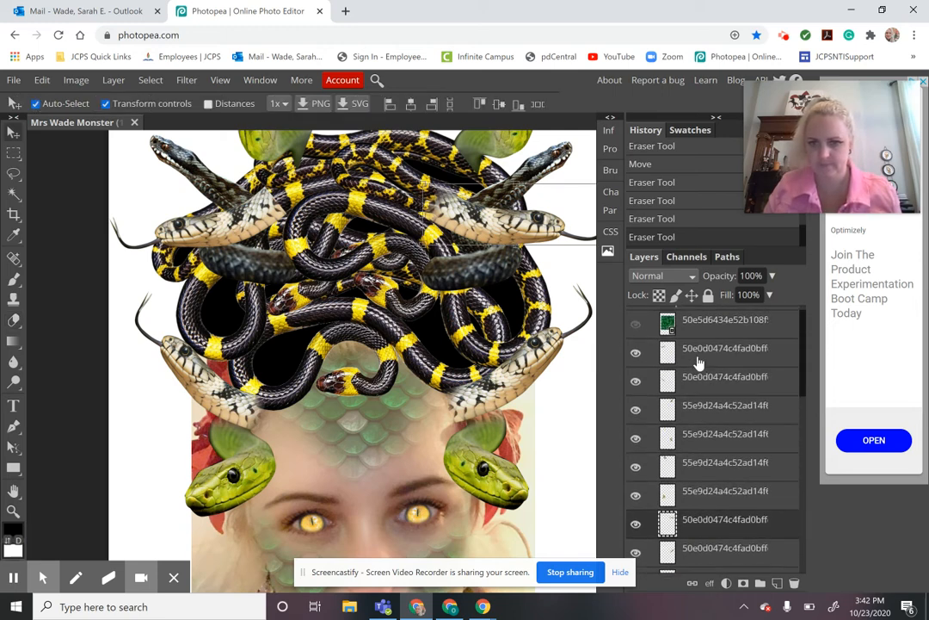
click(699, 362)
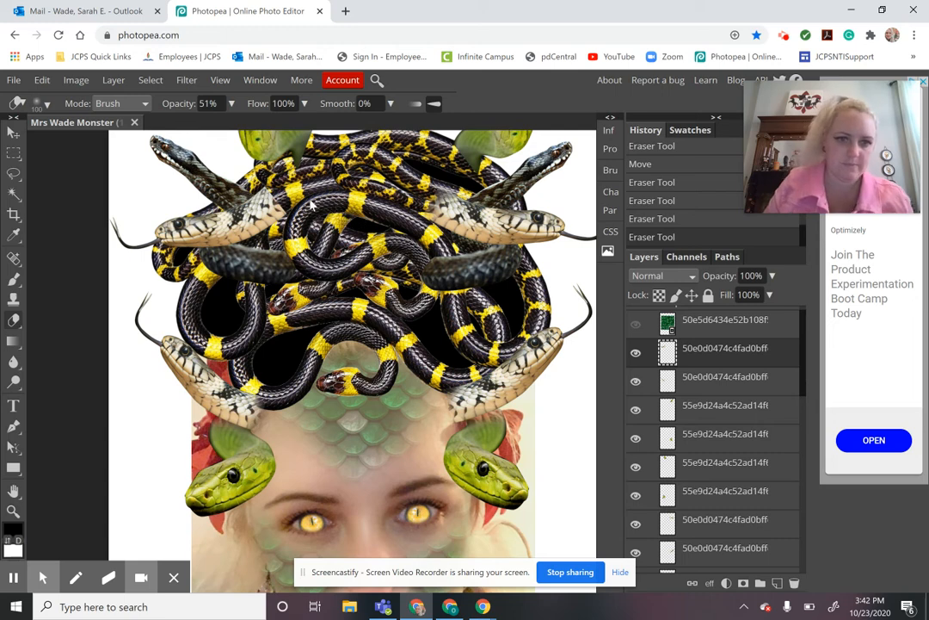
mouse_move(305, 206)
mouse_down()
mouse_move(289, 222)
mouse_move(296, 205)
mouse_move(255, 181)
mouse_move(248, 196)
mouse_move(239, 167)
mouse_move(262, 183)
mouse_move(225, 162)
mouse_move(247, 157)
mouse_move(222, 159)
mouse_move(267, 187)
mouse_move(215, 168)
mouse_move(241, 159)
mouse_move(245, 185)
mouse_move(292, 225)
mouse_move(316, 225)
mouse_up()
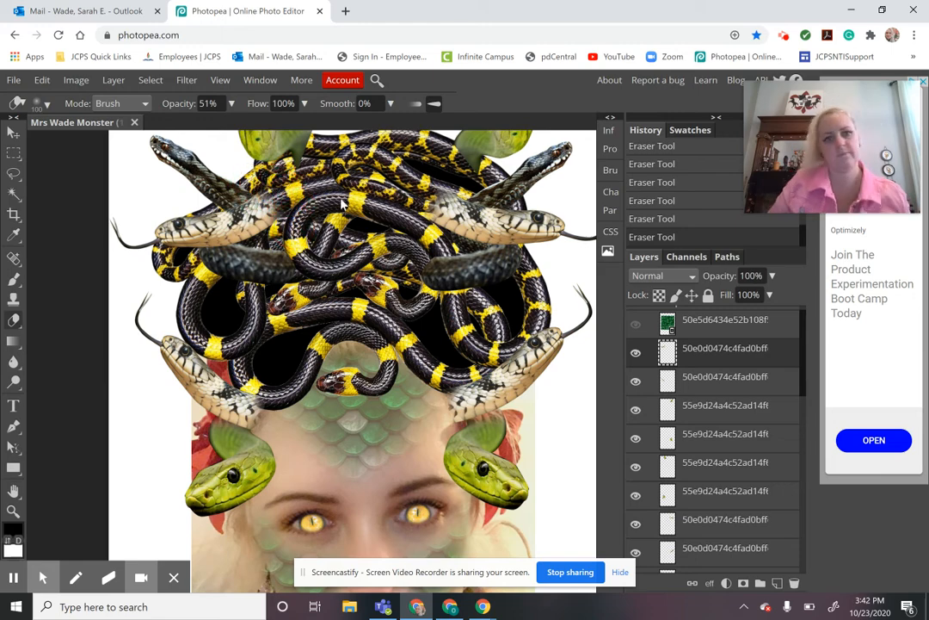
- Select the top-left green snake's layer, nudge it down onto the coils, and softly erase its cut-off edge
scroll(417, 293, up, 2)
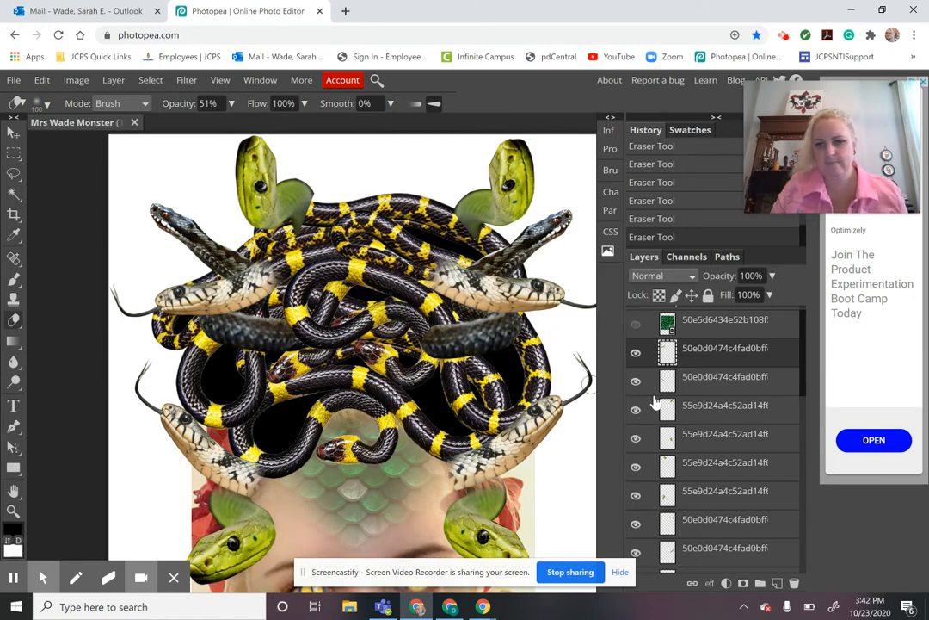
click(676, 463)
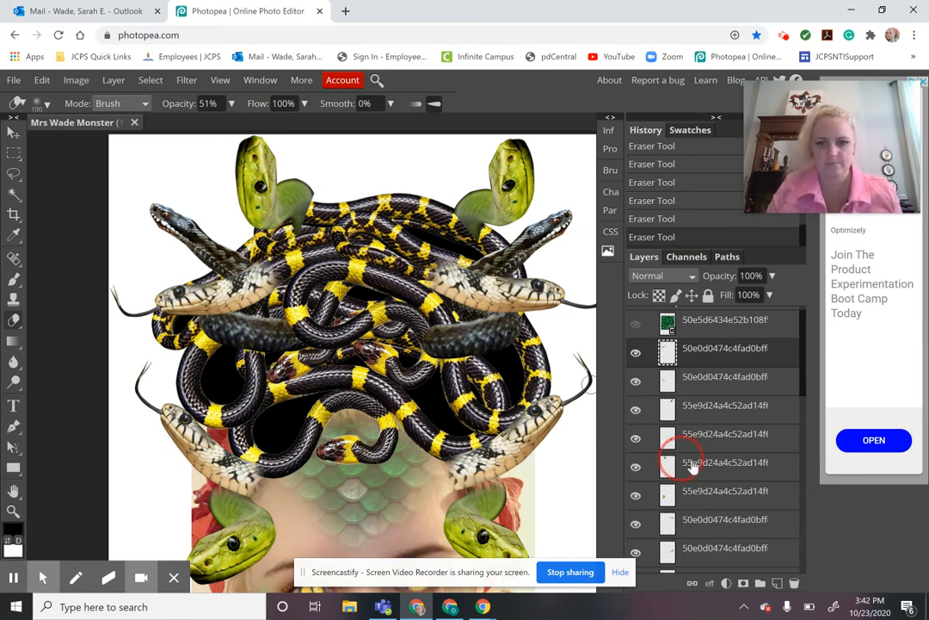
key(v)
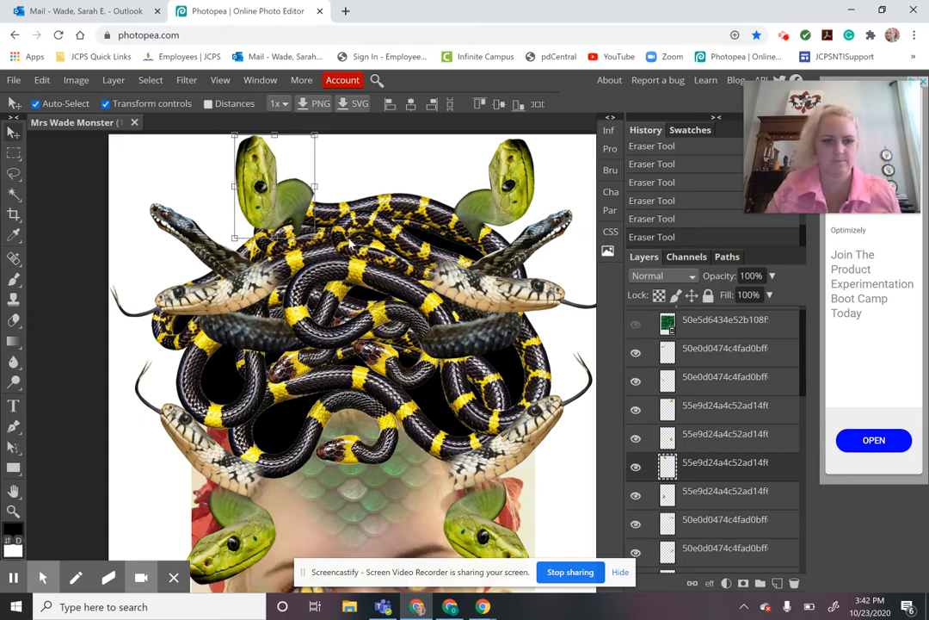
key(e)
key(v)
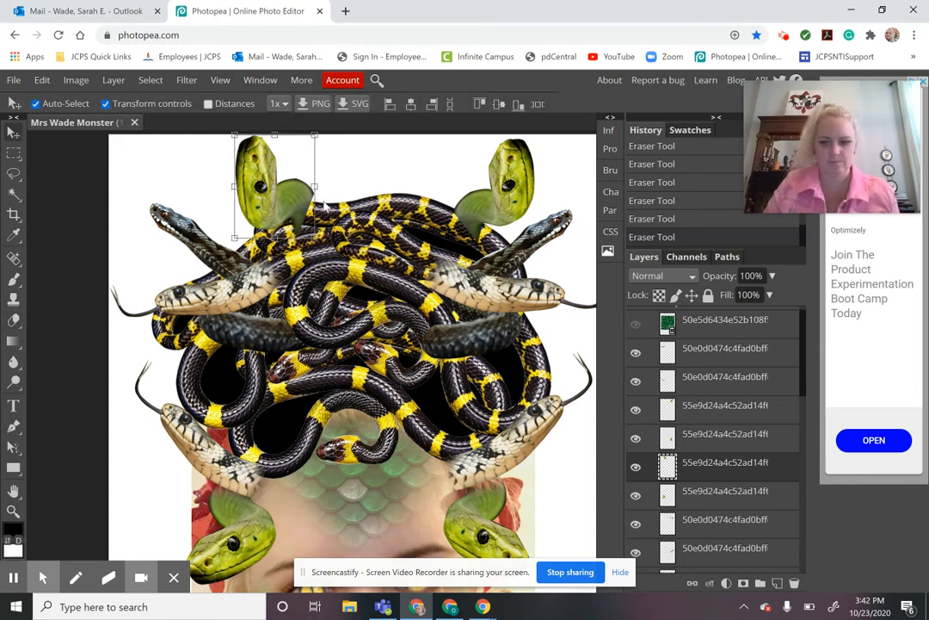
key(Down)
key(Down)
key(Down)
key(Down)
key(Down)
key(Down)
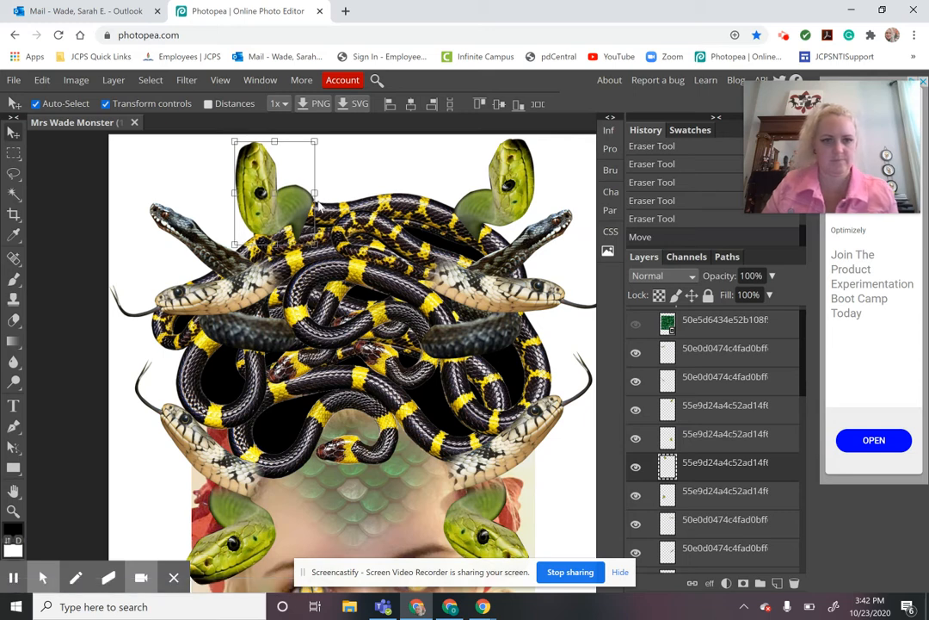
key(e)
mouse_move(280, 250)
mouse_down()
mouse_move(254, 215)
mouse_move(263, 204)
mouse_move(324, 217)
mouse_move(318, 224)
mouse_move(266, 185)
mouse_move(250, 215)
mouse_move(357, 245)
mouse_up()
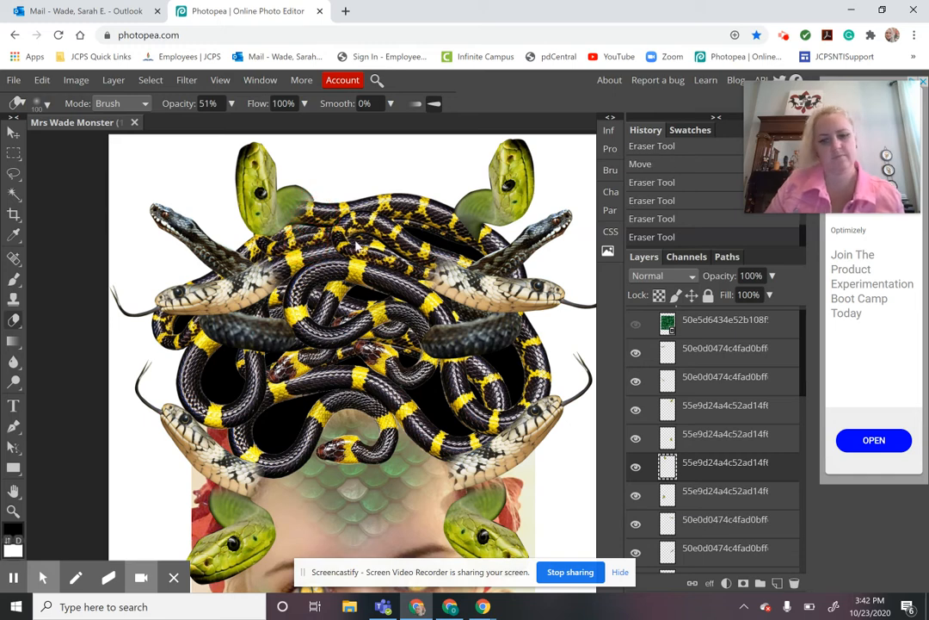
- Select the top-right green snake's layer and softly erase its cut-off edge where it meets the black-and-yellow coils
key(v)
click(351, 245)
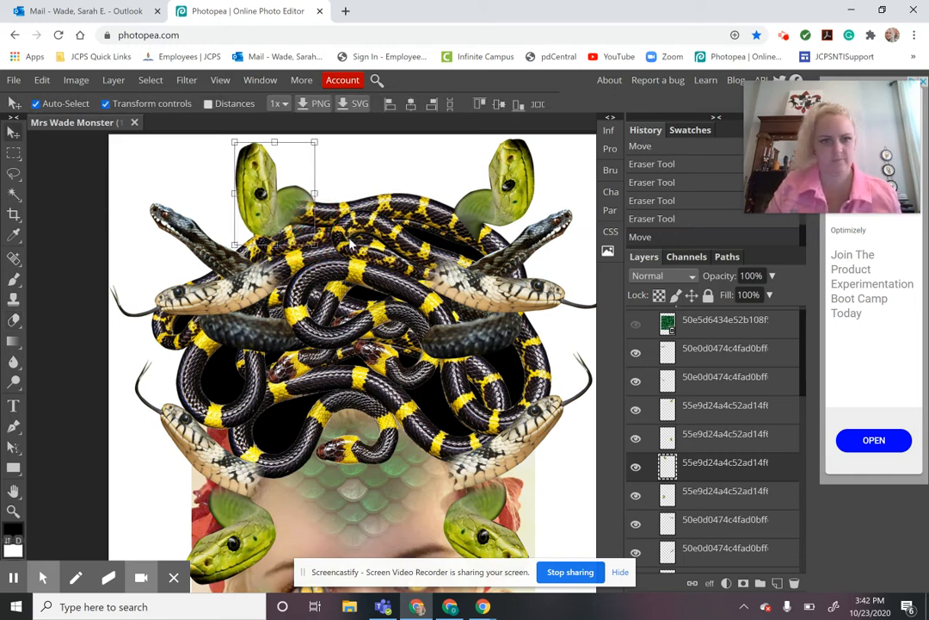
click(703, 411)
key(e)
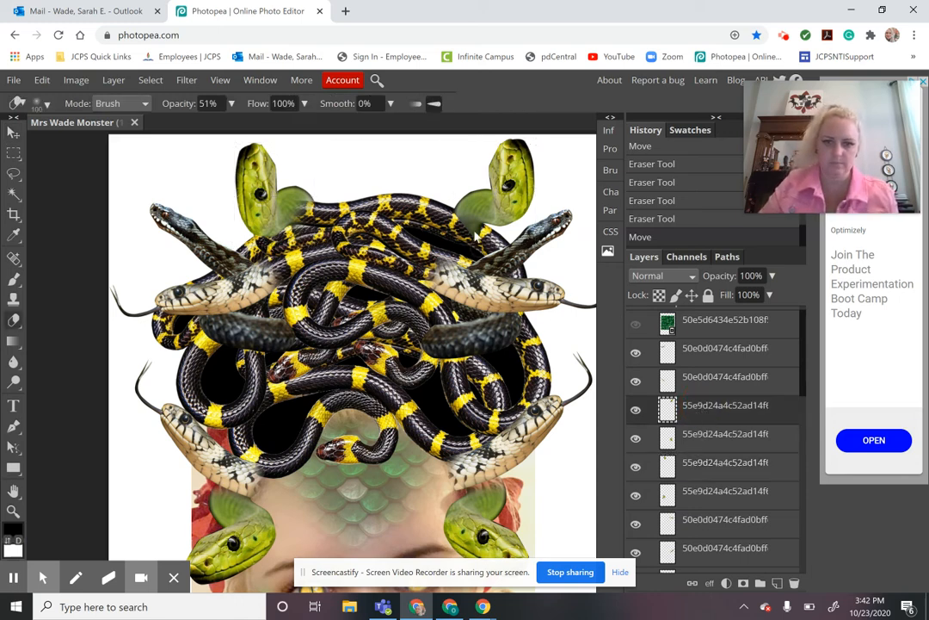
mouse_move(471, 235)
mouse_down()
mouse_move(483, 241)
mouse_move(422, 251)
mouse_up()
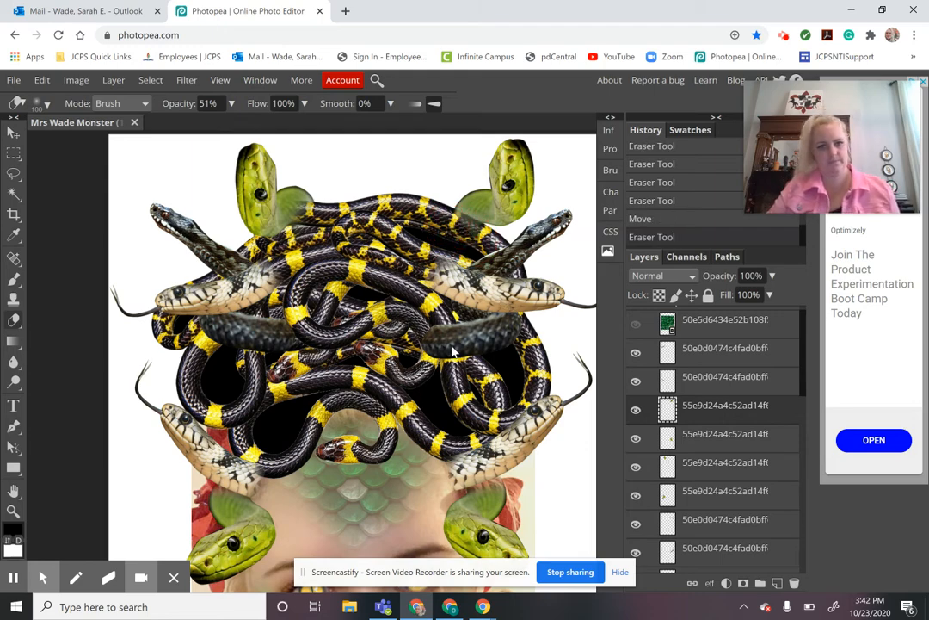
- Paint black on Layer 4 behind the left side of the coils with the Brush at size 125 and 100% opacity
scroll(454, 351, down, 2)
scroll(454, 351, up, 2)
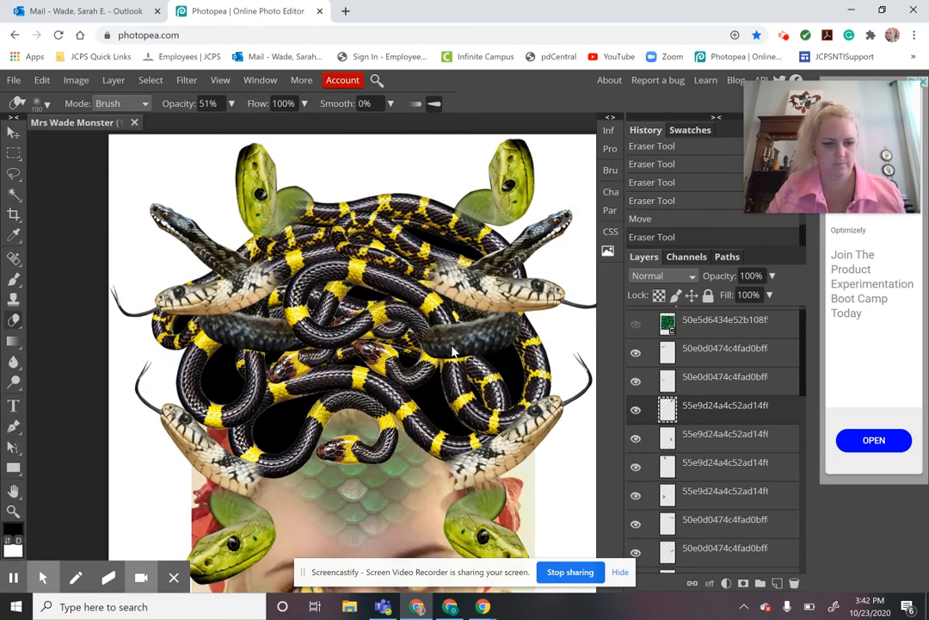
key(z)
alt+click(414, 323)
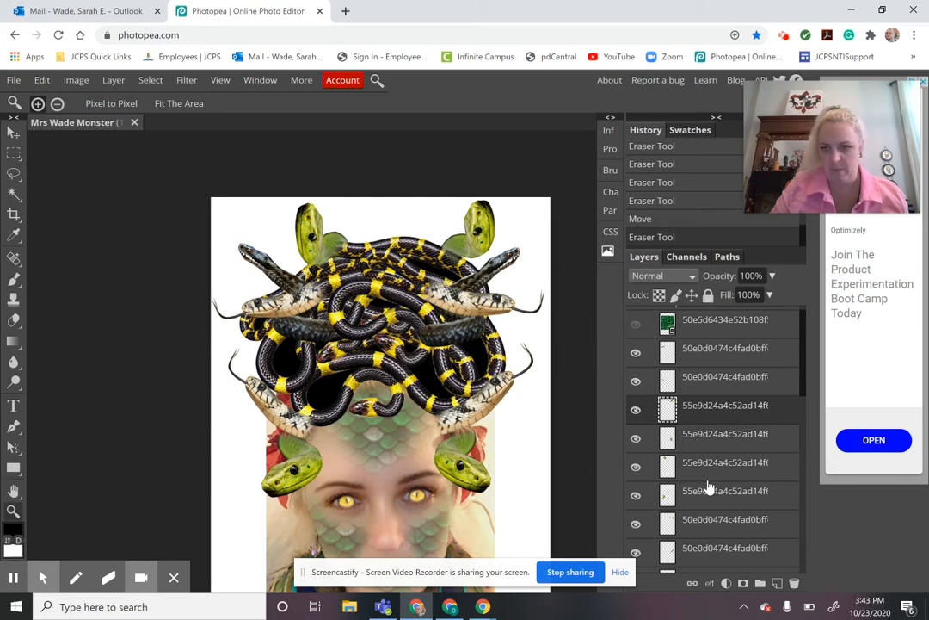
scroll(706, 490, down, 3)
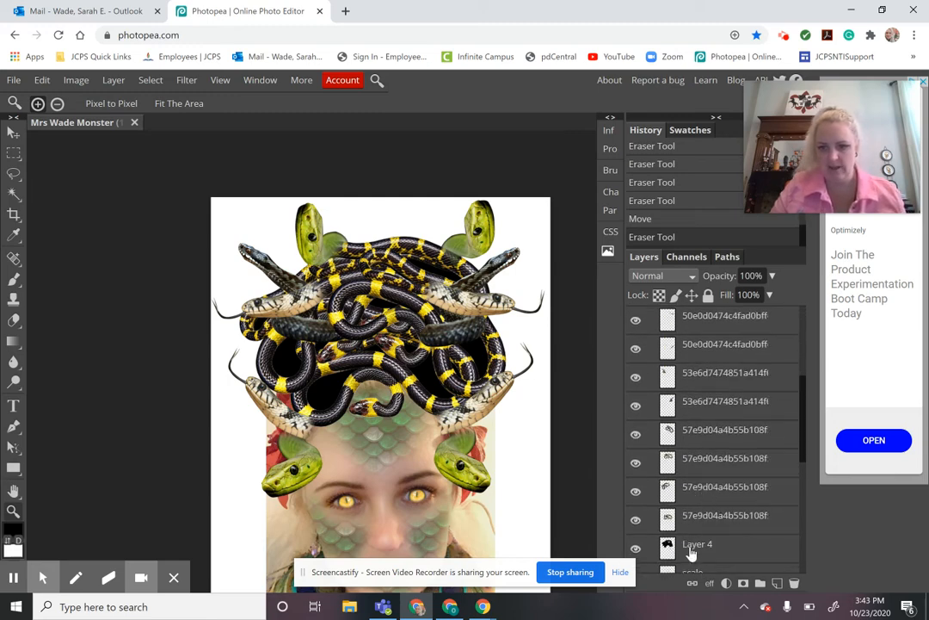
click(691, 553)
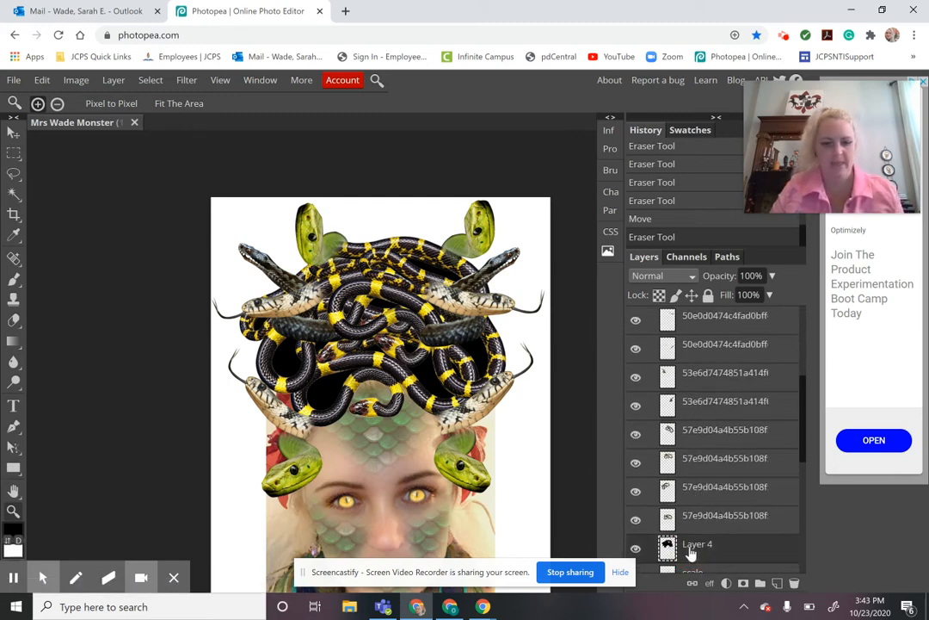
key(b)
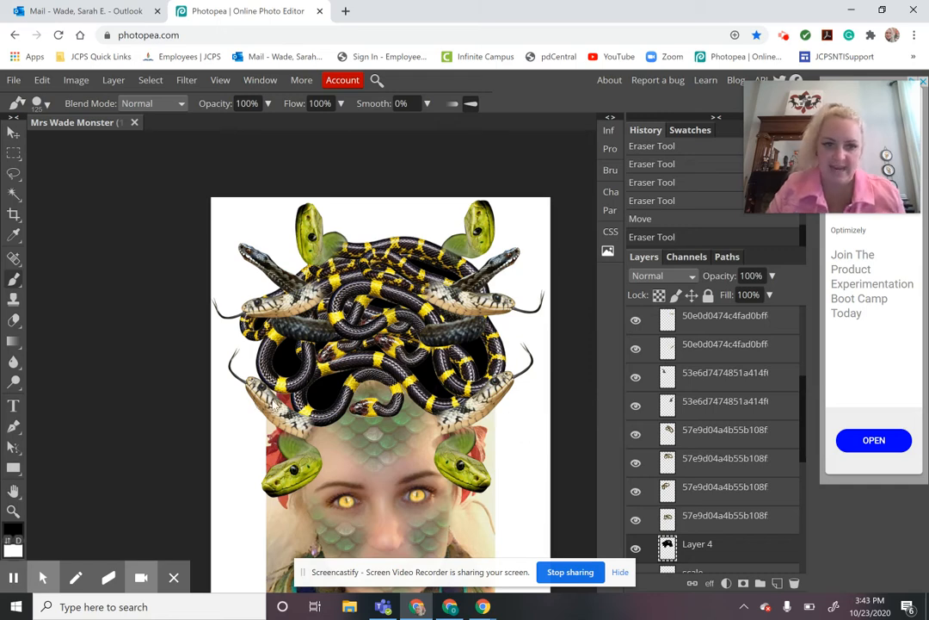
drag(294, 402, 241, 331)
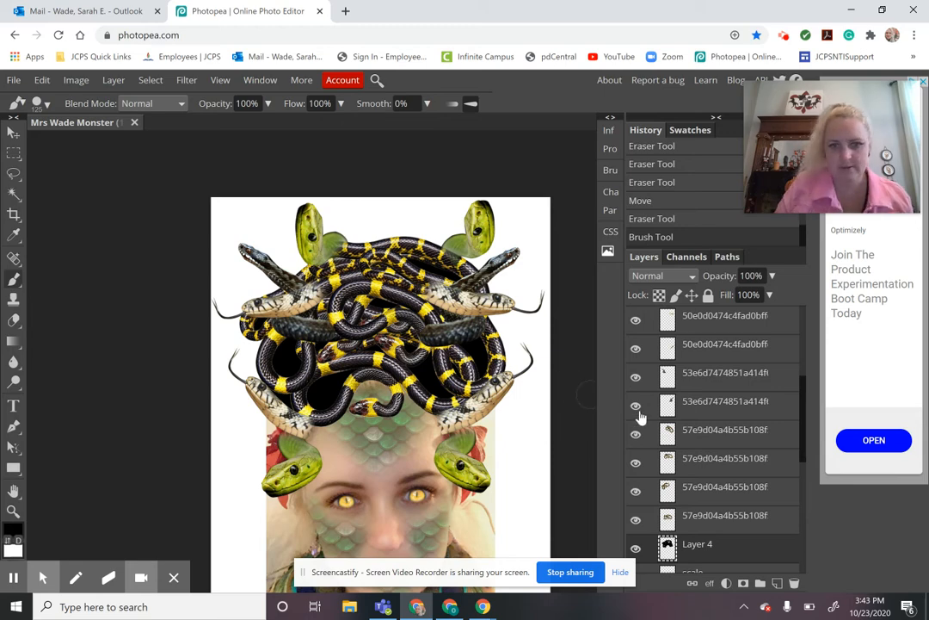
- Select all the snake layers from the topmost one through Layer 4 and nudge them together slightly down over the forehead
scroll(691, 380, up, 2)
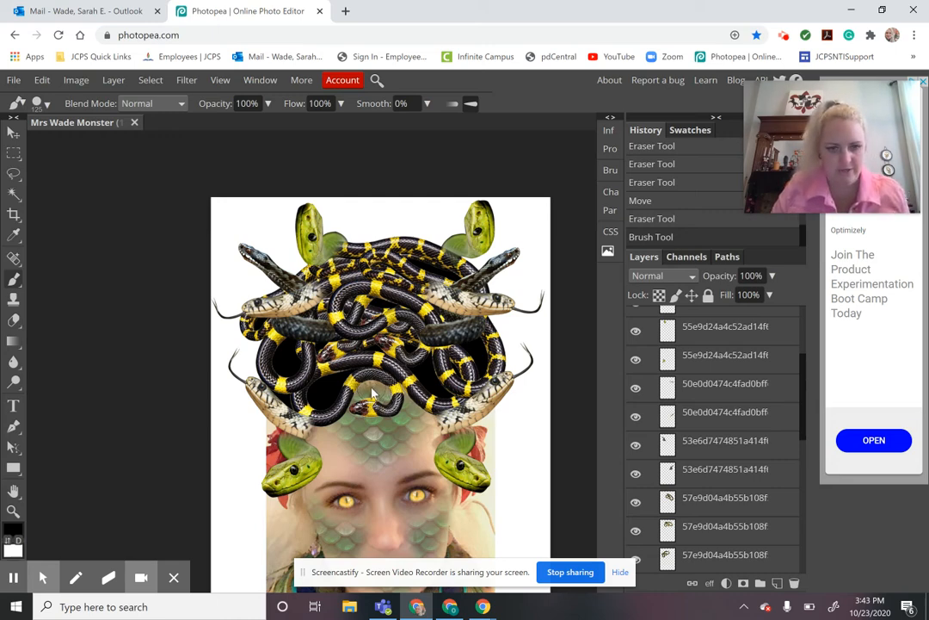
key(v)
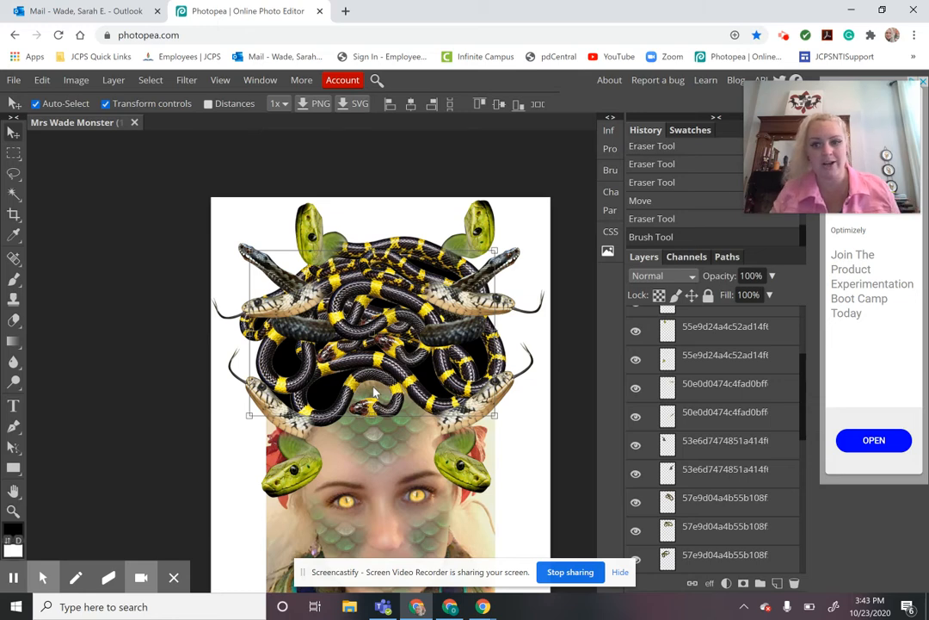
scroll(686, 400, up, 3)
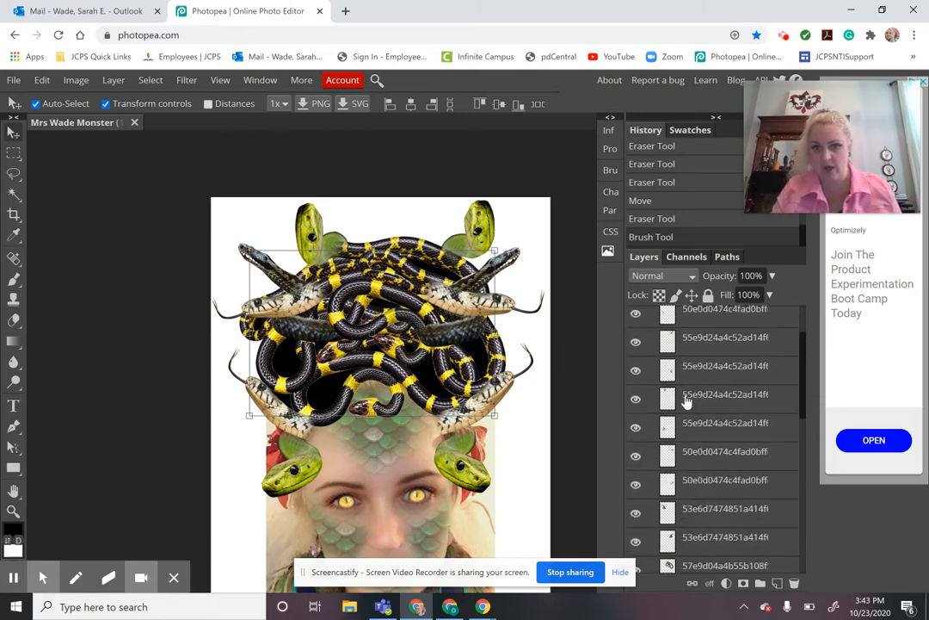
scroll(686, 400, up, 2)
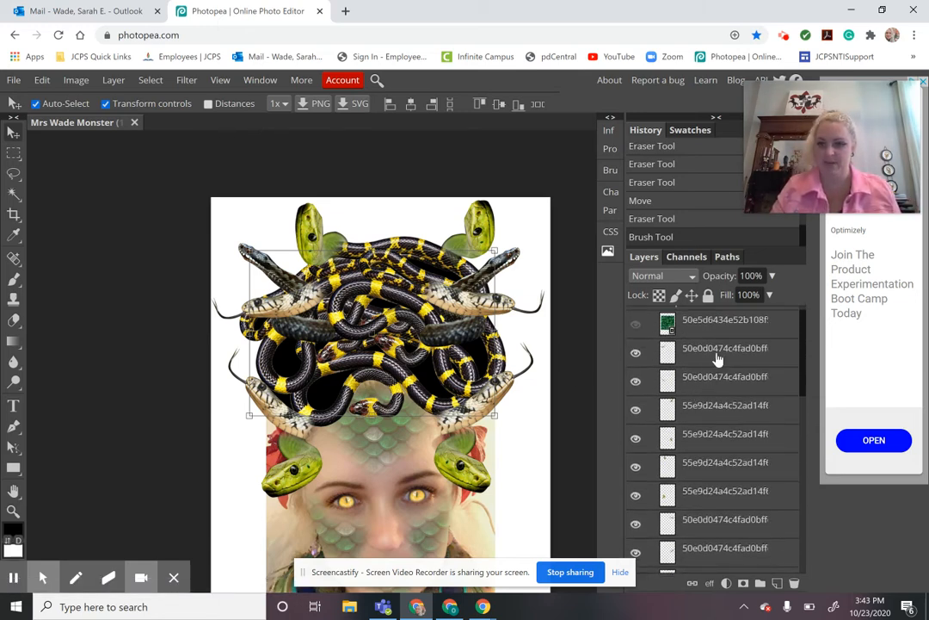
click(718, 357)
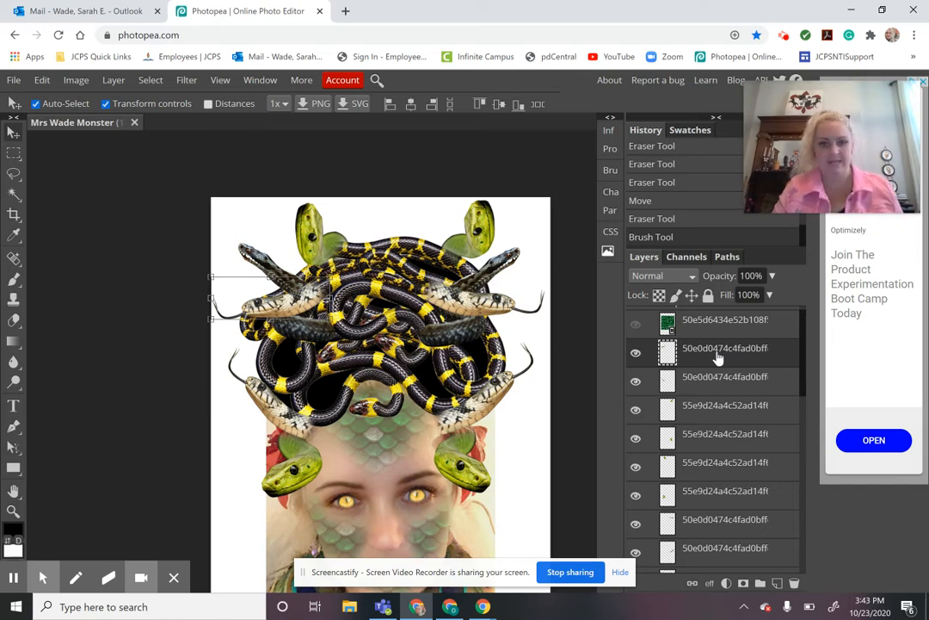
scroll(718, 357, down, 5)
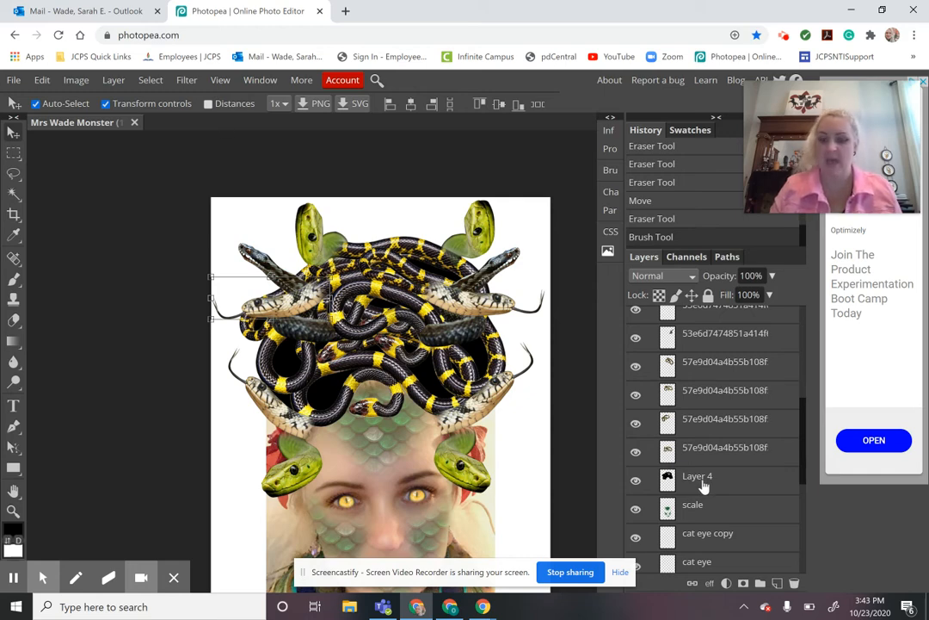
click(702, 482)
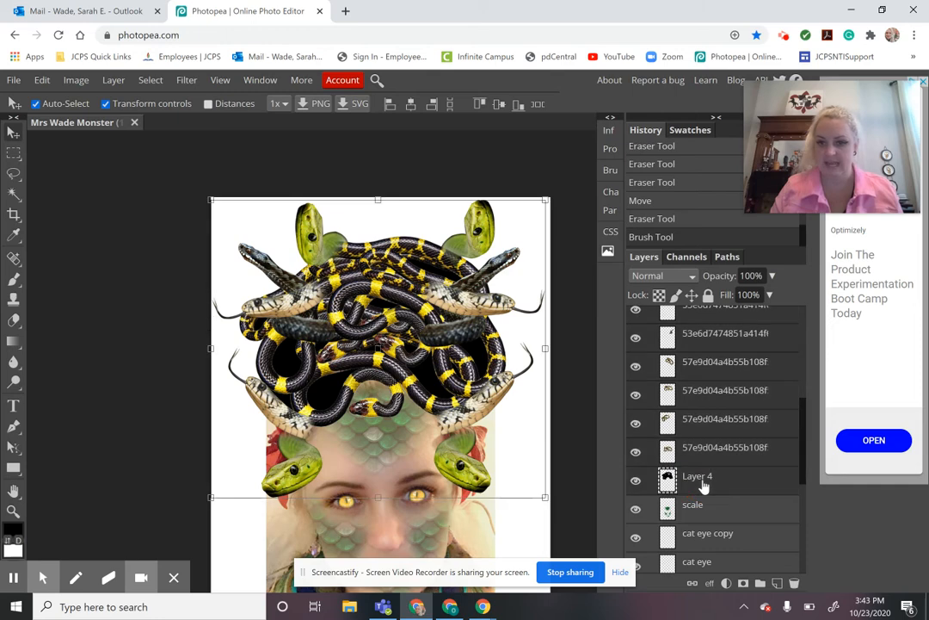
scroll(703, 487, up, 5)
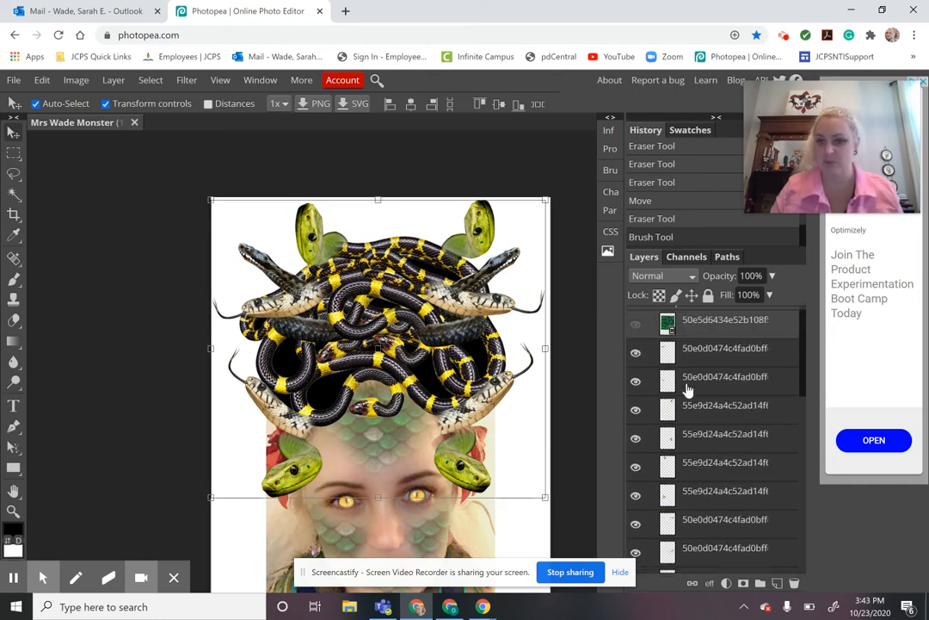
scroll(695, 370, down, 5)
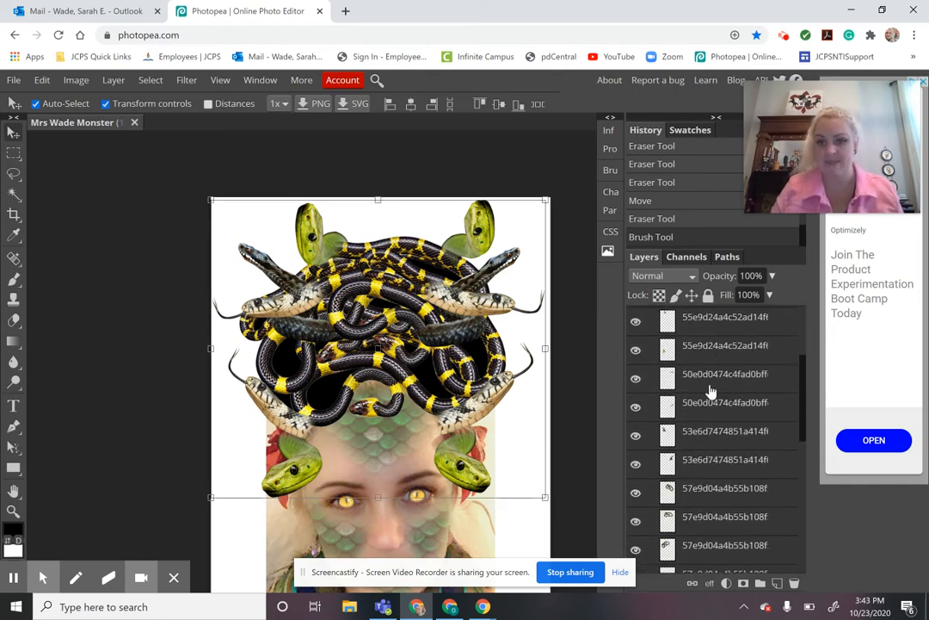
scroll(708, 435, up, 3)
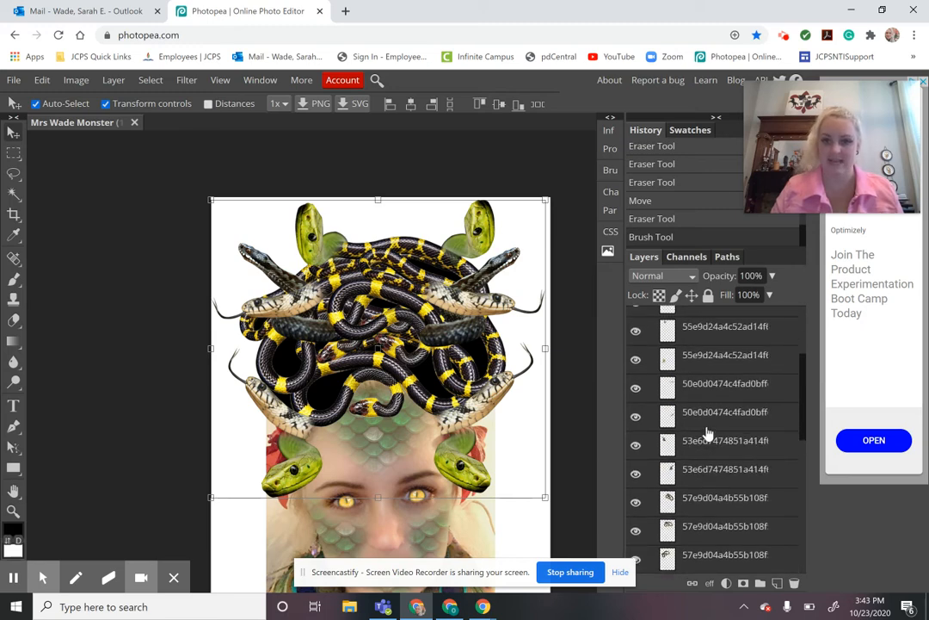
scroll(701, 426, down, 3)
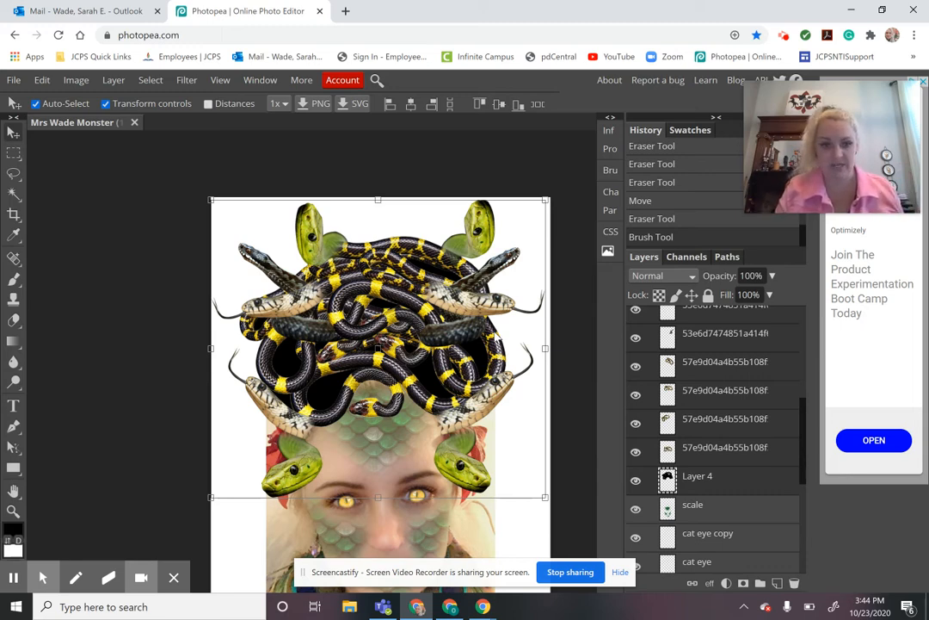
key(Down)
key(Down)
key(Down)
key(Down)
key(Down)
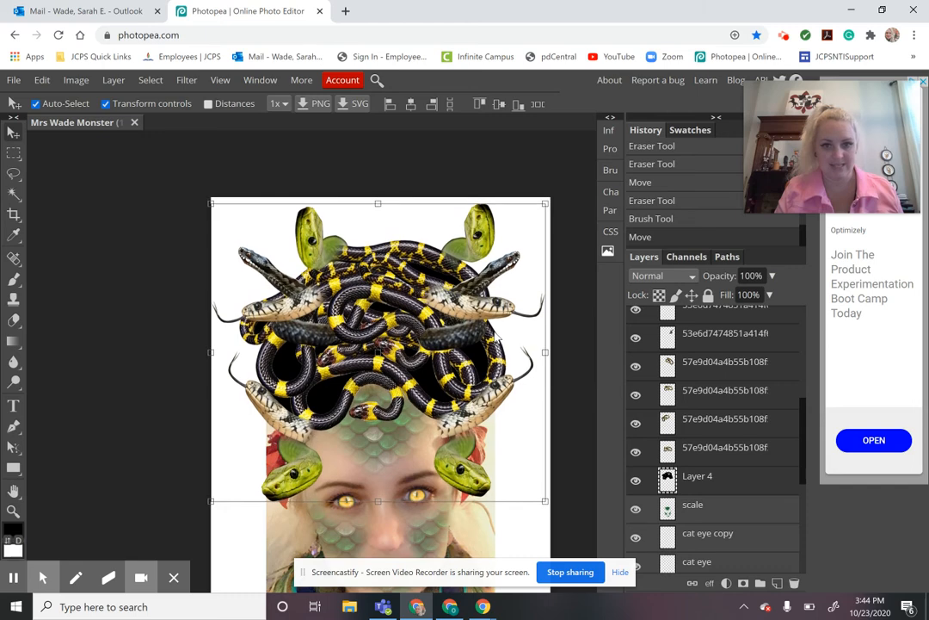
key(Down)
key(Down)
key(Down)
key(Down)
key(Down)
key(Down)
key(Down)
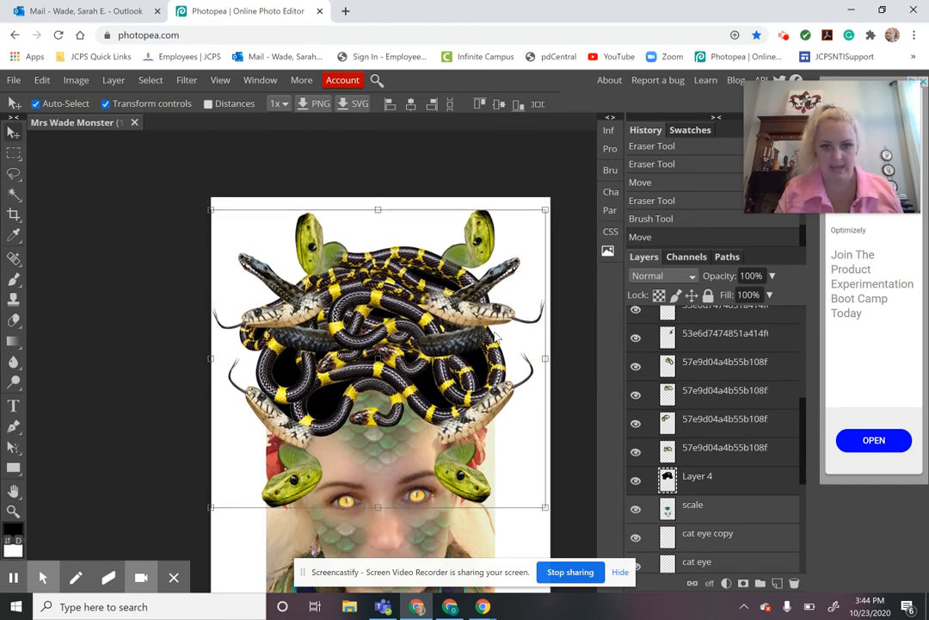
- Select the lower-right green snake's layer and nudge it slightly up toward the cream-coloured snake above it
scroll(360, 270, down, 2)
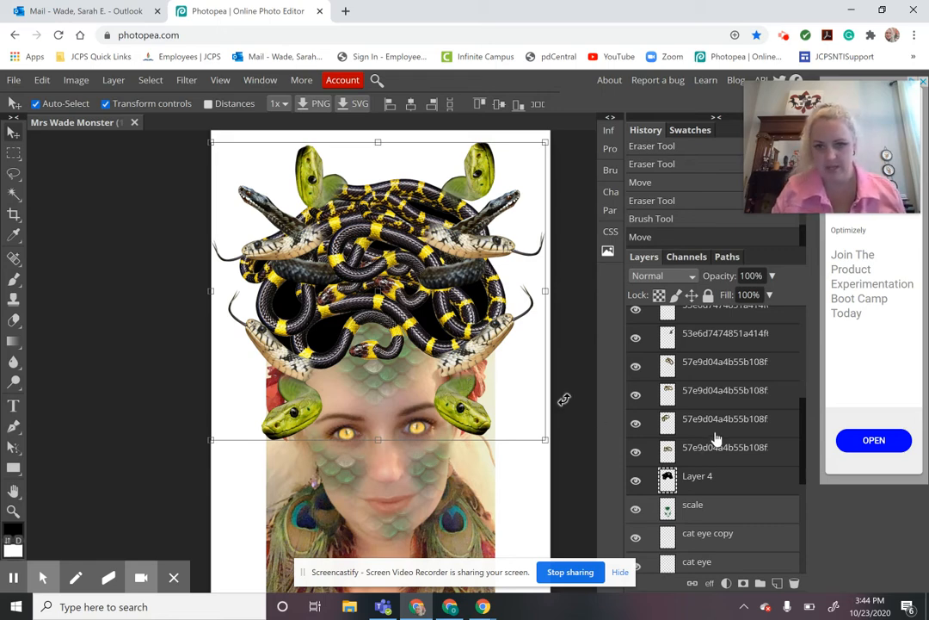
scroll(713, 420, up, 3)
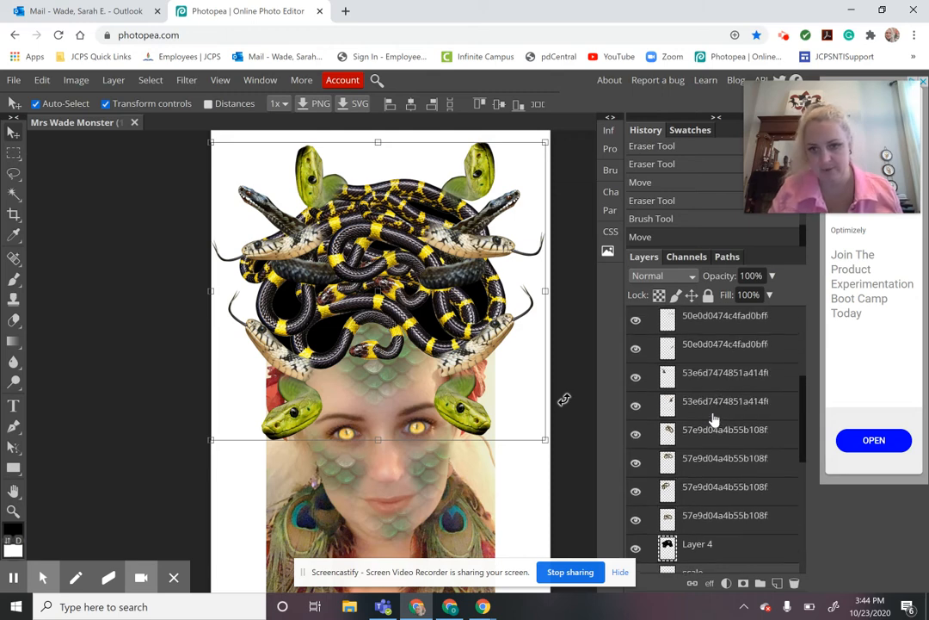
scroll(713, 419, up, 2)
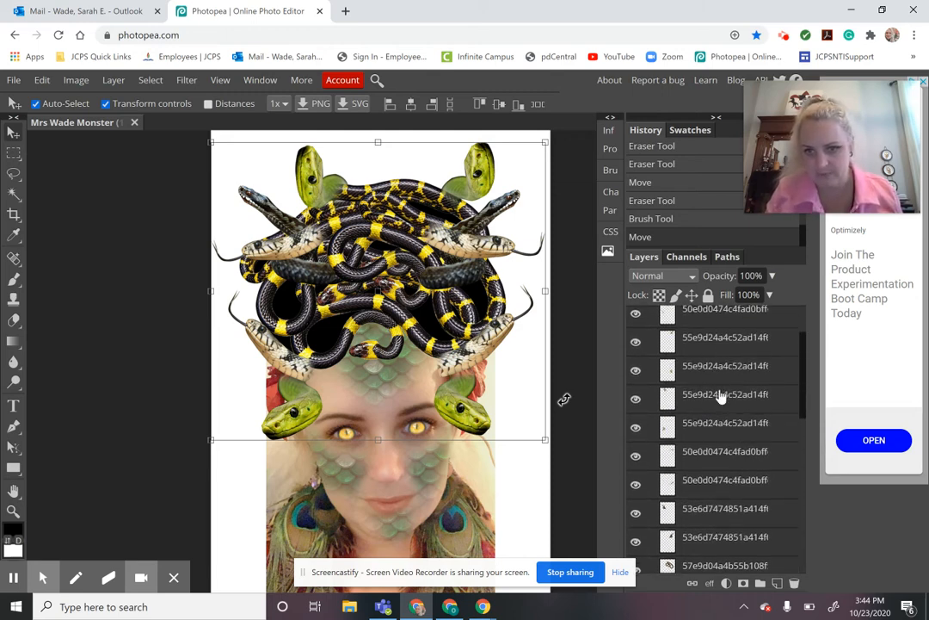
click(700, 425)
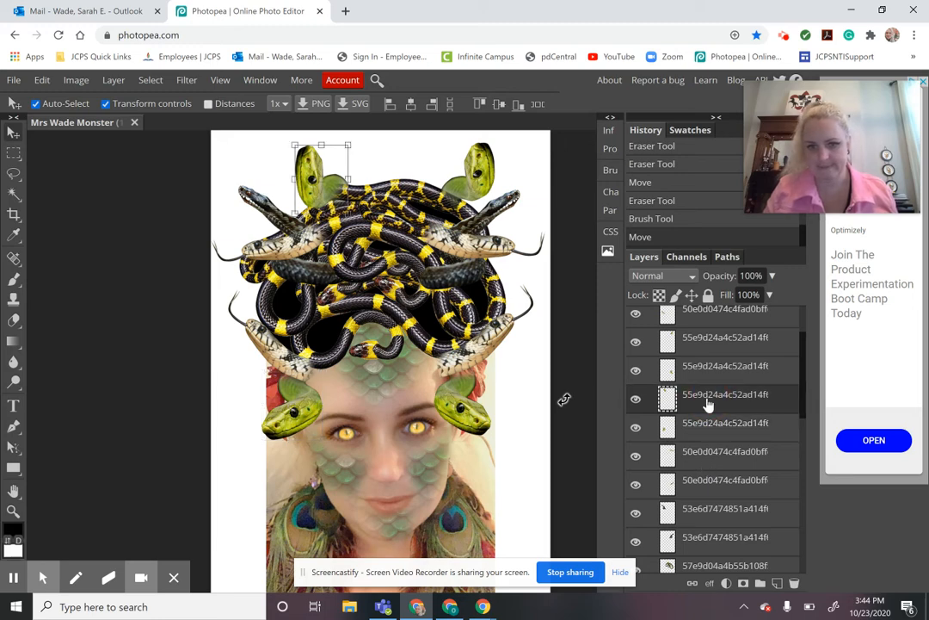
click(703, 368)
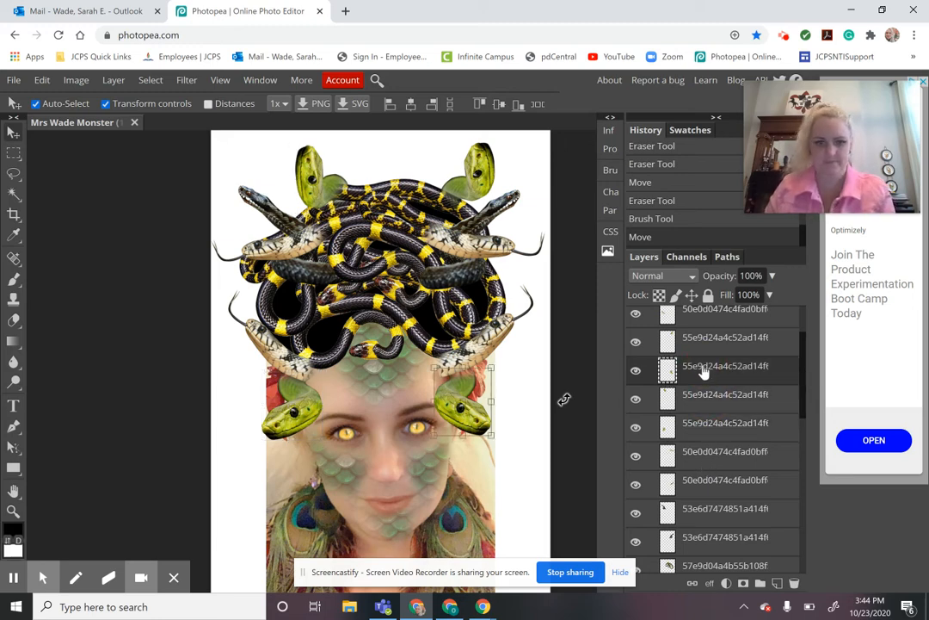
key(Up)
key(Up)
key(Up)
key(Up)
key(Up)
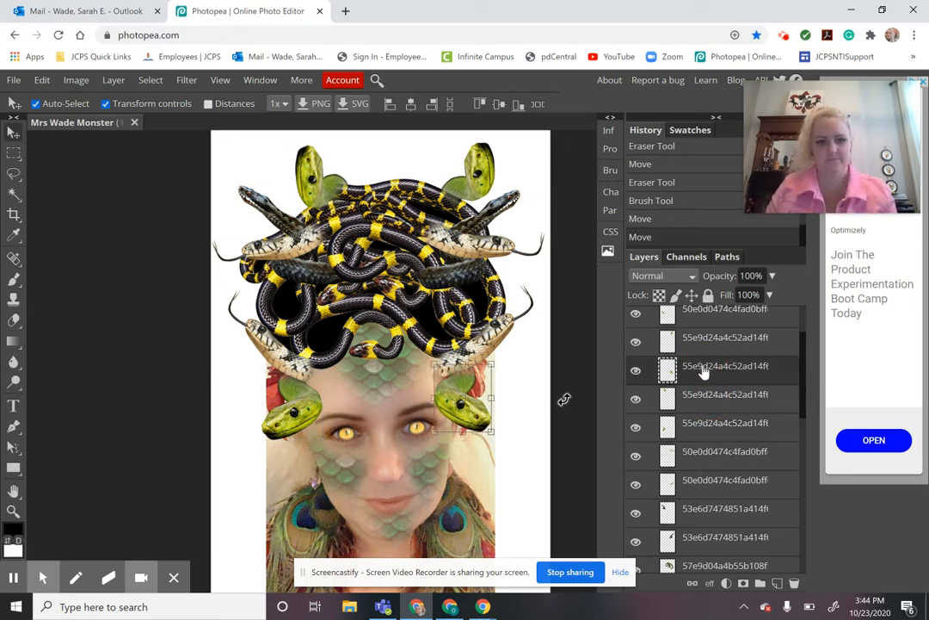
- Softly erase the lower-right green snake's cut-off edge over the cream-coloured snake with the Eraser at 51% opacity
key(e)
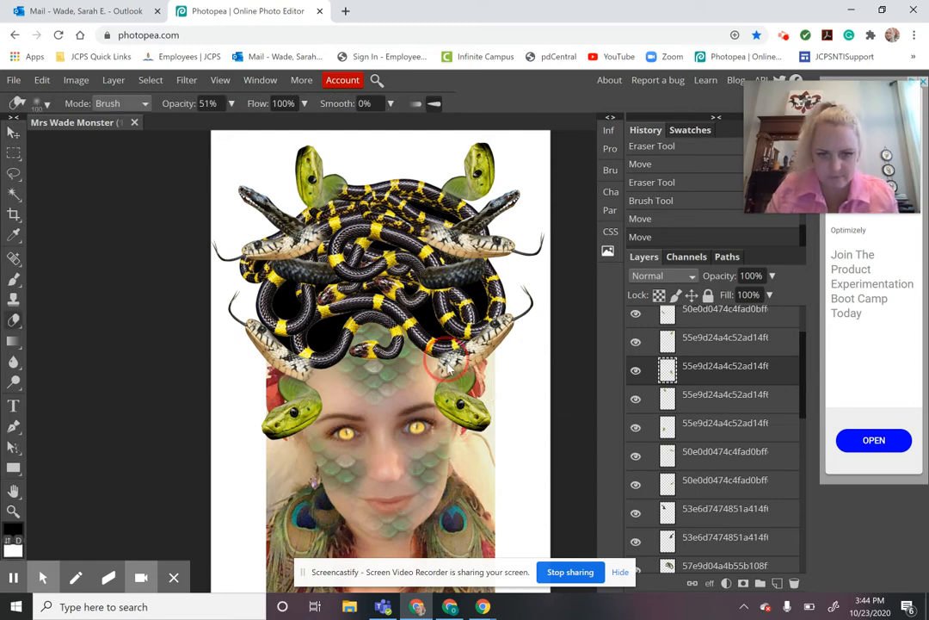
click(446, 366)
click(444, 376)
click(453, 366)
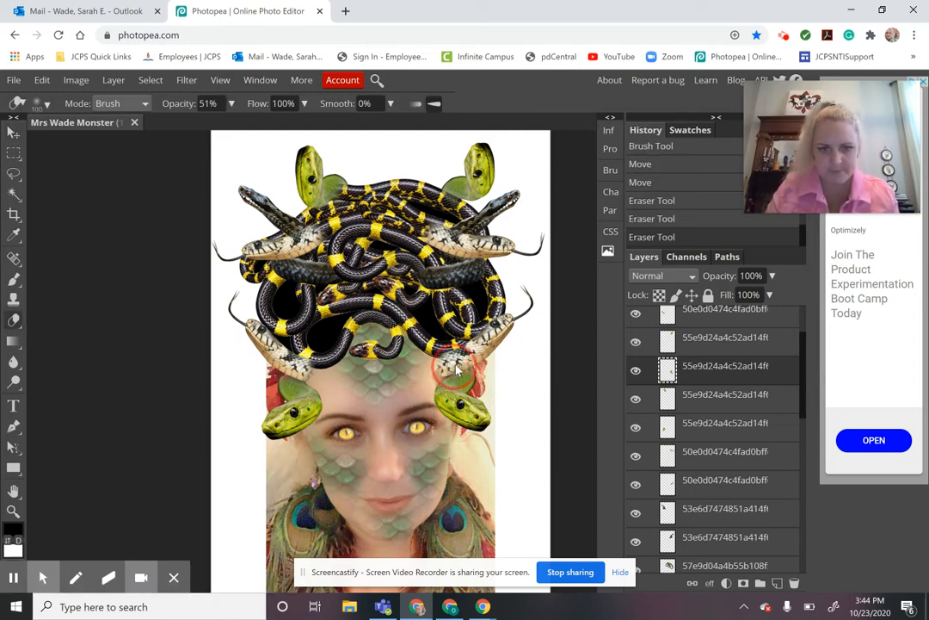
click(453, 362)
- Select the Photo layer and erase the background beside the face and hair on both sides with the Eraser at 100% opacity
scroll(454, 353, down, 1)
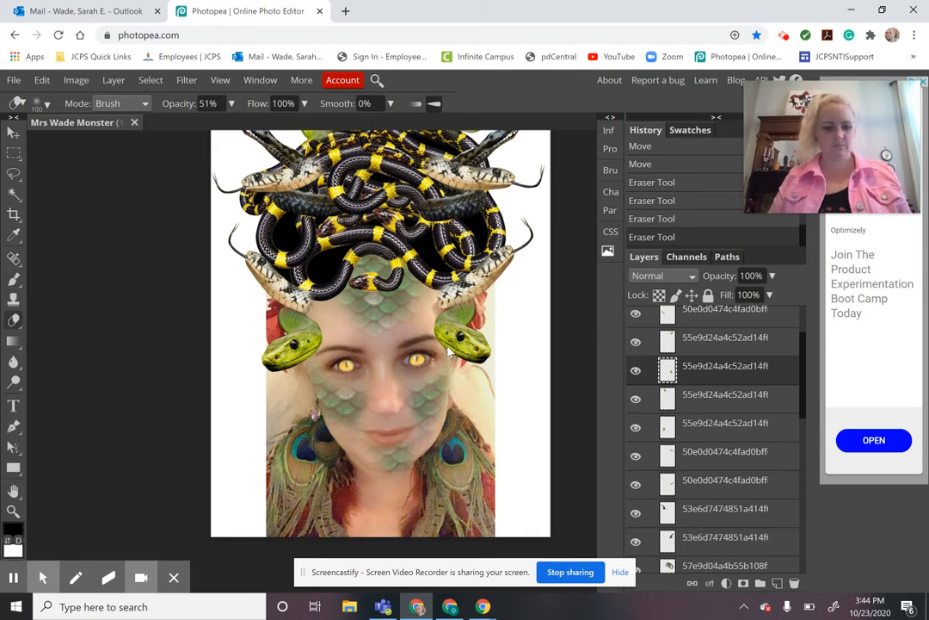
key(z)
alt+click(383, 333)
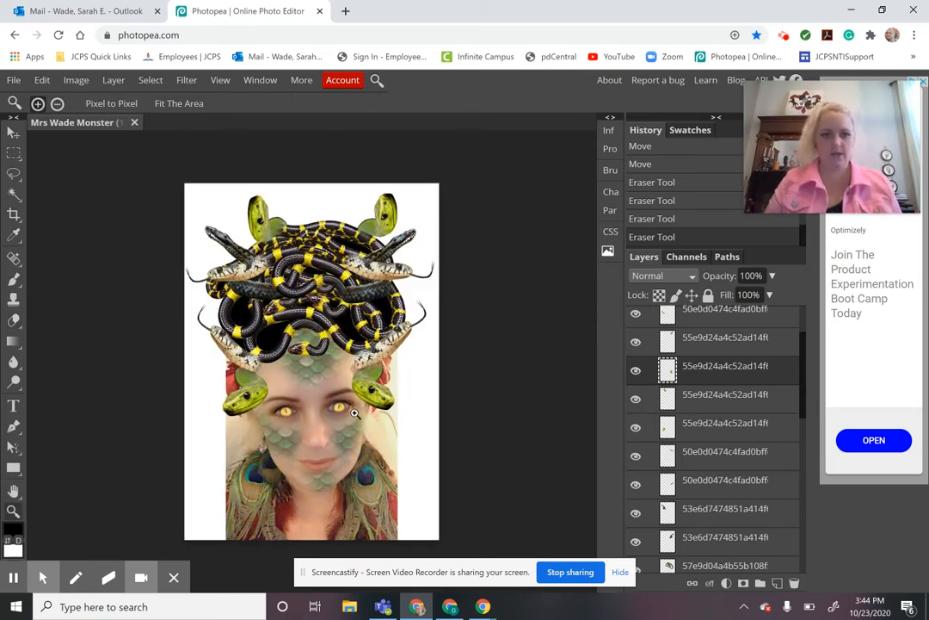
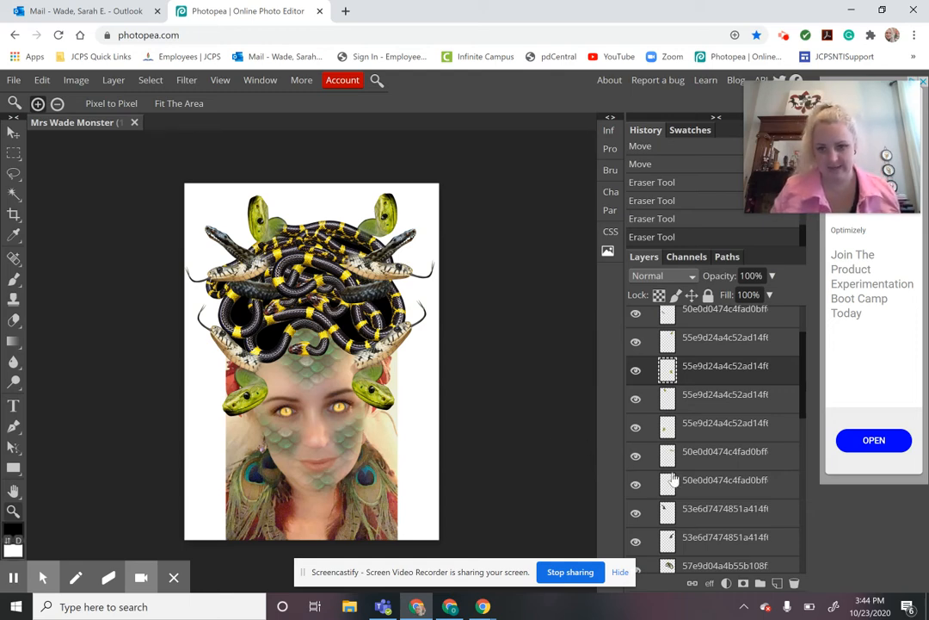
scroll(685, 448, up, 1)
scroll(684, 448, down, 5)
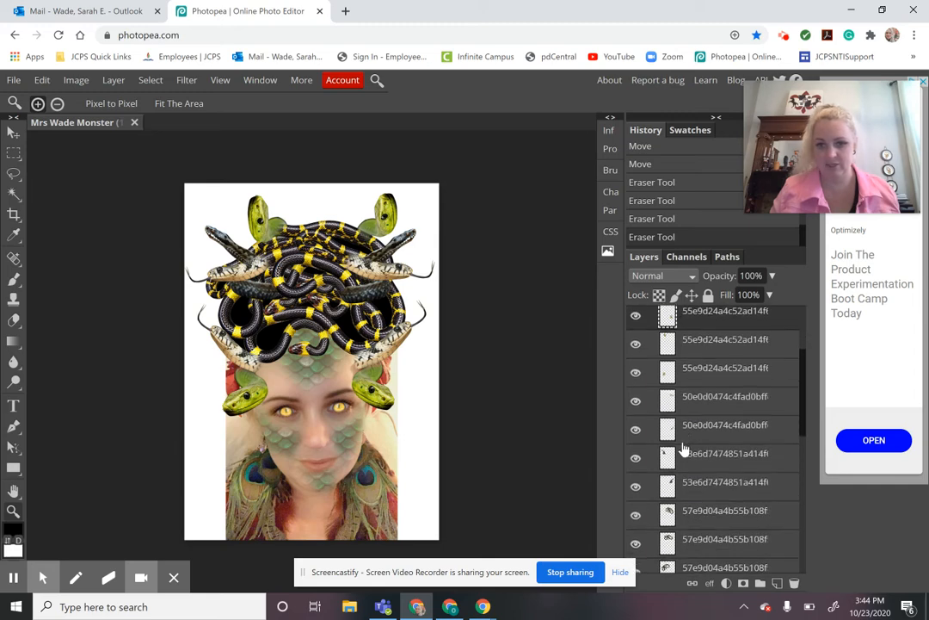
scroll(698, 492, down, 1)
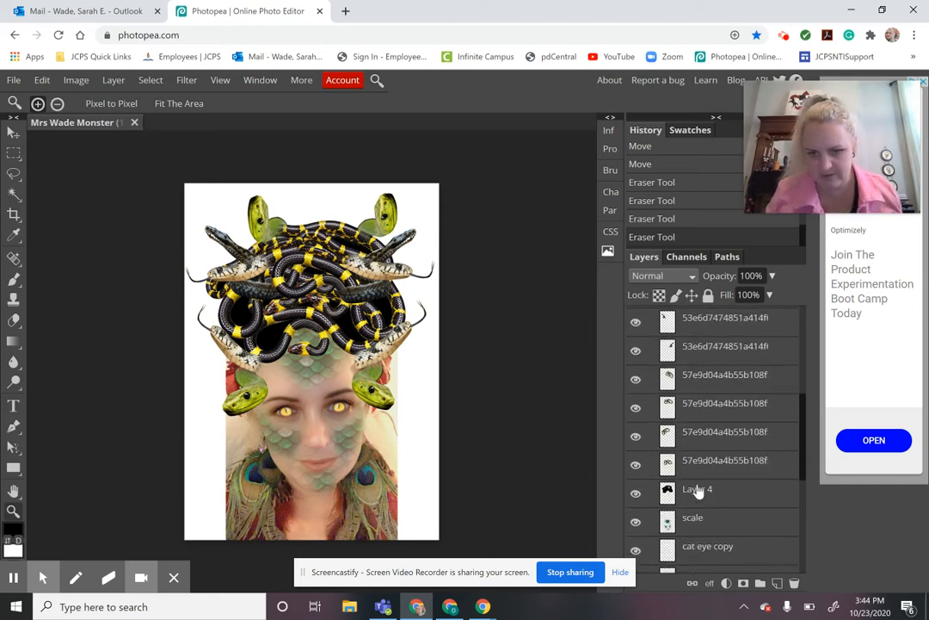
scroll(697, 491, down, 3)
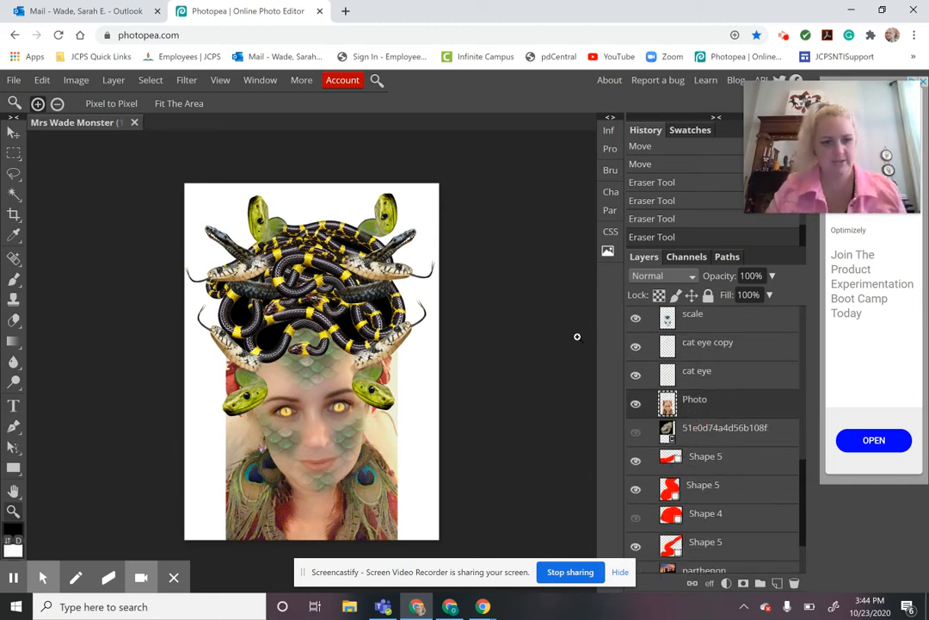
key(e)
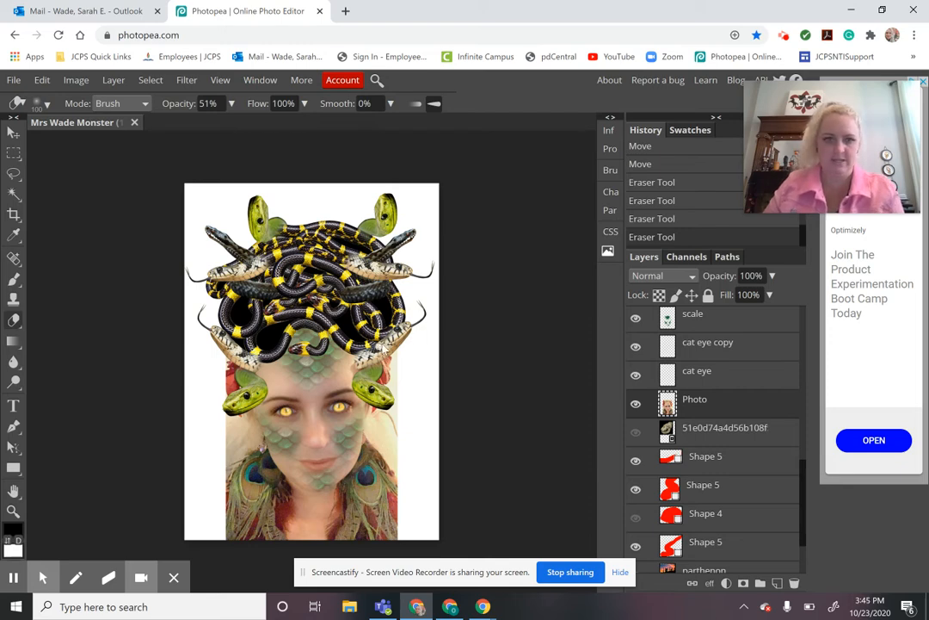
click(232, 104)
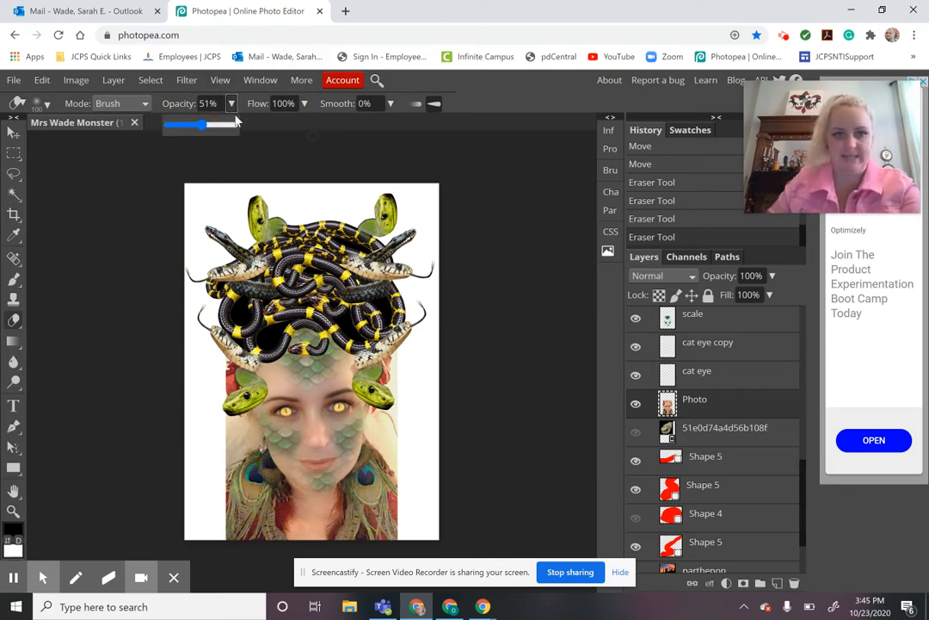
drag(203, 124, 238, 125)
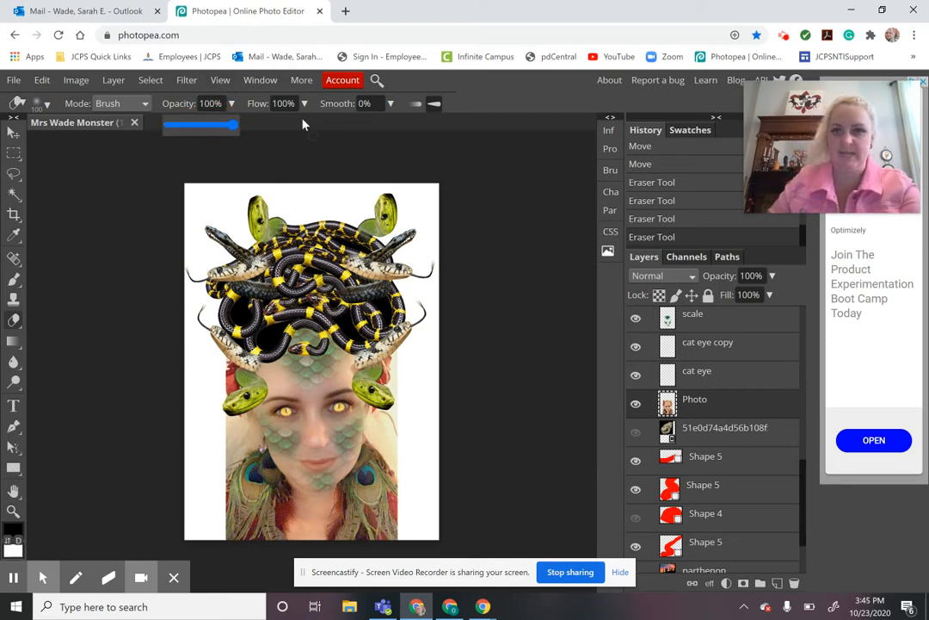
click(400, 356)
mouse_move(400, 352)
mouse_down()
mouse_move(391, 364)
mouse_move(401, 383)
mouse_move(386, 383)
mouse_move(406, 398)
mouse_move(380, 416)
mouse_move(402, 420)
mouse_move(396, 434)
mouse_move(379, 430)
mouse_move(404, 469)
mouse_move(402, 454)
mouse_move(406, 469)
mouse_move(397, 468)
mouse_up()
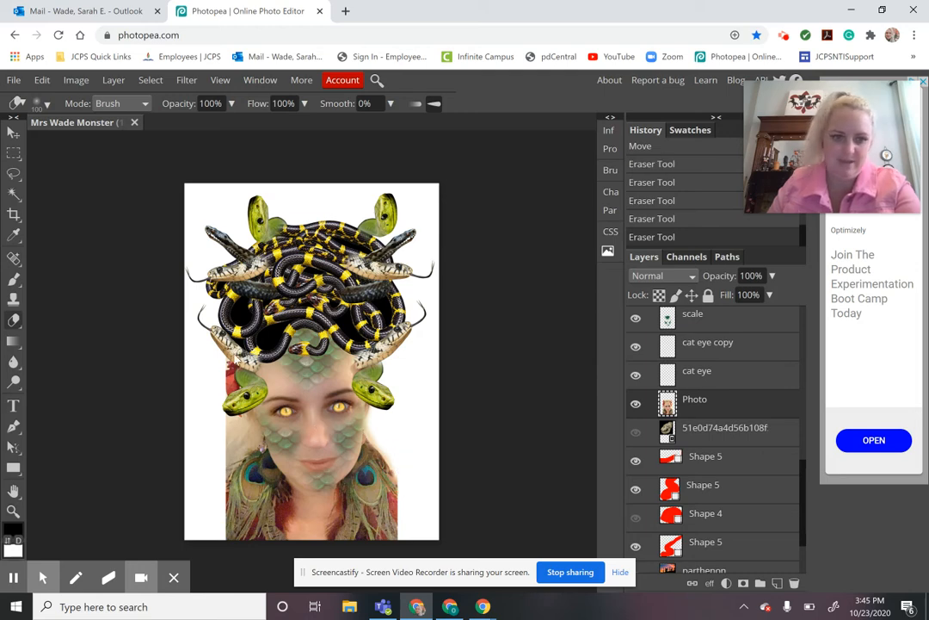
mouse_move(216, 368)
mouse_down()
mouse_move(225, 360)
mouse_move(231, 387)
mouse_up()
mouse_move(228, 404)
mouse_down()
mouse_move(226, 414)
mouse_move(245, 426)
mouse_move(243, 444)
mouse_move(228, 459)
mouse_move(224, 429)
mouse_move(242, 438)
mouse_move(216, 475)
mouse_up()
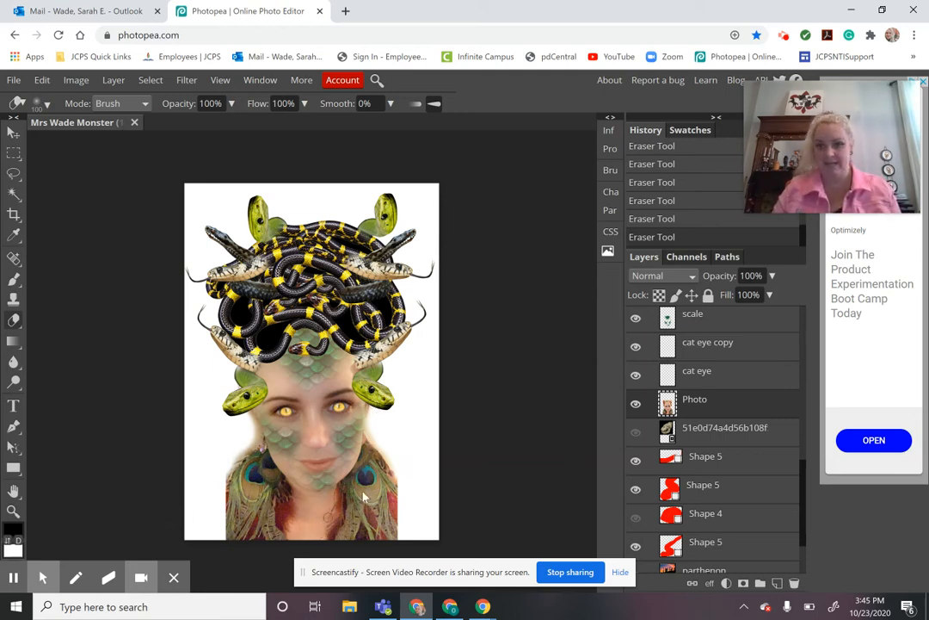
- Show the hidden green scale texture layer at the top of the pictuers folder and move it down over the face and chest
scroll(687, 400, up, 10)
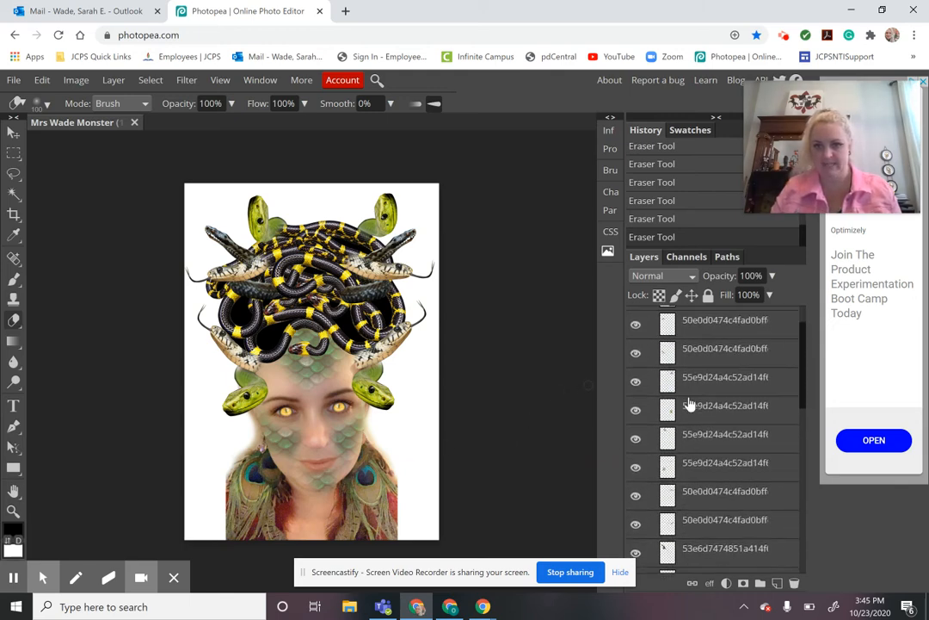
click(636, 338)
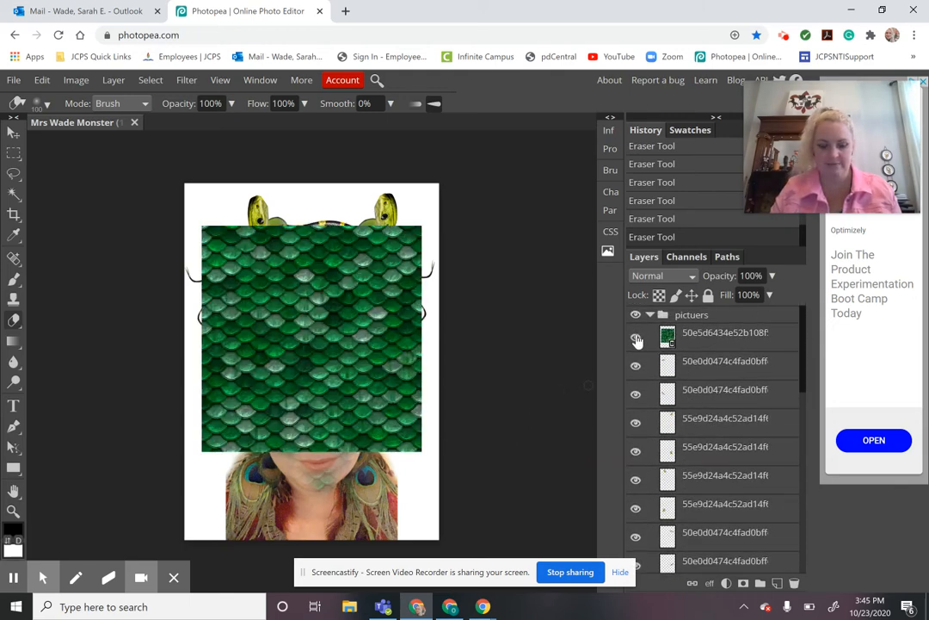
key(v)
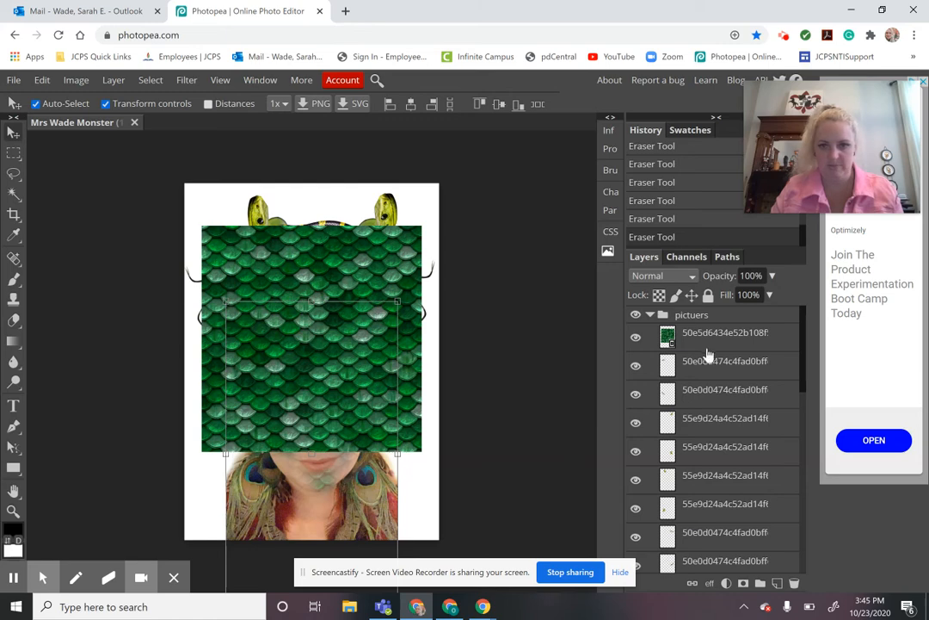
drag(363, 365, 363, 433)
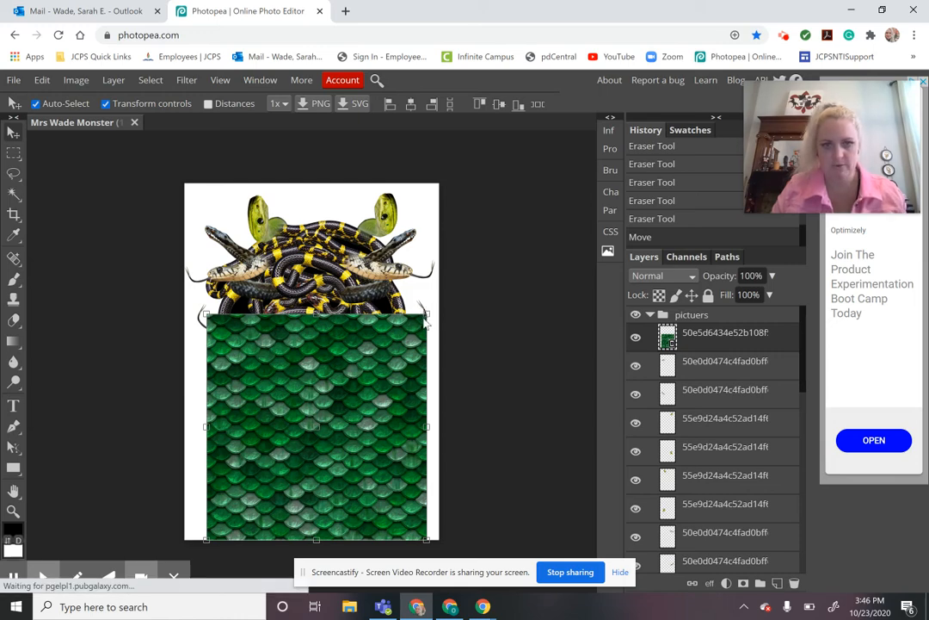
- Scale the green scale texture down to the portrait's width, align it over the face and chest, and set its layer opacity to 47%
drag(427, 312, 386, 384)
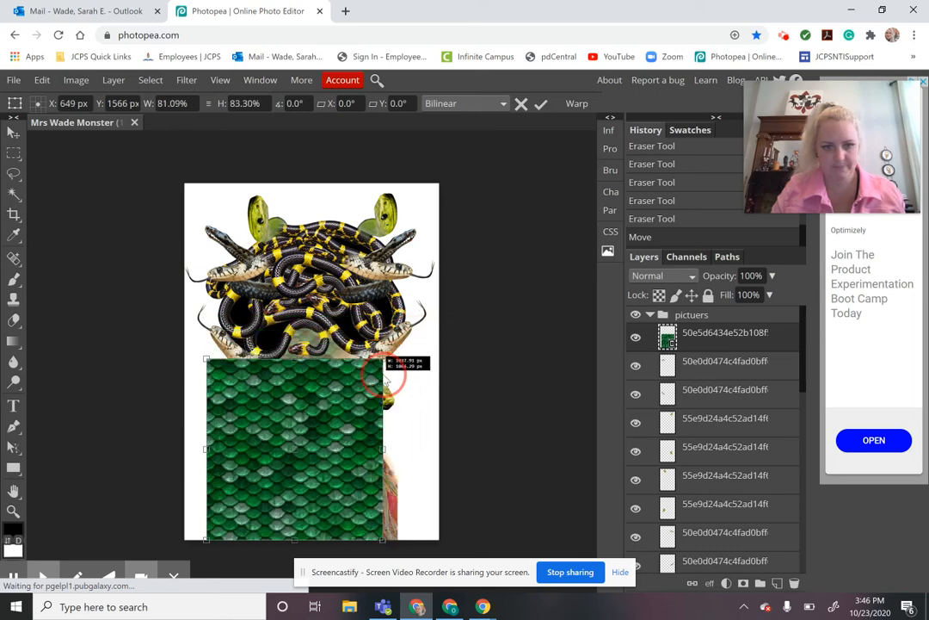
drag(344, 428, 353, 430)
key(Return)
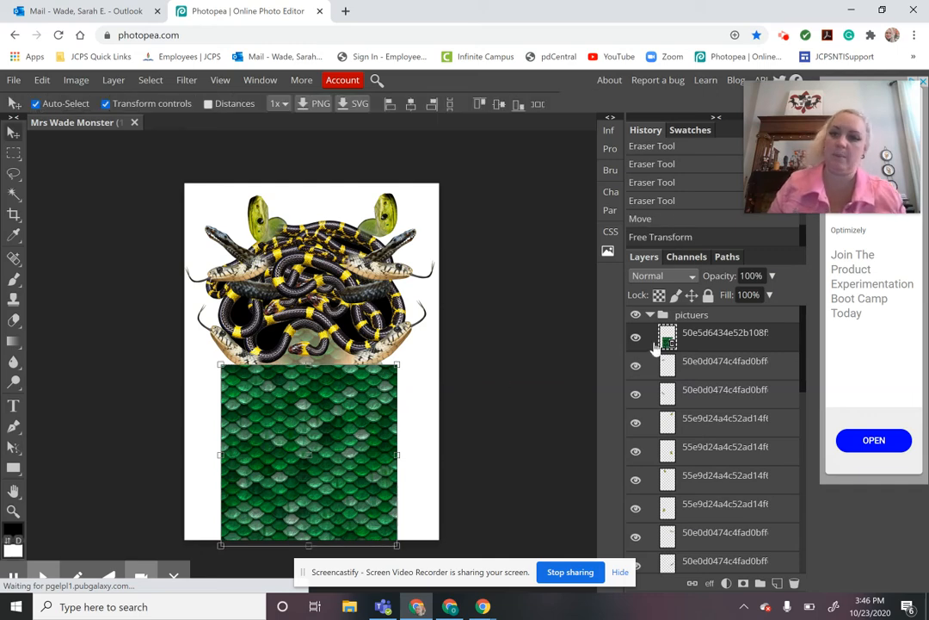
click(772, 275)
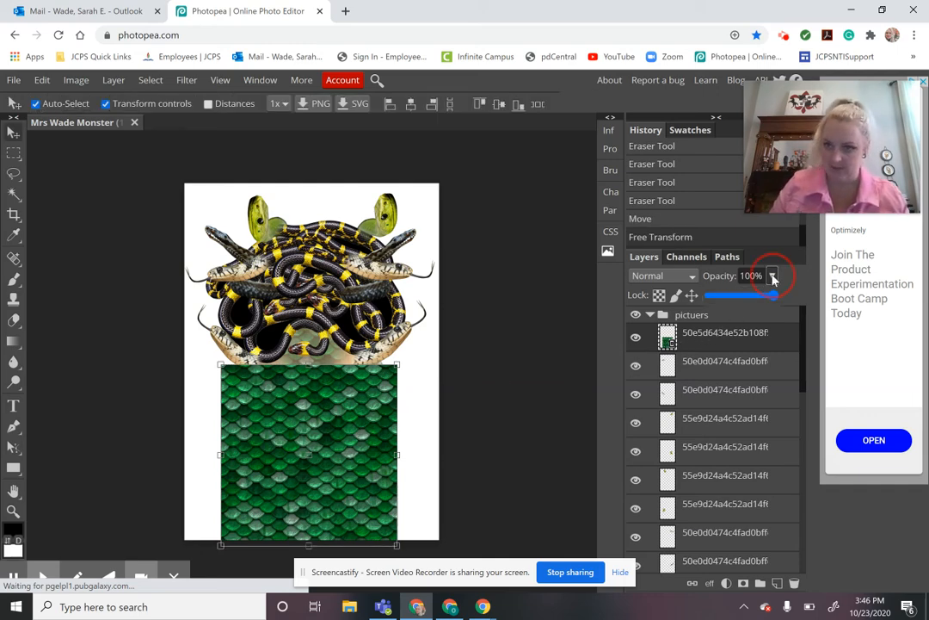
click(742, 295)
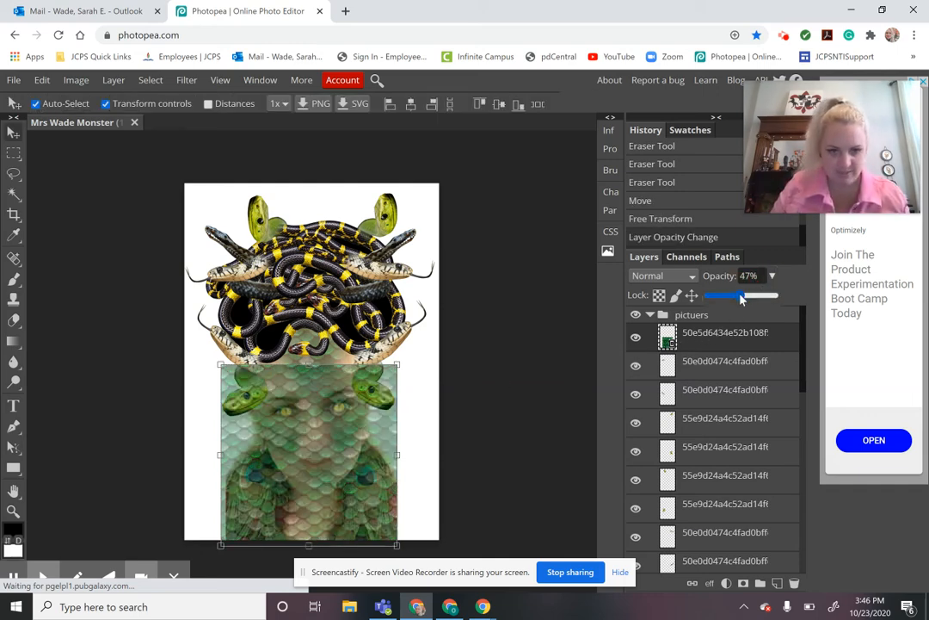
- Rasterize the green scale texture layer so the Eraser can work on it
click(14, 509)
click(273, 472)
click(299, 475)
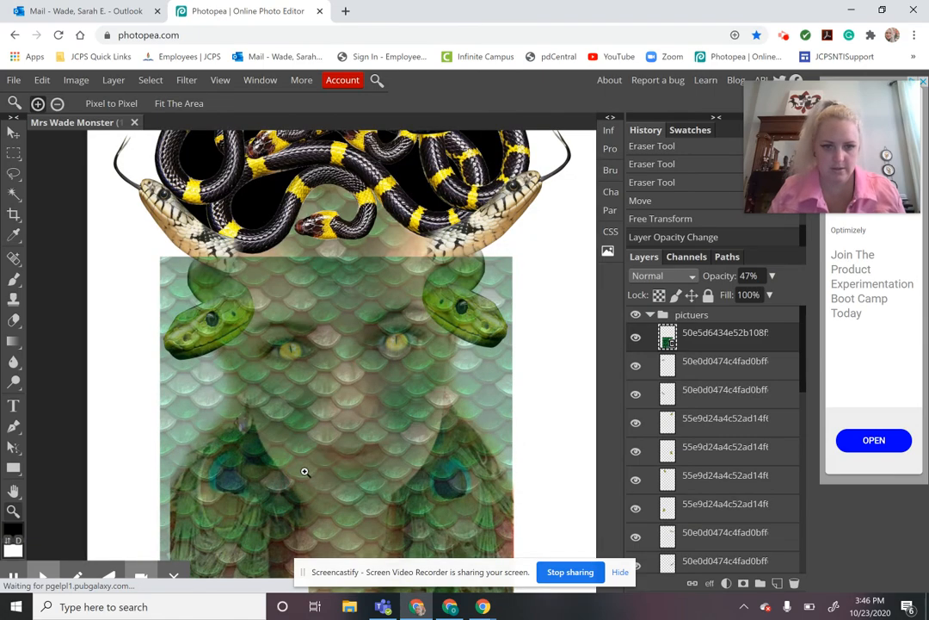
click(312, 475)
alt+click(330, 475)
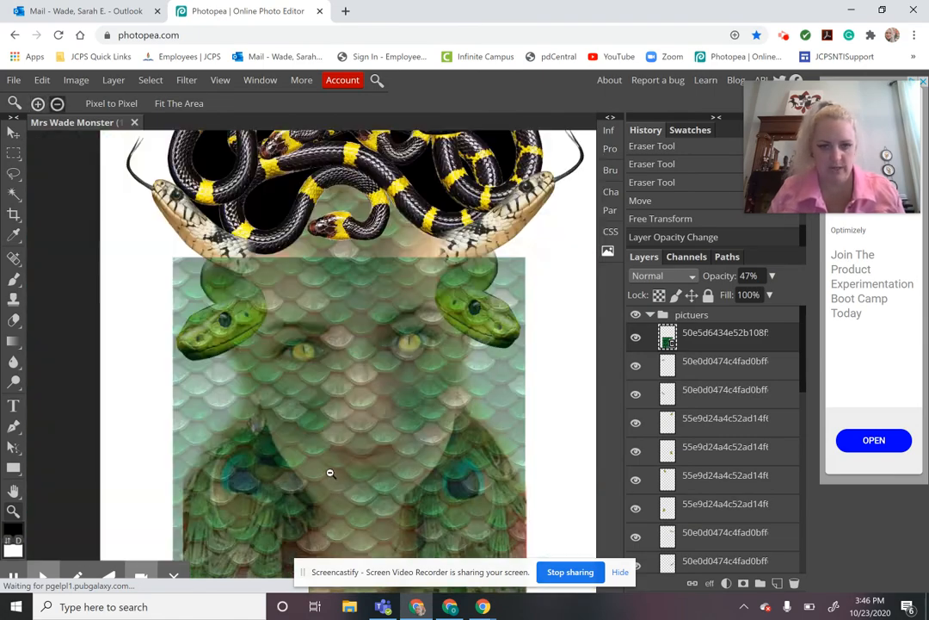
drag(334, 479, 324, 409)
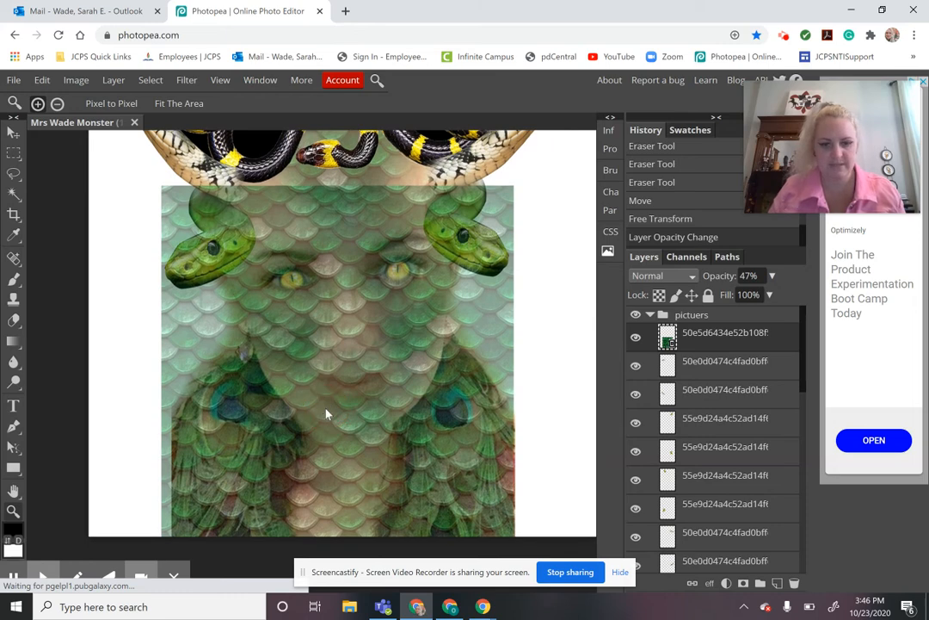
key(e)
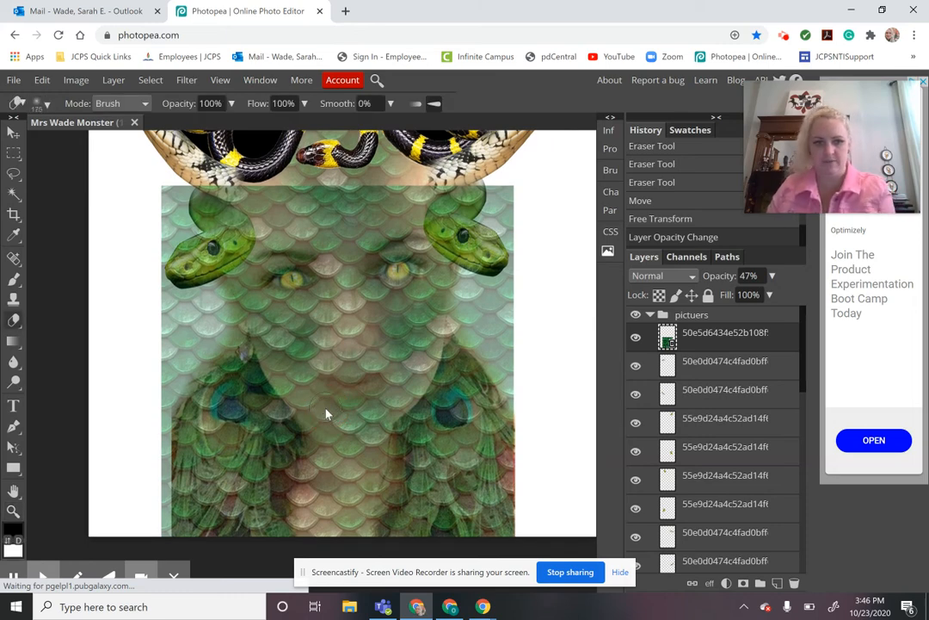
click(512, 215)
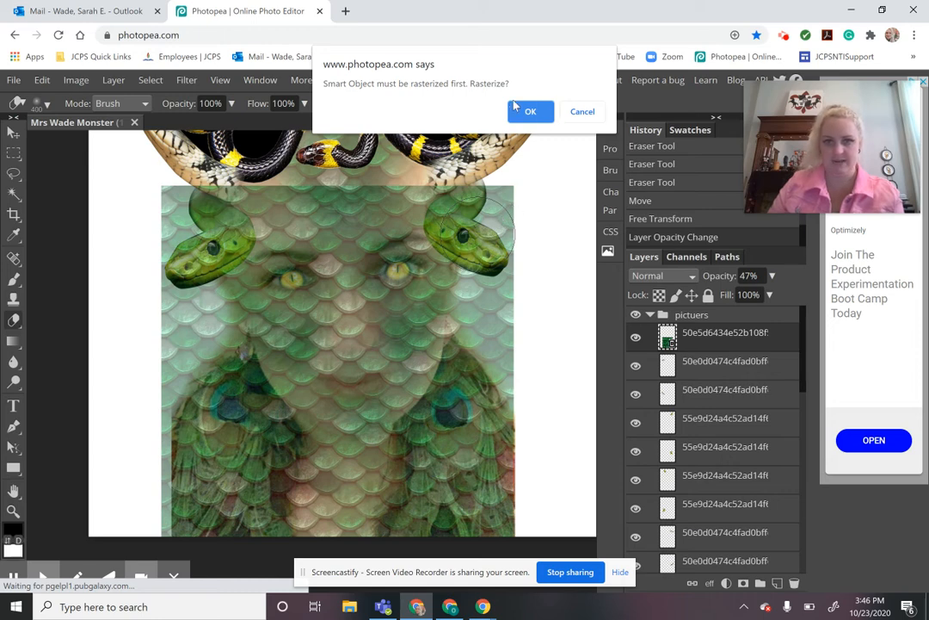
click(531, 113)
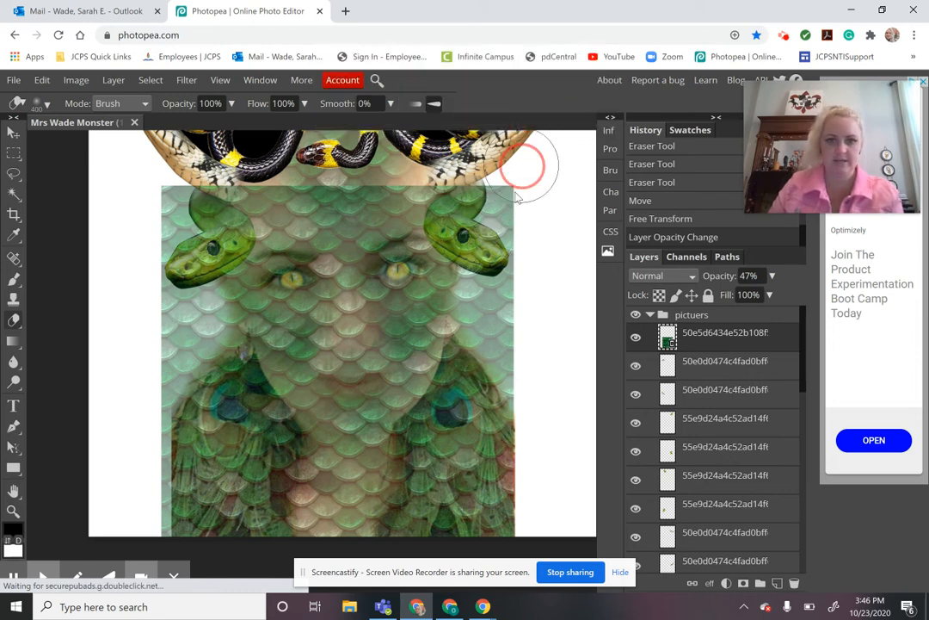
- Erase the scale texture from the green snakes, the background beside the head, and the face down to the chin, using a smaller eraser for the jaw
mouse_move(519, 165)
mouse_down()
mouse_move(505, 206)
mouse_move(332, 182)
mouse_move(262, 197)
mouse_move(311, 224)
mouse_move(442, 253)
mouse_move(419, 267)
mouse_move(354, 269)
mouse_move(330, 309)
mouse_move(361, 315)
mouse_move(334, 290)
mouse_move(255, 330)
mouse_move(230, 330)
mouse_move(219, 241)
mouse_move(235, 200)
mouse_move(225, 181)
mouse_move(181, 217)
mouse_move(172, 243)
mouse_move(161, 176)
mouse_move(335, 252)
mouse_move(435, 287)
mouse_move(524, 297)
mouse_move(533, 308)
mouse_move(519, 323)
mouse_move(506, 299)
mouse_move(493, 377)
mouse_move(466, 308)
mouse_move(437, 296)
mouse_move(396, 338)
mouse_up()
key(bracketleft)
key(bracketleft)
key(bracketleft)
key(bracketleft)
key(bracketleft)
drag(394, 340, 379, 369)
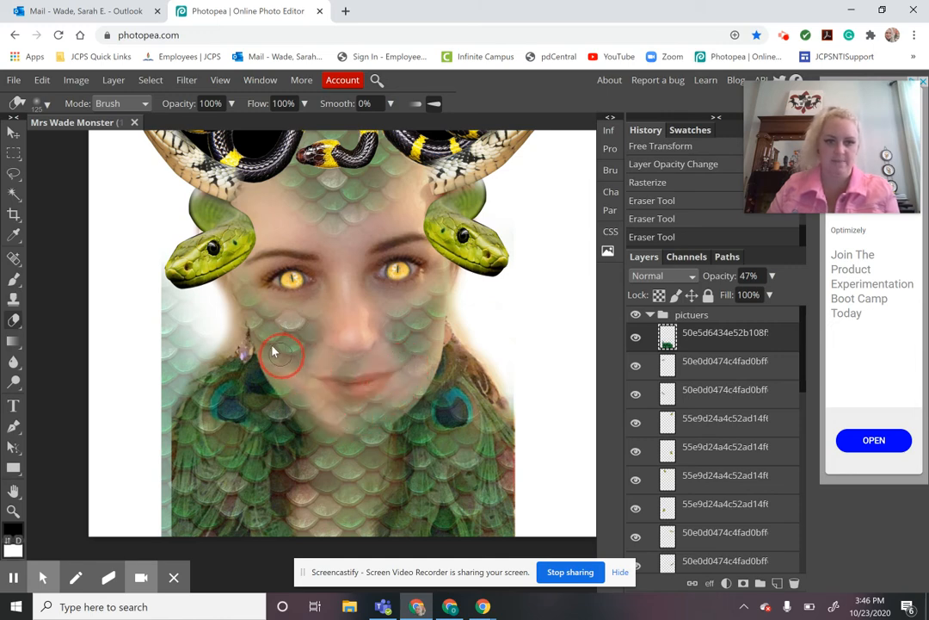
mouse_move(315, 410)
mouse_down()
mouse_move(391, 390)
mouse_move(409, 402)
mouse_move(395, 397)
mouse_move(346, 425)
mouse_move(308, 403)
mouse_move(357, 407)
mouse_move(389, 397)
mouse_move(339, 427)
mouse_move(317, 412)
mouse_move(350, 417)
mouse_move(384, 402)
mouse_move(353, 426)
mouse_move(395, 406)
mouse_up()
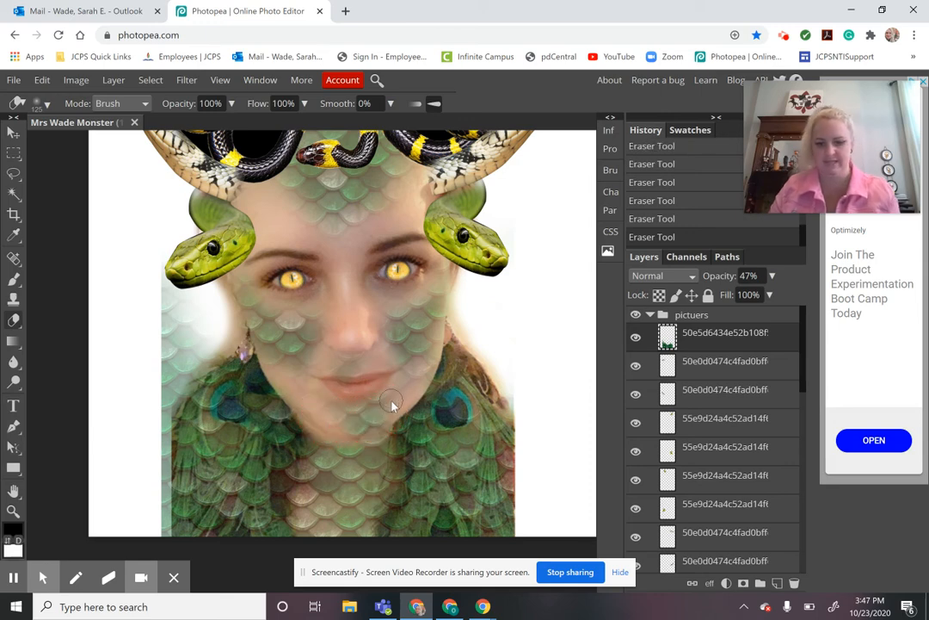
- Erase the scale texture from the background and feathers on the image's left side with the Eraser at size 200
key(z)
alt+click(399, 275)
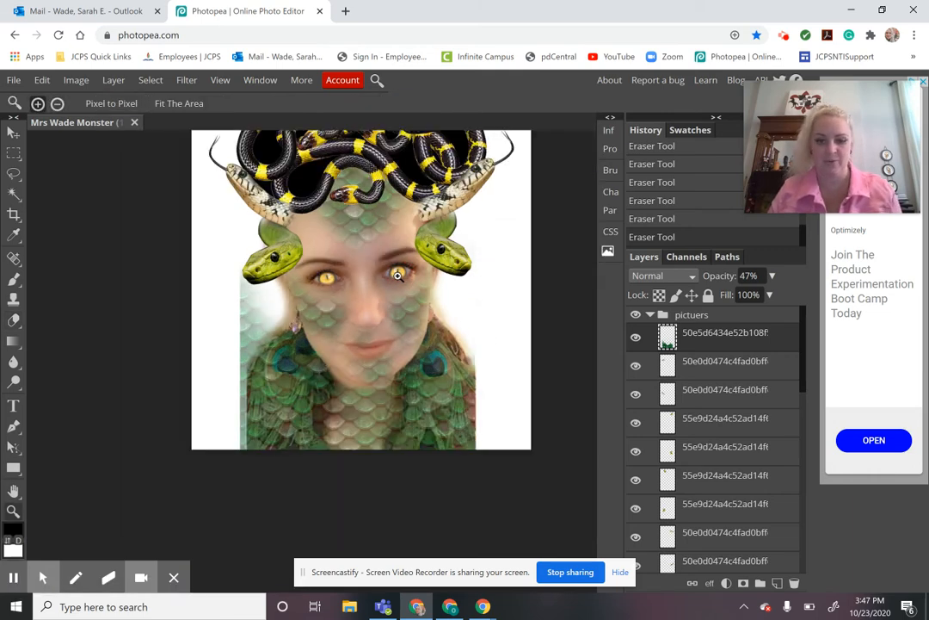
key(e)
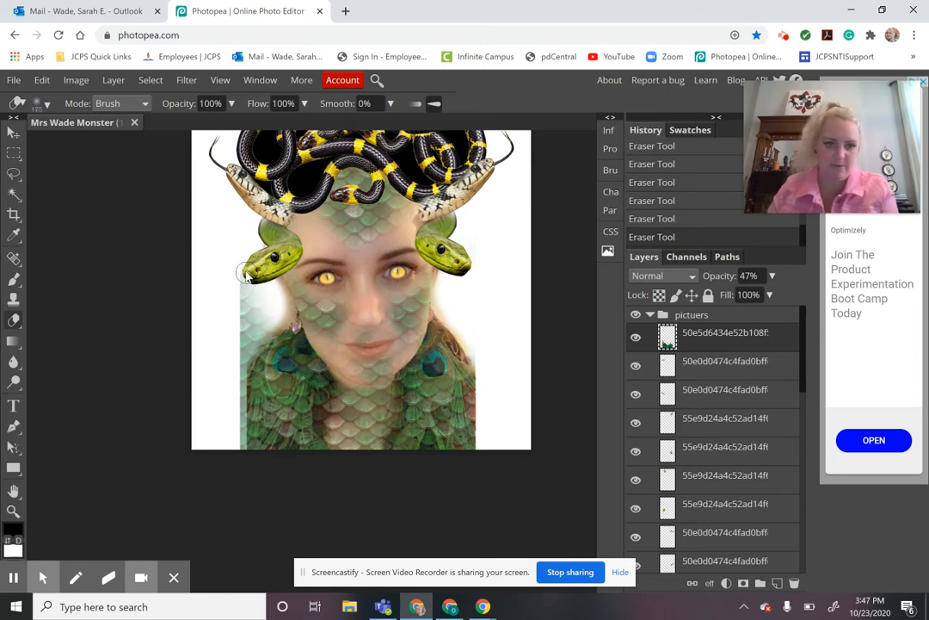
key(bracketright)
key(bracketright)
key(bracketright)
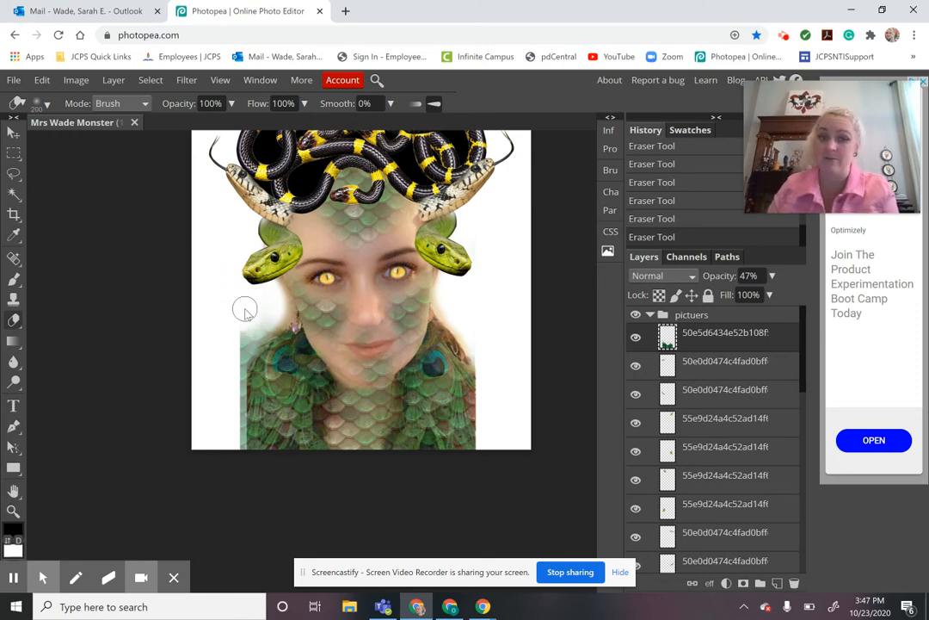
mouse_move(244, 322)
mouse_down()
mouse_move(253, 355)
mouse_move(264, 325)
mouse_move(287, 360)
mouse_up()
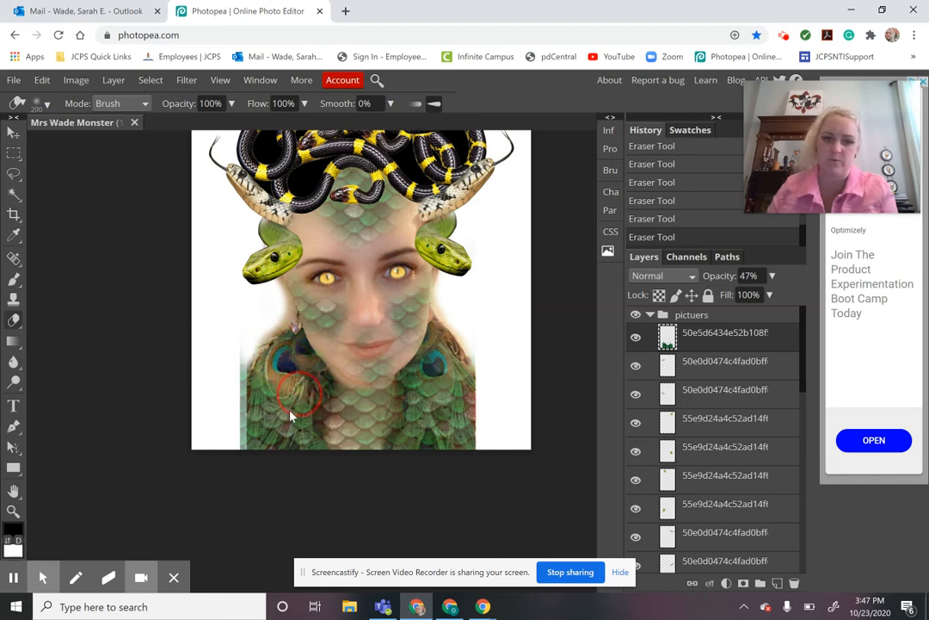
mouse_move(290, 411)
mouse_down()
mouse_move(264, 410)
mouse_move(252, 373)
mouse_move(249, 411)
mouse_move(245, 351)
mouse_move(252, 413)
mouse_move(238, 468)
mouse_move(247, 402)
mouse_move(272, 453)
mouse_move(285, 412)
mouse_move(302, 458)
mouse_move(279, 411)
mouse_up()
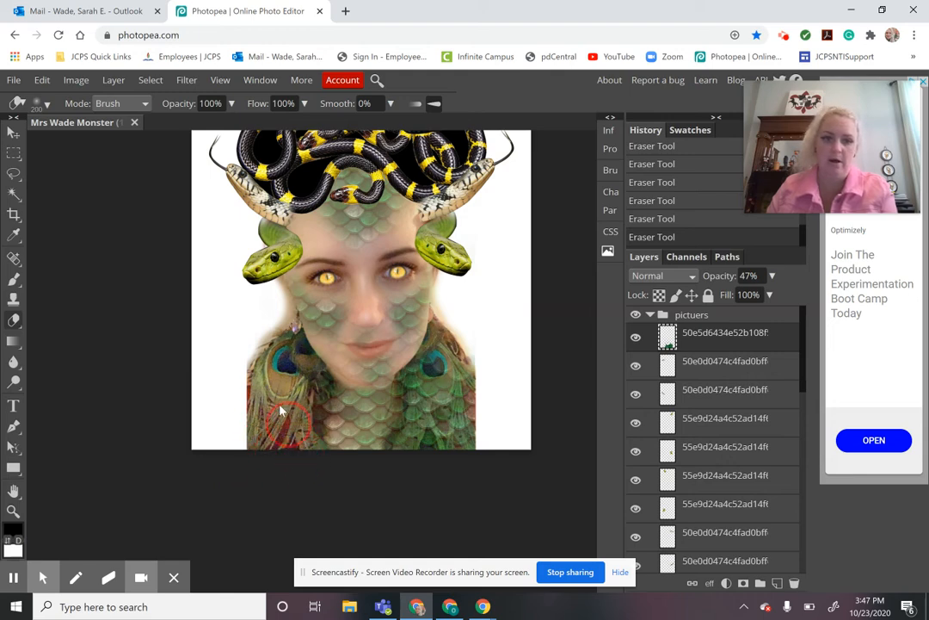
- Erase the scale texture from the peacock feathers and clothing on the image's right side
mouse_move(458, 325)
mouse_down()
mouse_move(473, 398)
mouse_move(476, 359)
mouse_move(488, 368)
mouse_move(476, 394)
mouse_up()
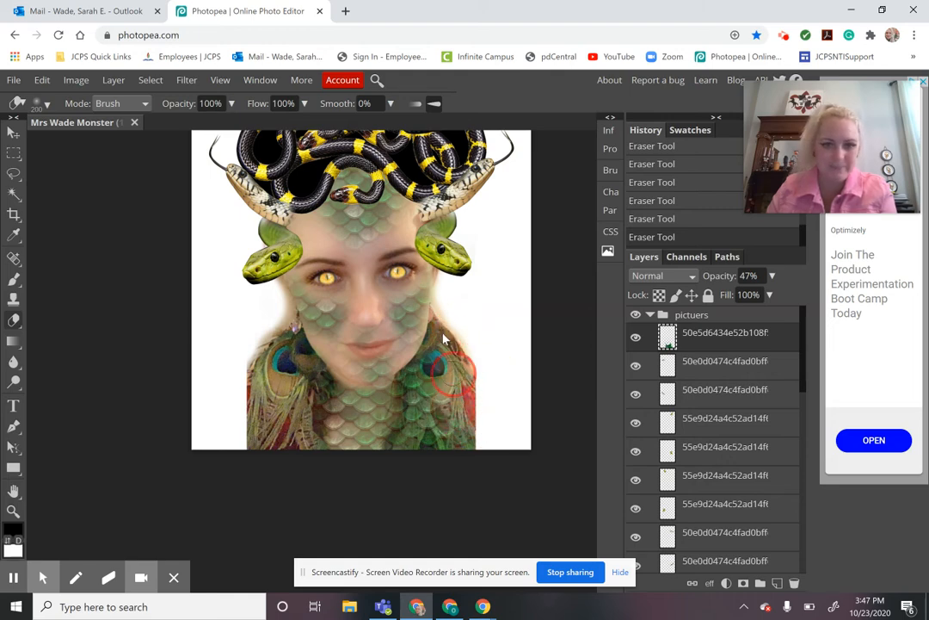
drag(430, 364, 434, 398)
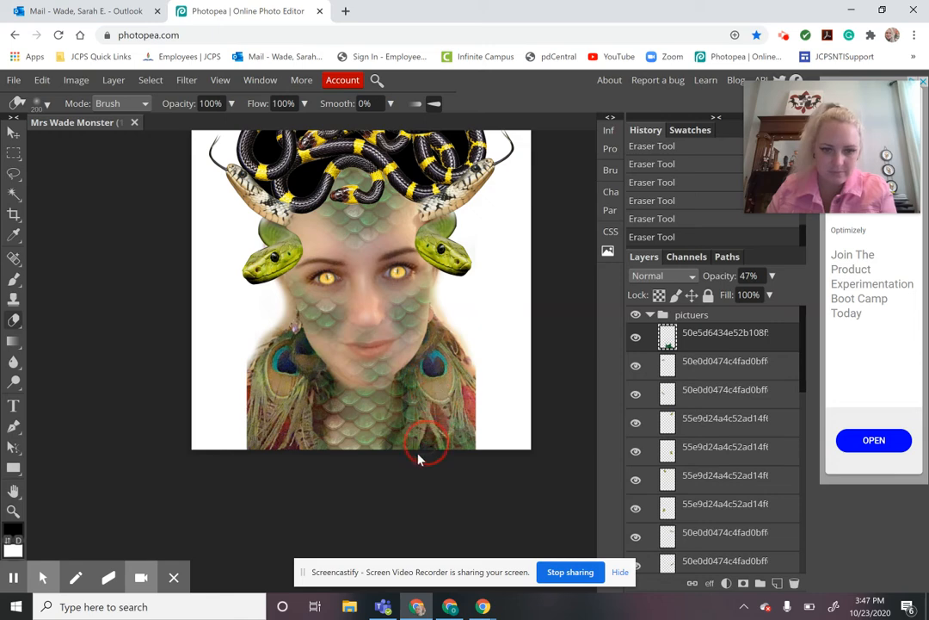
mouse_move(428, 454)
mouse_down()
mouse_move(490, 444)
mouse_move(444, 451)
mouse_up()
drag(463, 377, 480, 376)
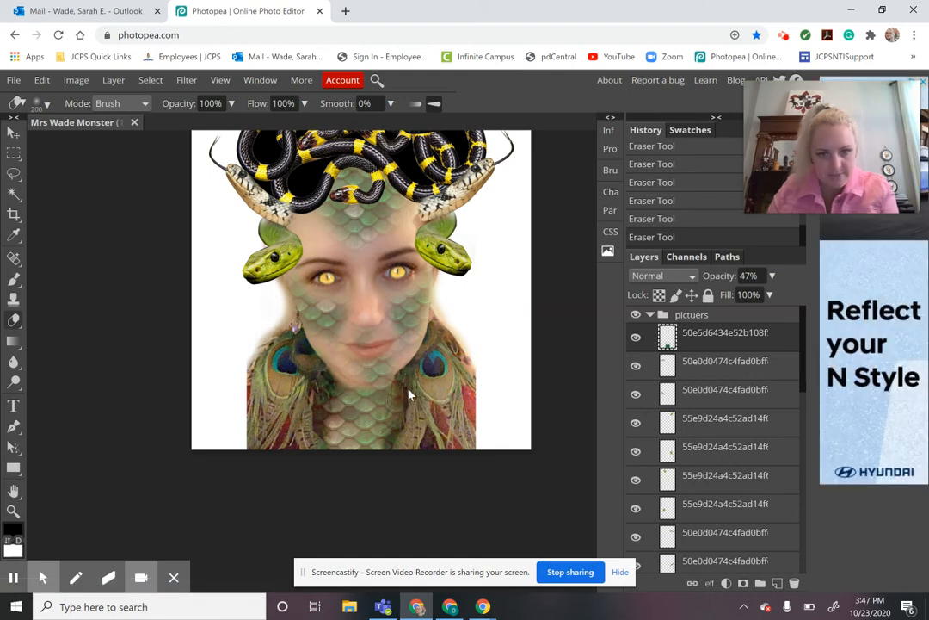
- Clean up the scale texture along the neck and under the chin with the Eraser, undoing the last unwanted stroke
drag(413, 410, 414, 420)
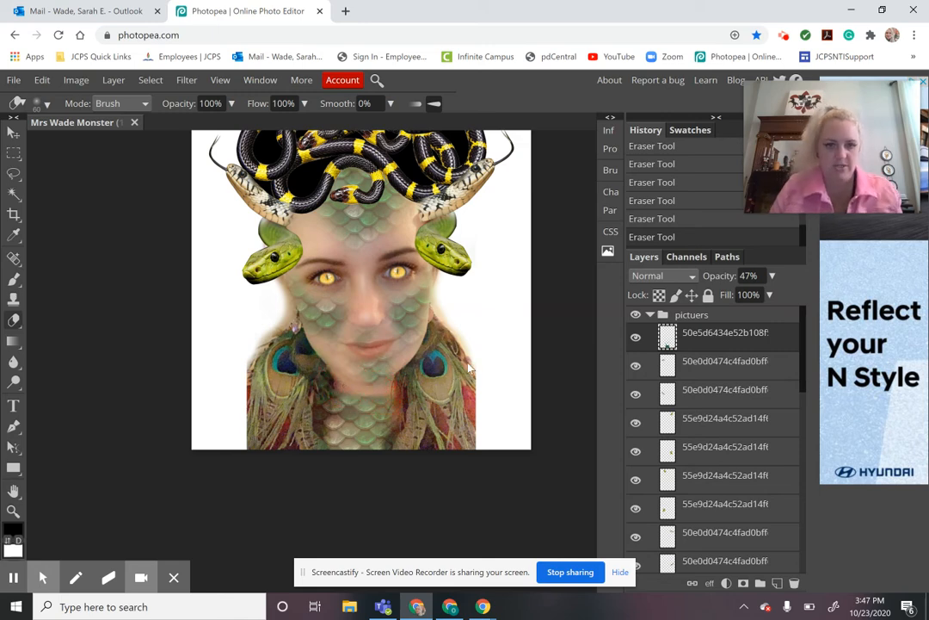
key(ctrl+z)
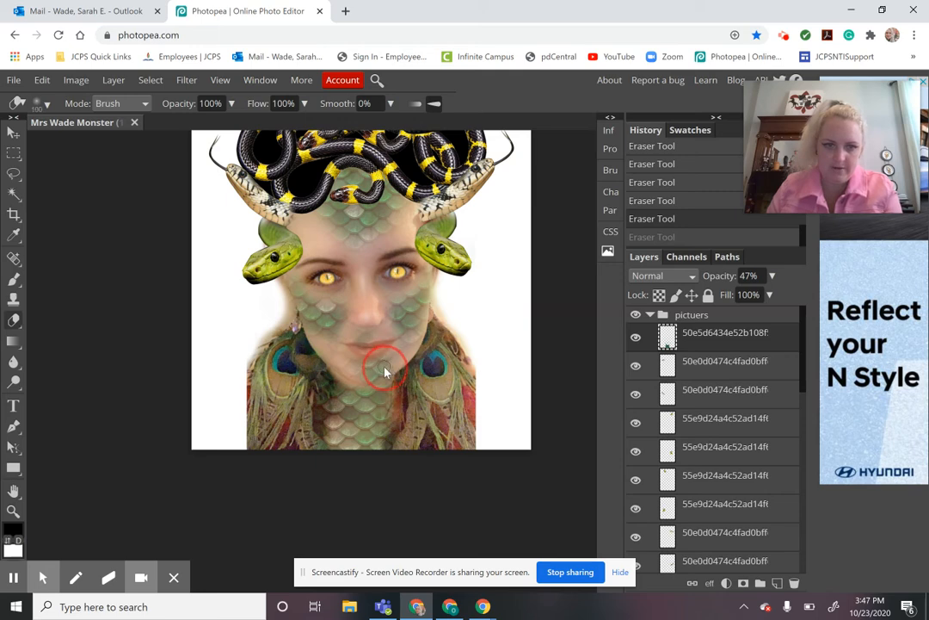
click(385, 370)
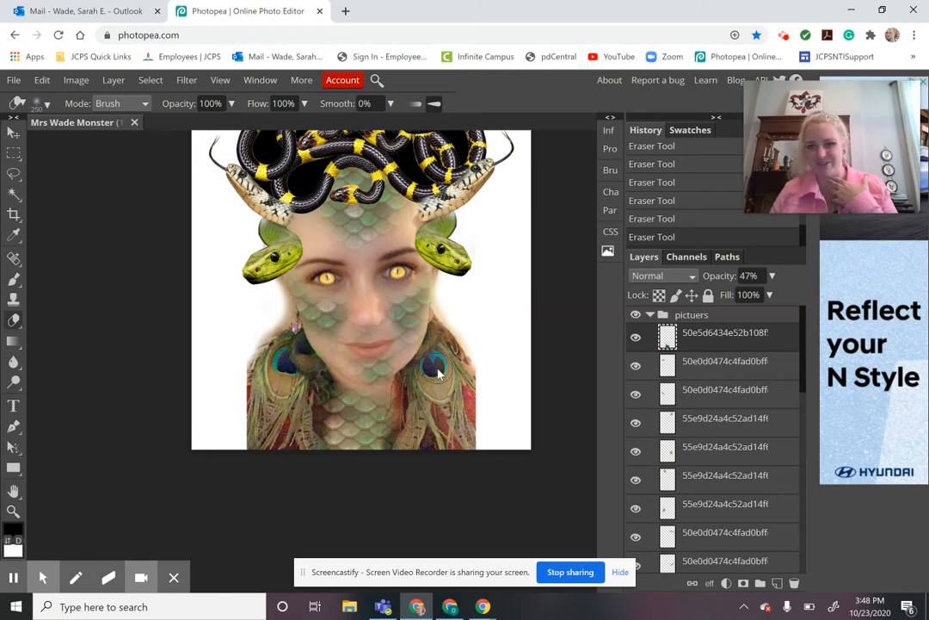
- Outline the upper lip's edge with Pen tool anchor points, starting at the mouth corner on the image's right side
key(z)
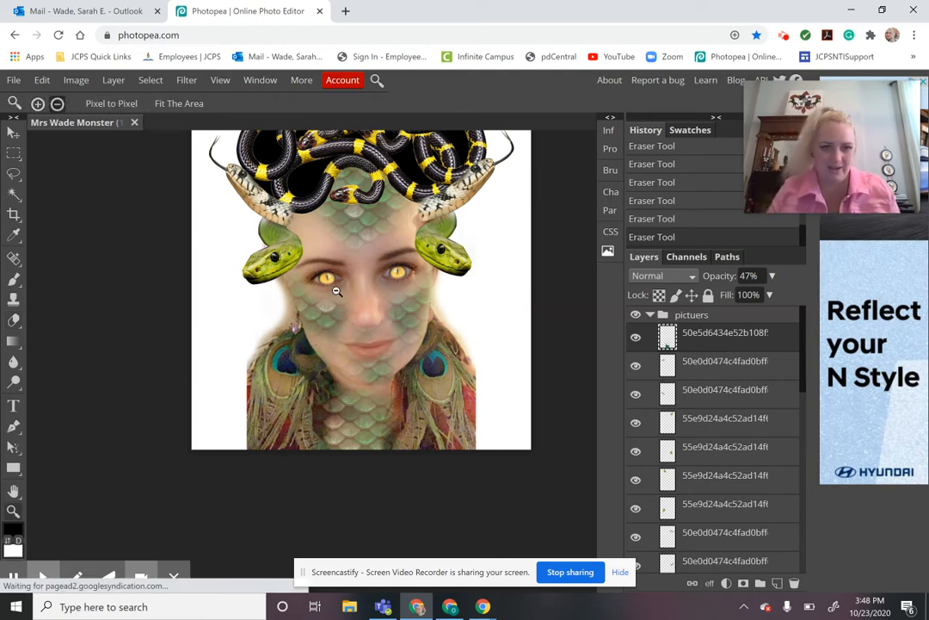
alt+click(336, 290)
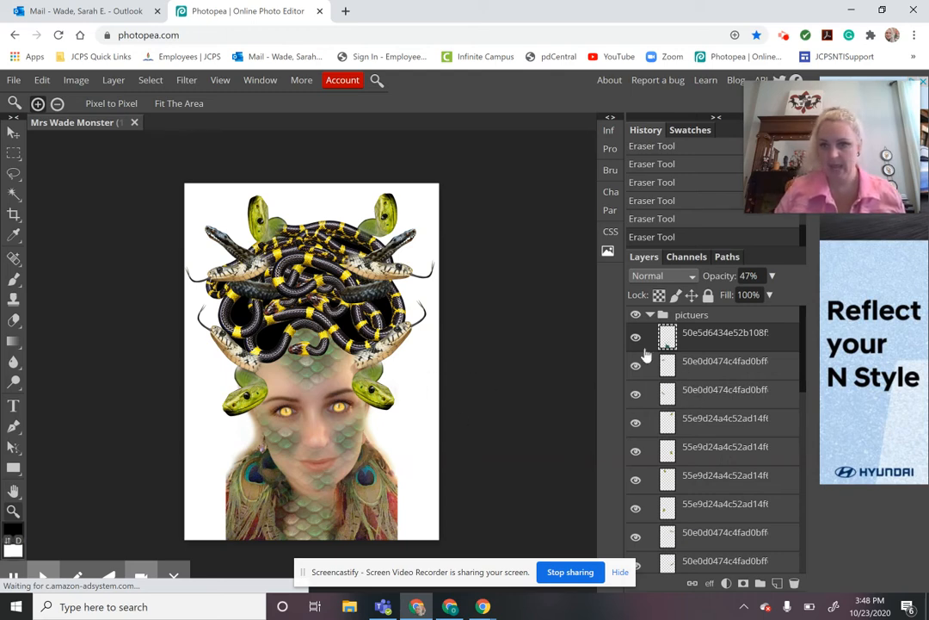
click(323, 454)
click(323, 456)
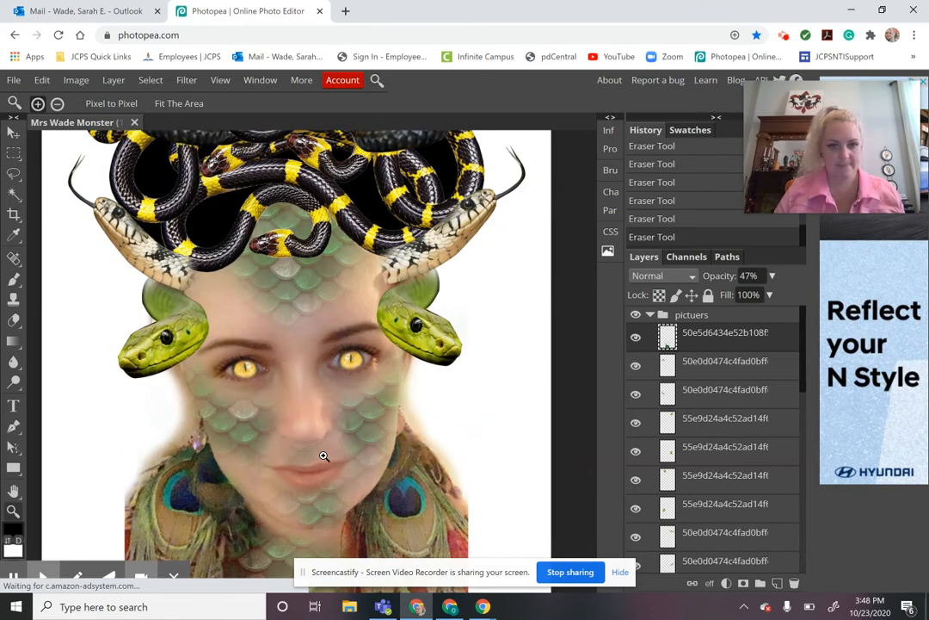
click(321, 453)
drag(303, 489, 327, 441)
key(p)
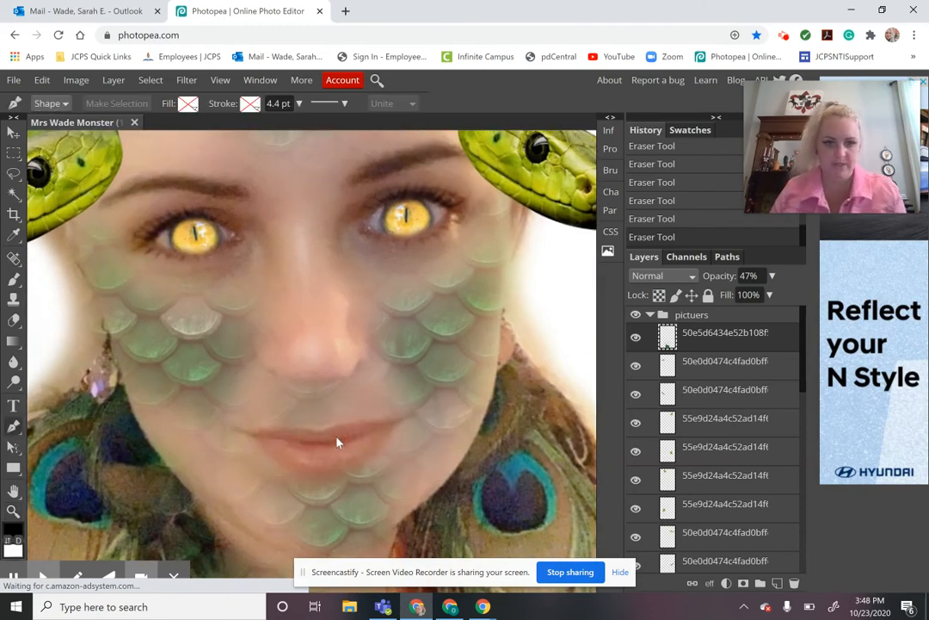
click(392, 423)
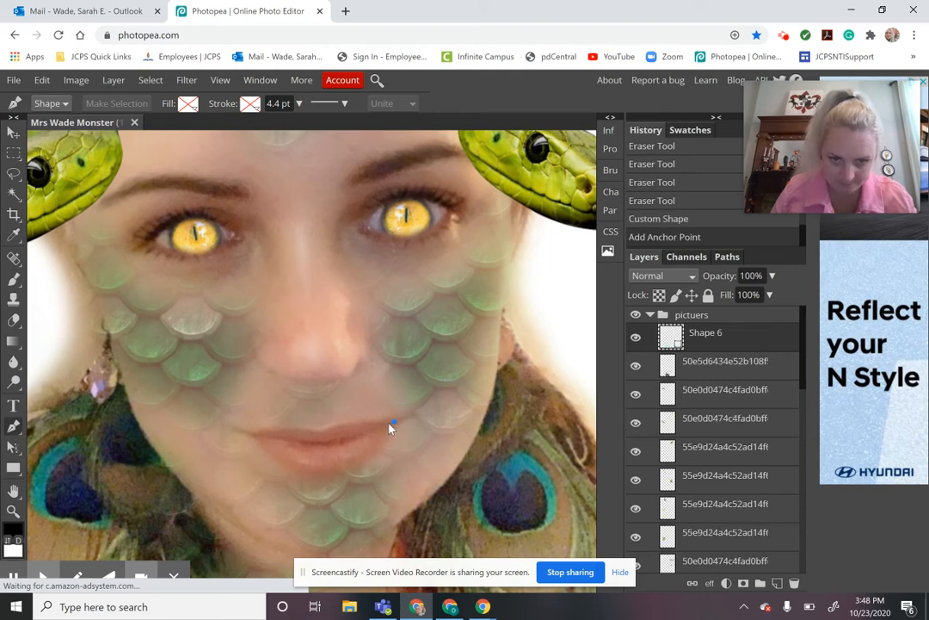
click(352, 422)
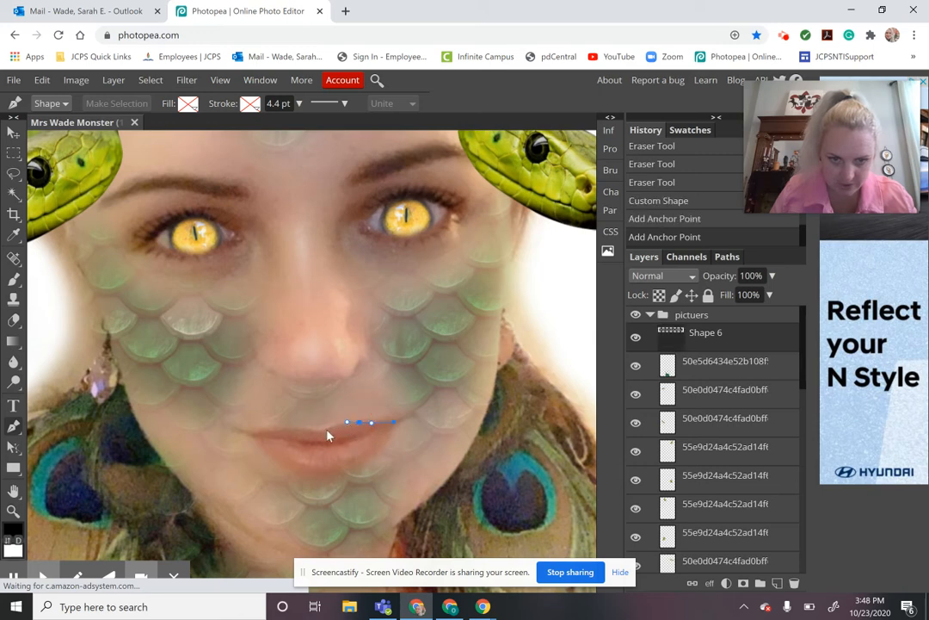
click(322, 430)
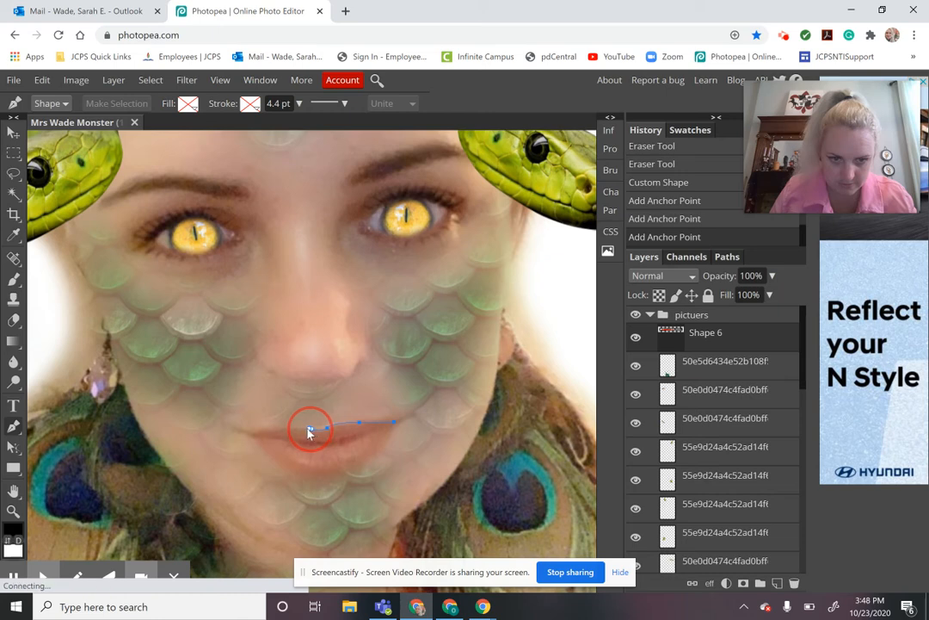
click(277, 432)
click(269, 433)
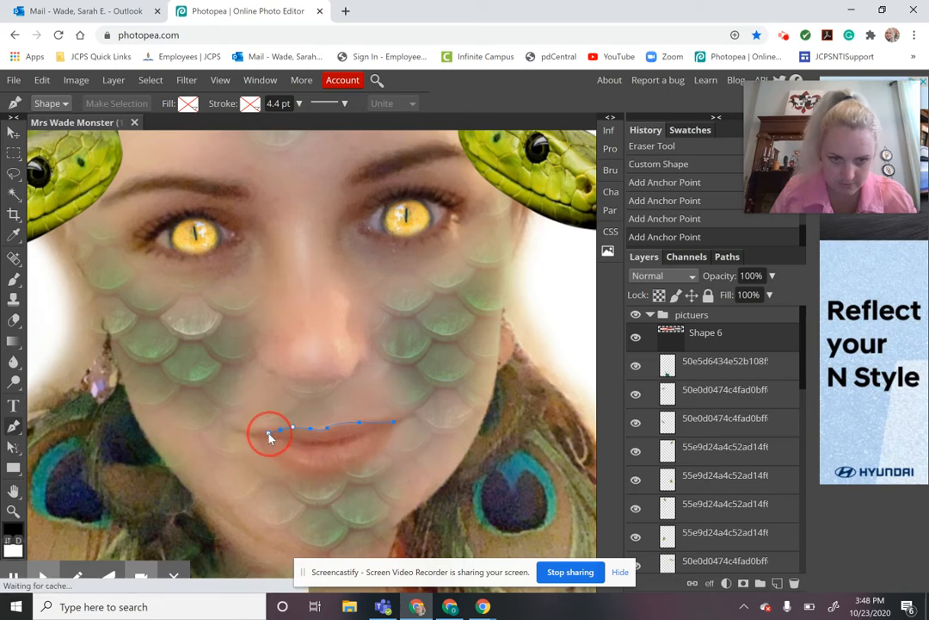
- Continue the path around the other mouth corner and along the lower lip, closing it at the starting point
click(249, 435)
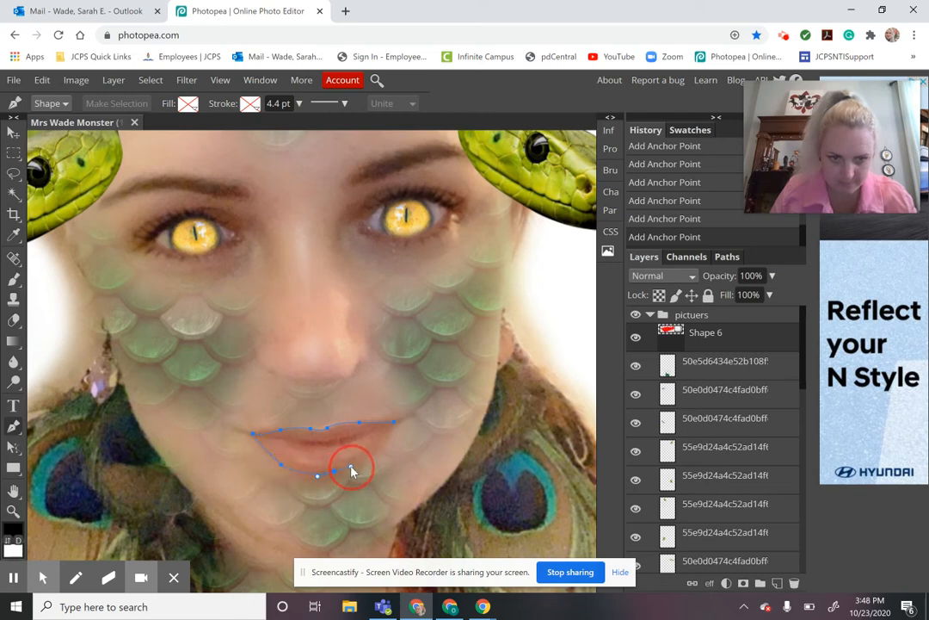
click(352, 469)
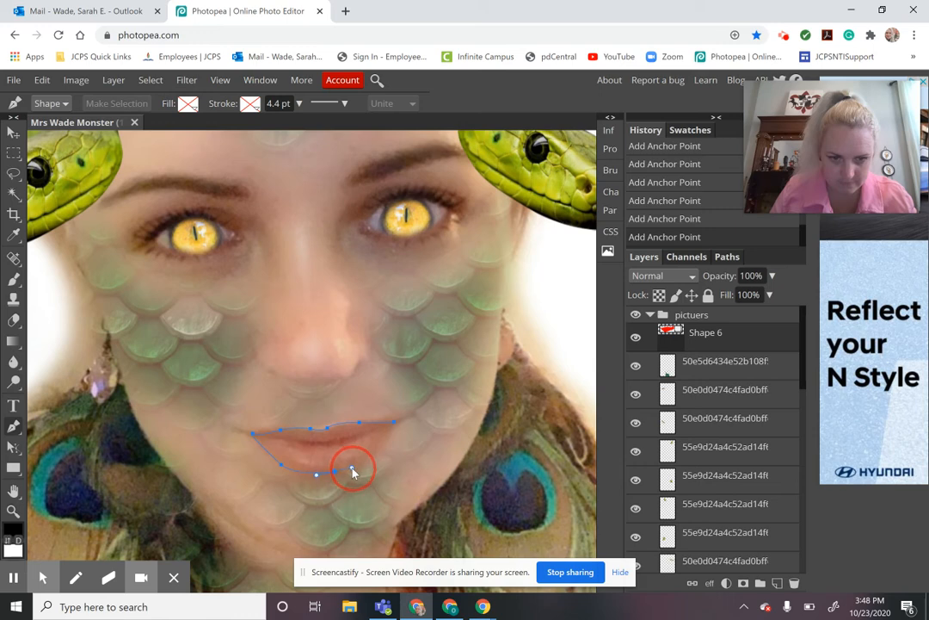
click(393, 422)
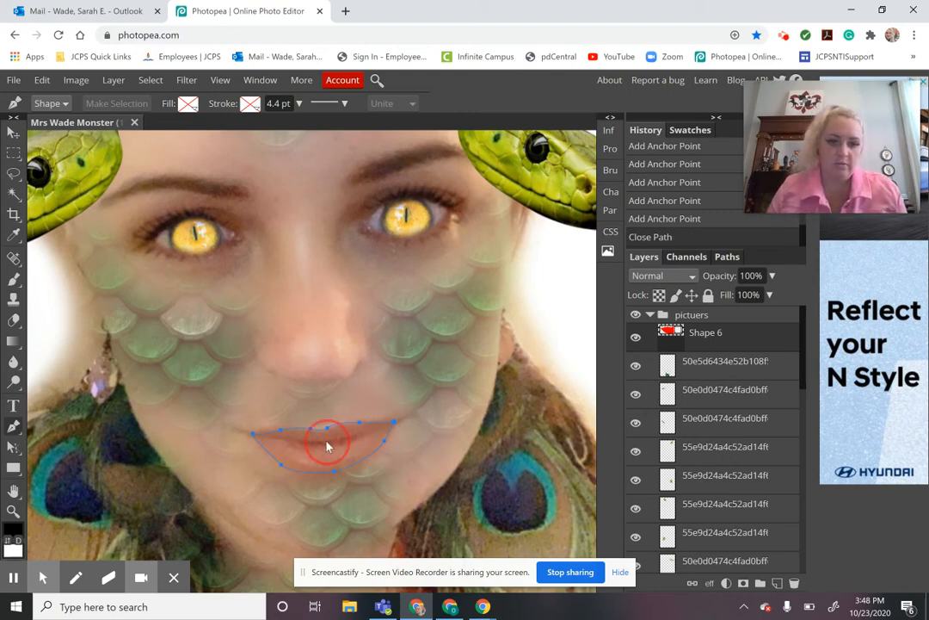
- Convert the lip path into an anti-aliased selection and add a new empty layer
right_click(327, 446)
click(353, 451)
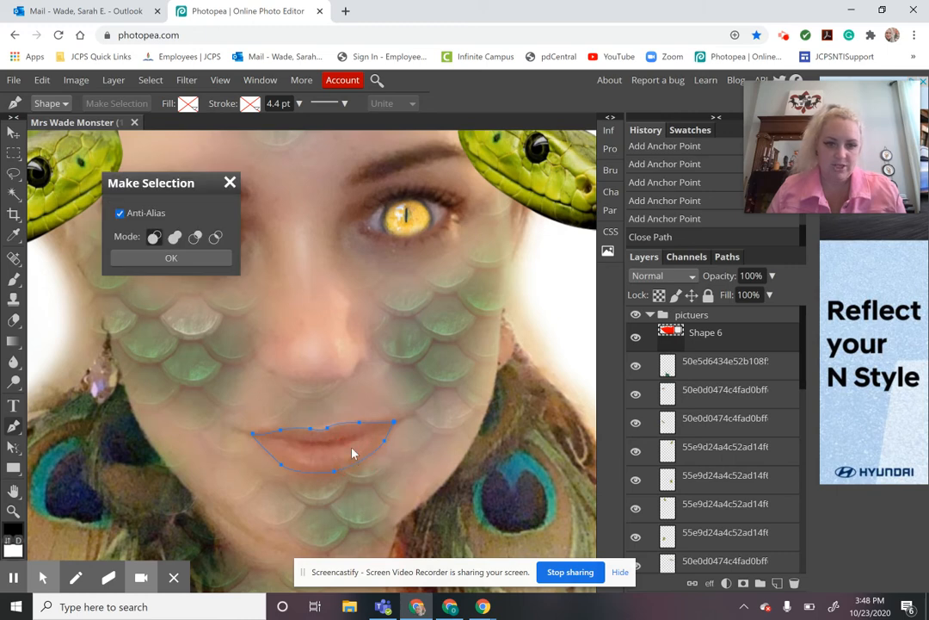
click(197, 261)
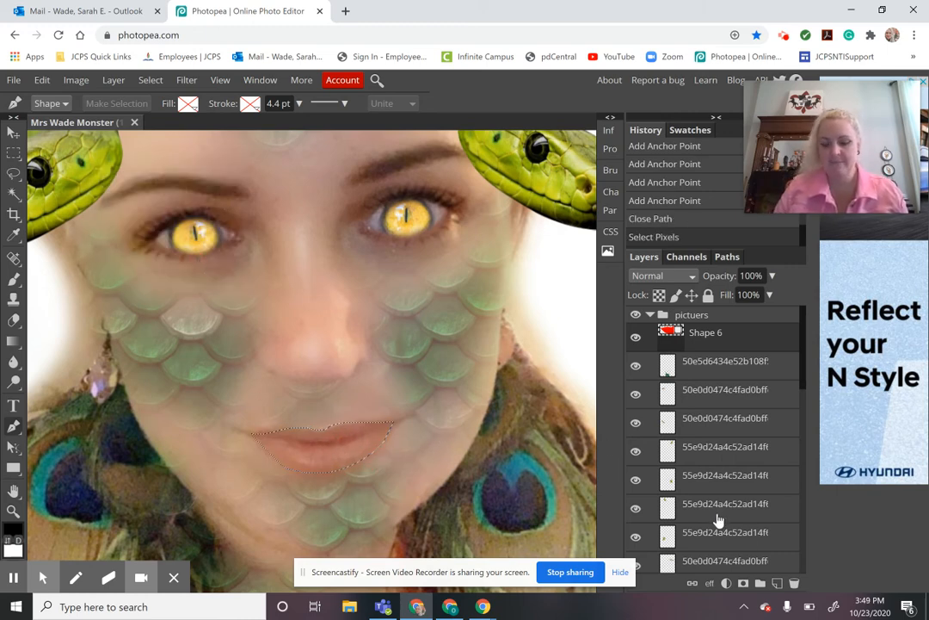
click(778, 583)
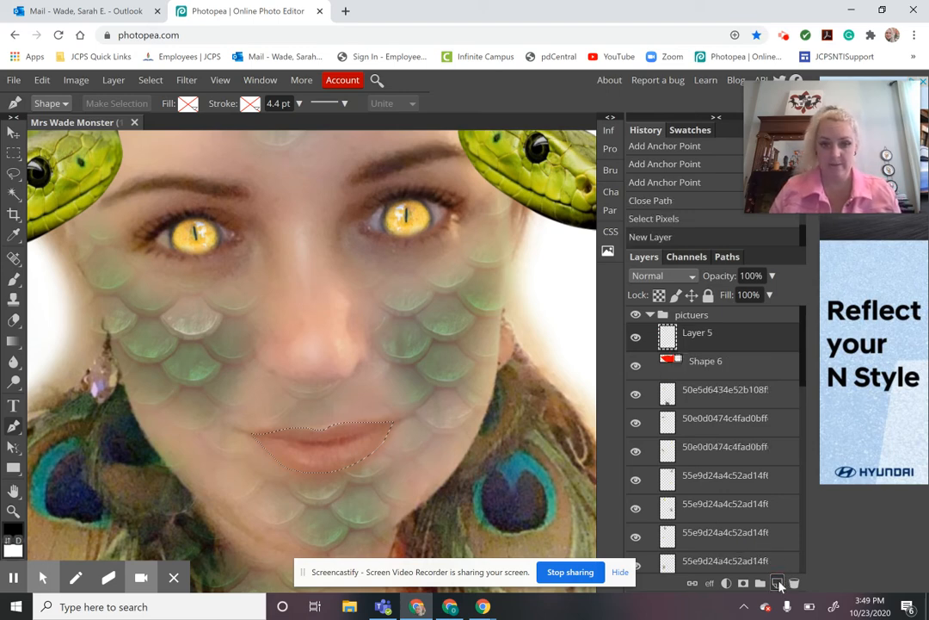
- Switch to the Brush and set the foreground colour to dark brown, hex 402613
click(14, 278)
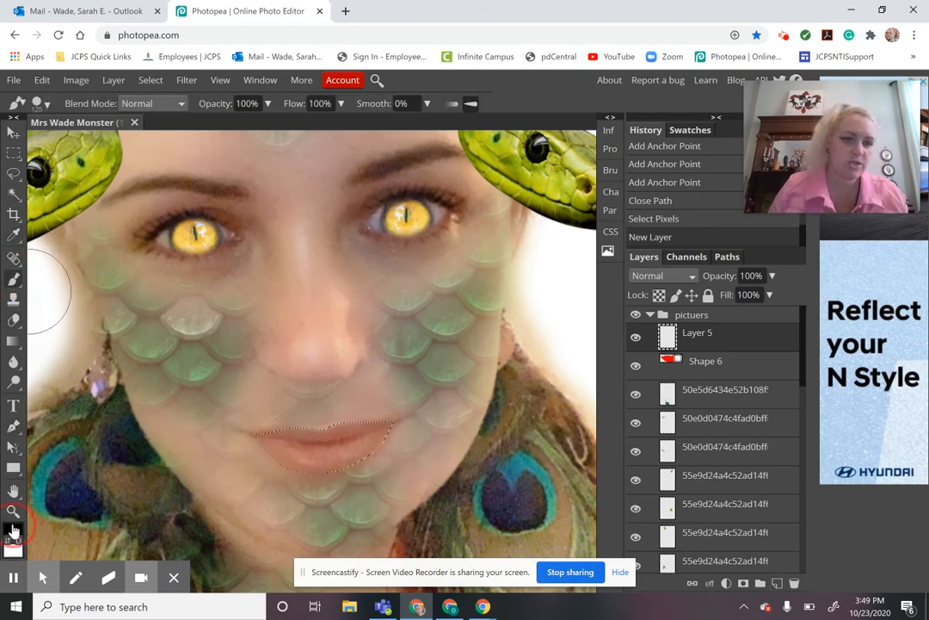
click(13, 530)
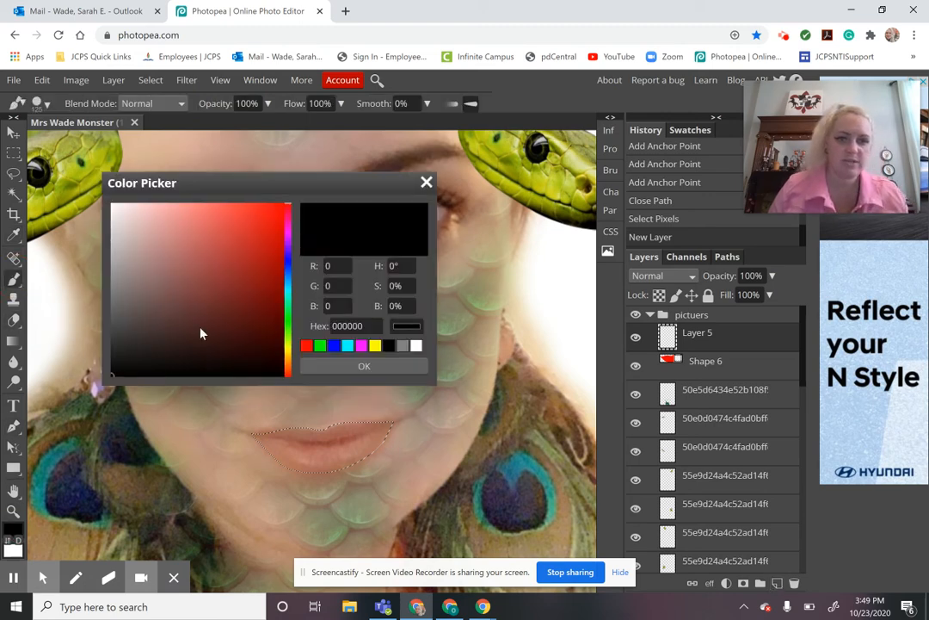
click(307, 346)
click(289, 358)
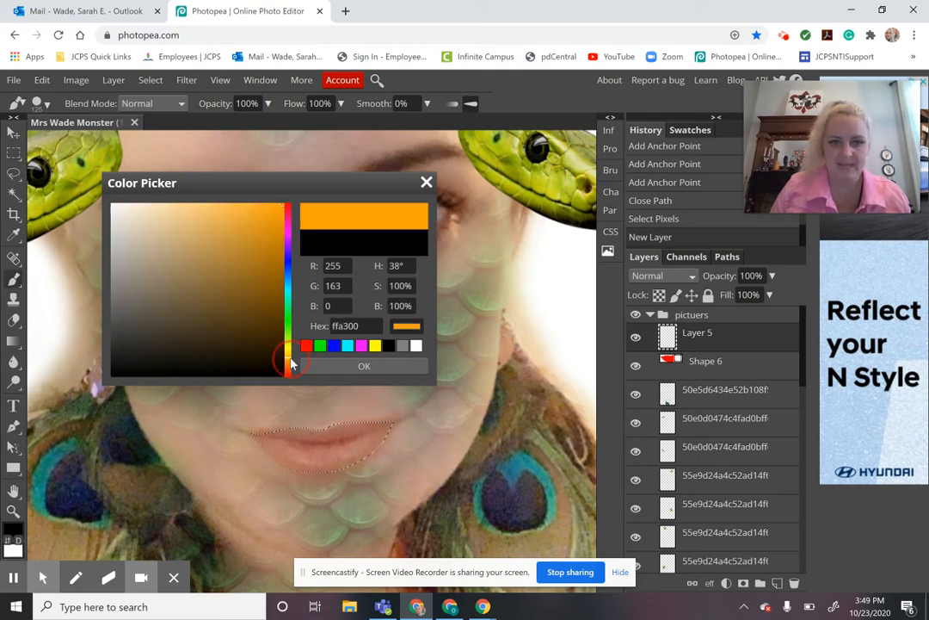
click(361, 345)
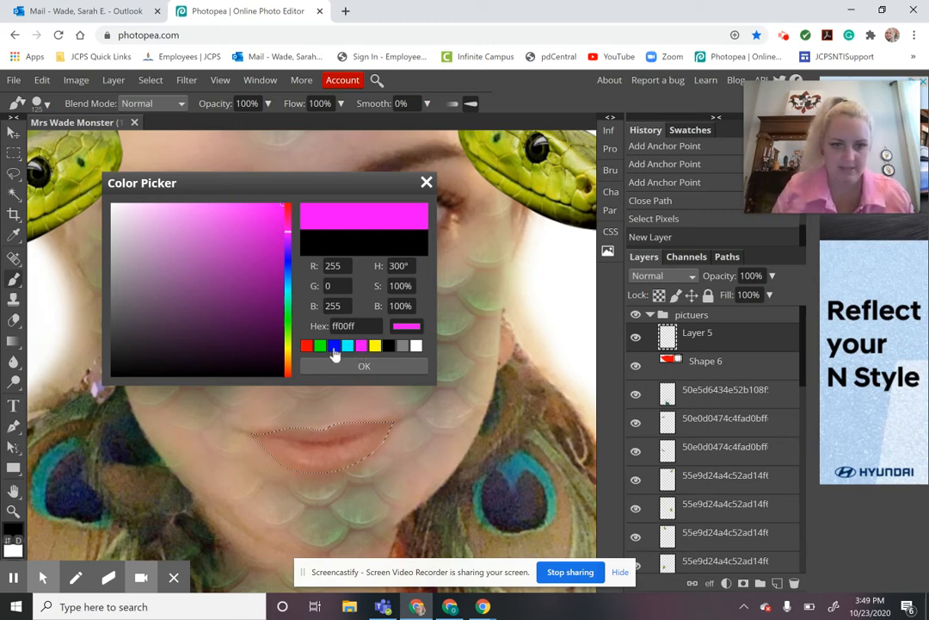
click(288, 363)
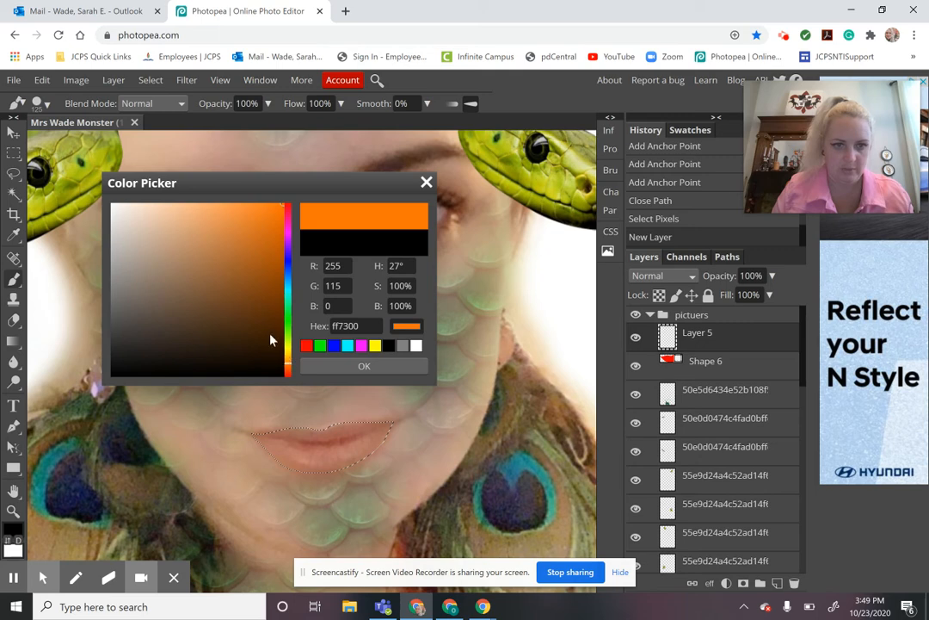
click(290, 208)
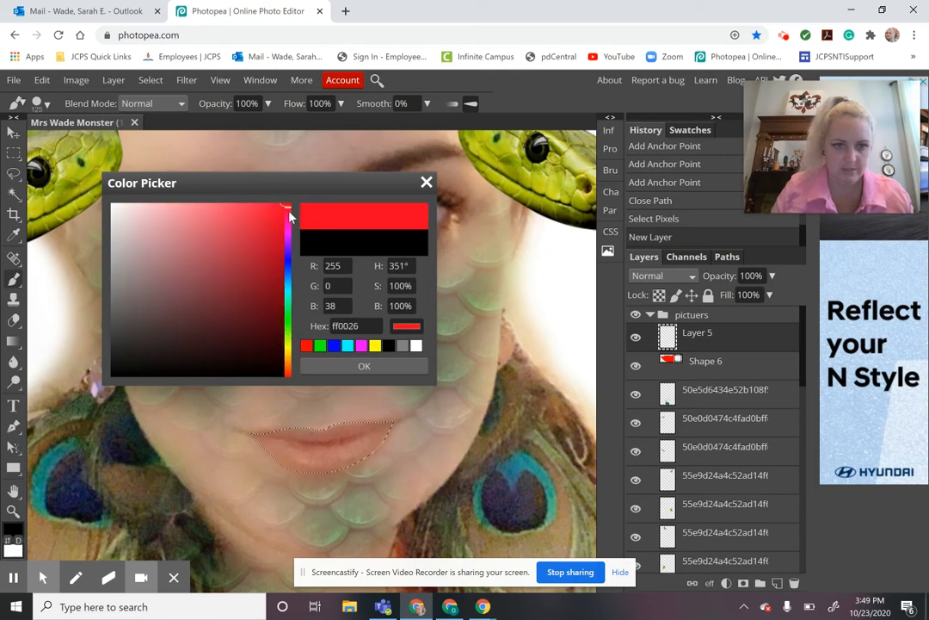
click(289, 215)
drag(290, 221, 289, 208)
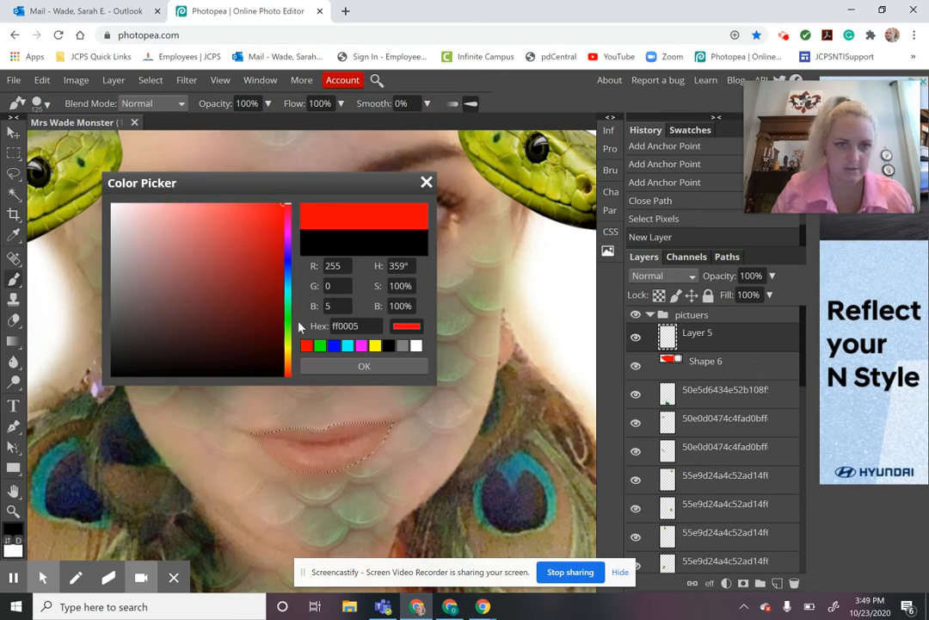
click(289, 369)
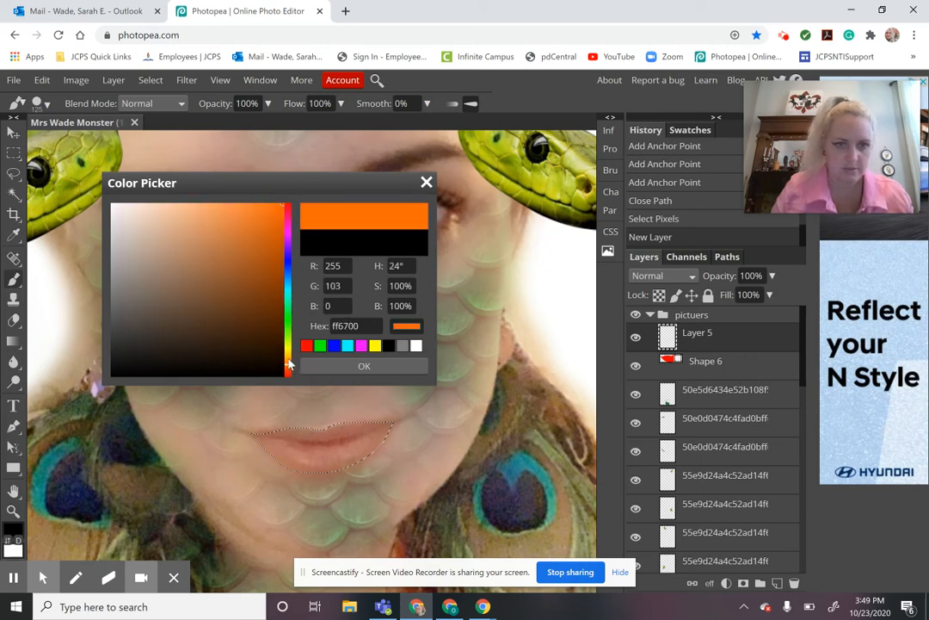
drag(289, 363, 290, 370)
drag(252, 325, 235, 331)
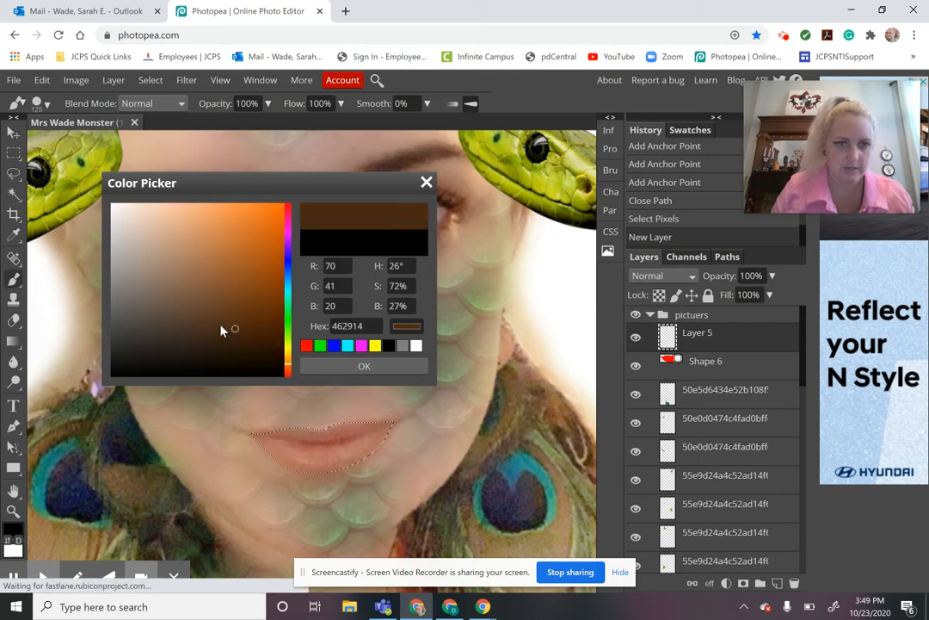
click(220, 326)
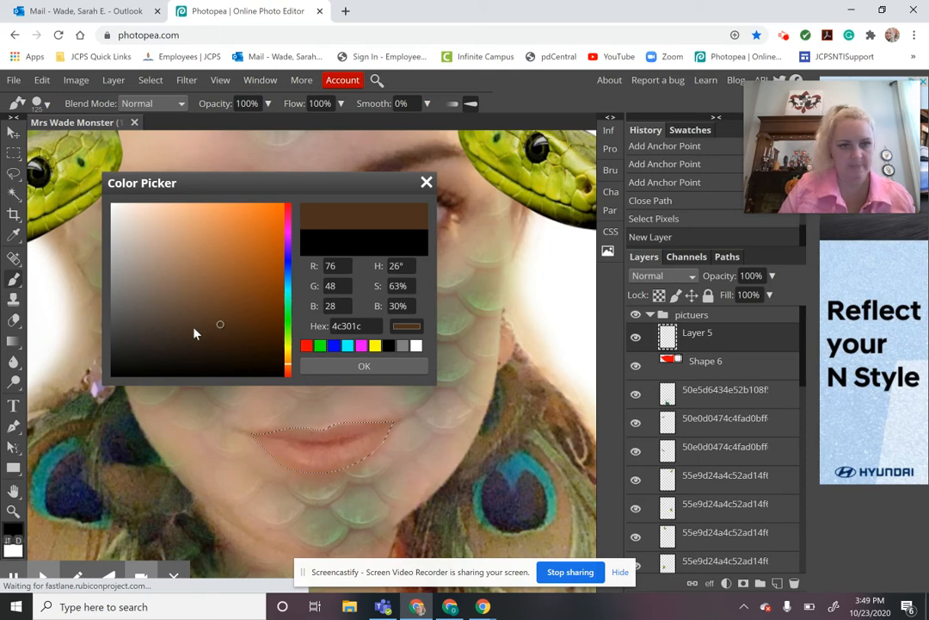
click(193, 328)
drag(198, 332, 231, 333)
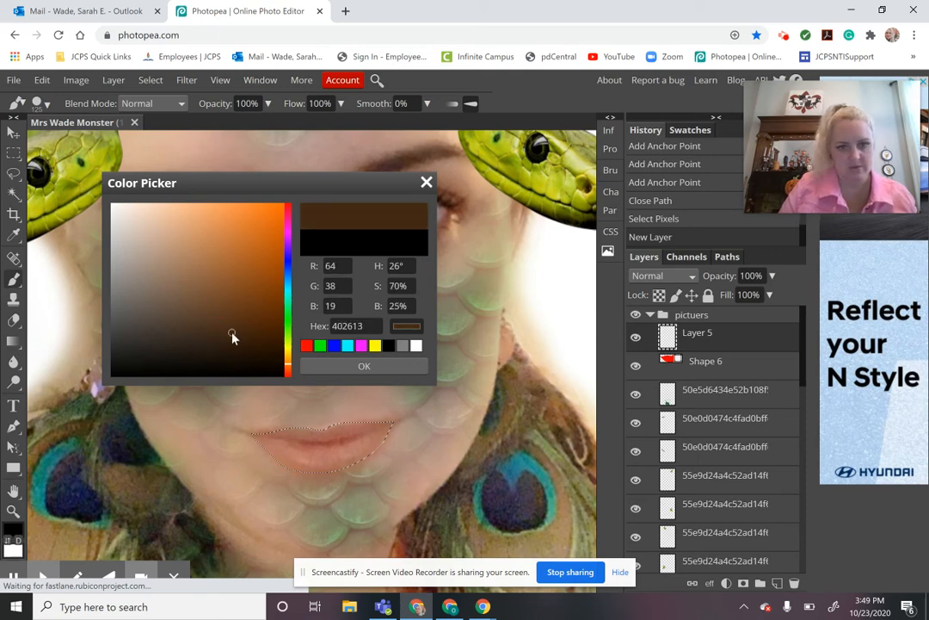
click(355, 367)
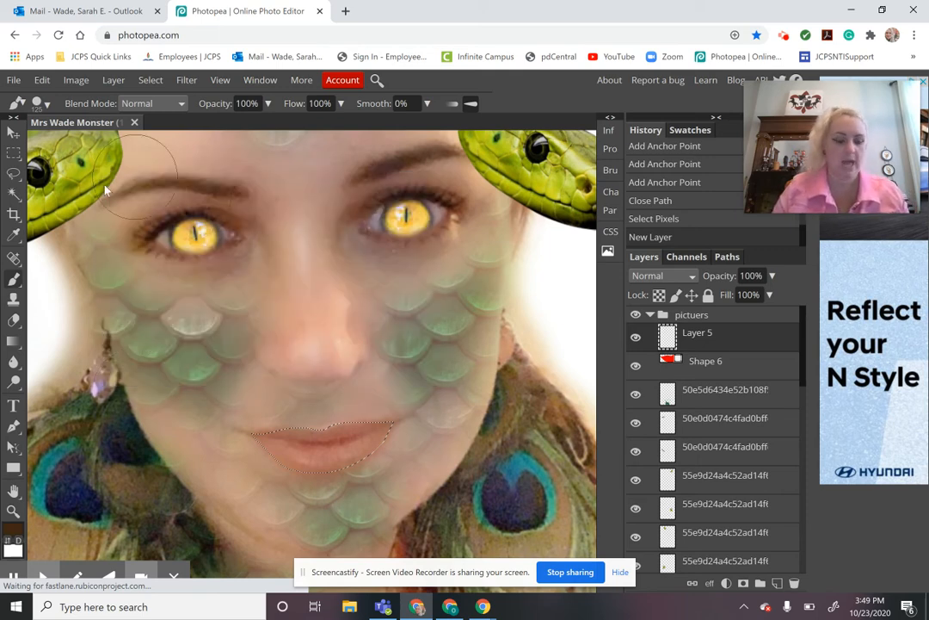
- Paint the selected lips dark brown on the new layer at 46% brush opacity and deselect
click(268, 105)
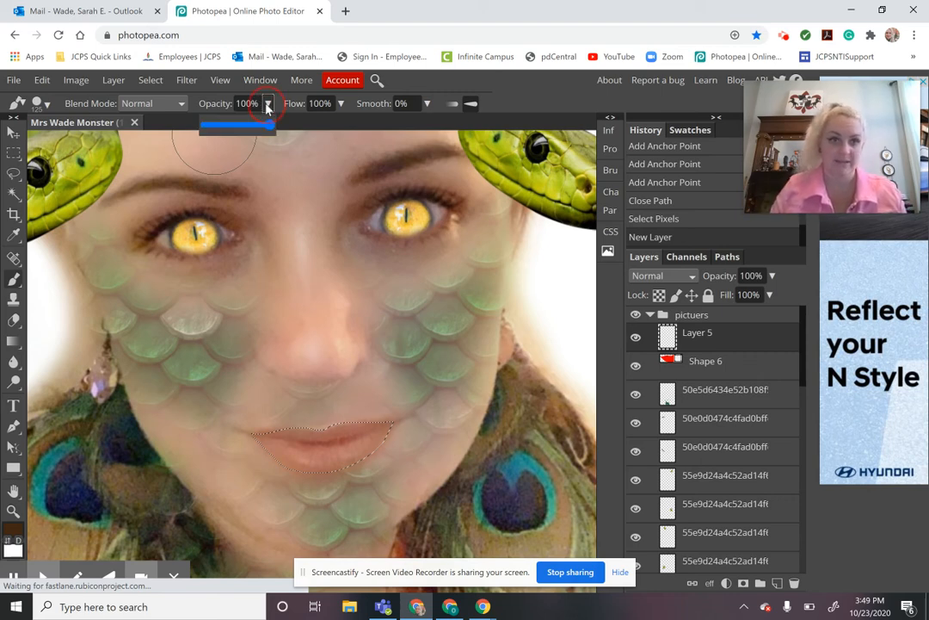
click(237, 127)
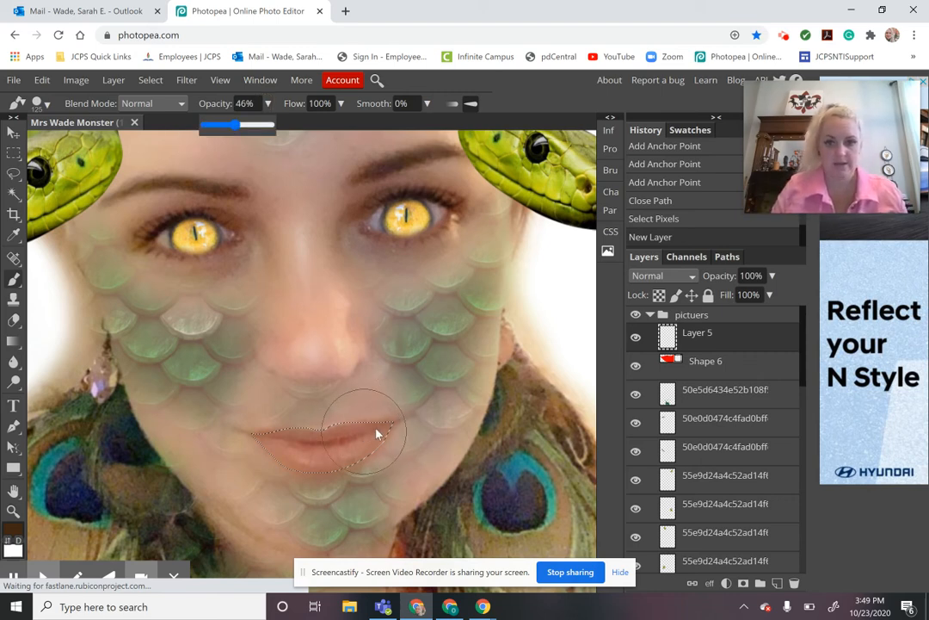
mouse_move(328, 450)
mouse_down()
mouse_move(356, 446)
mouse_move(293, 431)
mouse_move(250, 436)
mouse_move(308, 442)
mouse_move(417, 414)
mouse_move(404, 426)
mouse_move(349, 435)
mouse_up()
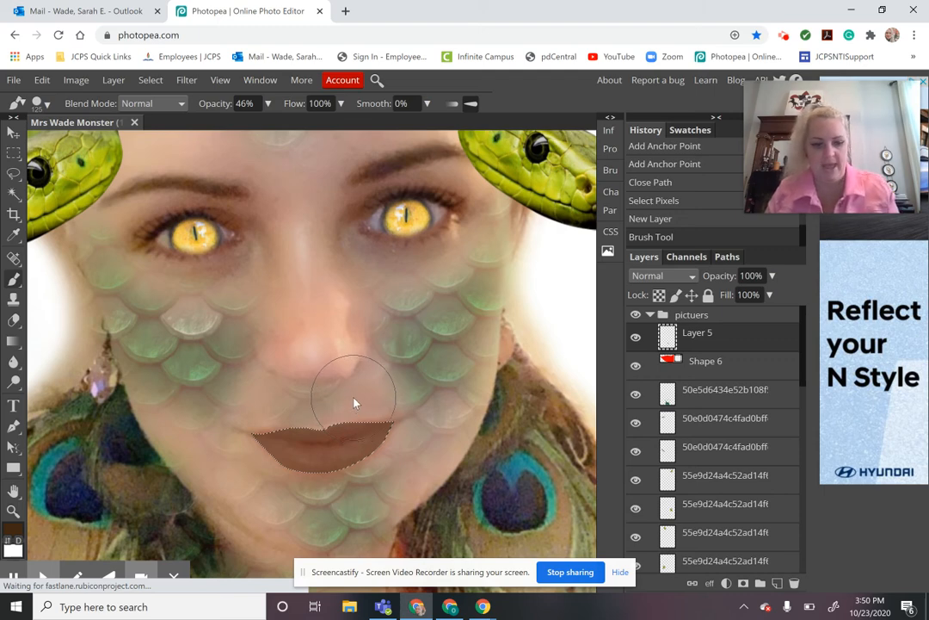
key(ctrl+d)
- Trace a thin closed path along the line between the lips with the Pen tool
key(p)
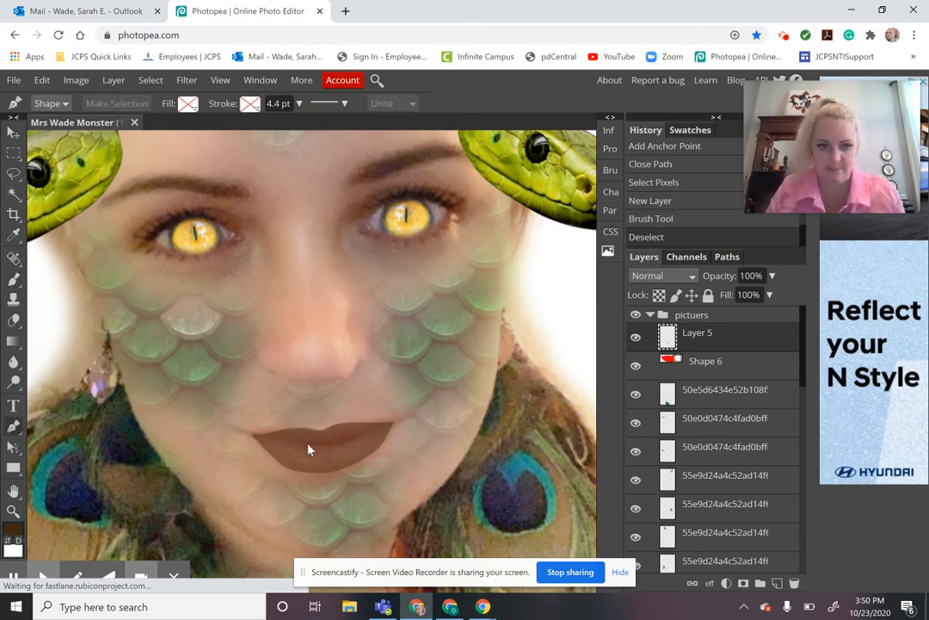
click(289, 440)
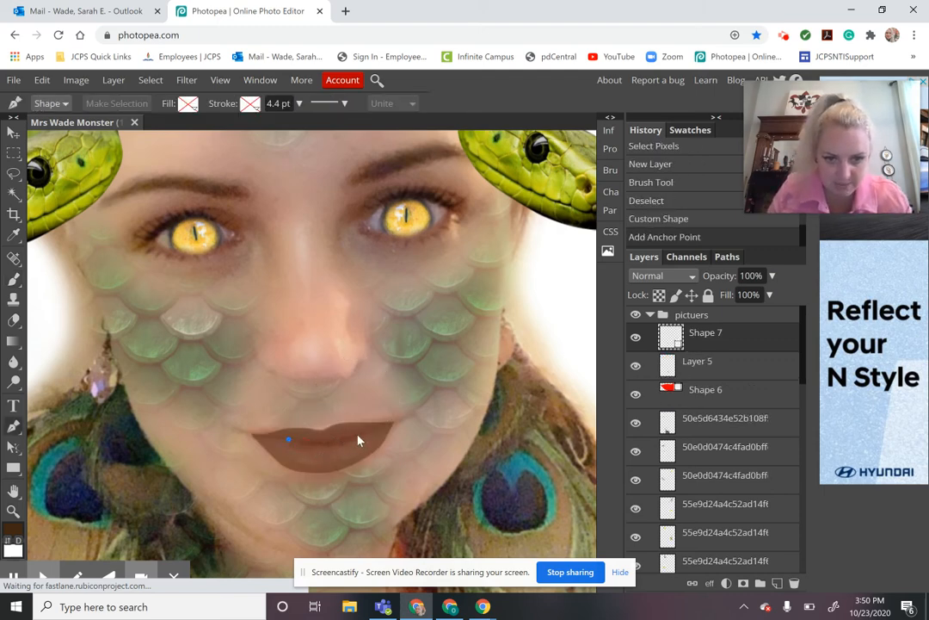
drag(358, 434, 372, 428)
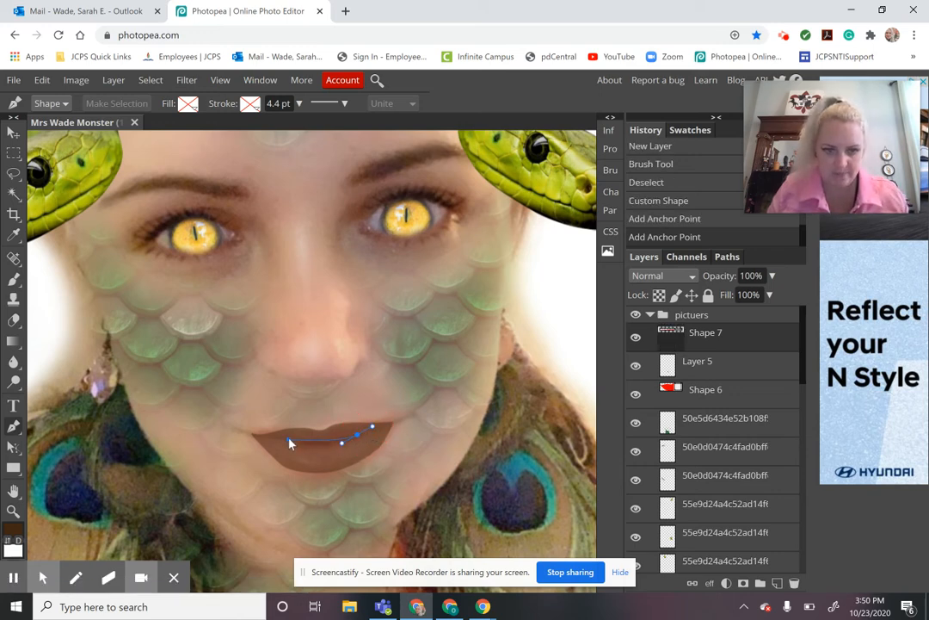
mouse_move(325, 446)
mouse_down()
mouse_move(297, 449)
mouse_move(308, 450)
mouse_up()
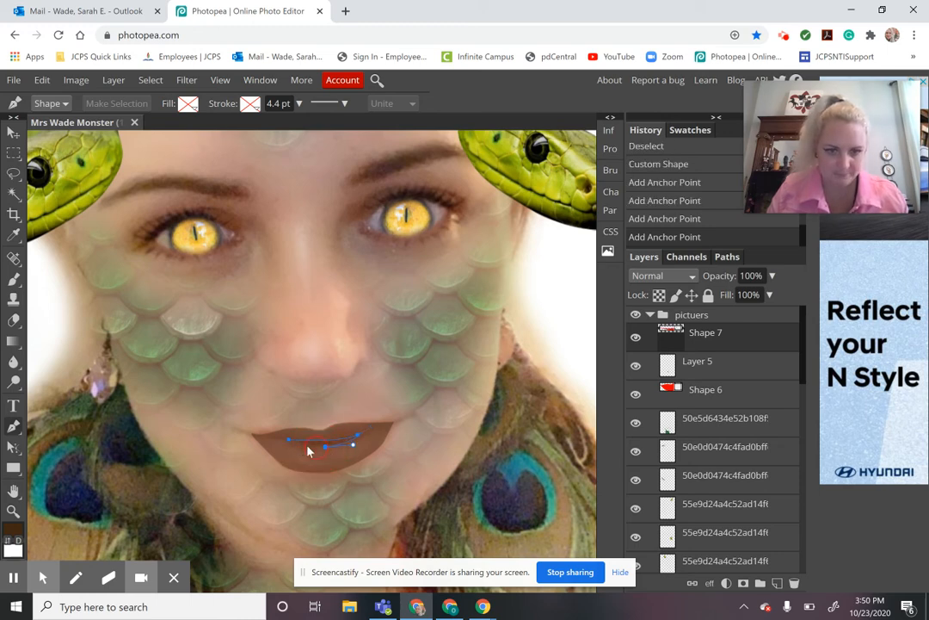
click(290, 442)
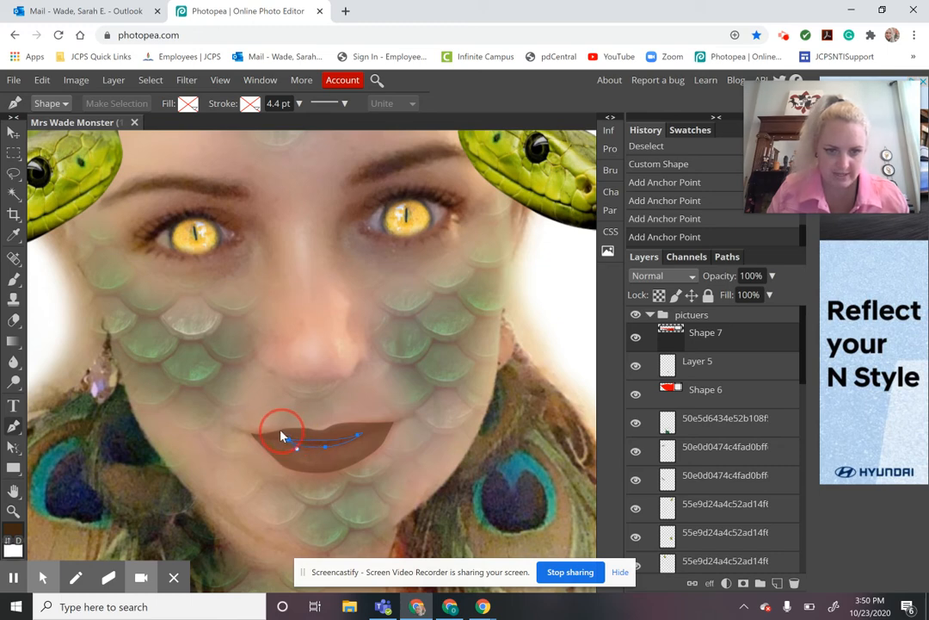
click(282, 436)
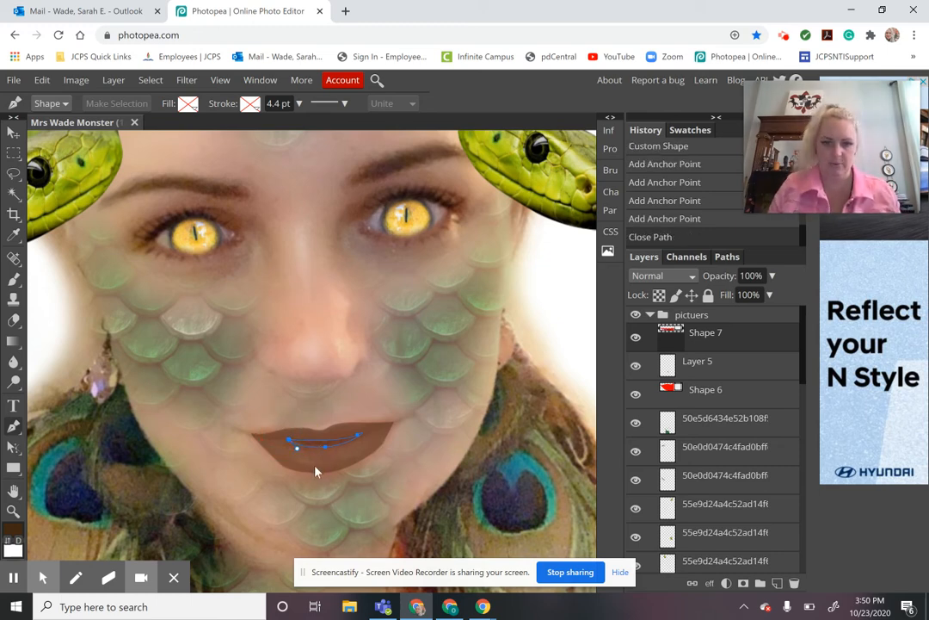
- Convert the closed path along the line between the lips into a selection
right_click(321, 448)
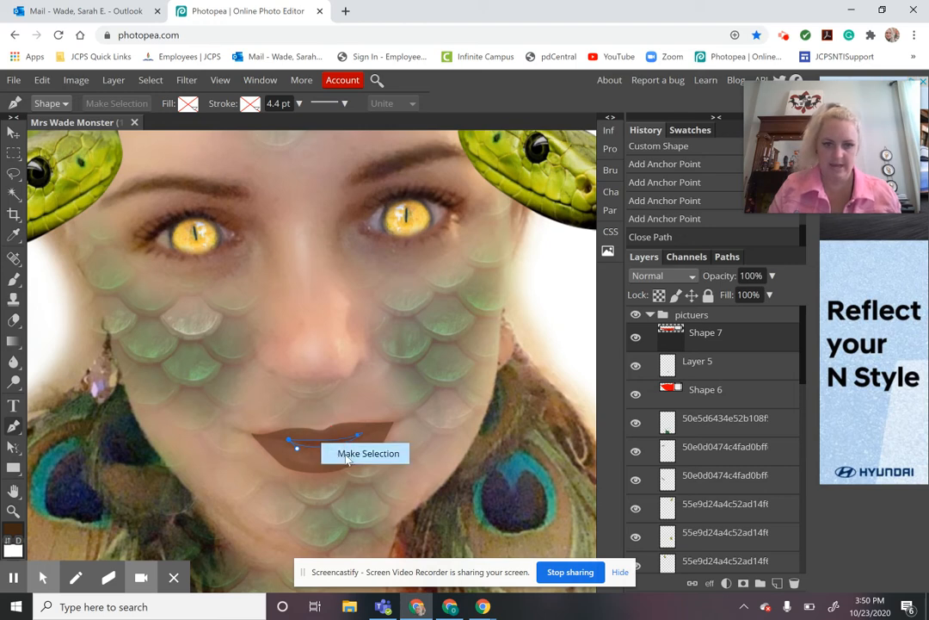
click(347, 455)
click(197, 258)
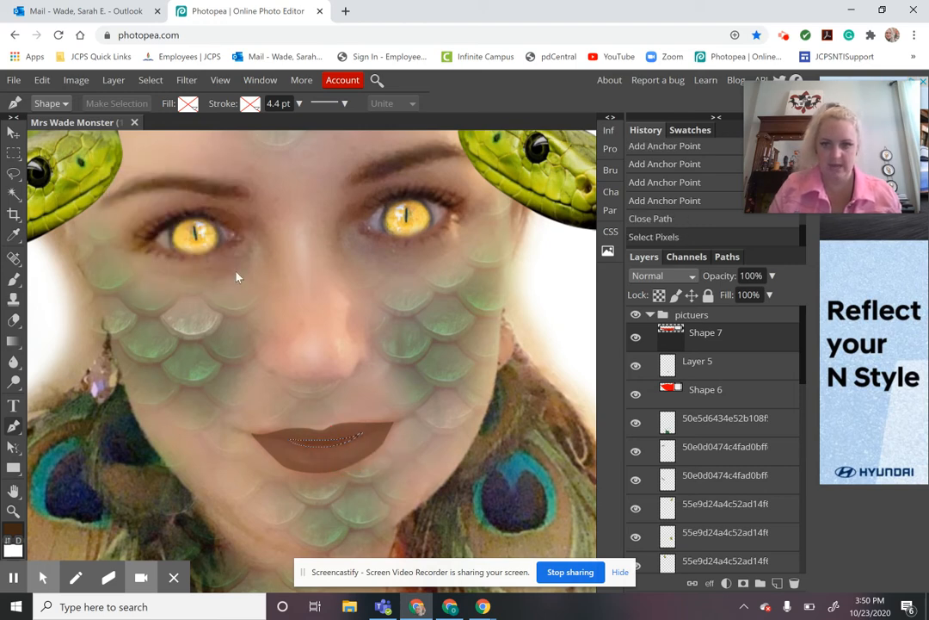
- Paint the selected mouth line black, hex 000000, on Layer 5 with the Brush at 46% opacity and deselect
click(667, 366)
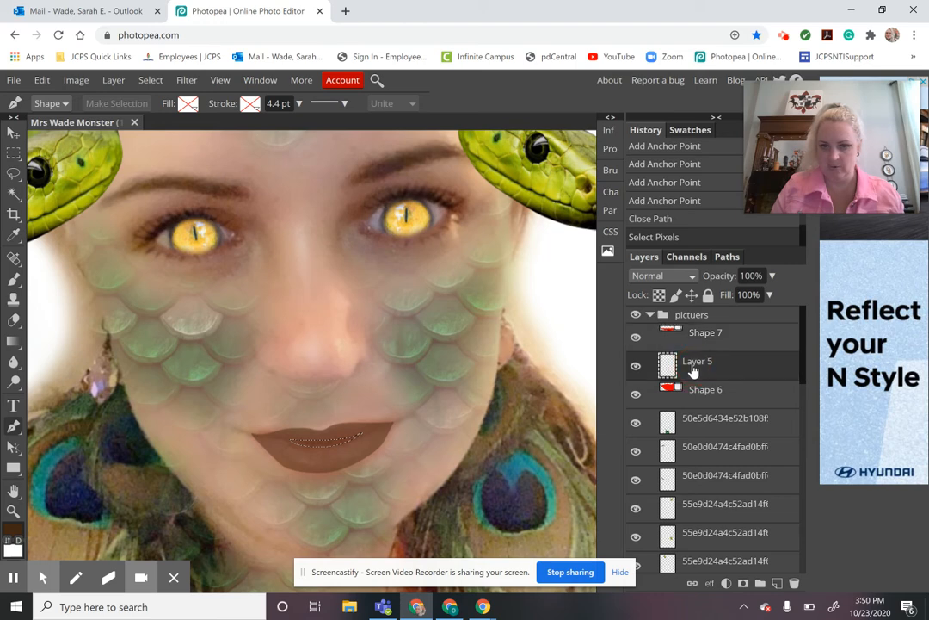
click(14, 528)
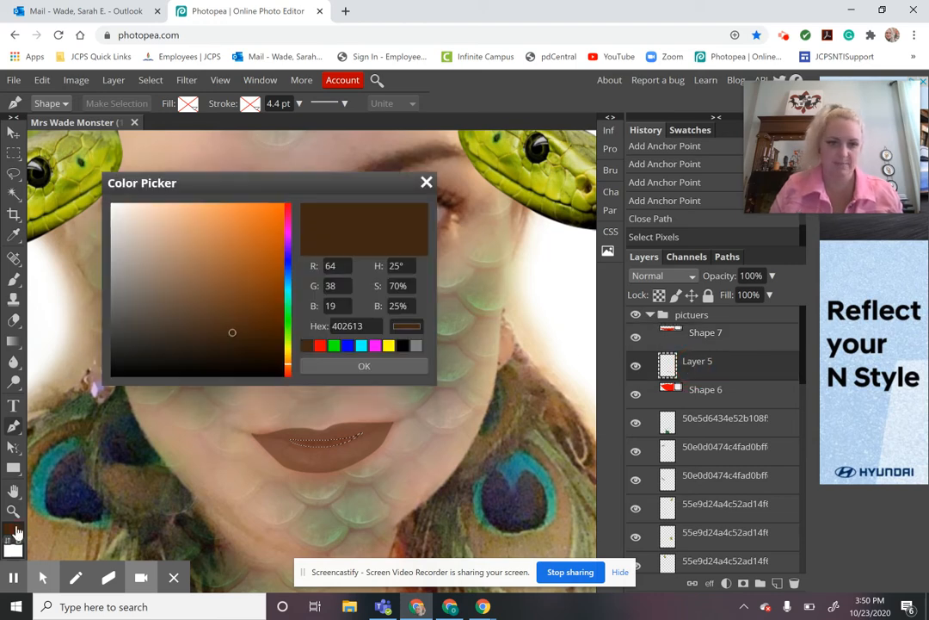
drag(130, 346, 115, 379)
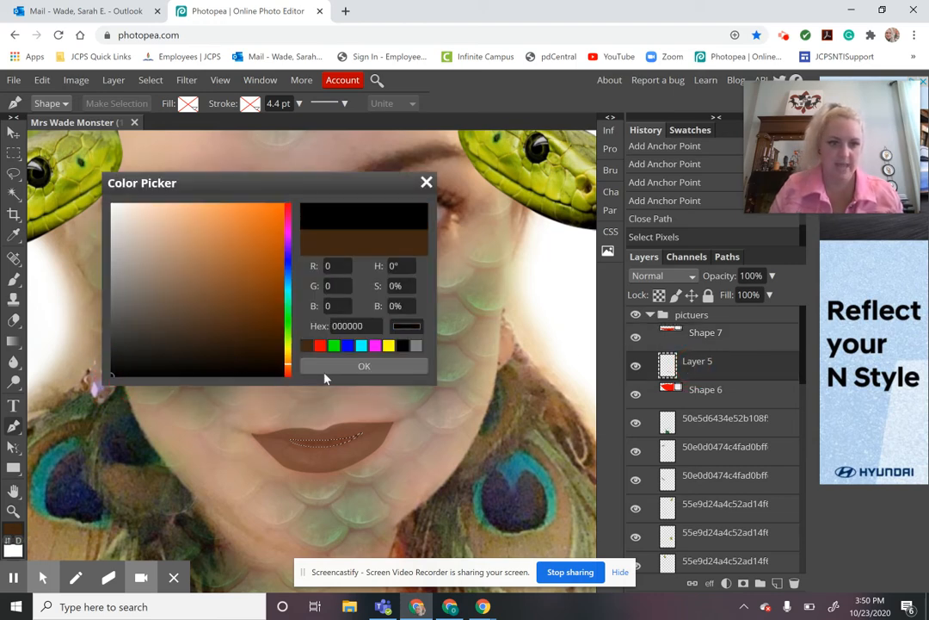
click(339, 369)
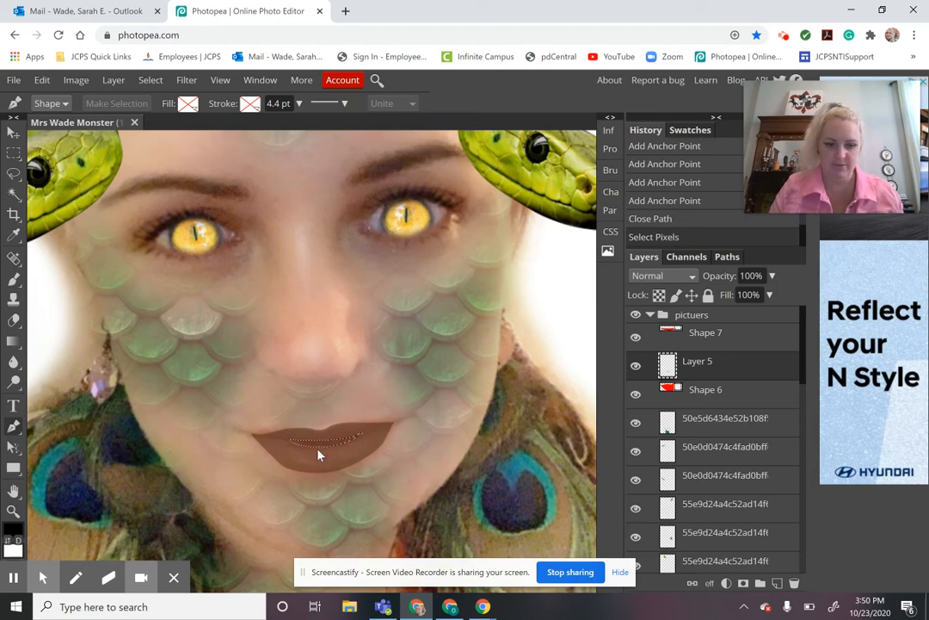
key(b)
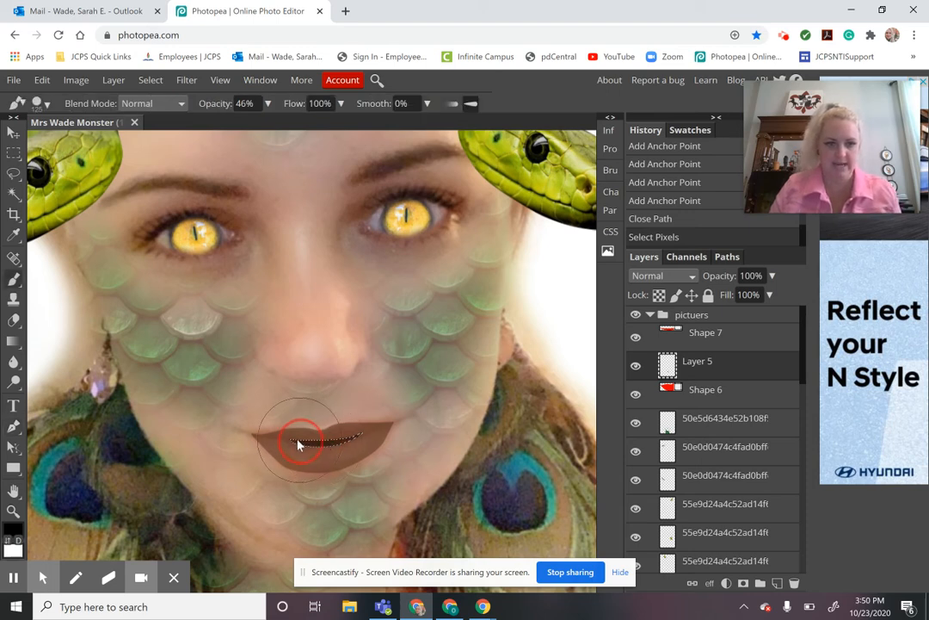
drag(298, 444, 368, 443)
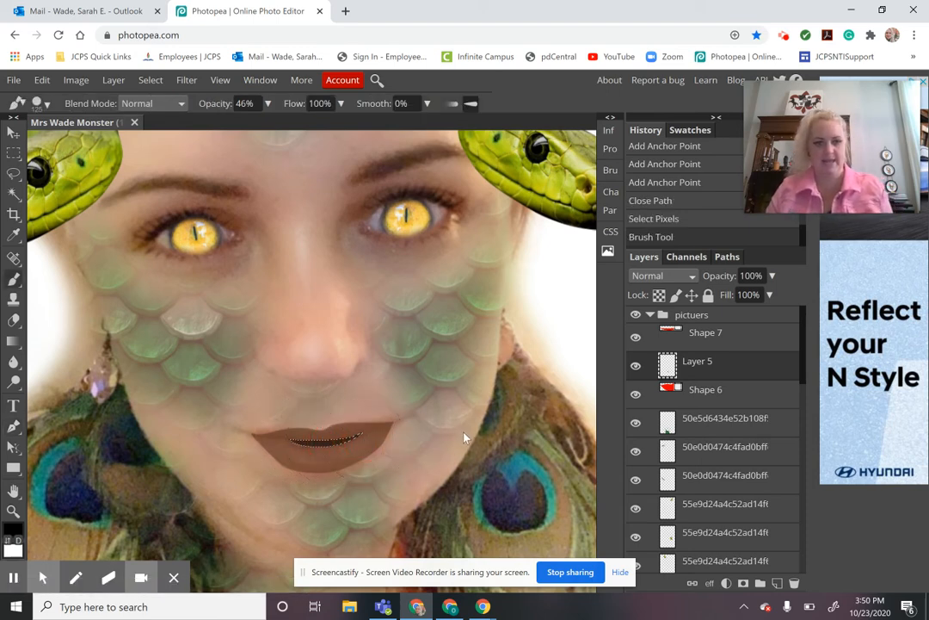
key(ctrl+d)
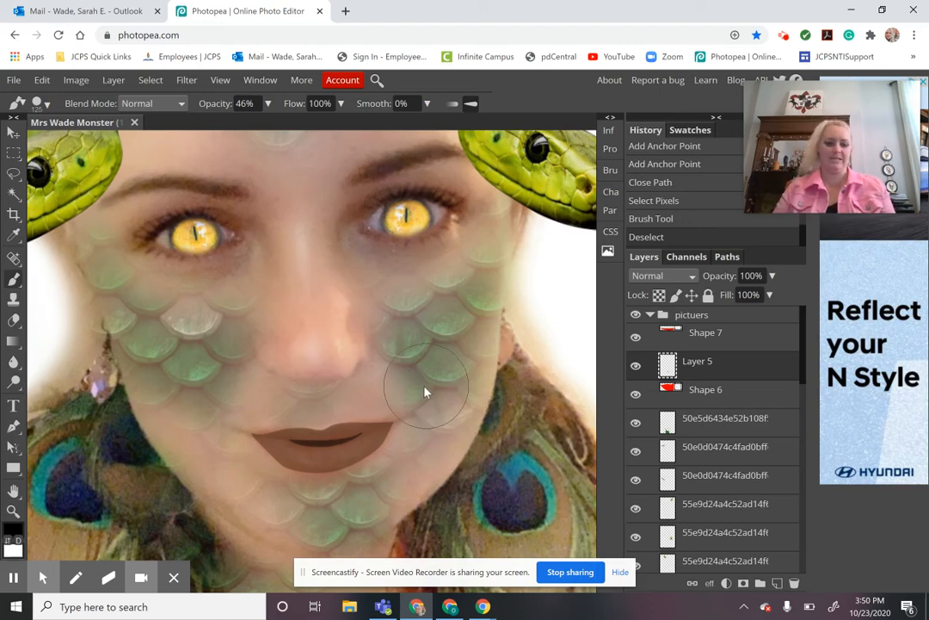
- Examine the whole Medusa portrait at a smaller zoom and look through the layer stack from Shape 7 to the cat eye layers
key(z)
alt+click(377, 373)
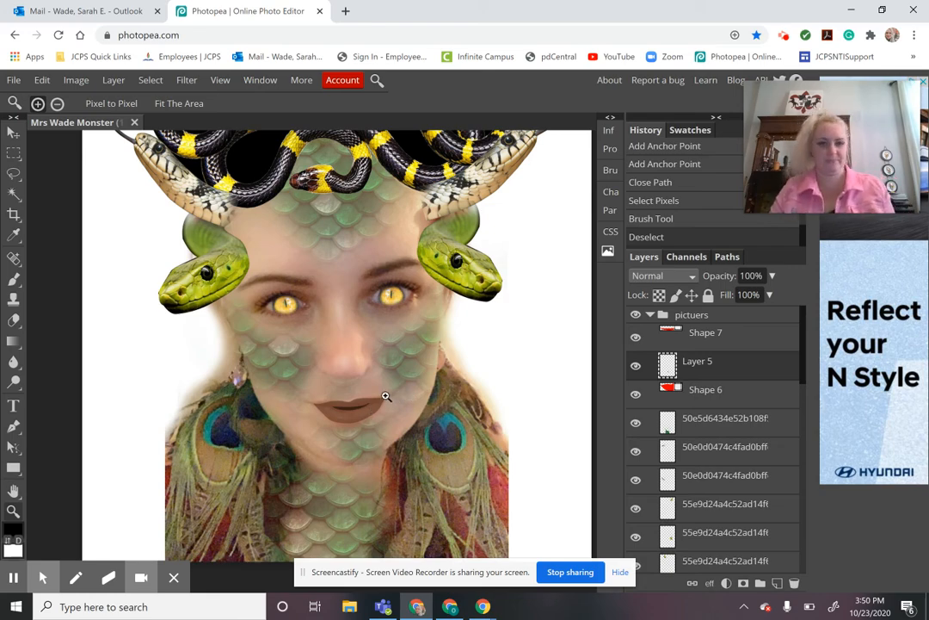
alt+click(384, 394)
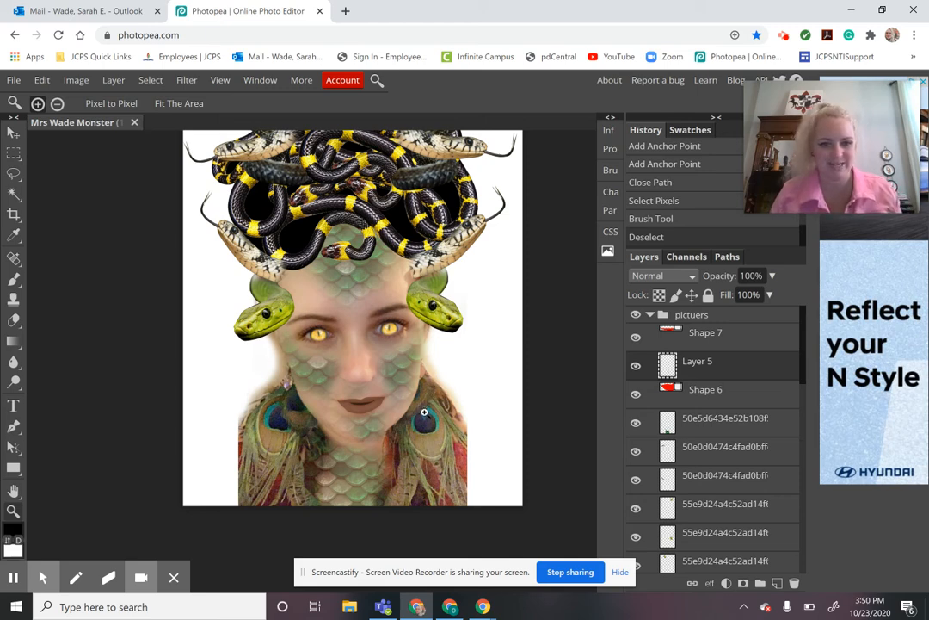
click(479, 391)
scroll(479, 390, down, 2)
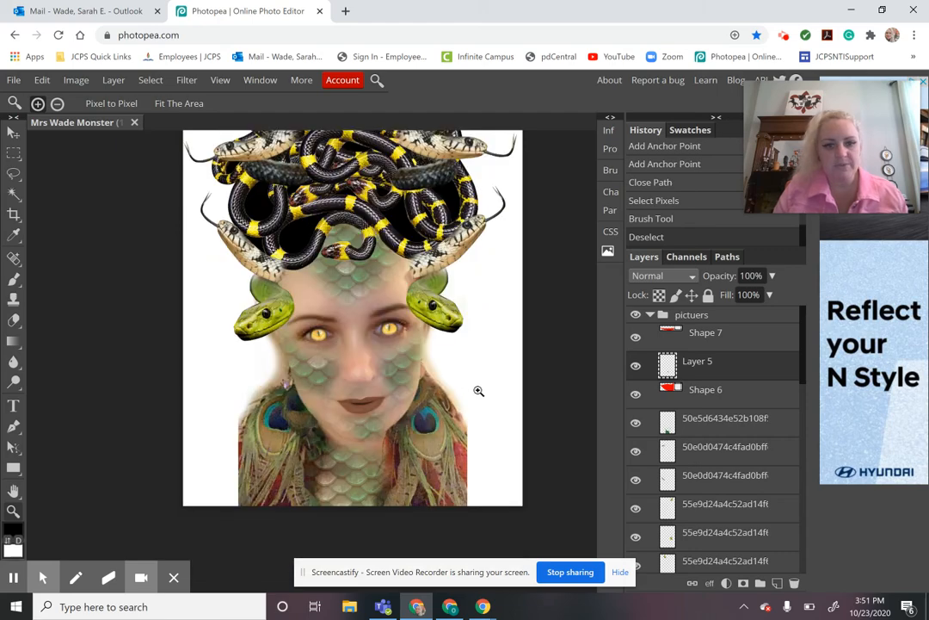
scroll(479, 391, up, 2)
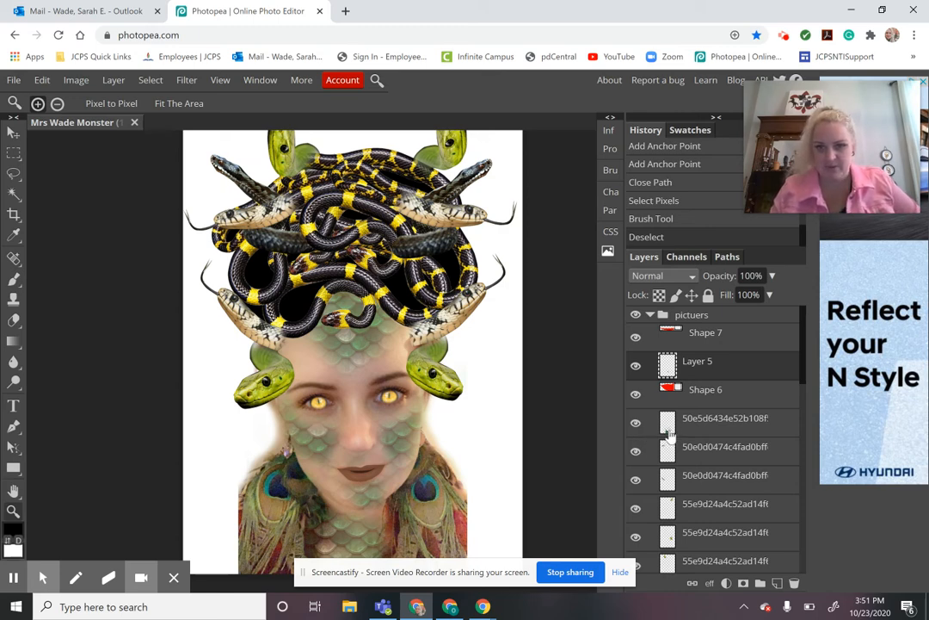
scroll(676, 415, down, 6)
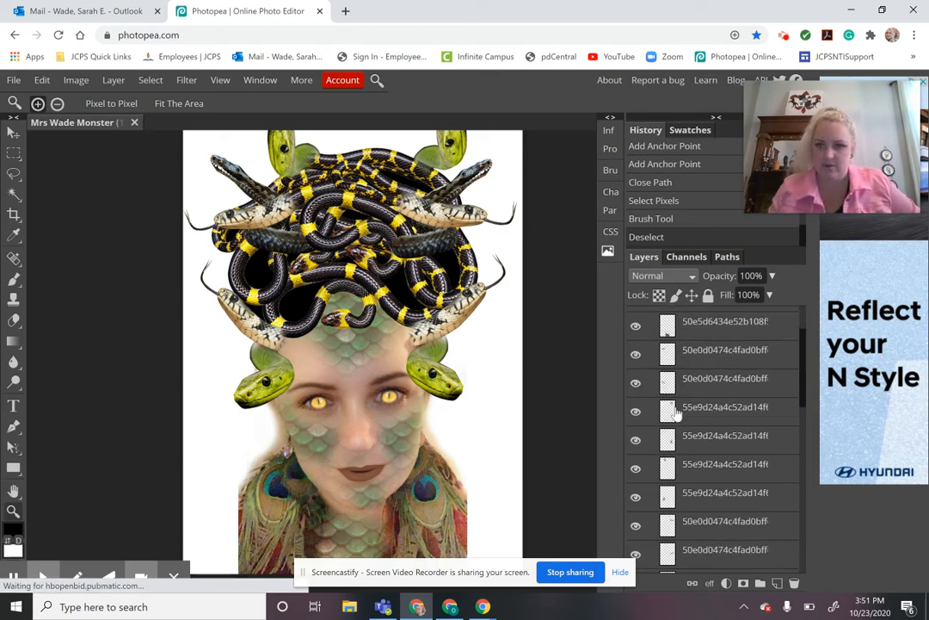
scroll(676, 415, up, 3)
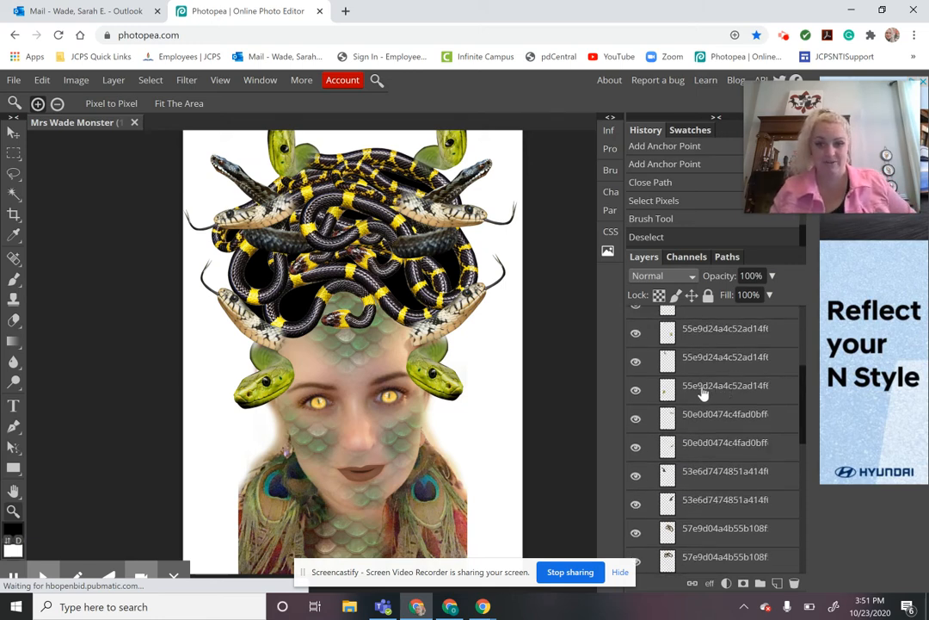
scroll(703, 393, down, 2)
scroll(703, 393, down, 2)
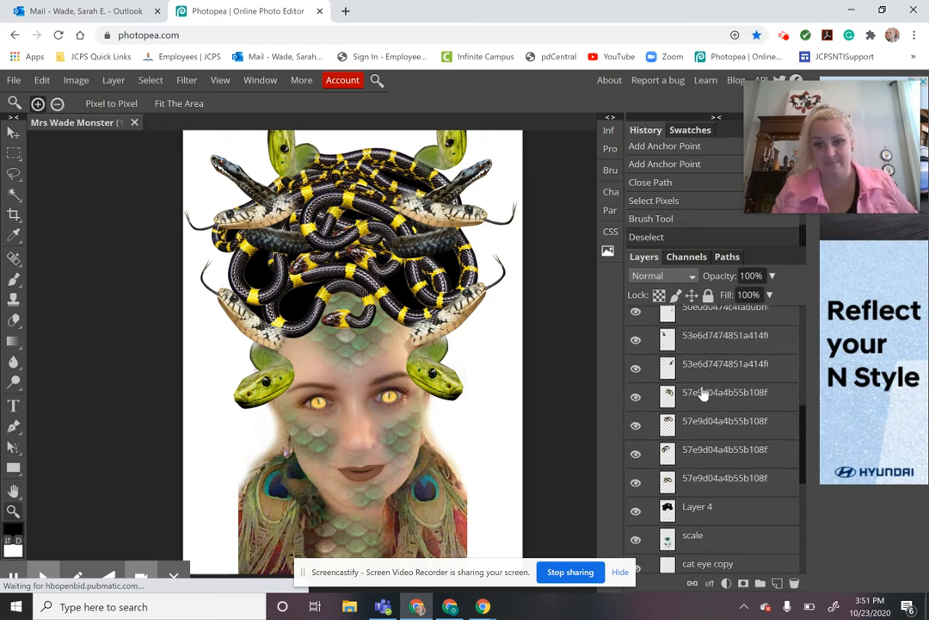
scroll(703, 393, up, 4)
scroll(703, 393, up, 3)
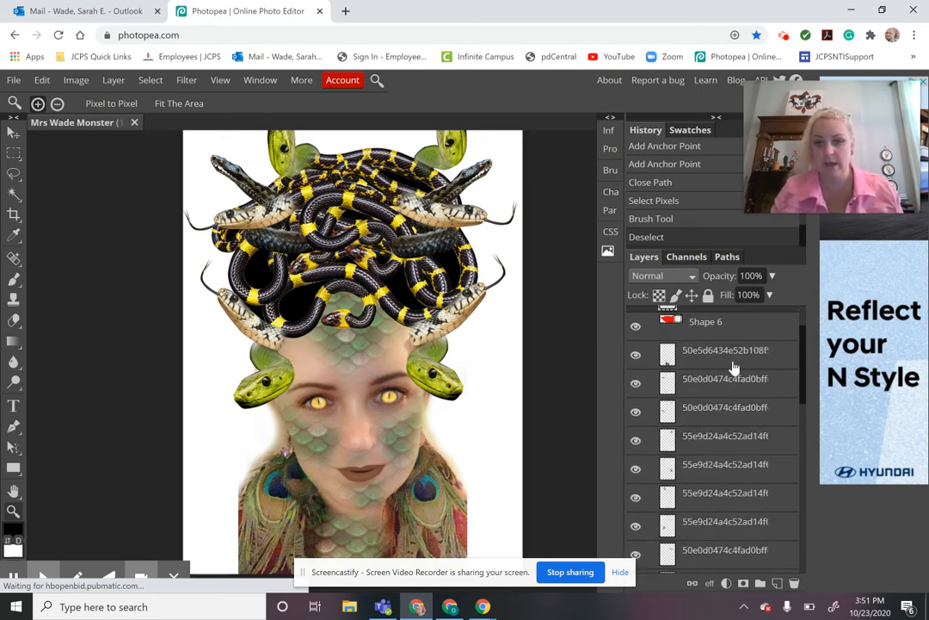
- Group all layers from the 50e5d6434e52b108f scale layer through Layer 4 into one folder
click(734, 362)
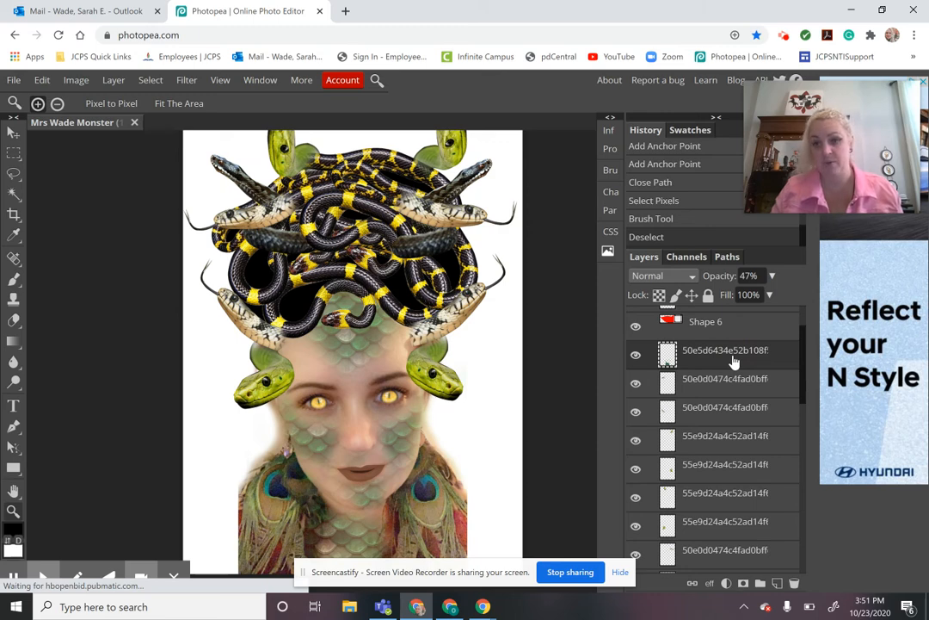
scroll(734, 363, down, 5)
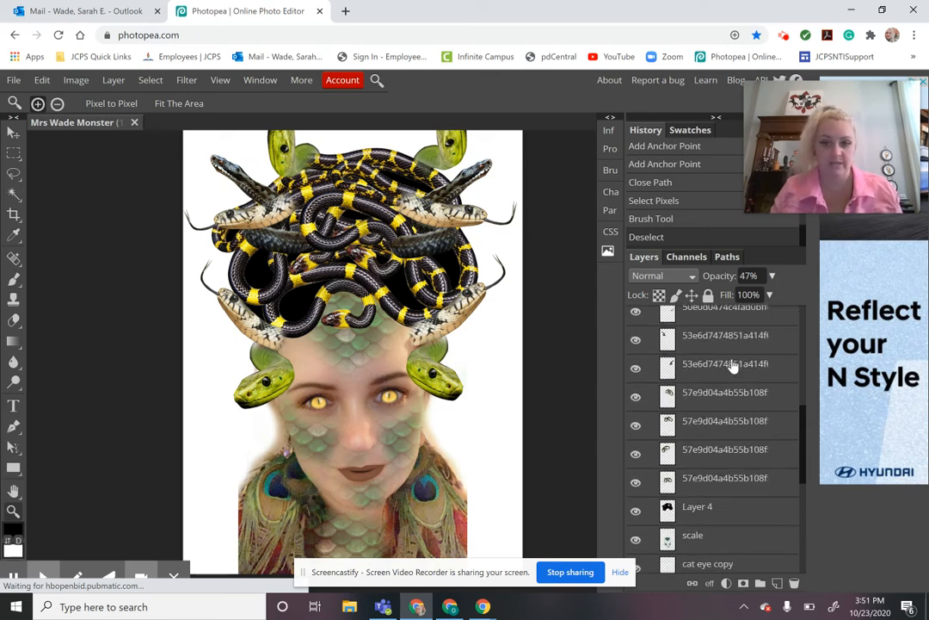
click(711, 513)
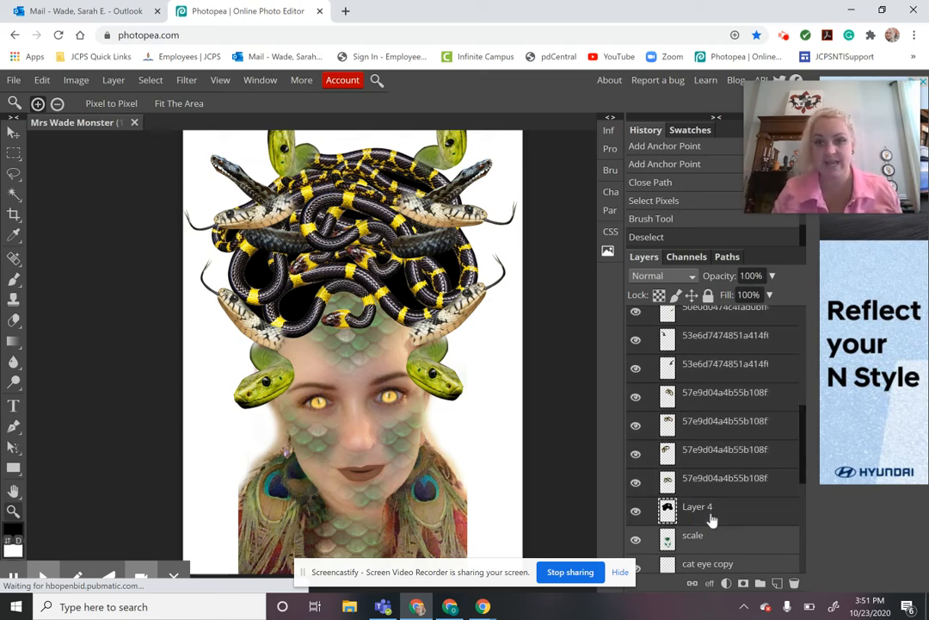
click(760, 585)
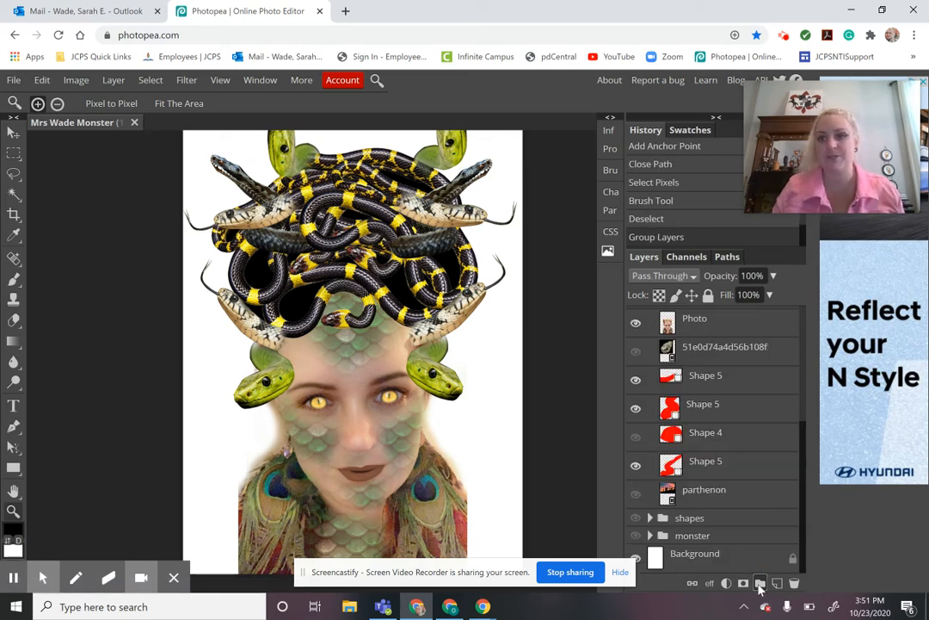
- Expand Folder 1 to check the snake layers inside it, collapse it and look over the remaining layers
scroll(731, 487, up, 5)
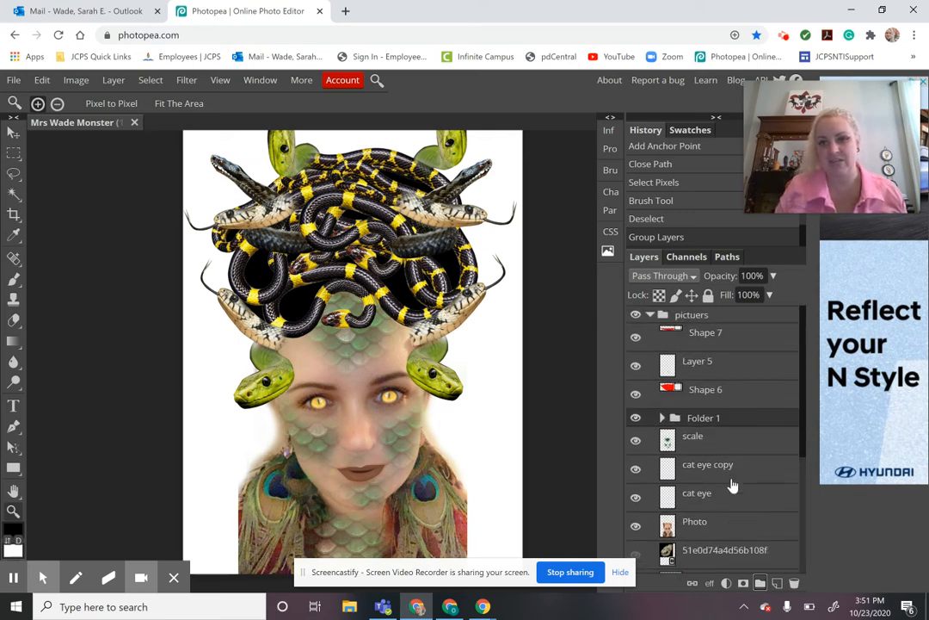
click(662, 417)
scroll(710, 500, down, 10)
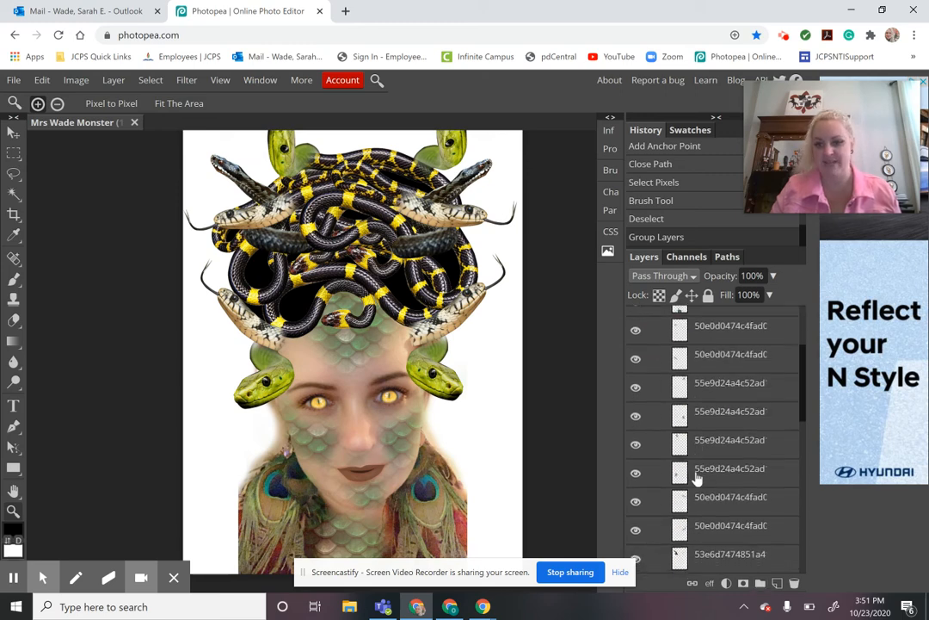
scroll(698, 480, up, 6)
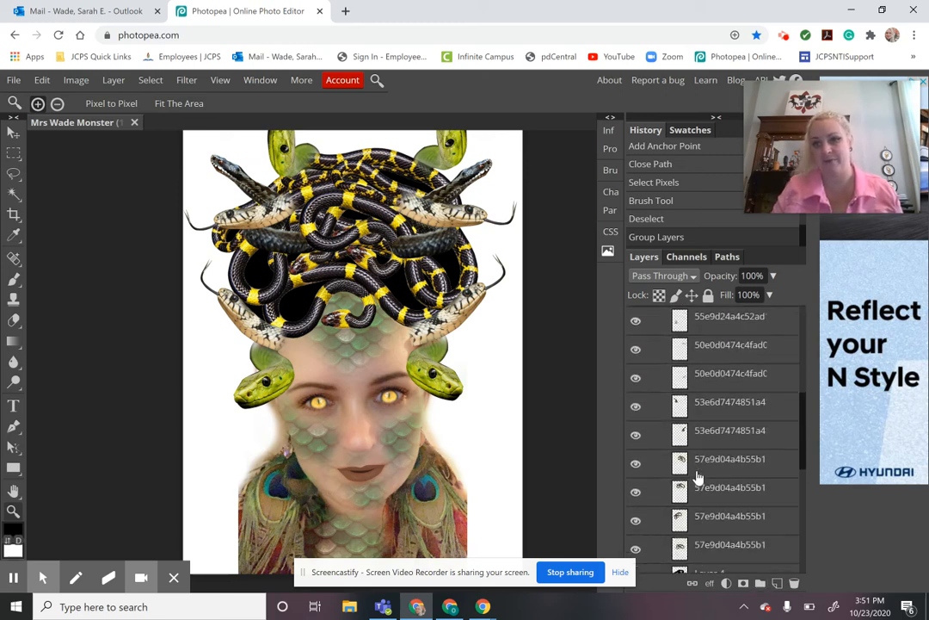
scroll(699, 479, up, 1)
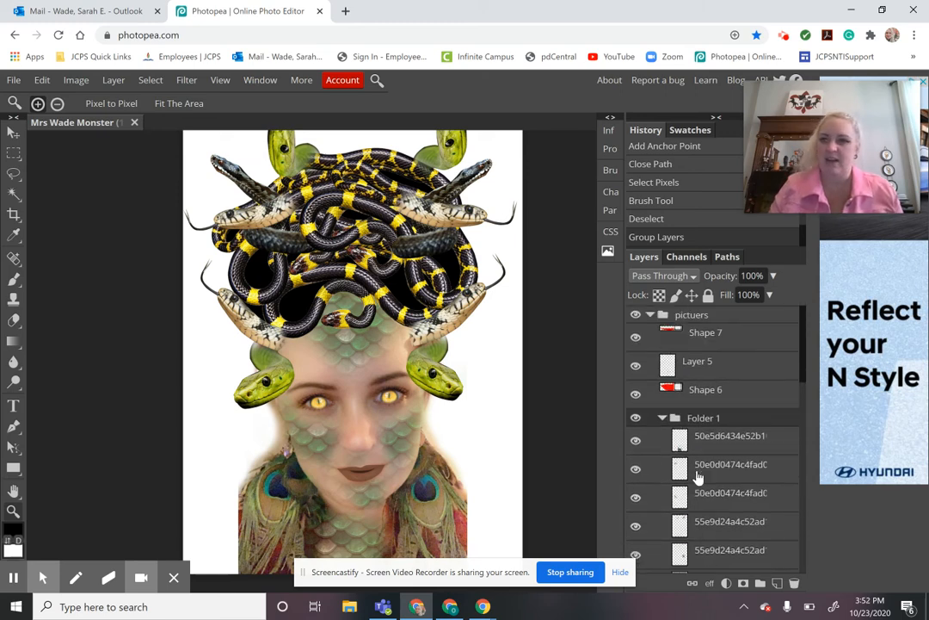
click(663, 420)
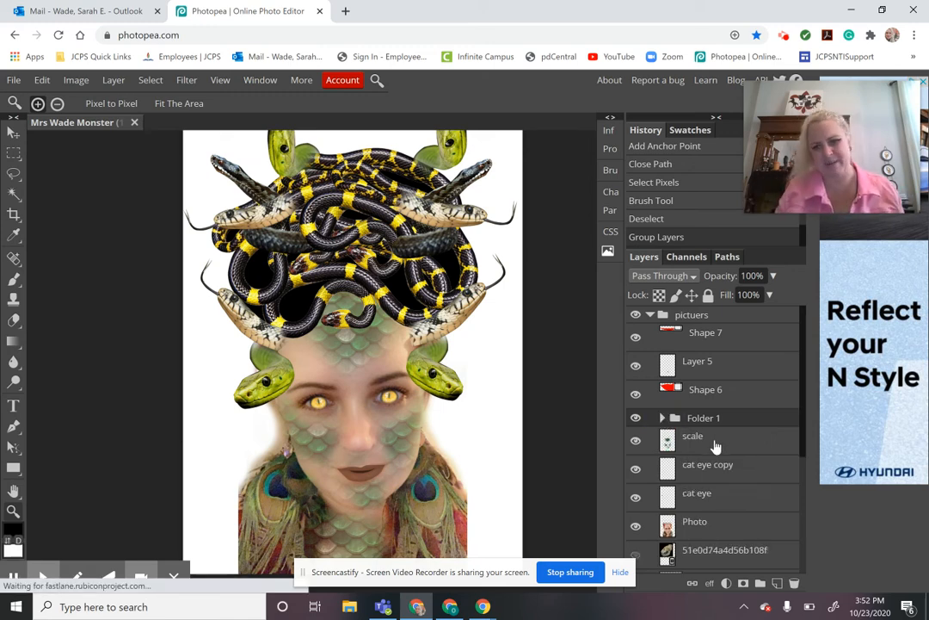
scroll(716, 445, down, 3)
scroll(716, 444, up, 3)
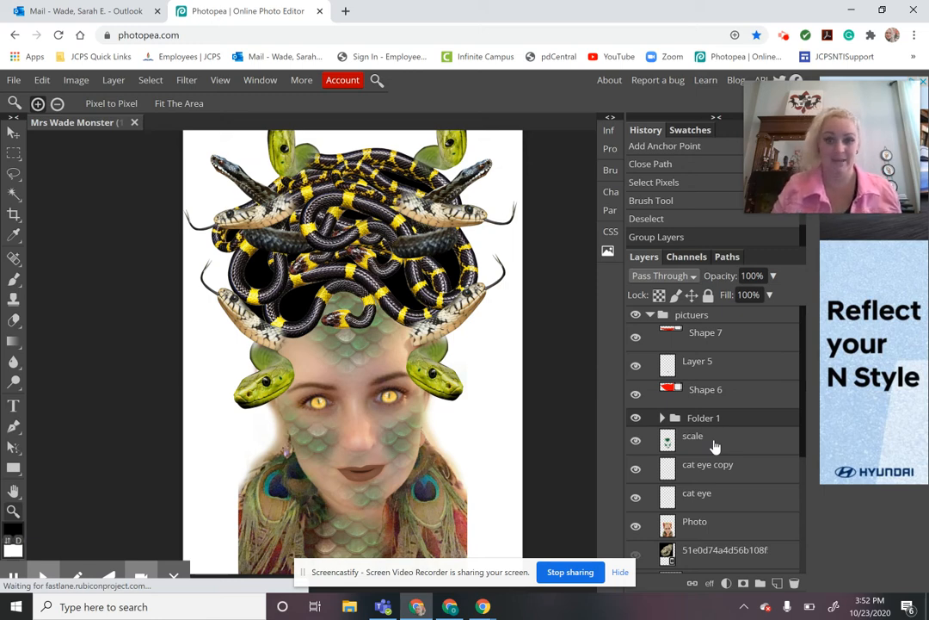
- Move the hidden animal skull layer to the top of the pictuers folder and make it visible
scroll(714, 446, down, 1)
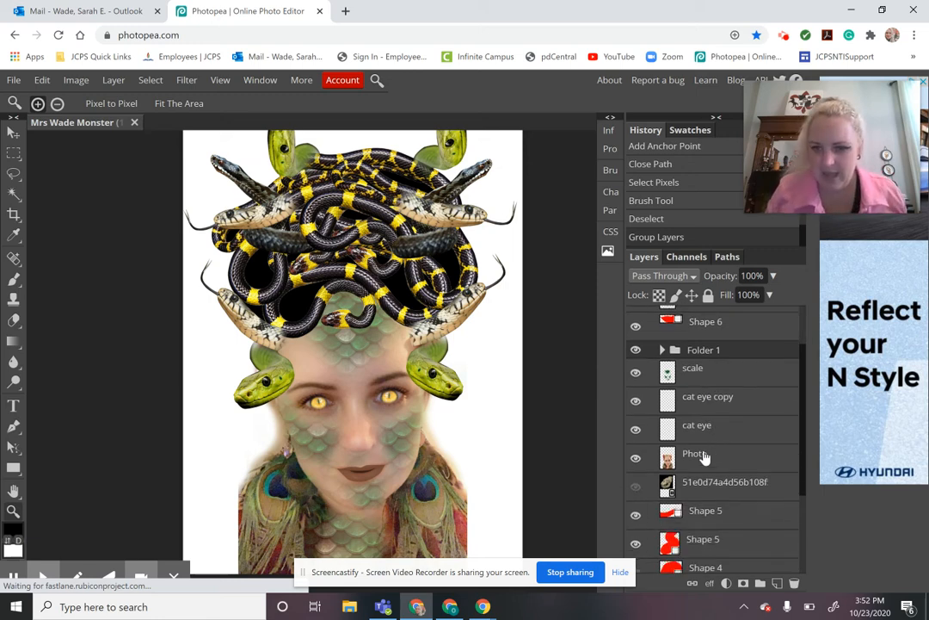
click(696, 487)
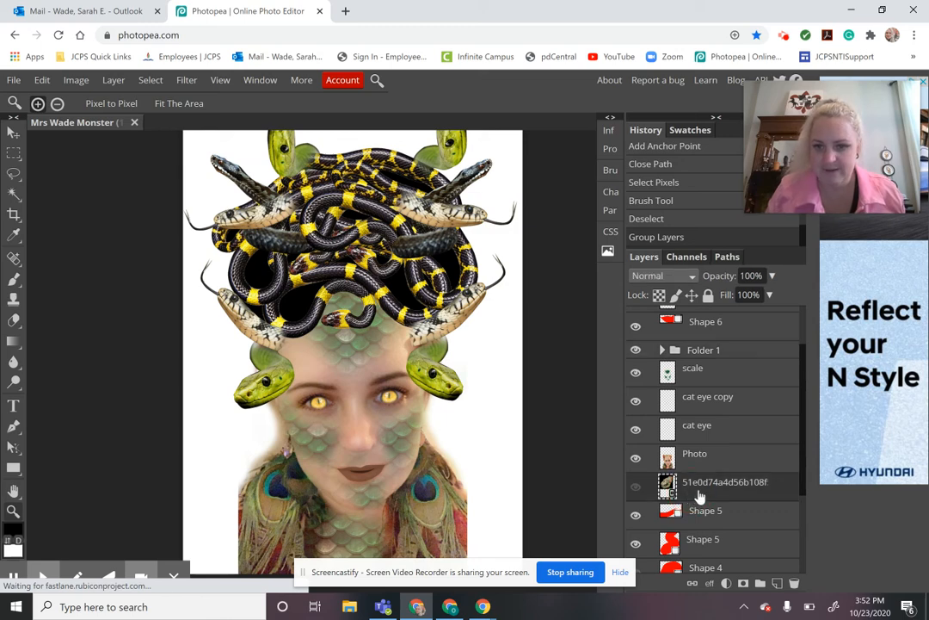
drag(702, 487, 699, 375)
scroll(709, 426, up, 1)
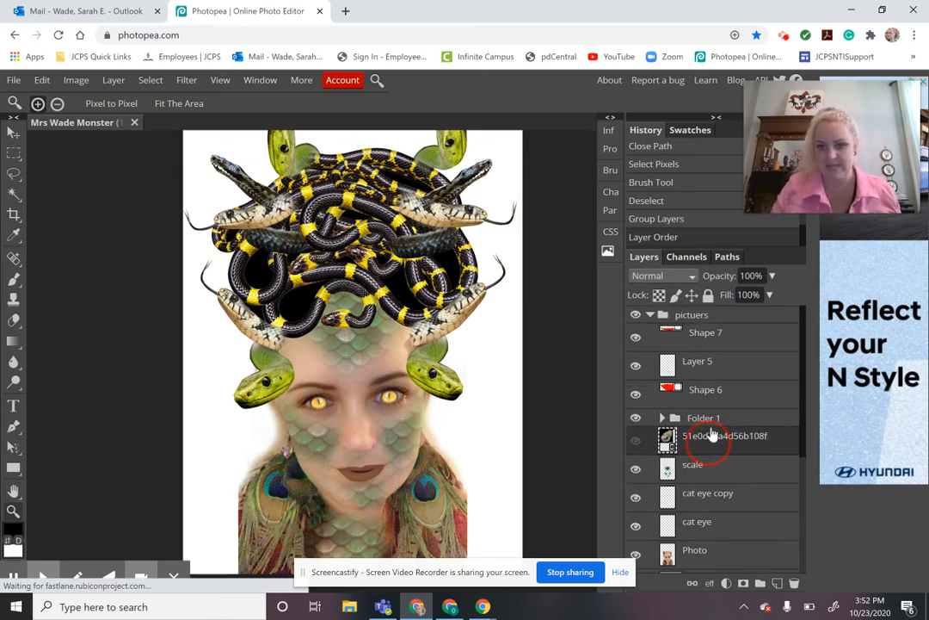
drag(712, 435, 685, 327)
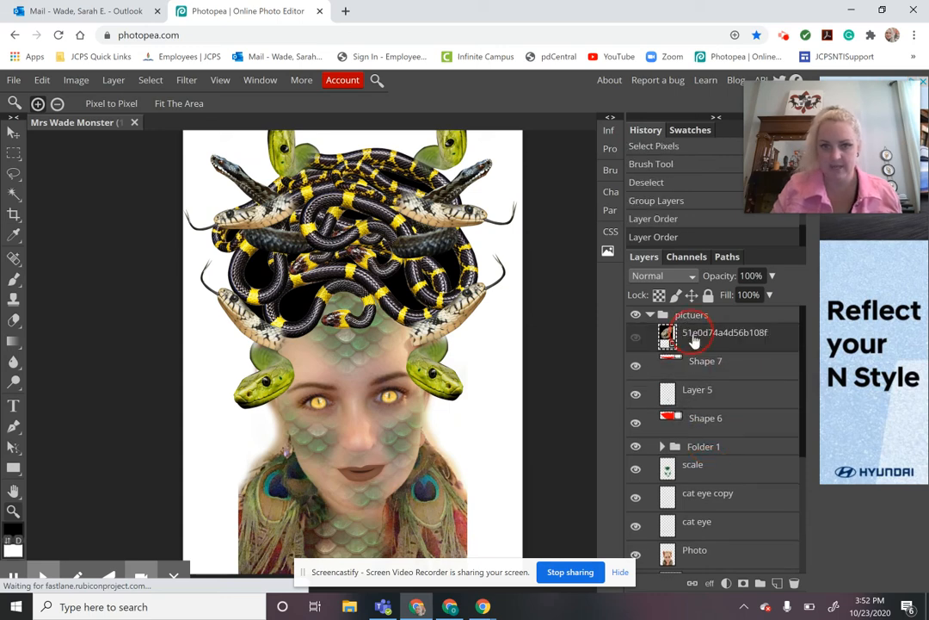
click(635, 335)
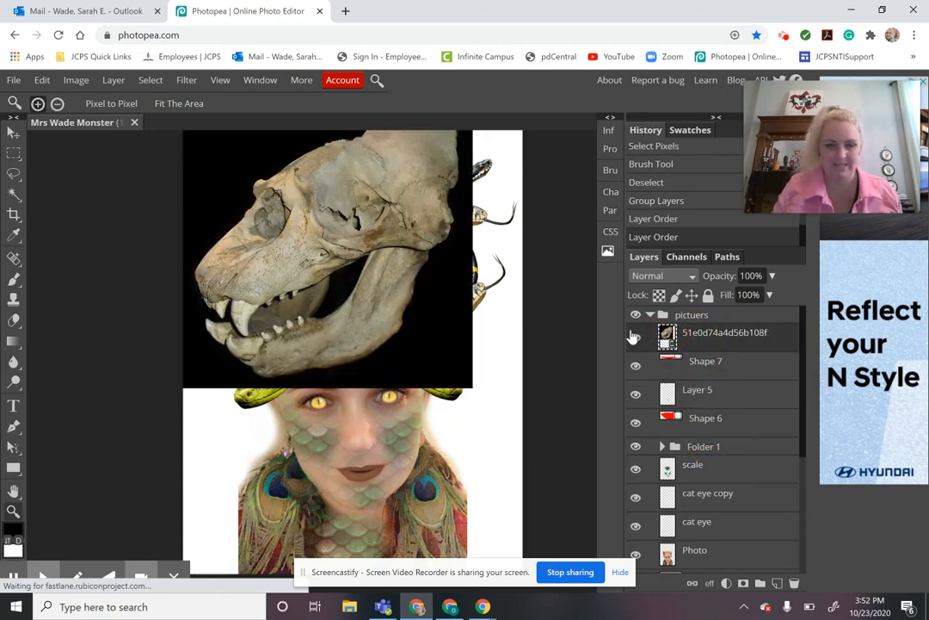
- Trace the skull's large upper canine with the Pen tool as a closed shape path
key(p)
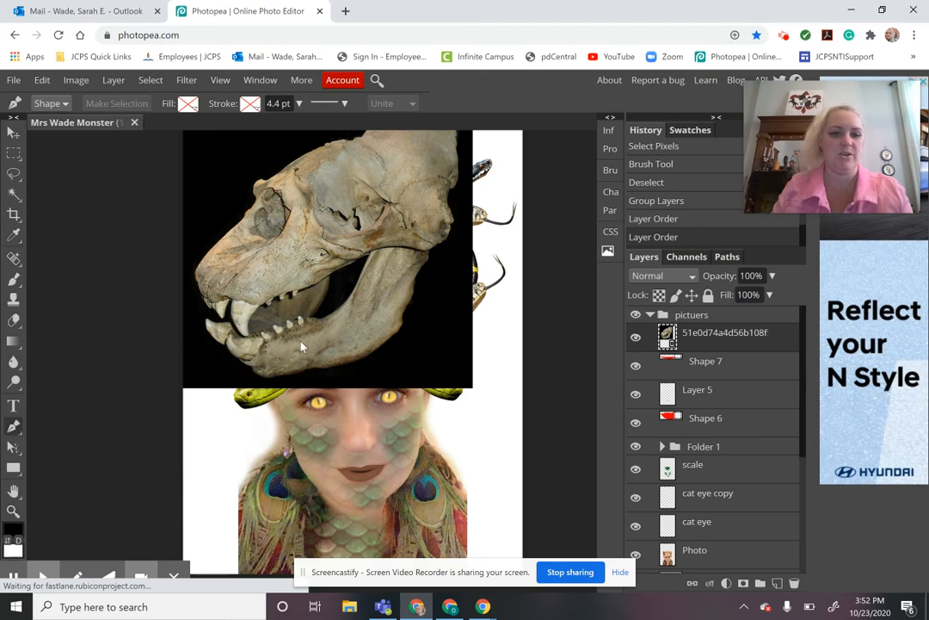
click(257, 308)
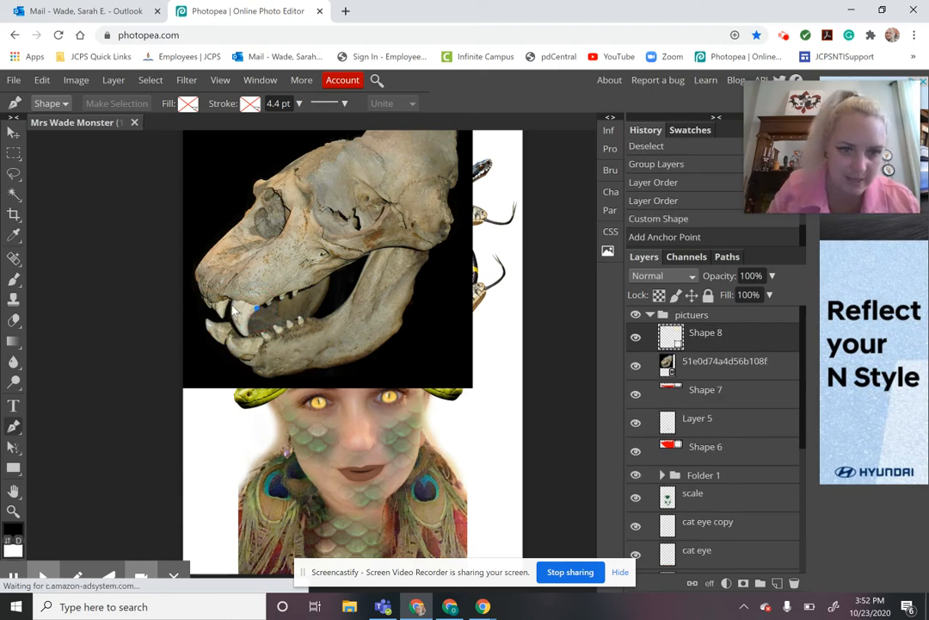
click(227, 309)
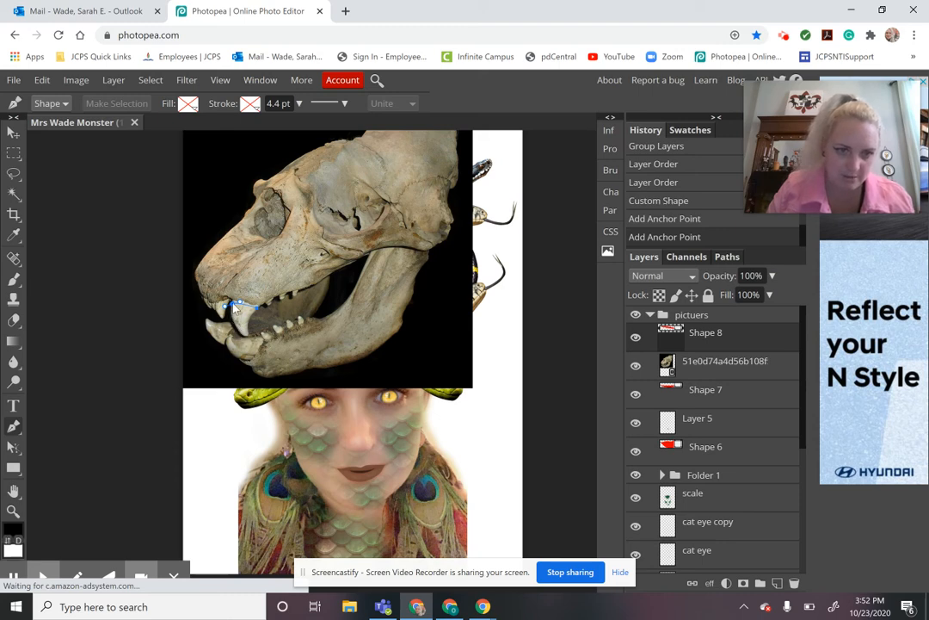
click(242, 337)
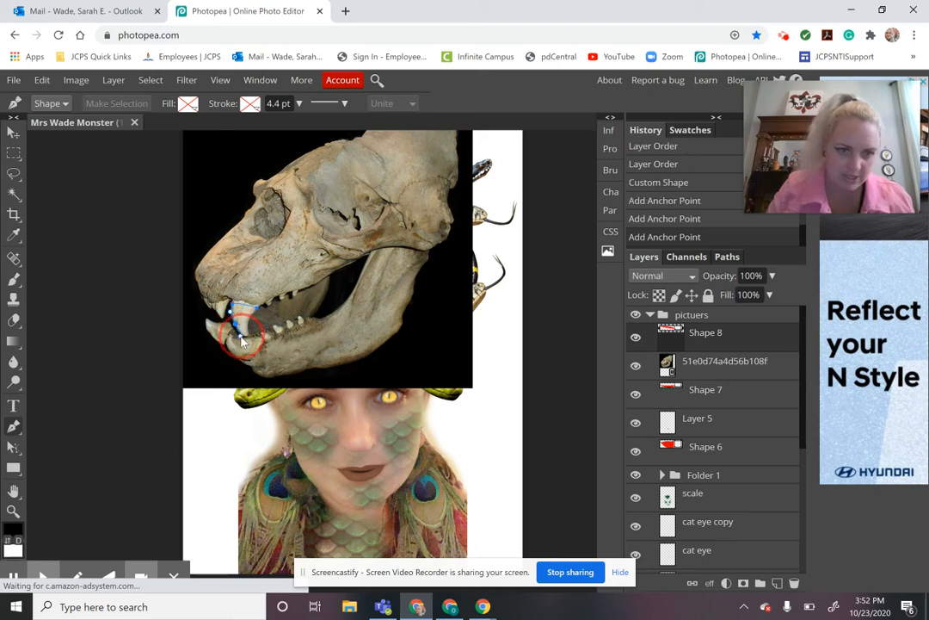
click(242, 334)
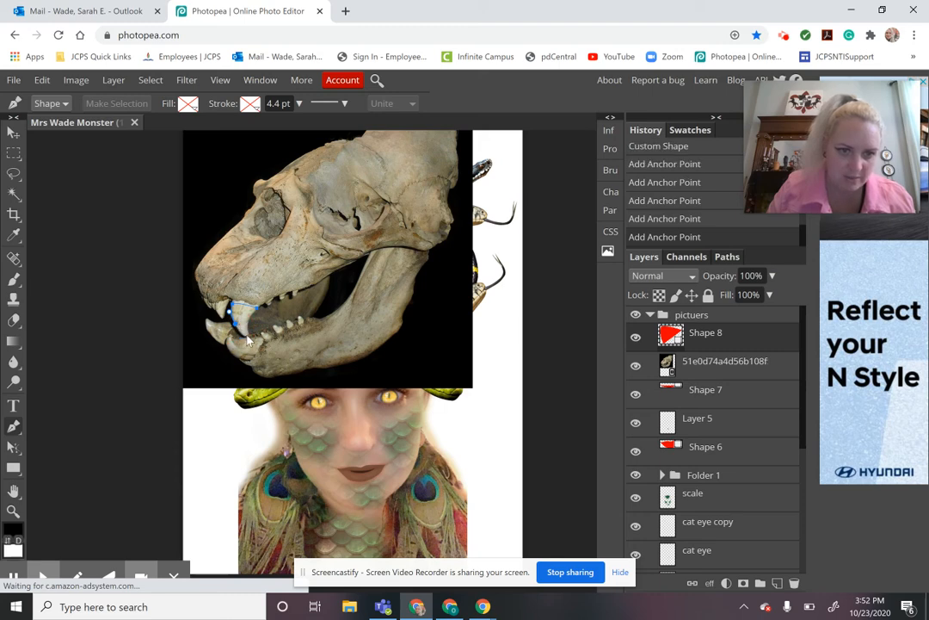
click(252, 340)
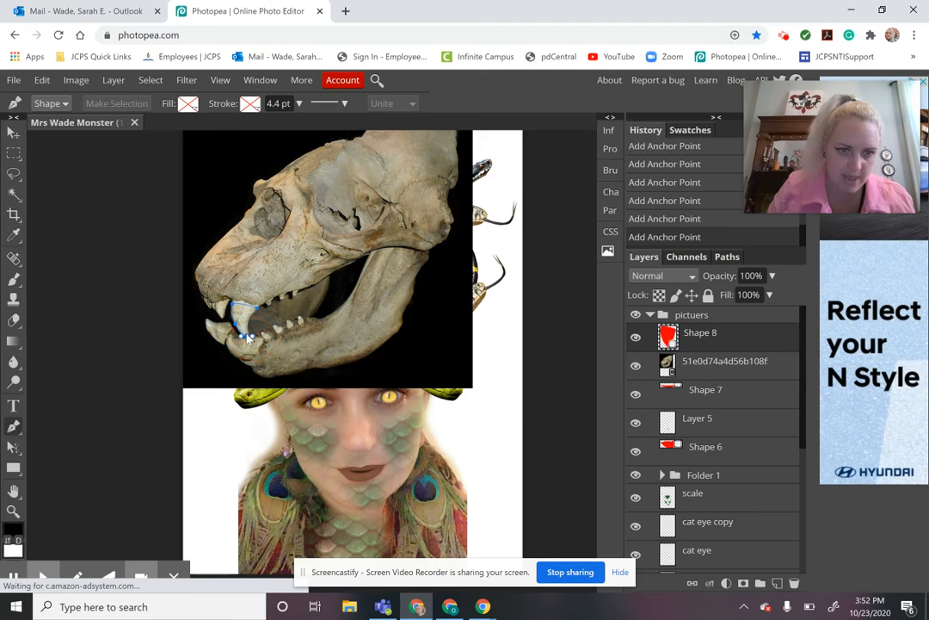
click(274, 300)
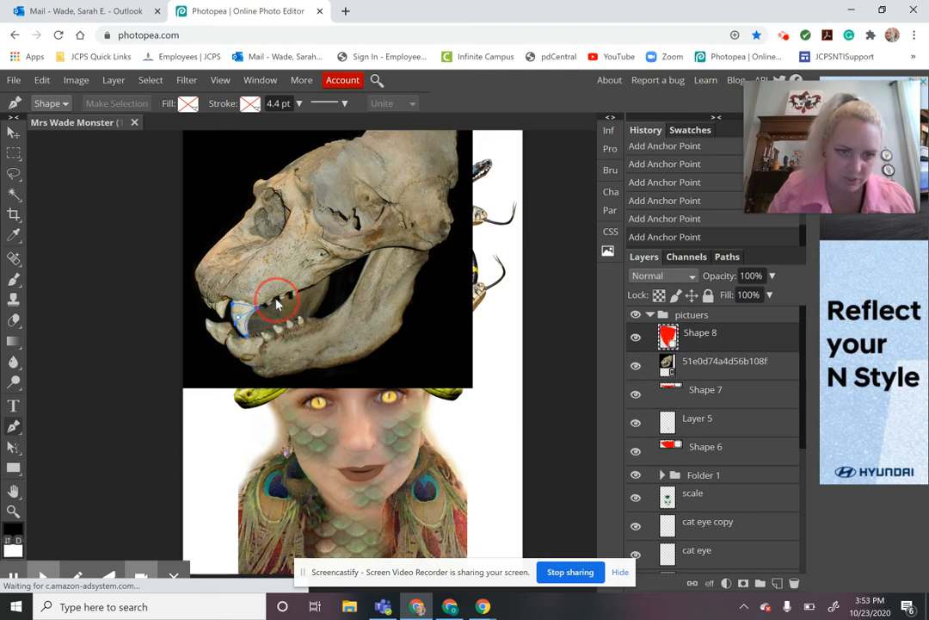
click(257, 312)
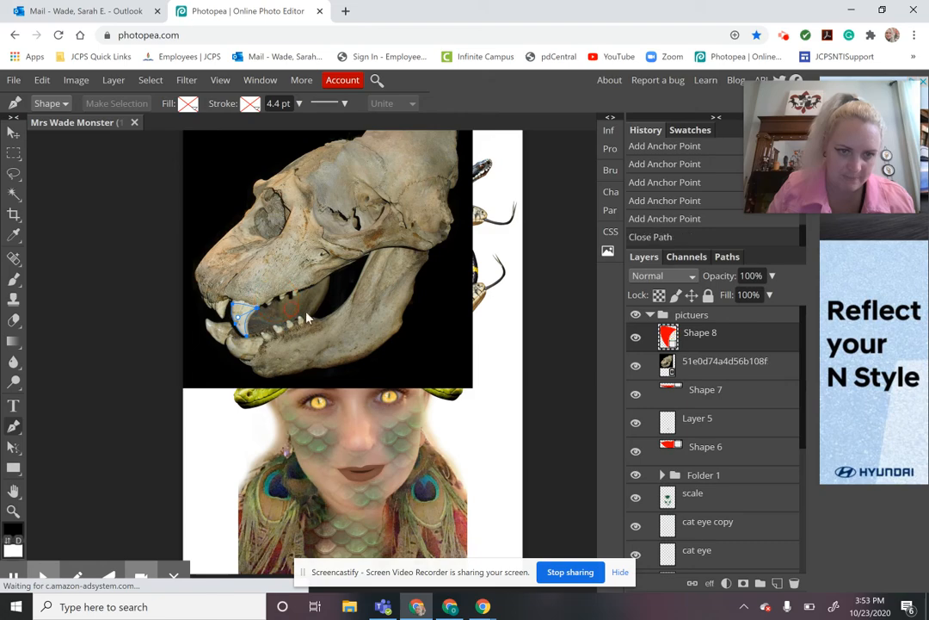
- Turn the closed path around the skull's upper canine into a selection
key(z)
click(244, 315)
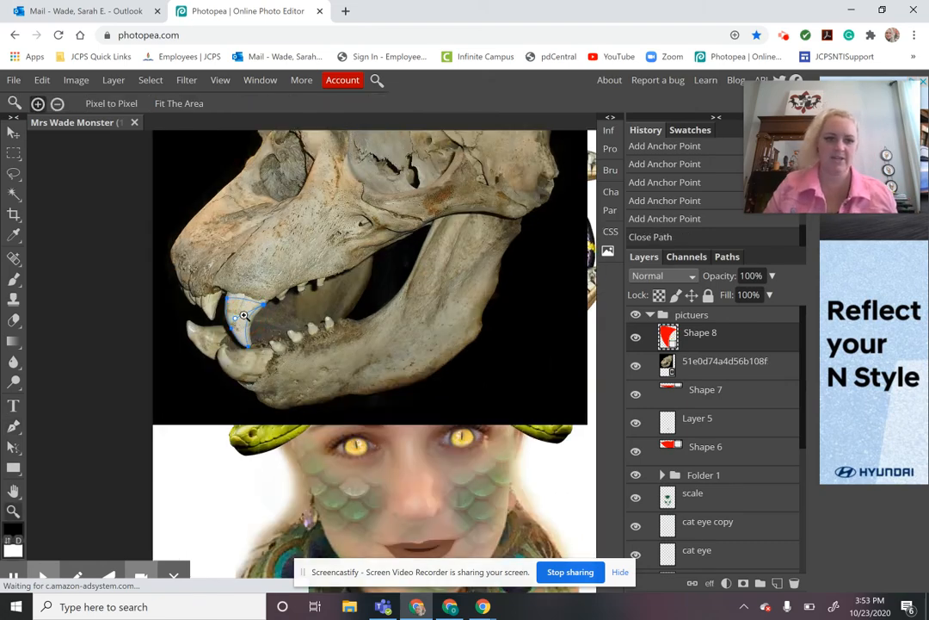
click(245, 314)
click(248, 312)
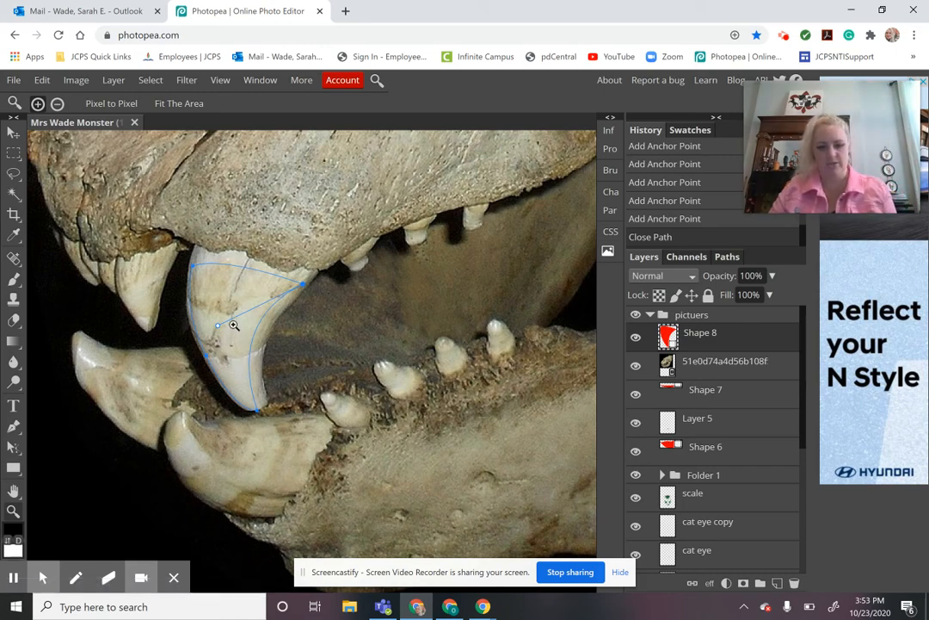
key(p)
right_click(222, 286)
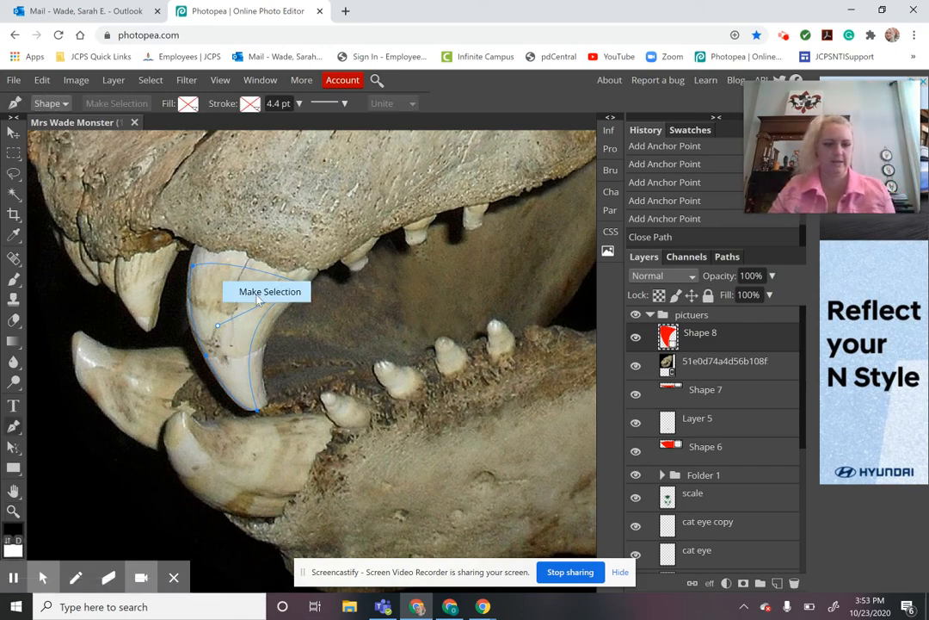
click(237, 292)
click(208, 259)
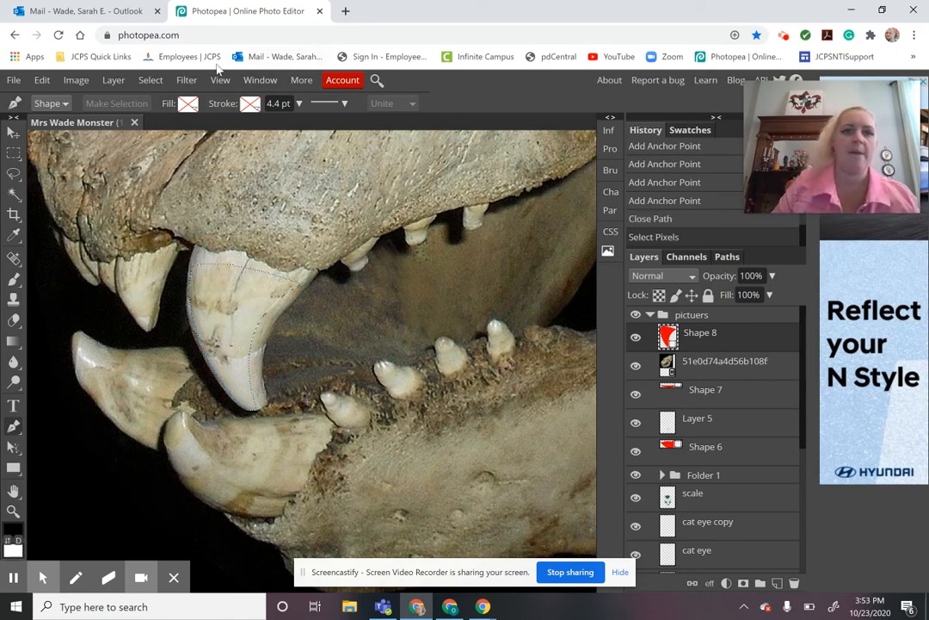
- Invert the selection, clear everything but the canine from the rasterized skull layer, and deselect
click(151, 80)
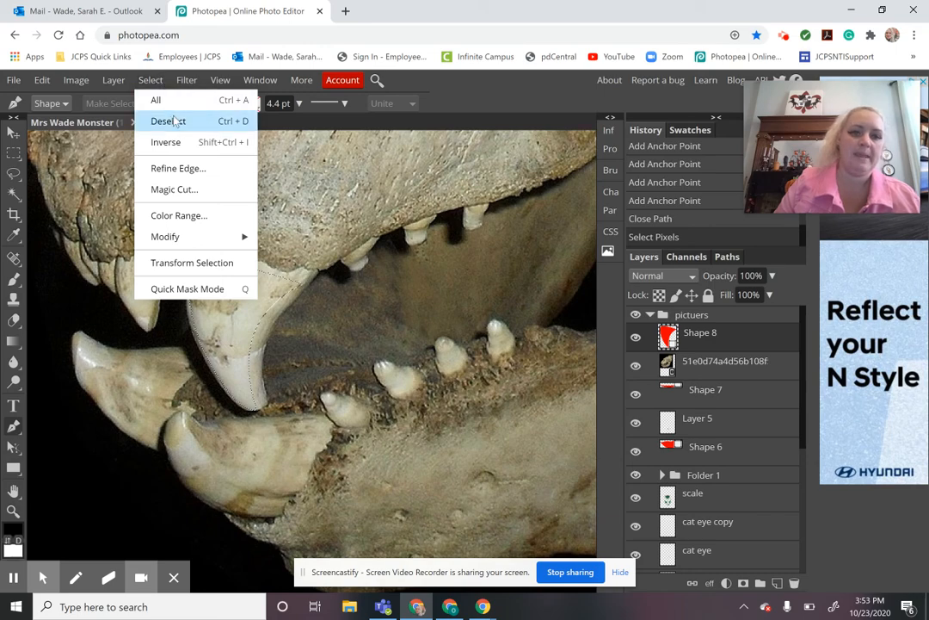
click(163, 141)
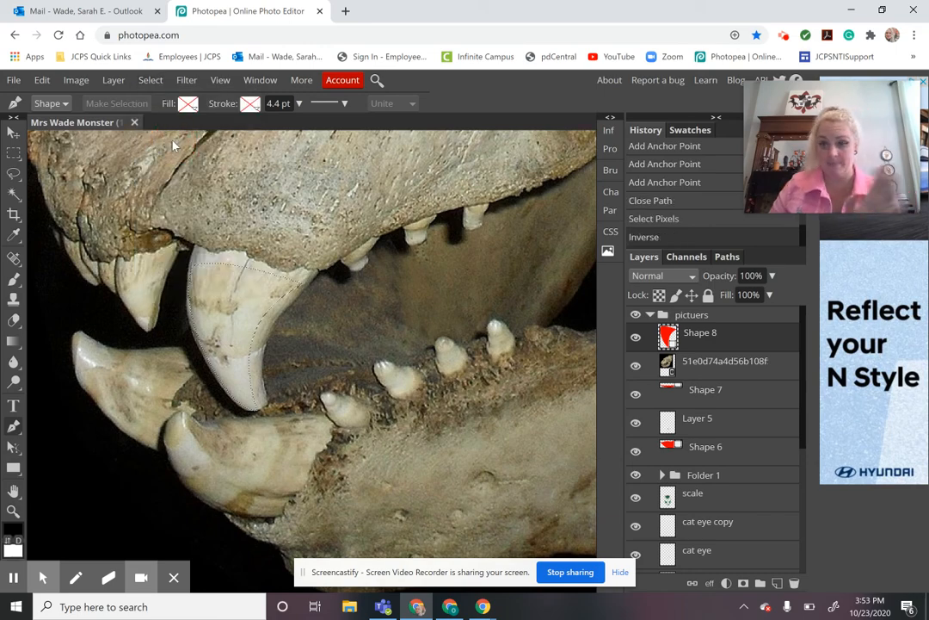
right_click(708, 368)
click(742, 364)
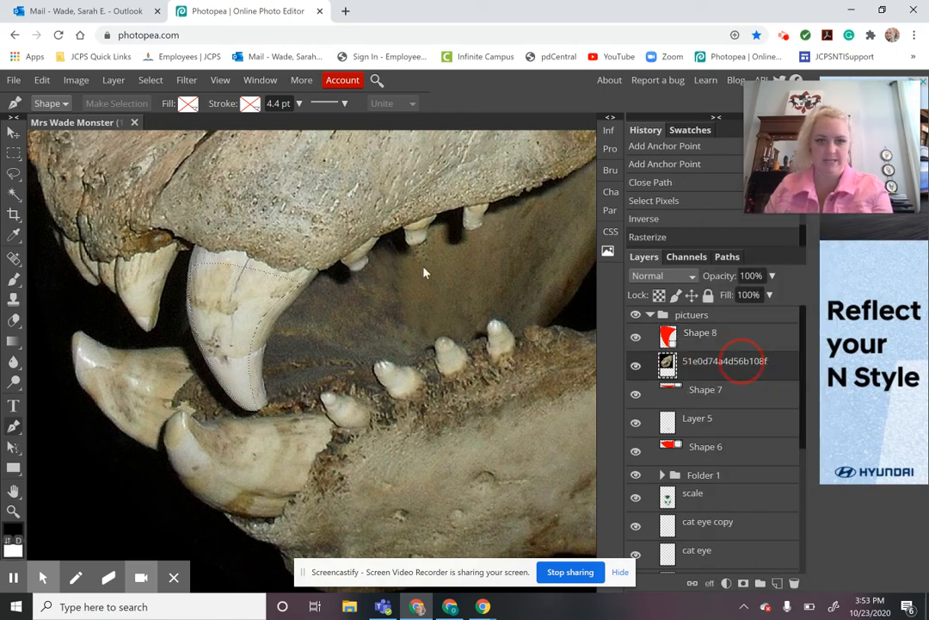
key(Delete)
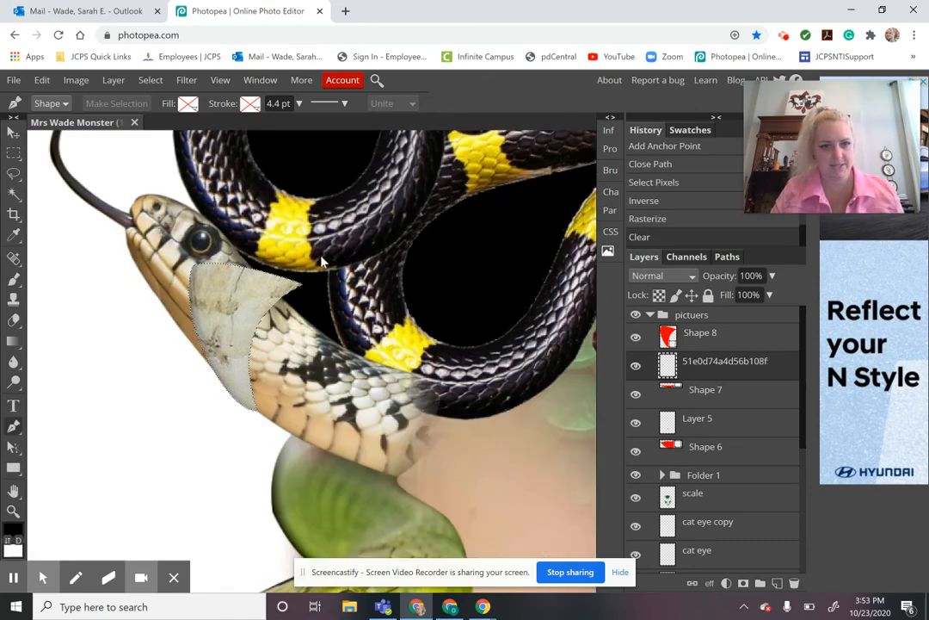
key(z)
alt+click(325, 278)
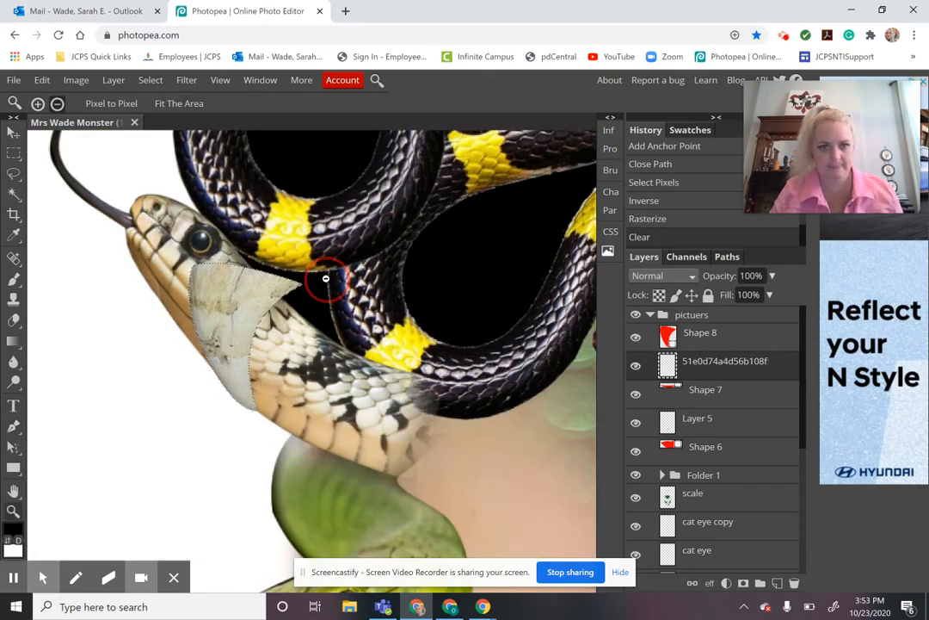
alt+click(326, 278)
alt+click(325, 278)
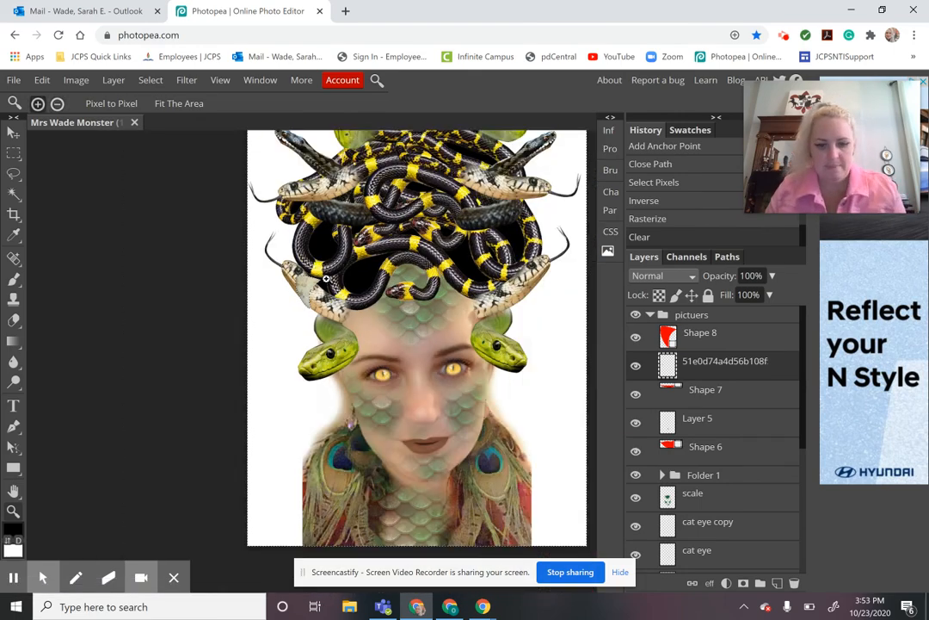
key(ctrl+d)
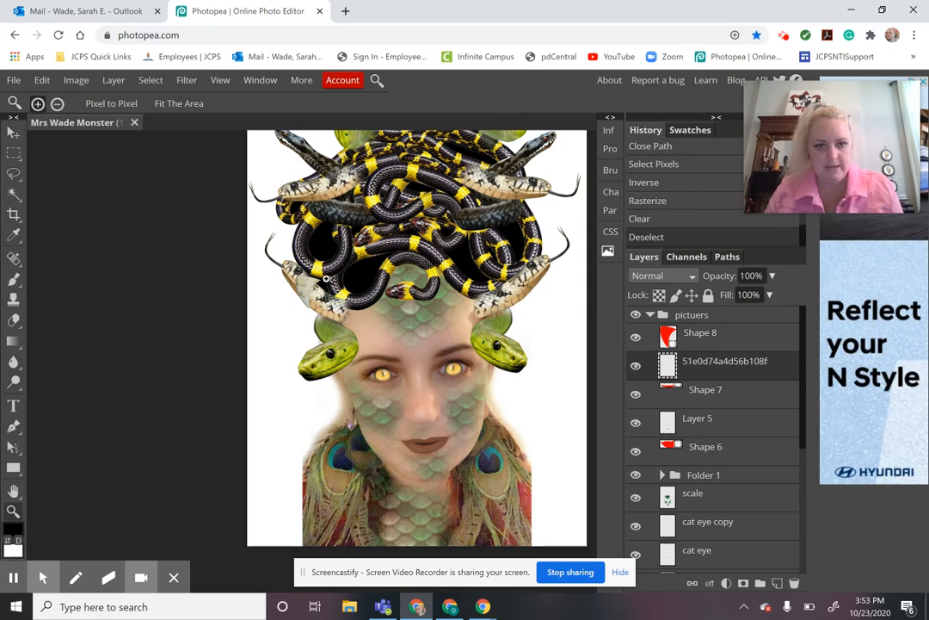
- Move the cut-out fang on the skull layer from the snake's head down to just below the portrait's lips
key(v)
drag(309, 290, 298, 397)
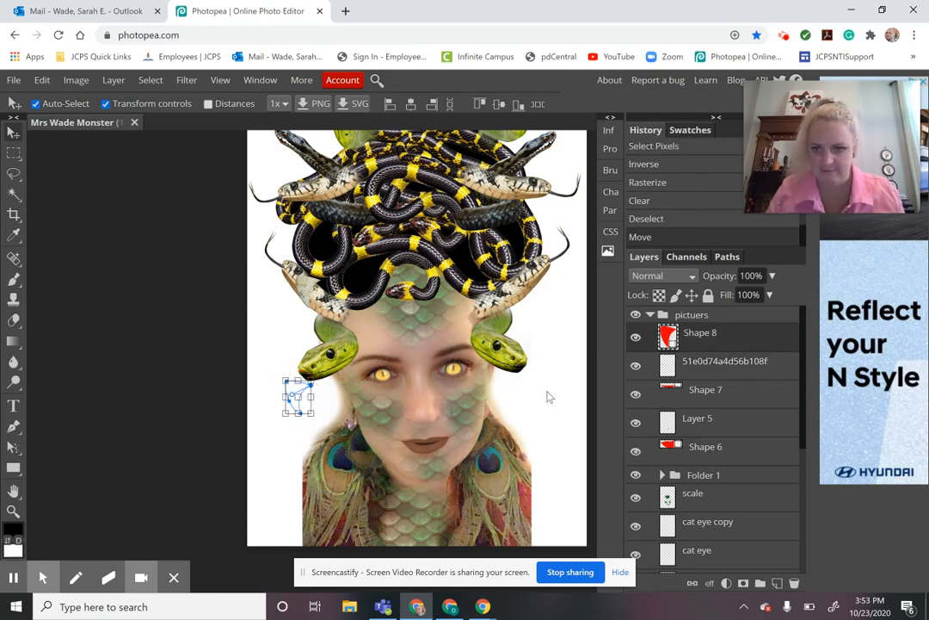
click(711, 375)
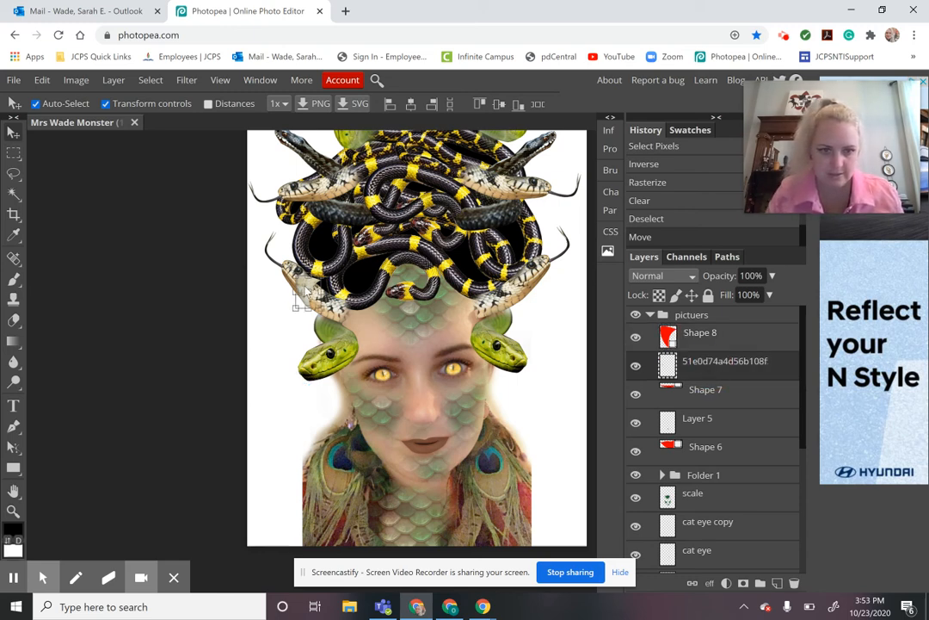
drag(303, 292, 418, 469)
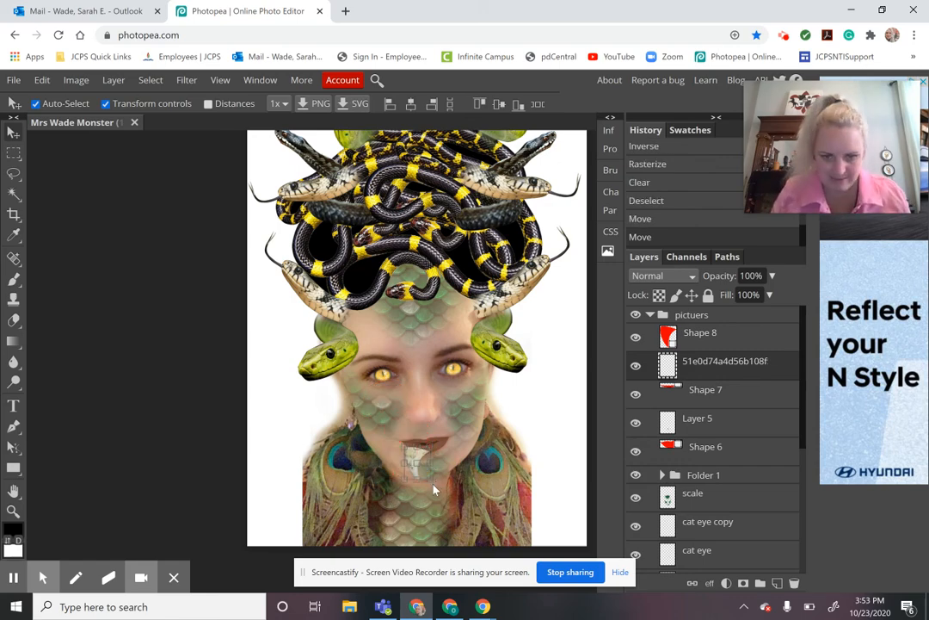
- Scale the fang to 40.18% width and 47.06% height, rotate it -9.4°, and place it over the left side of the lips
key(z)
click(429, 464)
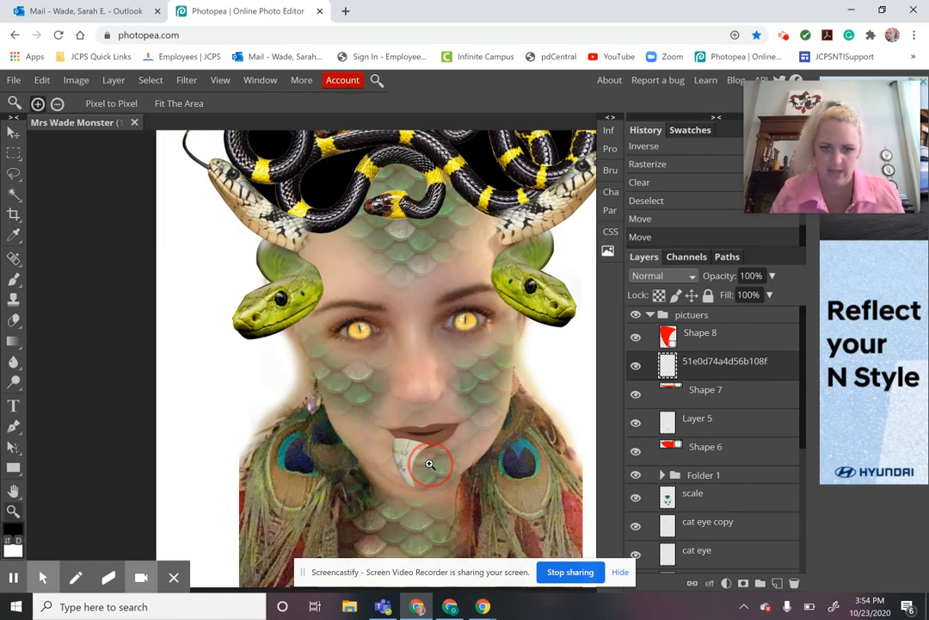
click(429, 464)
key(v)
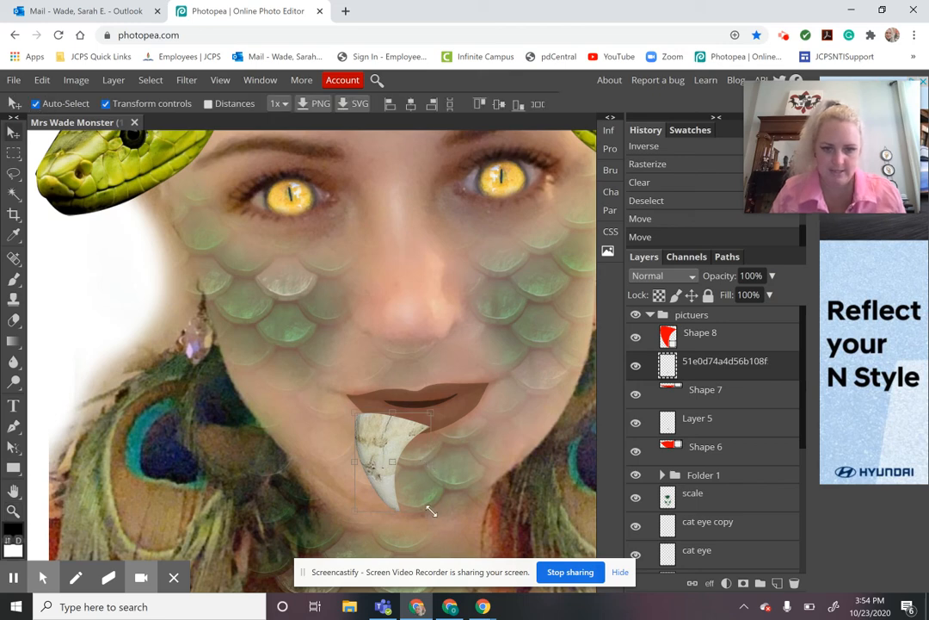
drag(430, 511, 382, 421)
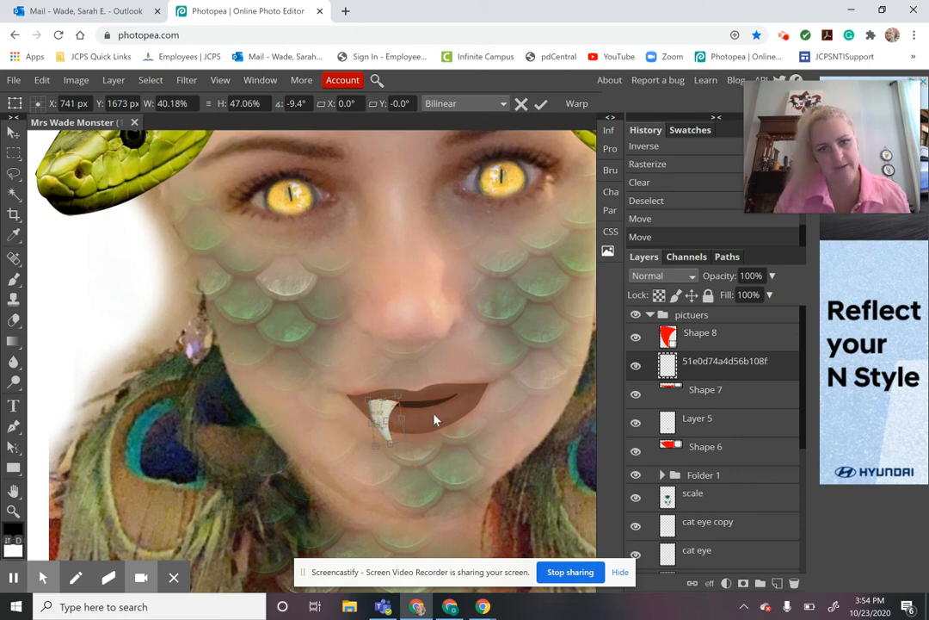
key(Return)
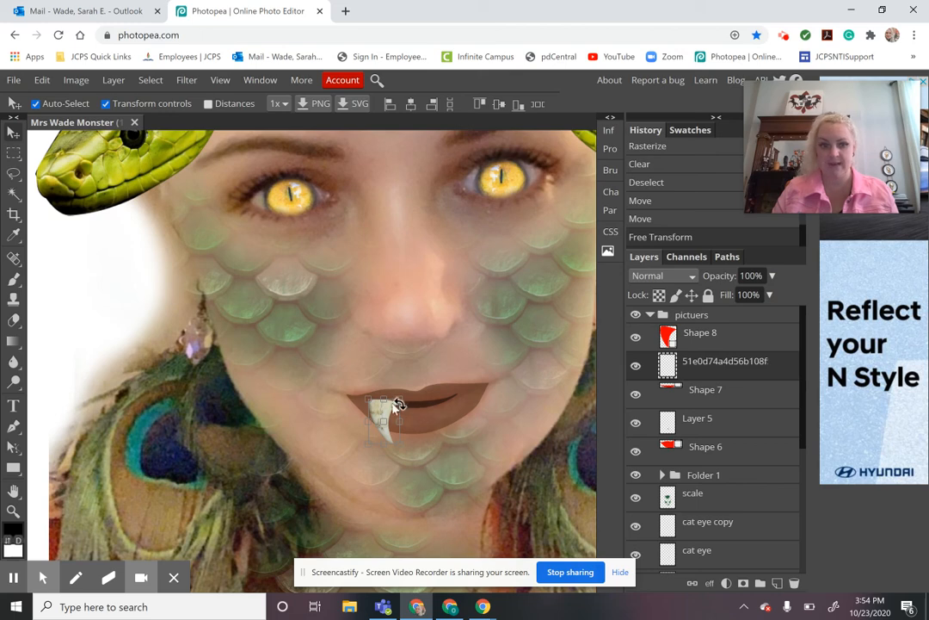
- Duplicate the fang, mirror it with 102.17% width, -100% height and 172.7° rotation, and position it on the right side of the mouth
drag(389, 417, 469, 446)
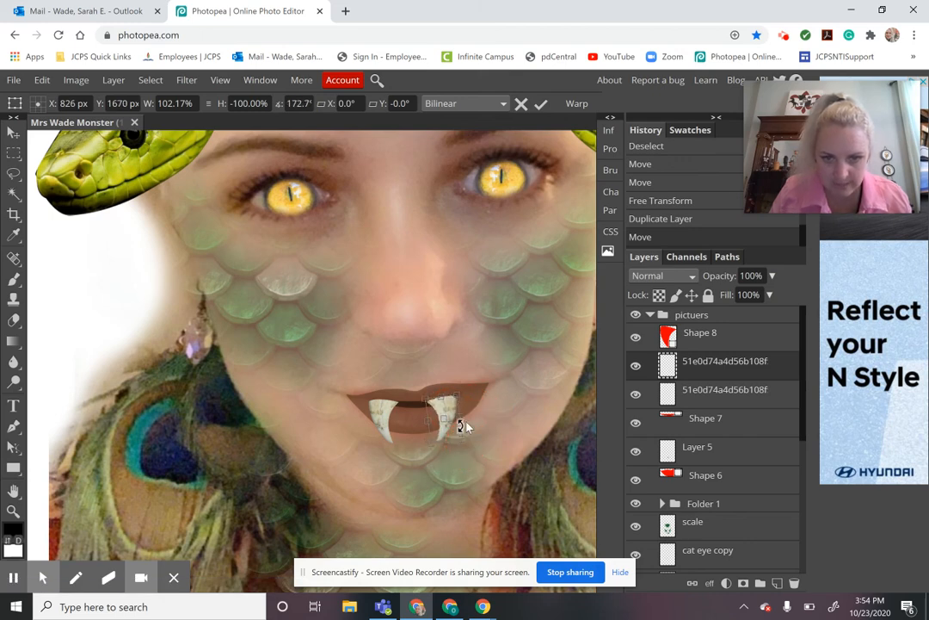
key(Return)
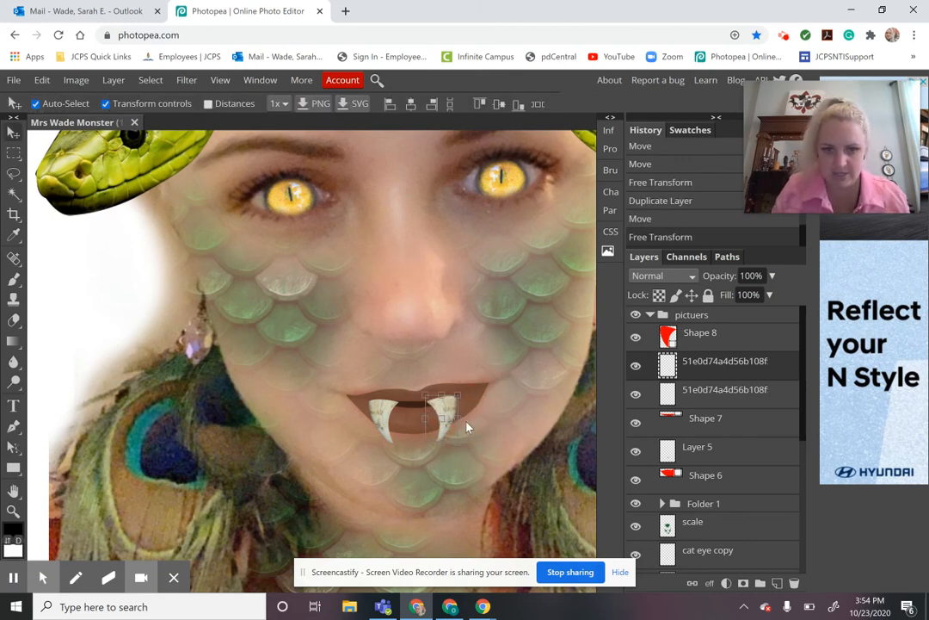
key(z)
click(415, 388)
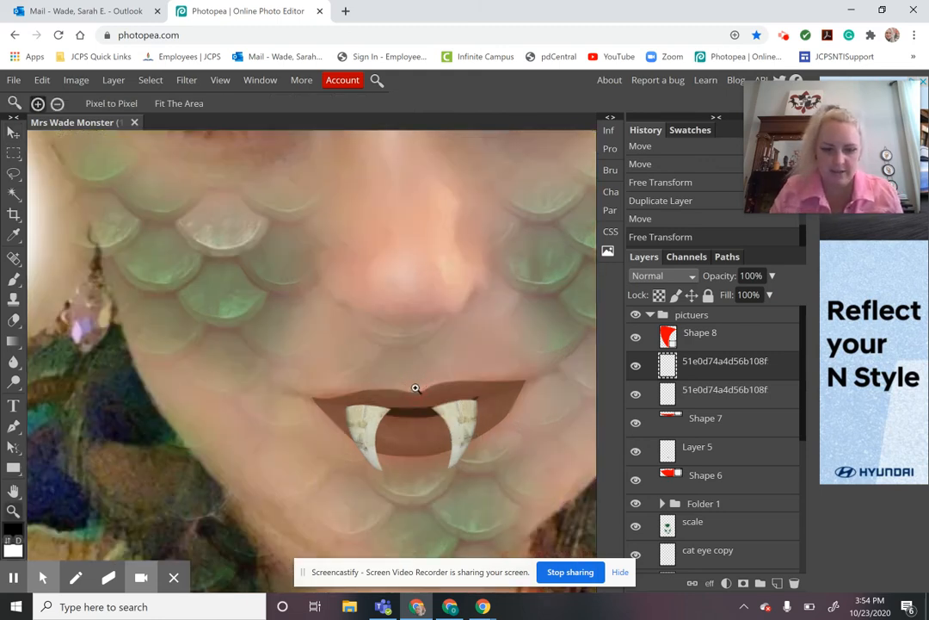
key(v)
key(Right)
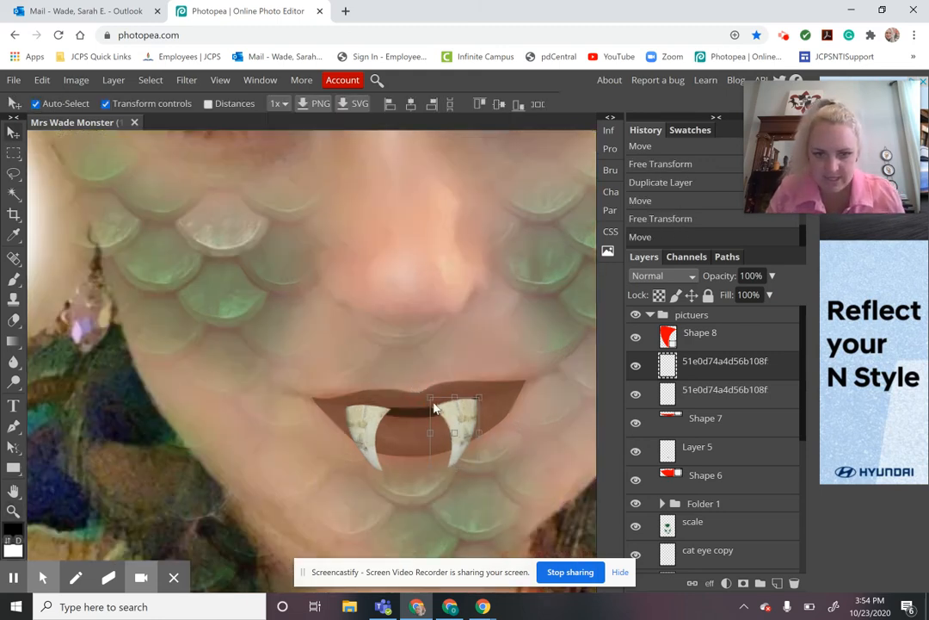
- Reduce the eraser size to 15 and try to erase the upper edge of the left fang
key(b)
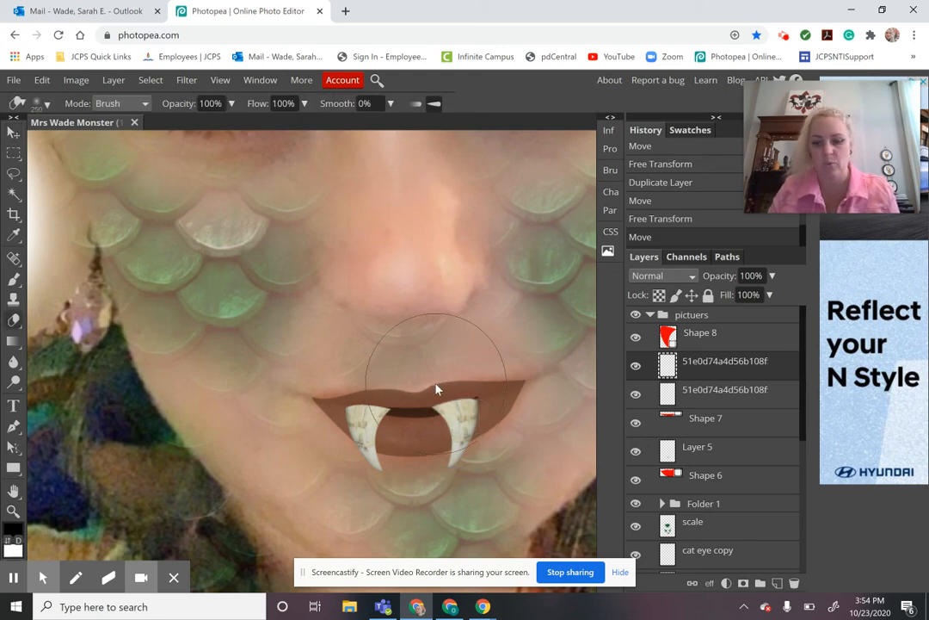
key(bracketleft)
key(bracketleft)
key(bracketleft)
key(bracketleft)
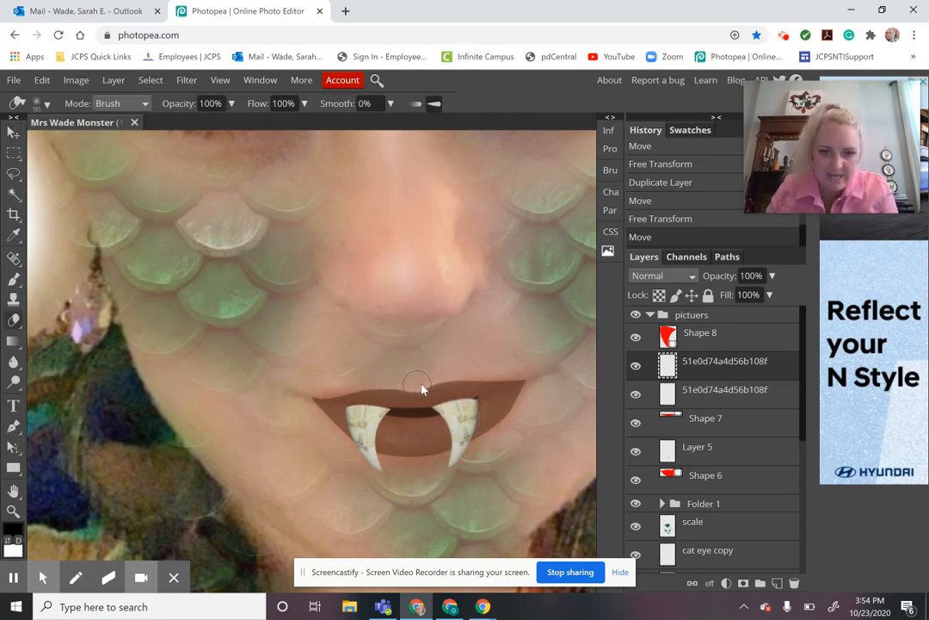
key(bracketleft)
key(bracketleft)
mouse_move(384, 407)
mouse_down()
mouse_move(363, 405)
mouse_move(379, 408)
mouse_up()
- Try erasing the upper edge of the right fang along the lip, and undo the stroke
key(v)
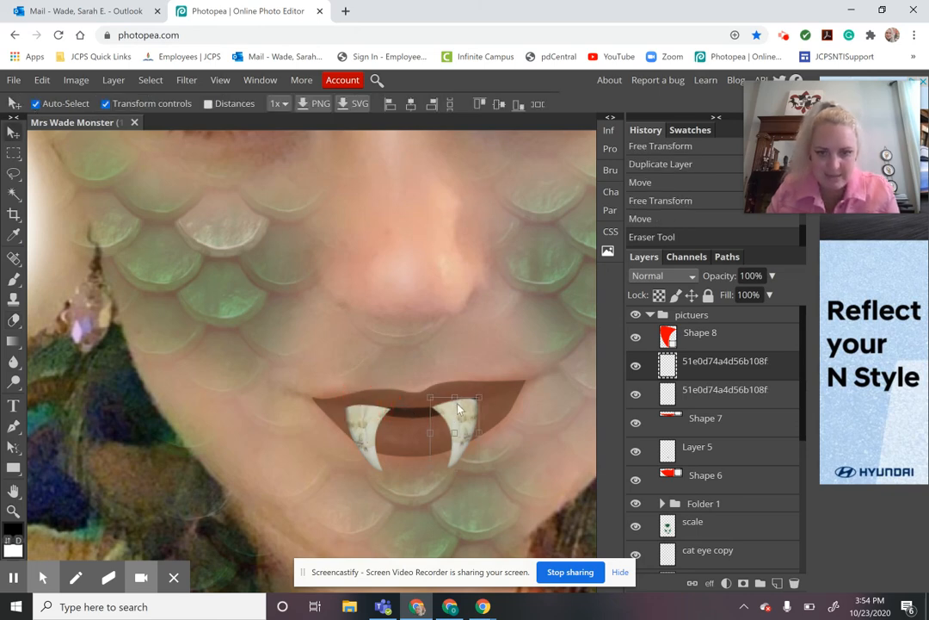
key(e)
mouse_move(465, 400)
mouse_down()
mouse_move(434, 406)
mouse_move(482, 398)
mouse_move(443, 398)
mouse_up()
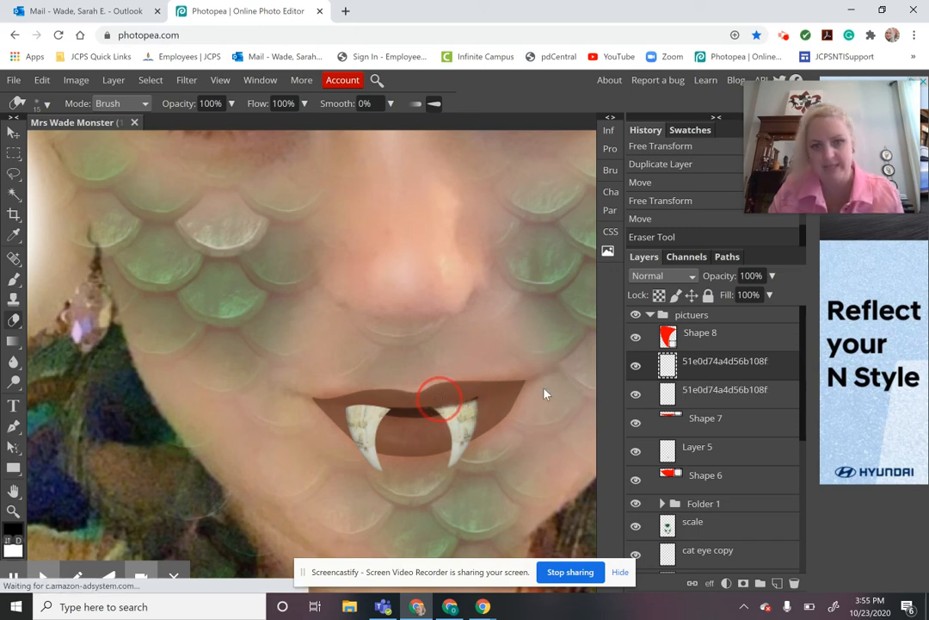
key(ctrl+z)
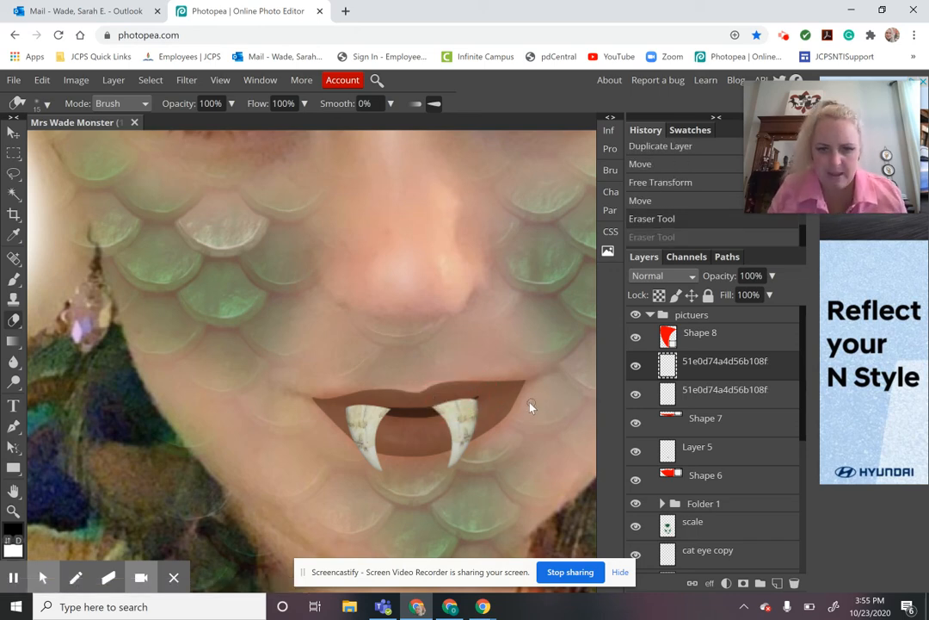
- Erase the upper edges of the right and left fangs along the upper lip, redoing the left fang's stroke once
mouse_move(472, 398)
mouse_down()
mouse_move(440, 405)
mouse_move(449, 389)
mouse_up()
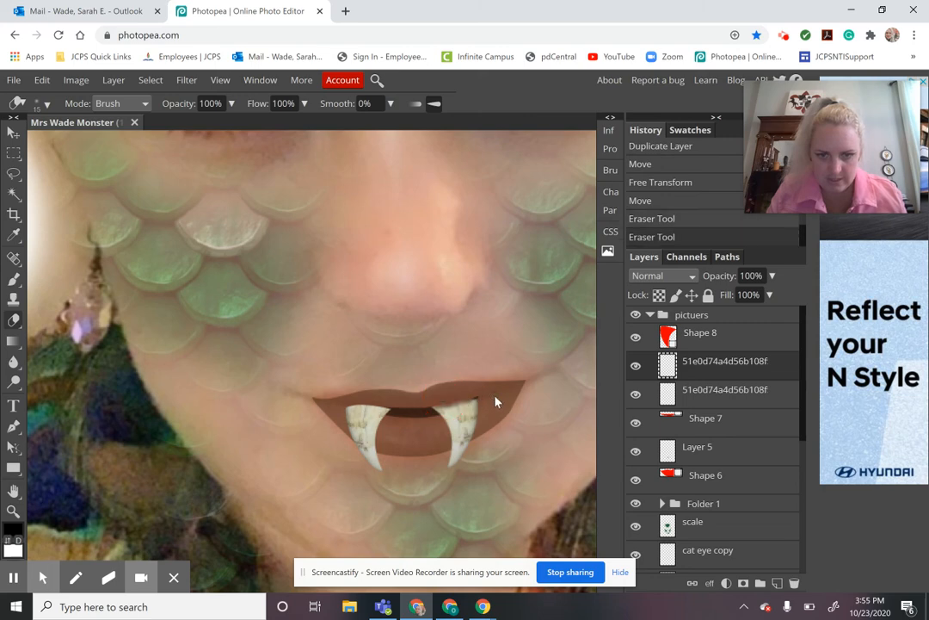
key(v)
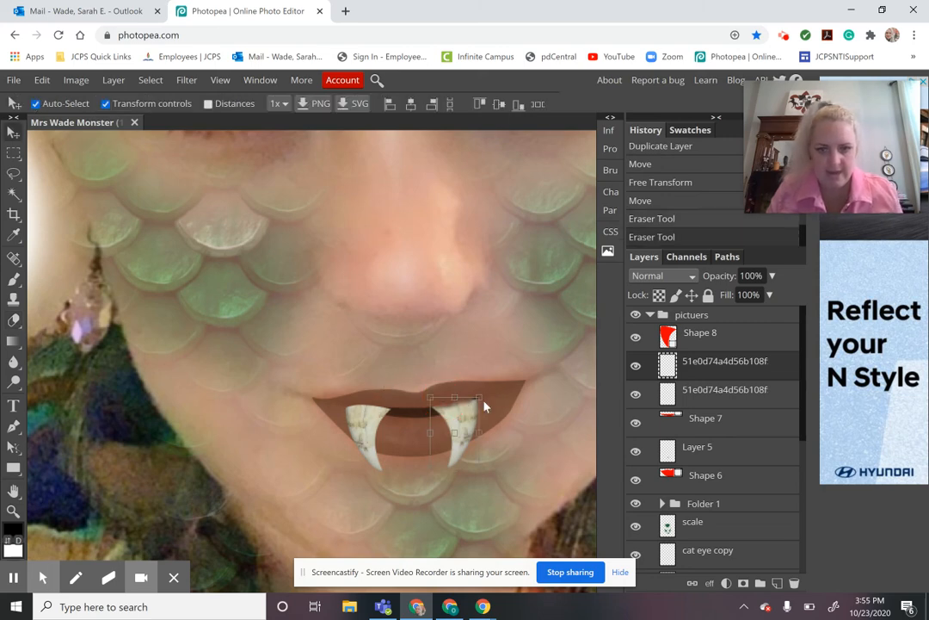
click(667, 397)
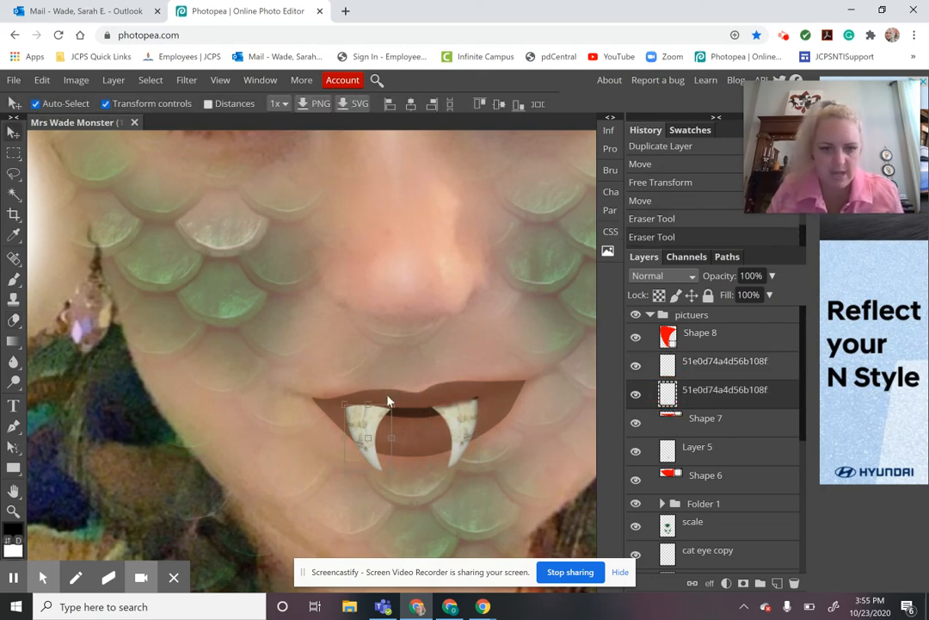
key(e)
mouse_move(392, 411)
mouse_down()
mouse_move(344, 399)
mouse_move(383, 411)
mouse_move(394, 403)
mouse_move(369, 407)
mouse_up()
key(ctrl+z)
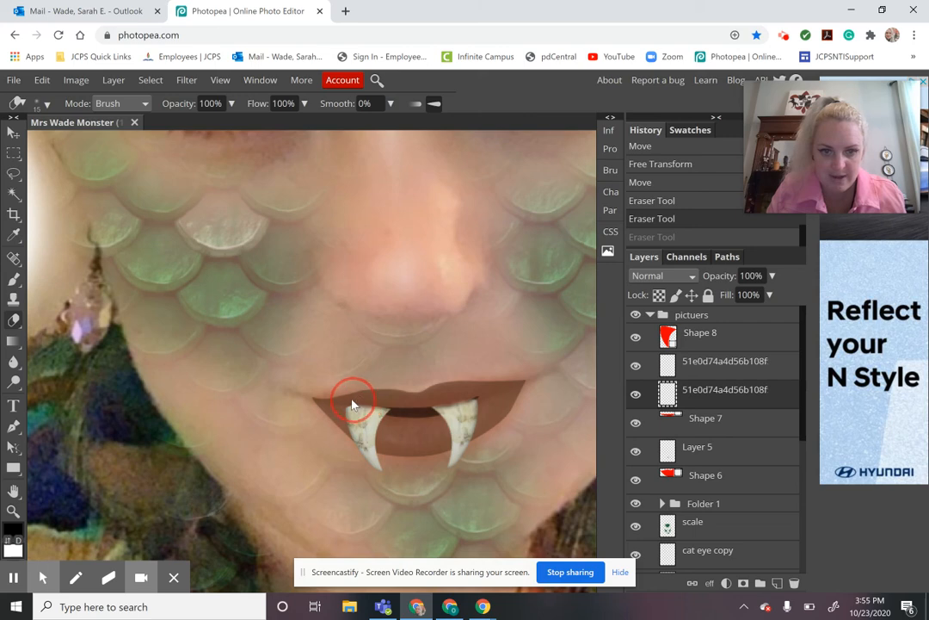
drag(354, 399, 346, 399)
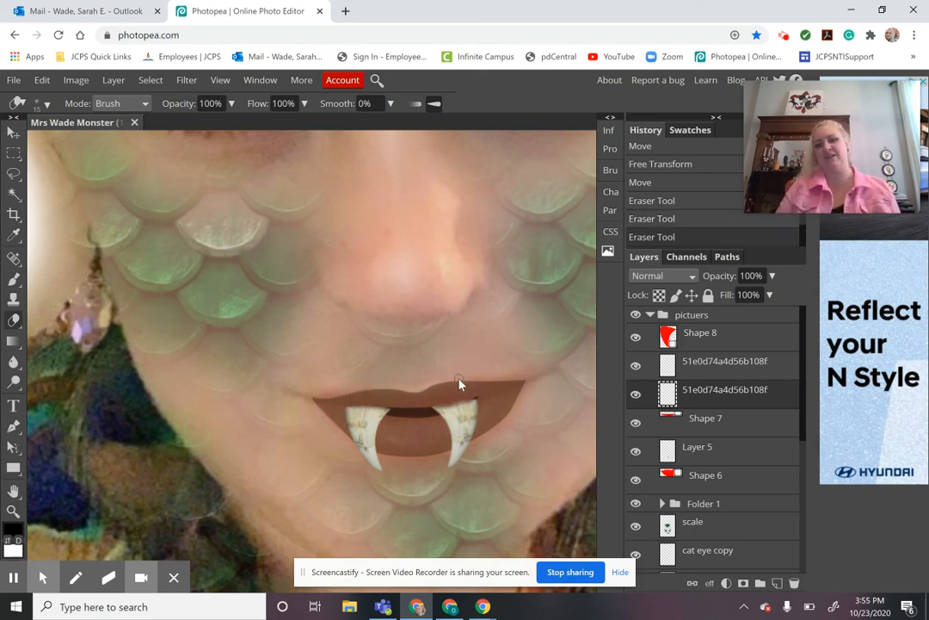
- Nudge the right fang slightly upward by two small increments
key(v)
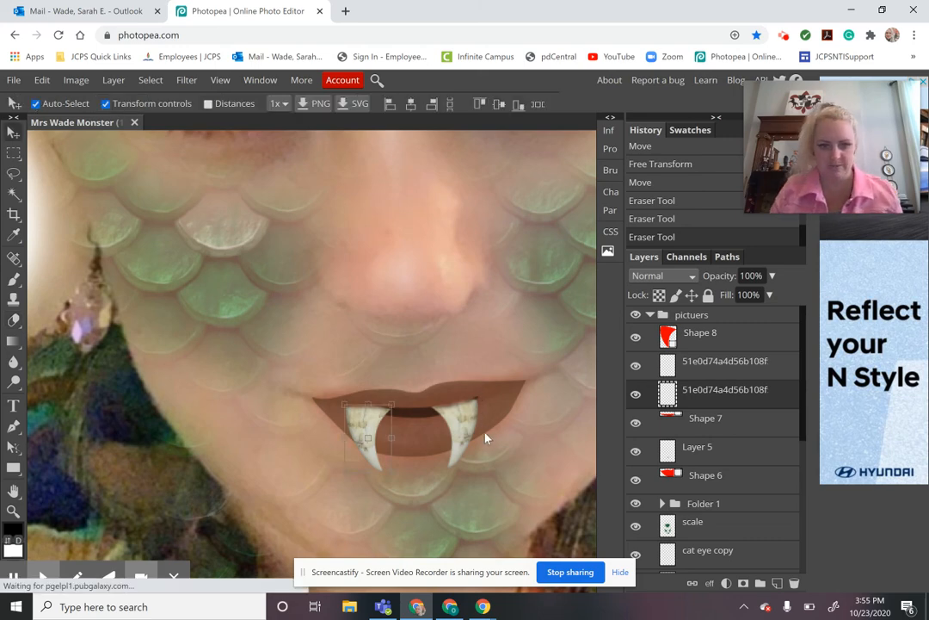
click(684, 368)
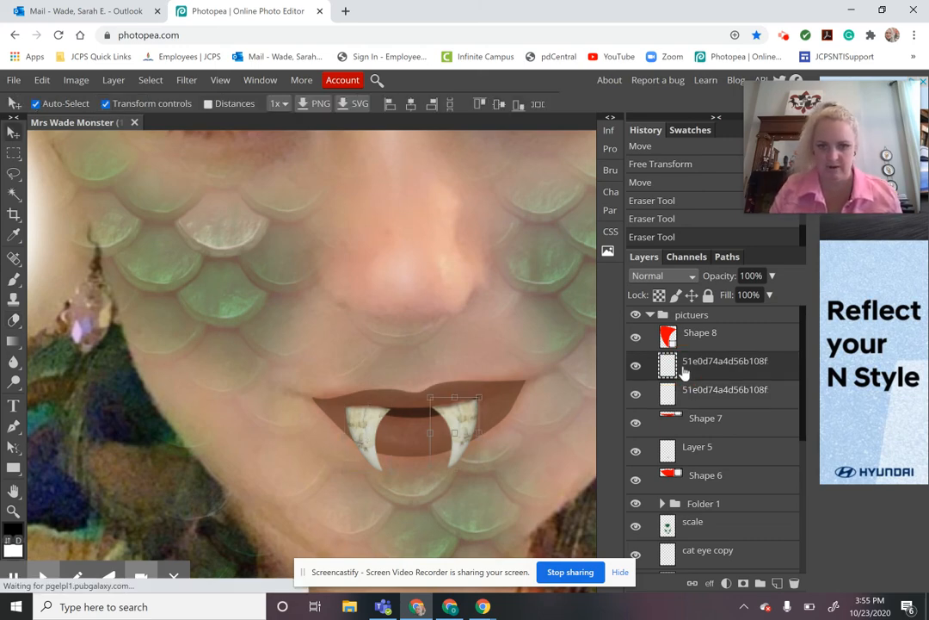
key(Up)
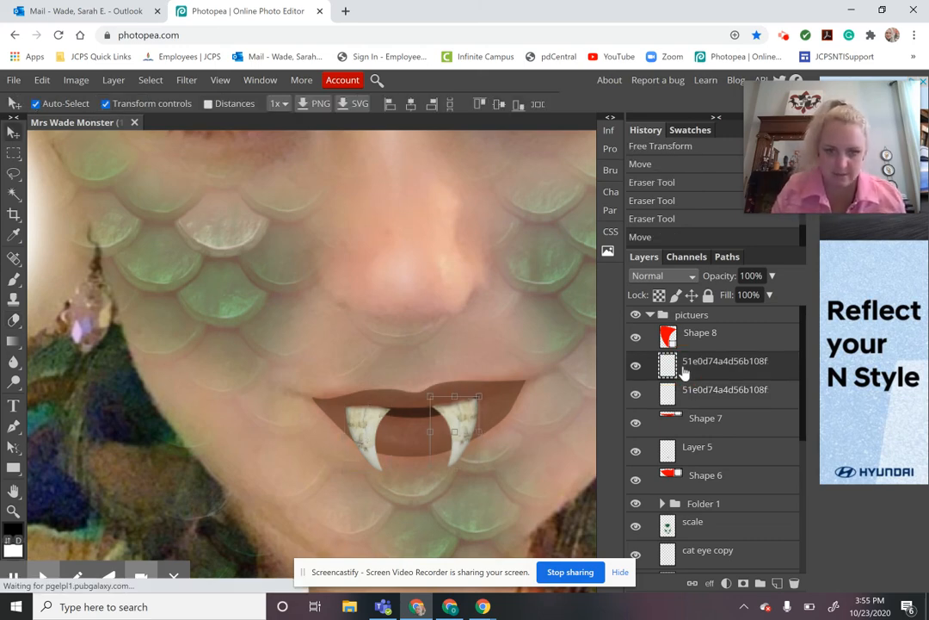
key(Up)
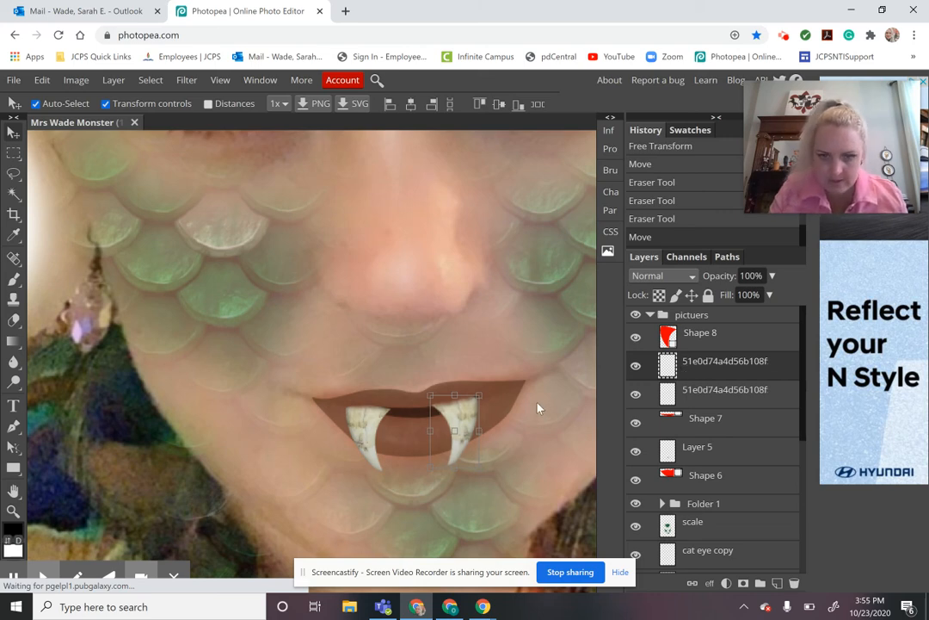
- Place the parthenon layer directly beneath the Photo layer and make it visible
key(z)
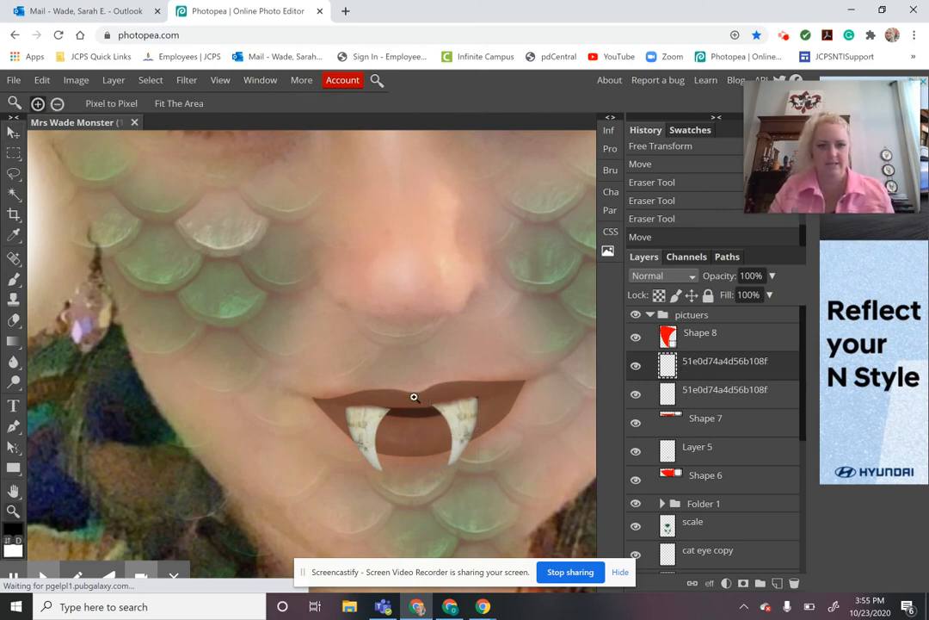
alt+click(385, 382)
alt+click(385, 381)
alt+click(385, 381)
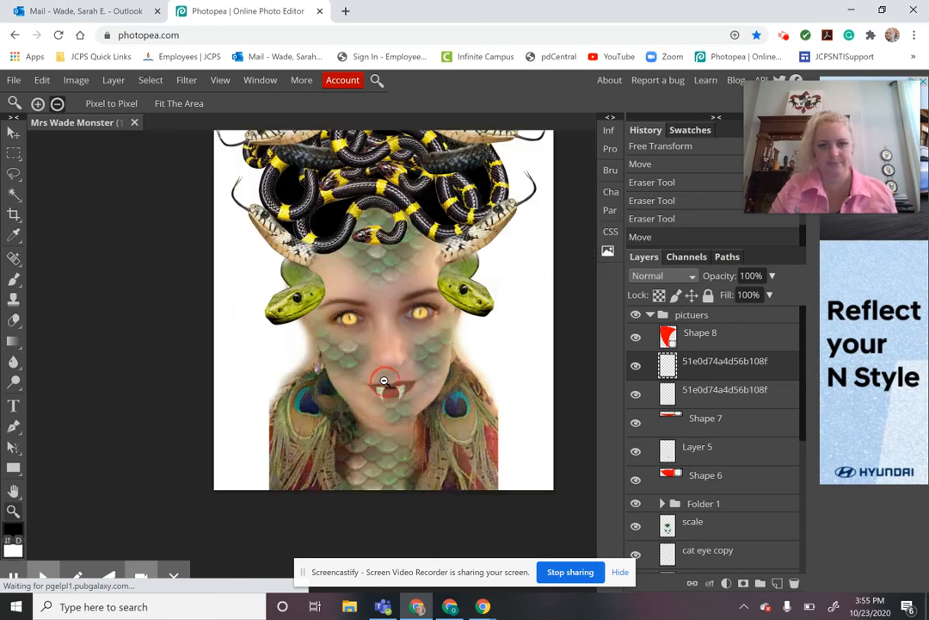
alt+click(411, 332)
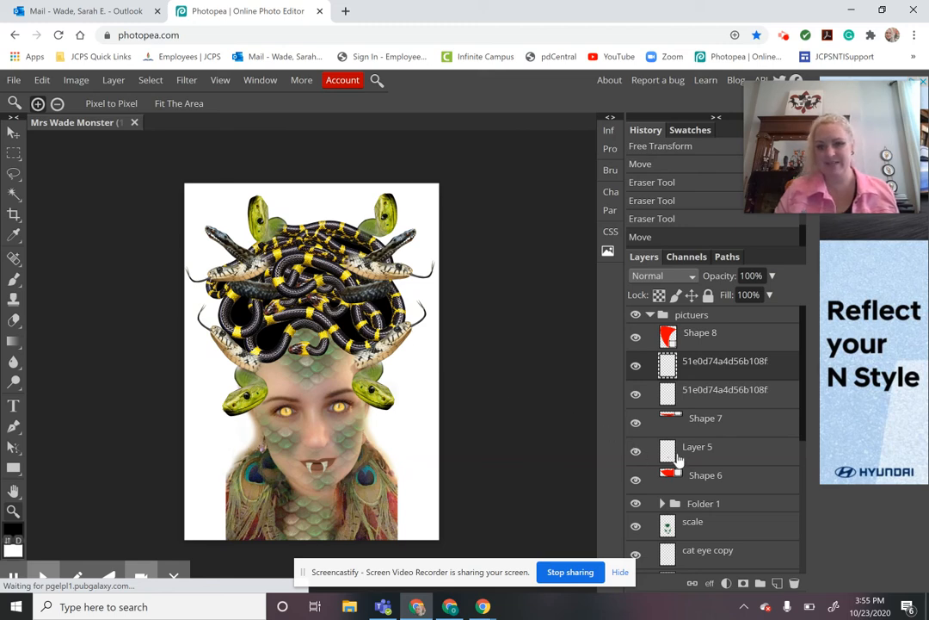
scroll(680, 459, down, 3)
scroll(680, 458, up, 3)
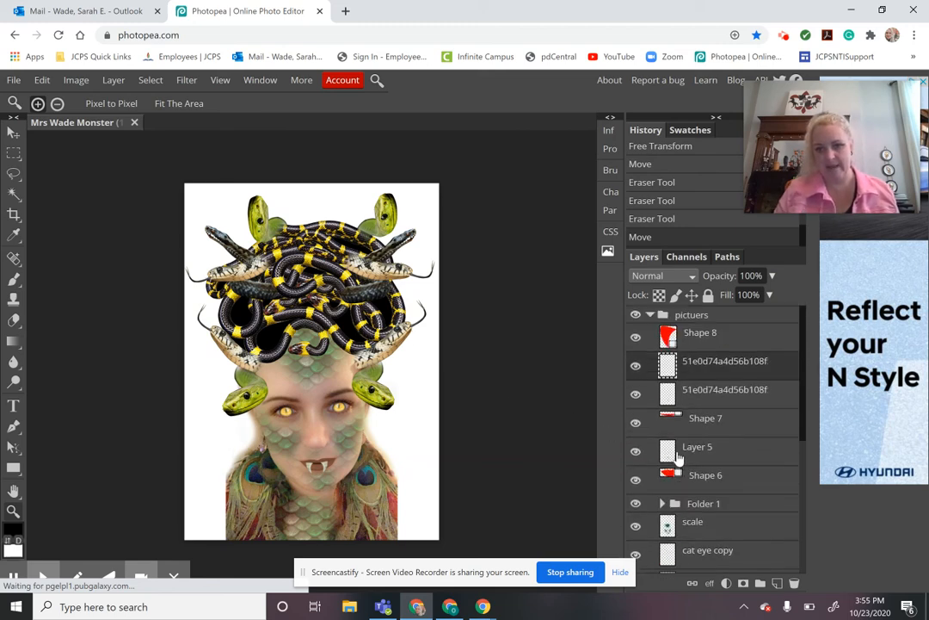
scroll(676, 458, down, 4)
scroll(685, 473, down, 2)
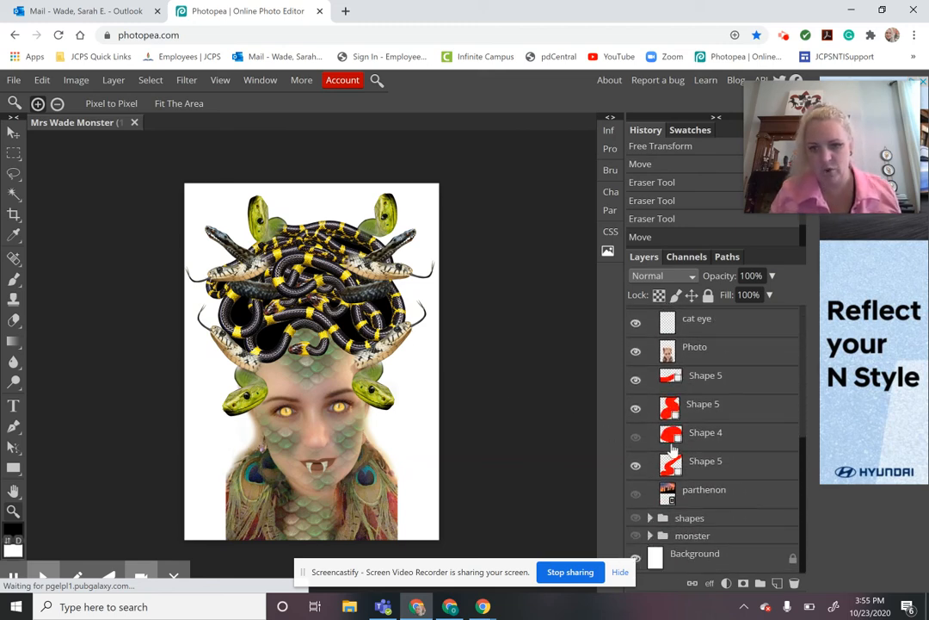
drag(695, 494, 676, 368)
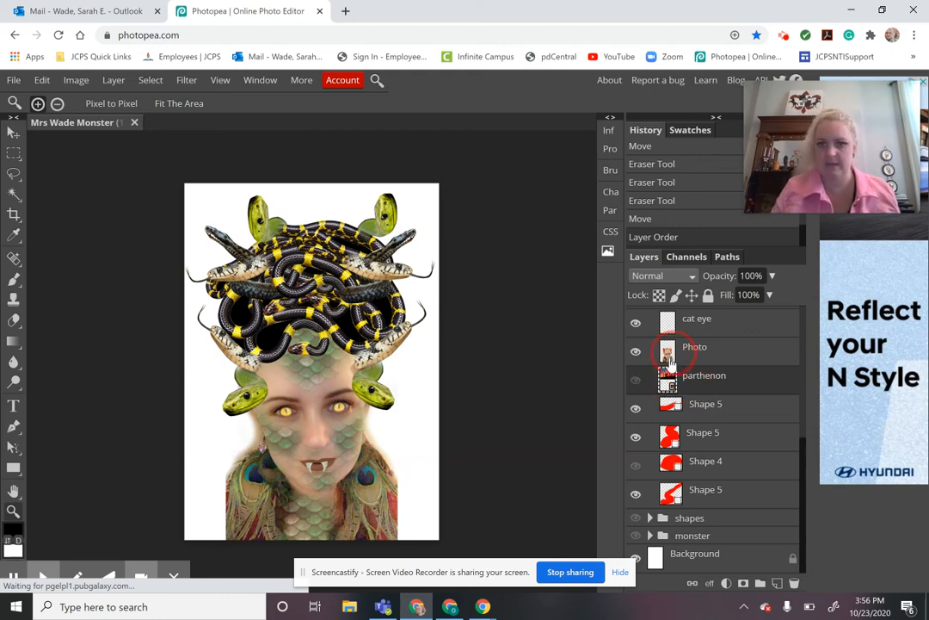
click(636, 381)
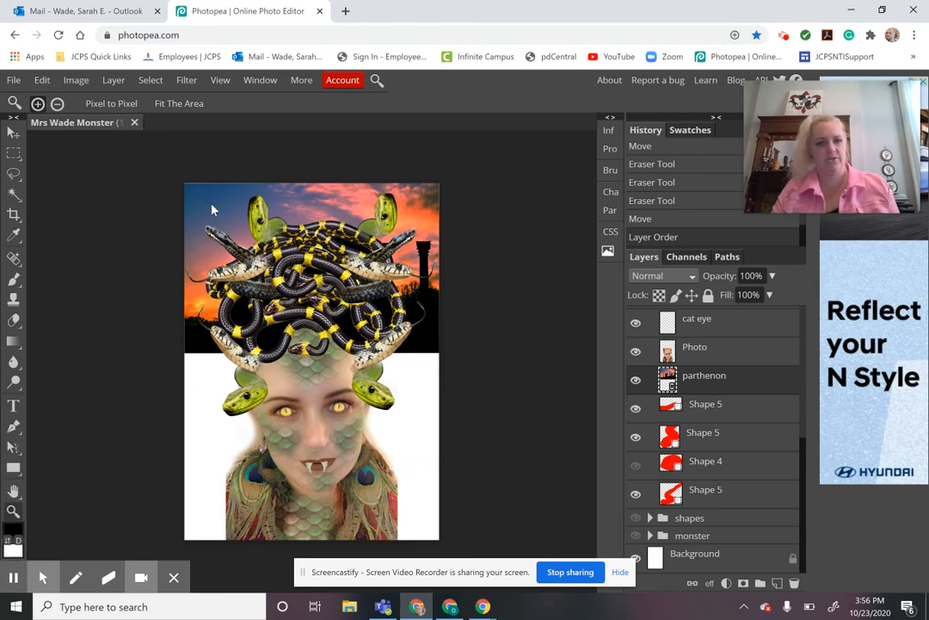
- Rotate the parthenon image -17.9°, scale it to 163.05%, and position it behind the snakes at X 586 px, Y 420 px
key(v)
drag(207, 211, 203, 469)
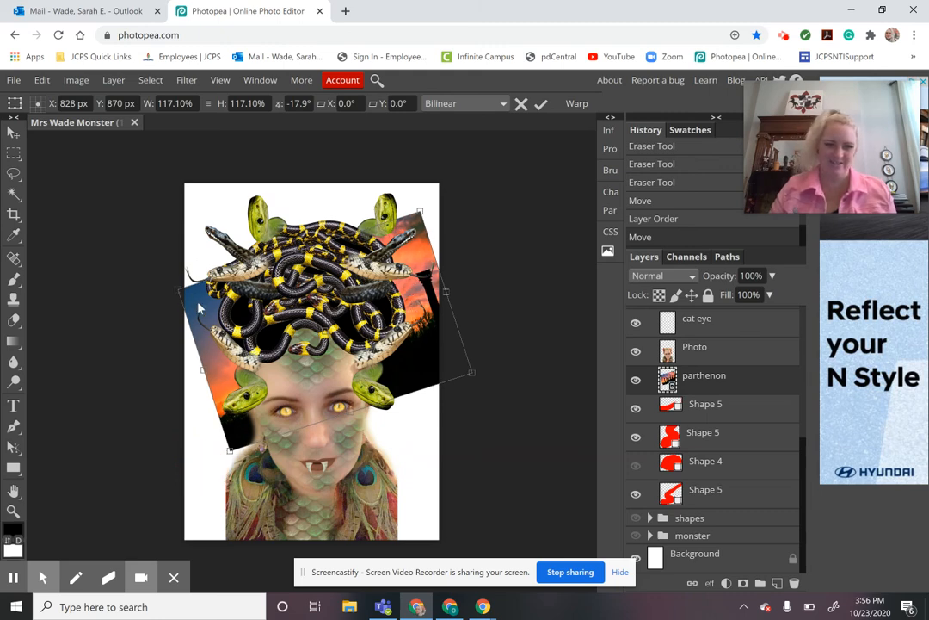
drag(177, 288, 141, 264)
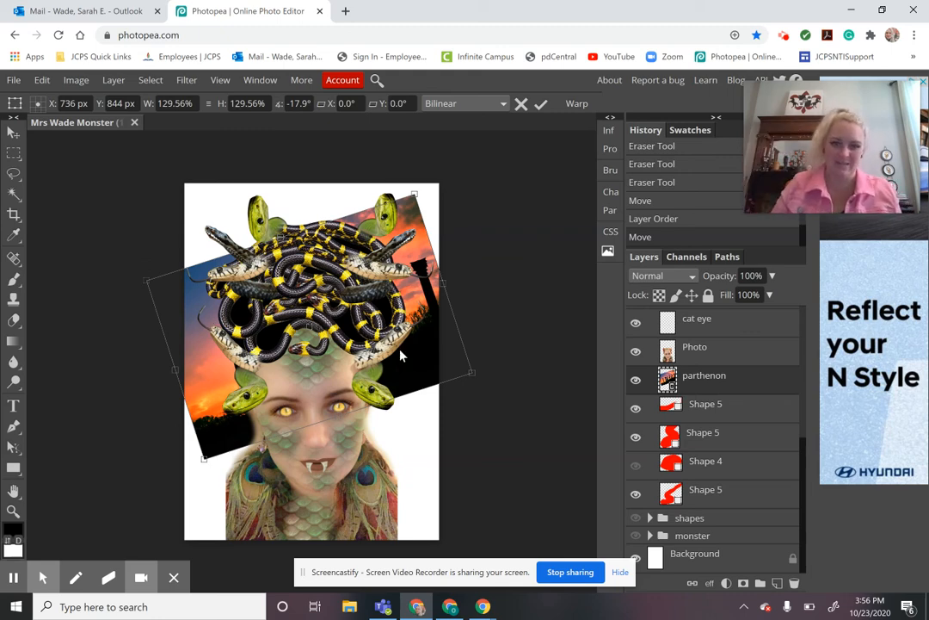
drag(413, 353, 327, 235)
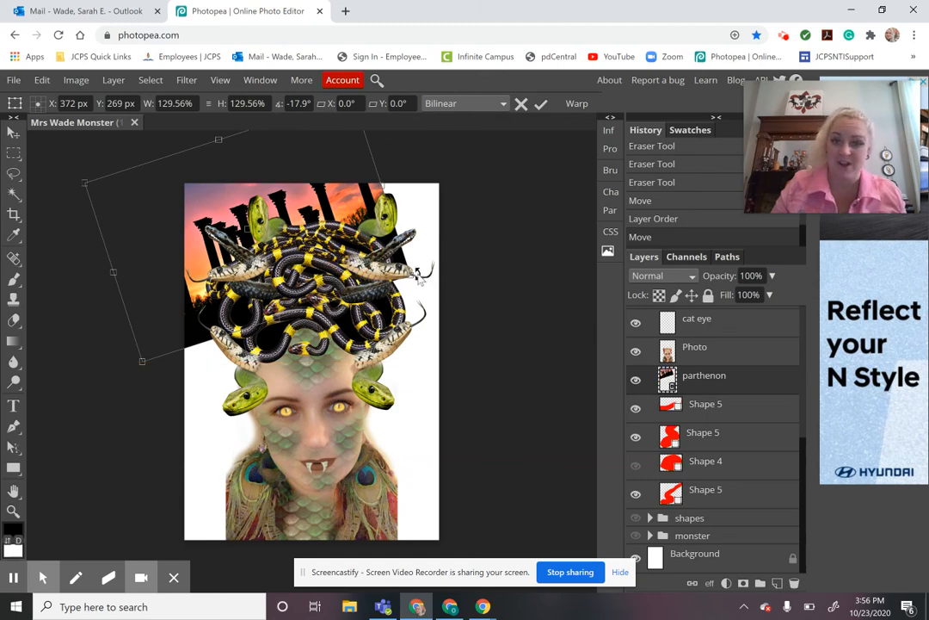
drag(414, 275, 532, 340)
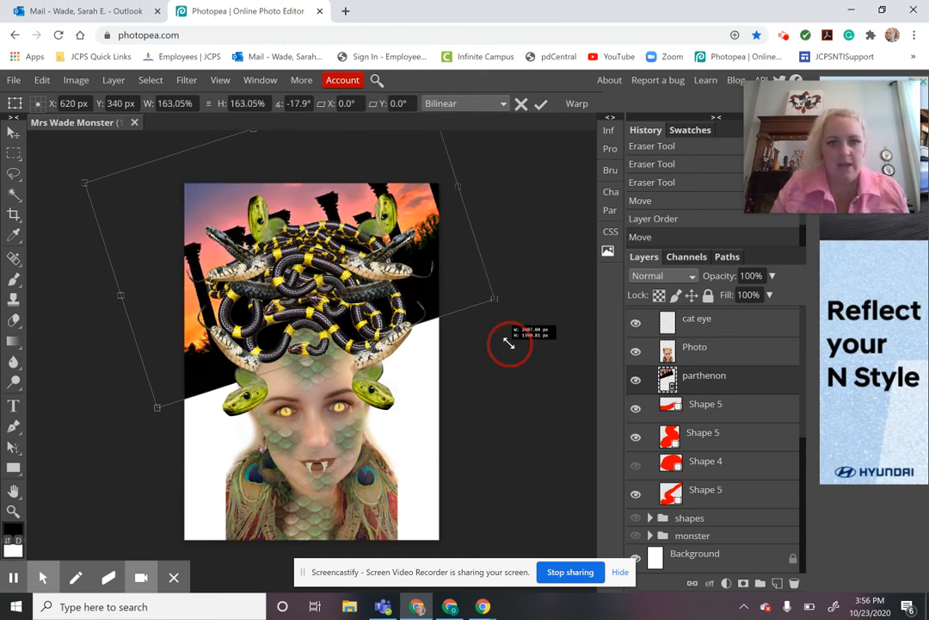
drag(417, 305, 413, 321)
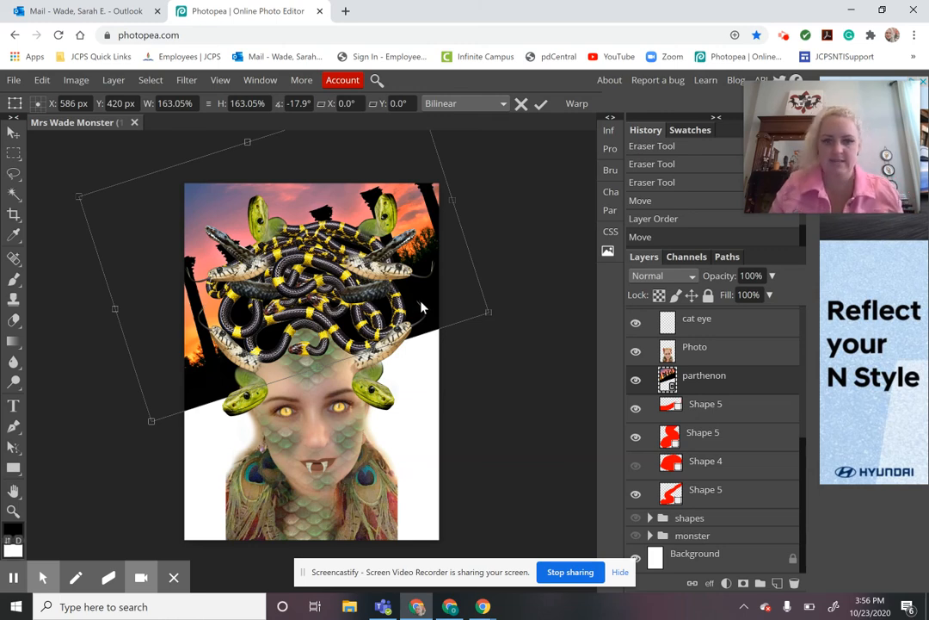
key(Return)
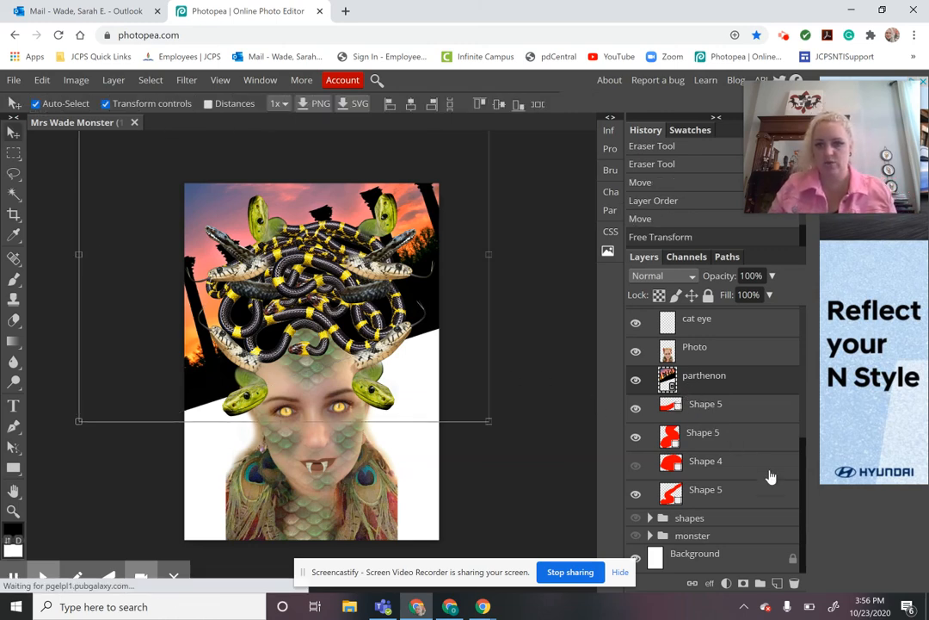
- Add a new layer beneath the parthenon layer and fill it with black using the Paint Bucket
click(777, 583)
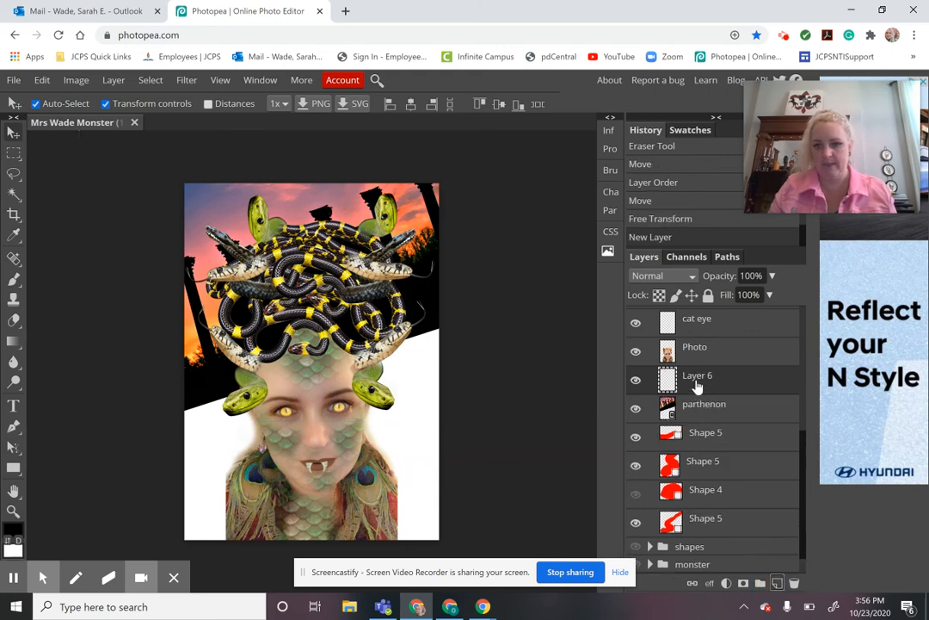
drag(697, 384, 697, 415)
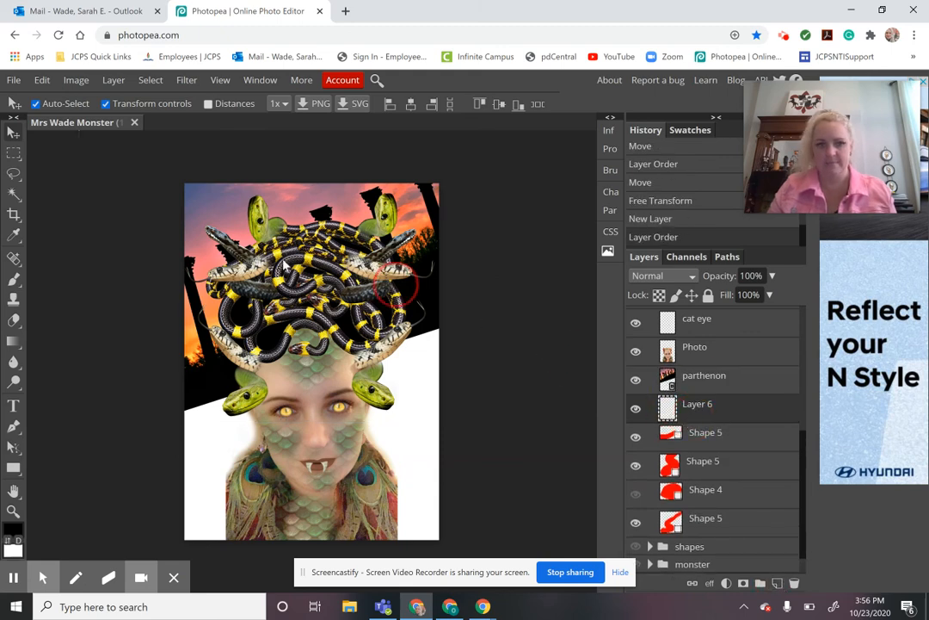
right_click(13, 342)
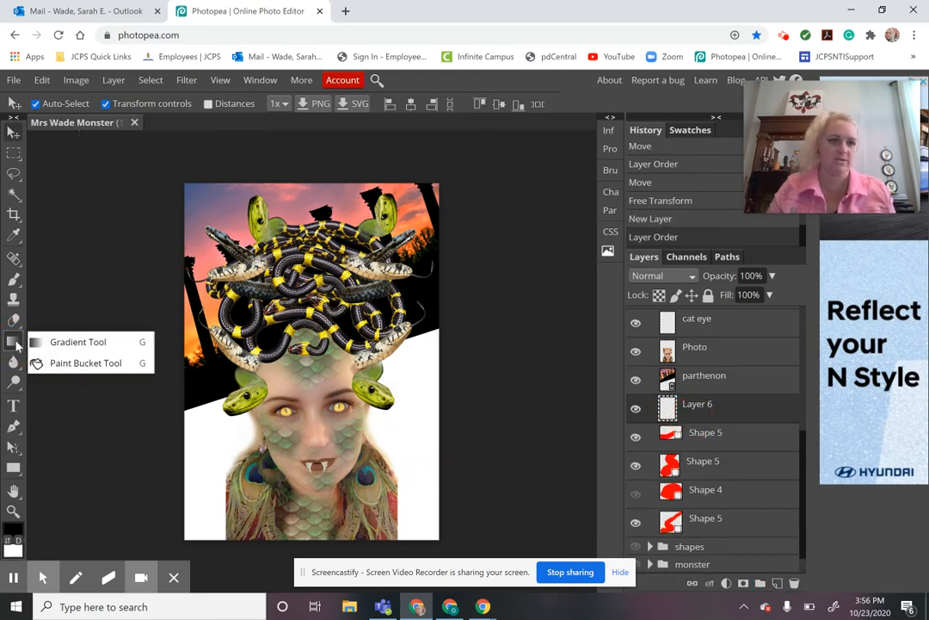
click(60, 366)
click(415, 441)
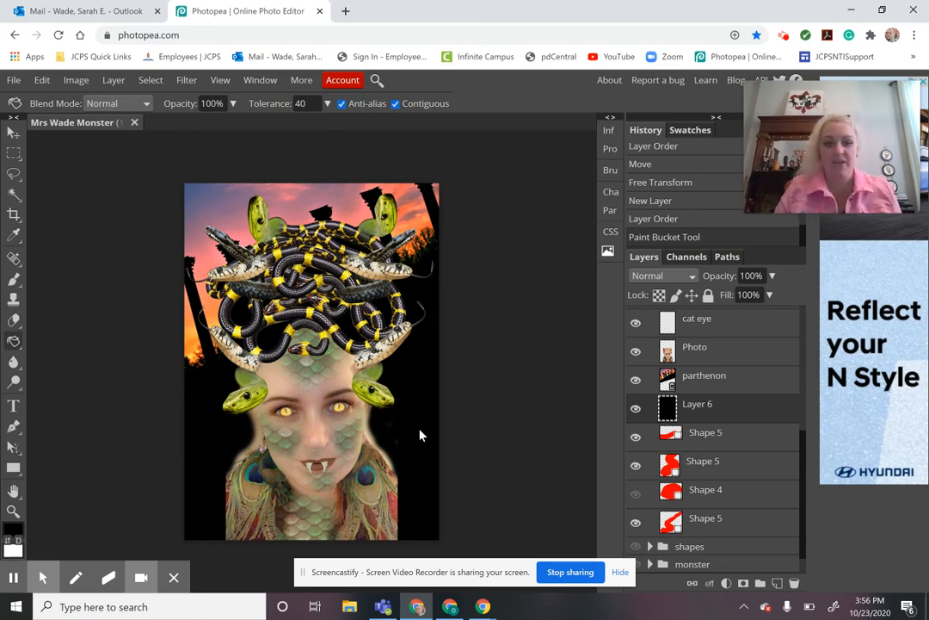
- On the Photo layer, enlarge the eraser to 60 and erase the pale halo along the right side of the neck and shoulder
key(z)
click(354, 378)
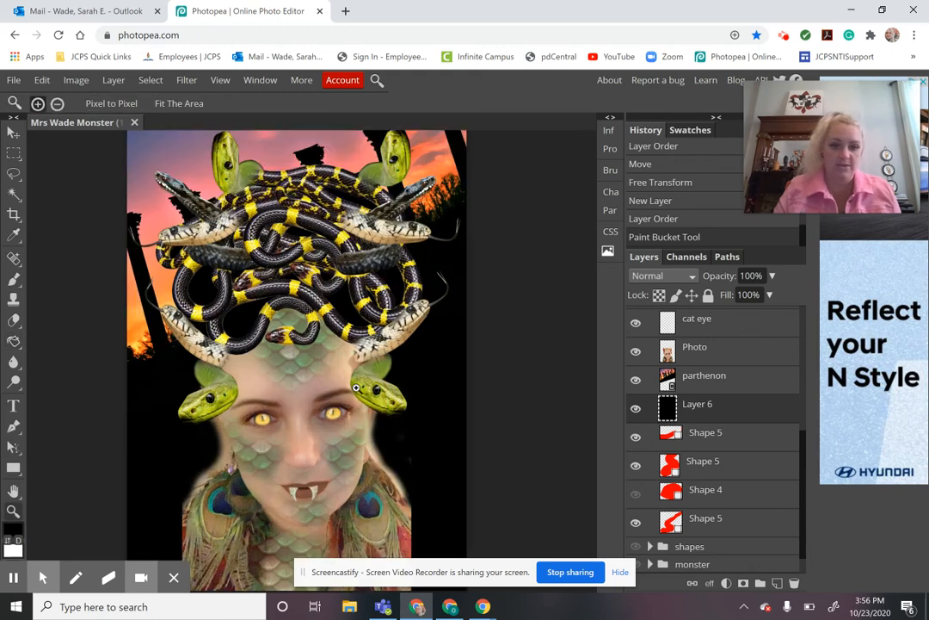
scroll(355, 416, down, 1)
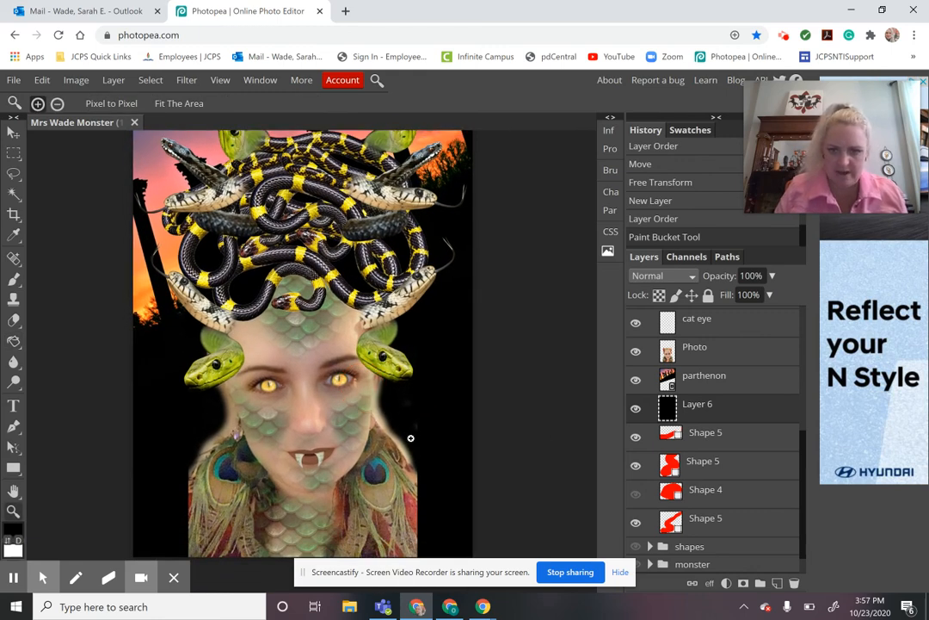
click(689, 350)
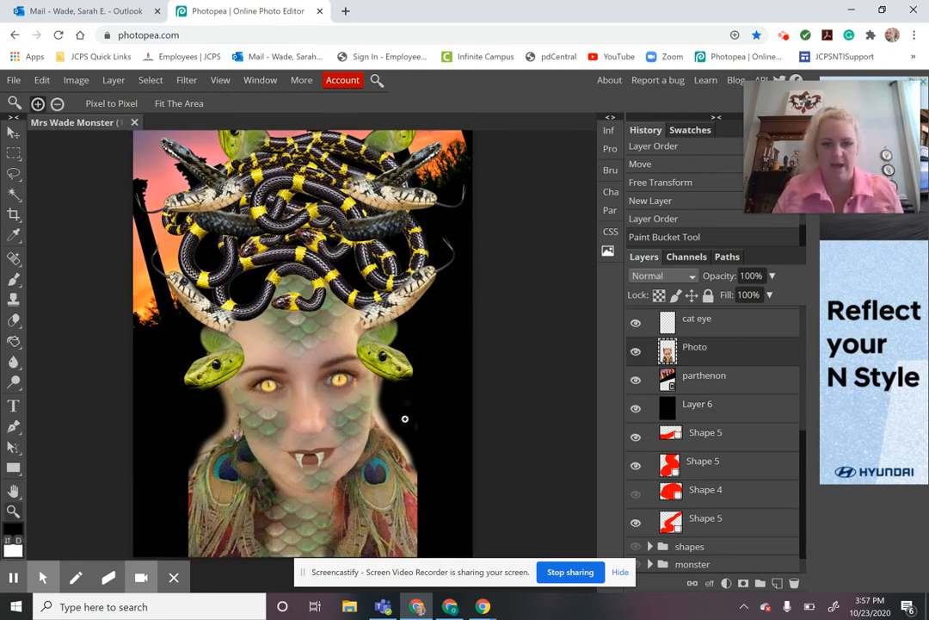
key(e)
key(bracketright)
key(bracketright)
key(bracketright)
key(bracketright)
key(bracketright)
key(bracketright)
key(bracketright)
key(bracketright)
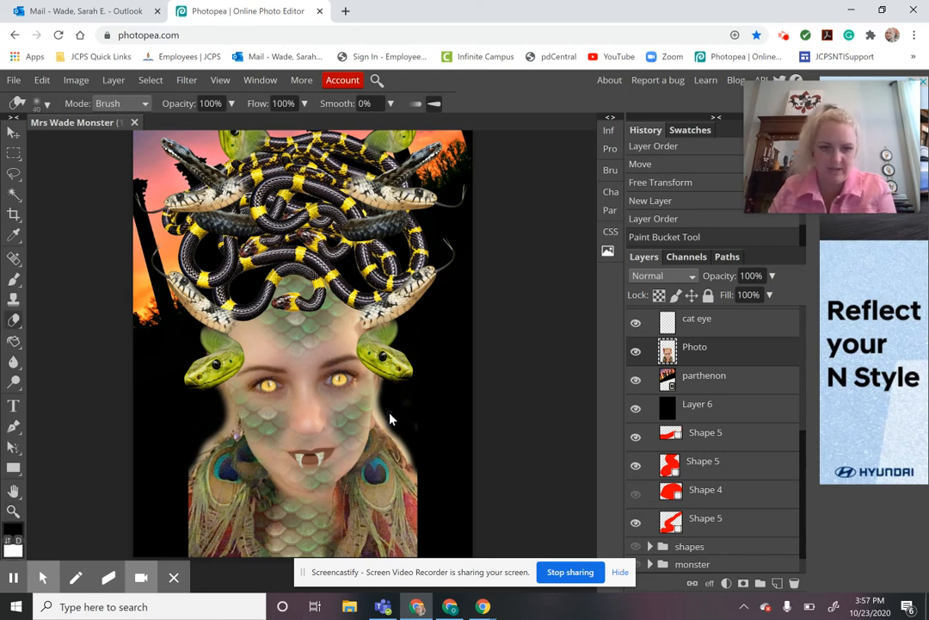
mouse_move(393, 427)
mouse_down()
mouse_move(391, 386)
mouse_move(385, 410)
mouse_move(417, 459)
mouse_move(425, 486)
mouse_move(392, 426)
mouse_move(429, 517)
mouse_up()
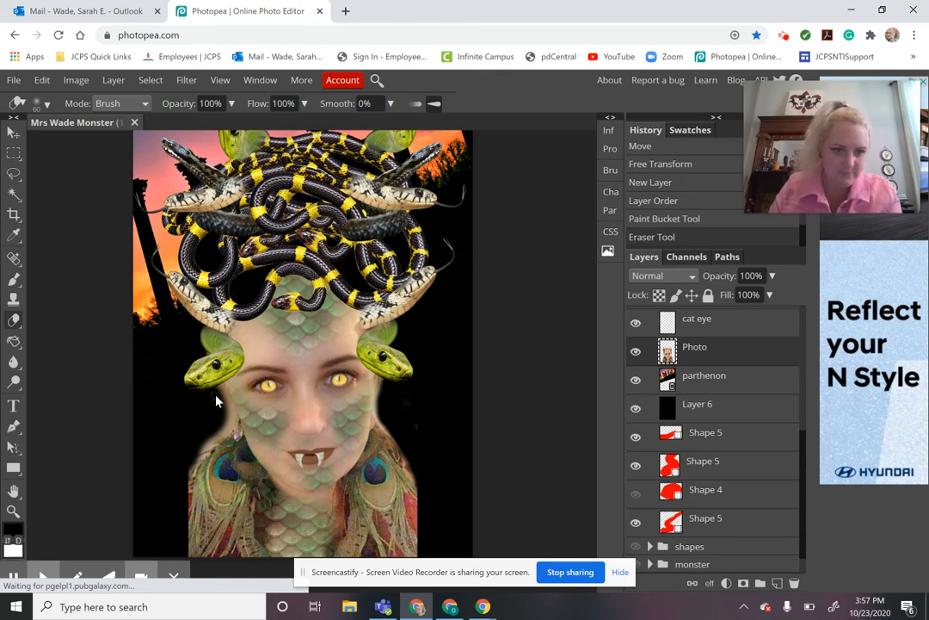
- Erase the pale halo along the left side of the face and shoulder on the Photo layer
mouse_move(221, 393)
mouse_down()
mouse_move(208, 371)
mouse_move(215, 444)
mouse_move(188, 460)
mouse_move(188, 450)
mouse_move(176, 492)
mouse_up()
key(z)
key(ctrl+minus)
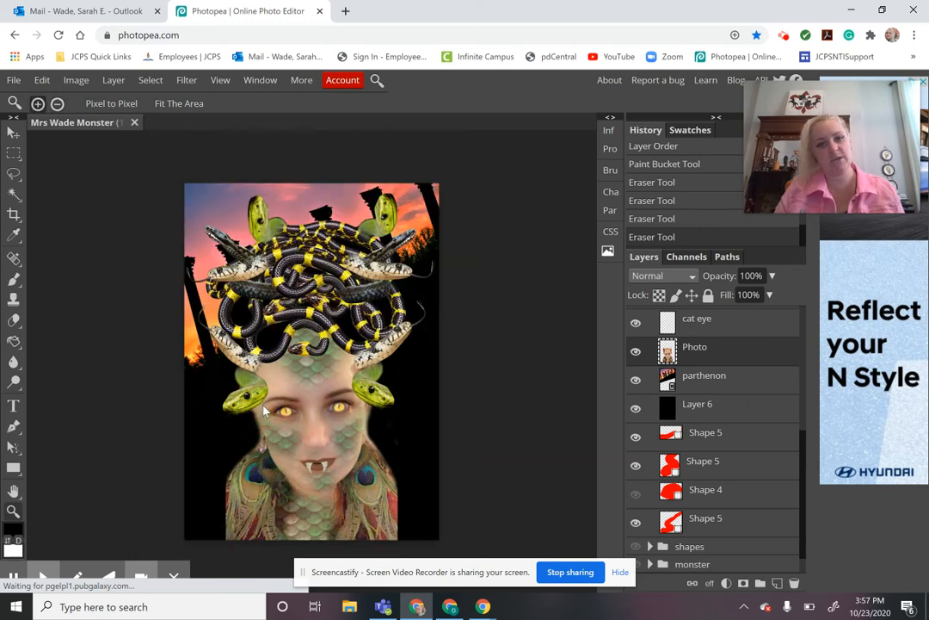